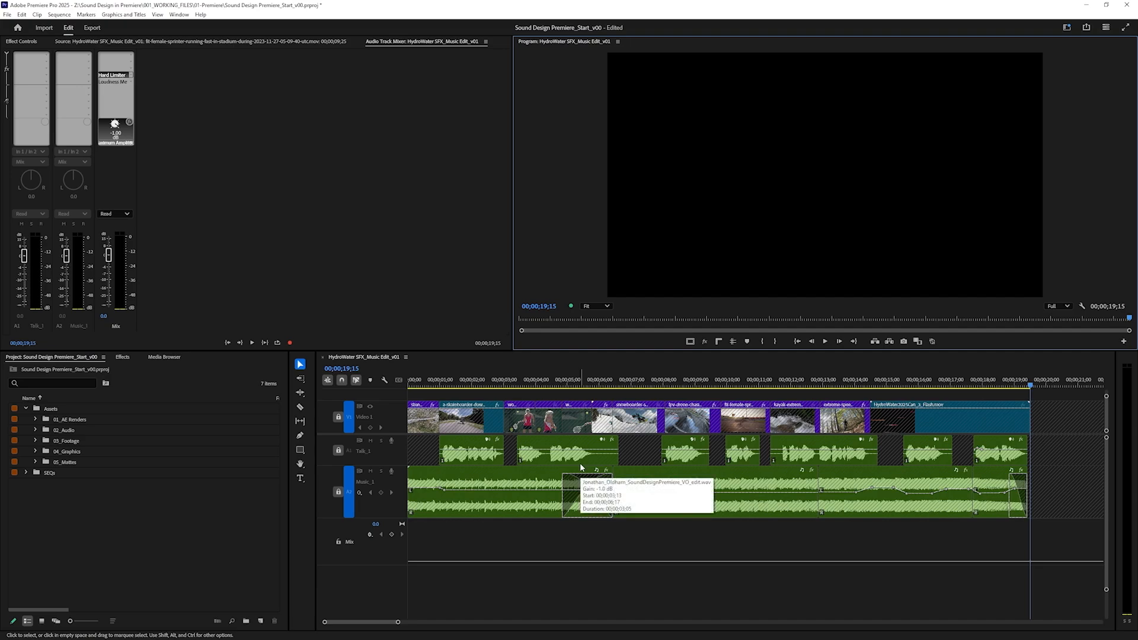
key(space)
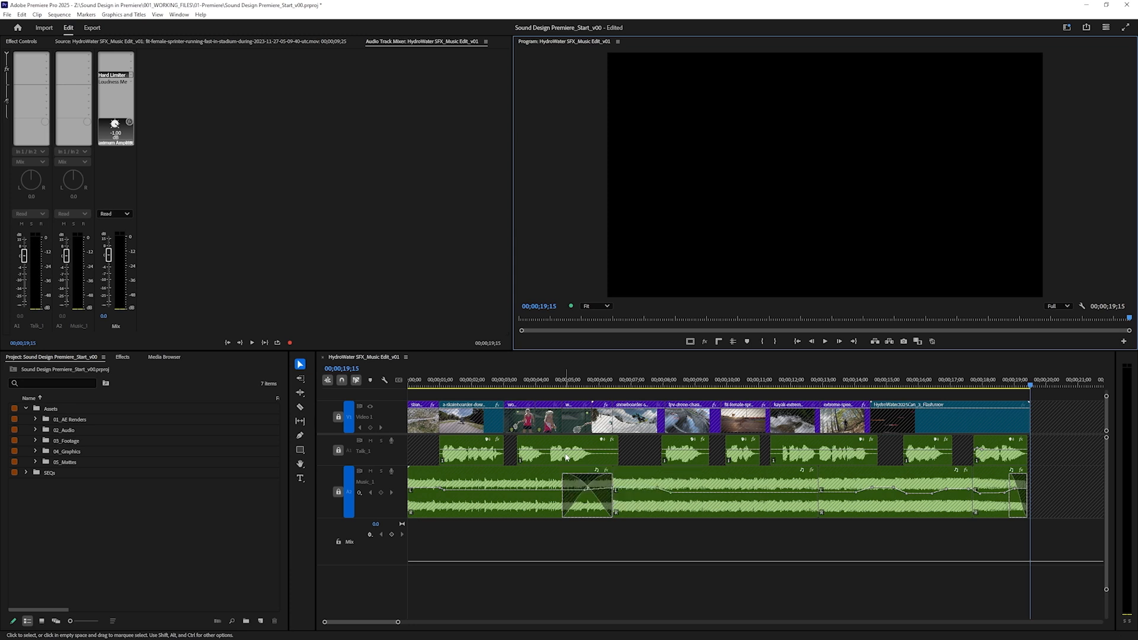
key(alt+Tab)
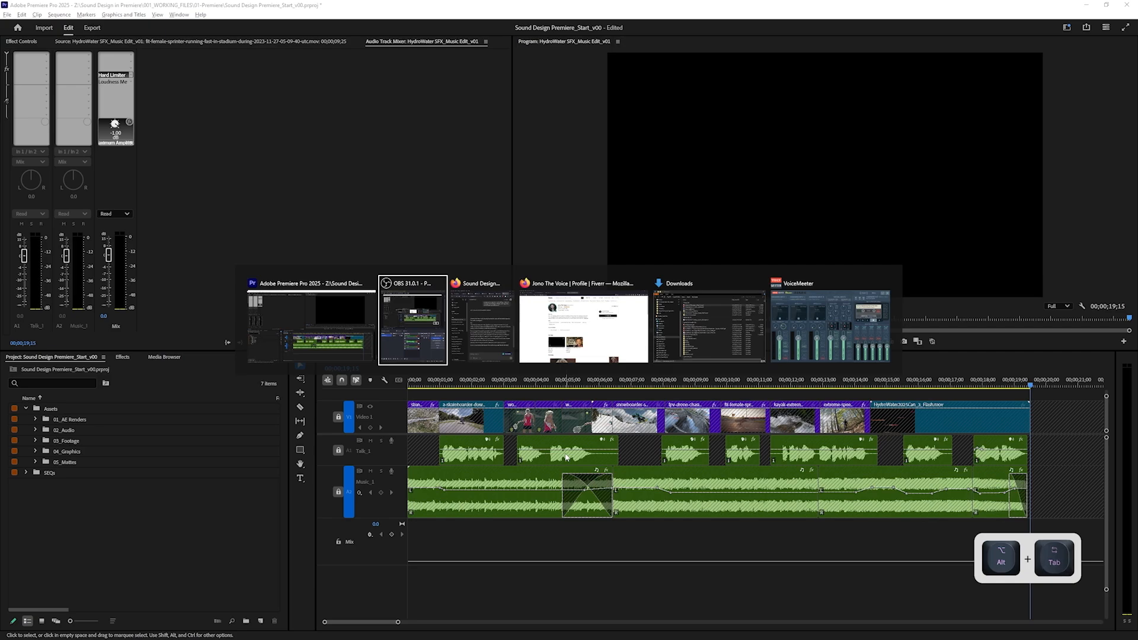
key(alt+Tab)
key(alt+Tab)
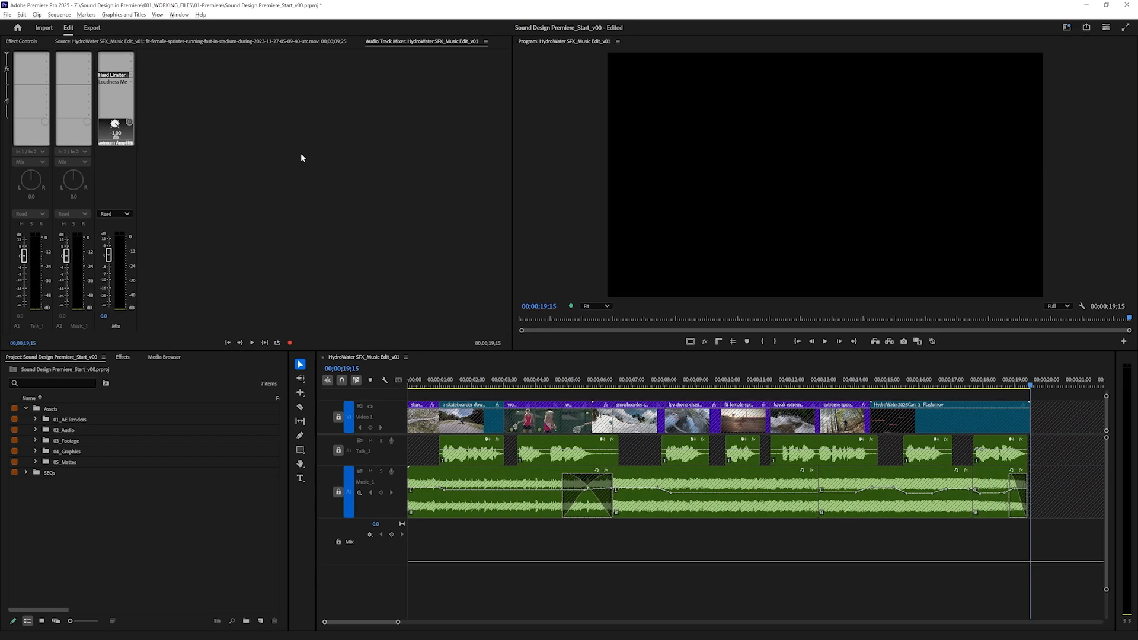
Show the Audio Track Mixer for the HydroWater SFX_Music Edit_v01 sequence.
click(288, 168)
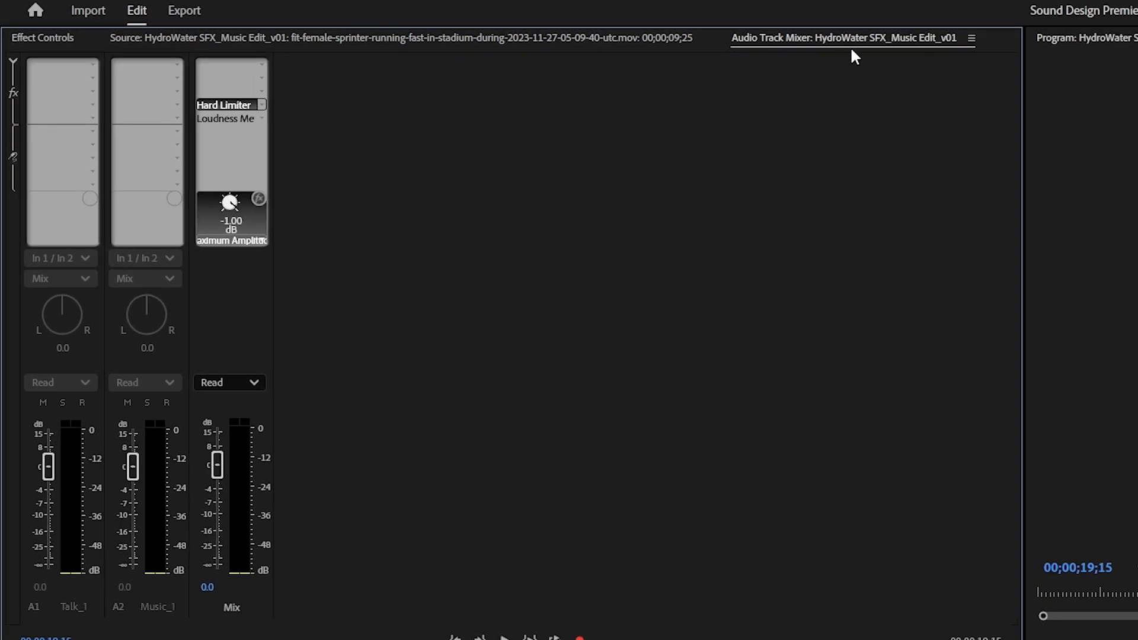
click(365, 1)
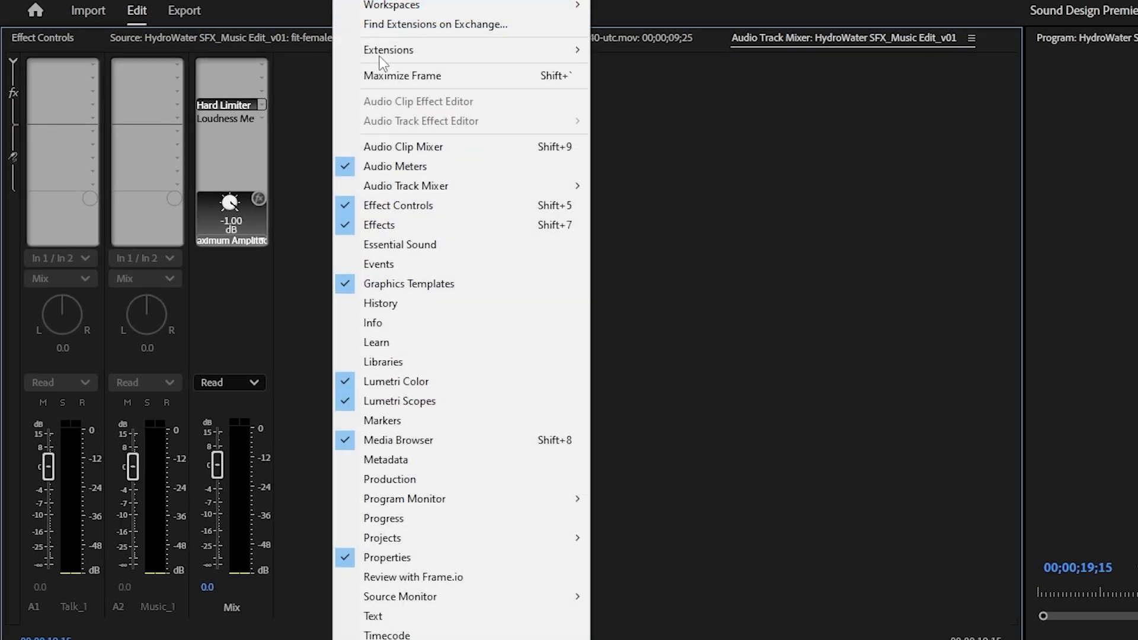
mouse_move(437, 185)
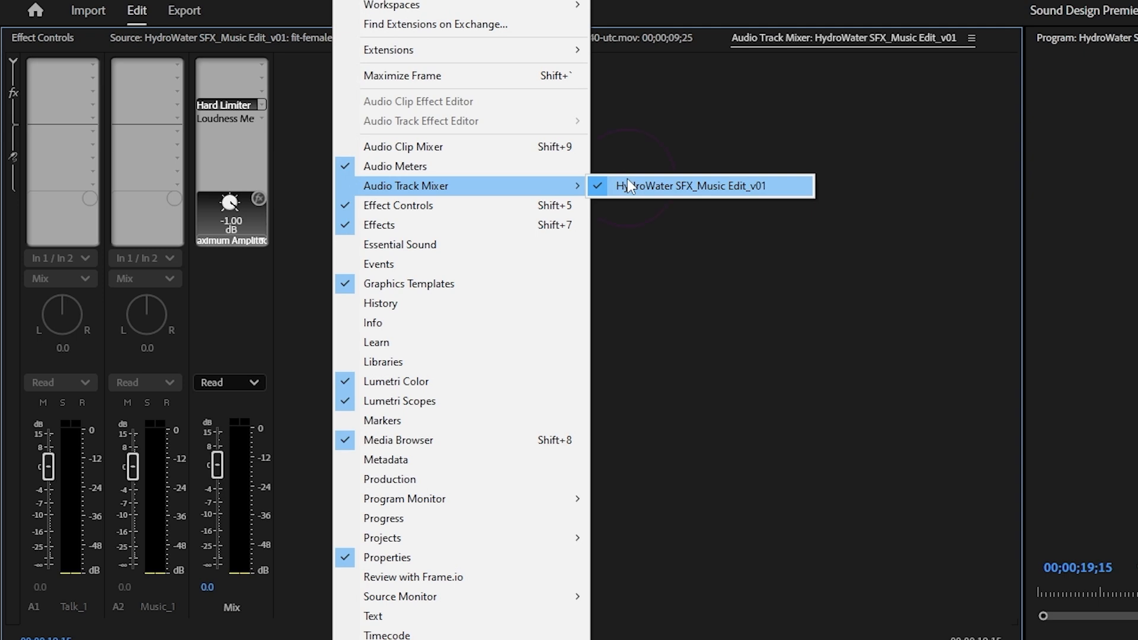
click(627, 185)
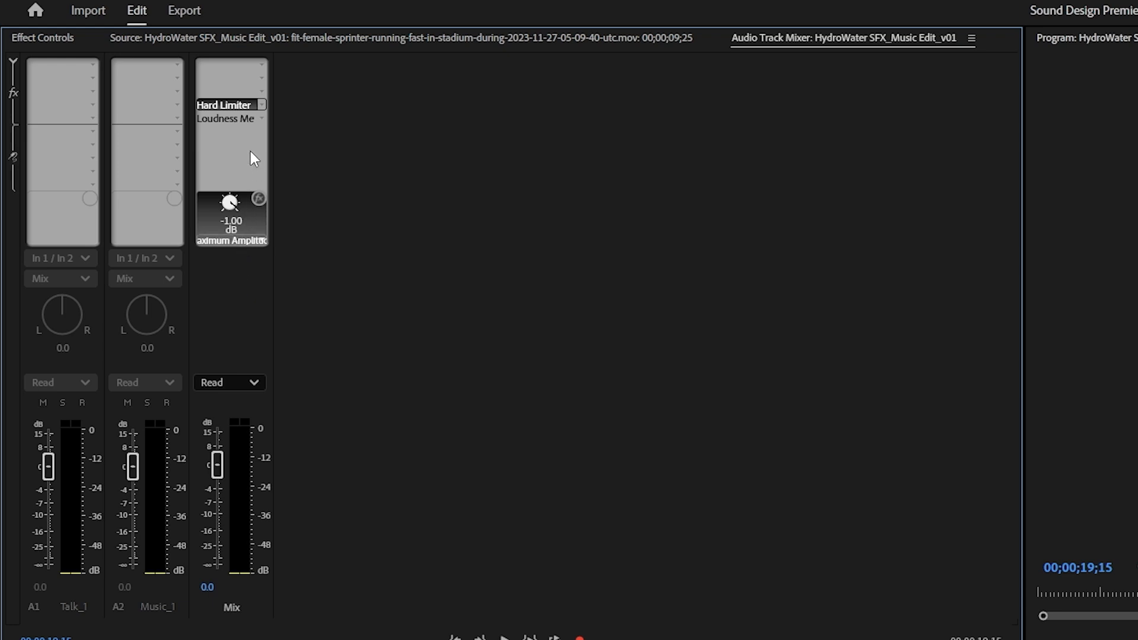
Apply the True Peak preset to the Hard Limiter on the Mix track and close its editor.
double_click(238, 106)
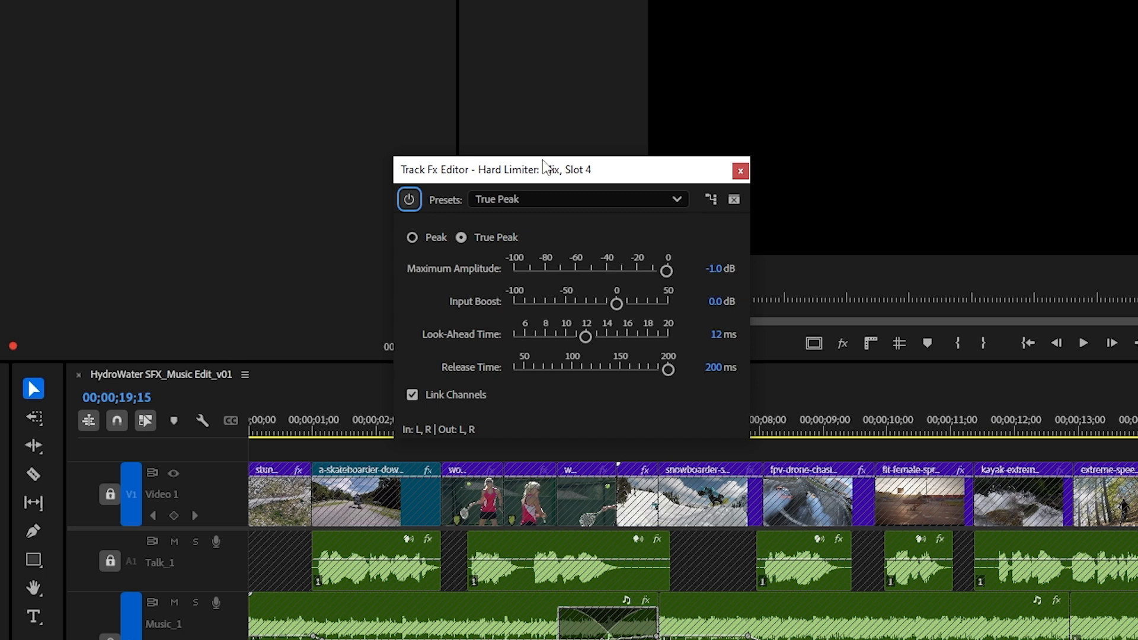
click(509, 201)
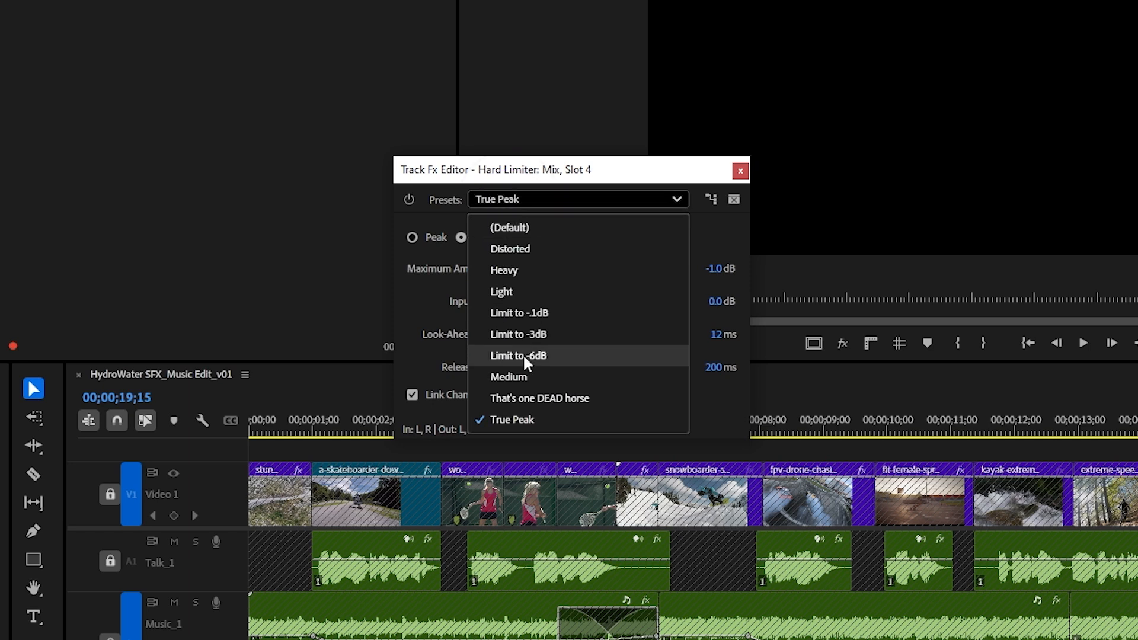
click(549, 419)
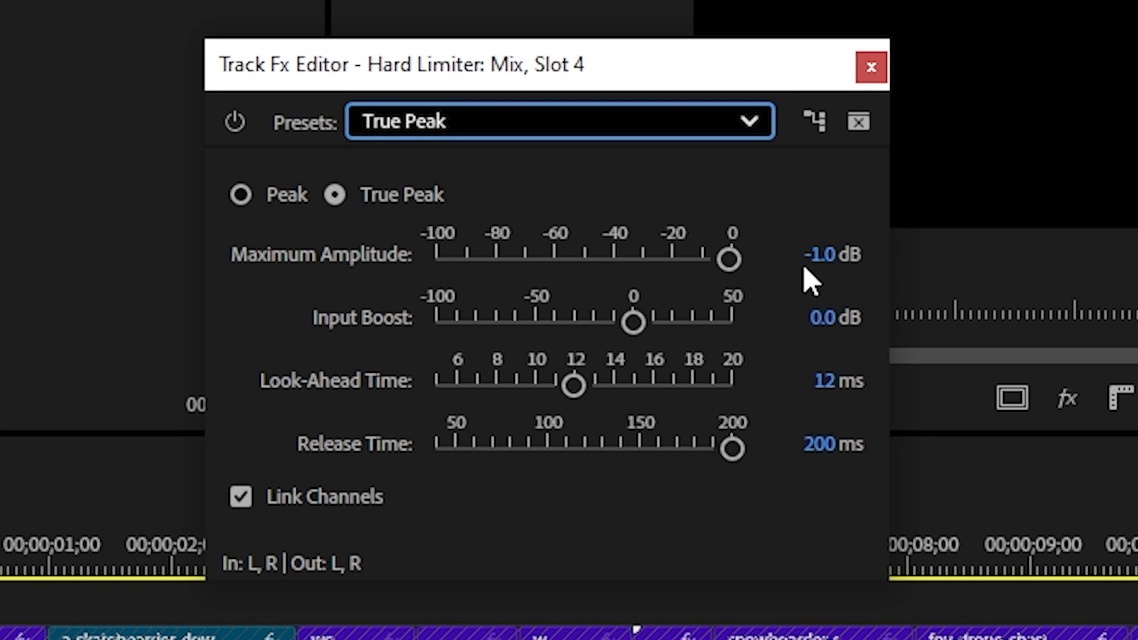
click(871, 66)
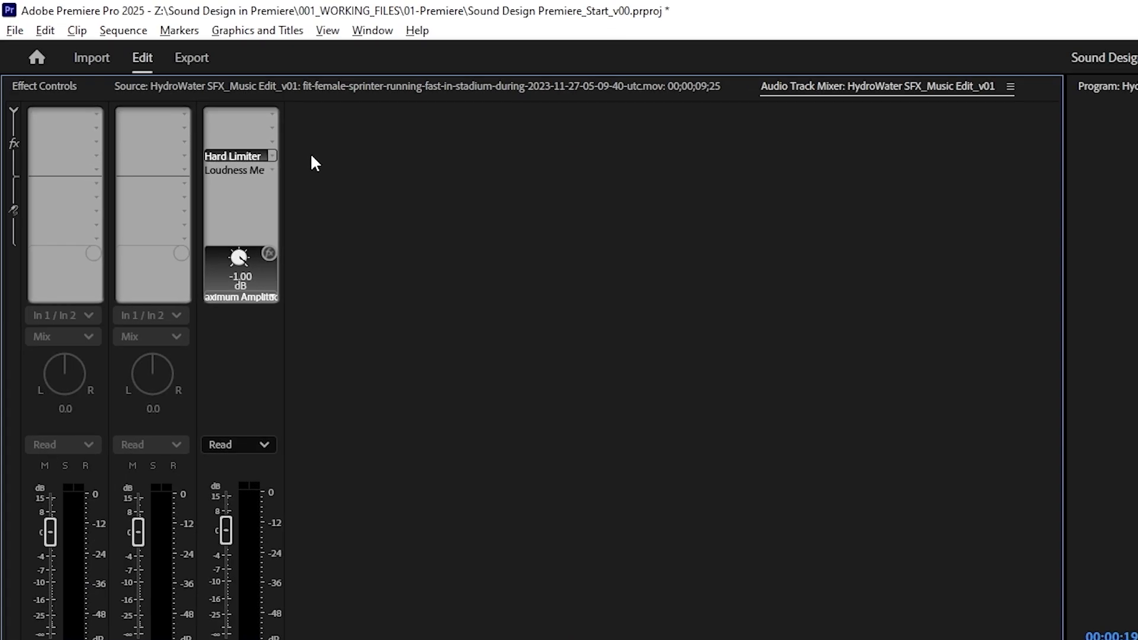
click(272, 141)
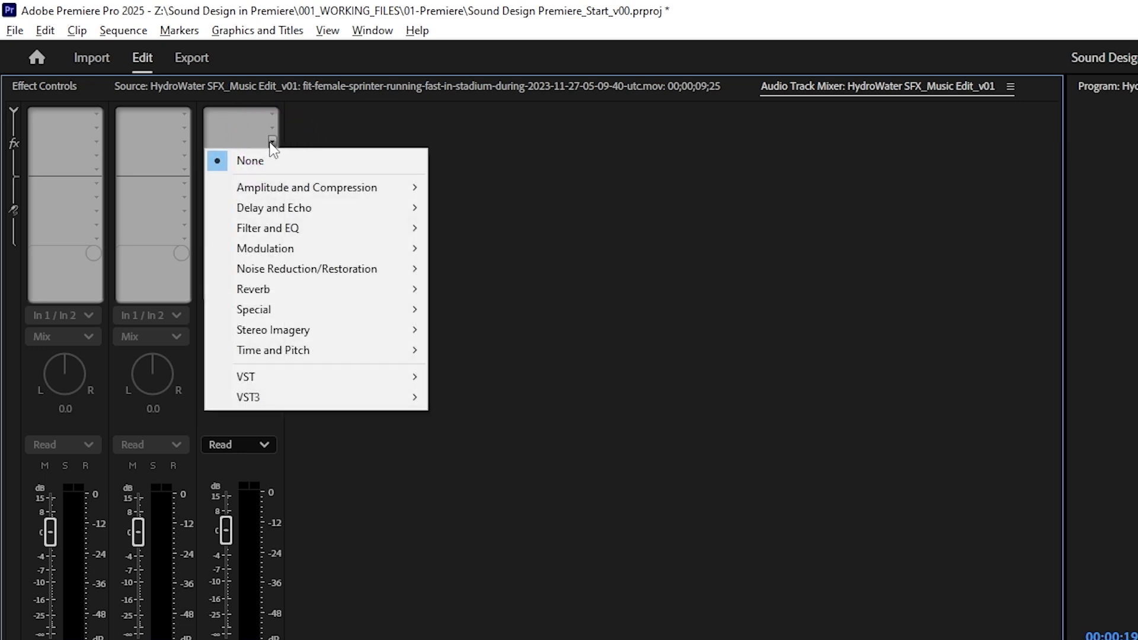
mouse_move(281, 190)
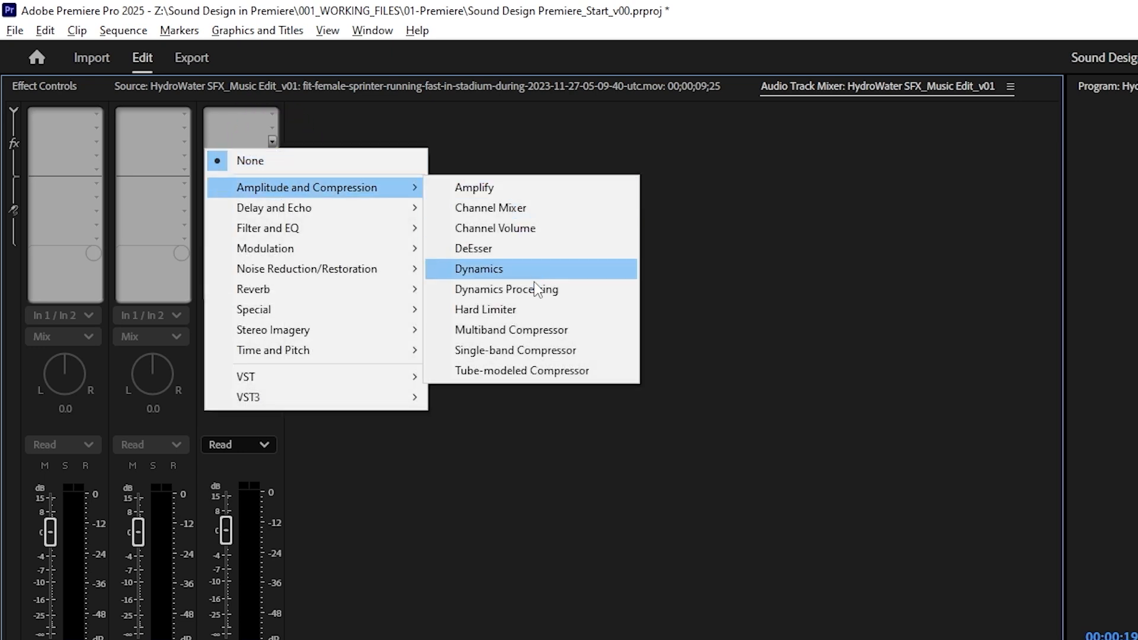
click(545, 311)
click(270, 155)
click(263, 160)
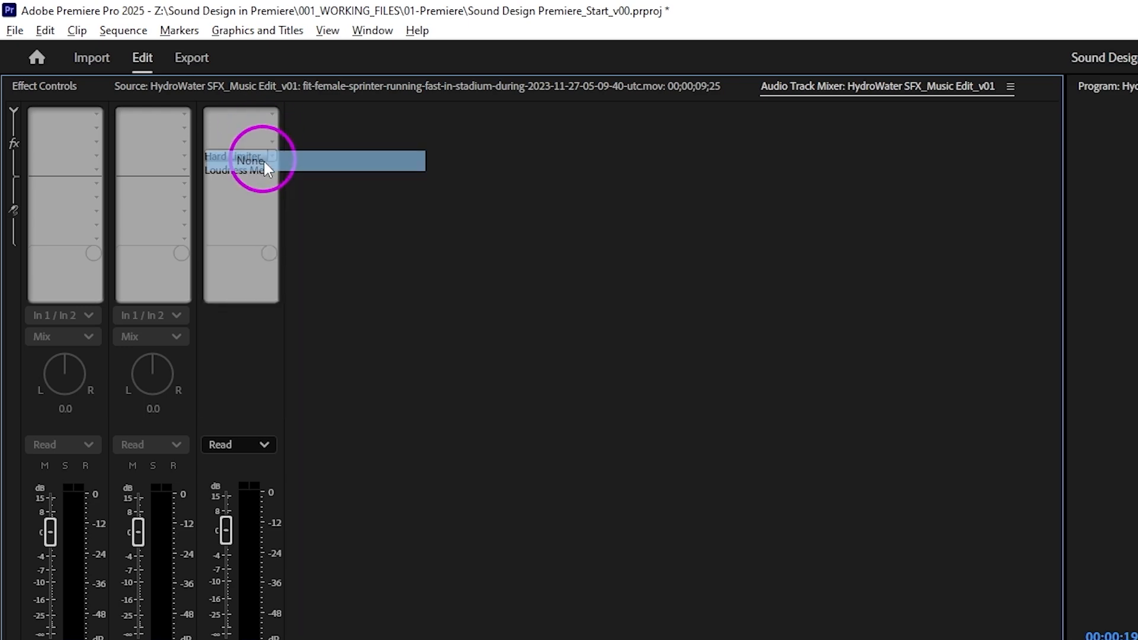
Open the Loudness Meter on the Mix track and apply the YouTube preset.
double_click(243, 170)
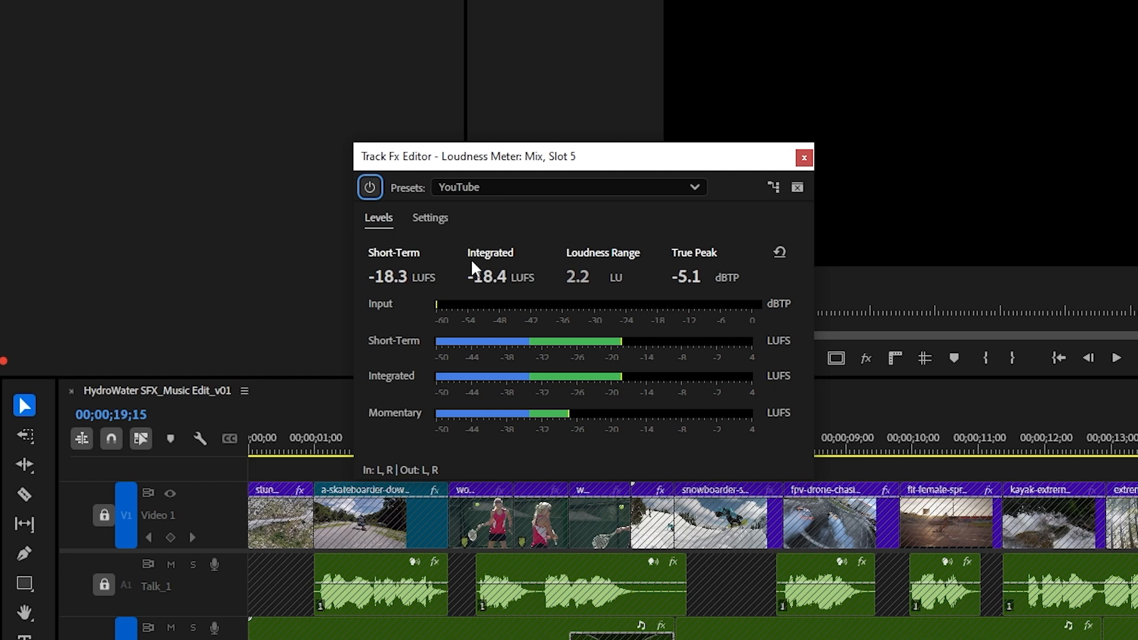
click(472, 186)
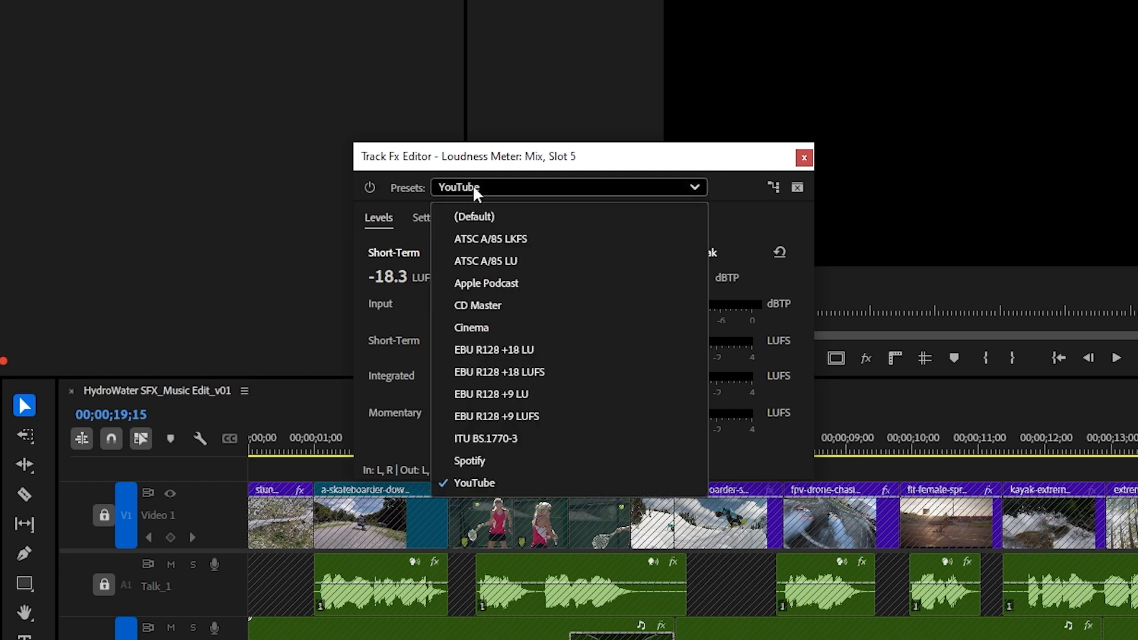
click(506, 489)
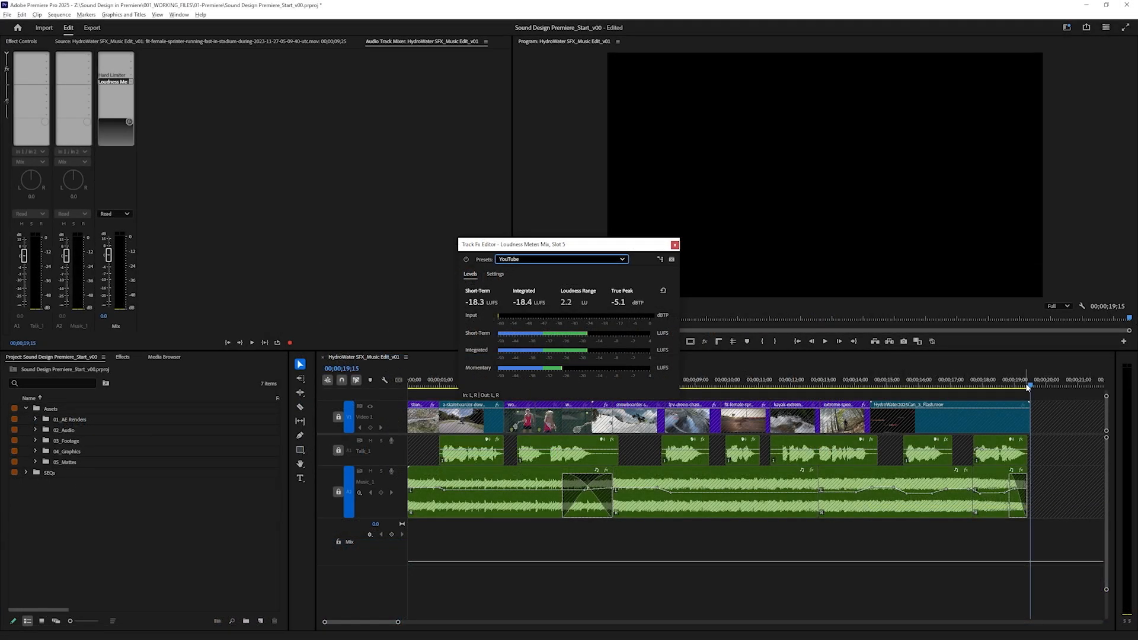
Reset the loudness meters and play the sequence from its start to measure the loudness of the whole mix.
drag(1028, 387, 399, 373)
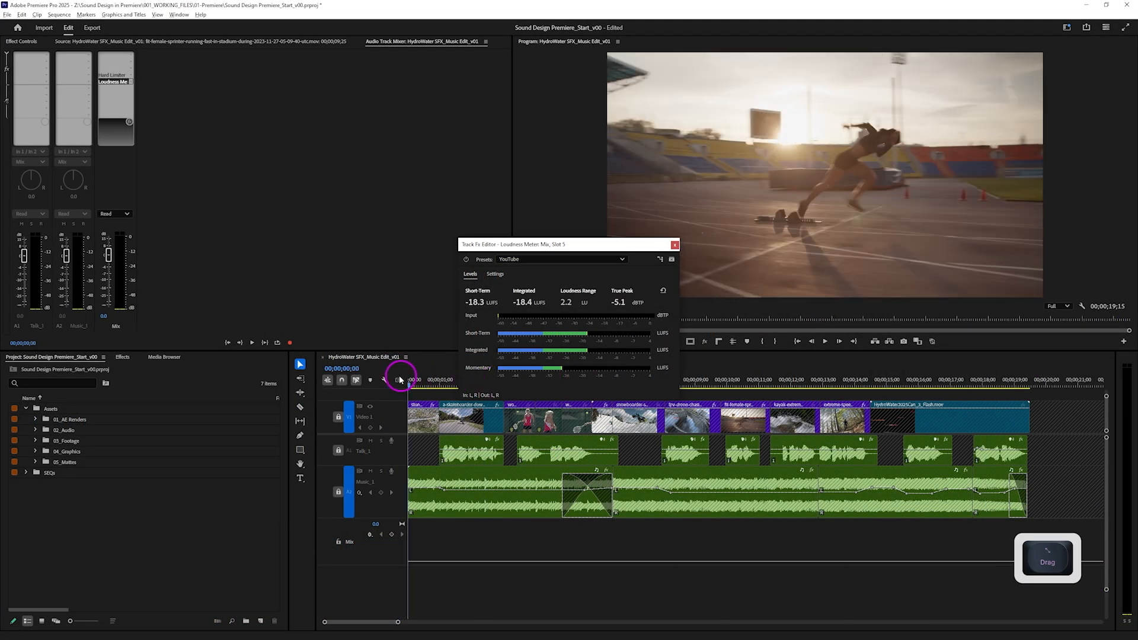
click(662, 291)
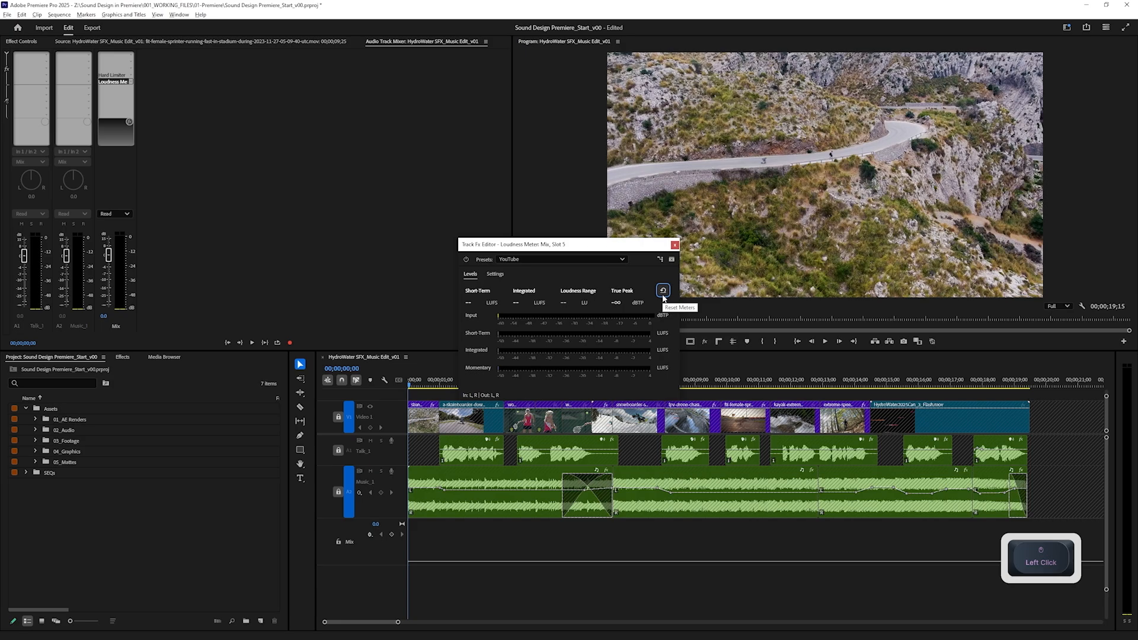
key(space)
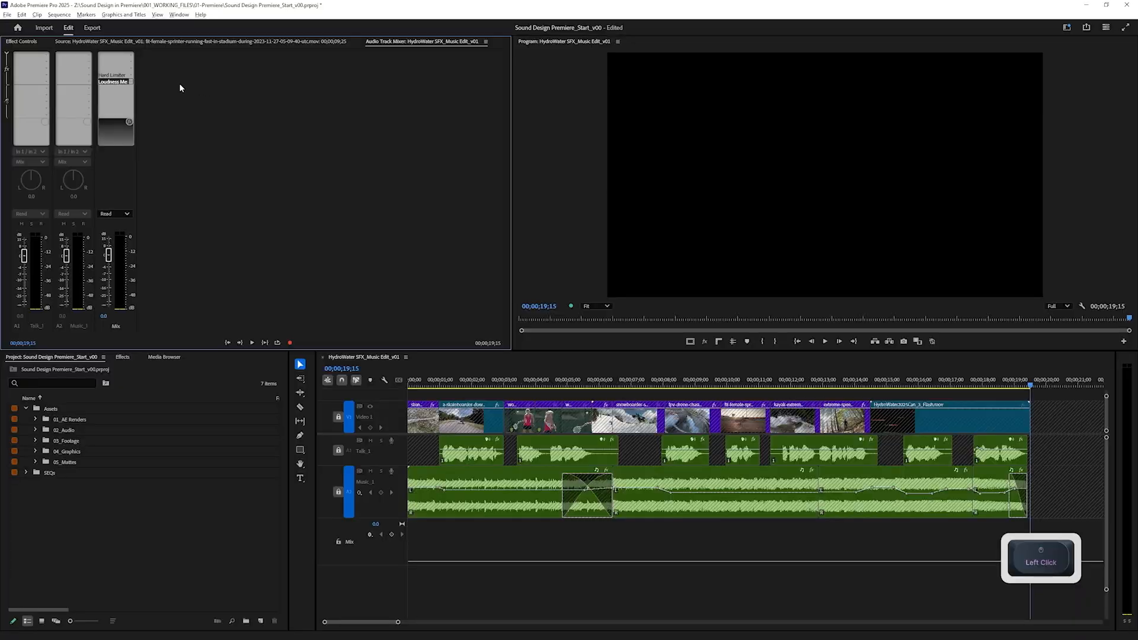
Add a Loudness Meter effect to the empty slot above the Hard Limiter on the Mix track.
click(131, 69)
mouse_move(165, 148)
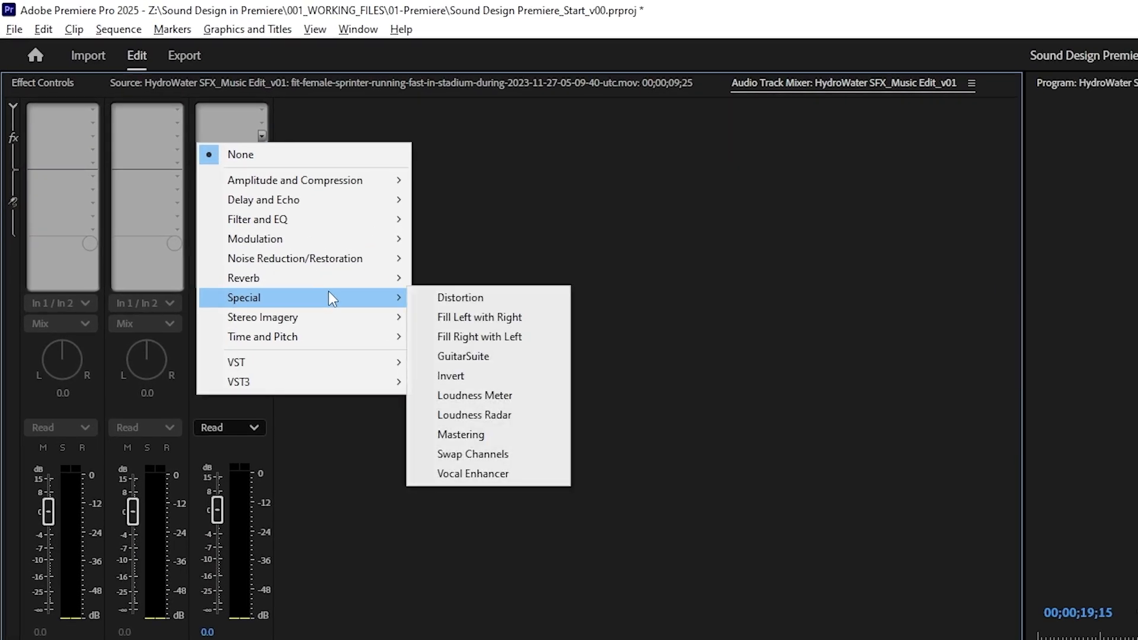
click(510, 397)
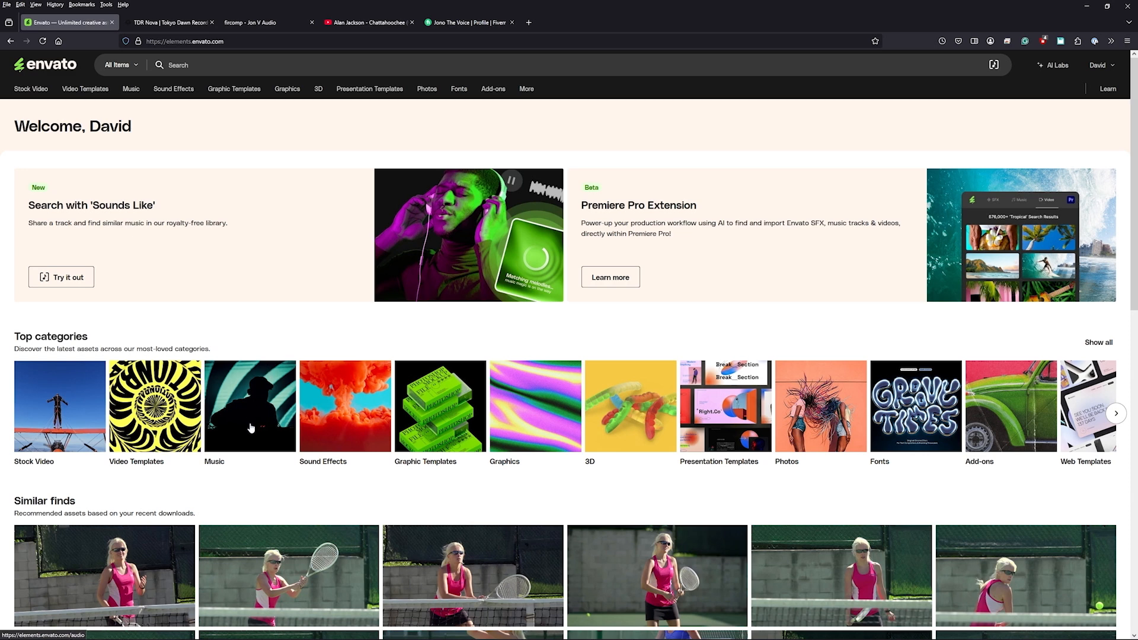
Switch to Envato in the browser and run a Sounds Like music search using the YouTube link of Alan Jackson's Chattahoochee video.
click(125, 92)
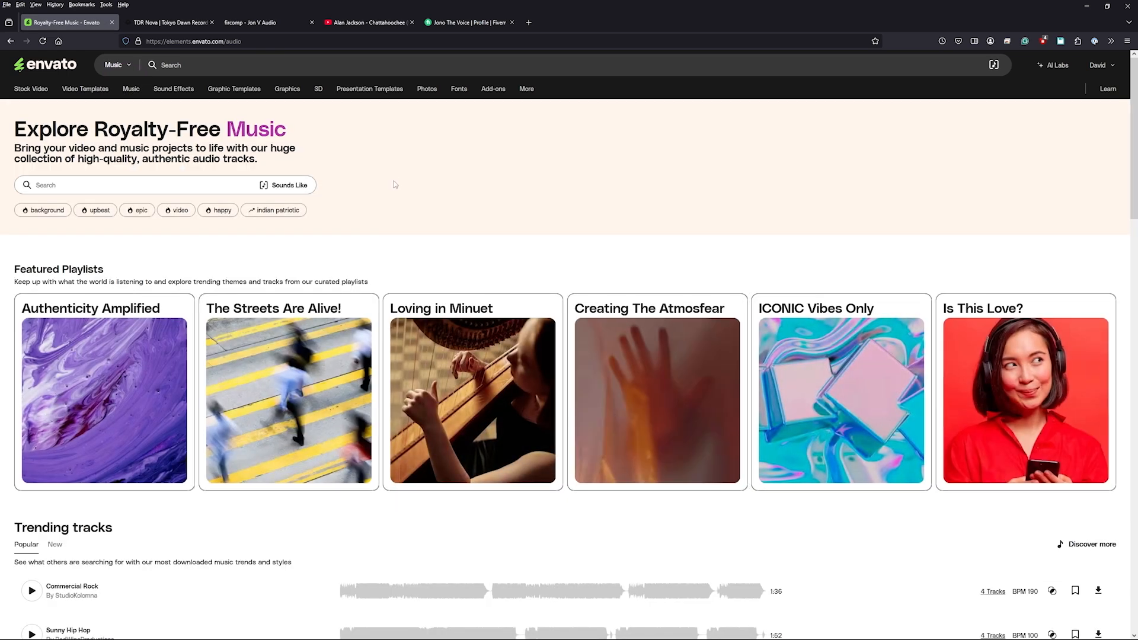
click(305, 186)
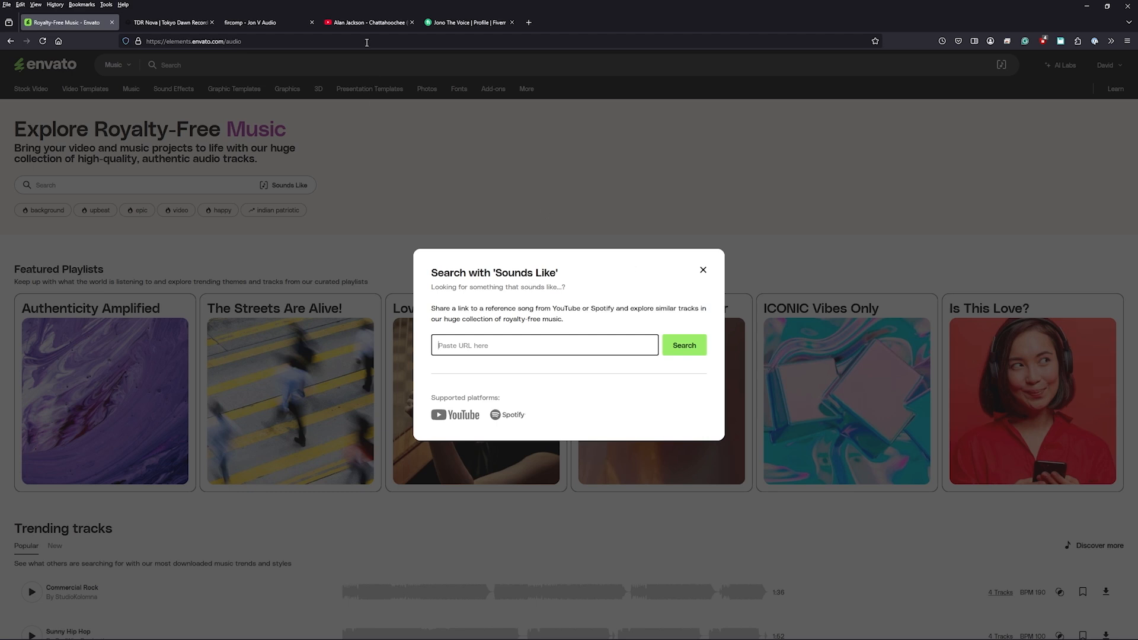
click(372, 23)
click(358, 41)
key(ctrl+c)
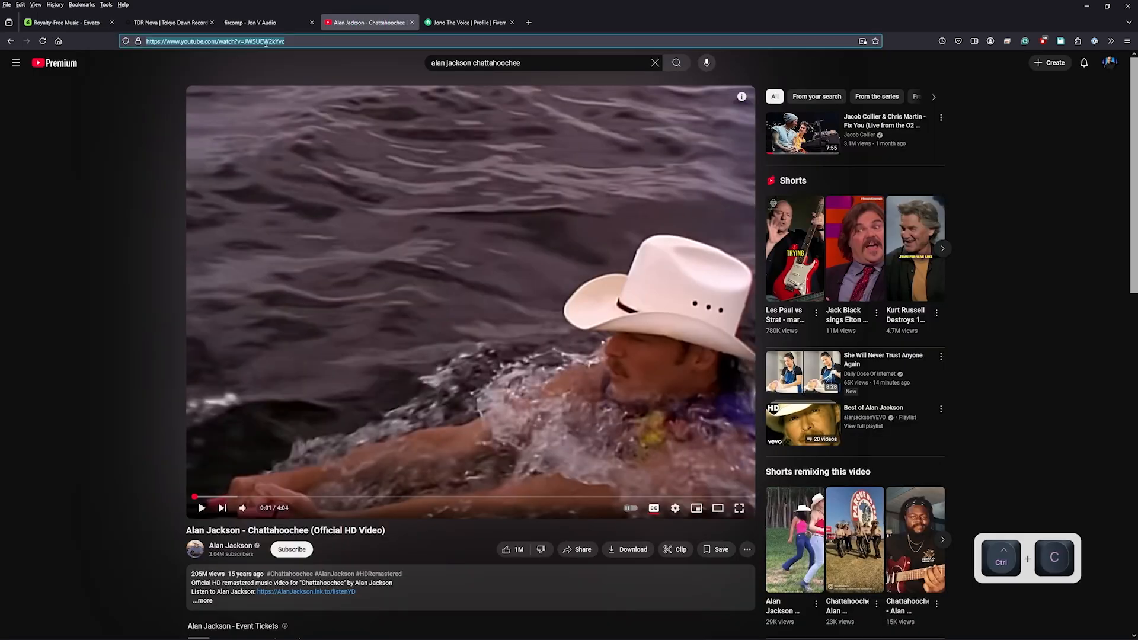
click(71, 23)
click(468, 346)
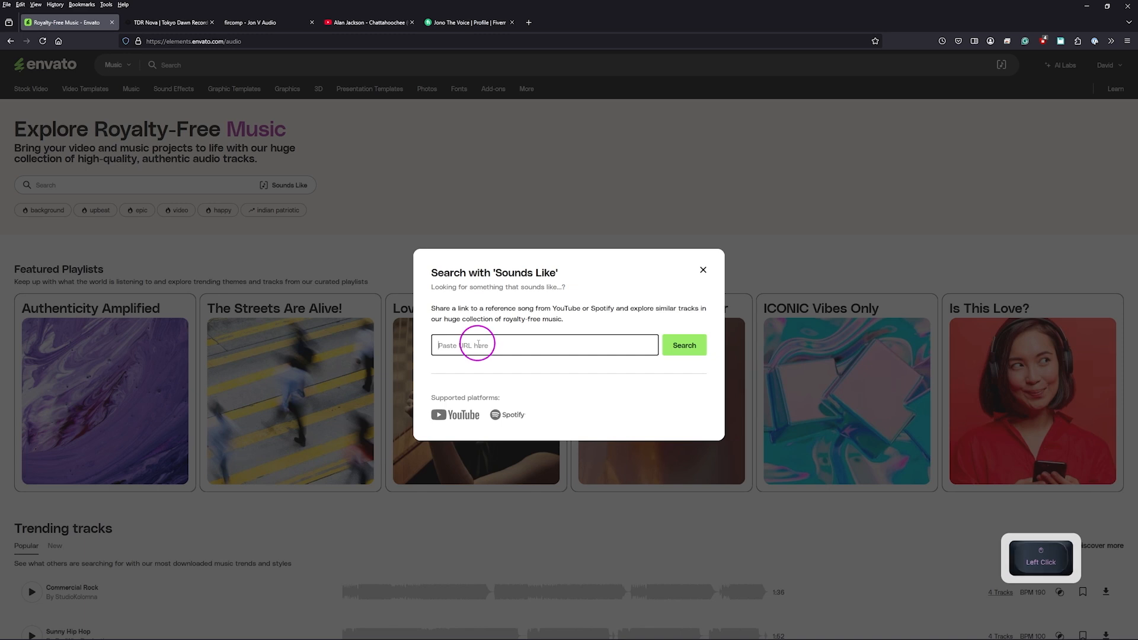
key(ctrl+v)
click(677, 349)
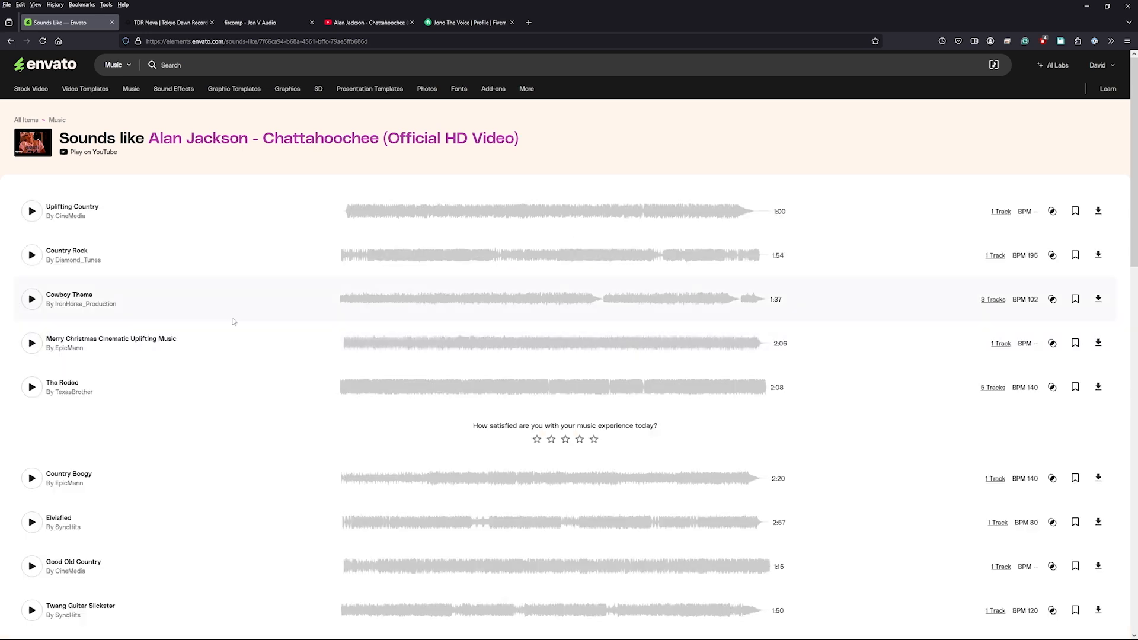
Preview the tracks Uplifting Country, Country Rock and Cowboy Theme, then stop playback.
click(34, 215)
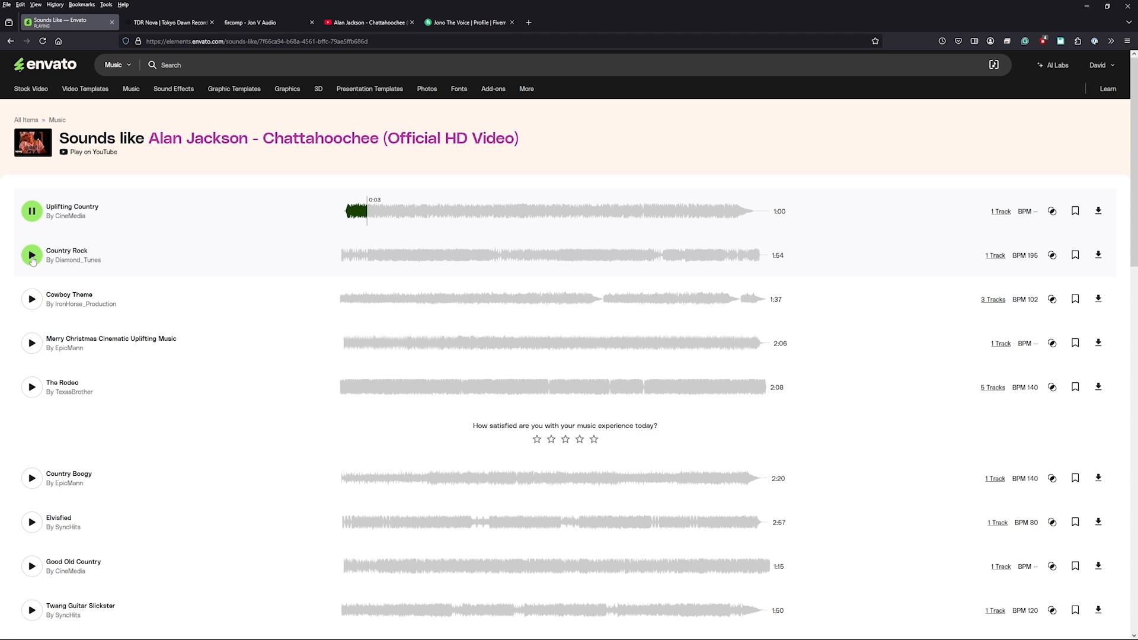
click(32, 256)
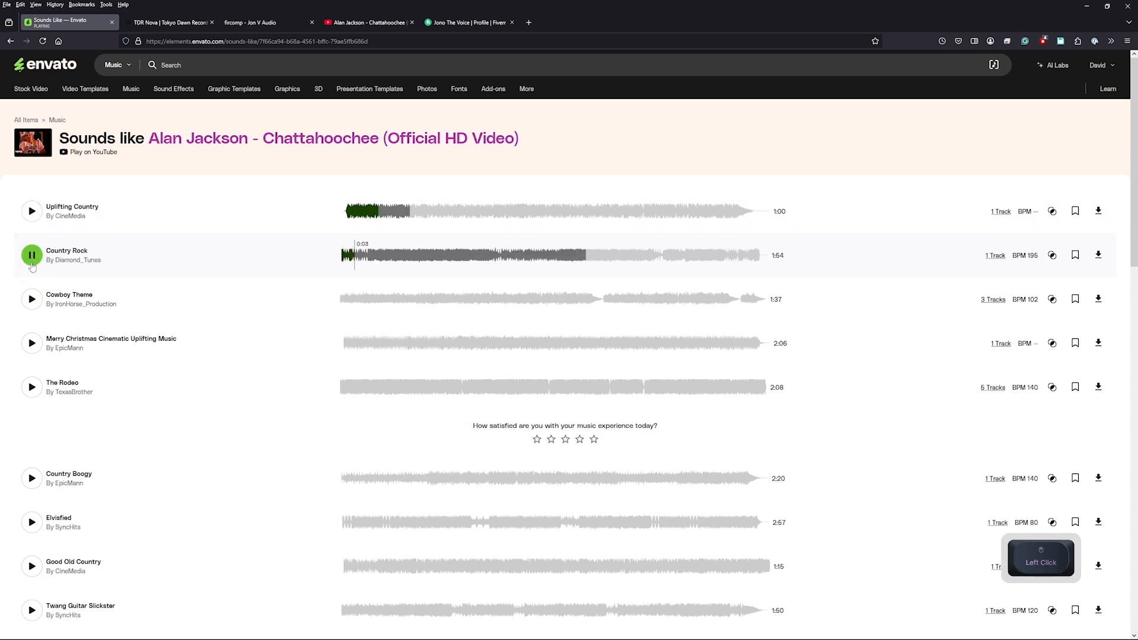
click(32, 300)
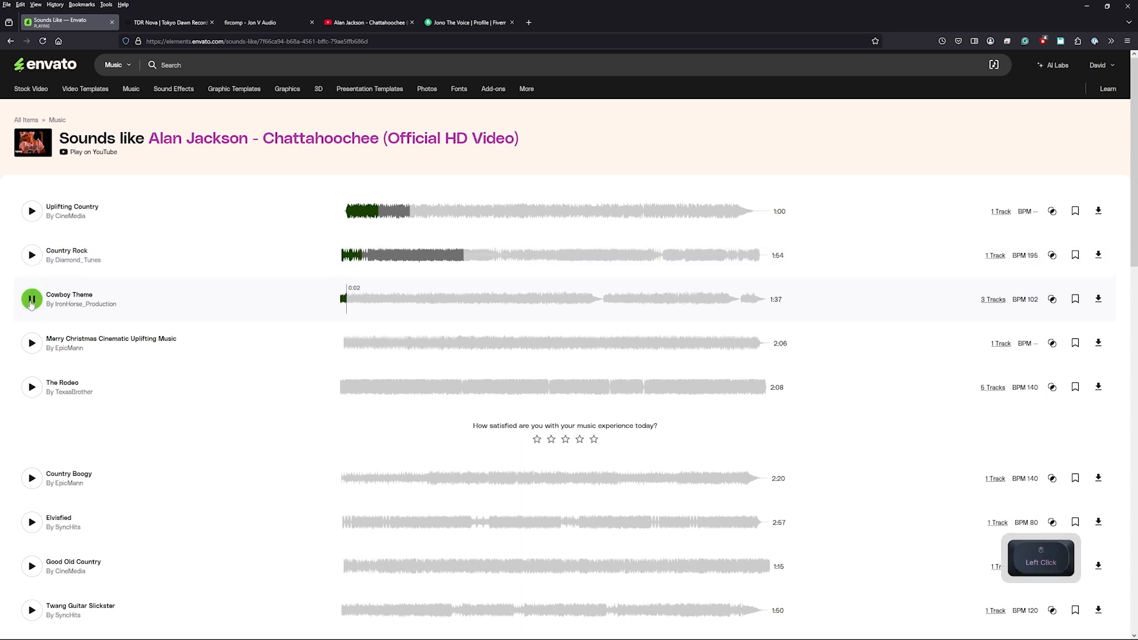
click(32, 300)
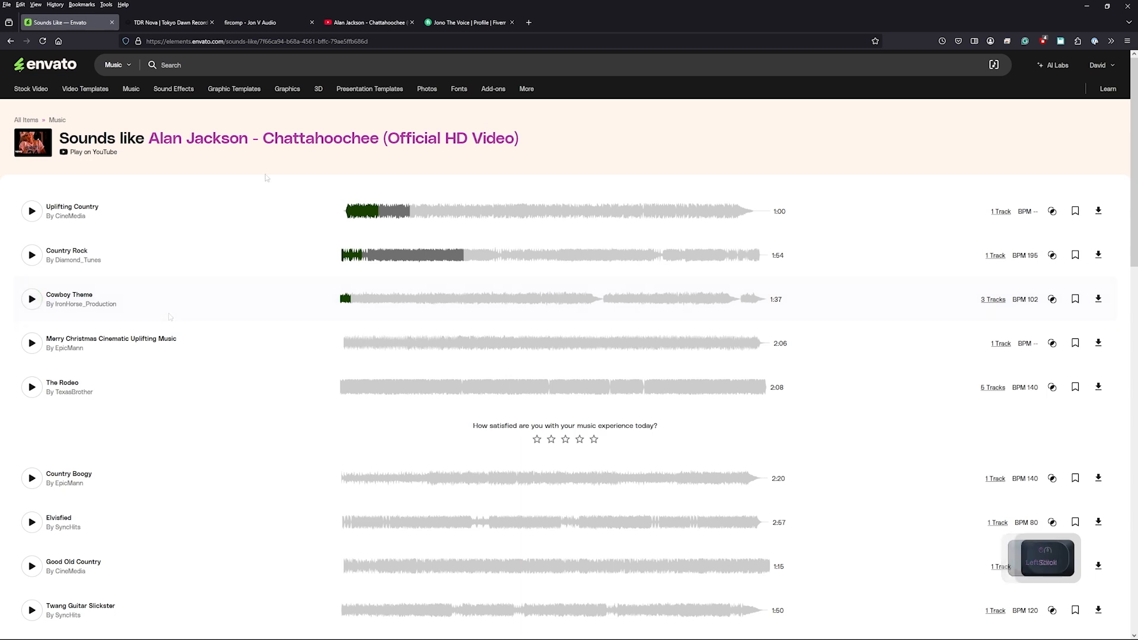
Search the music library for purehits and look through the listed tracks.
click(222, 65)
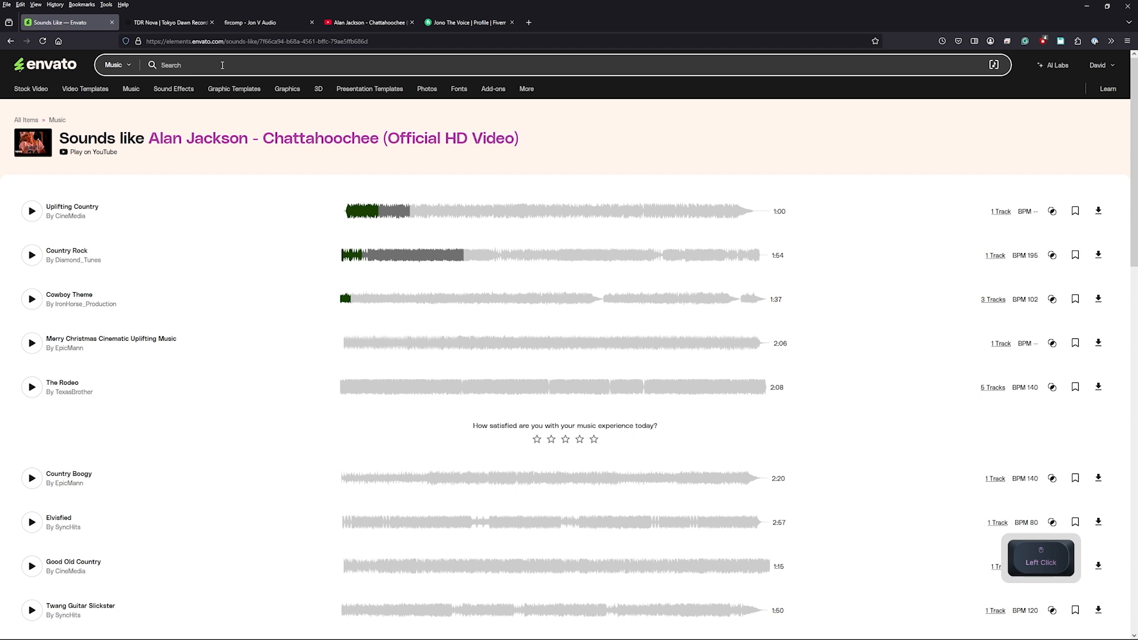
text(purehits)
key(Return)
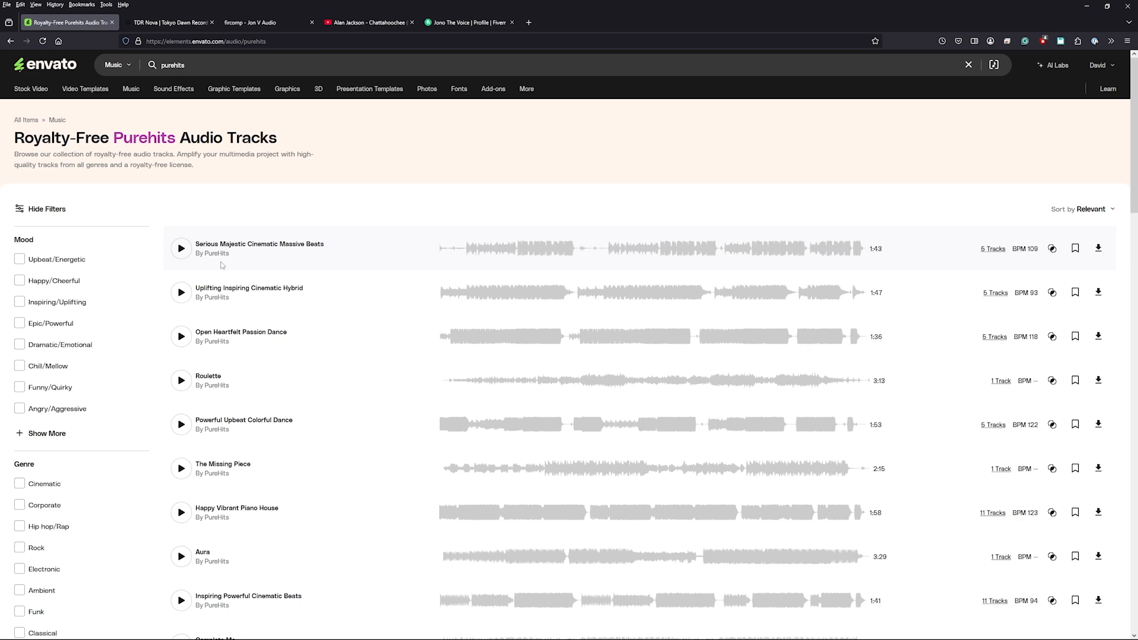
scroll(351, 265, down, 10)
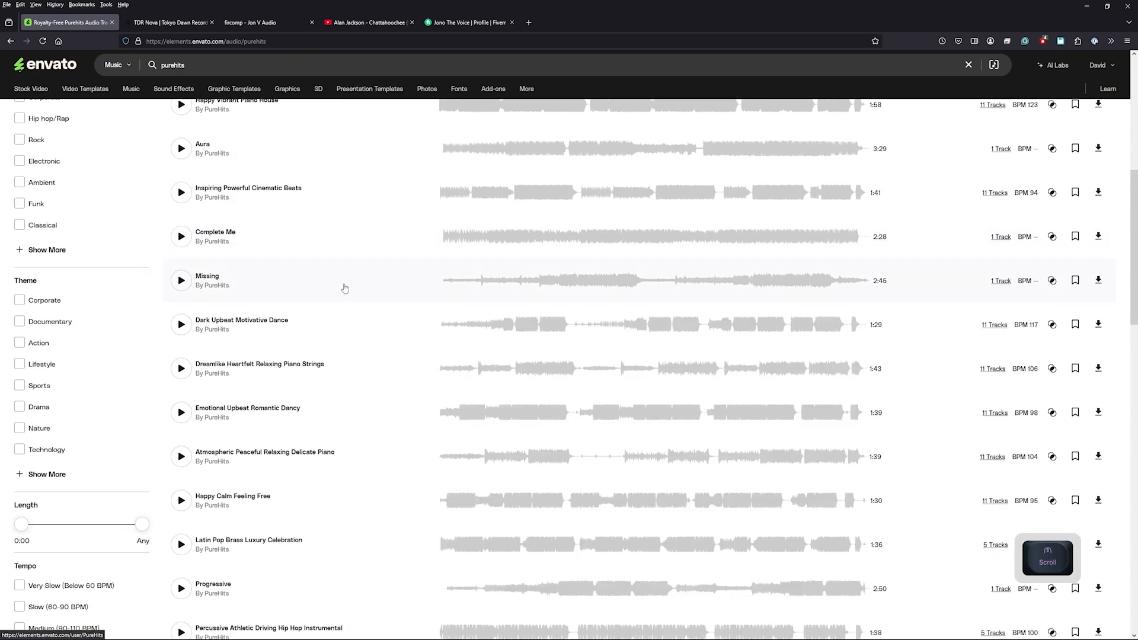
scroll(345, 295, up, 5)
scroll(344, 295, up, 6)
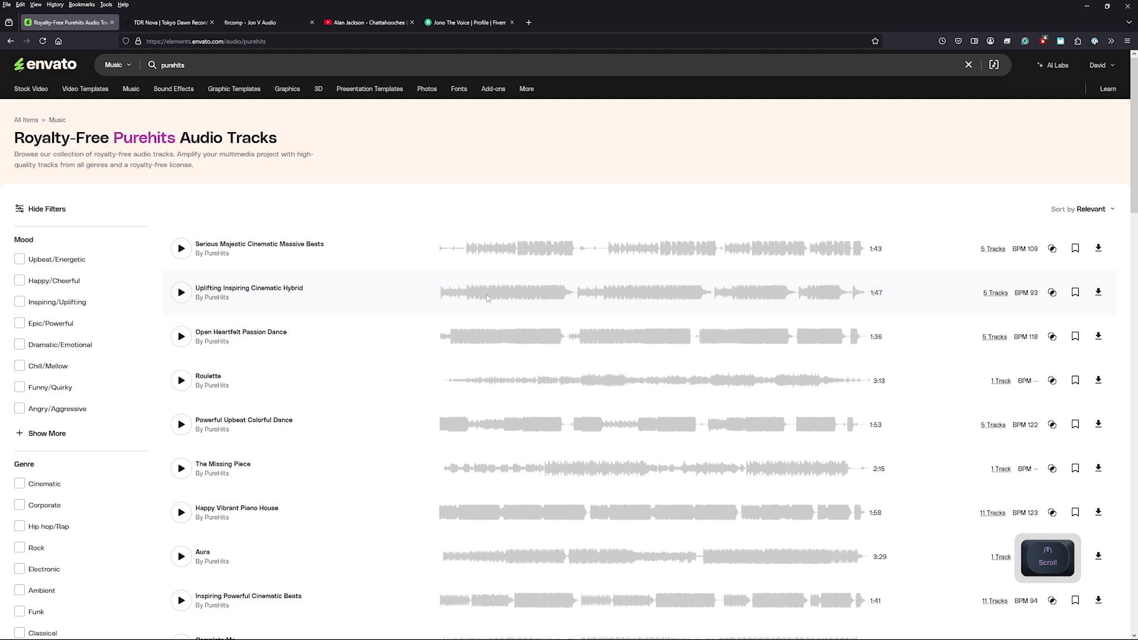
Preview the tracks Uplifting Inspiring Cinematic Hybrid, Open Heartfelt Passion Dance and The Missing Piece in the purehits results.
click(487, 298)
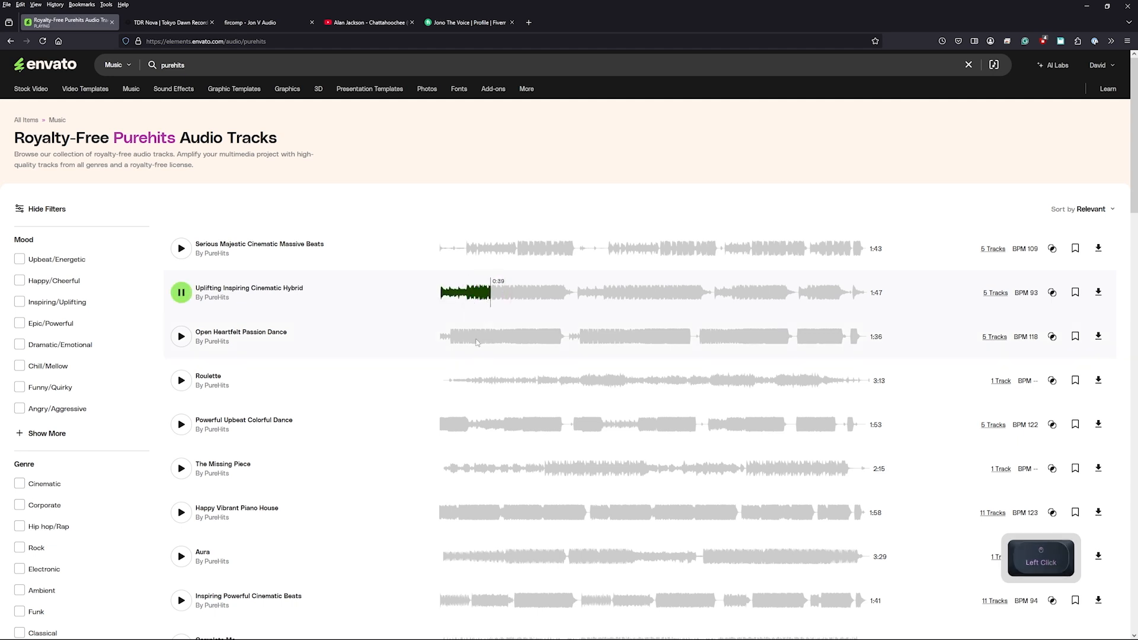
click(476, 342)
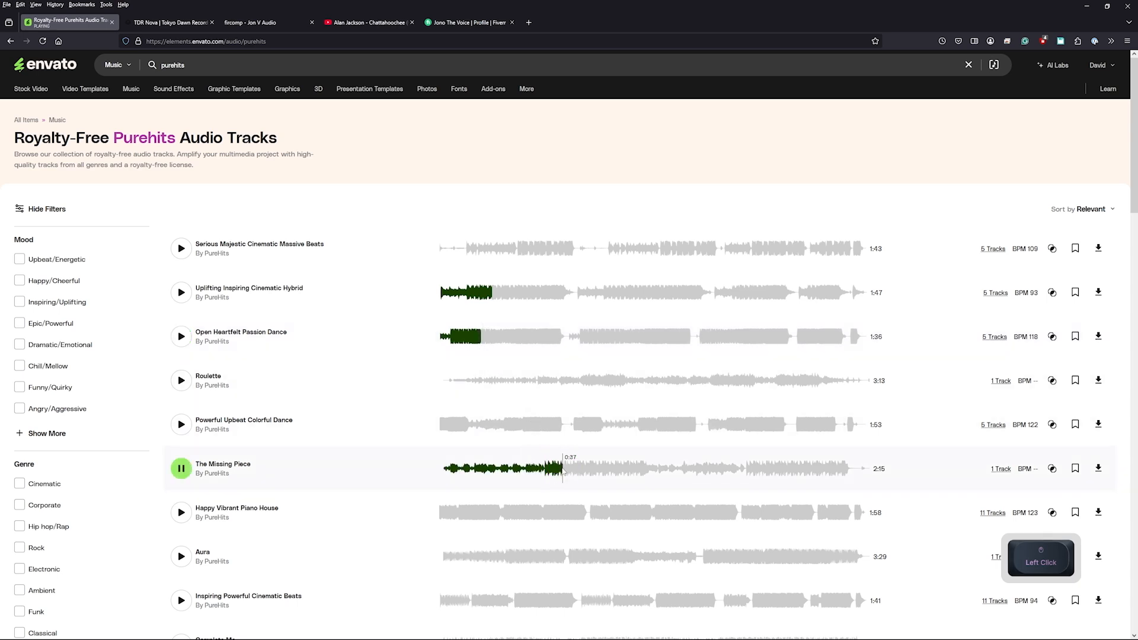
scroll(545, 459, down, 3)
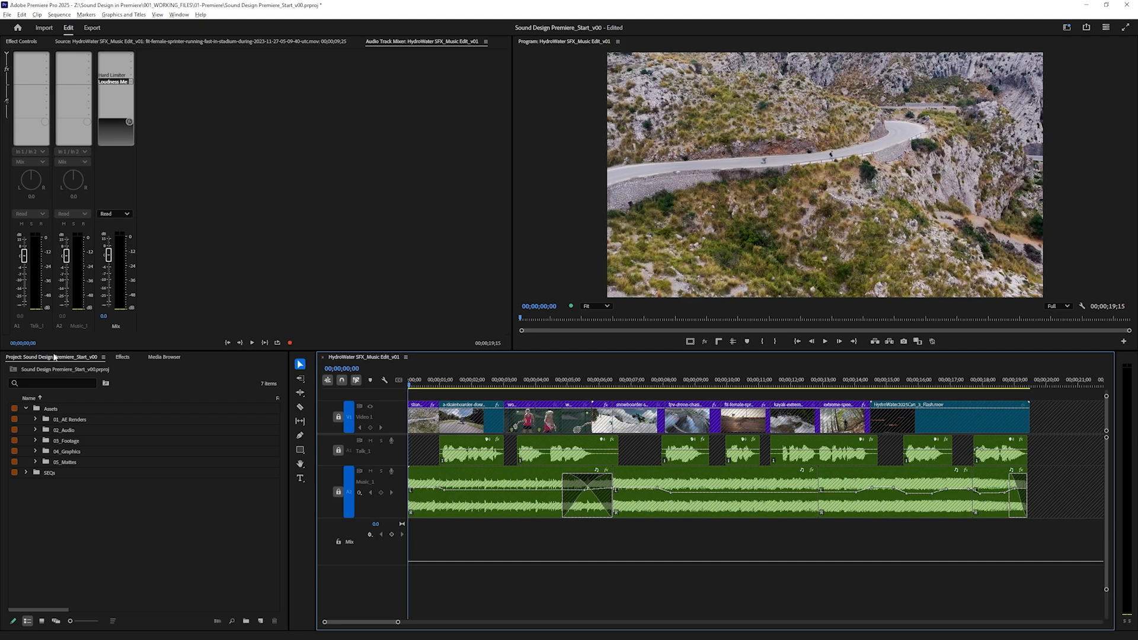
Switch to Premiere Pro, expand the 02_Audio and SFX bins in the project, and make the bin list taller.
click(54, 360)
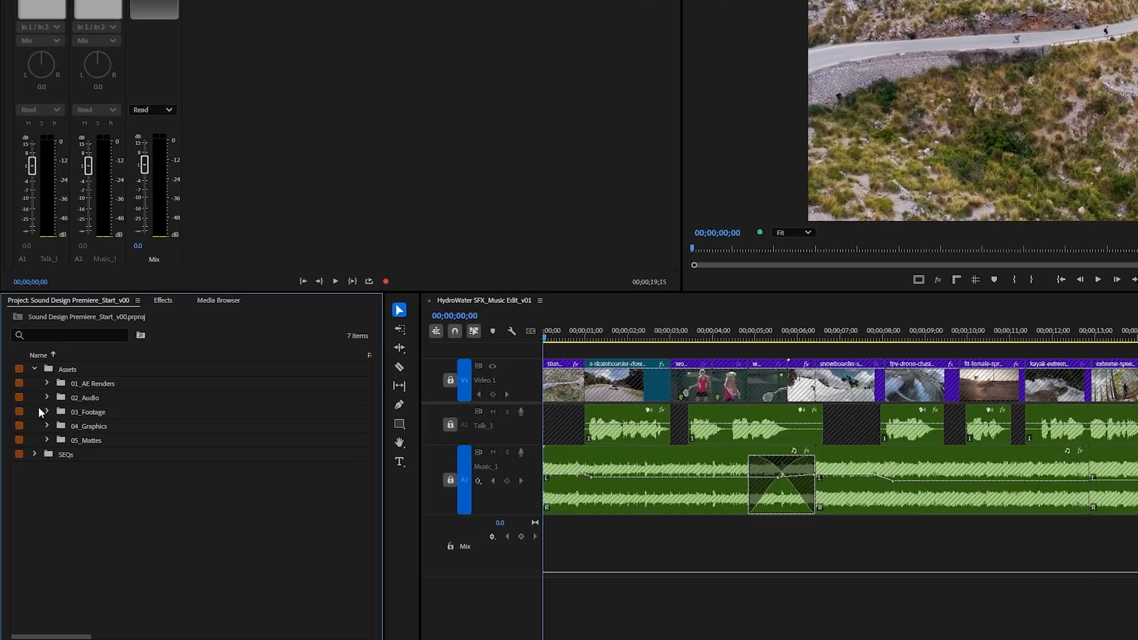
click(35, 430)
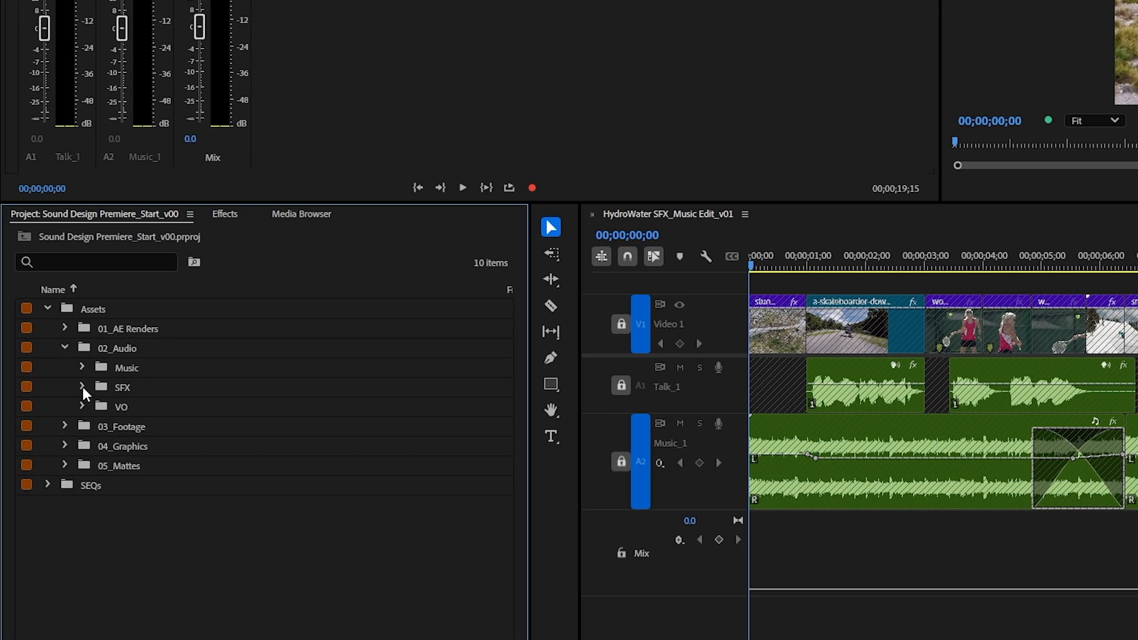
click(83, 386)
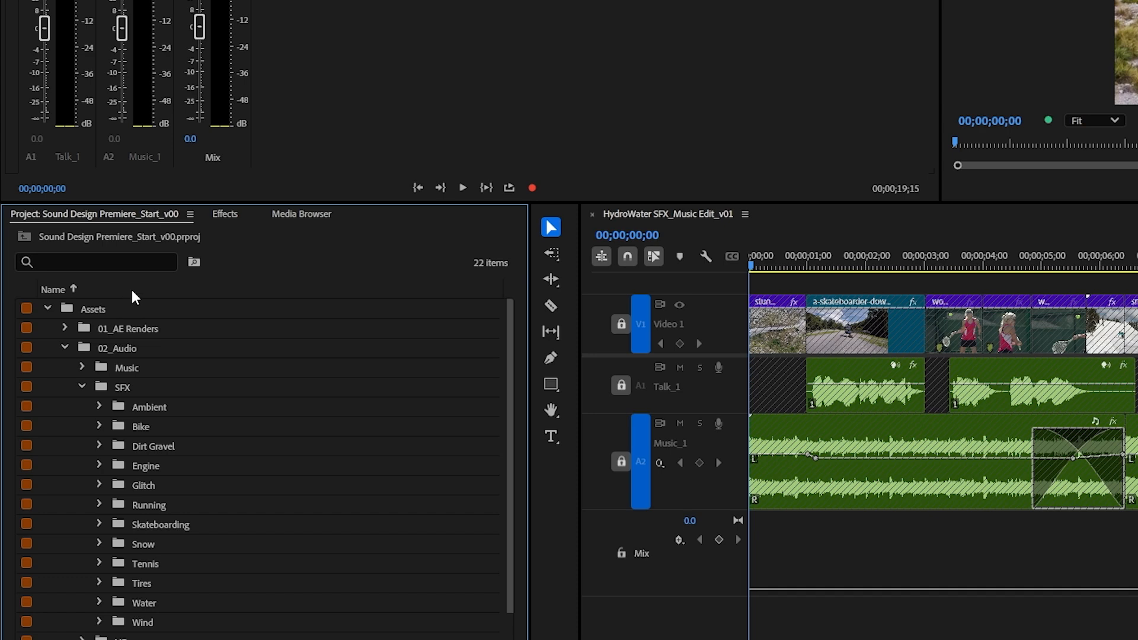
drag(249, 203, 275, 23)
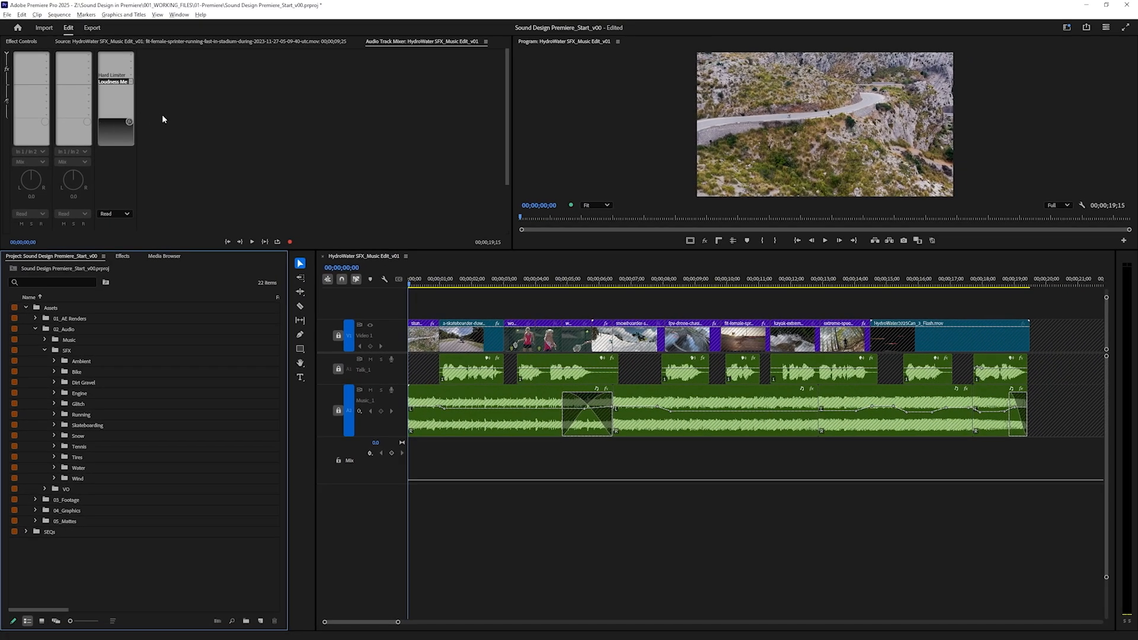
click(165, 116)
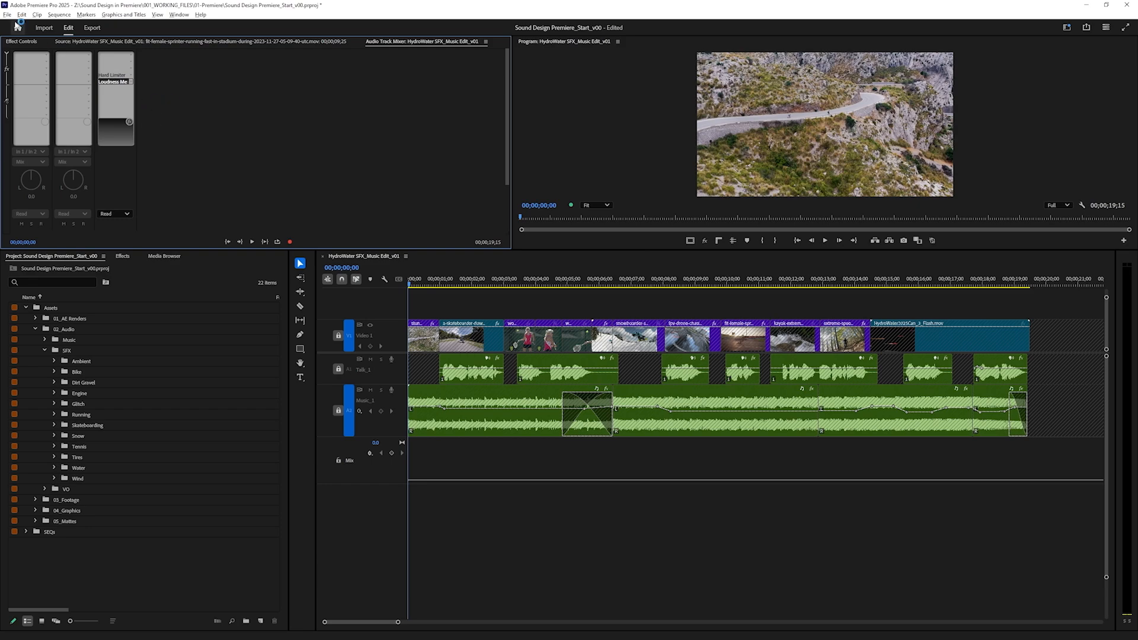
click(7, 14)
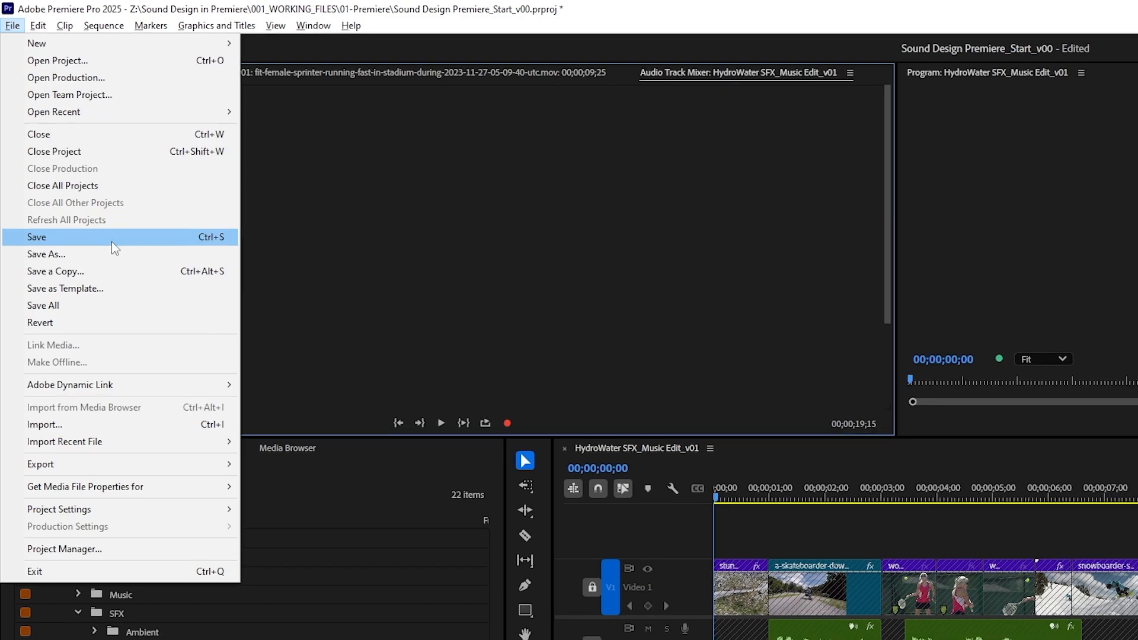
click(450, 303)
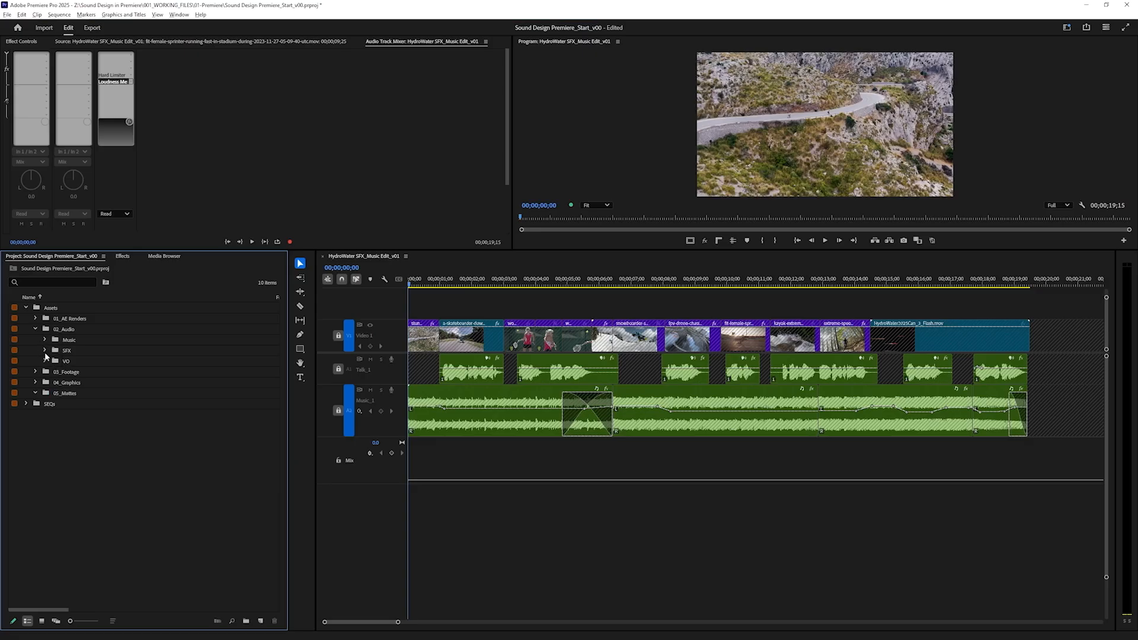
Expand the SFX bin again and place the playhead at the start of the sequence.
click(45, 350)
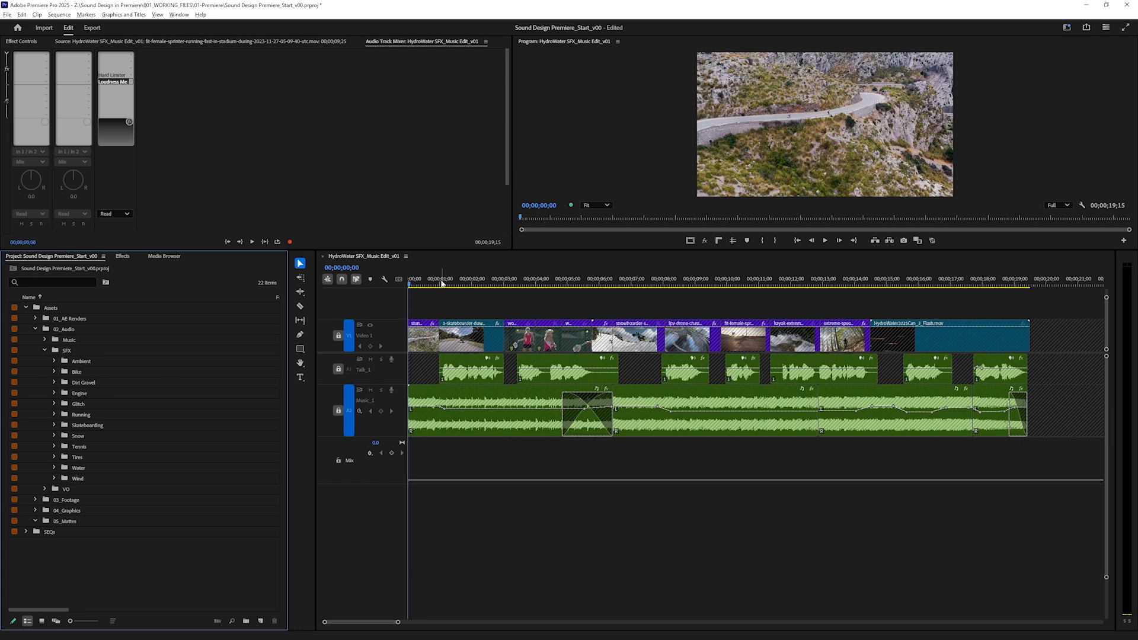
drag(442, 283, 394, 281)
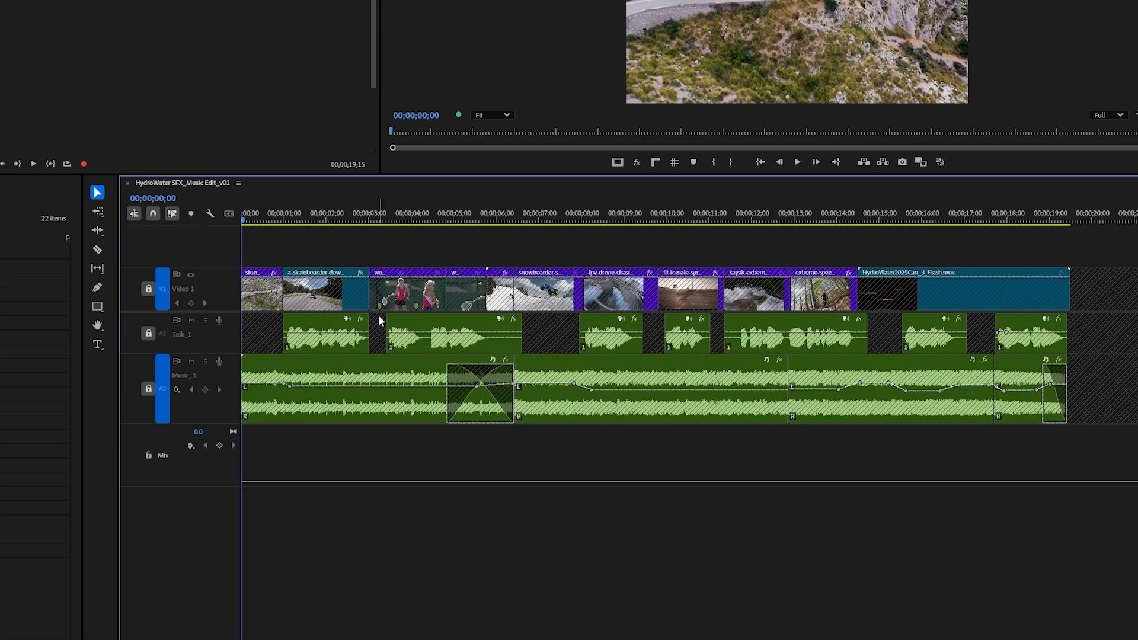
Unlock the Video 1, Talk_1 and Music_1 tracks, try shifting the first music clip later, and undo the move.
click(148, 288)
click(148, 334)
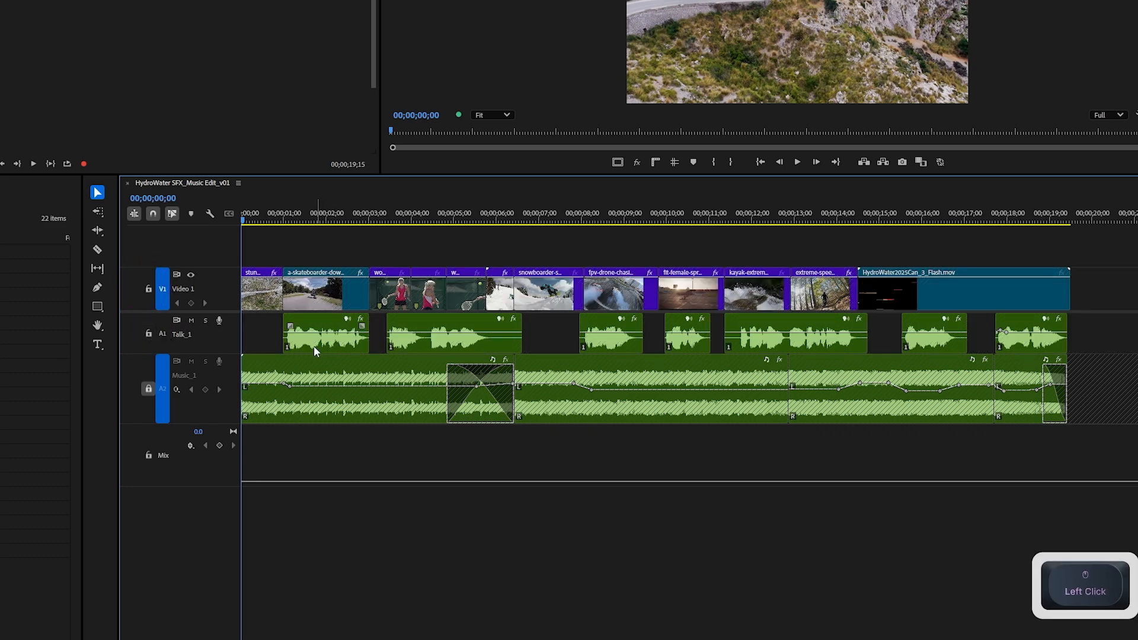
click(148, 389)
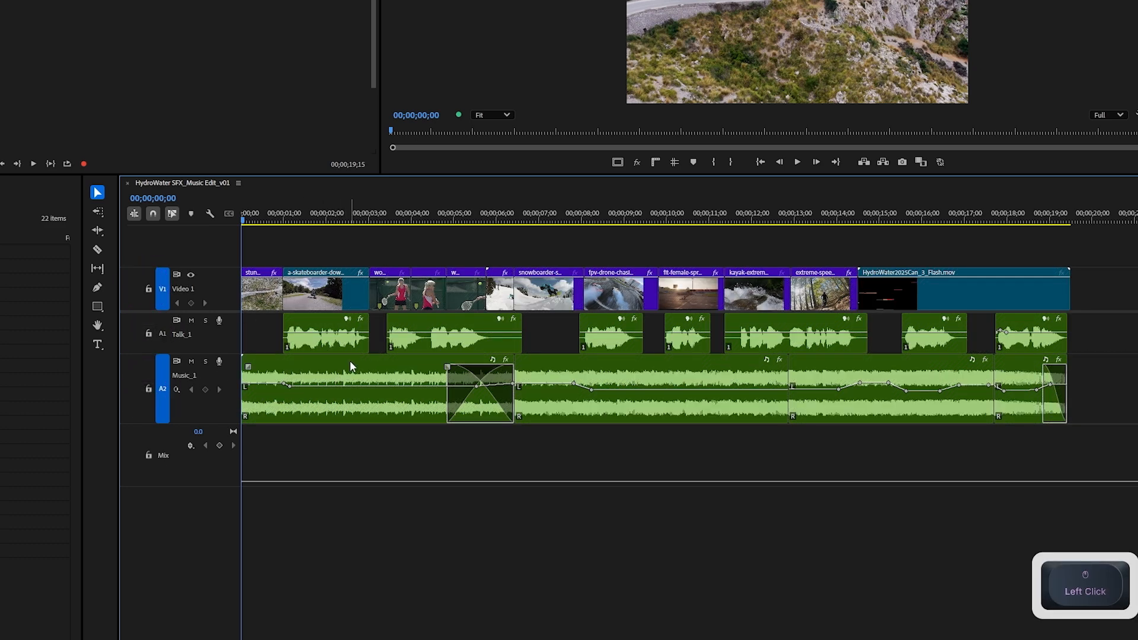
drag(350, 366, 407, 370)
key(ctrl+z)
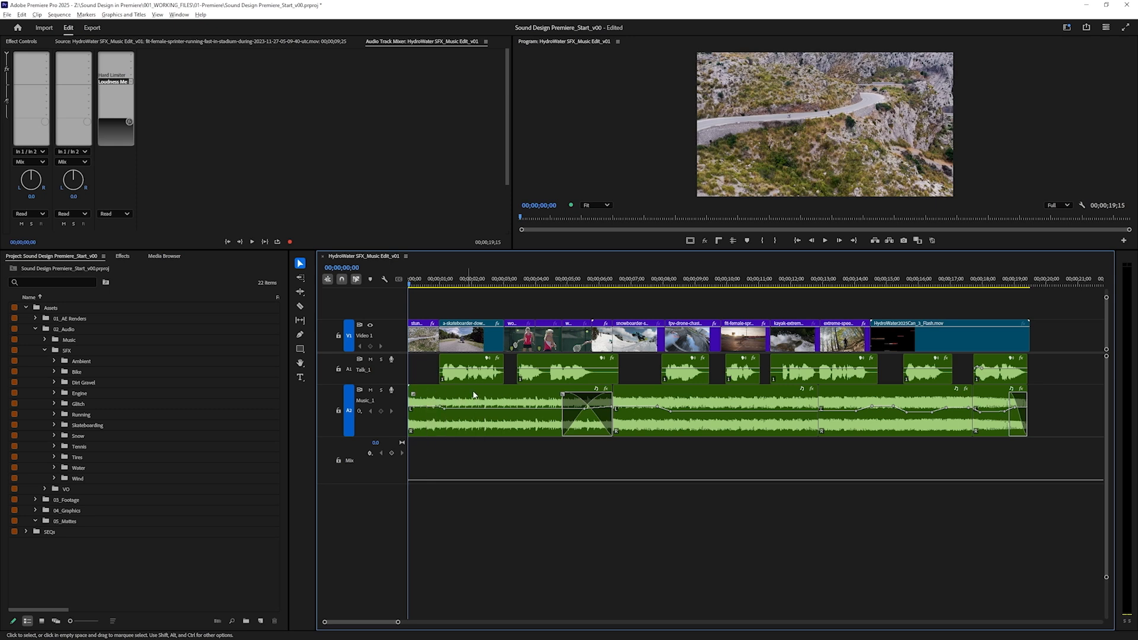
Lock the Video 1, Talk_1 and Music_1 tracks again while leaving the Mix track unlocked.
shift+click(338, 411)
click(338, 335)
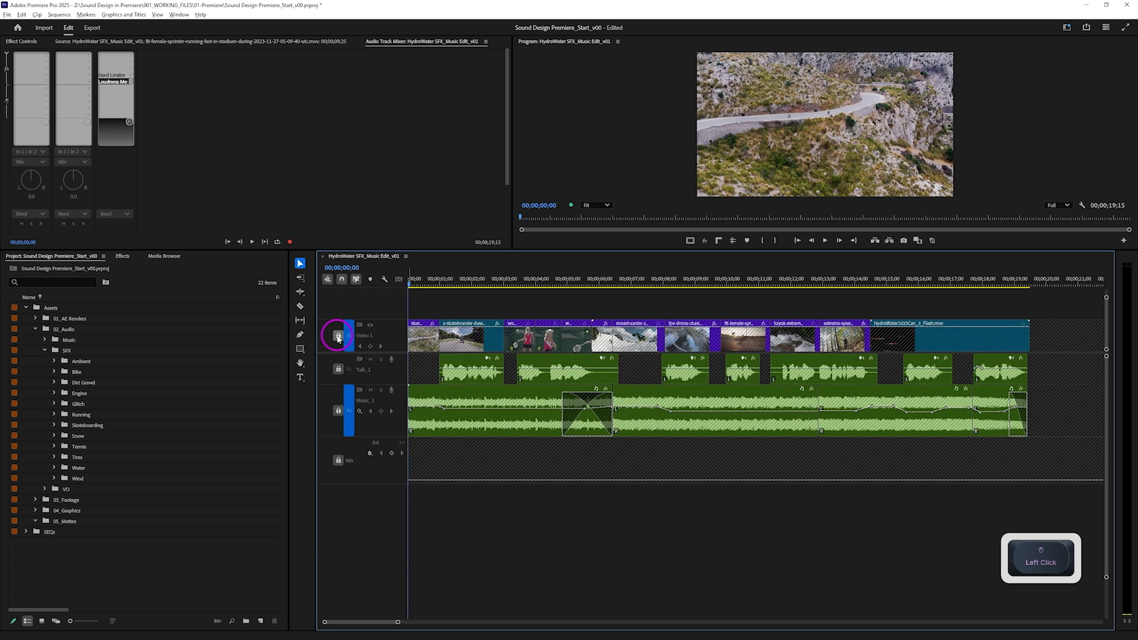
click(339, 460)
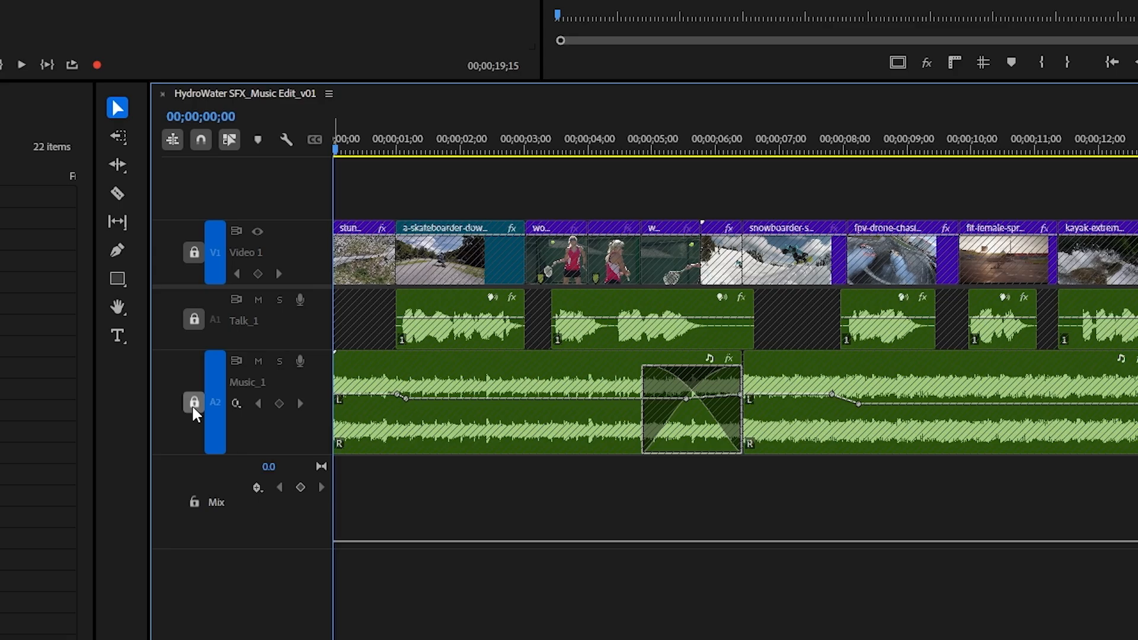
Add 6 standard audio tracks after Music_1 and 0 video tracks to the sequence.
right_click(293, 437)
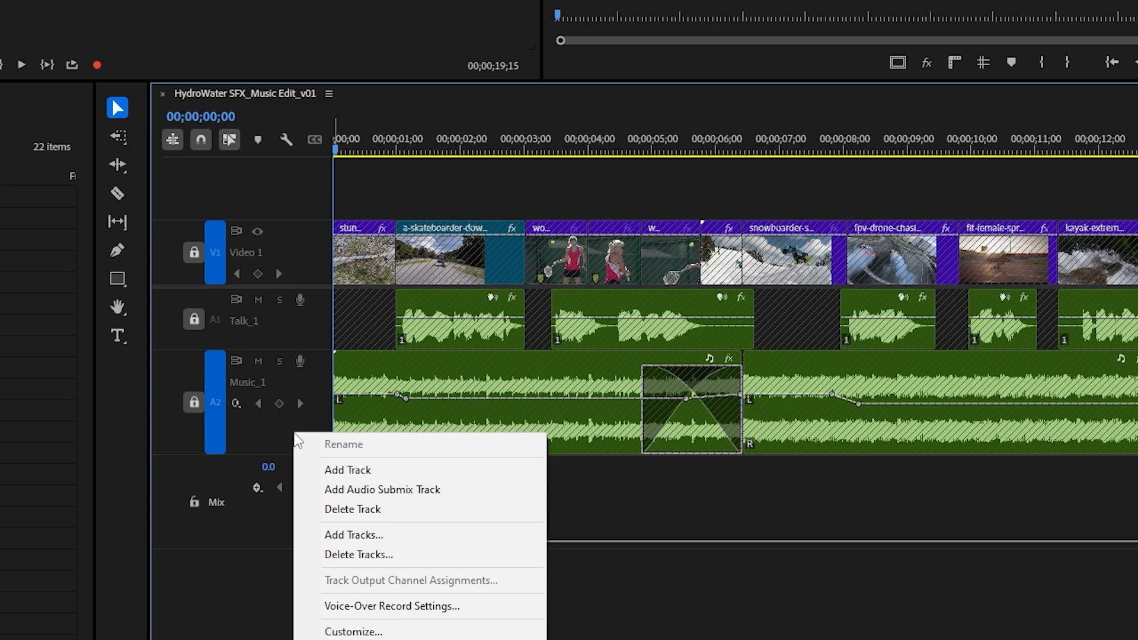
click(398, 535)
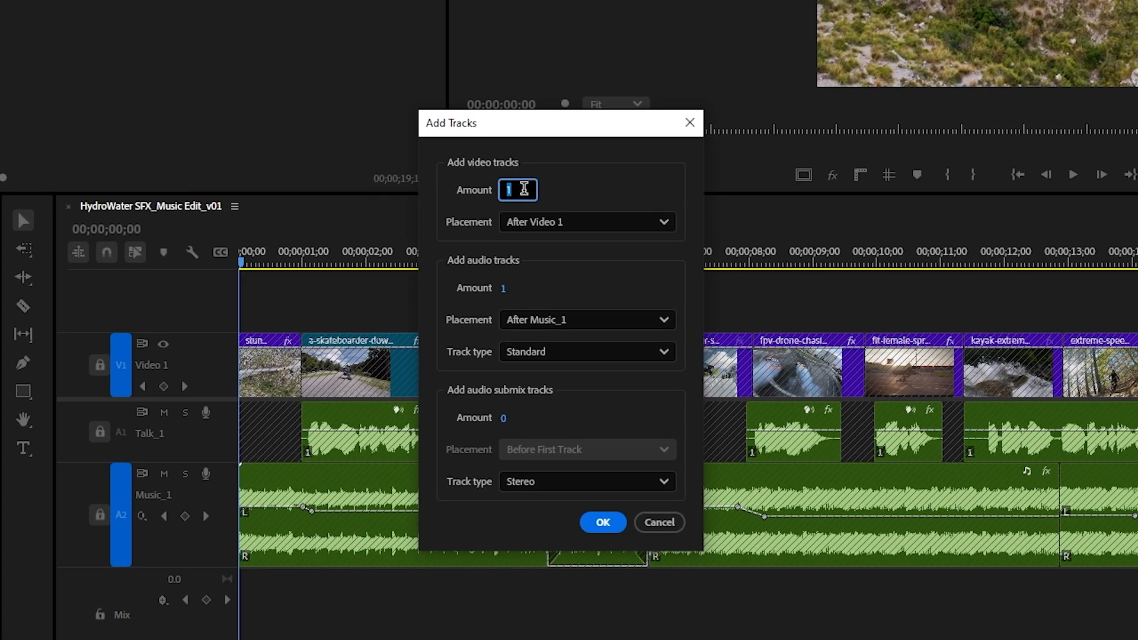
text(0)
click(525, 290)
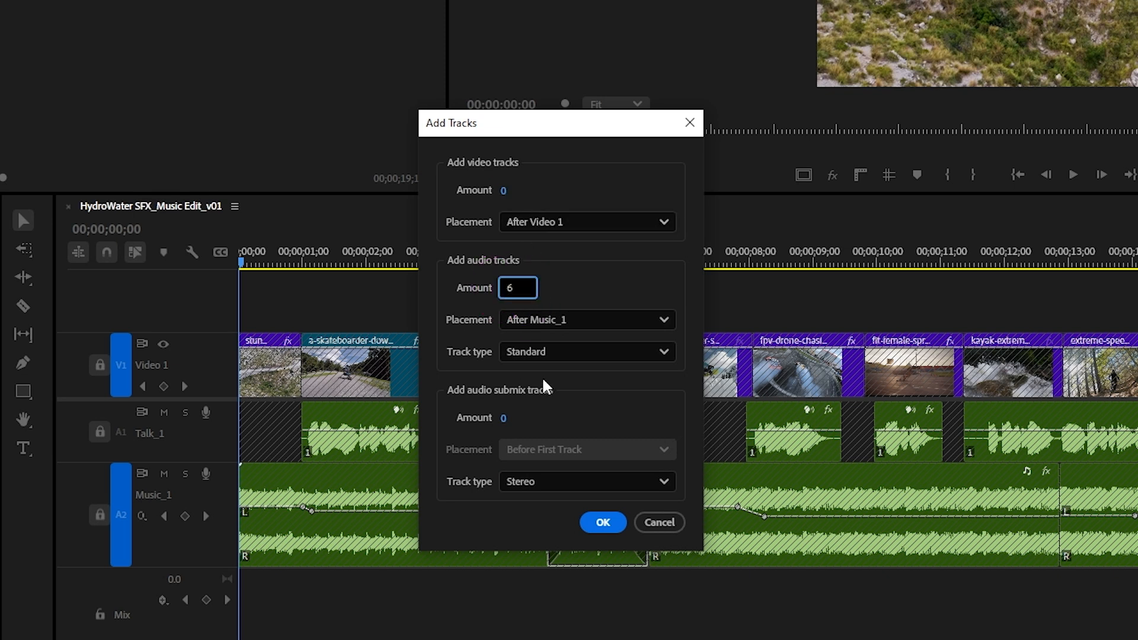
click(607, 523)
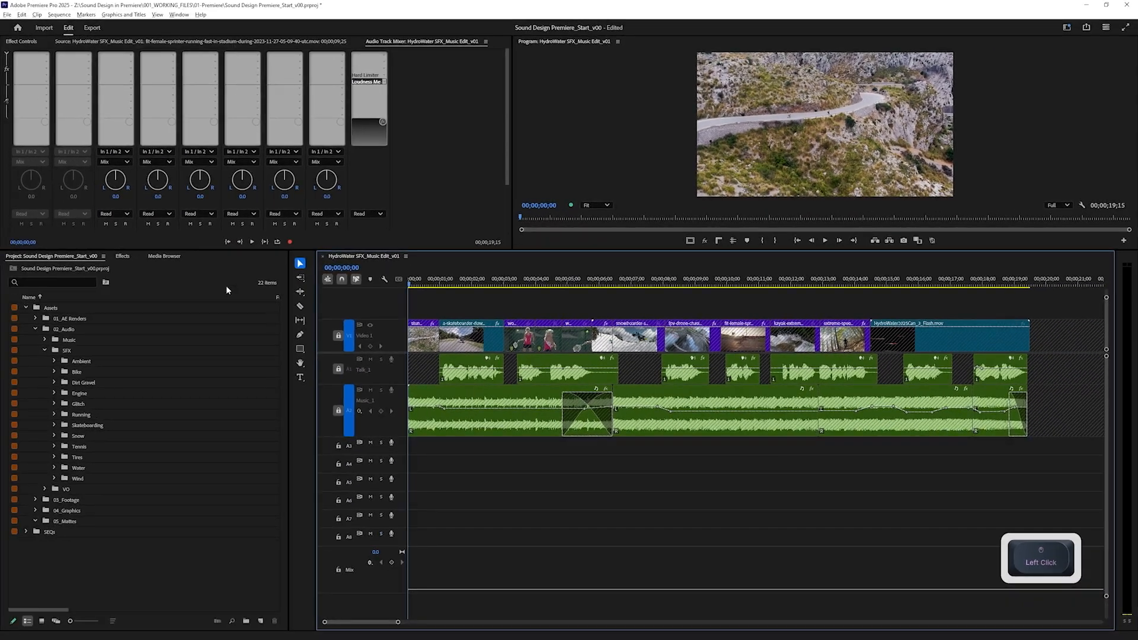
Rename the new audio tracks A3 to A8 as SFX_1 through SFX_6 and increase the height of track A3.
click(508, 230)
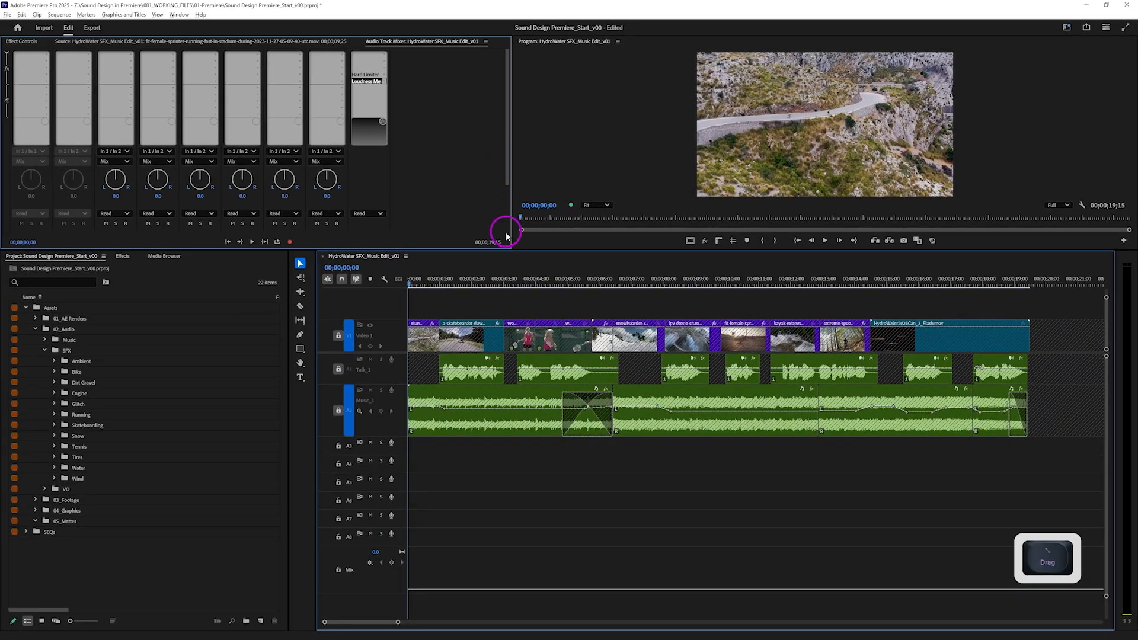
drag(508, 250, 507, 309)
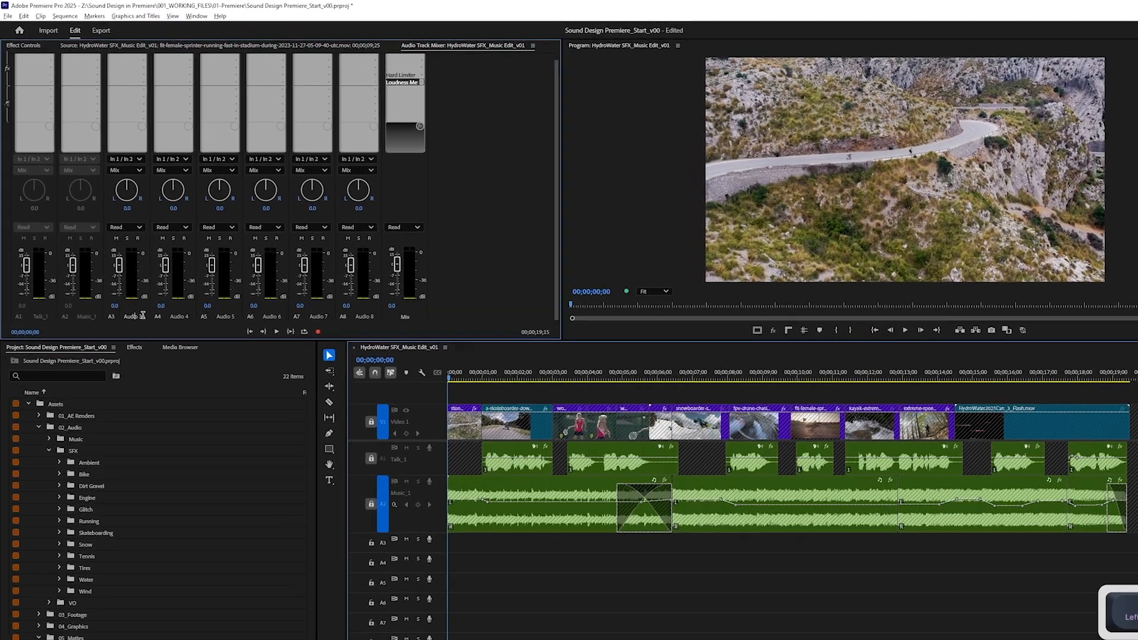
double_click(119, 288)
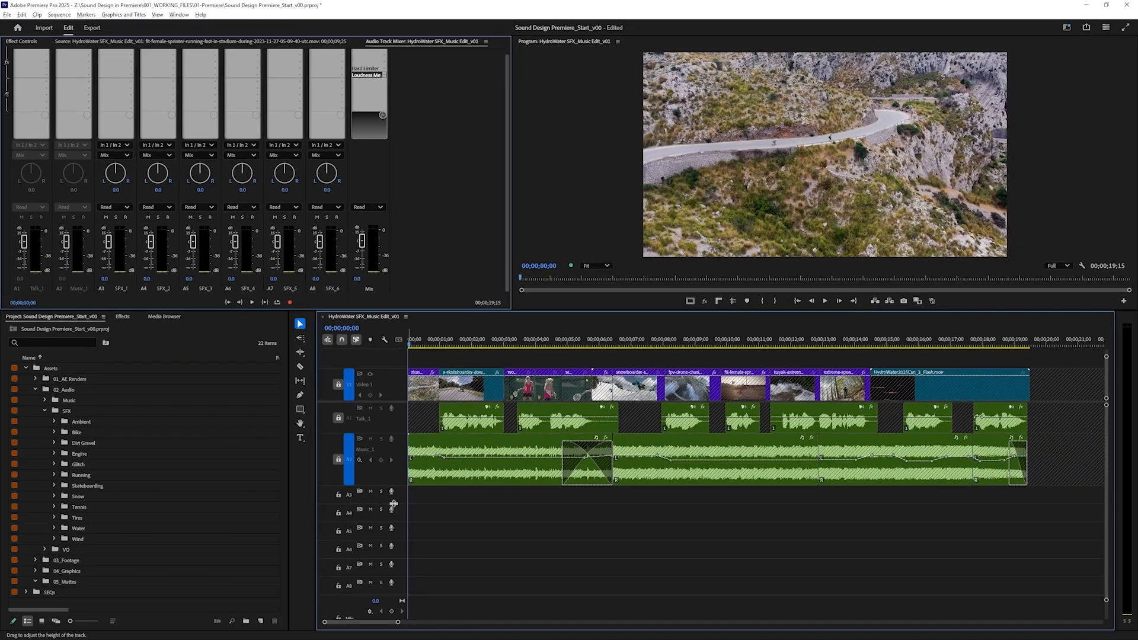
mouse_move(394, 503)
mouse_down()
mouse_move(392, 532)
mouse_move(390, 510)
mouse_up()
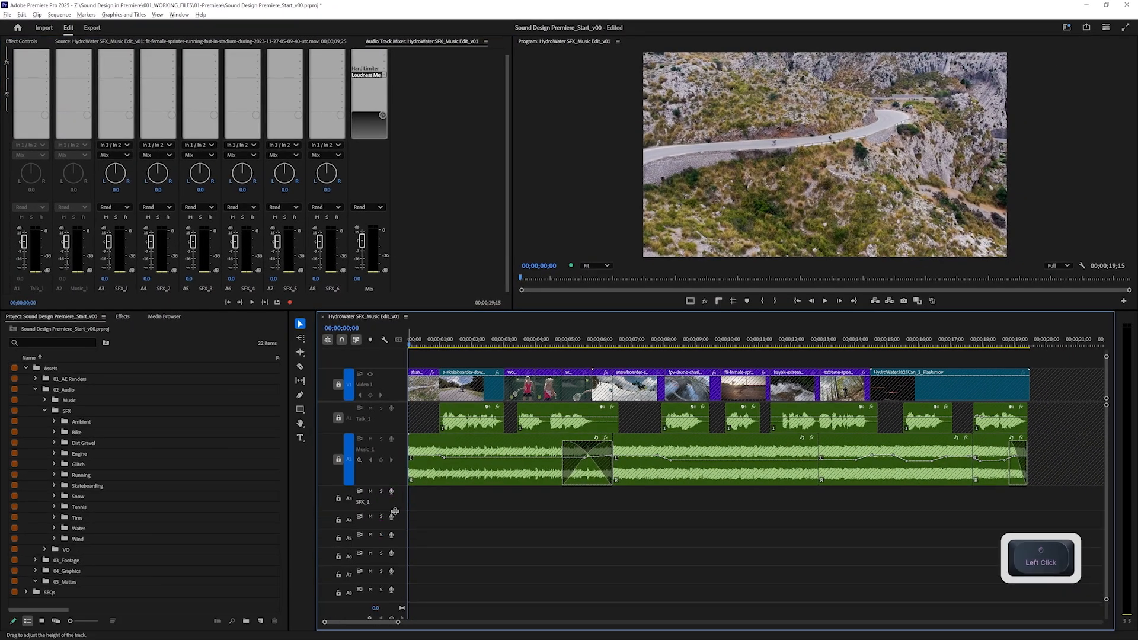
Unlock the Talk_1 and Music_1 tracks, mute both, and lock them again.
drag(434, 329, 378, 338)
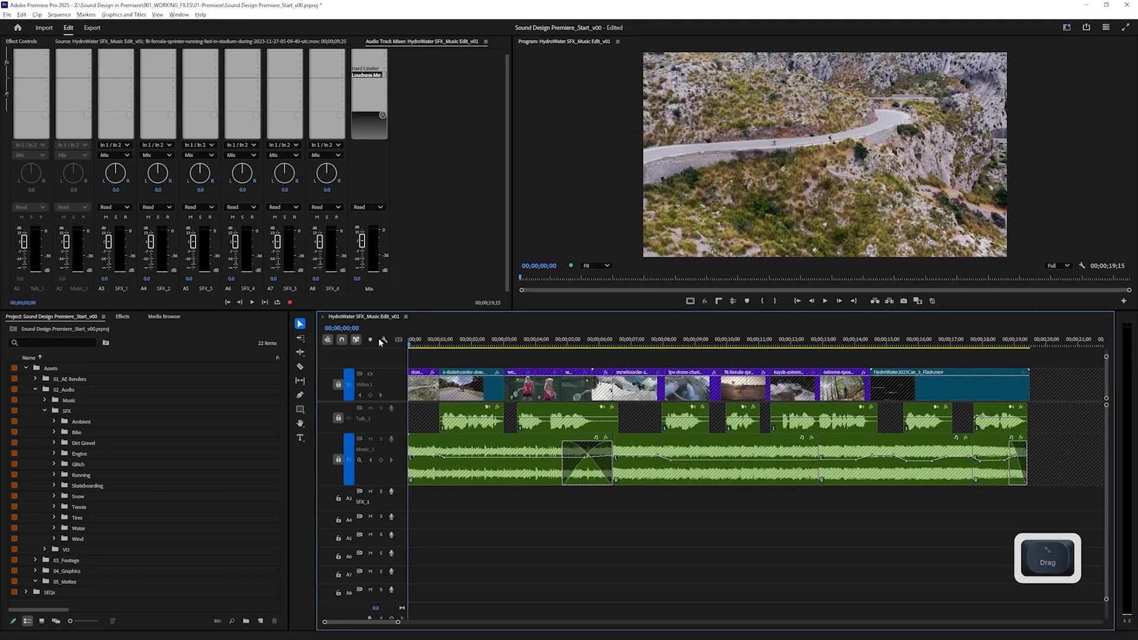
key(equal)
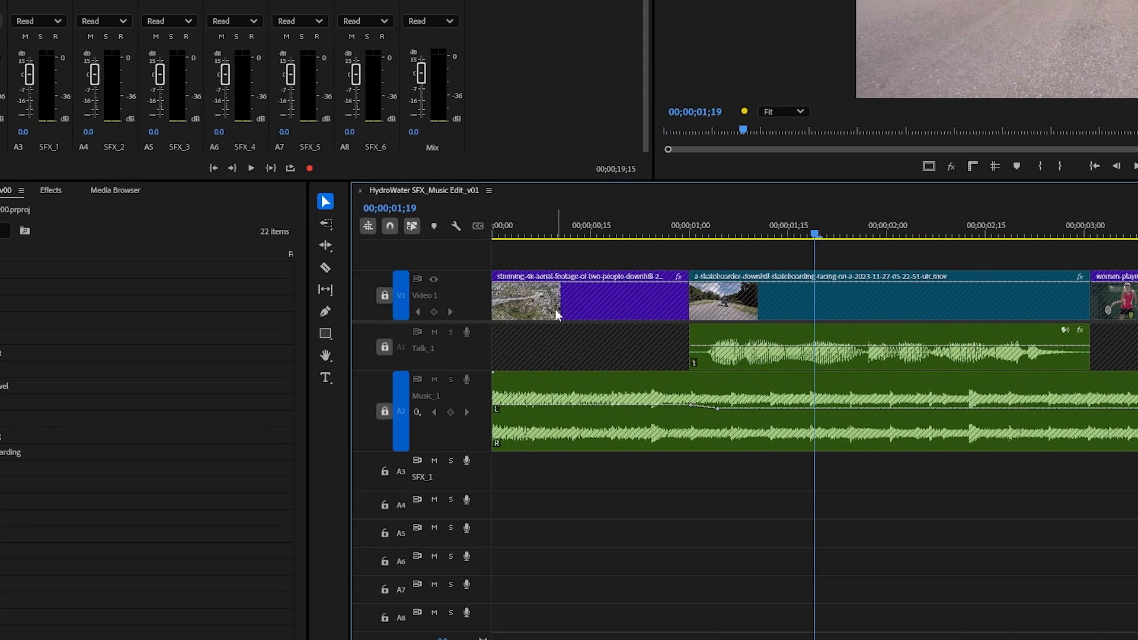
click(386, 347)
click(385, 411)
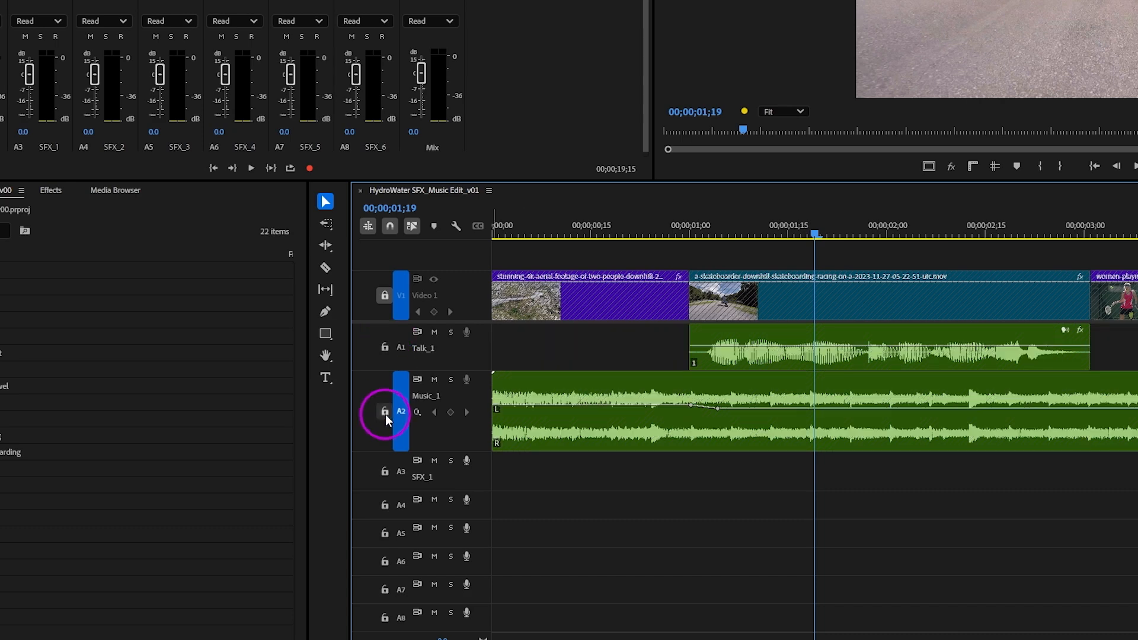
click(434, 380)
click(384, 347)
click(384, 412)
Play the sequence from the start and scrub through the opening aerial shot to judge which sounds it needs.
click(684, 234)
drag(681, 231, 472, 227)
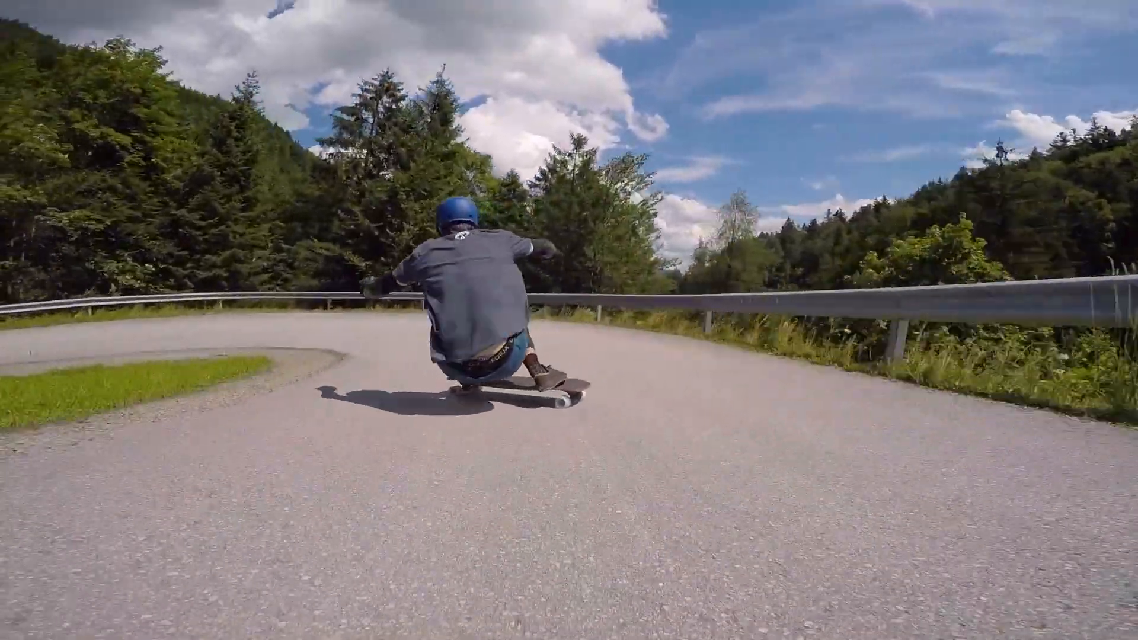
key(space)
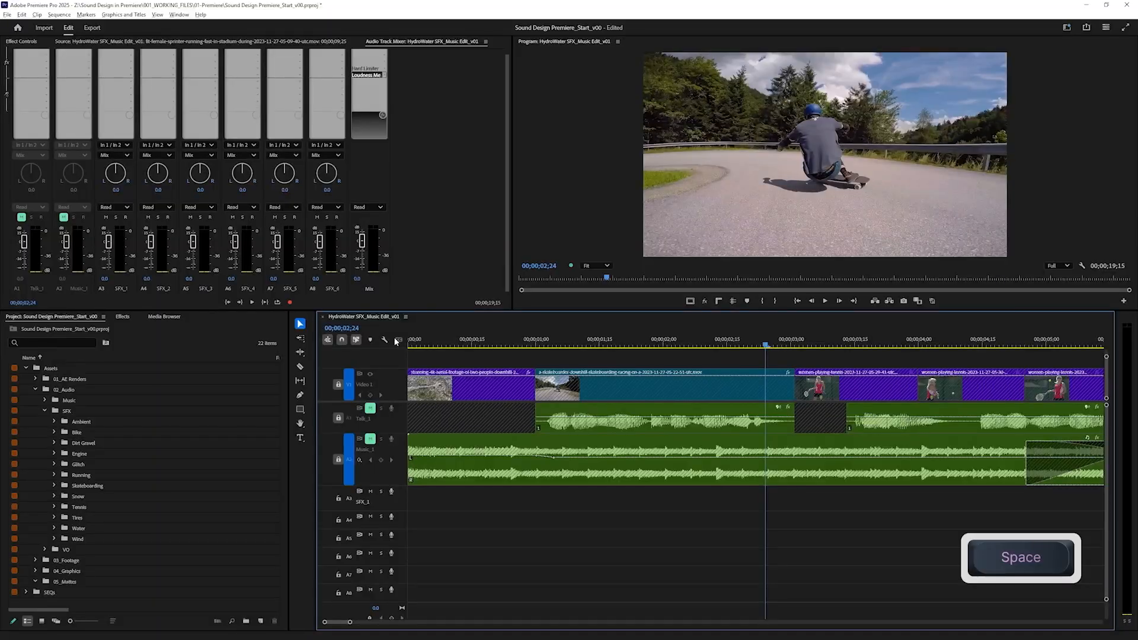
drag(409, 341, 480, 348)
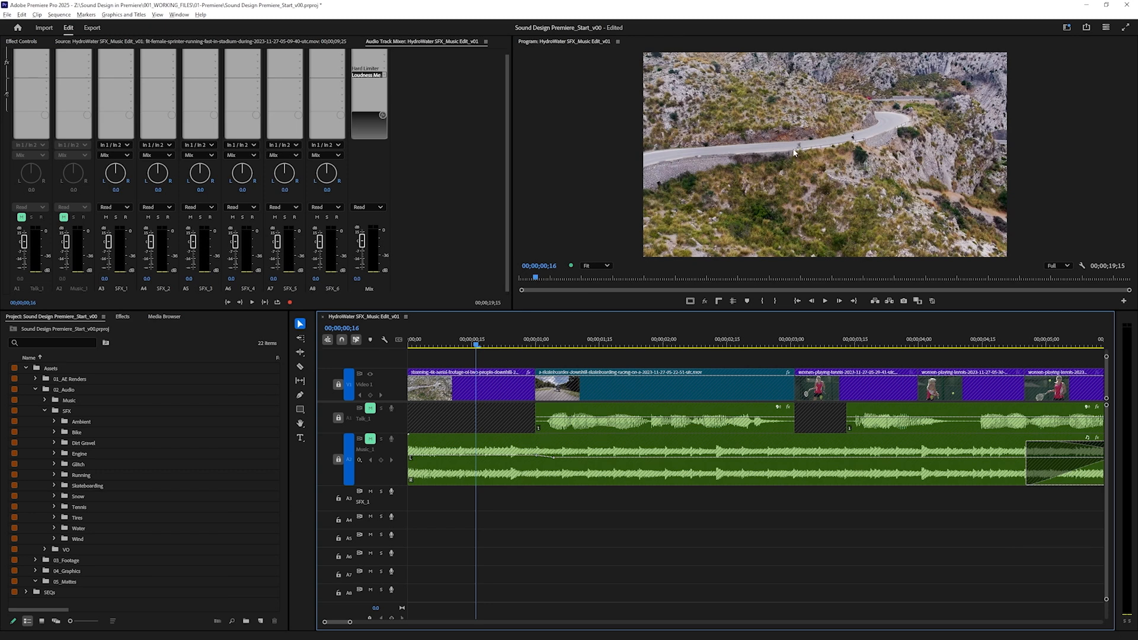
click(539, 342)
drag(540, 342, 523, 374)
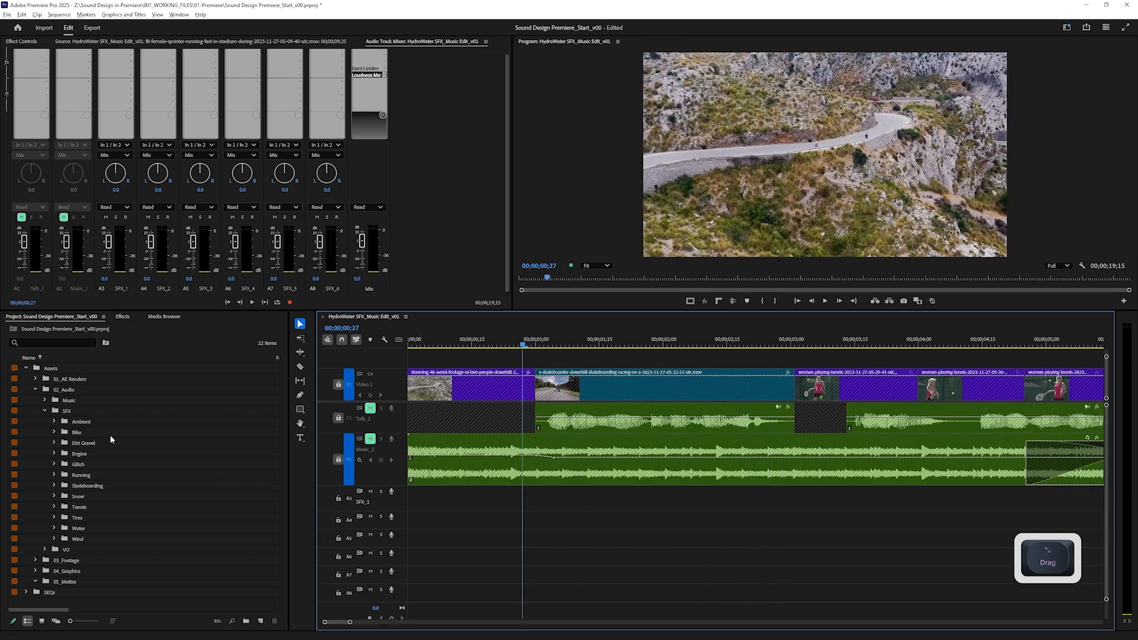
Load Forests Mixed High Trees Wind Distant Varied Afternoon.wav from the Ambient bin into the Source Monitor and position its playhead at 00;01;27;18.
click(54, 423)
click(81, 433)
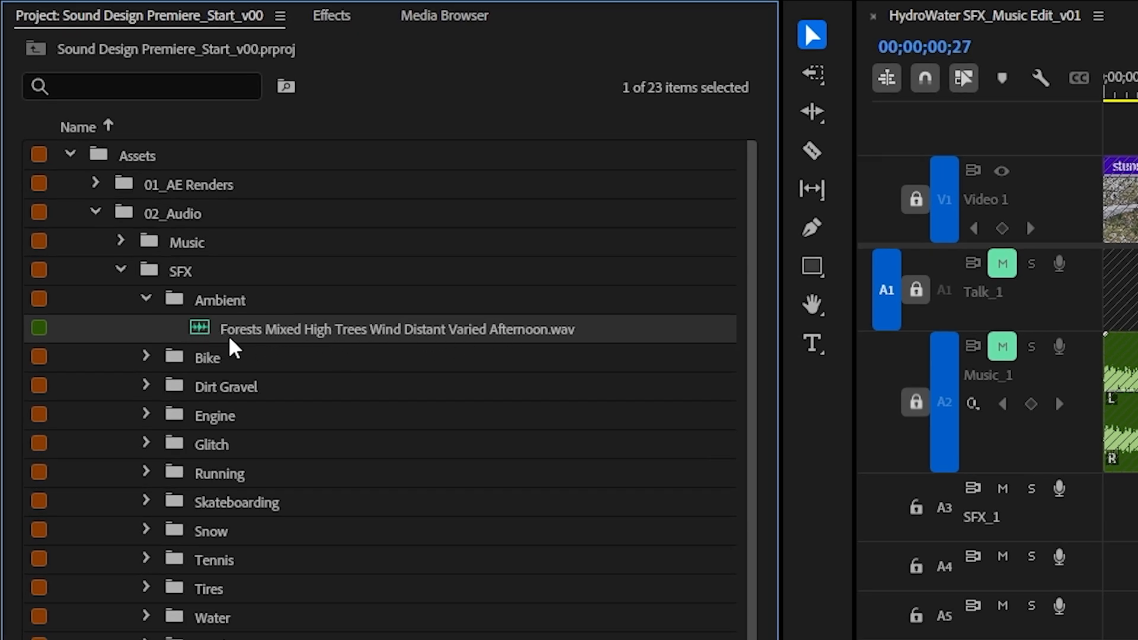
double_click(197, 331)
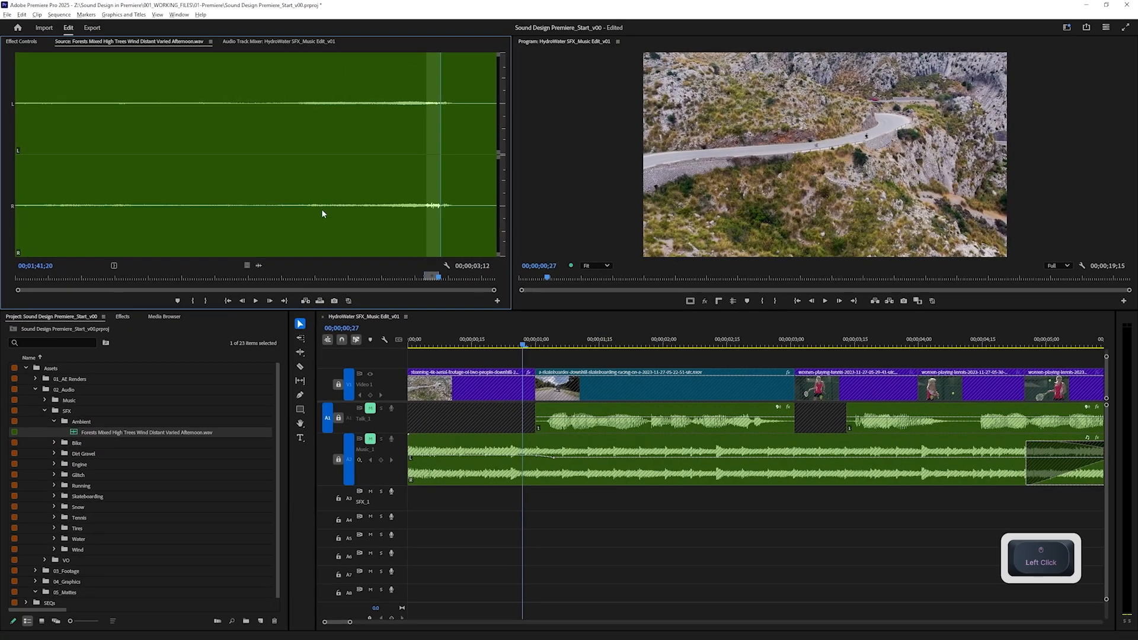
click(382, 209)
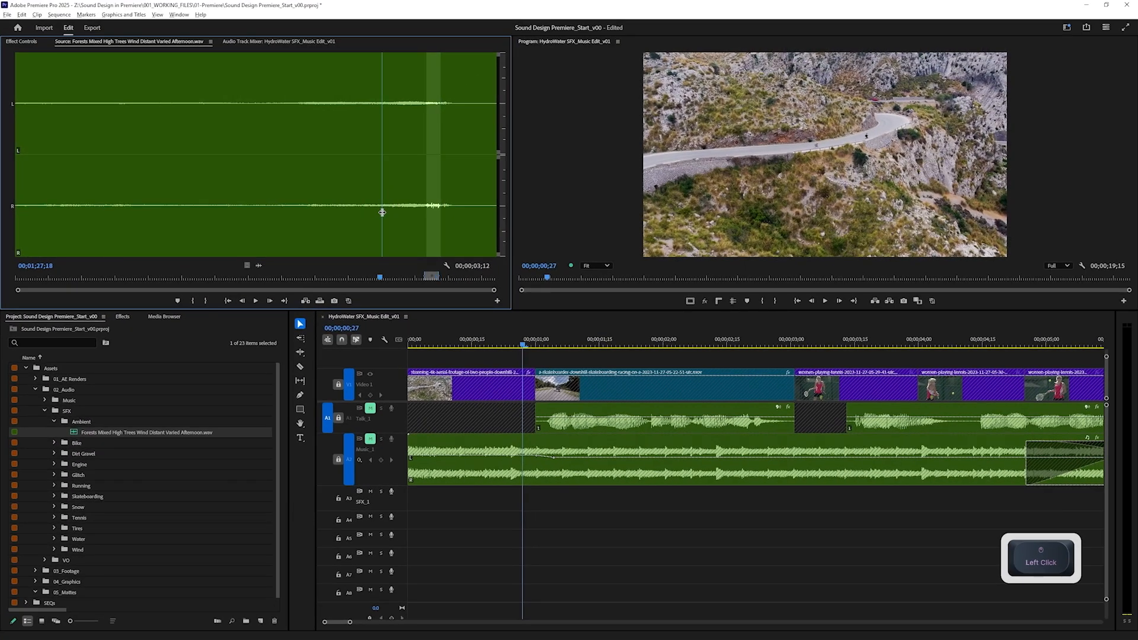
Listen to the forest wind clip and mark a new in-to-out range 00;00;04;15 long, ending at 00;01;32;05.
mouse_move(377, 211)
mouse_down()
mouse_move(363, 208)
mouse_move(376, 211)
mouse_up()
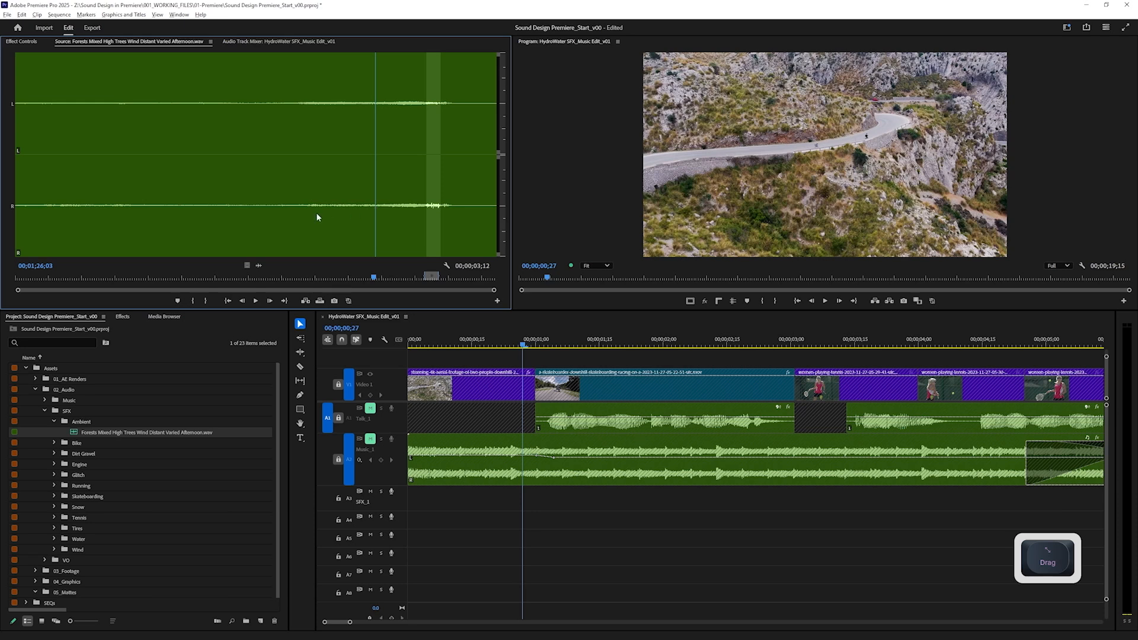
drag(317, 217, 104, 223)
drag(378, 230, 379, 216)
key(space)
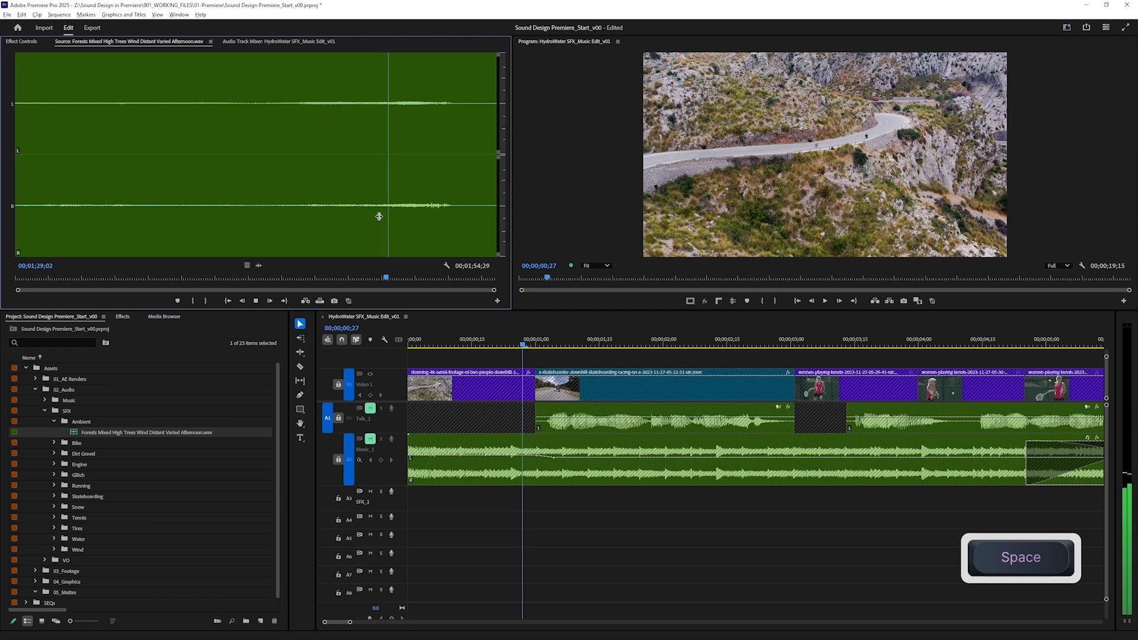
drag(377, 225, 402, 224)
key(i)
key(o)
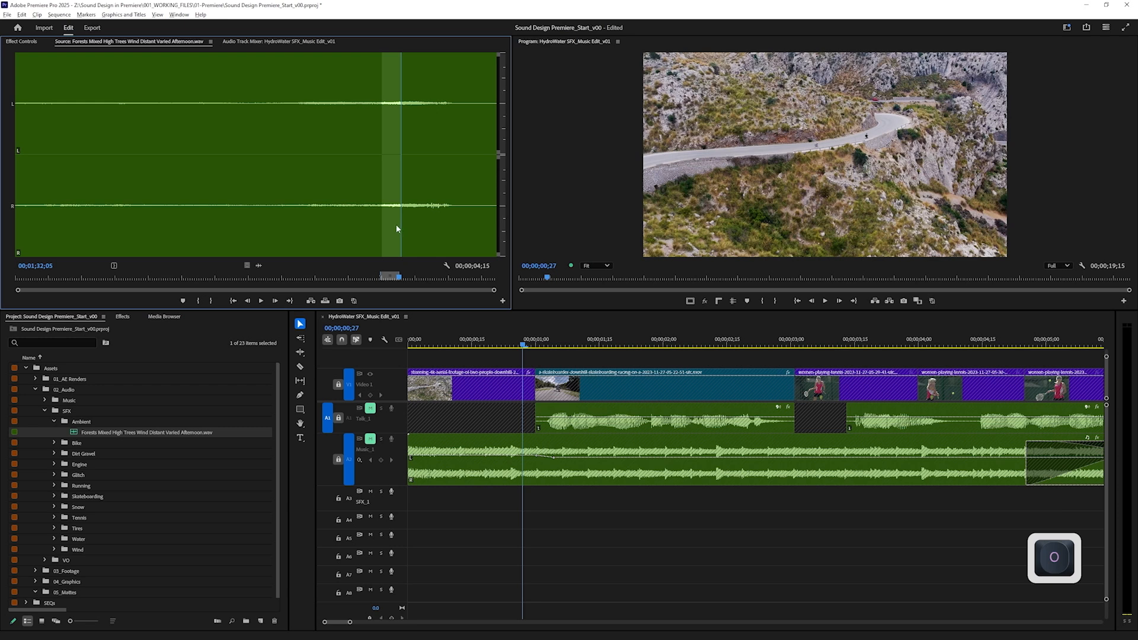
Place the marked forest wind audio on SFX_1 at the sequence start and shorten it to just past the skateboarding shot's end.
drag(259, 265, 454, 493)
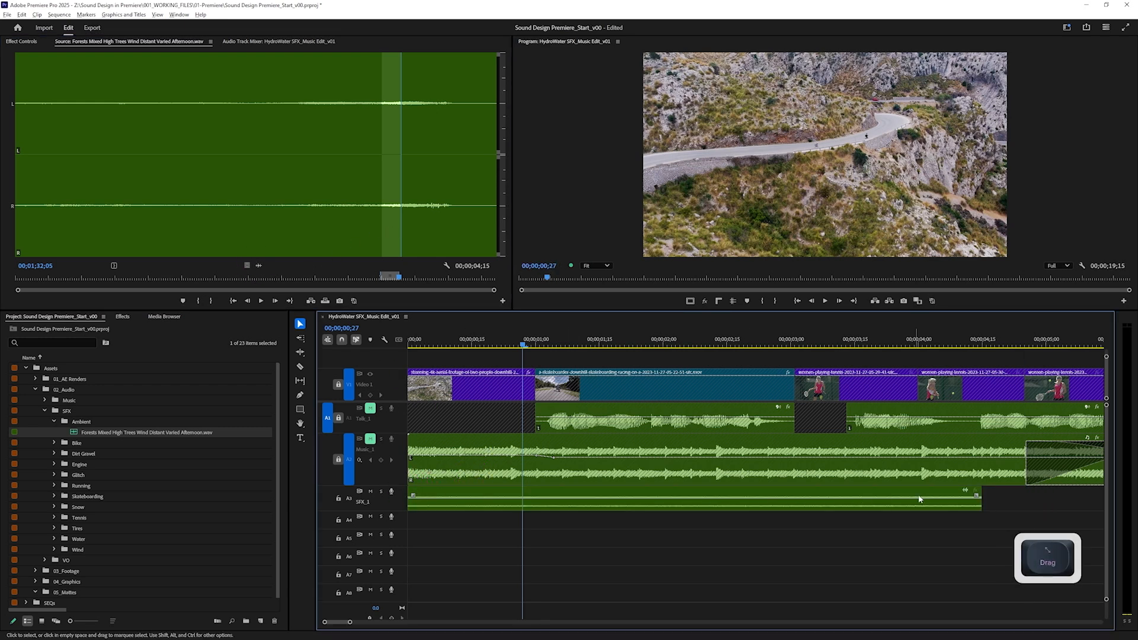
drag(981, 498, 878, 511)
drag(553, 515, 793, 516)
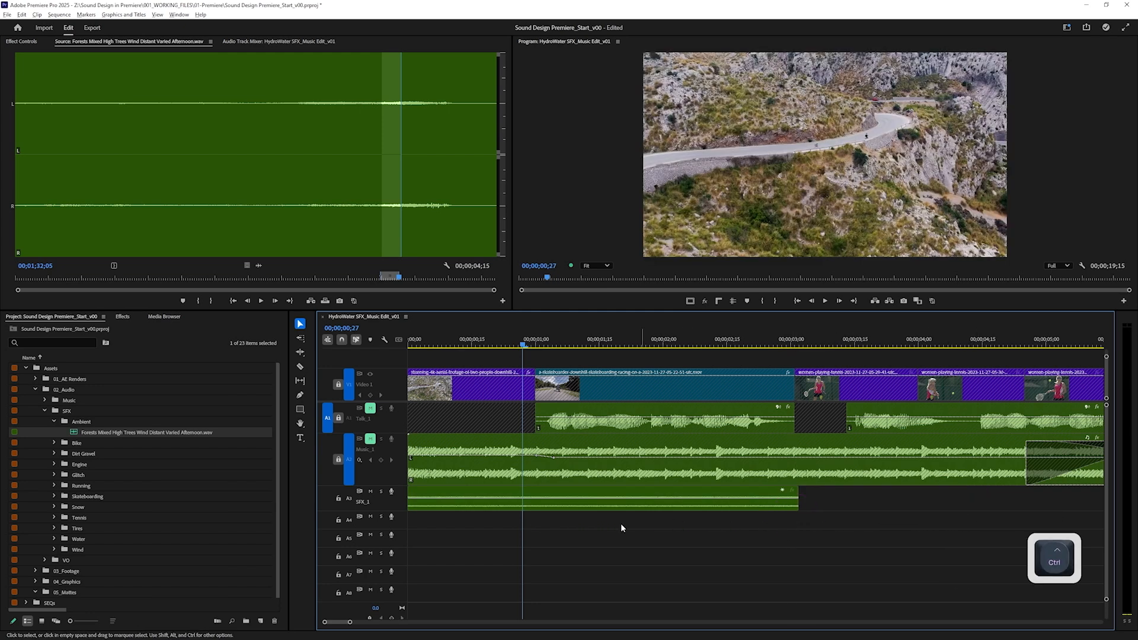
Enlarge the SFX_1 track and play the sequence from the start to hear the forest ambience under the first two shots.
drag(396, 510, 396, 551)
click(463, 527)
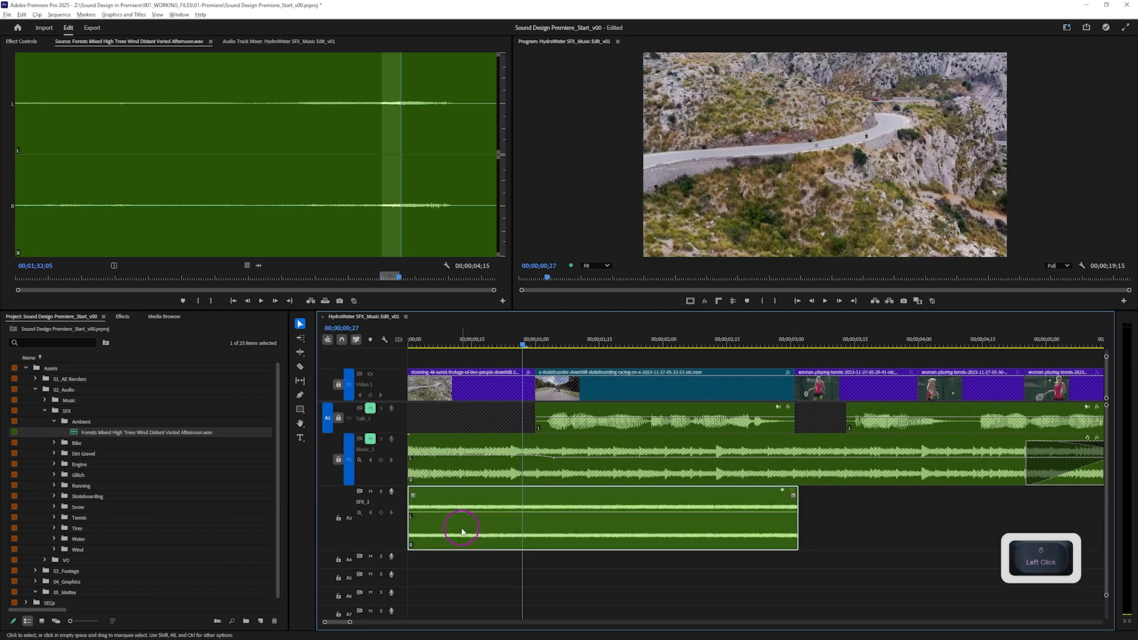
drag(483, 346, 375, 347)
key(space)
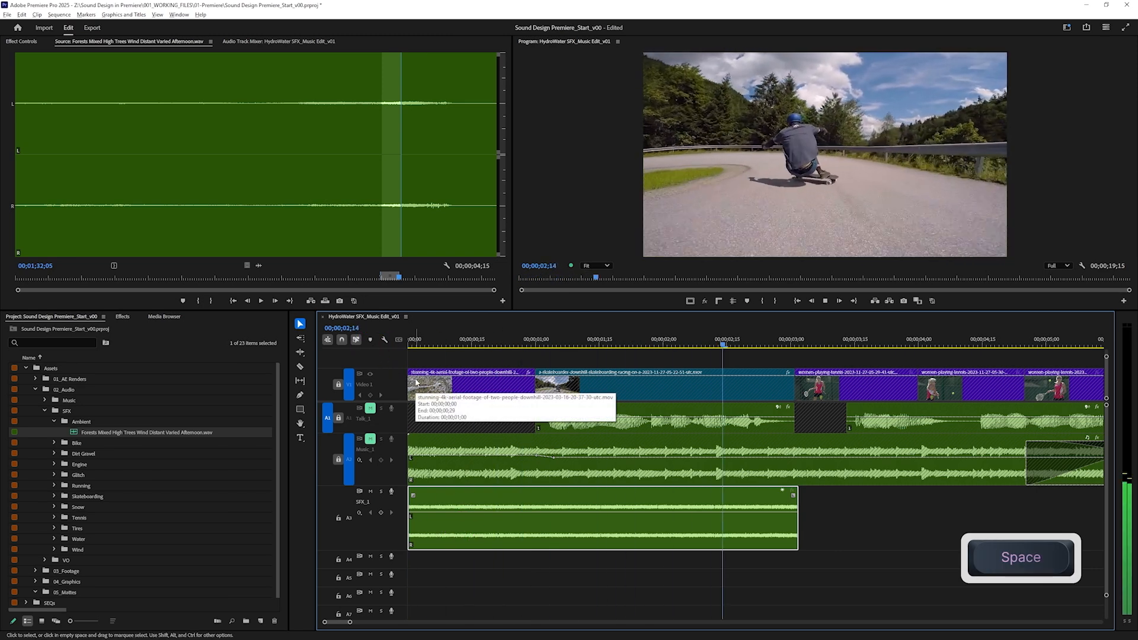
key(space)
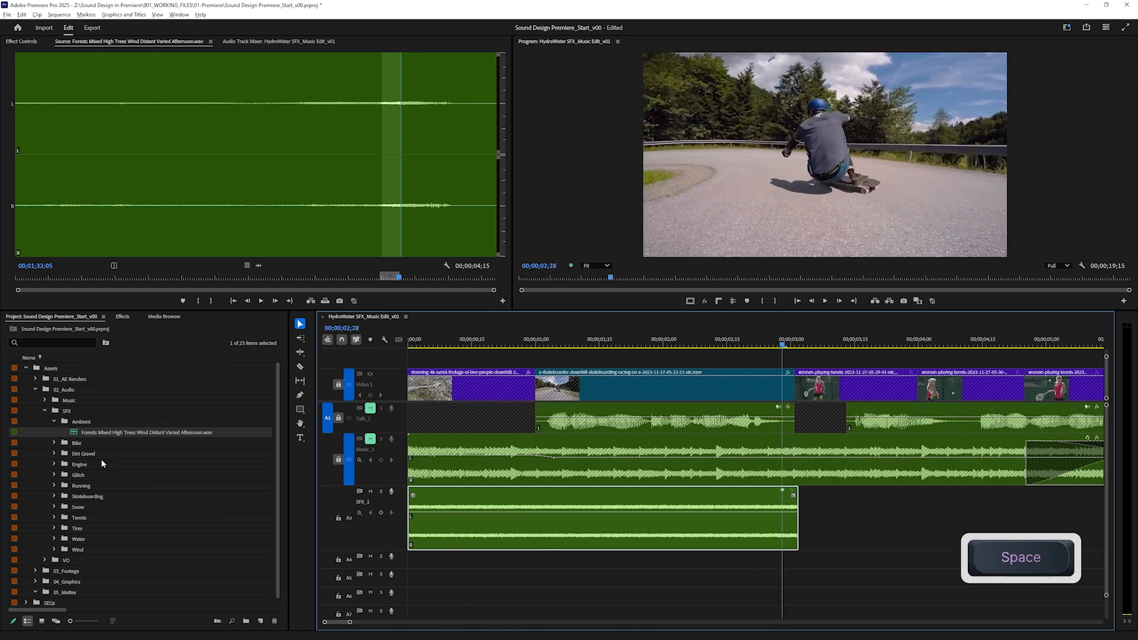
Collapse the Ambient bin, open the Skateboarding bin and preview Skateboard-Wheels_Spinning_05.wav in the Source Monitor.
click(53, 423)
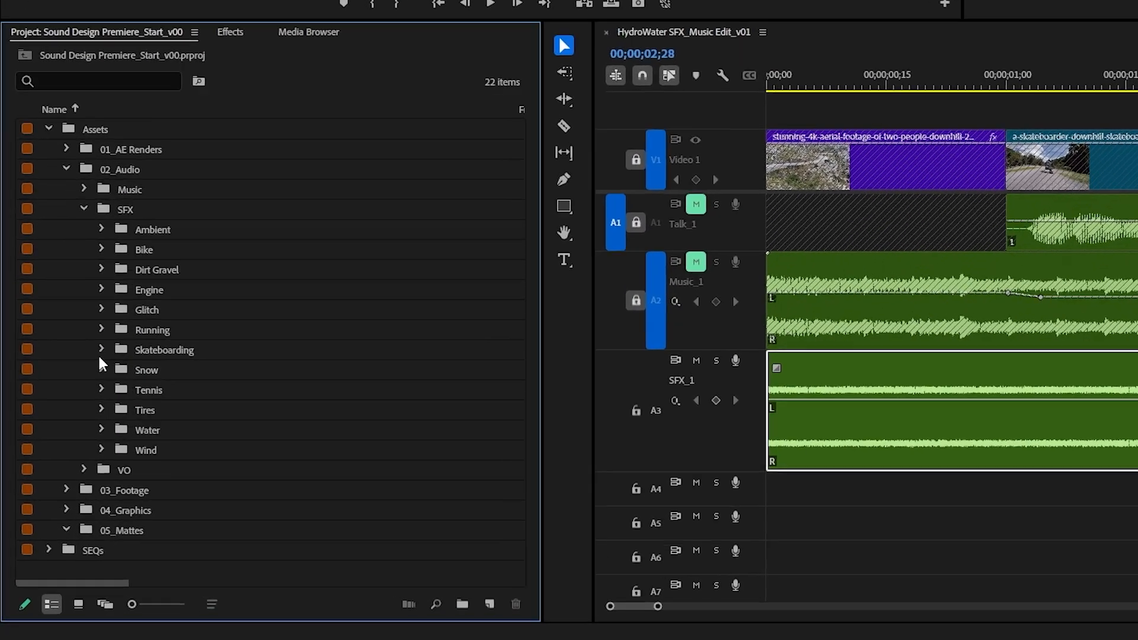
click(54, 486)
click(150, 355)
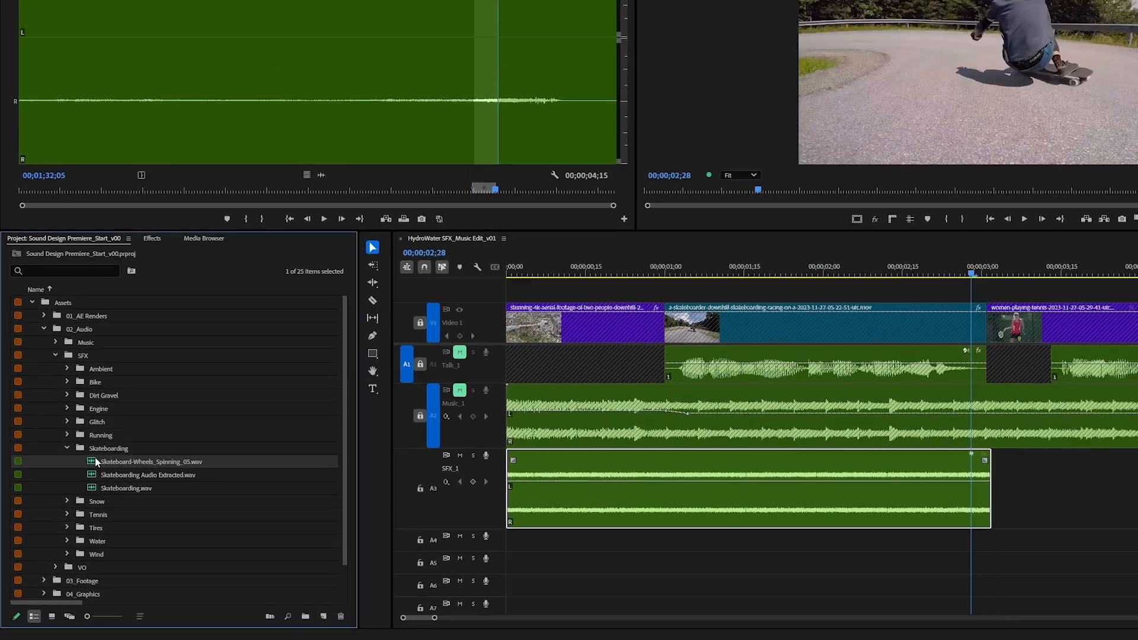
key(space)
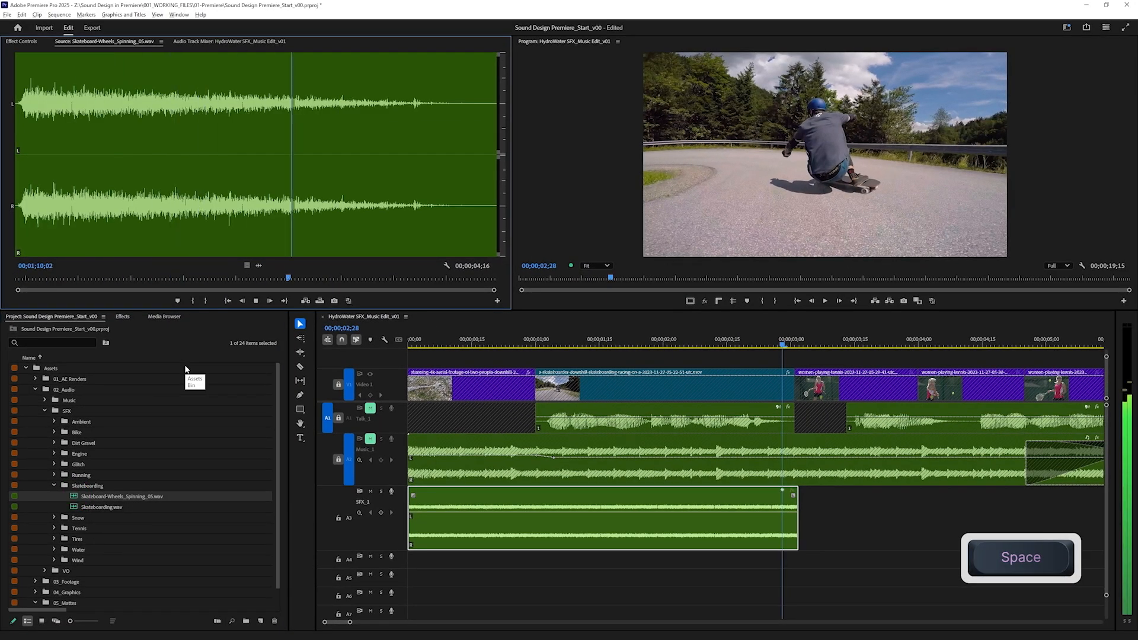
key(space)
Load Skateboarding.wav into the Source Monitor and clear its in and out points.
double_click(79, 505)
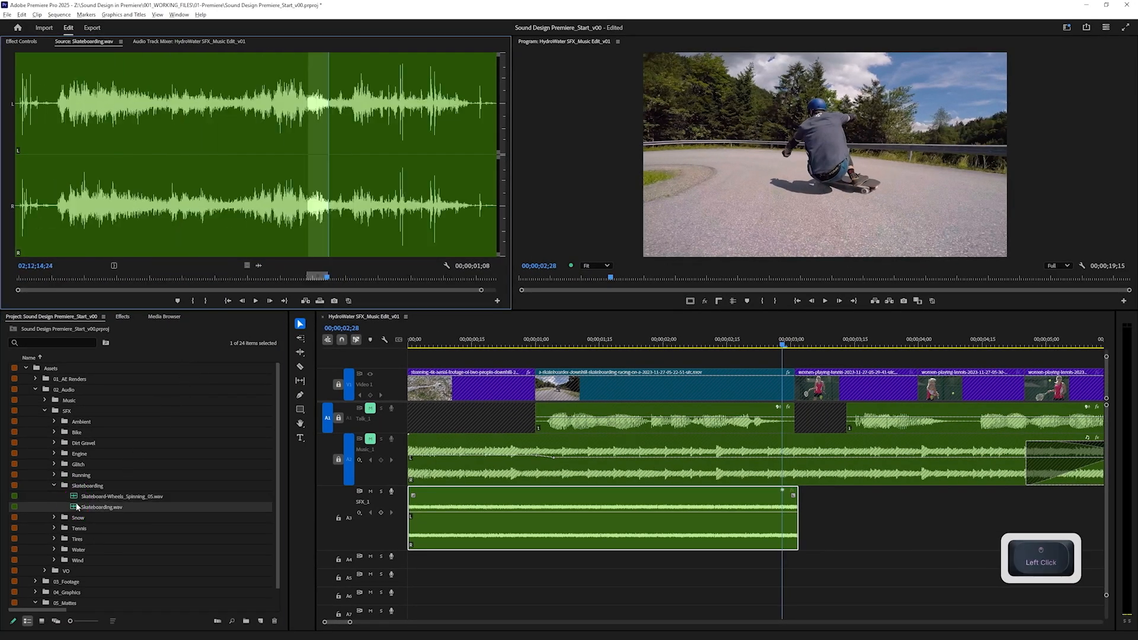
right_click(288, 237)
click(320, 407)
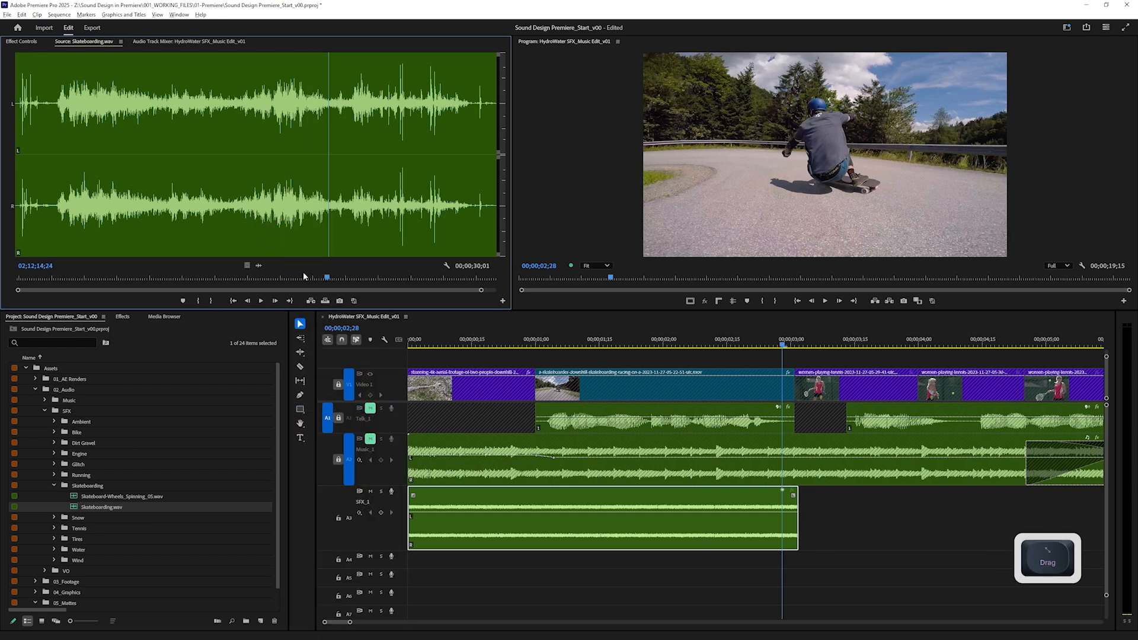
Audition the early and middle sections of Skateboarding.wav to judge whether they suit the downhill shot.
key(space)
click(75, 221)
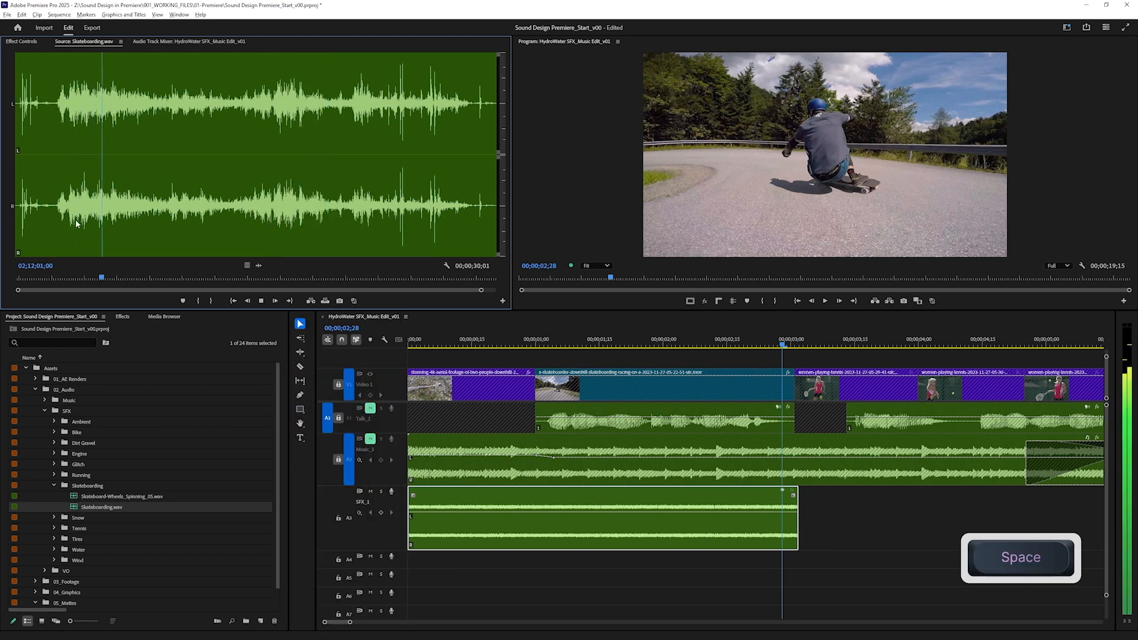
key(space)
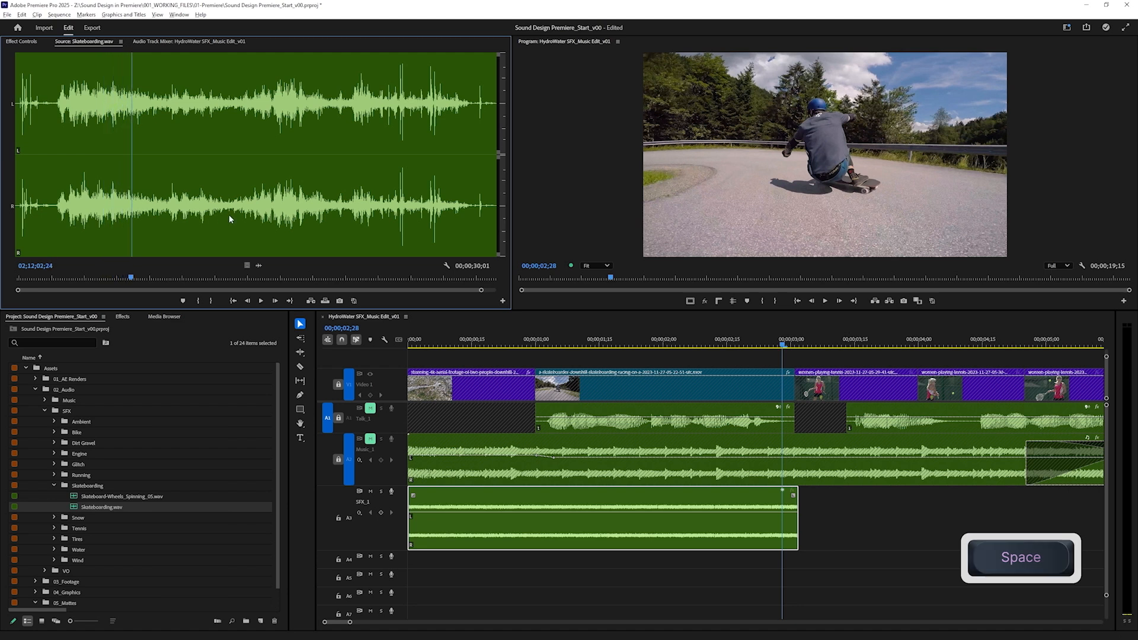
click(266, 206)
key(space)
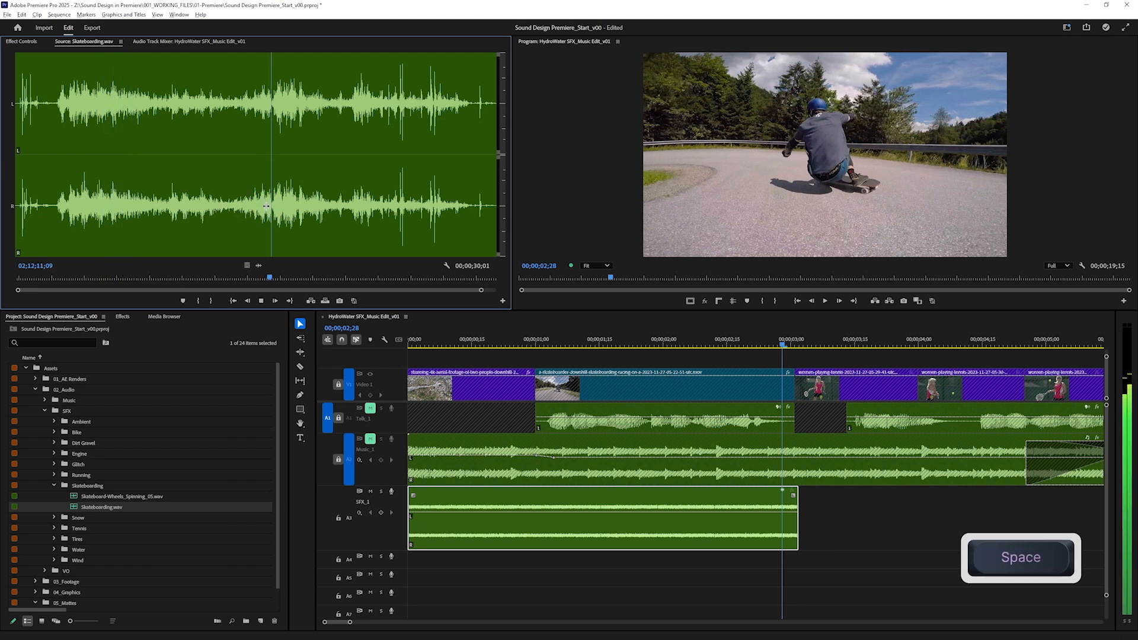
key(space)
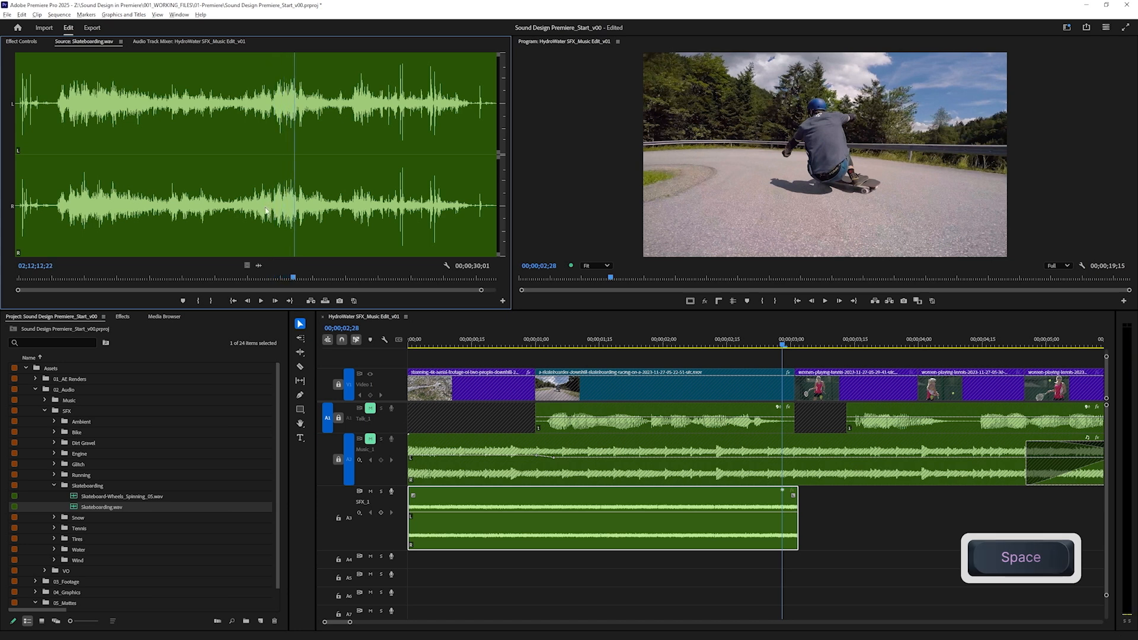
Place Skateboard-Wheels_Spinning_05.wav on SFX_2 starting slightly before the skateboarding shot, and enlarge that track.
drag(75, 498, 519, 560)
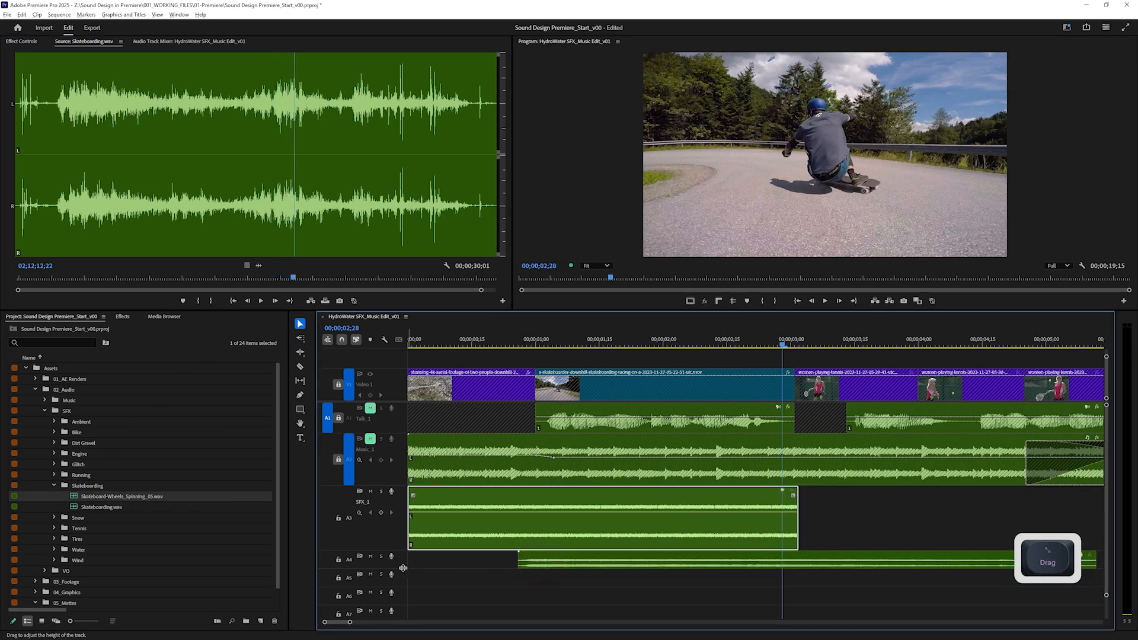
drag(402, 569, 401, 624)
scroll(514, 559, down, 1)
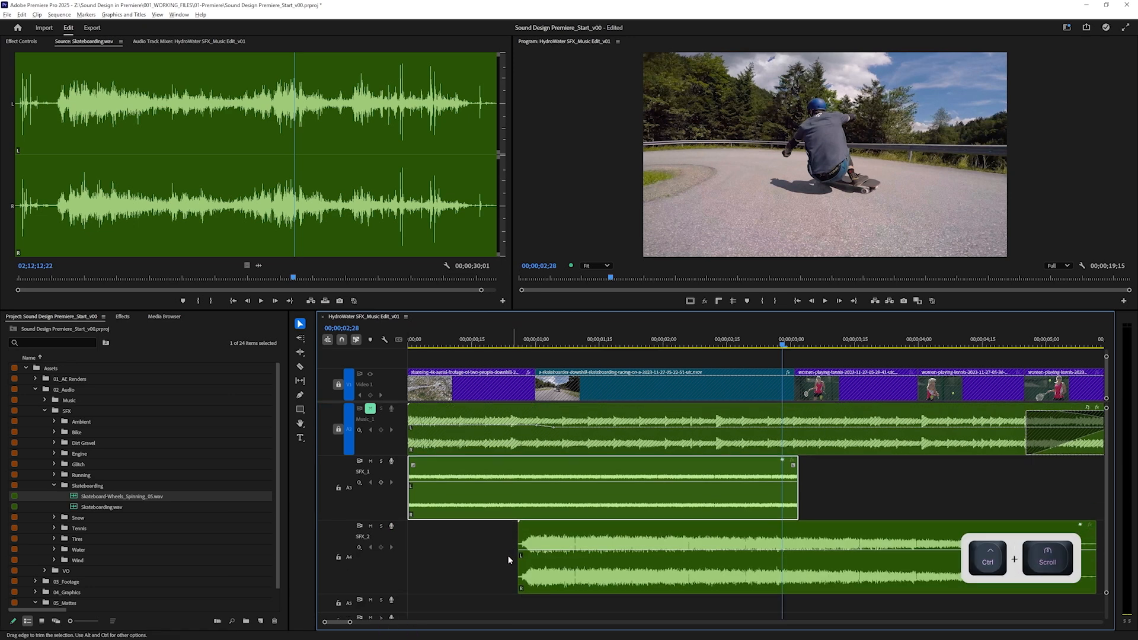
Reduce the heights of the Talk_1 and Music_1 tracks to make room for the SFX tracks.
click(395, 403)
drag(395, 404, 394, 383)
scroll(394, 413, down, 2)
scroll(394, 414, up, 4)
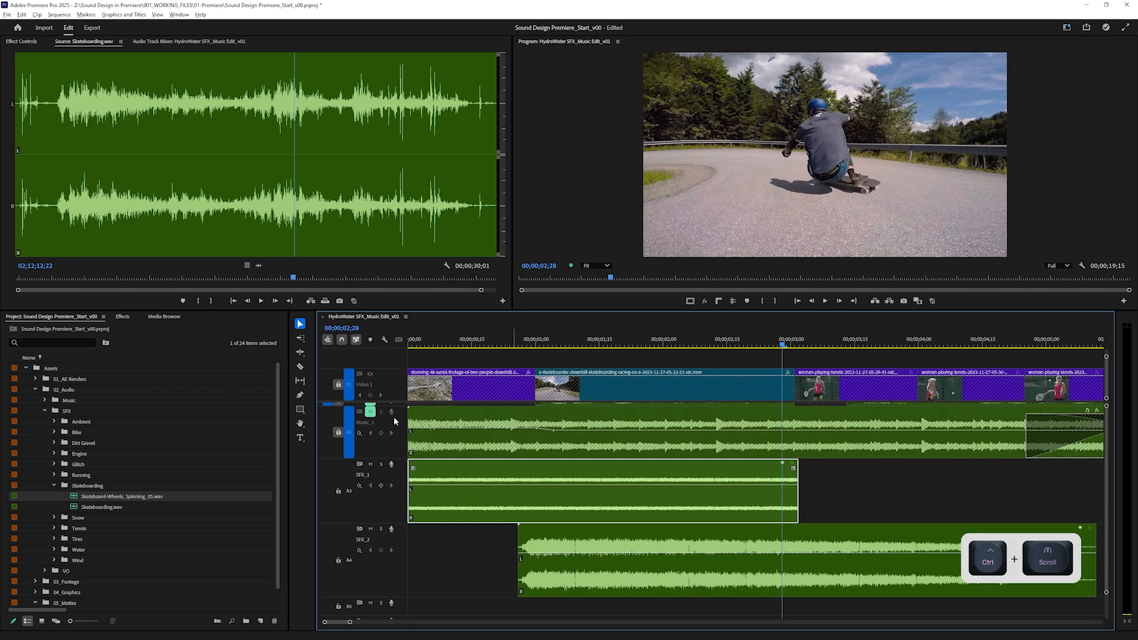
scroll(399, 426, down, 3)
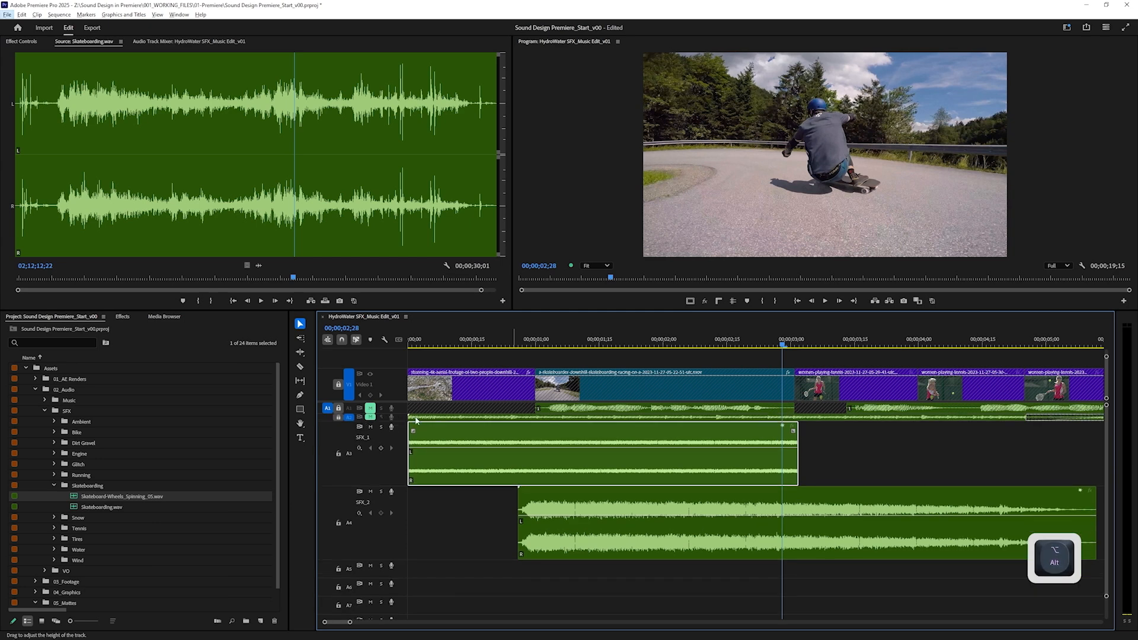
alt+scroll(399, 409, down, 1)
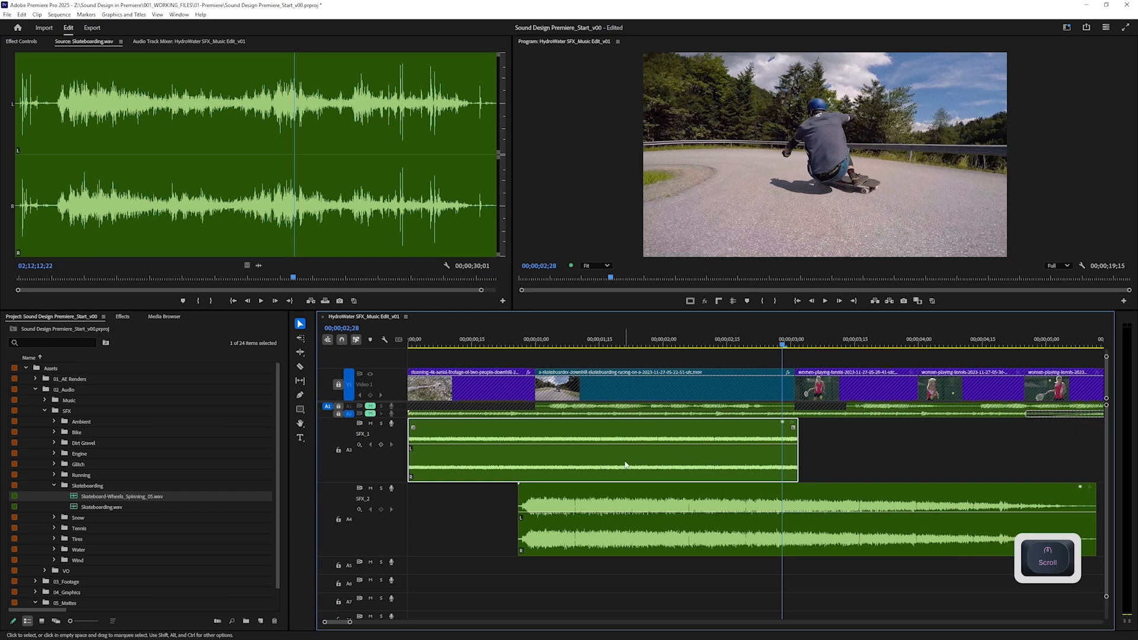
Select the skateboard wheels clip and play the sequence from shortly before the skateboarding shot to its end.
drag(541, 340, 535, 342)
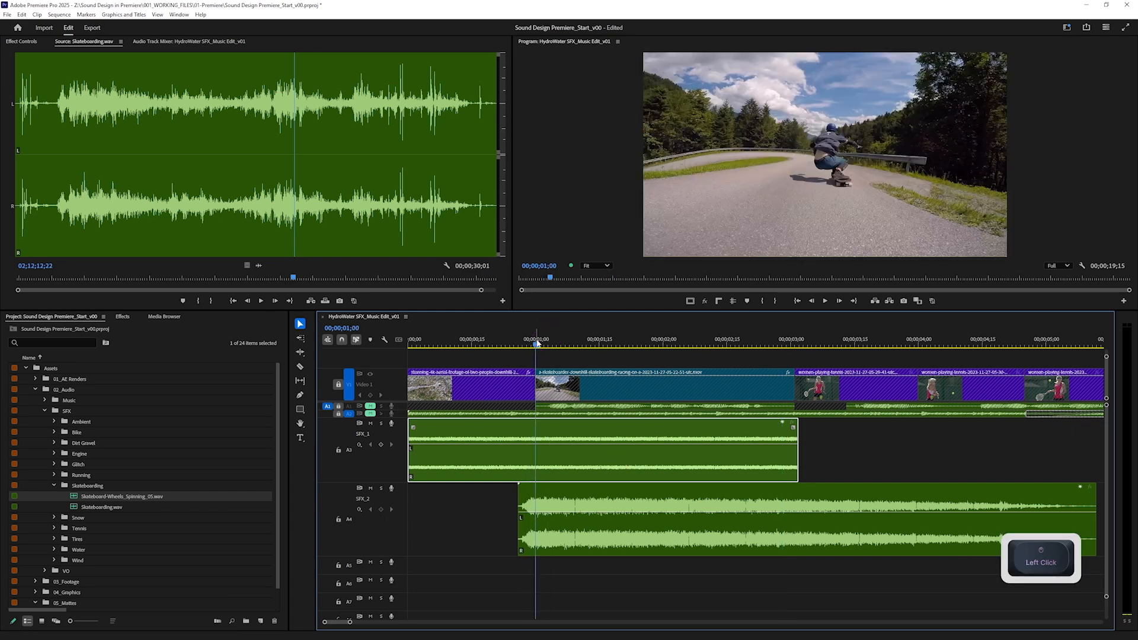
click(1026, 547)
click(502, 344)
key(space)
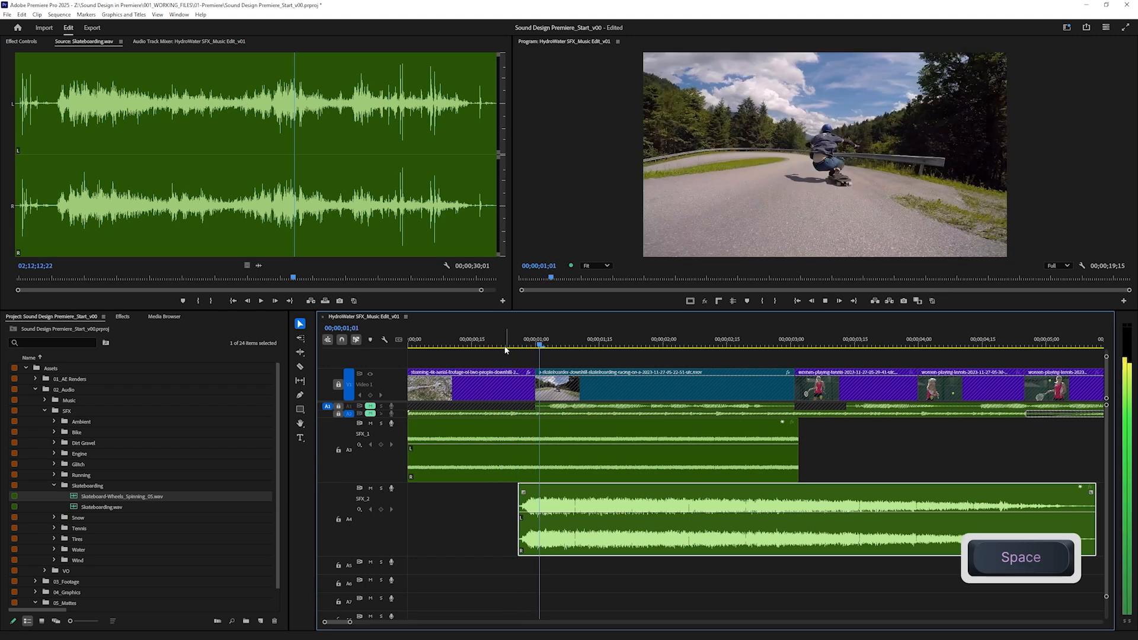
key(space)
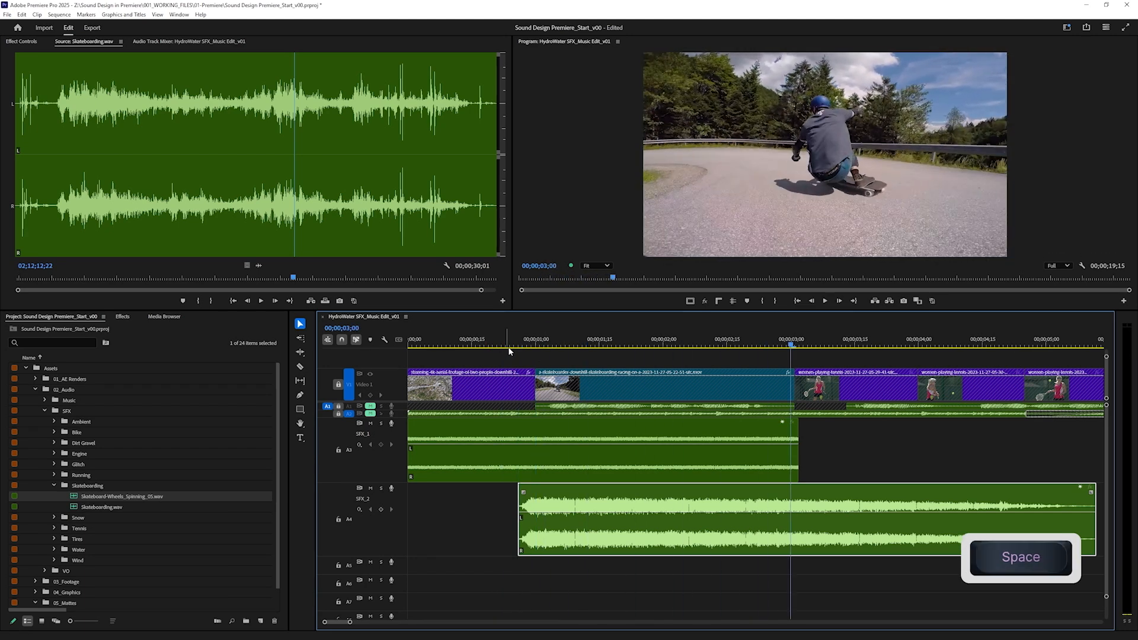
Cut off the SFX_2 wheels clip at 00;00;03;01, where the tennis shot starts, and trim the SFX_1 ambience to the same point.
shift+click(793, 347)
drag(794, 347, 796, 348)
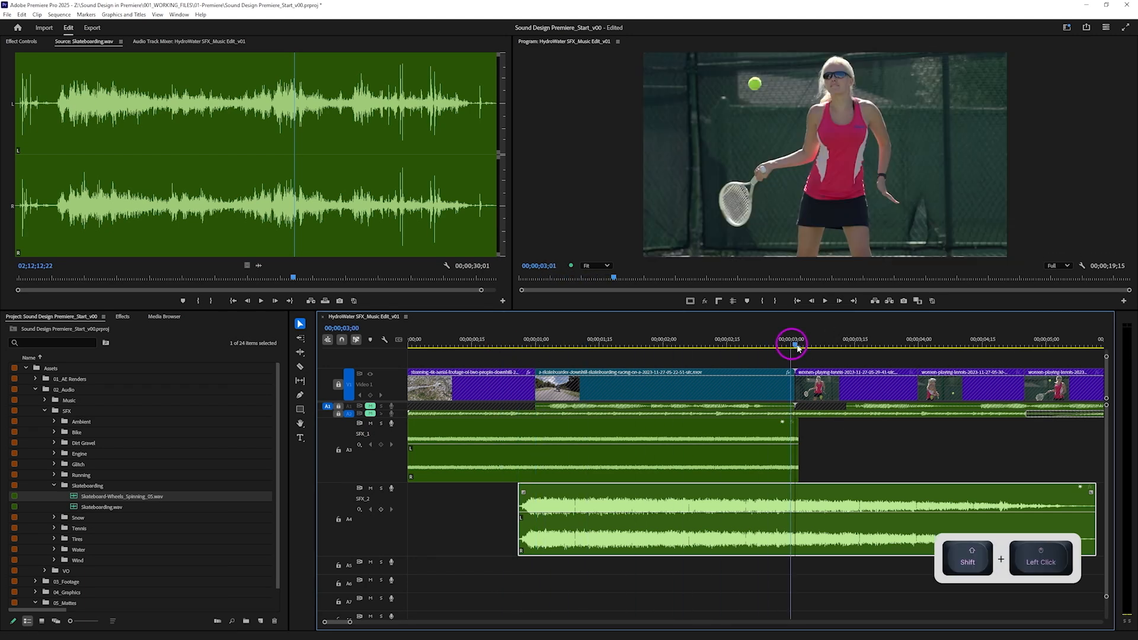
key(Delete)
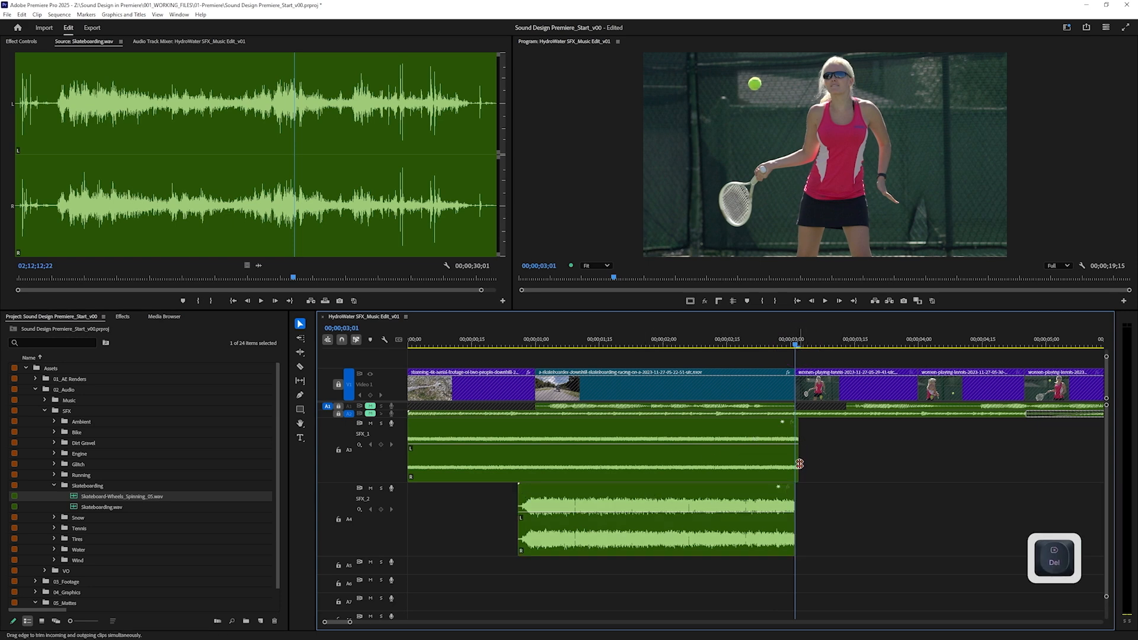
scroll(773, 442, up, 2)
drag(794, 472, 786, 474)
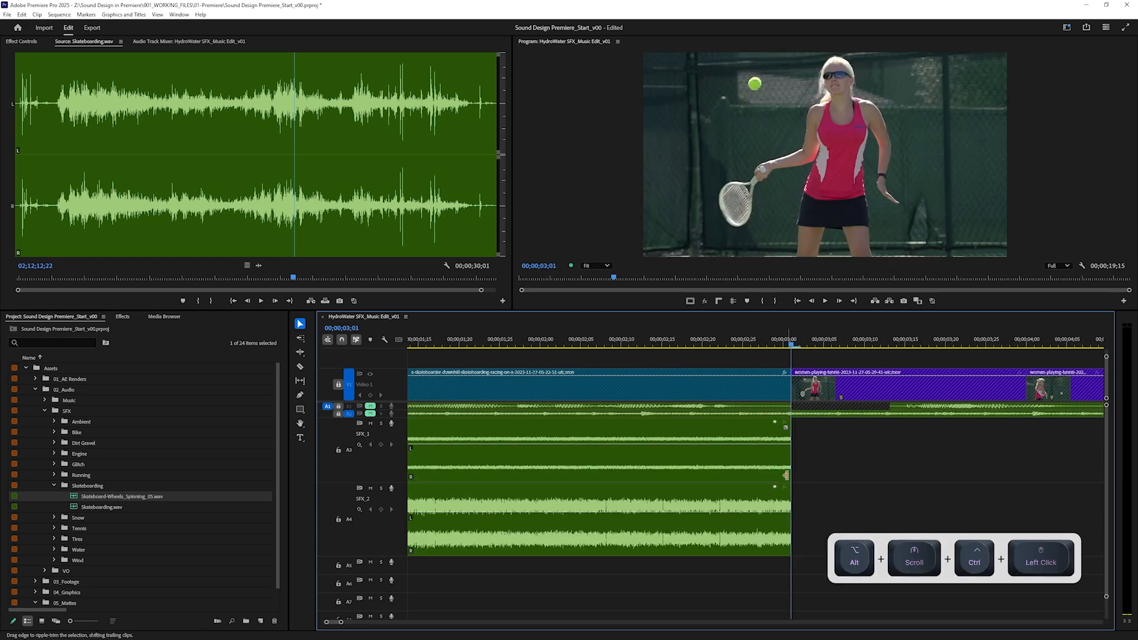
alt+scroll(619, 427, down, 3)
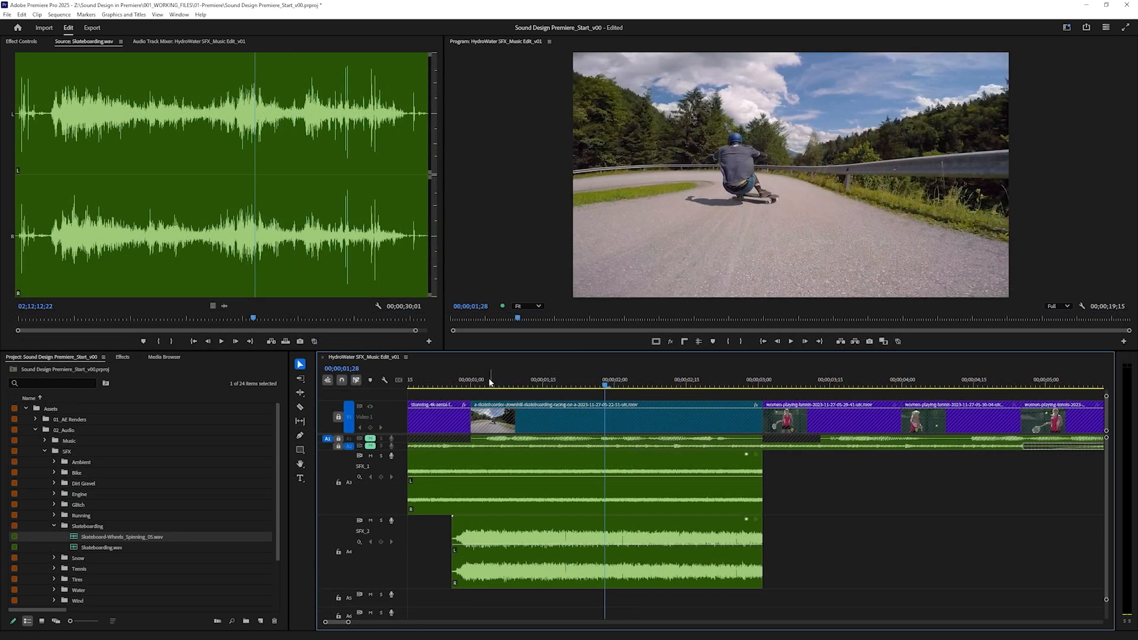
Scrub the start of the skateboarding shot and add a sequence marker at 00;00;01;10.
drag(484, 380, 481, 385)
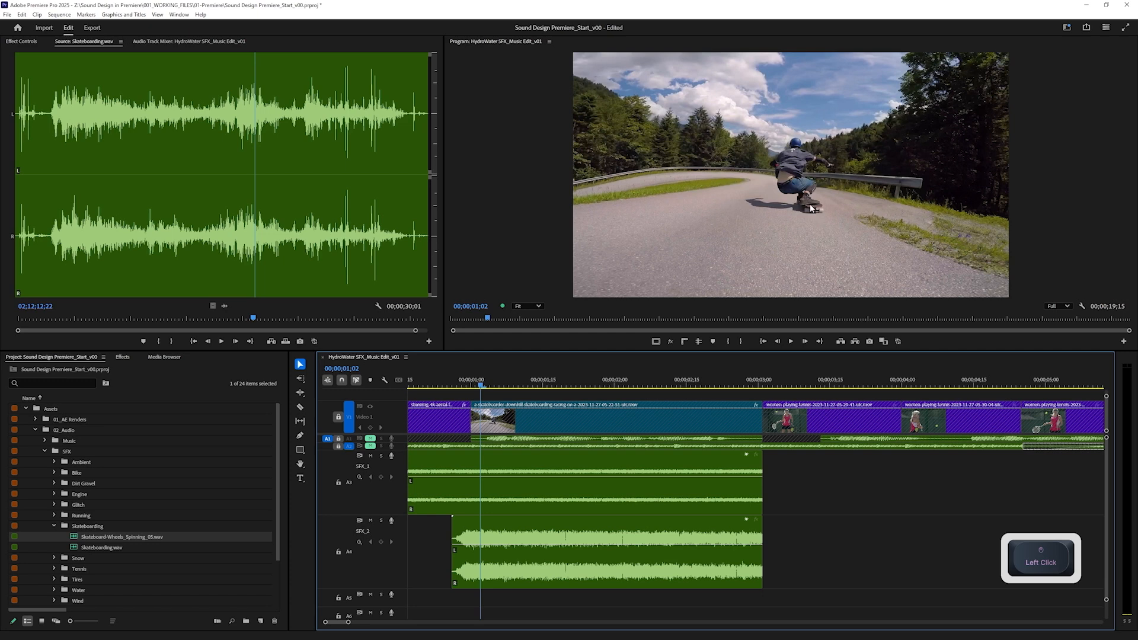
drag(481, 385, 518, 387)
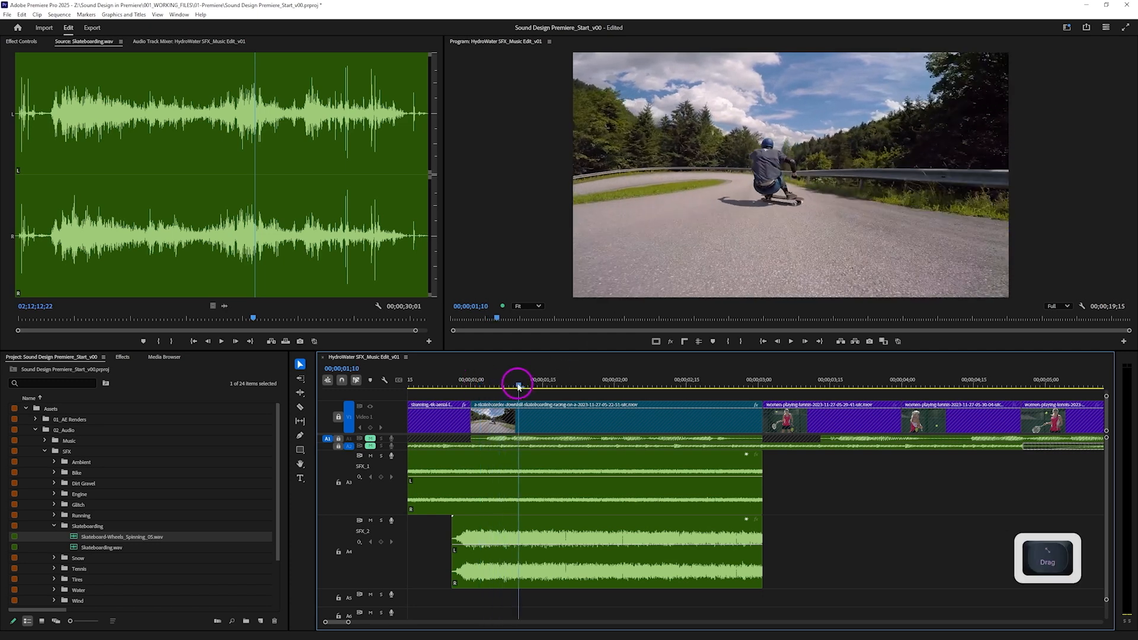
key(m)
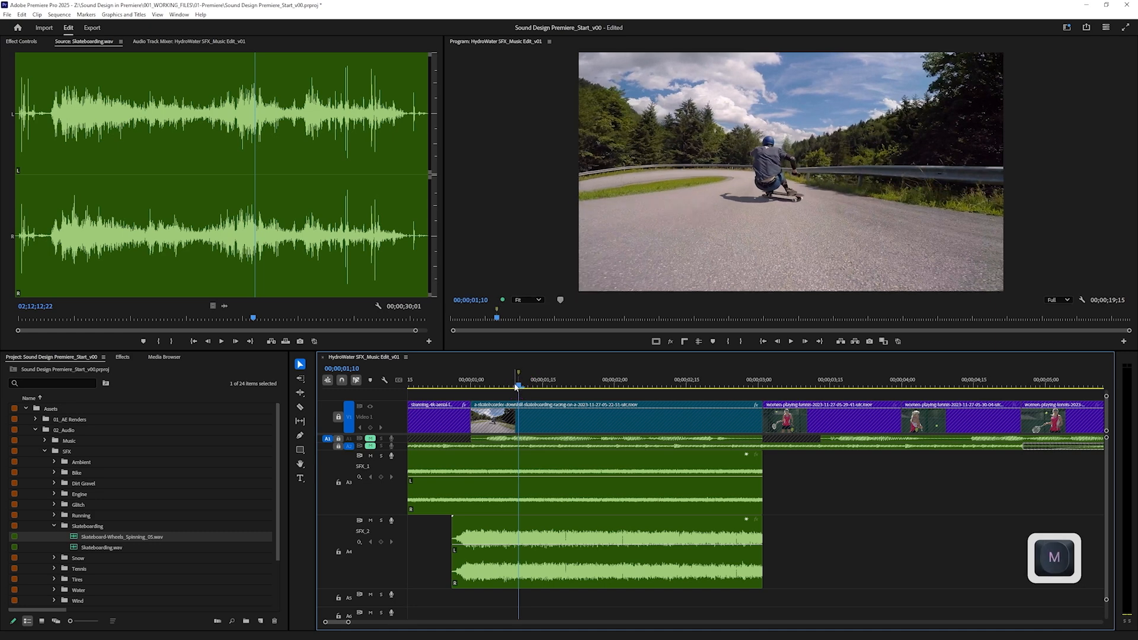
Add two adjacent volume keyframes to the SFX_2 wheels clip at the marker and lower the level before them.
mouse_move(523, 390)
mouse_down()
mouse_move(723, 403)
mouse_move(521, 414)
mouse_up()
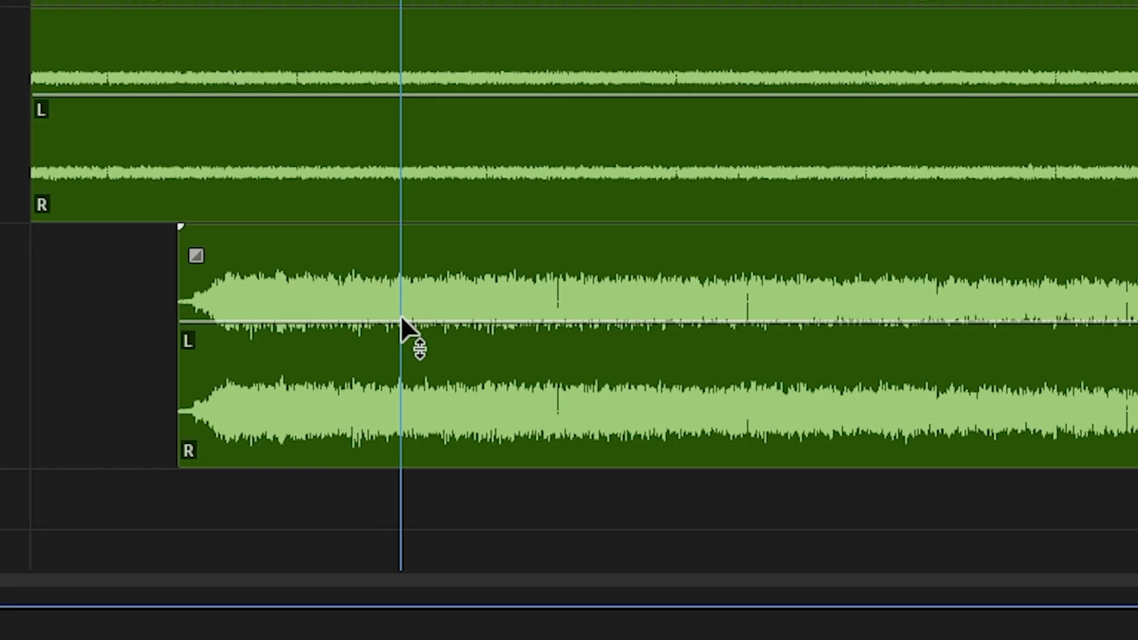
ctrl+click(519, 545)
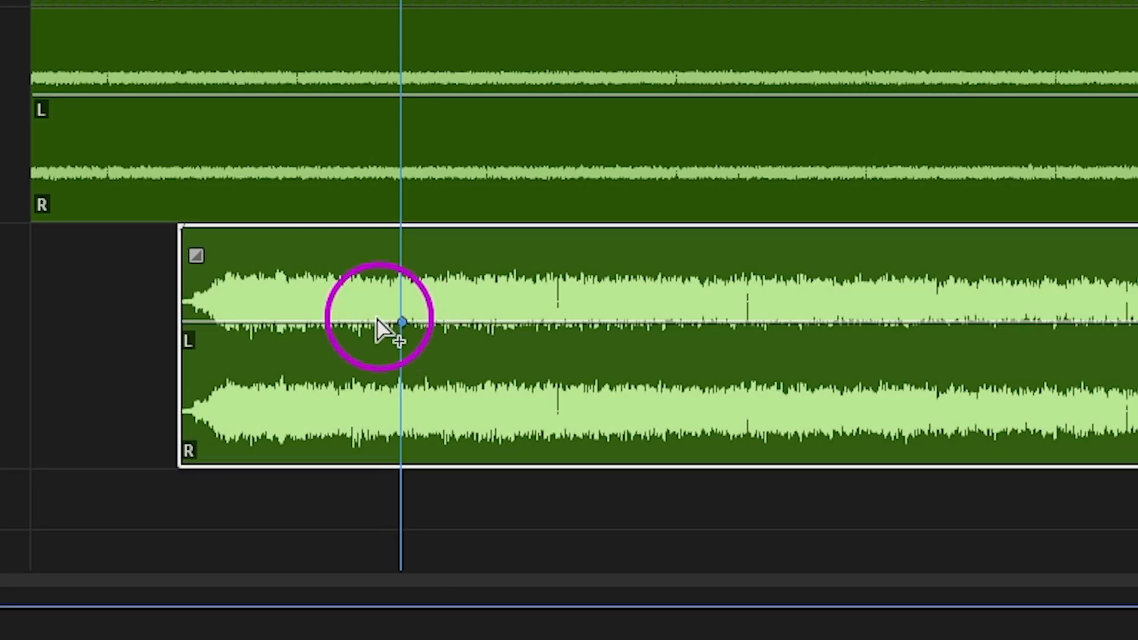
drag(342, 322, 344, 366)
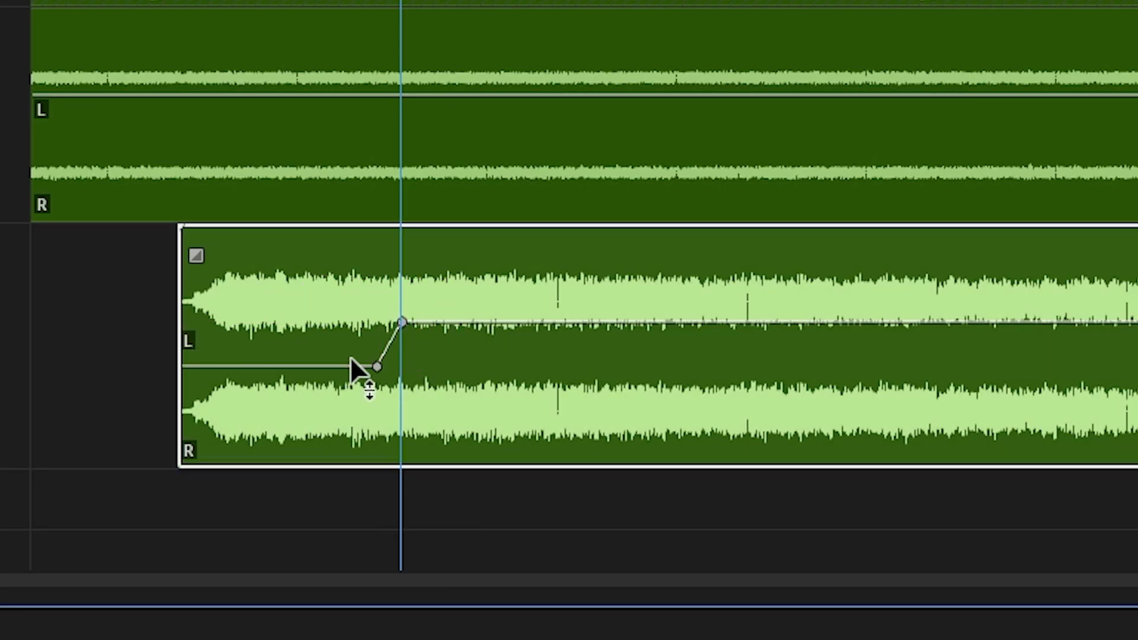
Play the start of the skateboarding shot to check the SFX_2 wheels clip's level change at the marker.
ctrl+click(504, 322)
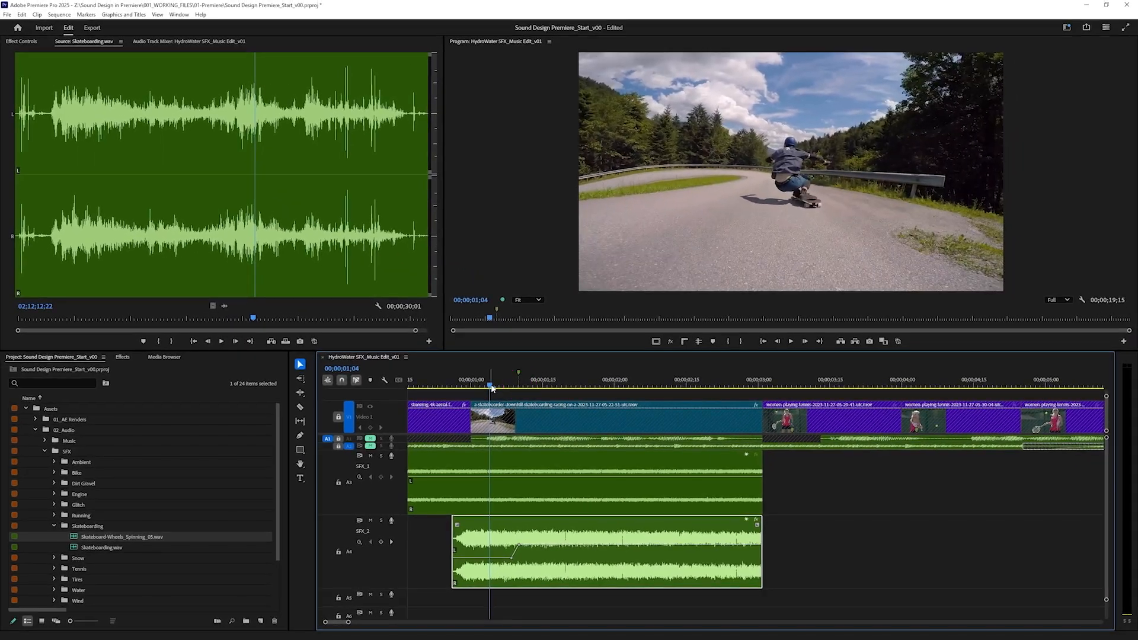
key(space)
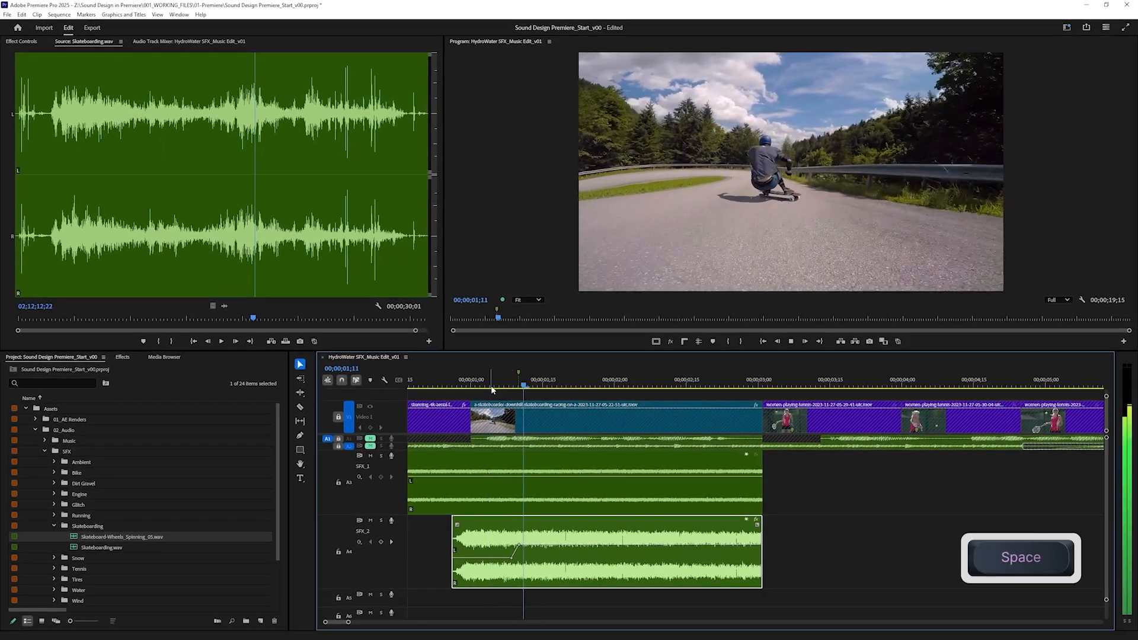
click(73, 546)
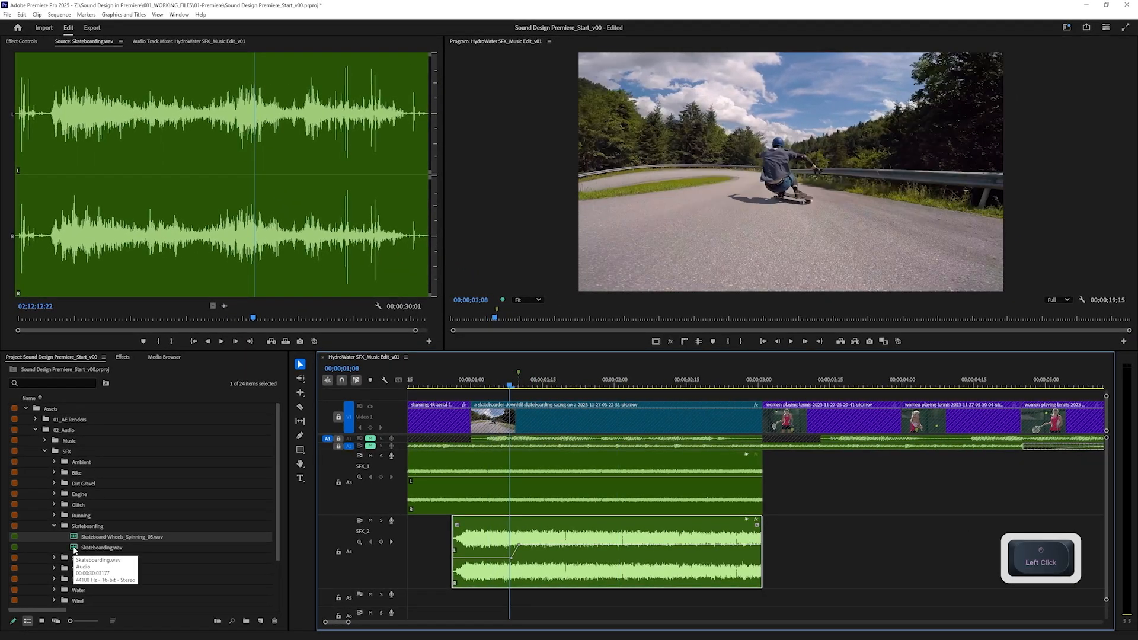
Audition Skateboarding.wav in the source monitor from several points, listening through to its later section.
click(234, 237)
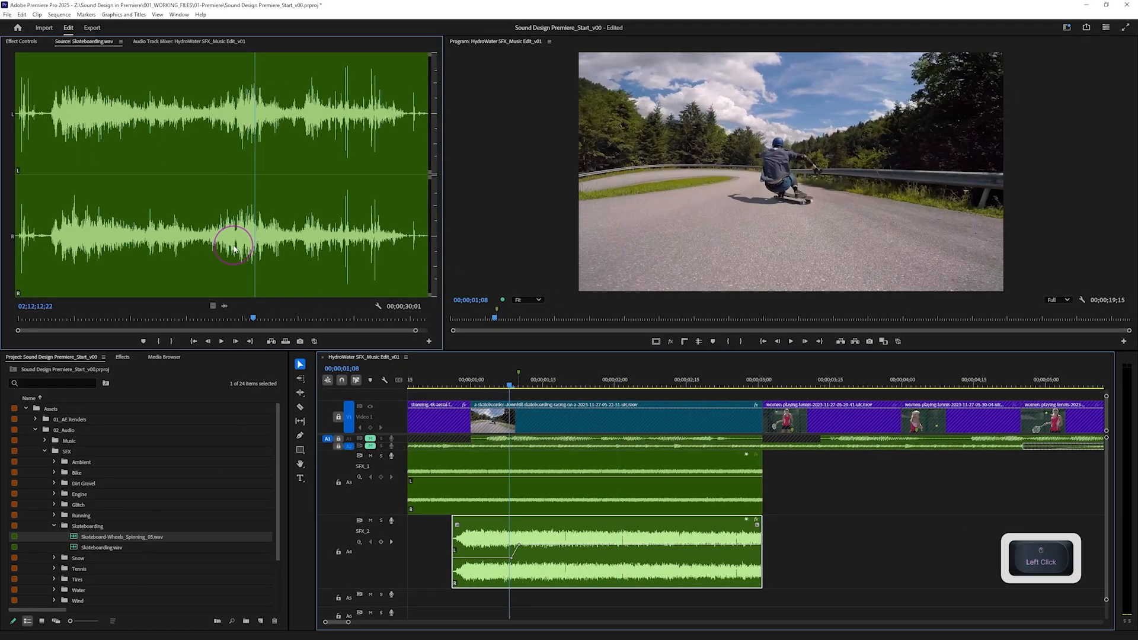
click(172, 247)
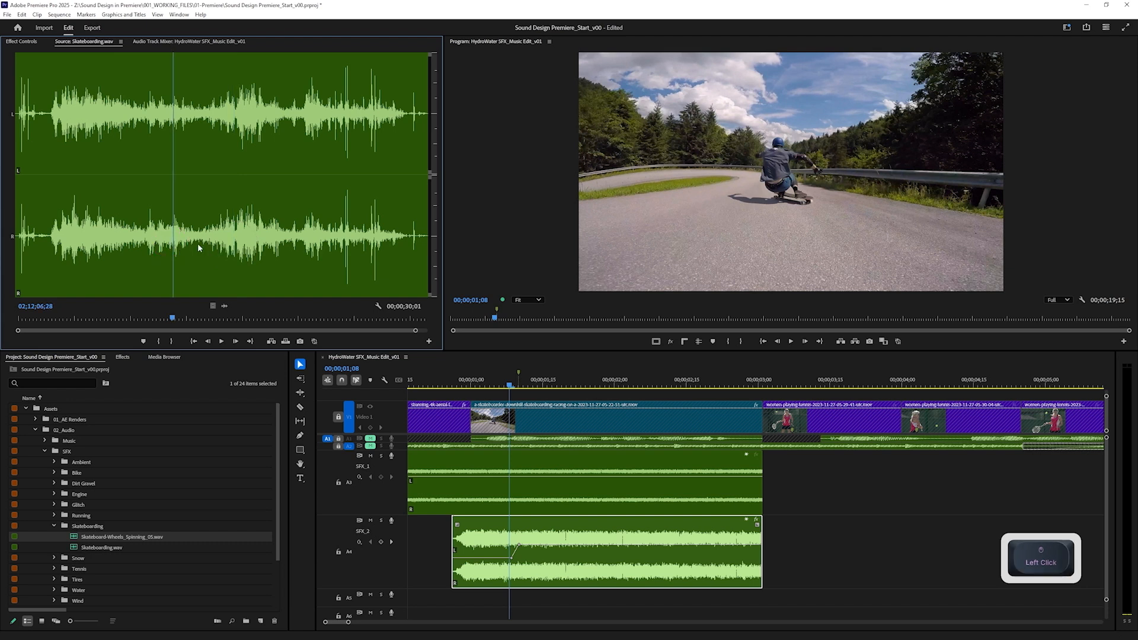
click(147, 238)
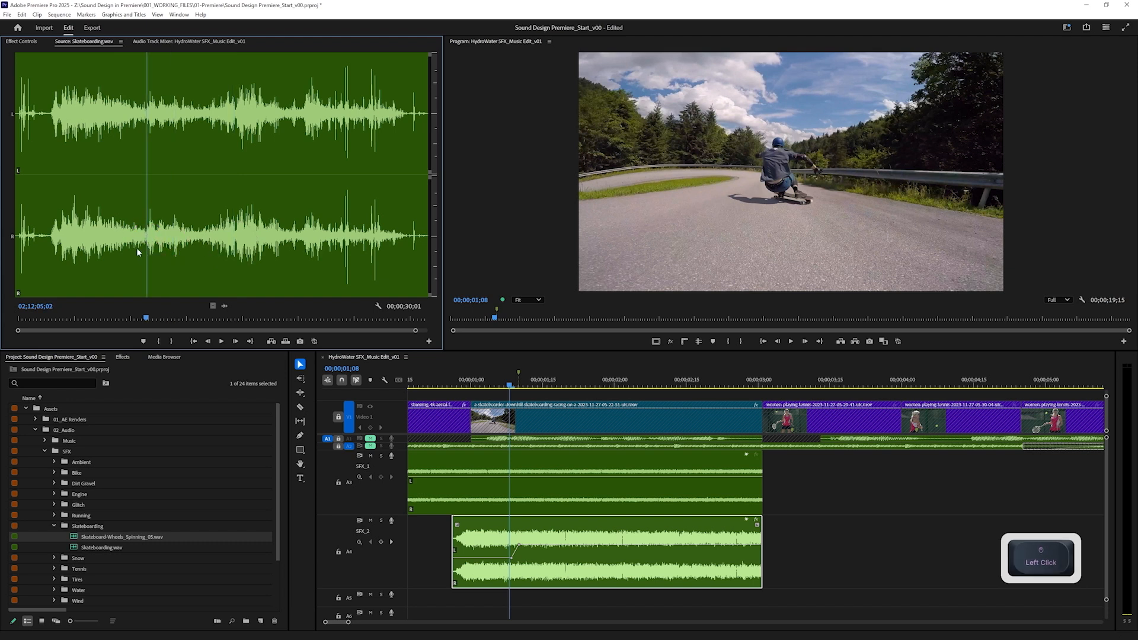
key(space)
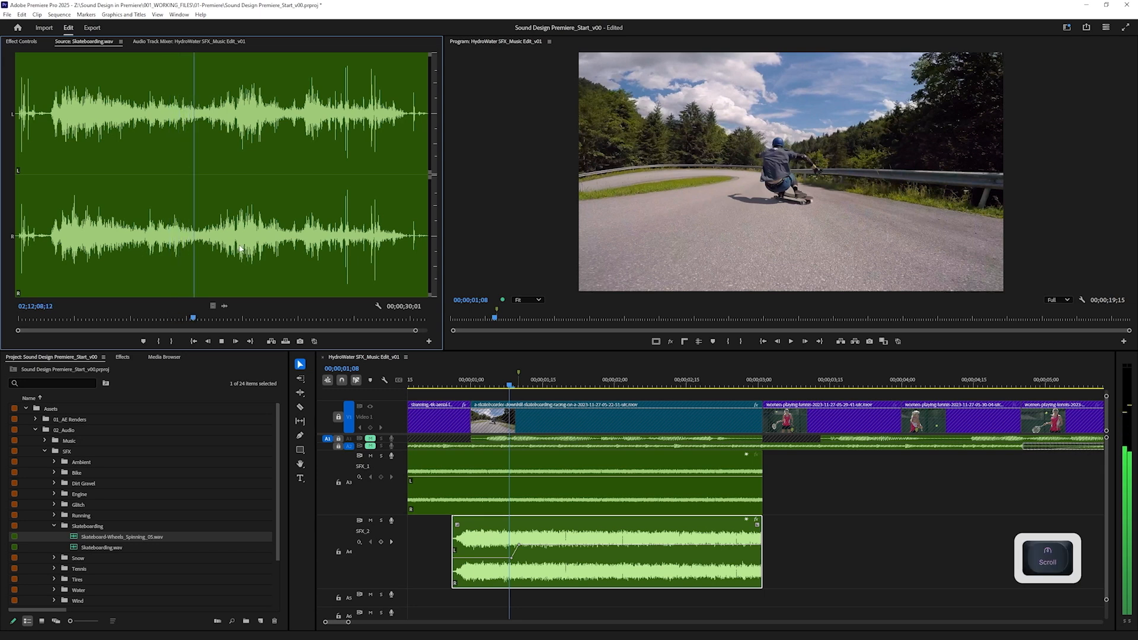
drag(415, 331, 375, 331)
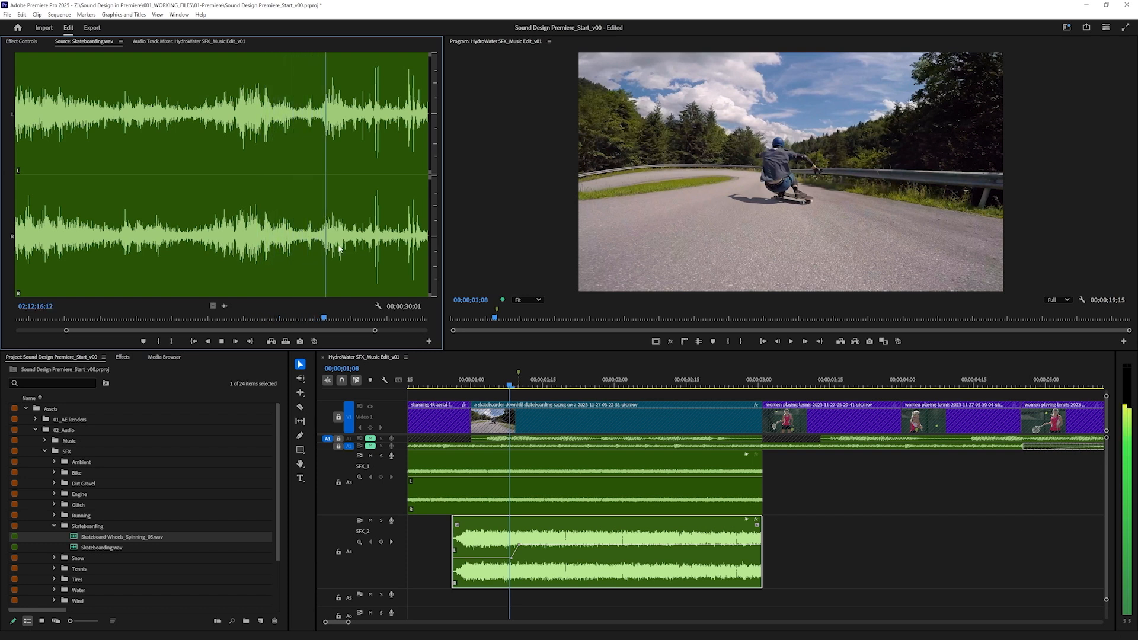
drag(375, 330, 440, 336)
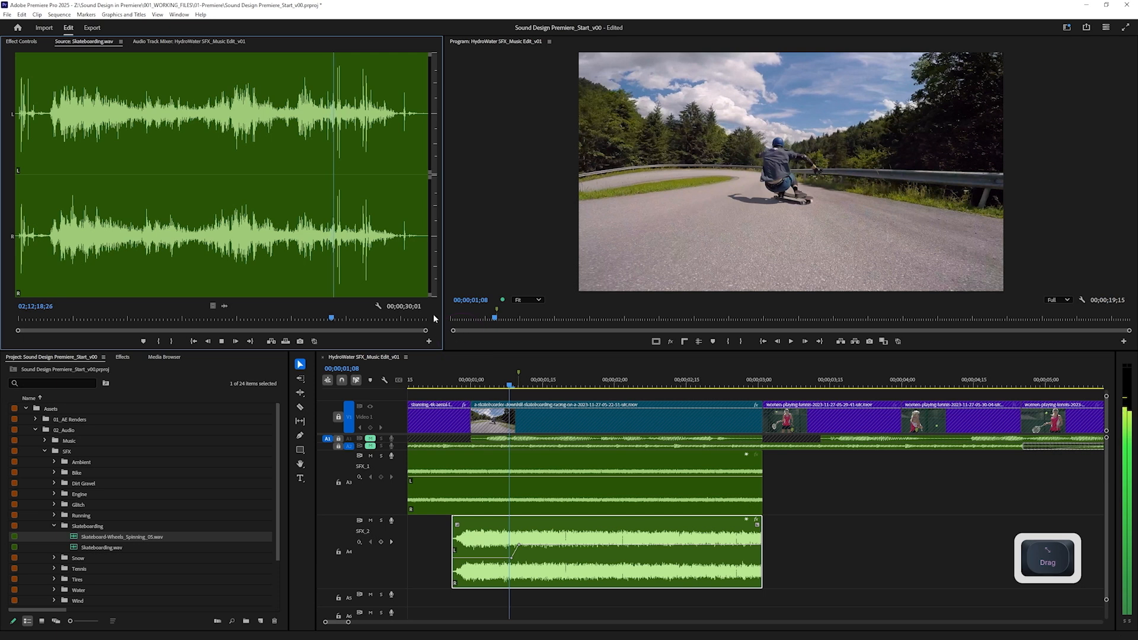
key(space)
Mark Skateboarding.wav from 02;12;21;17 to 02;12;23;05 and place its audio on track A5, starting at the sequence marker.
click(371, 239)
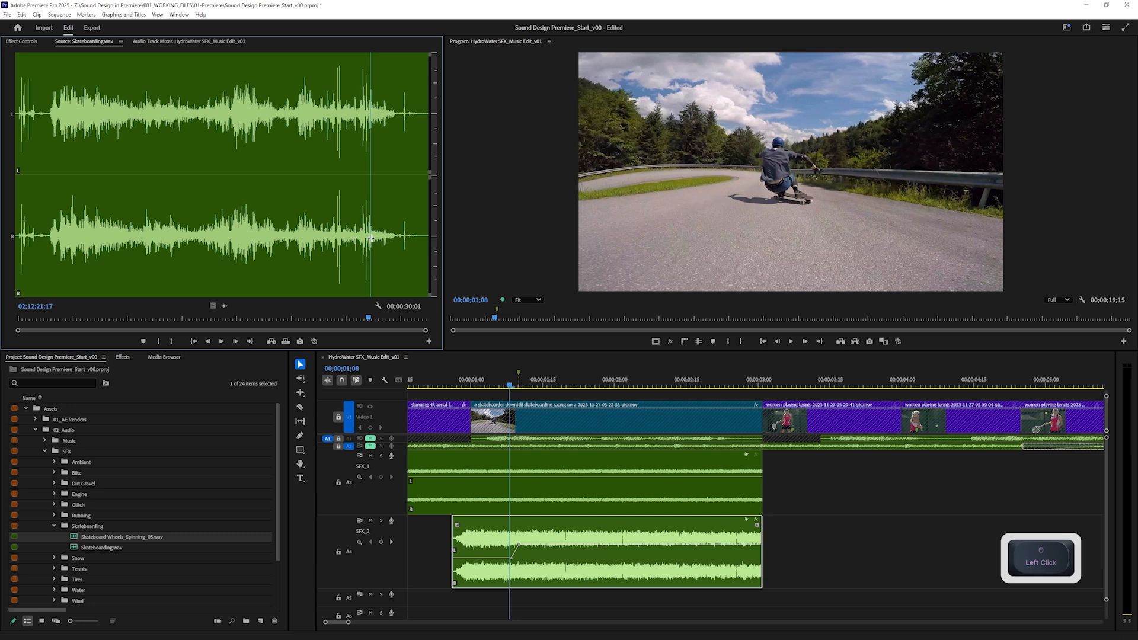
click(156, 342)
drag(380, 234, 393, 243)
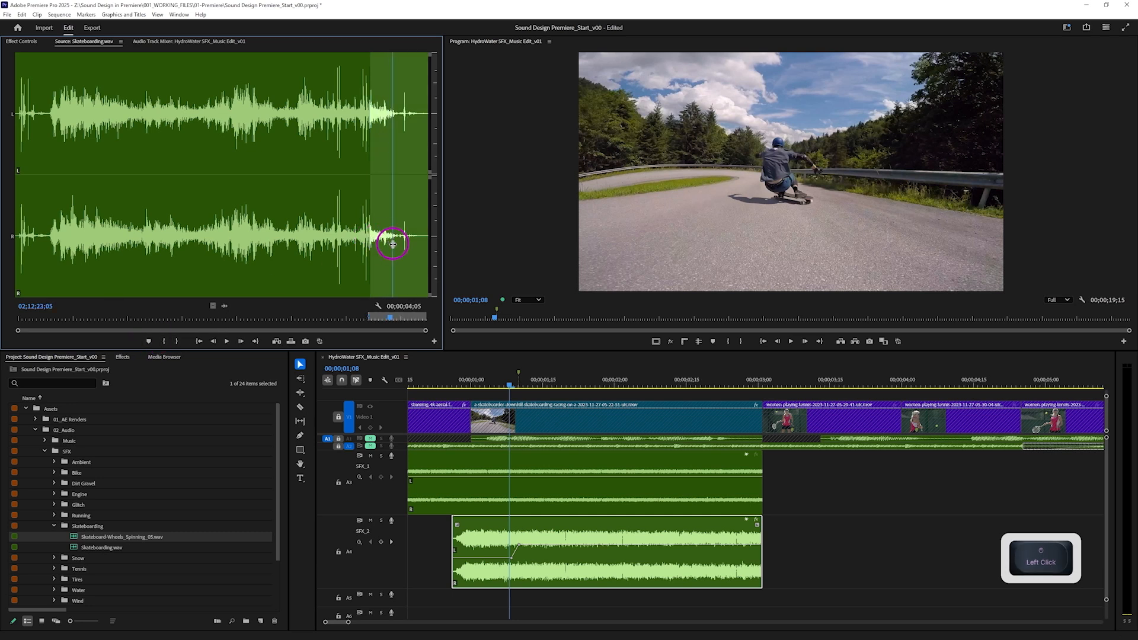
click(176, 341)
drag(228, 306, 517, 605)
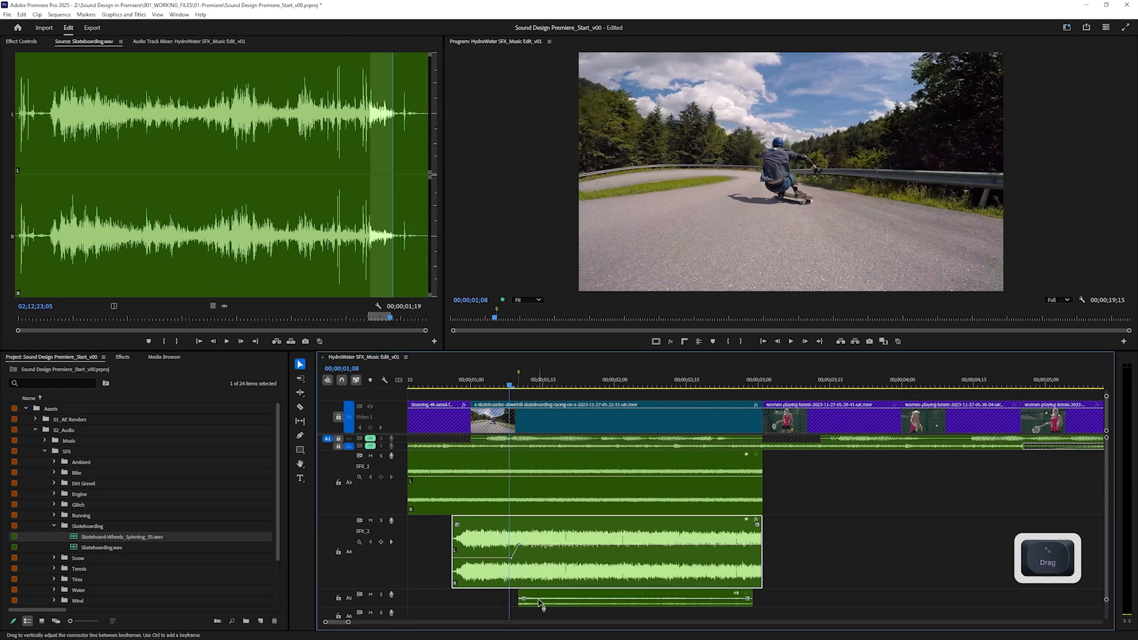
Reduce the audio track heights, play the skateboarding shot, and lower the SFX_2 wheels clip's level after its keyframes.
alt+scroll(384, 550, down, 2)
alt+scroll(398, 483, down, 3)
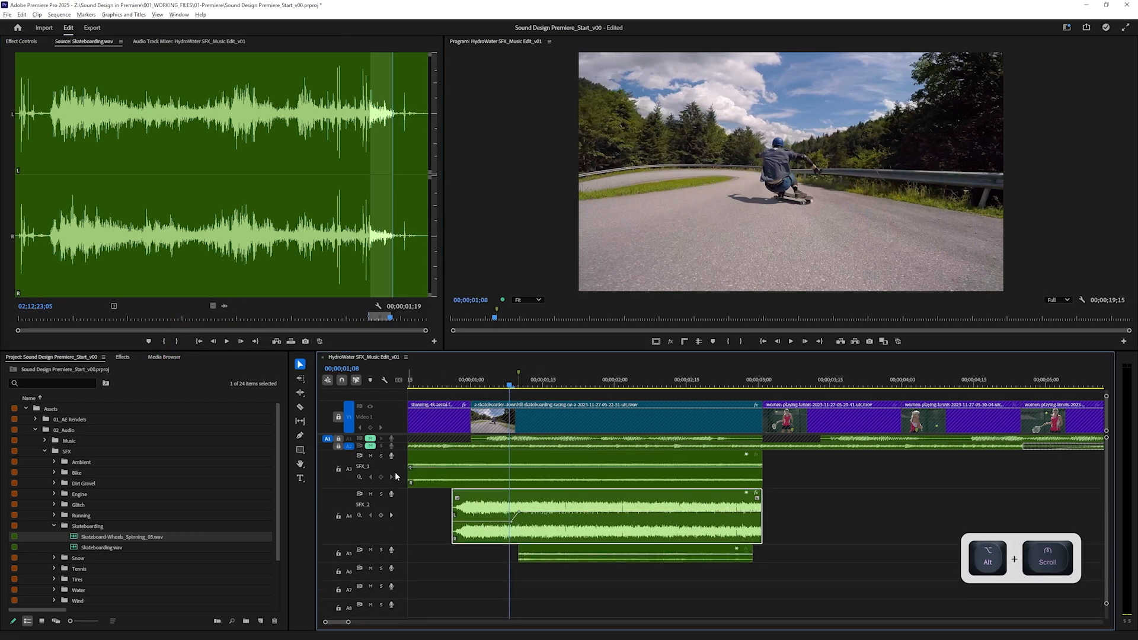
click(467, 386)
key(space)
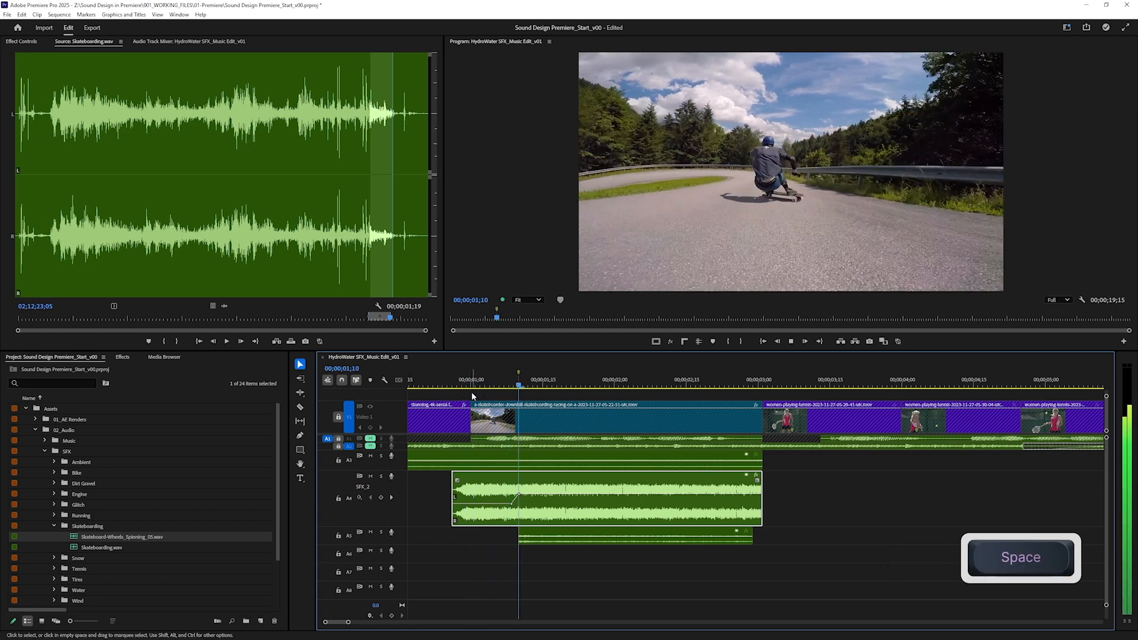
key(space)
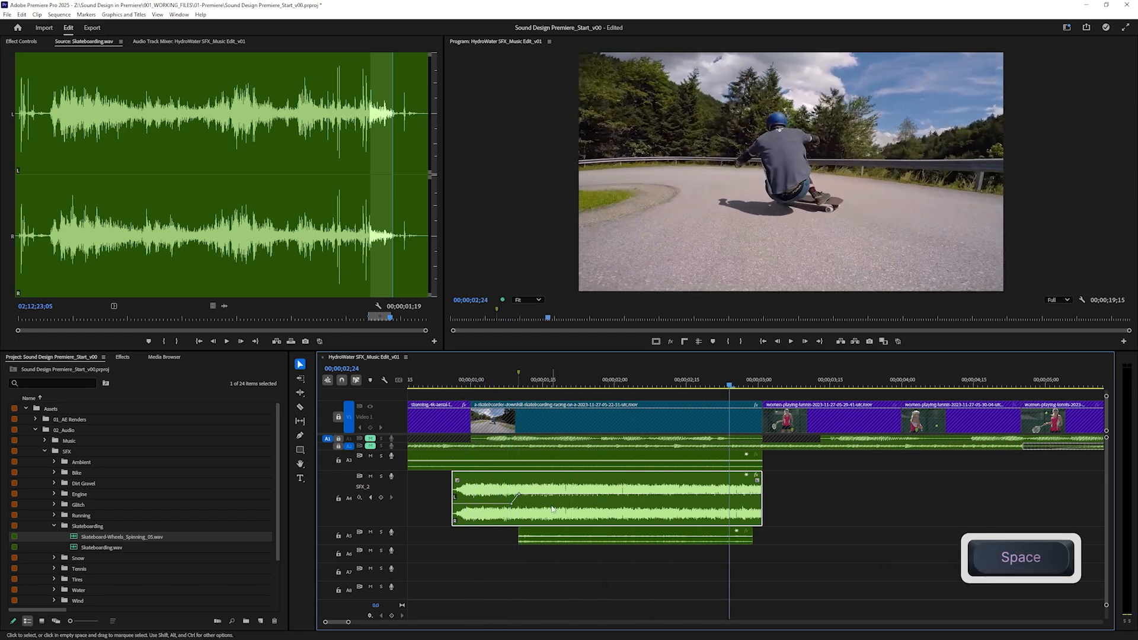
click(546, 492)
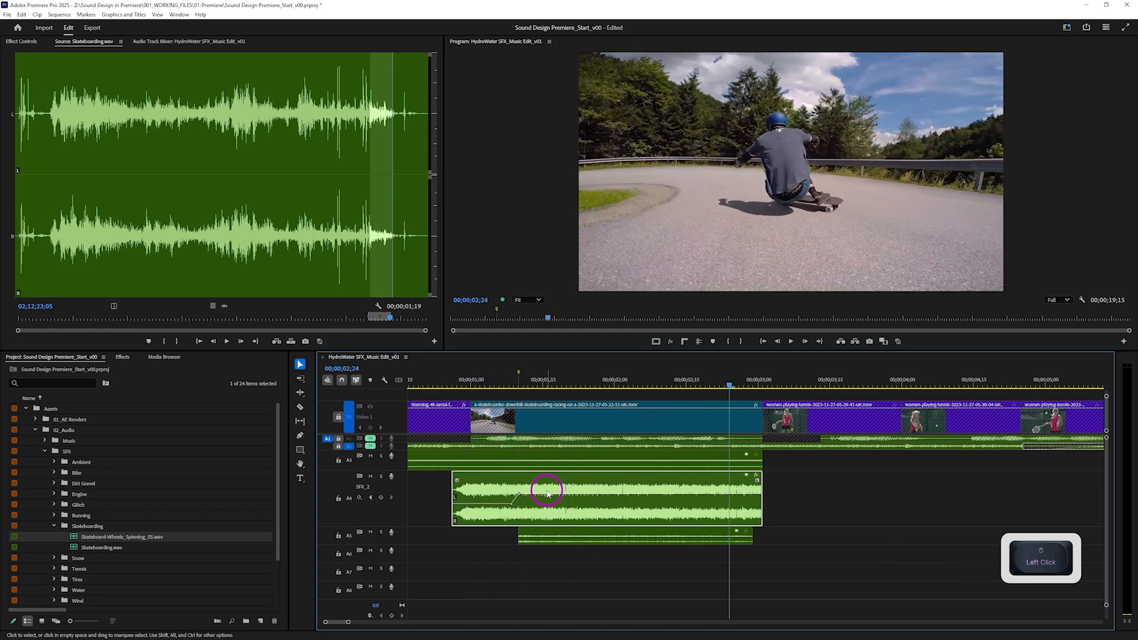
drag(547, 493, 547, 502)
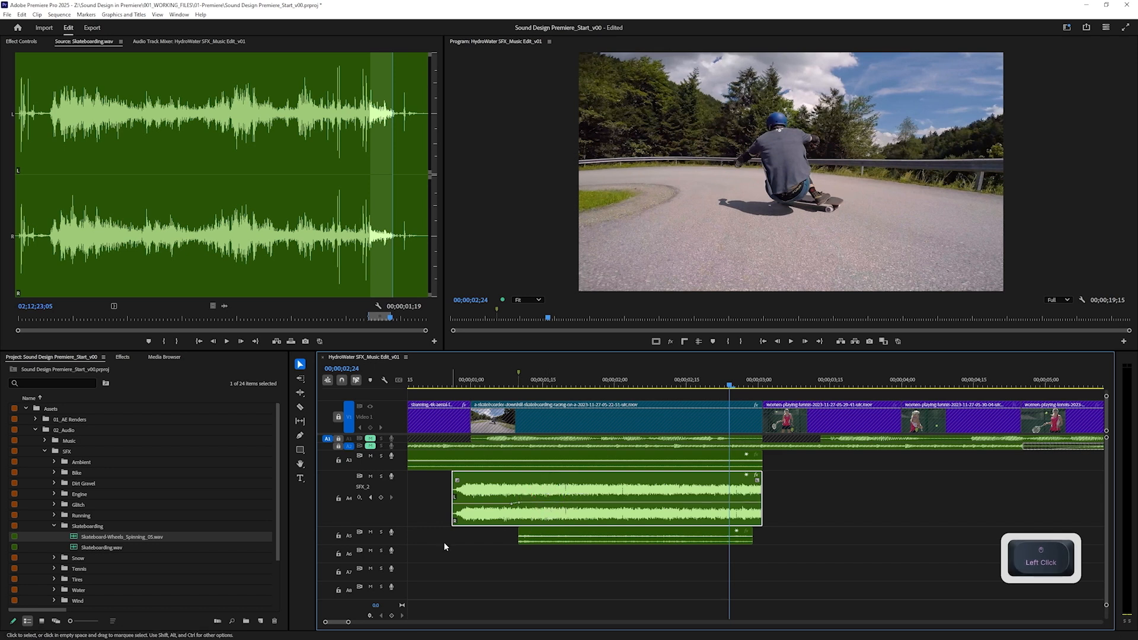
Enlarge the SFX_3 track and select its skateboarding clip.
drag(401, 544, 542, 568)
click(542, 563)
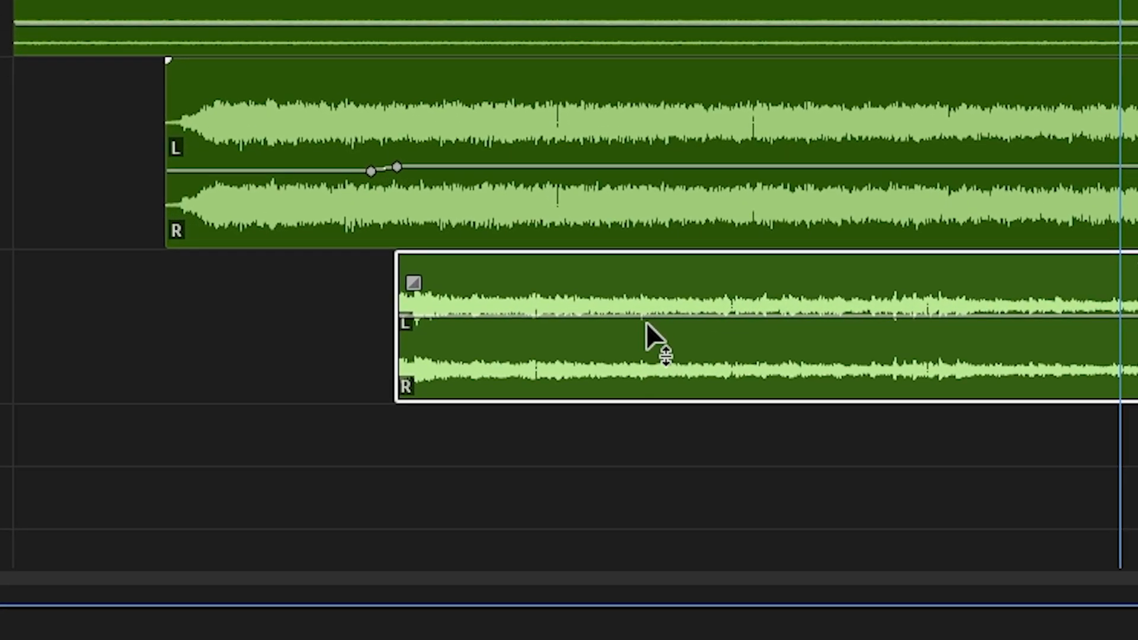
Try to raise the SFX_3 skateboarding clip's level with its volume line, and undo the change.
drag(646, 322, 652, 158)
key(ctrl+z)
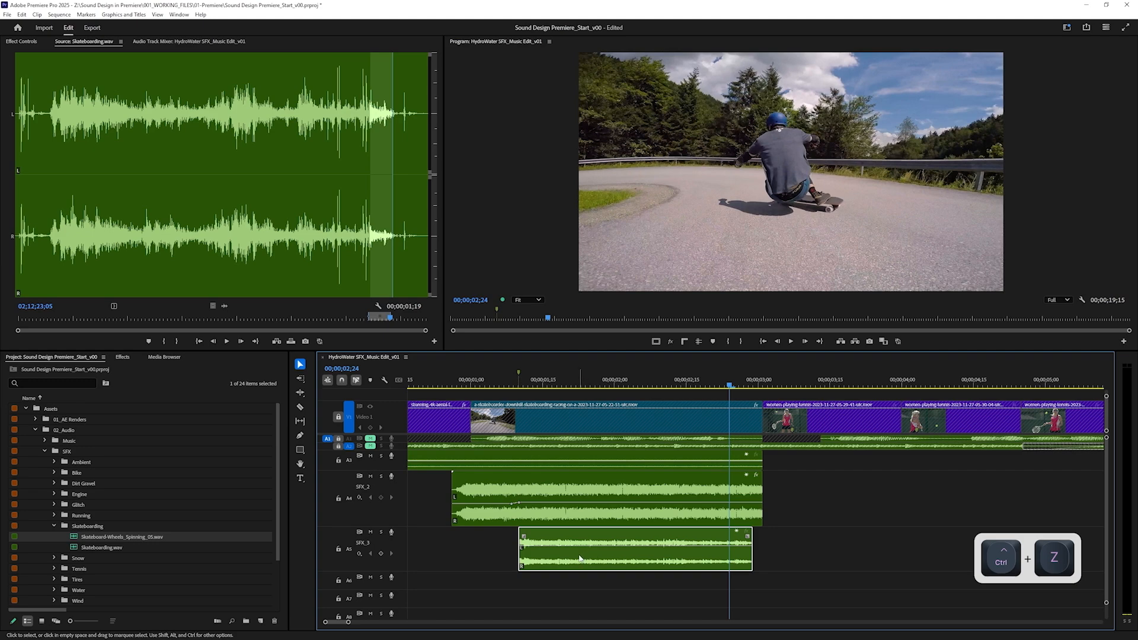
click(579, 558)
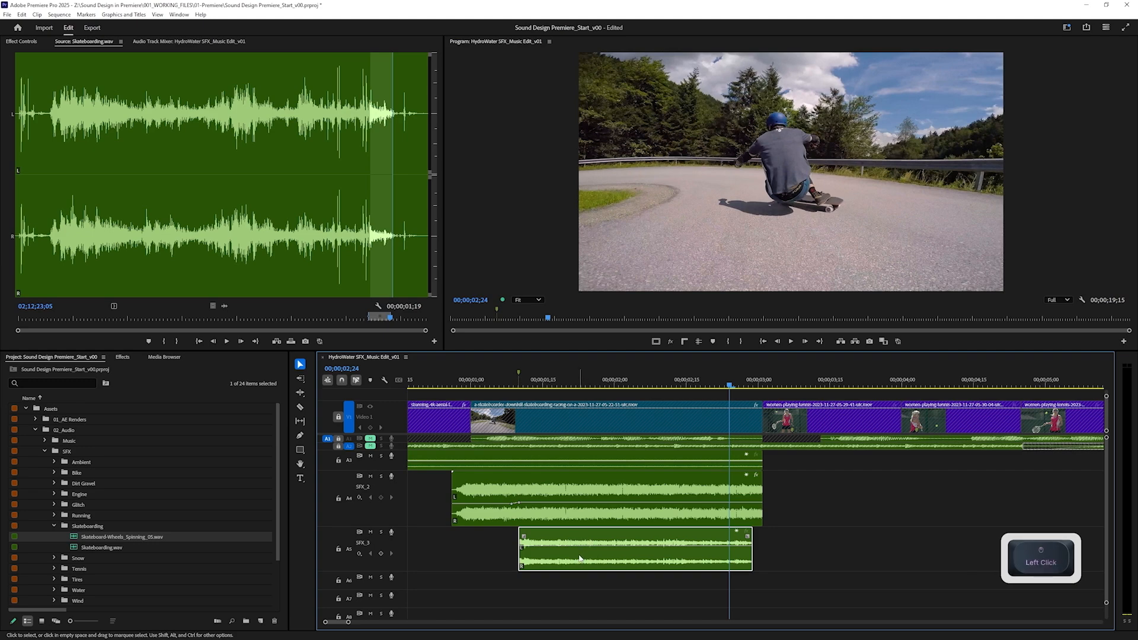
key(g)
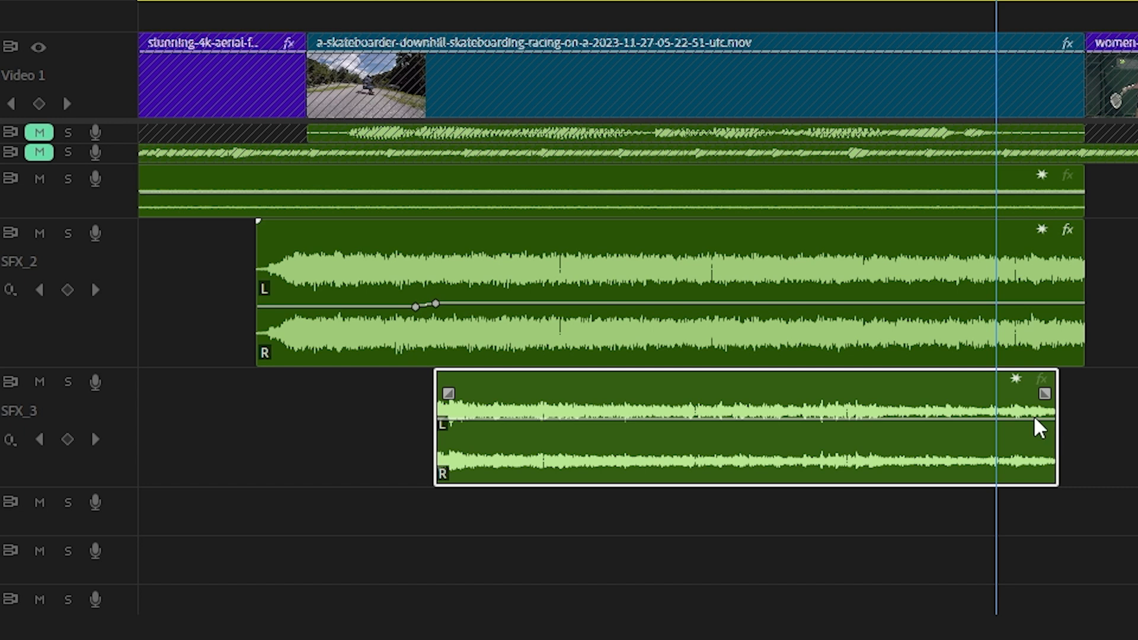
ctrl+click(621, 420)
drag(620, 418, 615, 416)
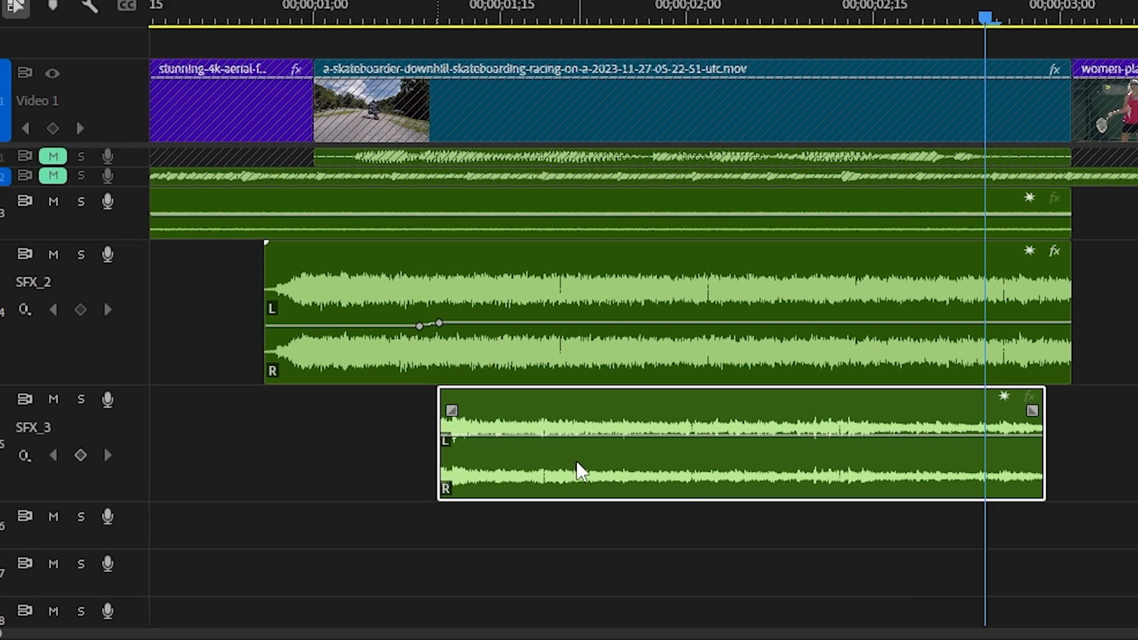
Raise the SFX_3 skateboarding clip's audio gain by 5 dB and by a further 4 dB.
click(574, 468)
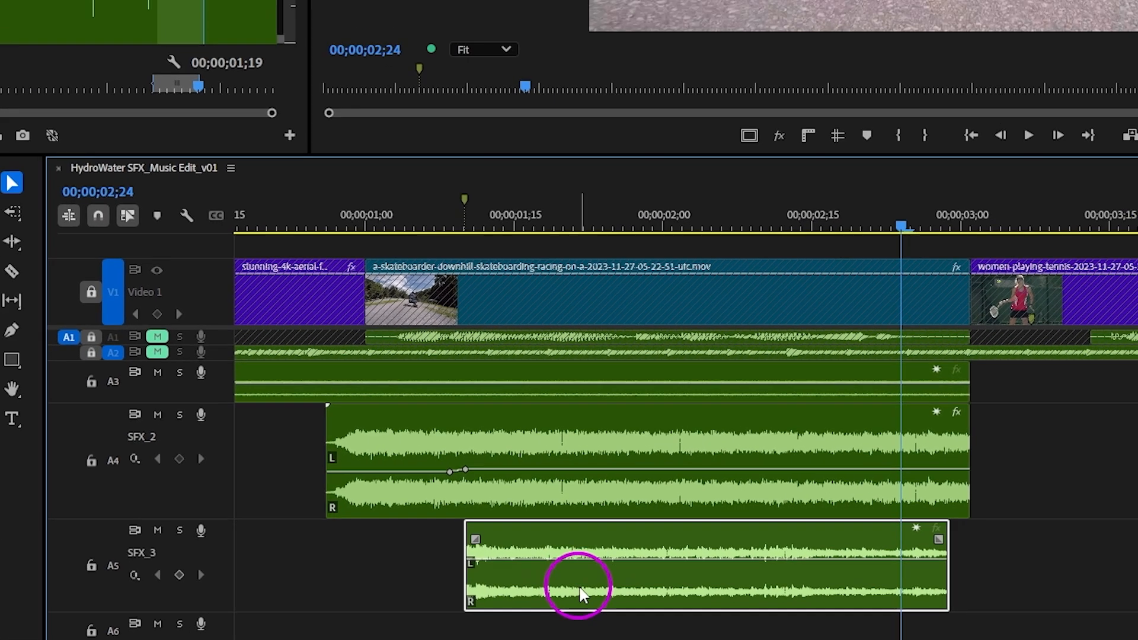
key(g)
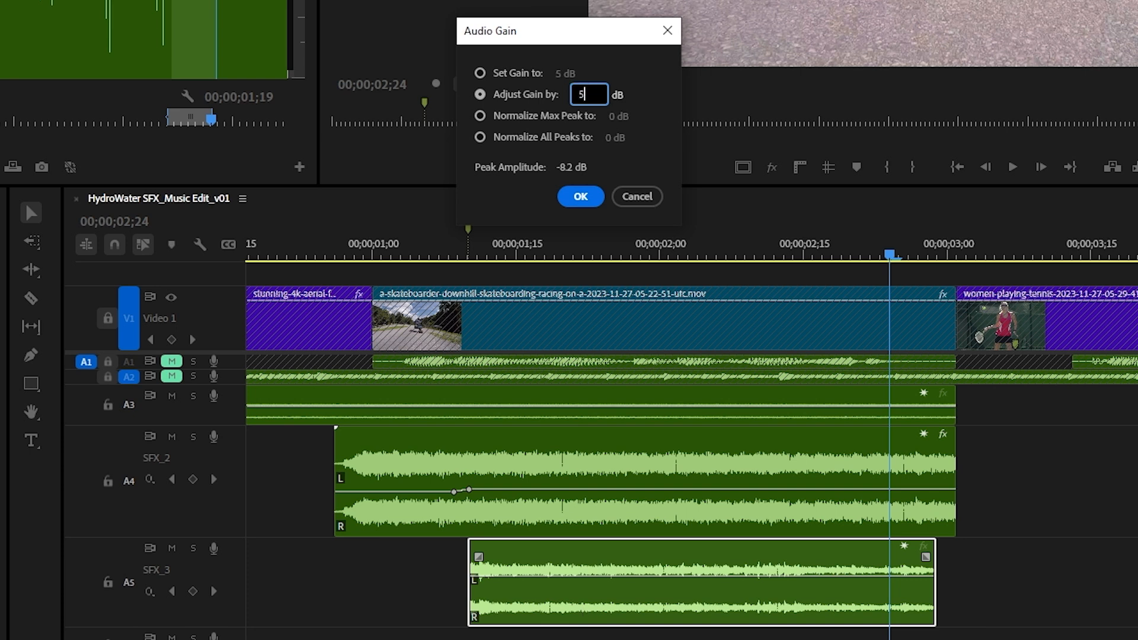
key(Return)
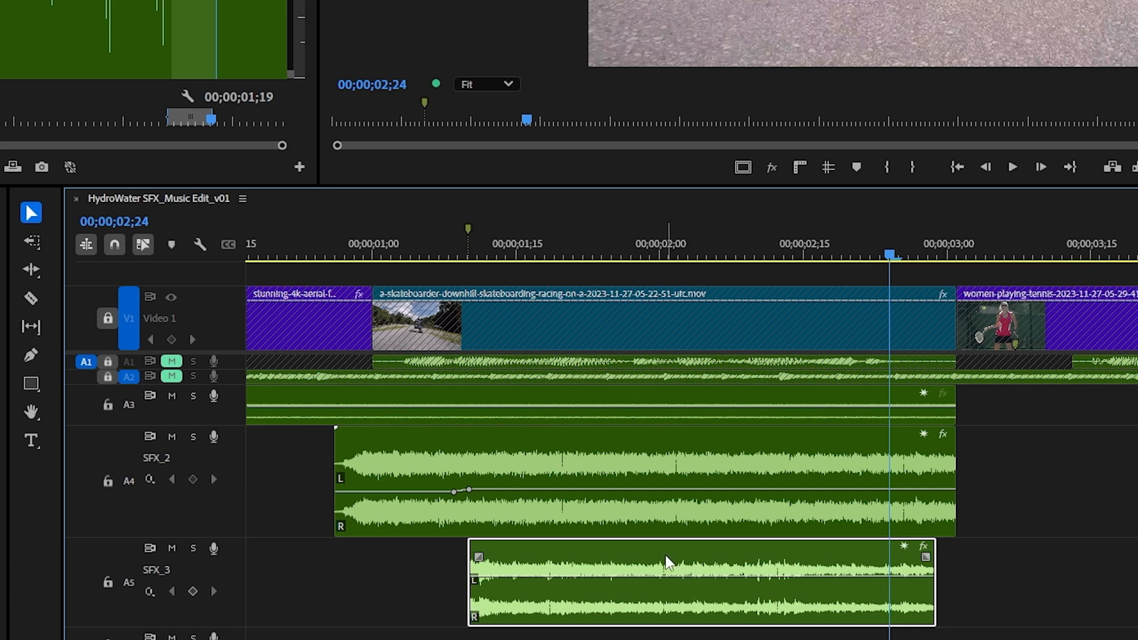
key(g)
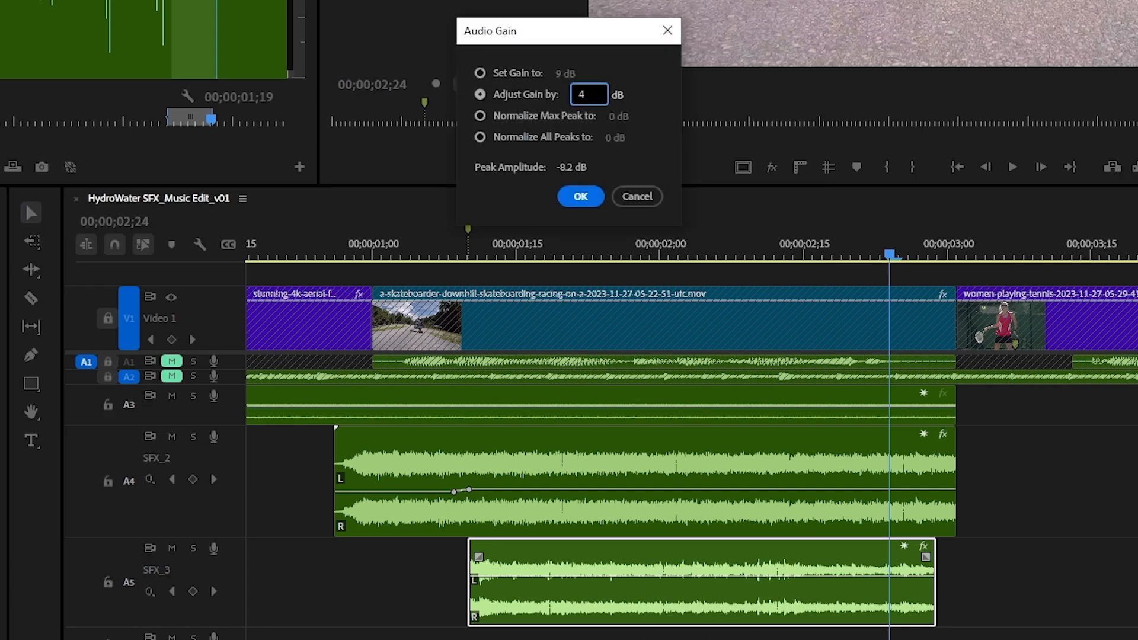
key(Return)
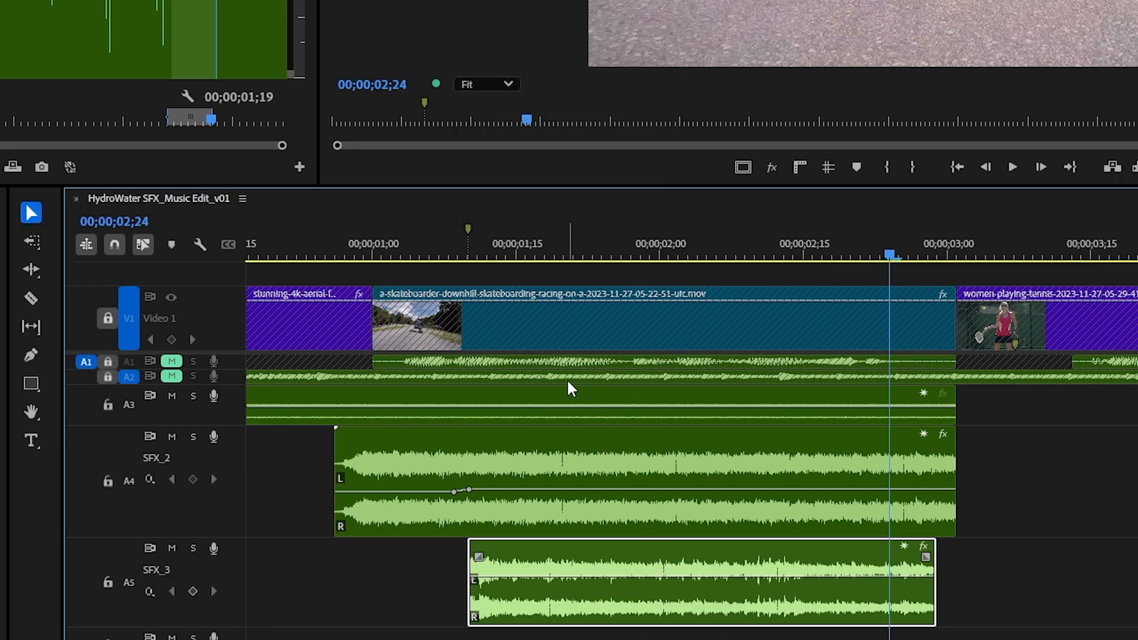
Play the mix from 00;00;00;28, extend the SFX_3 clip's start back to about 00;00;01;06, and replay it.
drag(414, 248, 358, 248)
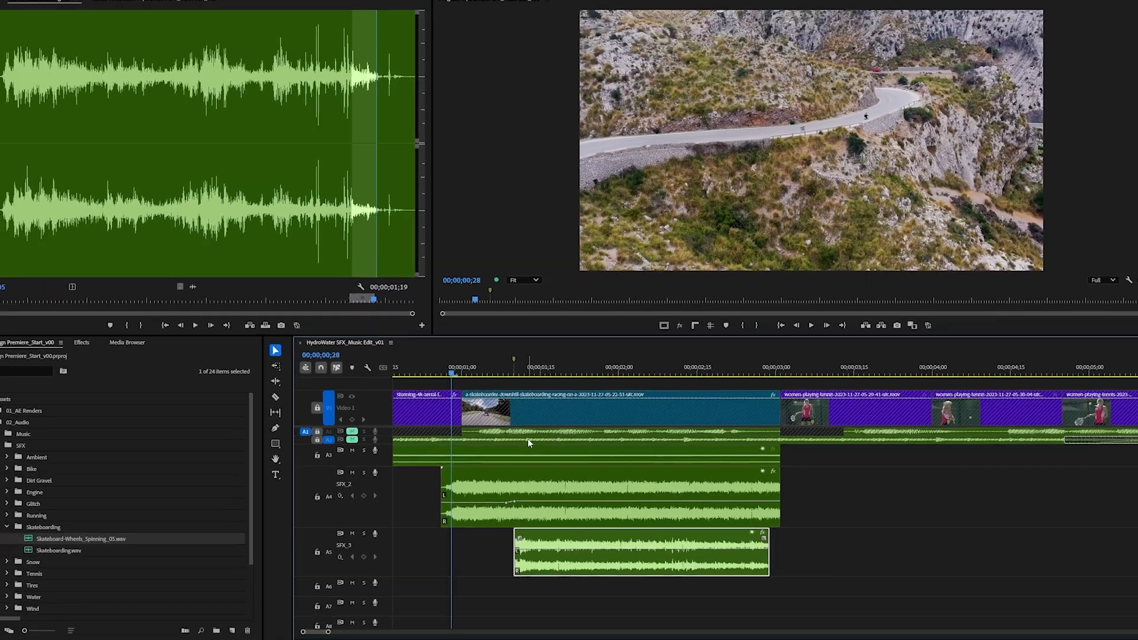
key(space)
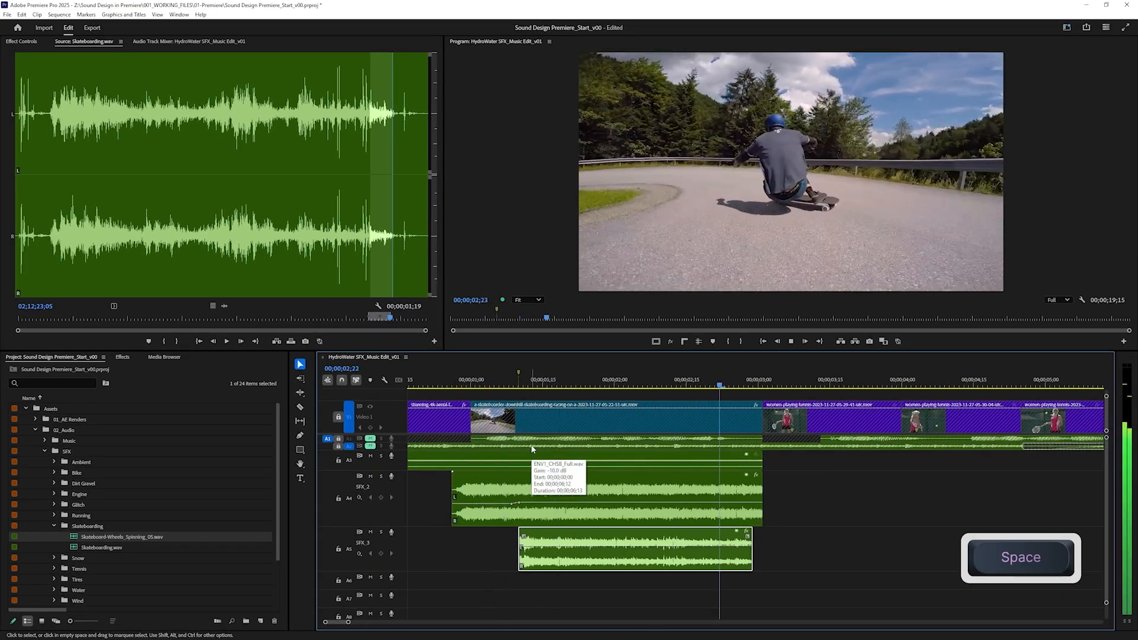
drag(520, 538, 498, 538)
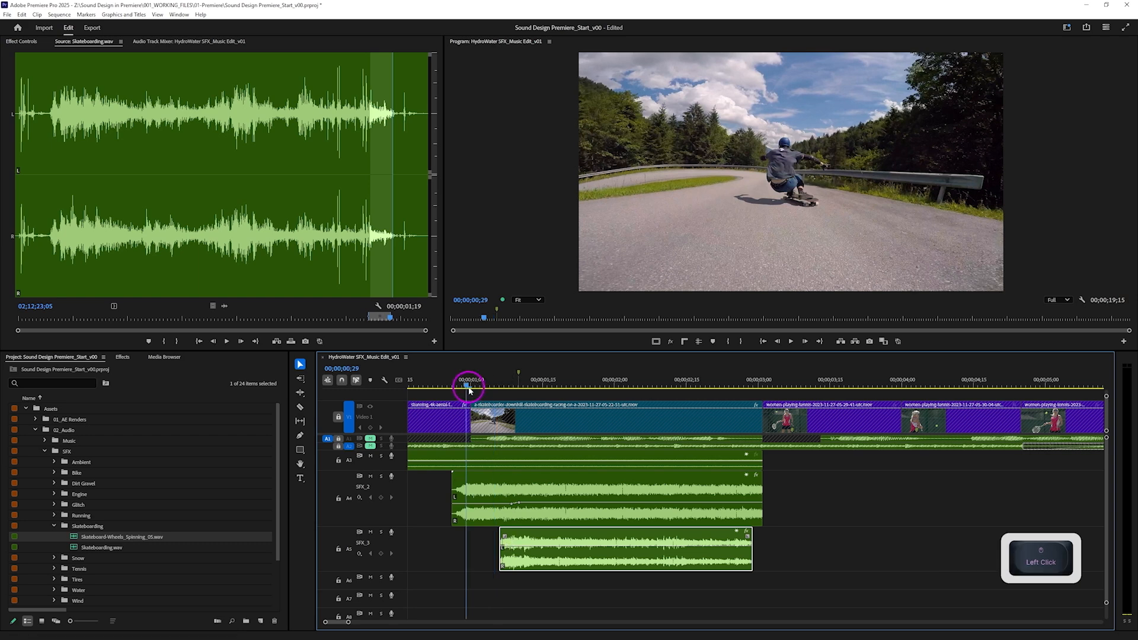
key(space)
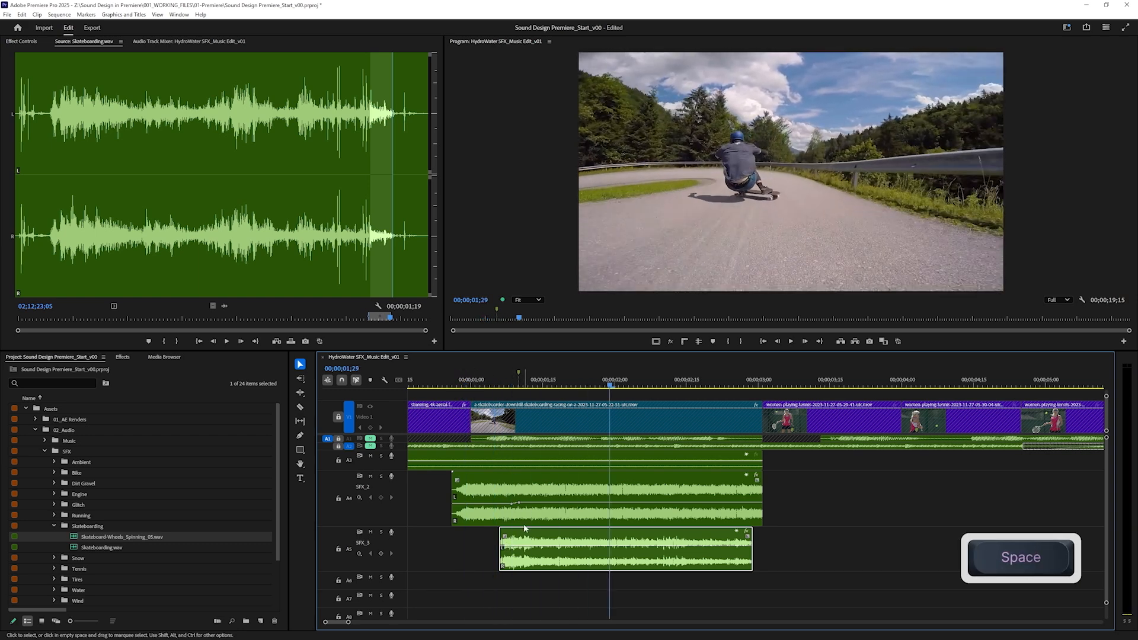
Lower the second keyframe level of the SFX_2 wheels clip so its volume dips after the marker.
drag(520, 503, 520, 509)
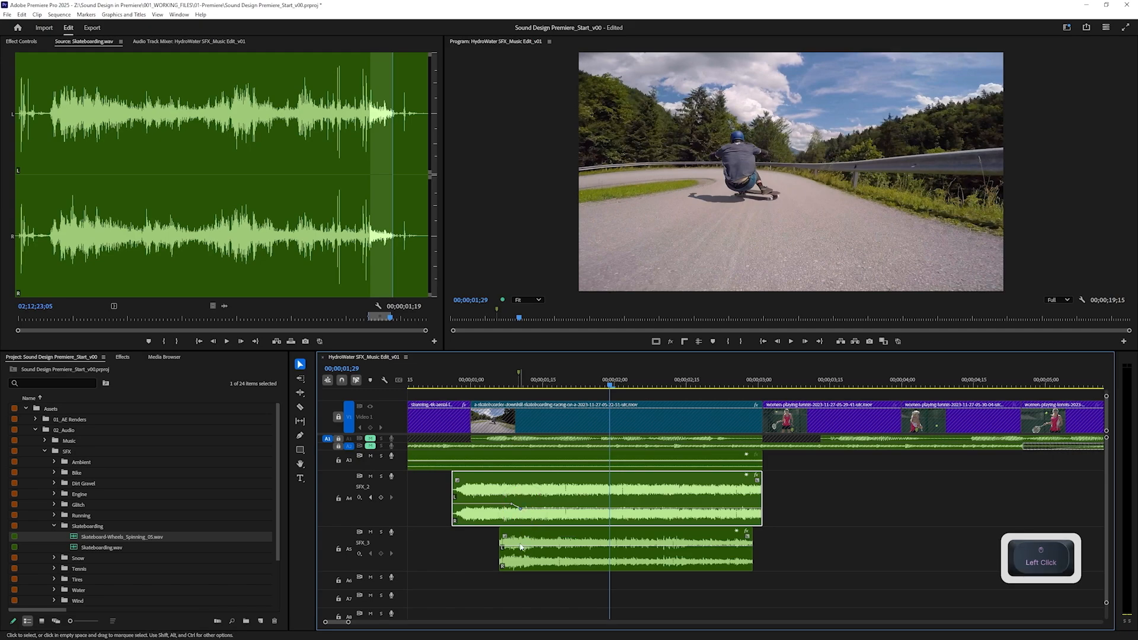
click(509, 383)
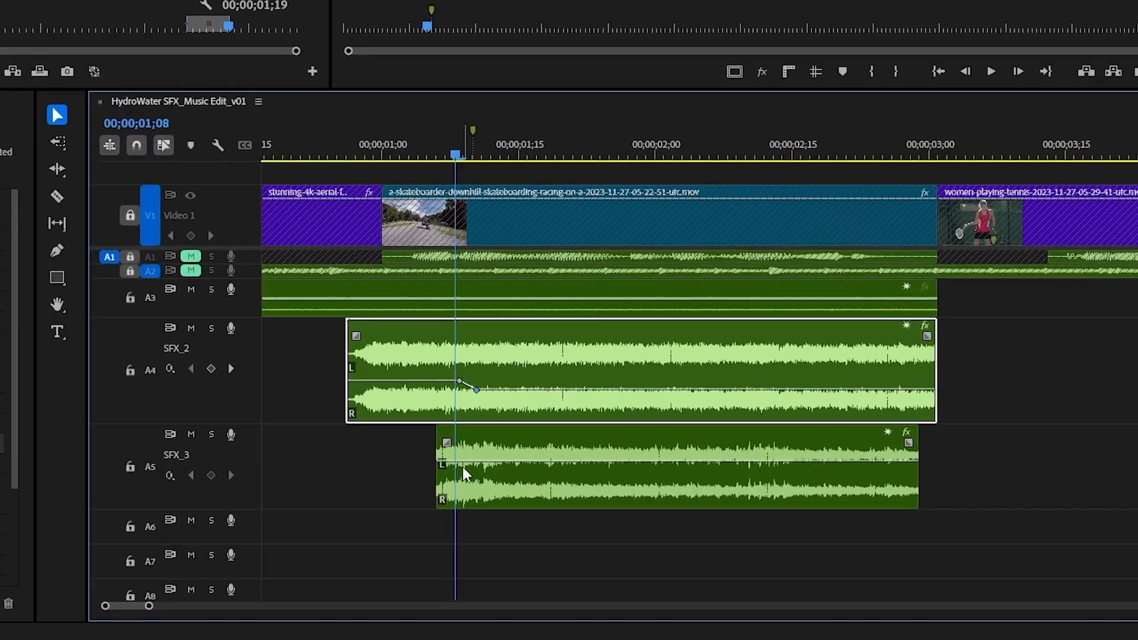
Try a volume ramp at the start of the SFX_3 clip by adding a keyframe and lowering the beginning.
ctrl+click(513, 542)
drag(503, 543, 499, 550)
drag(376, 394, 377, 404)
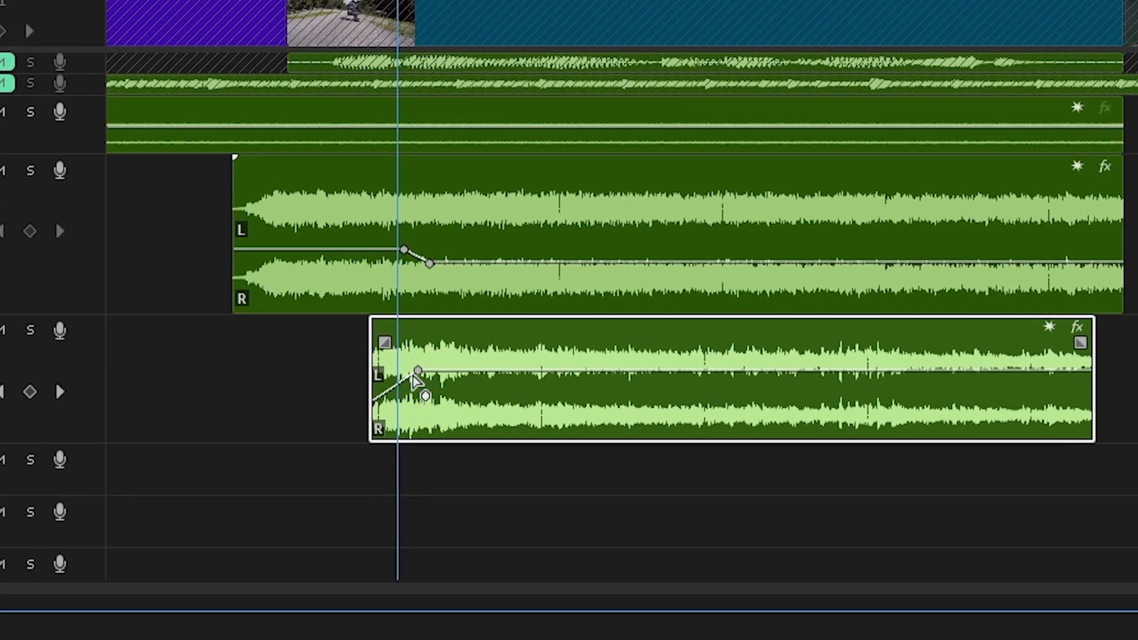
Add a short fade-in to the start of the SFX_3 skateboarding clip.
drag(389, 330, 504, 419)
scroll(391, 343, up, 3)
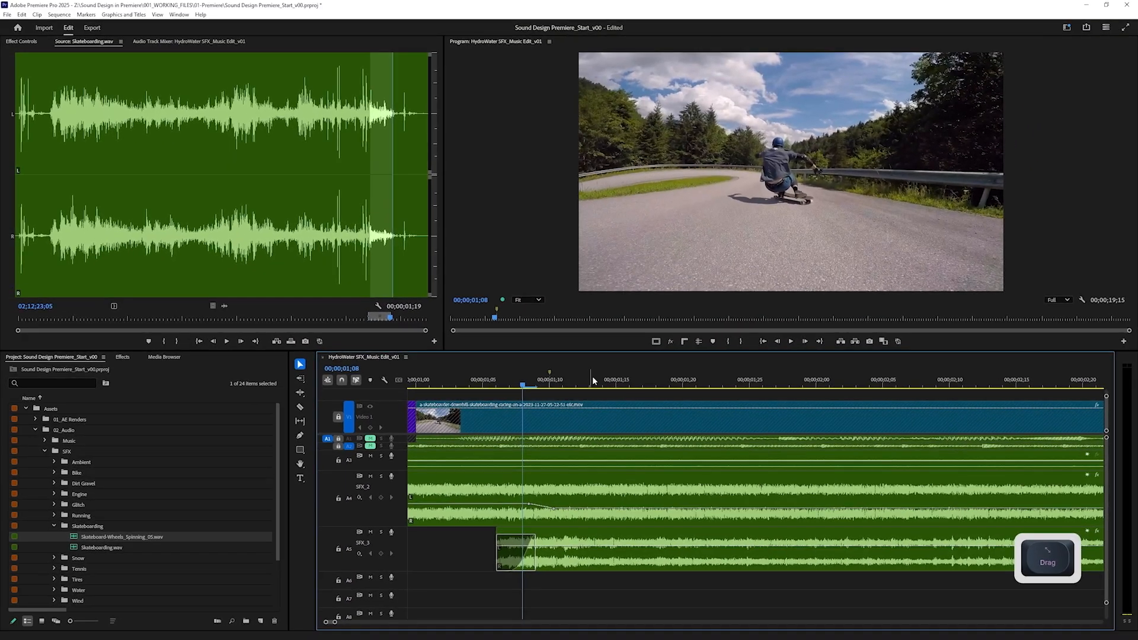
Show audio time units on the timeline ruler and place the playhead at sample-level position 00:00:01:12341 within the SFX_3 fade-in.
right_click(593, 379)
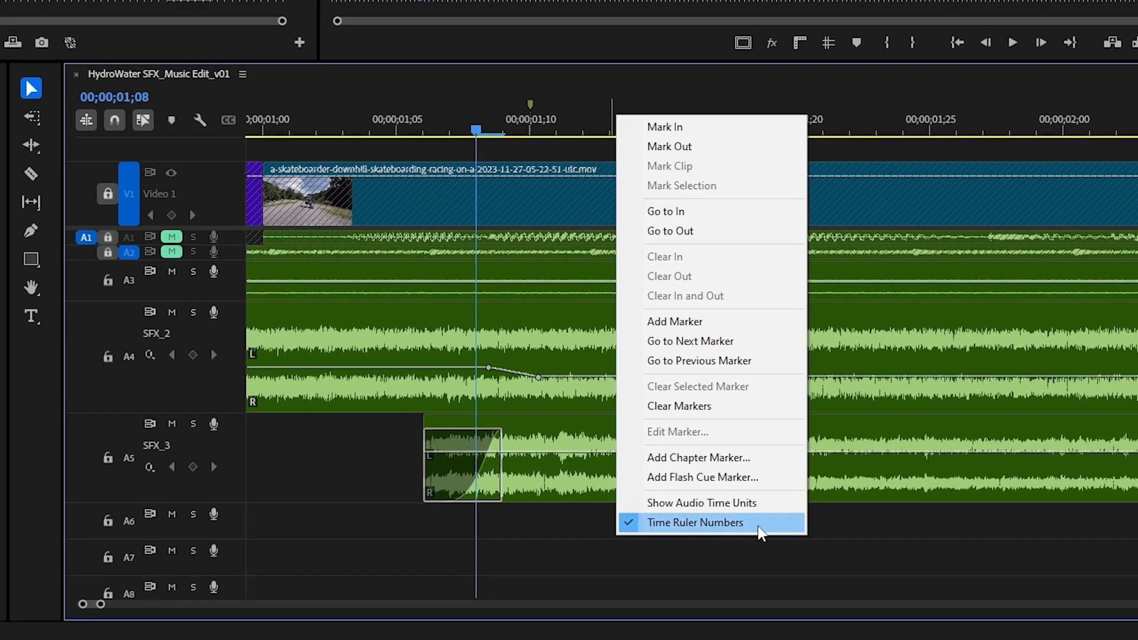
click(707, 506)
drag(476, 128, 469, 130)
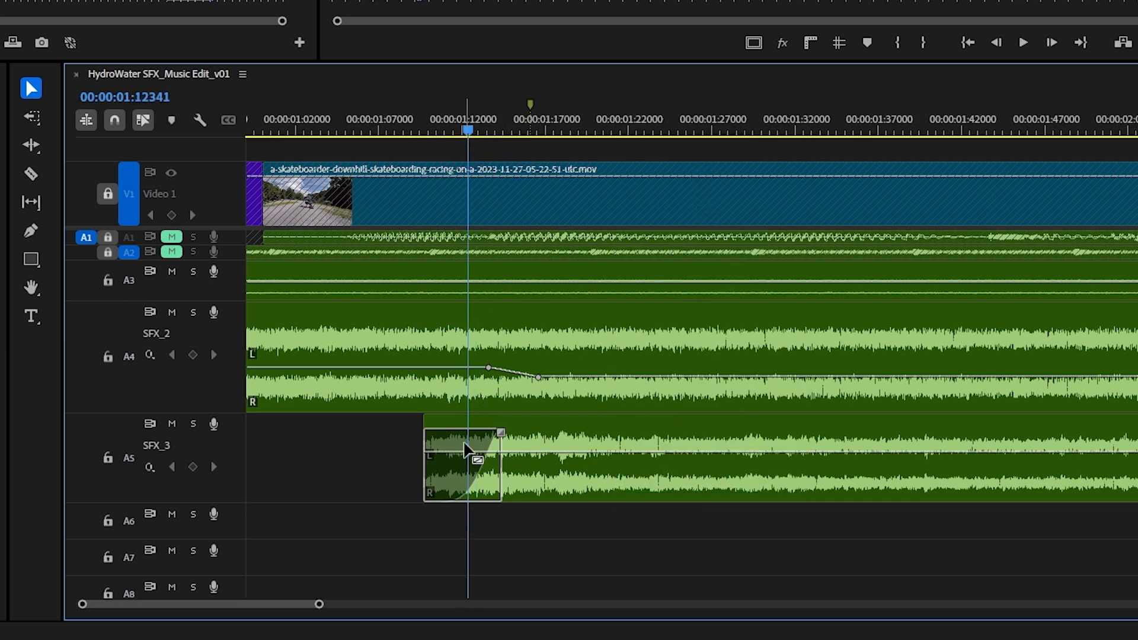
scroll(464, 444, up, 15)
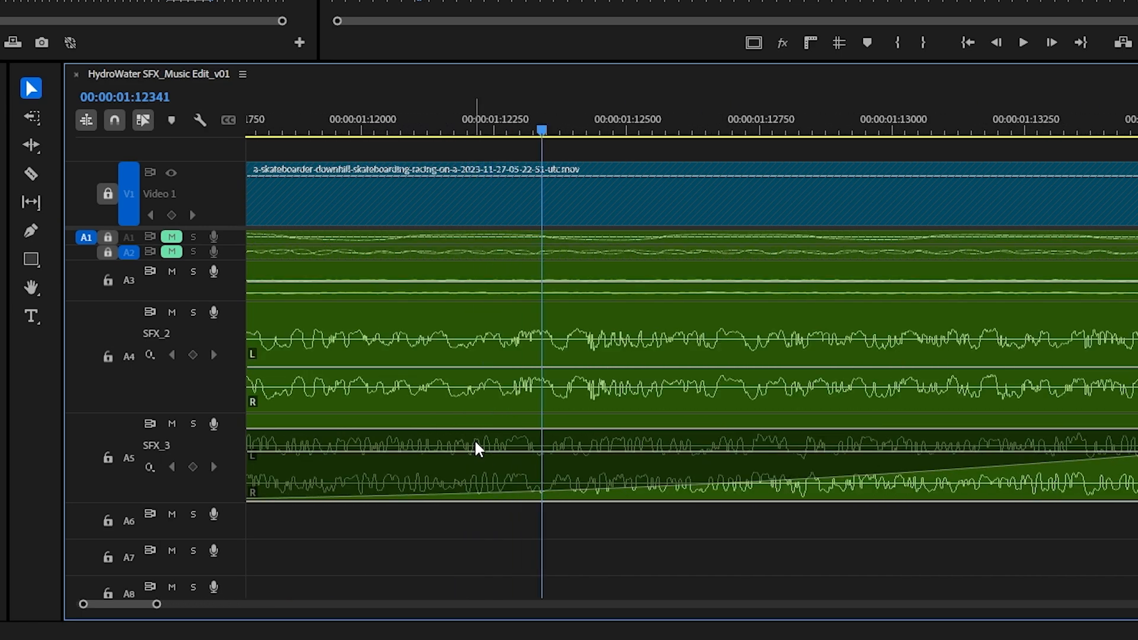
scroll(761, 471, down, 5)
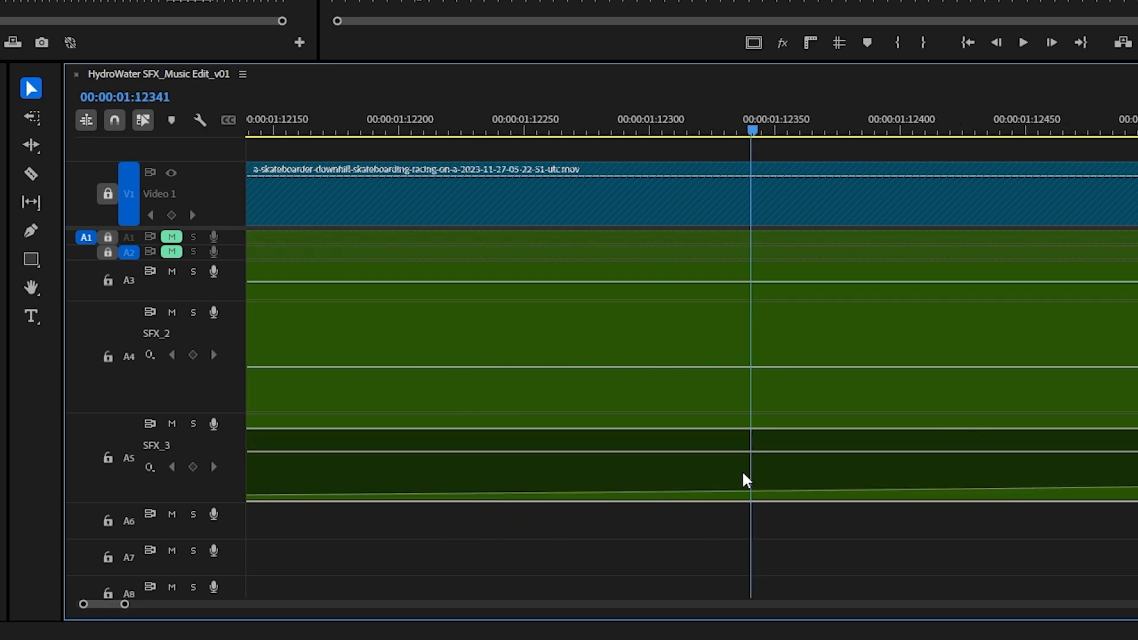
scroll(718, 461, down, 12)
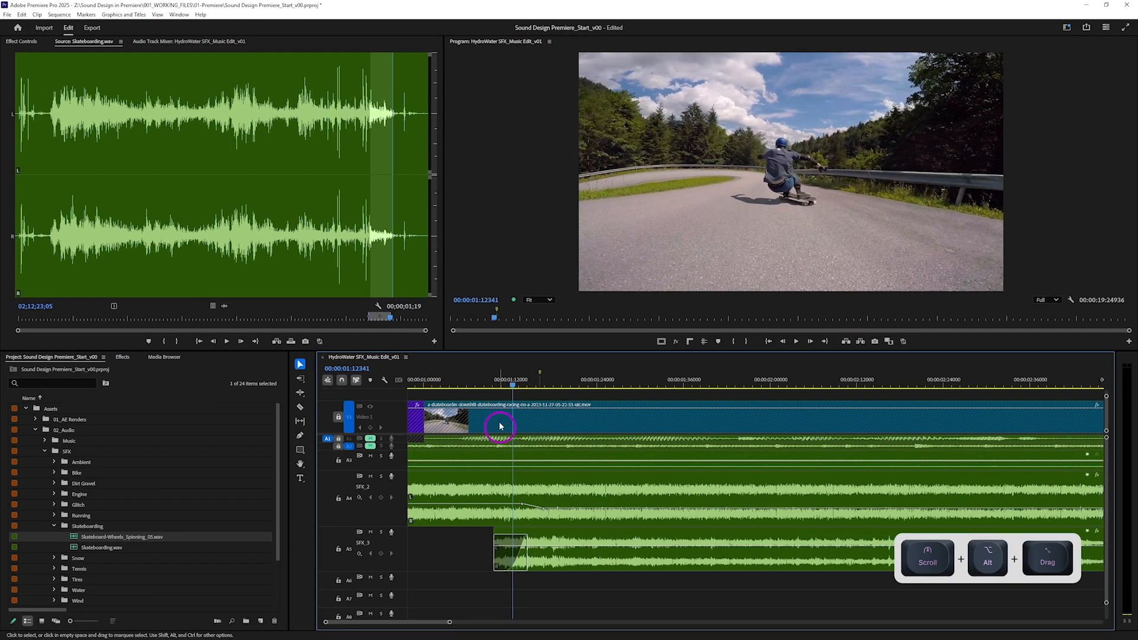
Play the mix, then extend the SFX_3 skateboarding clip's start back to just before the cut to the skateboarder shot.
drag(485, 271, 447, 273)
key(space)
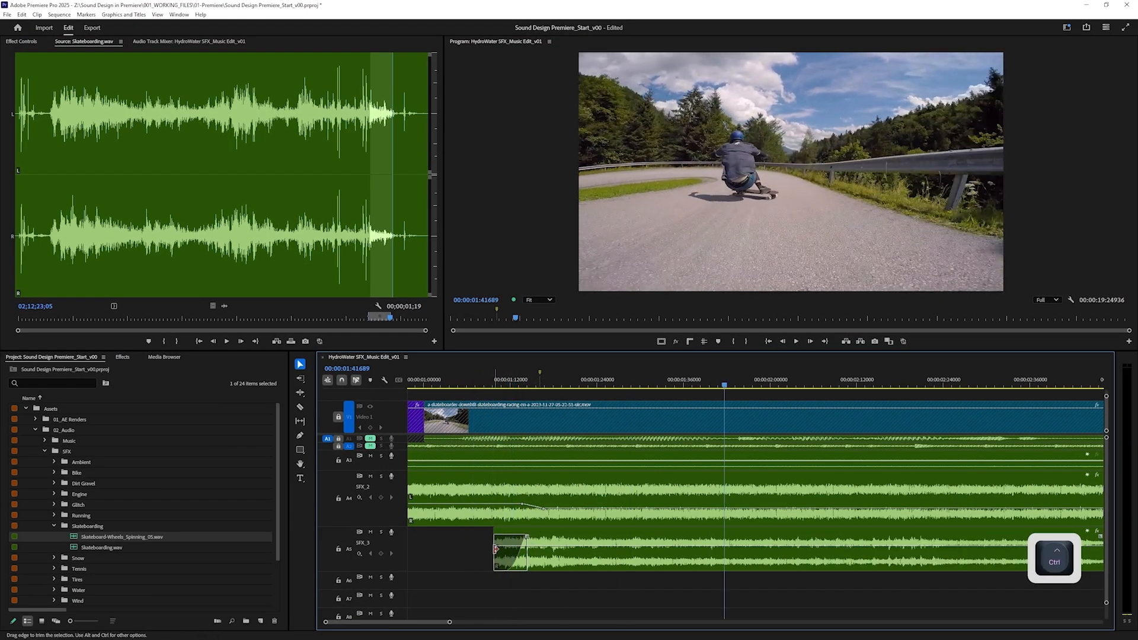
drag(494, 551, 460, 557)
scroll(460, 558, down, 3)
ctrl+click(451, 554)
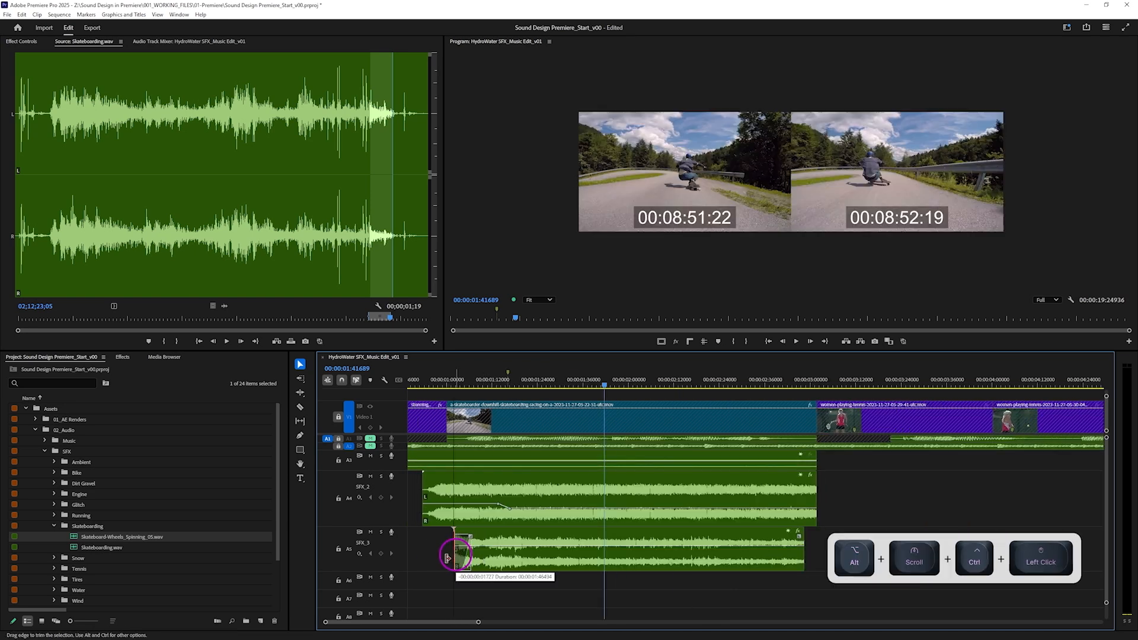
Add volume keyframes near the SFX_3 clip's start so it ramps up from a lower level, and lengthen its fade-in.
ctrl+click(479, 548)
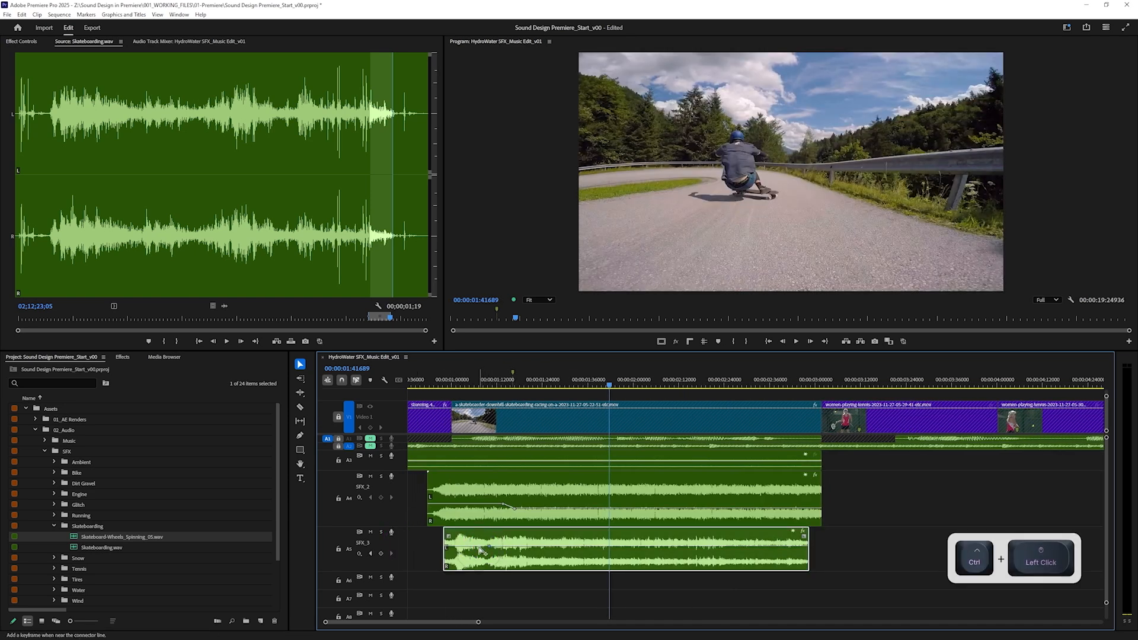
drag(447, 536, 466, 544)
drag(460, 537, 467, 538)
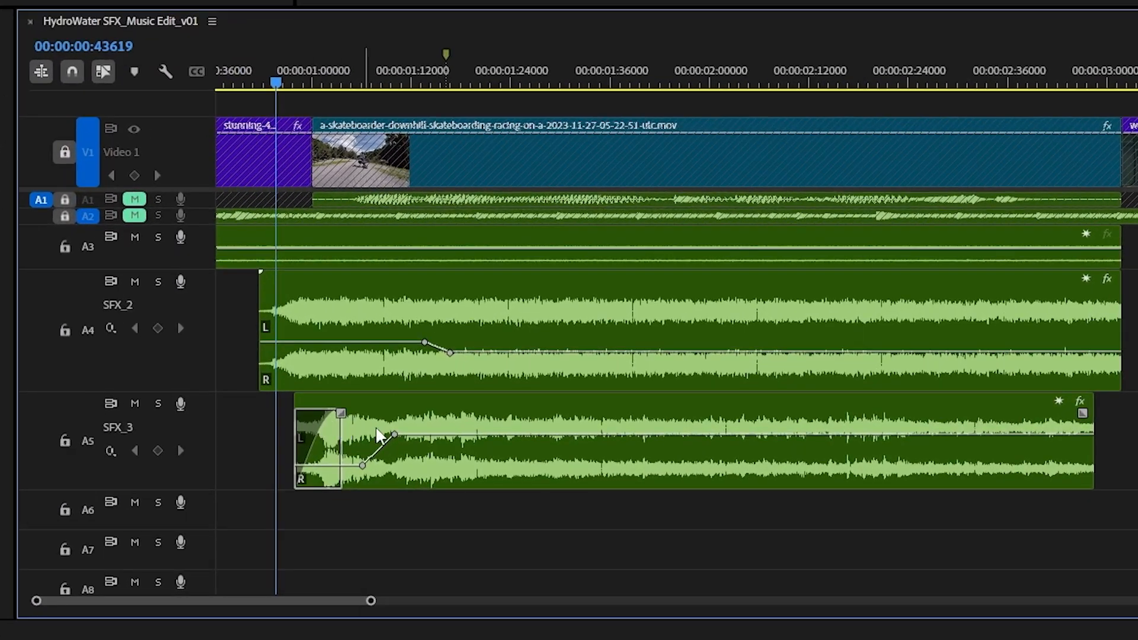
Replay the mix from just before the skateboarder shot to check the SFX_3 volume ramp and fade-in.
key(space)
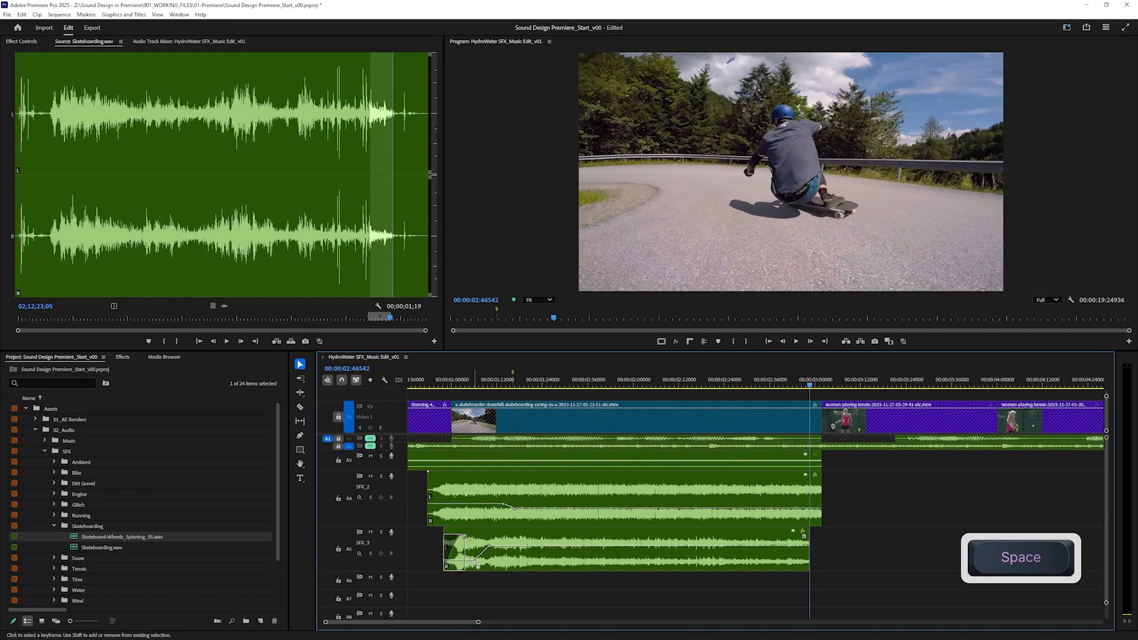
click(485, 557)
key(space)
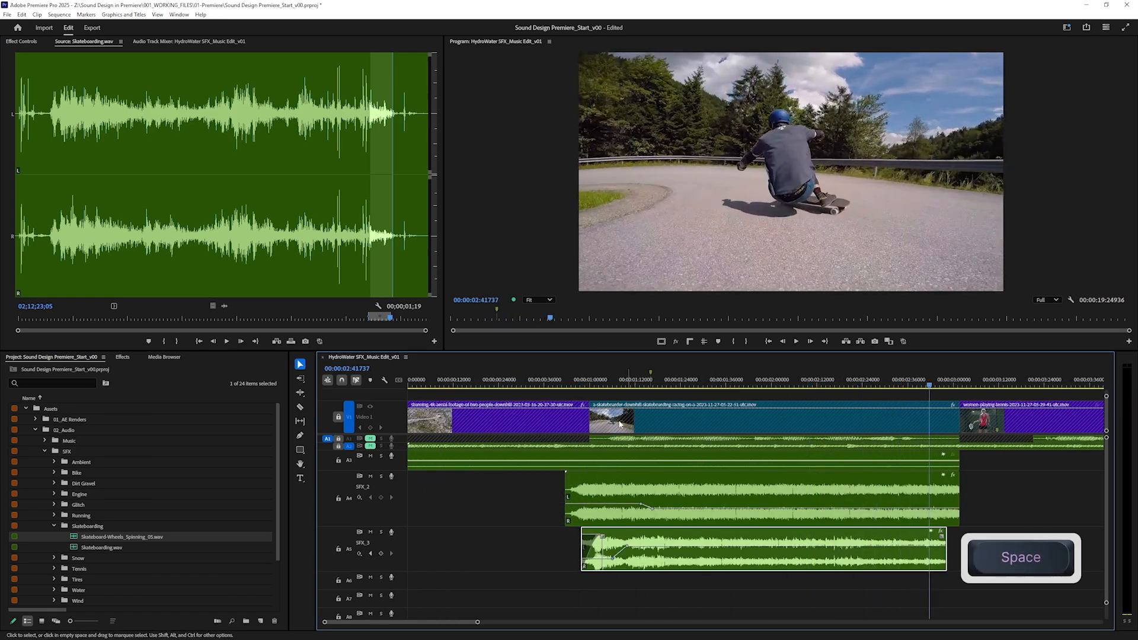
click(585, 379)
key(space)
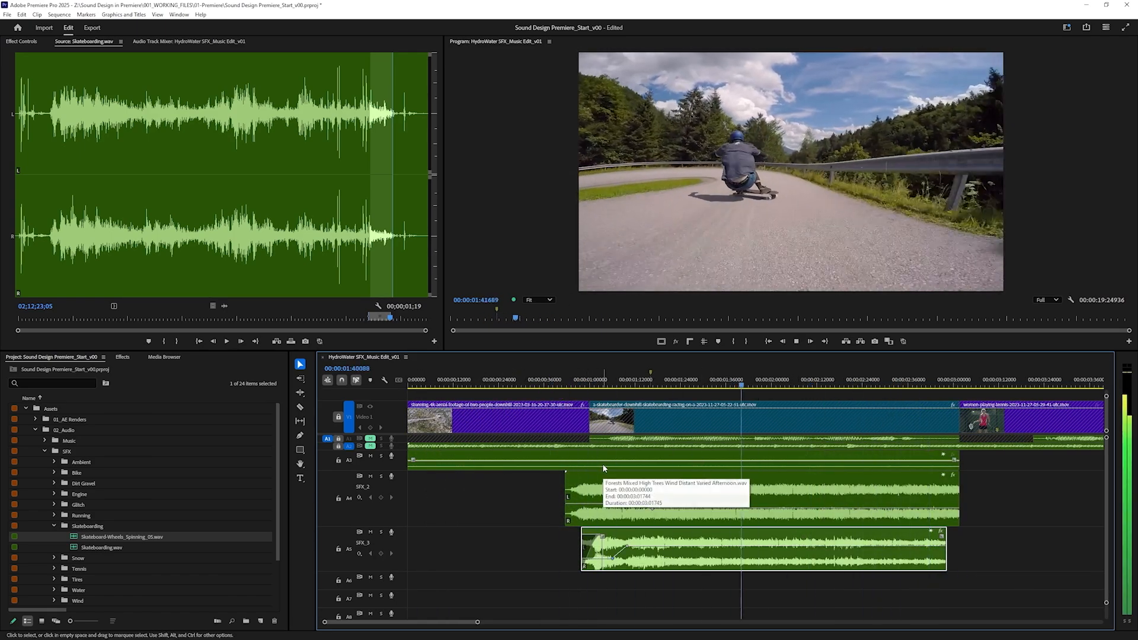
key(space)
Enlarge the SFX_1 track, select its forest wind clip and play the sequence from the beginning.
drag(758, 382, 590, 396)
drag(392, 470, 398, 537)
click(530, 512)
click(511, 384)
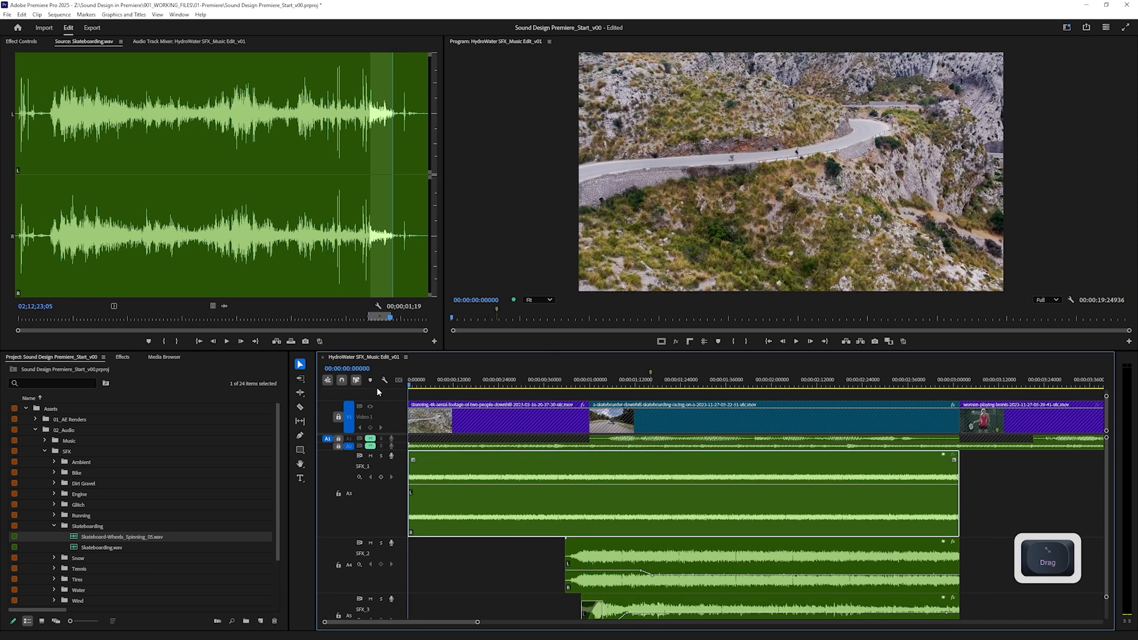
key(space)
key(space)
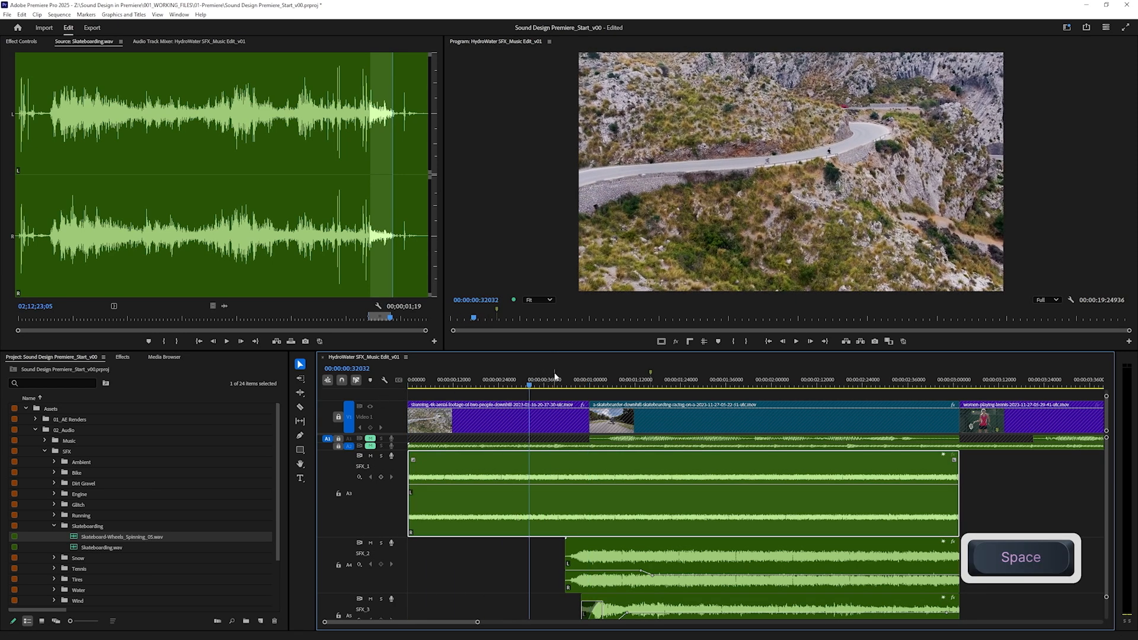
Try to raise the audio gain of the SFX_1 forest wind clip and play the mix into the skateboarder shot.
shift+click(590, 387)
click(611, 496)
key(g)
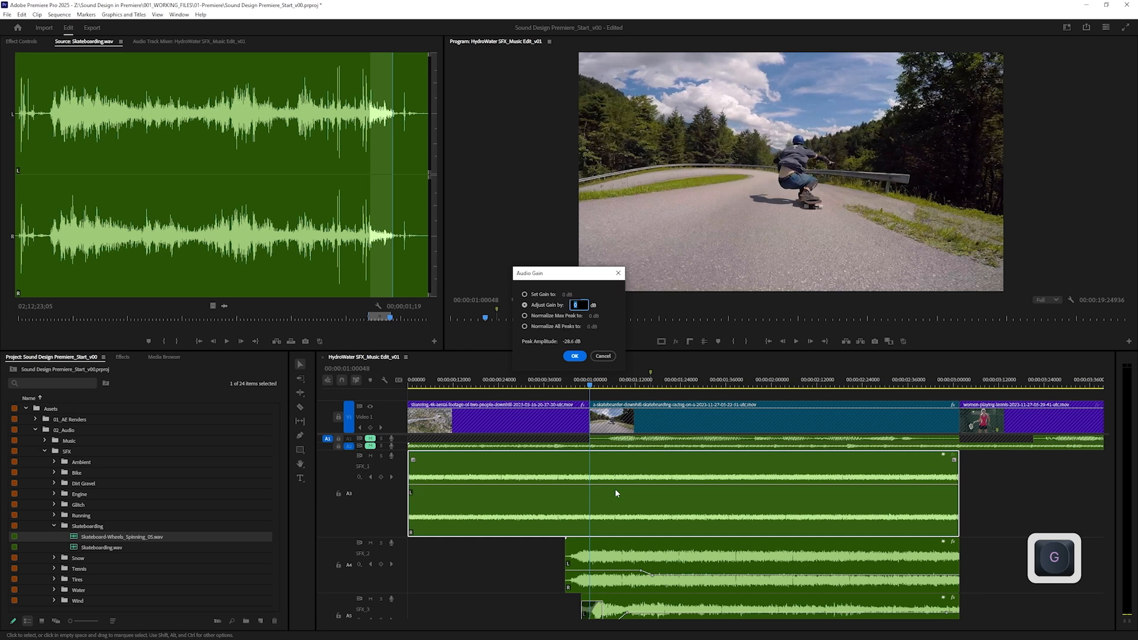
text(1)
key(Return)
click(424, 414)
key(space)
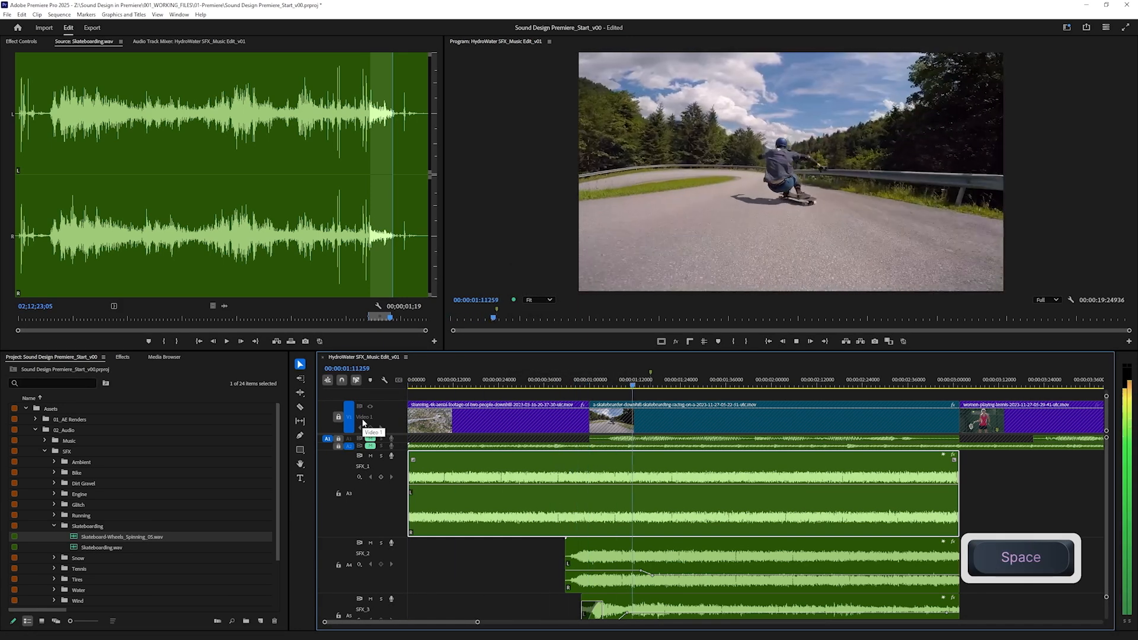
key(space)
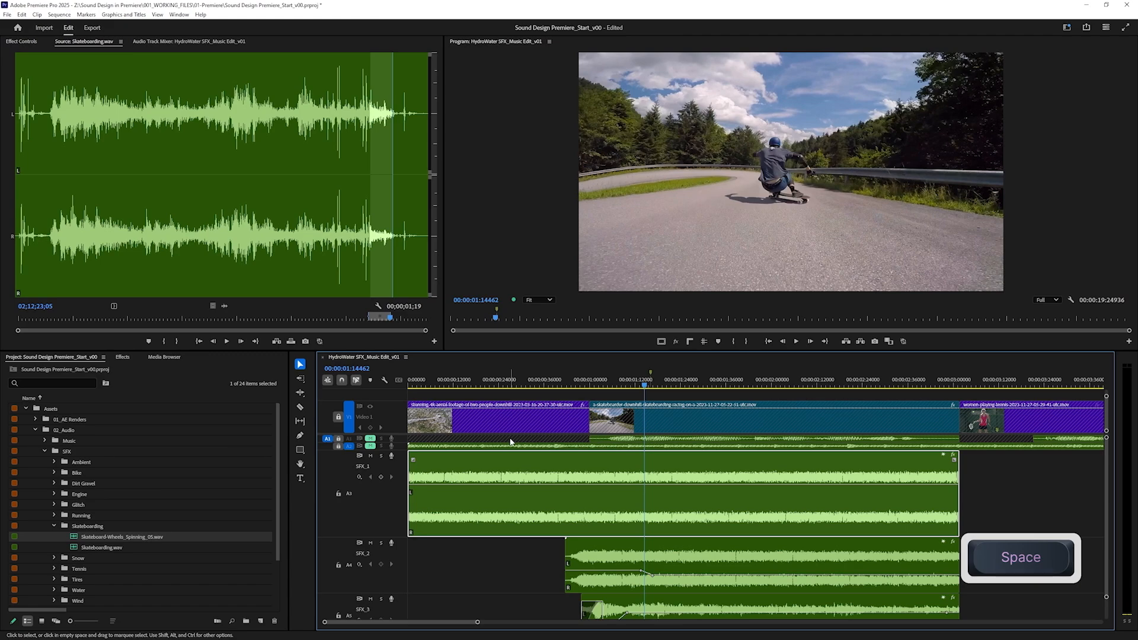
Try to add a volume keyframe to the SFX_1 forest wind clip at the cut to the skateboarder shot.
shift+click(570, 383)
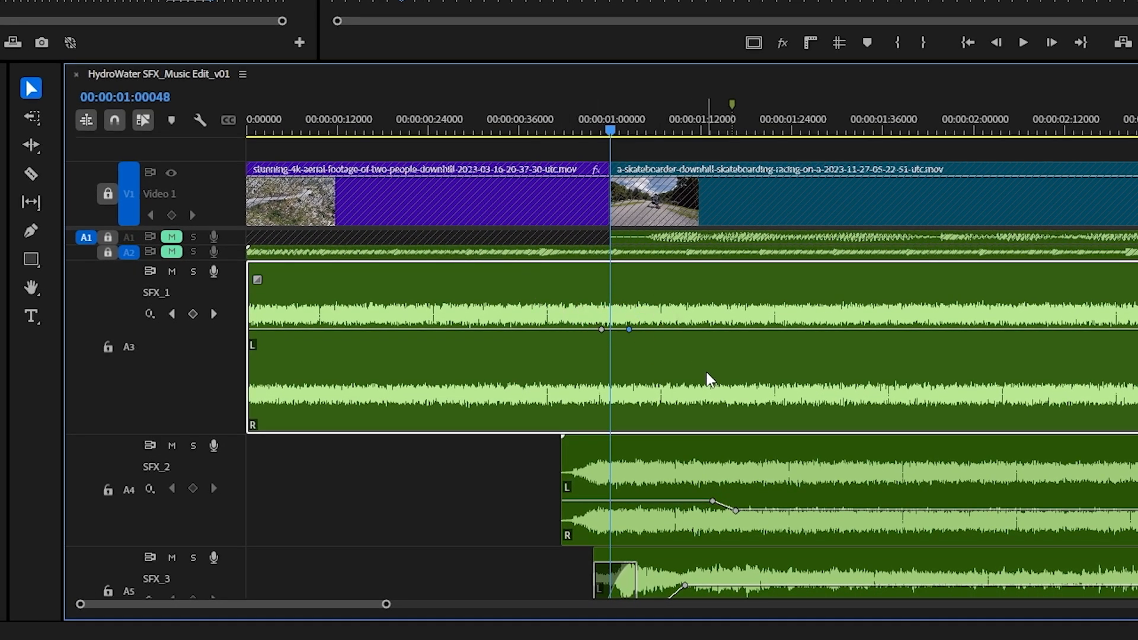
mouse_move(709, 378)
drag(613, 129, 540, 129)
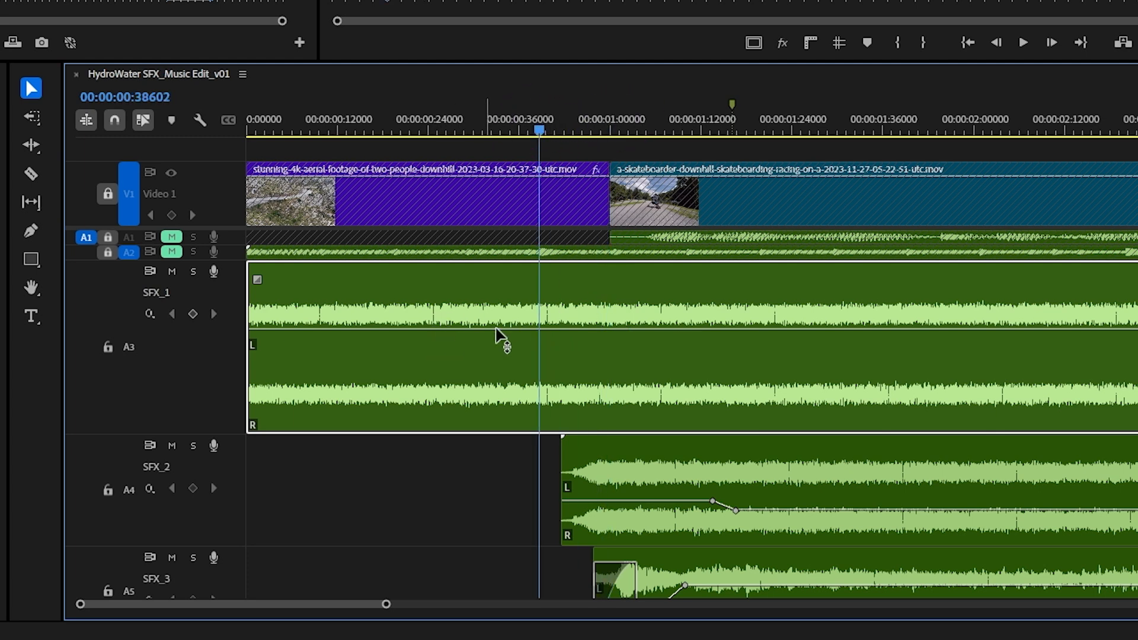
click(613, 128)
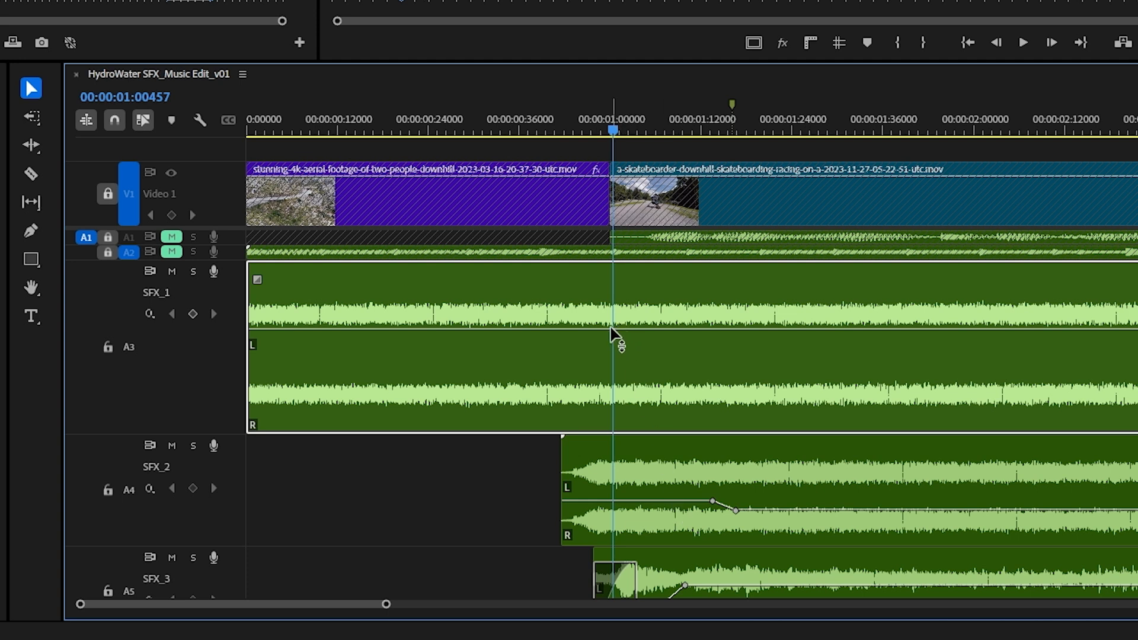
ctrl+click(595, 329)
Undo the added SFX_1 volume keyframe and the clip's gain increase.
key(ctrl+z)
key(ctrl+z)
key(ctrl+z)
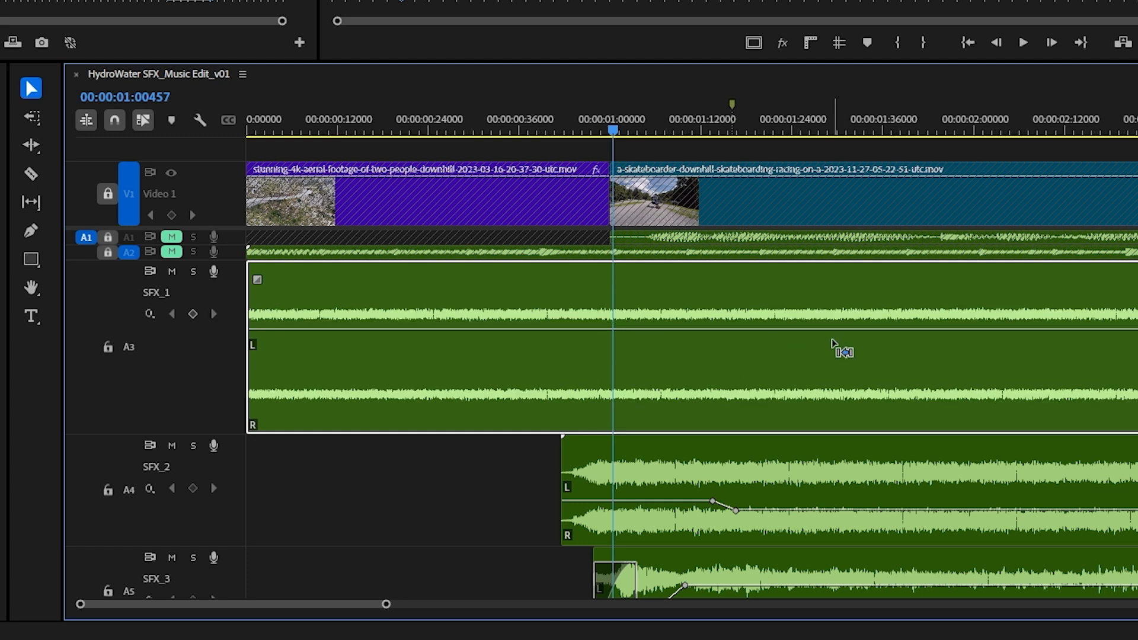
Add two volume keyframes around the cut on the SFX_1 forest wind clip, lower the second and play the result.
ctrl+click(596, 328)
ctrl+click(627, 330)
drag(628, 330, 627, 372)
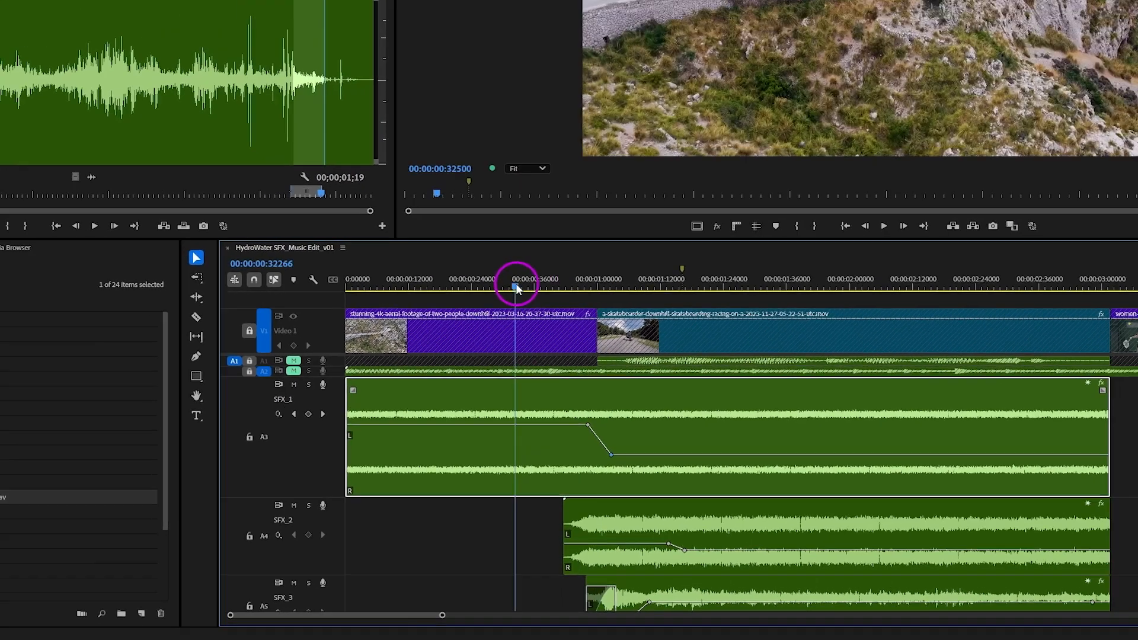
key(space)
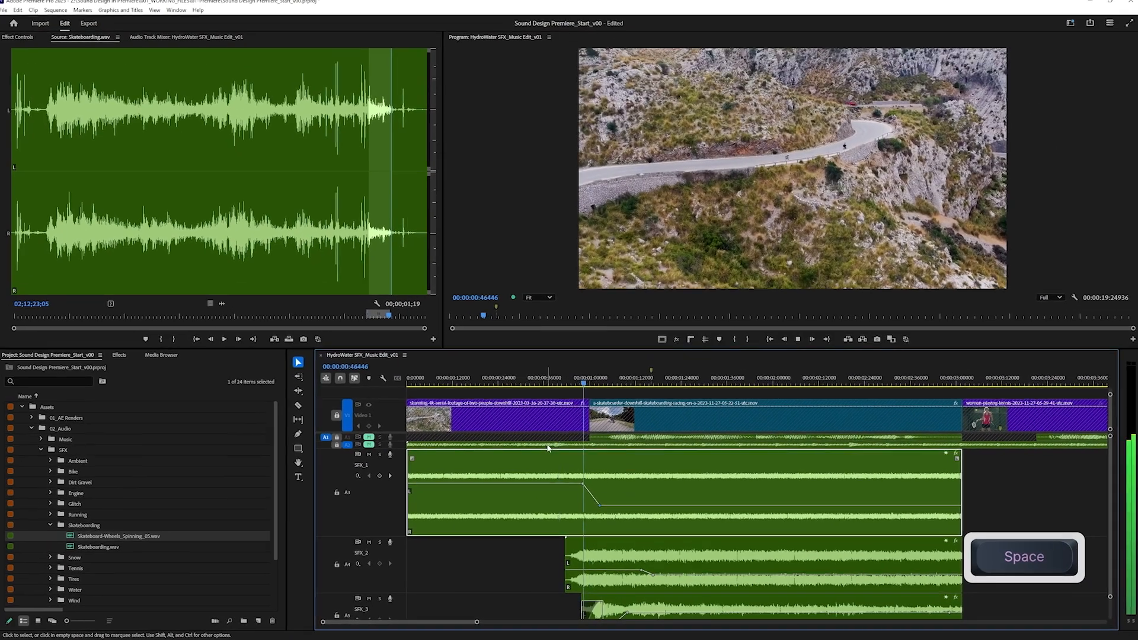
key(space)
key(space)
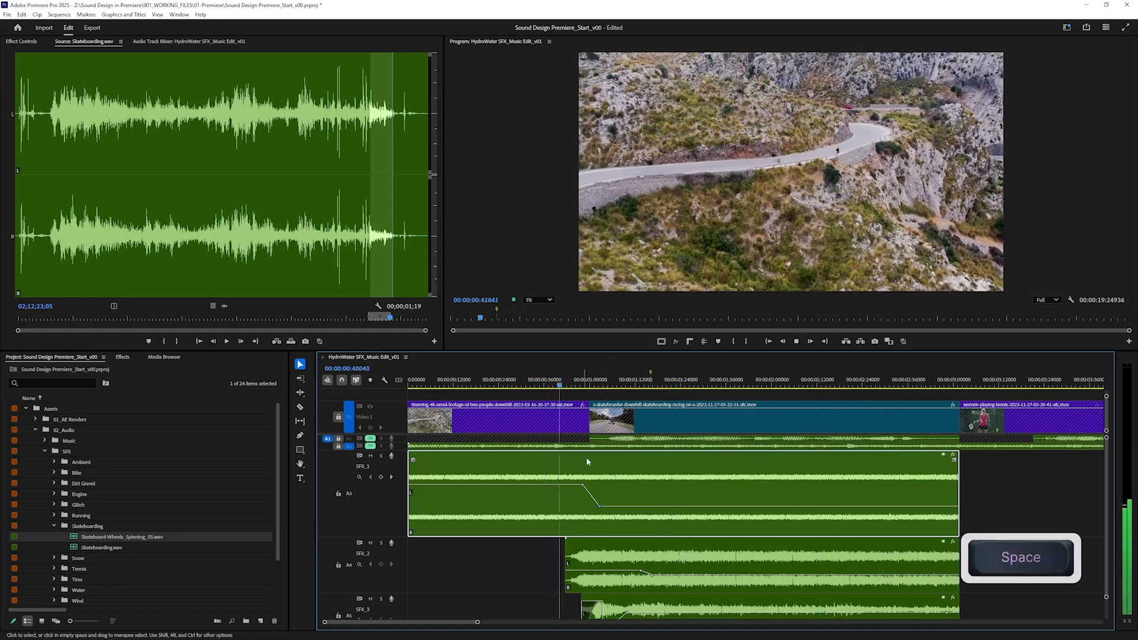
Extend the SFX_3 clip's start back to 00:00:00:43295, shift its ramp's first keyframe slightly earlier and play the mix.
scroll(513, 546, down, 2)
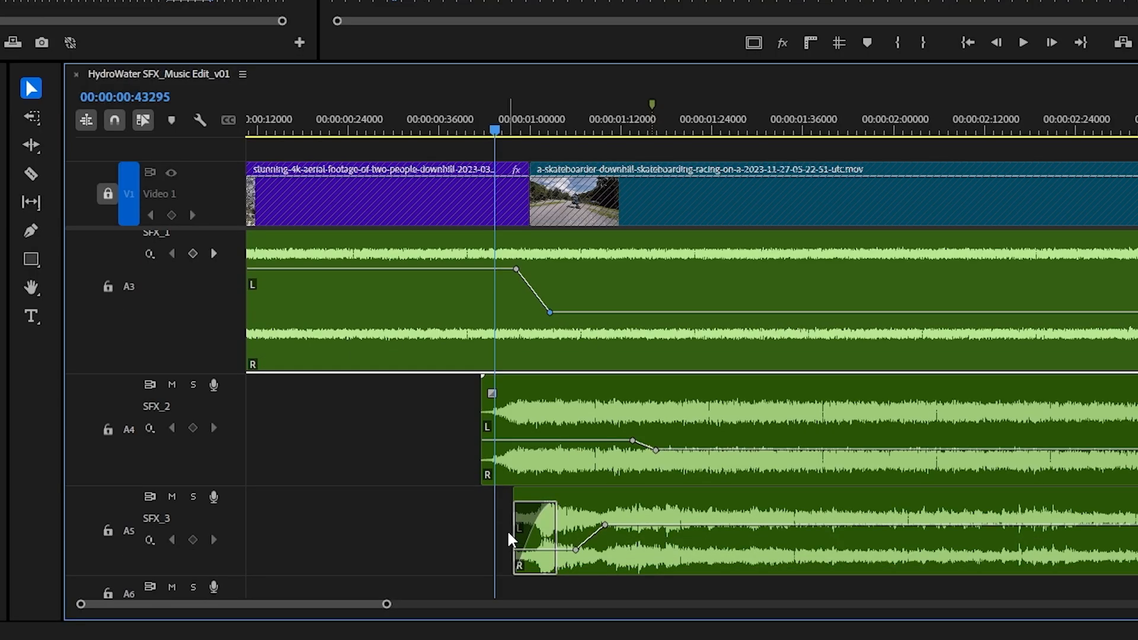
drag(514, 527, 550, 481)
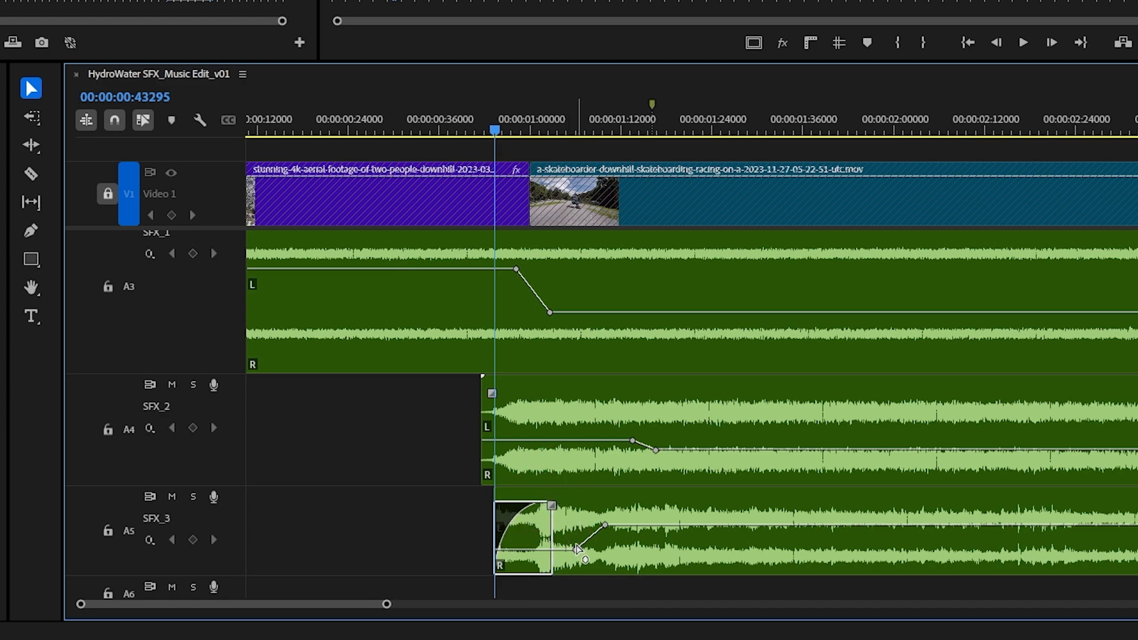
drag(575, 549, 564, 548)
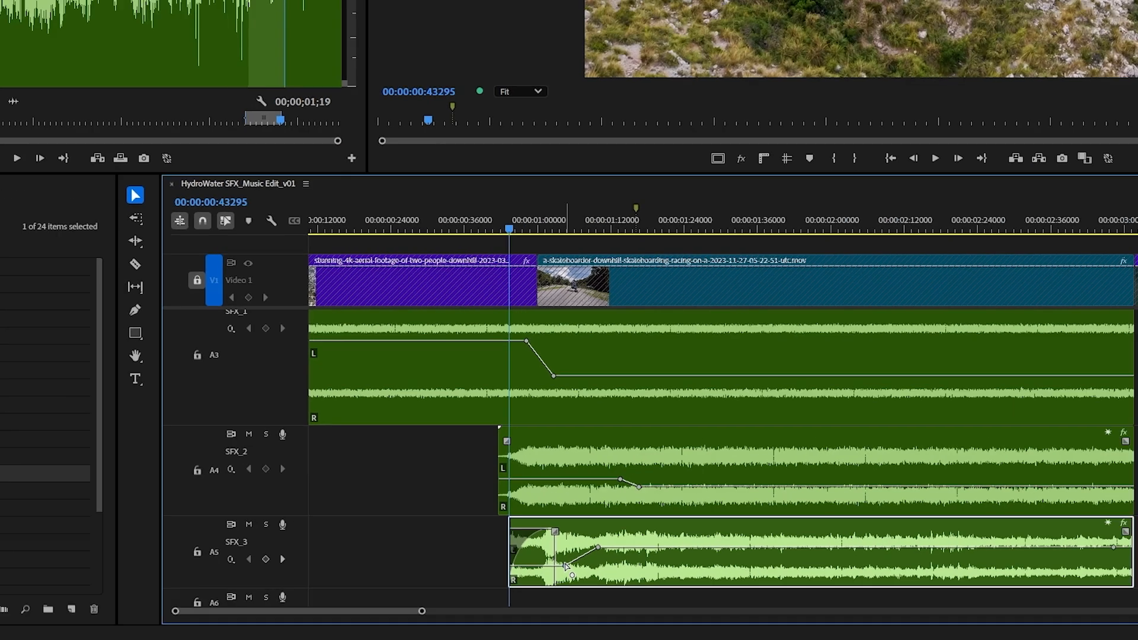
key(space)
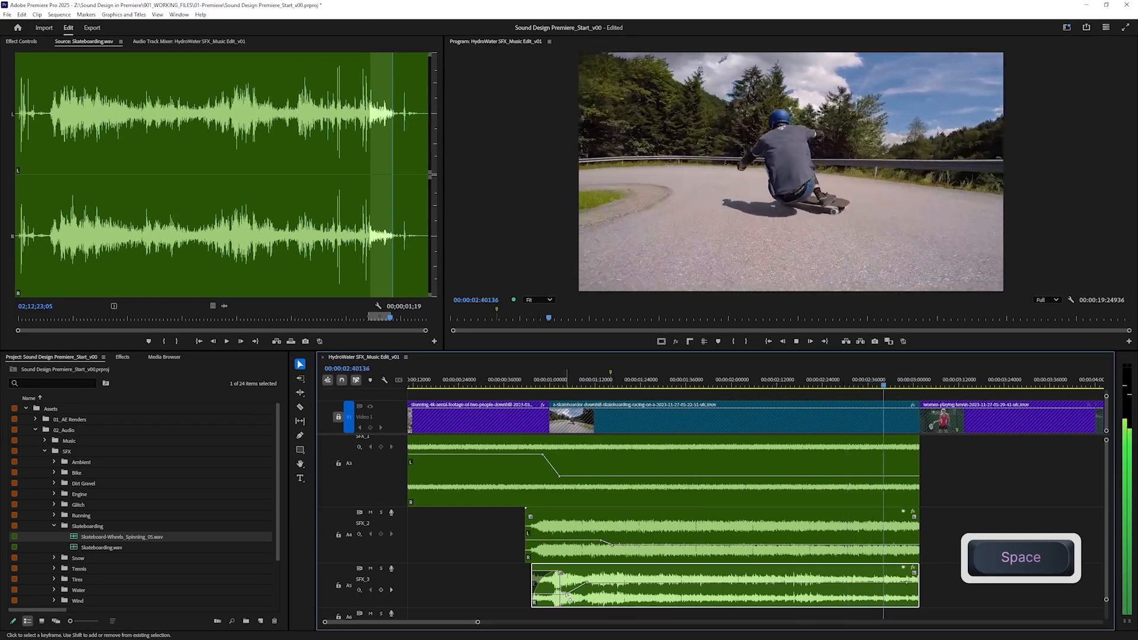
Collapse the Skateboarding folder, expand Wind and open "27158 Wind blowing to ears noise loop-full.wav" in the Source monitor.
click(54, 526)
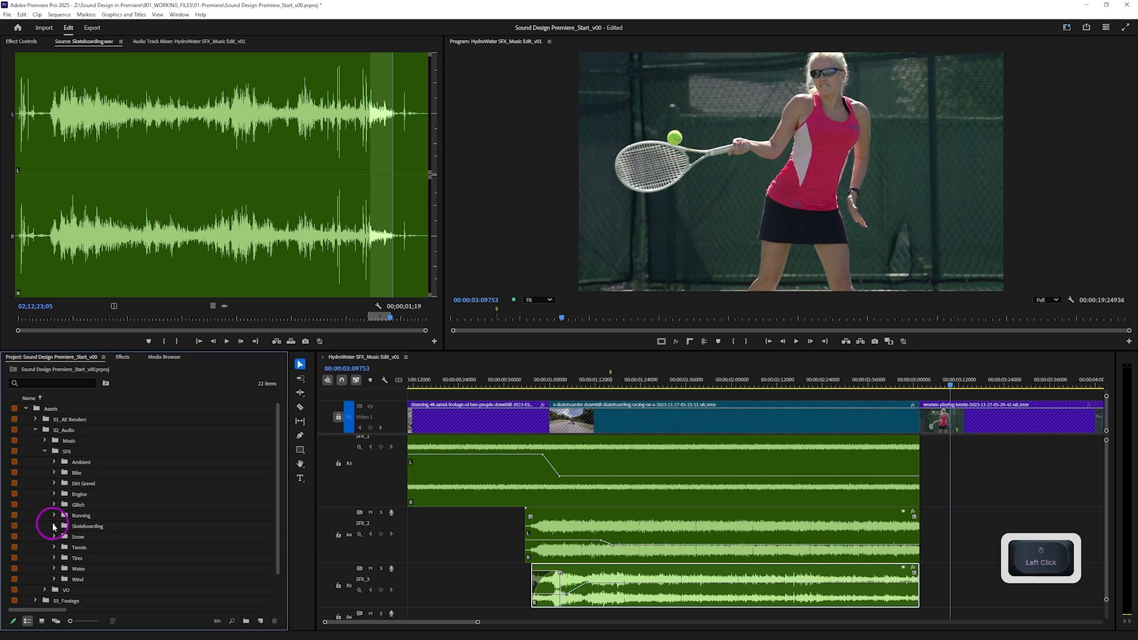
scroll(63, 560, down, 1)
click(54, 569)
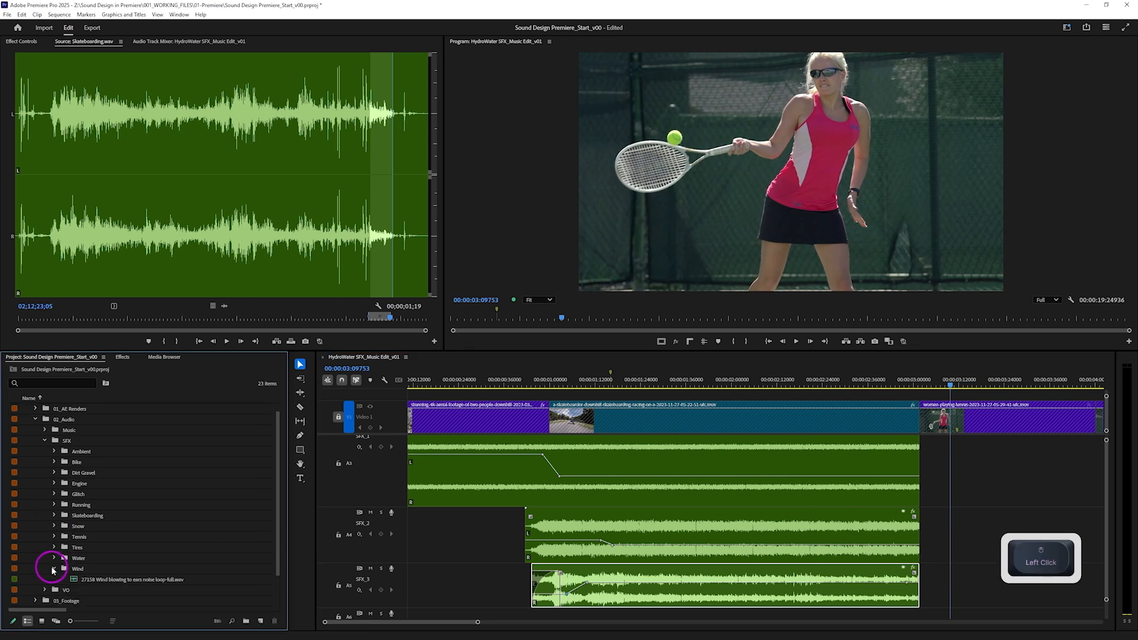
double_click(76, 581)
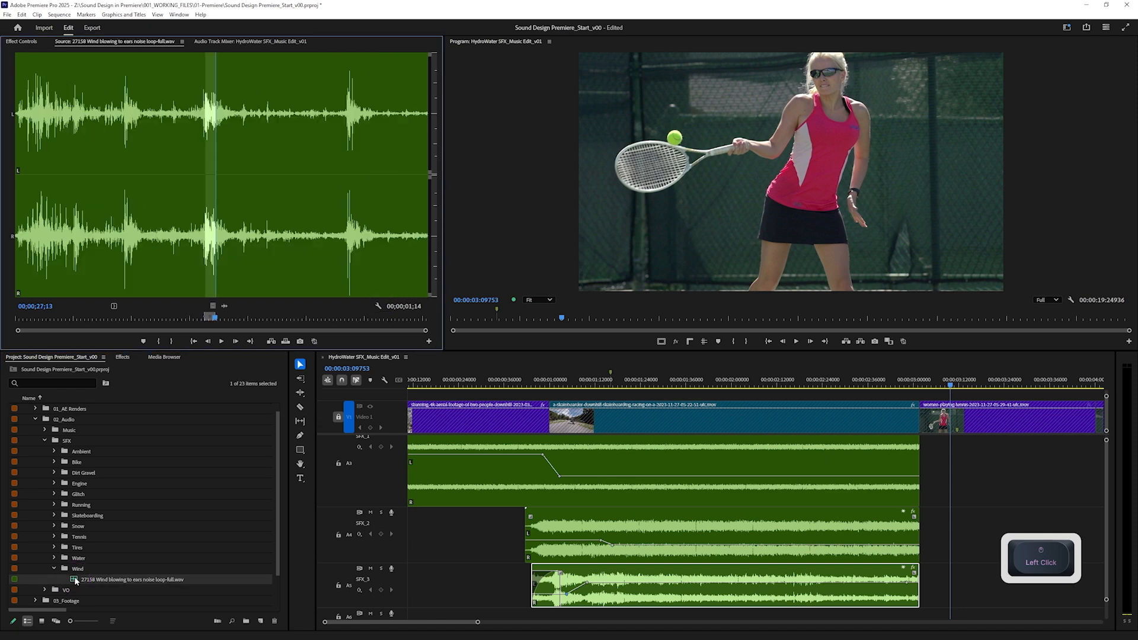
Audition the wind recording from about 00;00;13;20 and mark In at 00;00;14;24 and Out at 00;00;17;02.
drag(154, 261, 115, 262)
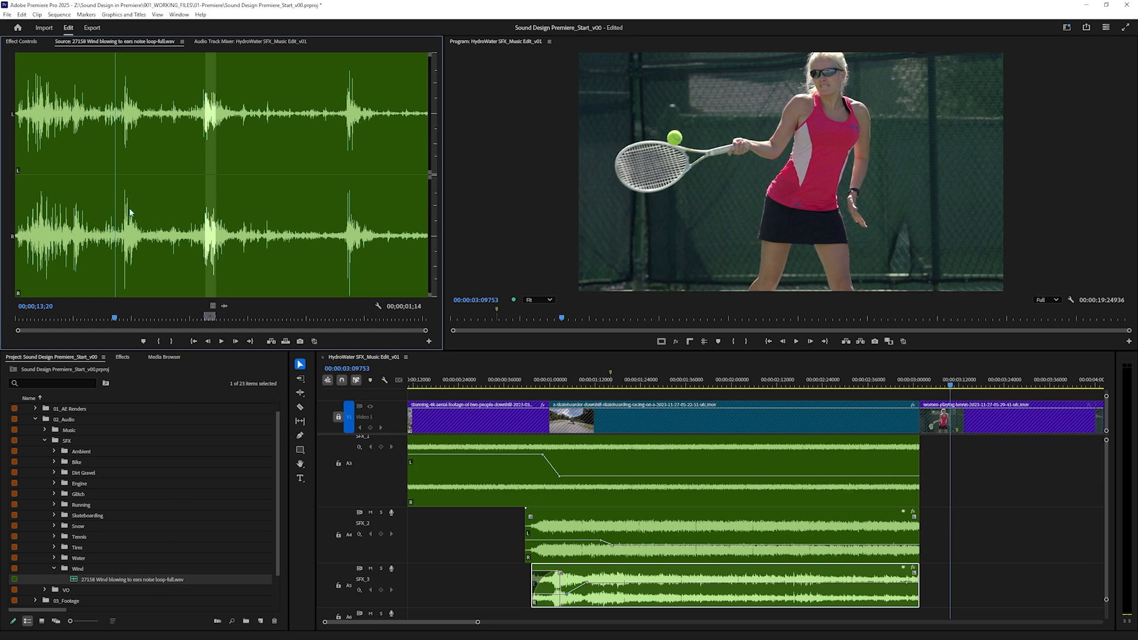
key(space)
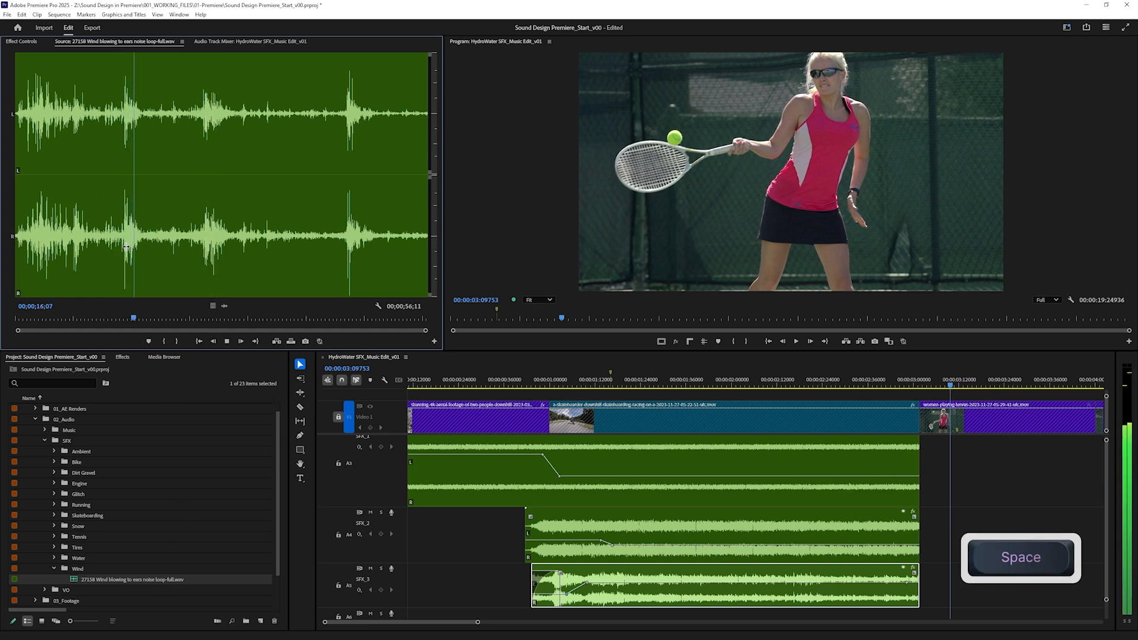
key(space)
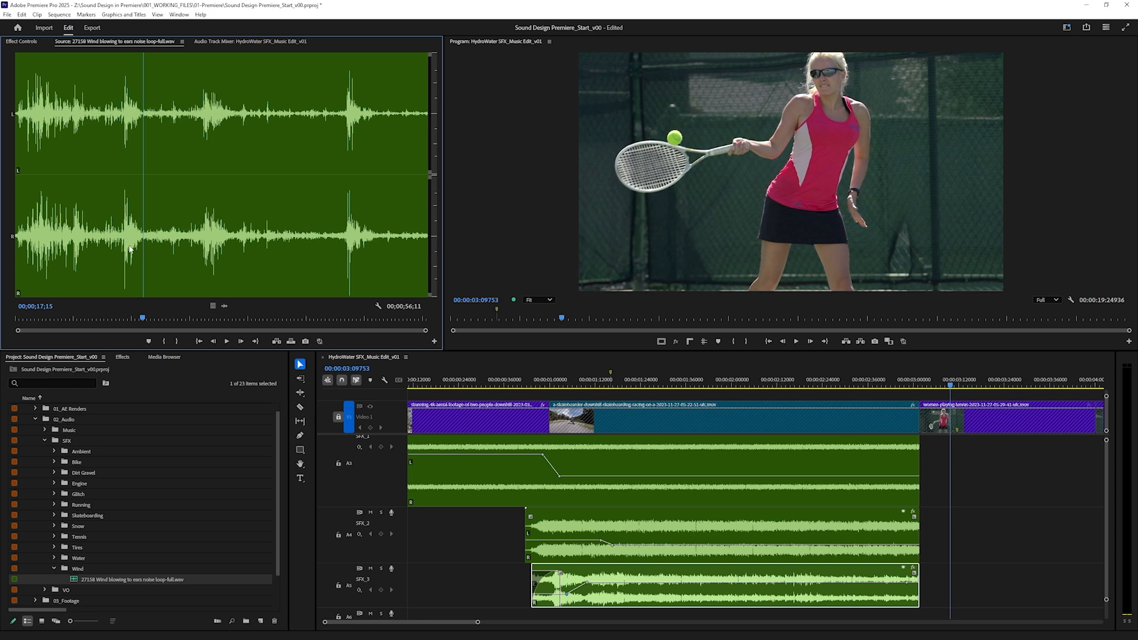
click(124, 244)
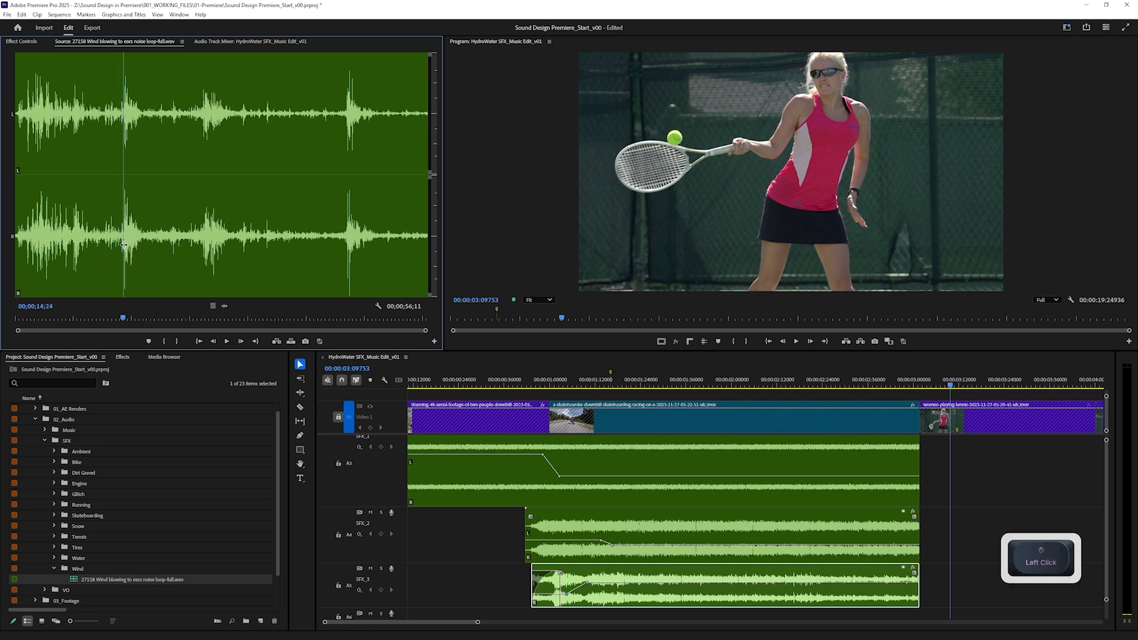
key(i)
click(140, 247)
key(o)
Place the marked wind section on SFX_4, slide it earlier so it starts before the skateboarding shot, and enlarge the track.
drag(140, 247, 574, 581)
ctrl+scroll(933, 593, down, 2)
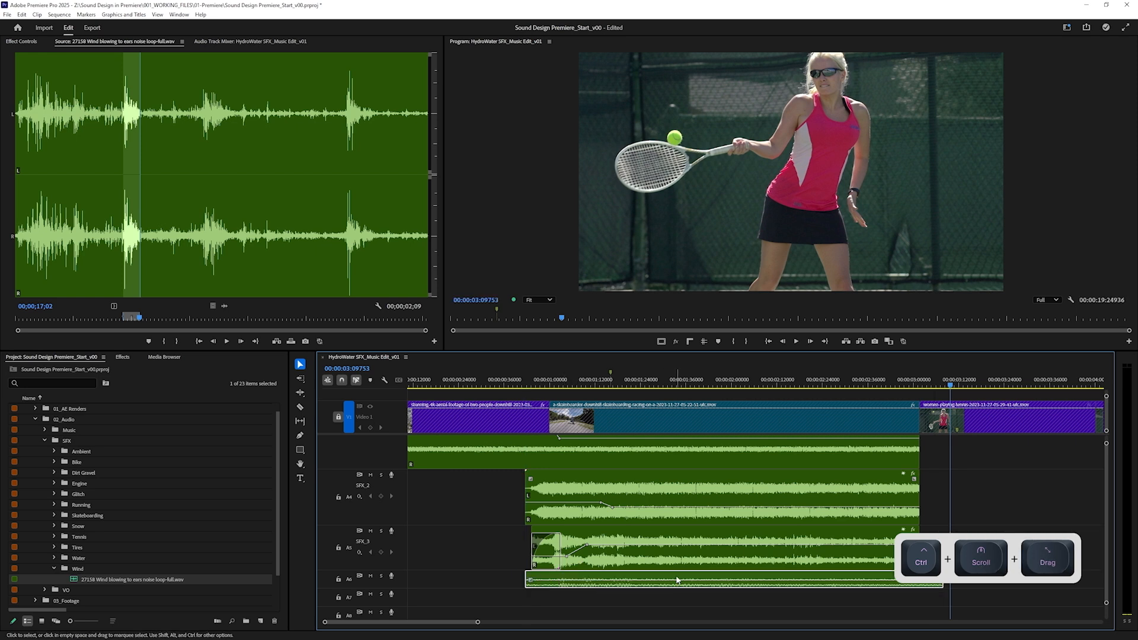
key(ctrl+z)
drag(761, 578, 725, 579)
drag(397, 587, 415, 607)
scroll(470, 593, down, 3)
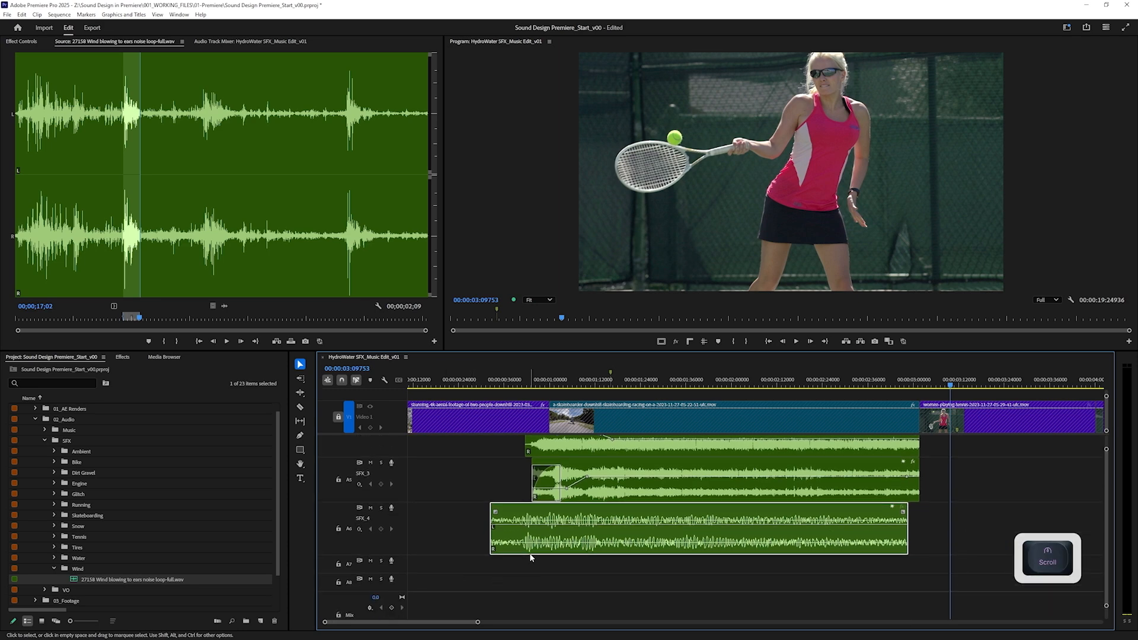
Trim the SFX_4 wind clip's start to line up with the SFX_2 clip and add a fade-in across the cut.
ctrl+scroll(530, 557, up, 3)
ctrl+alt+scroll(515, 565, up, 3)
ctrl+alt+scroll(514, 561, up, 2)
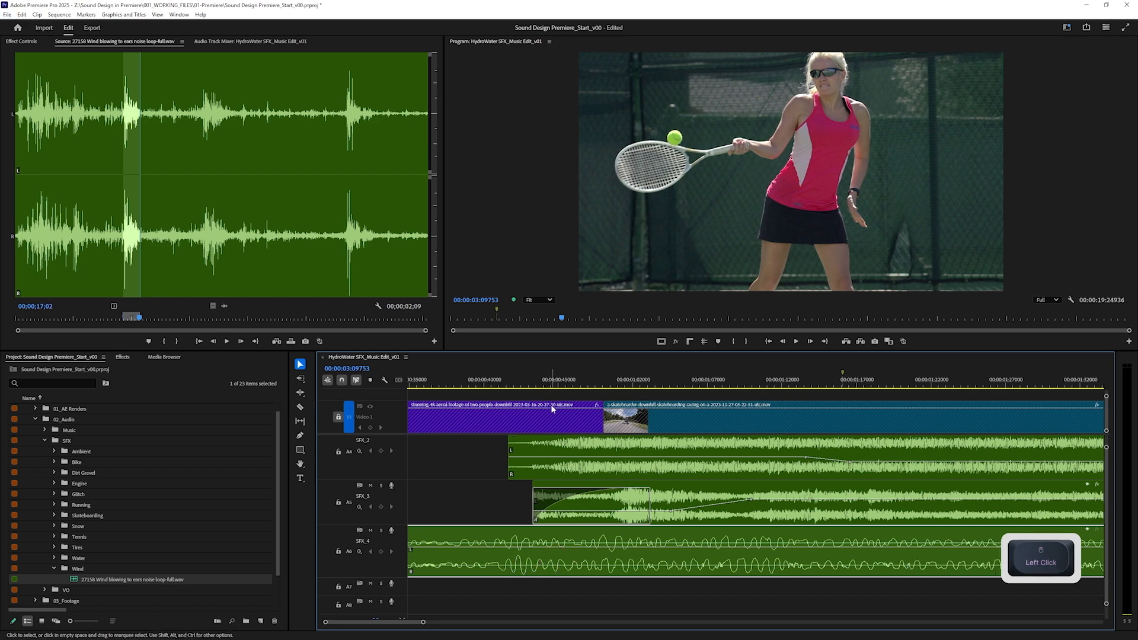
alt+scroll(543, 417, down, 1)
alt+scroll(542, 418, down, 3)
drag(533, 386, 511, 385)
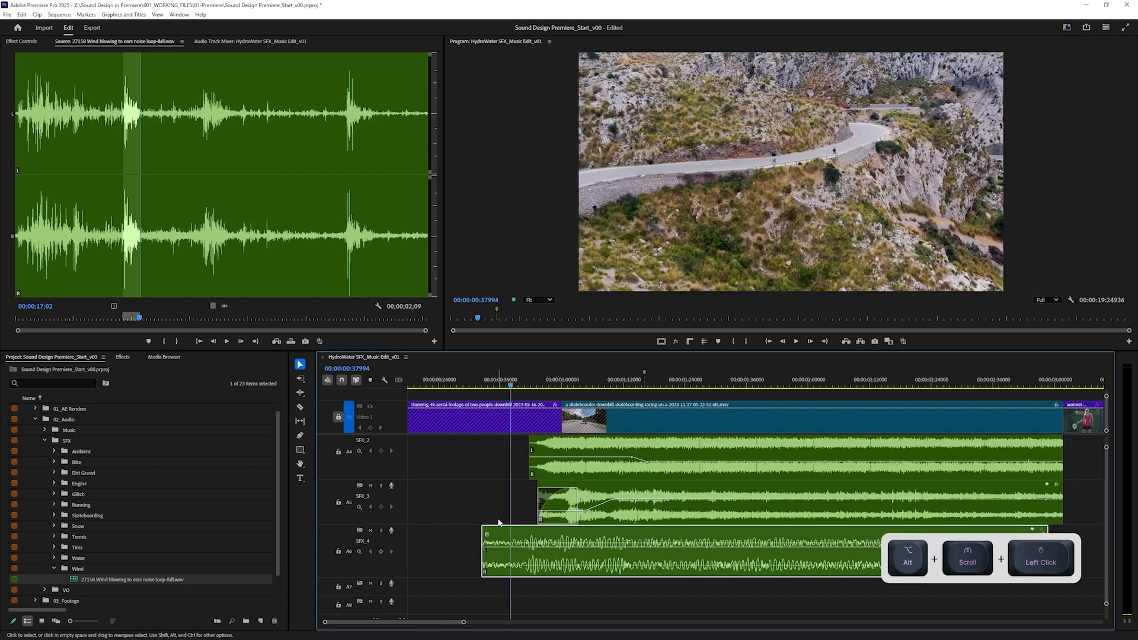
drag(485, 531, 567, 537)
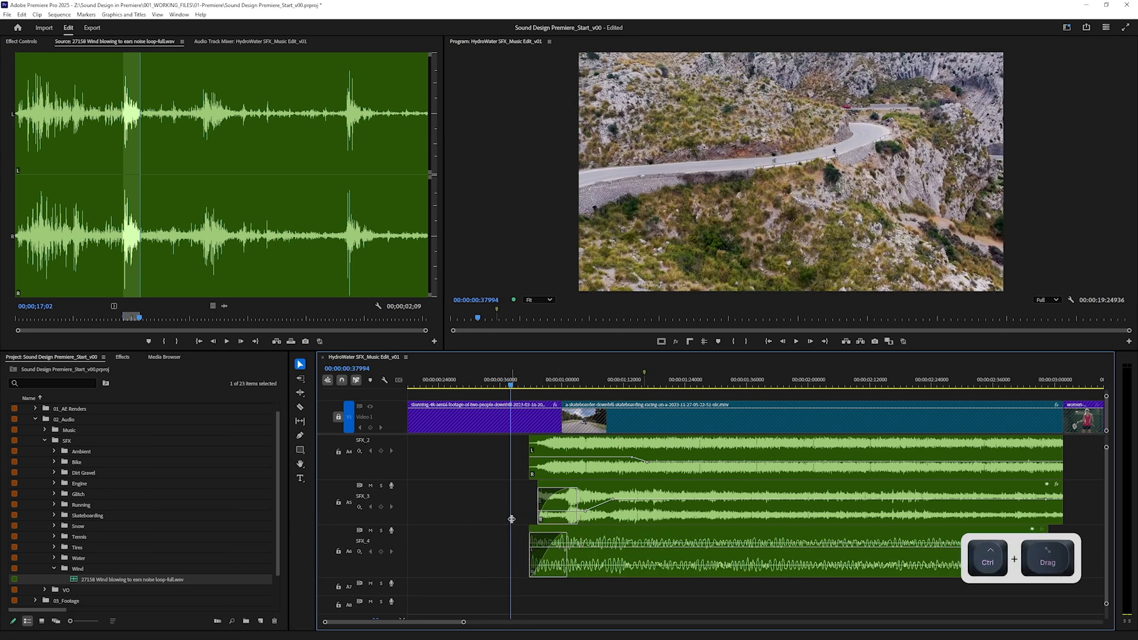
Extend the SFX_4 wind clip's end to about the end of the skateboarding shot and play the mix from 00:00:00:37994.
key(ctrl)
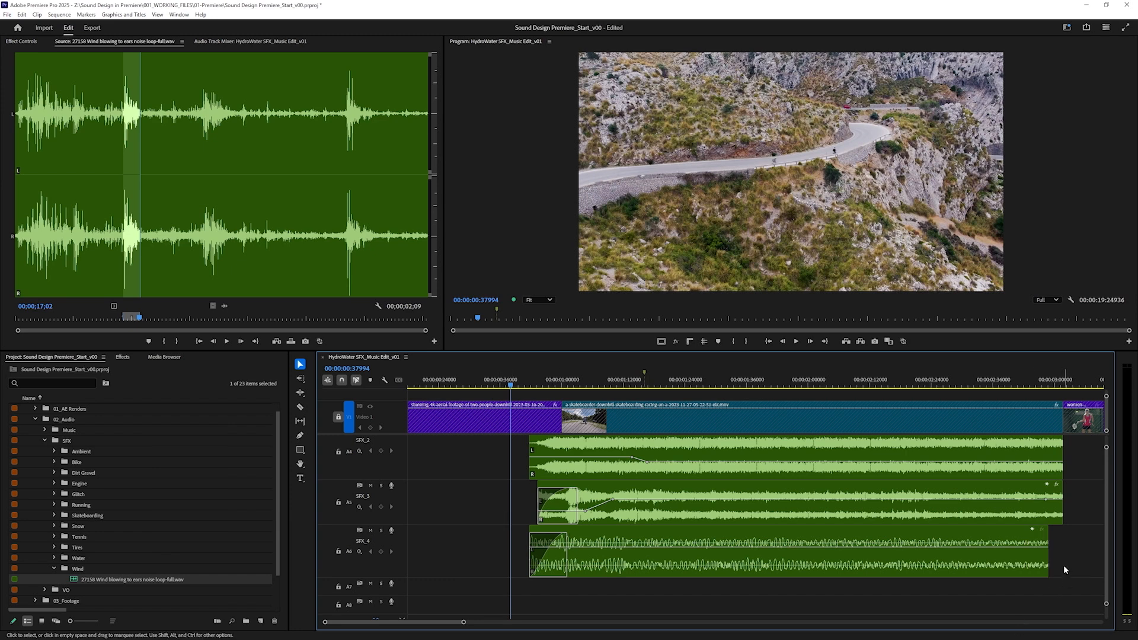
key(ctrl)
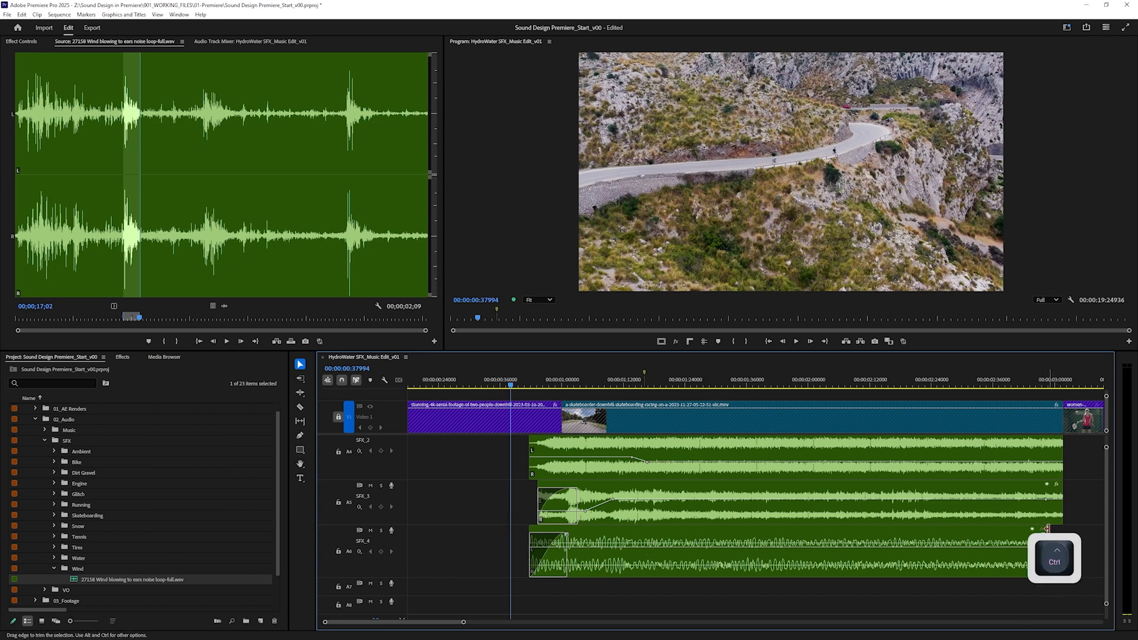
ctrl+click(1049, 530)
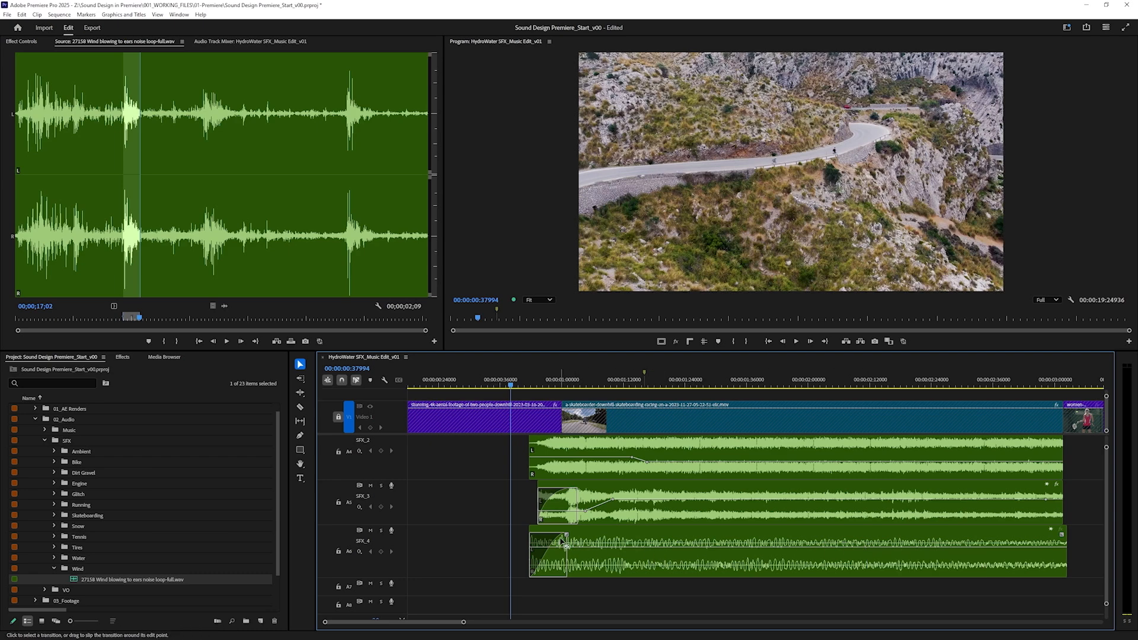
key(space)
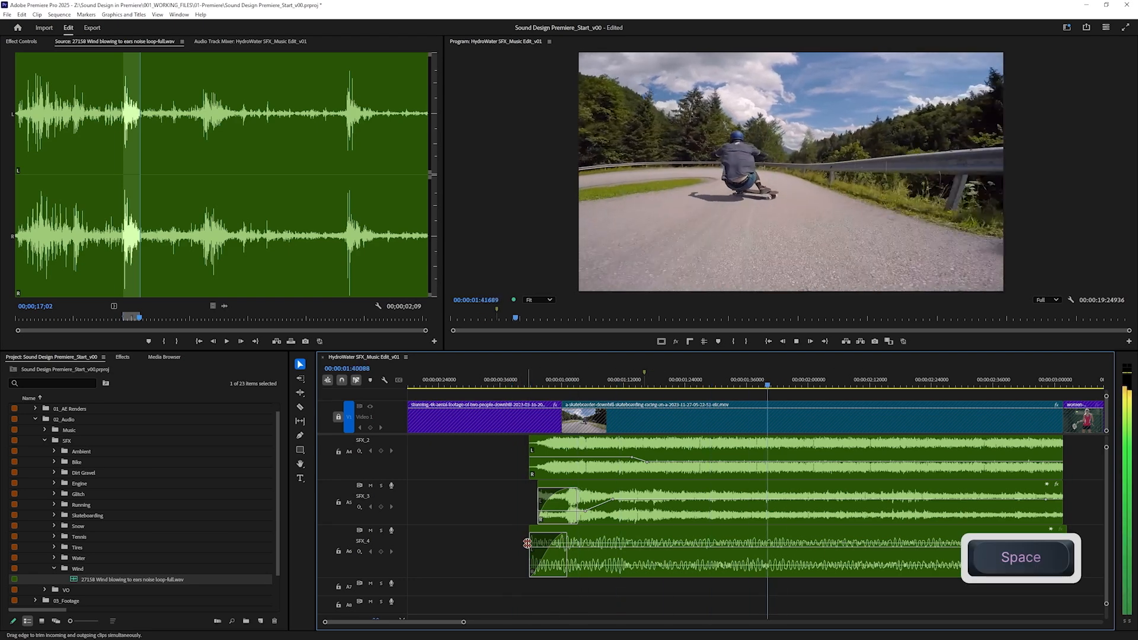
key(space)
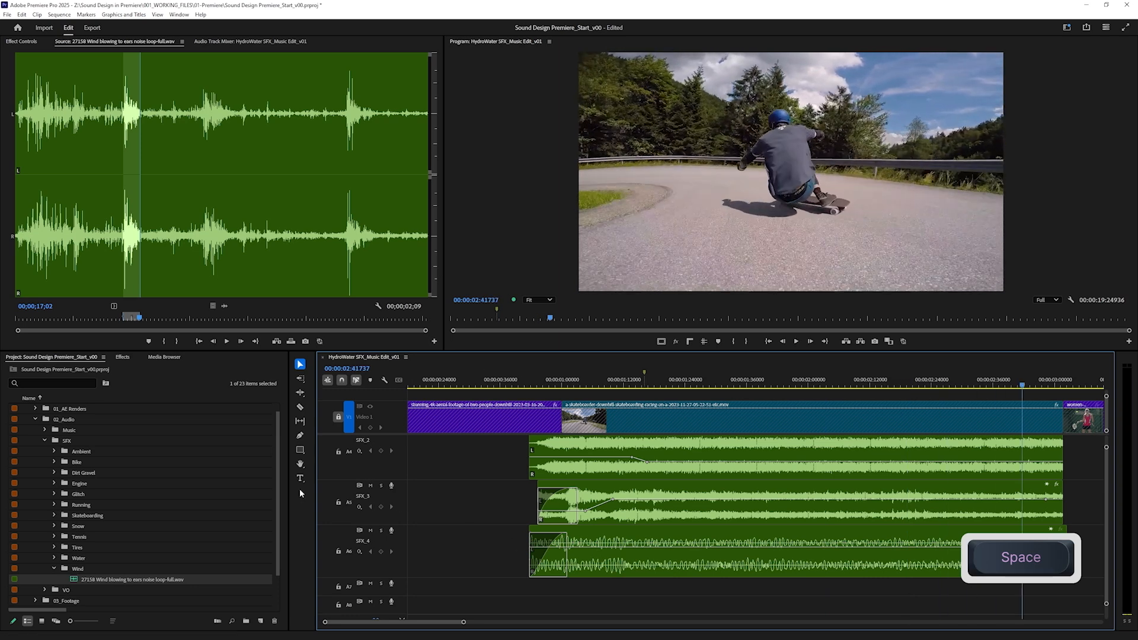
Find the TDR Nova effect by searching for "nova" and apply it to the SFX_4 wind clip.
click(122, 358)
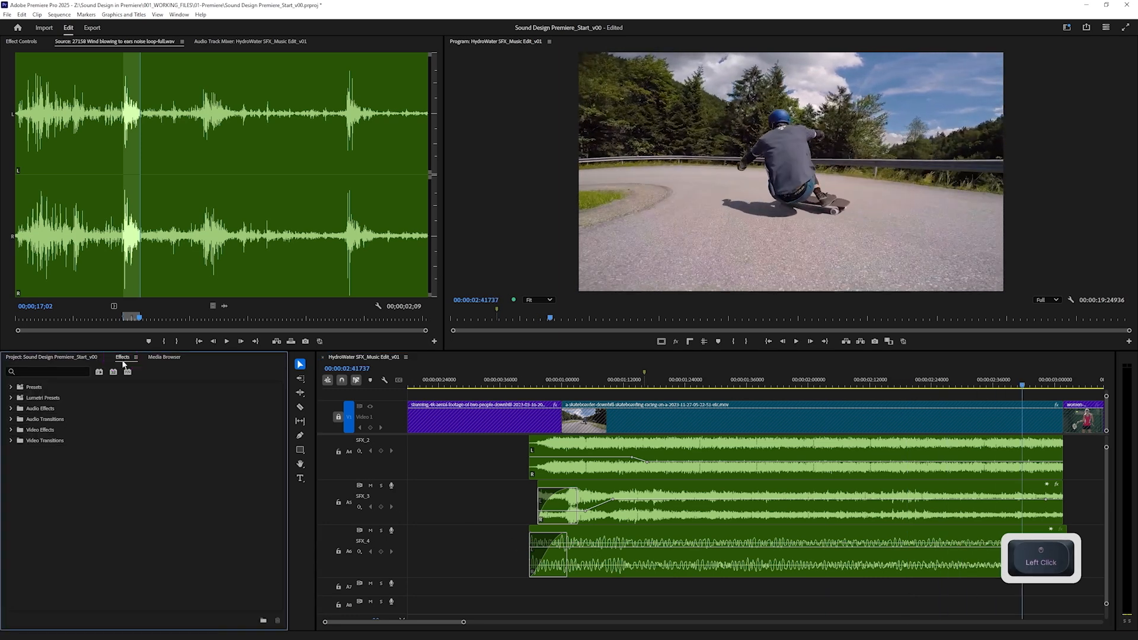
click(678, 567)
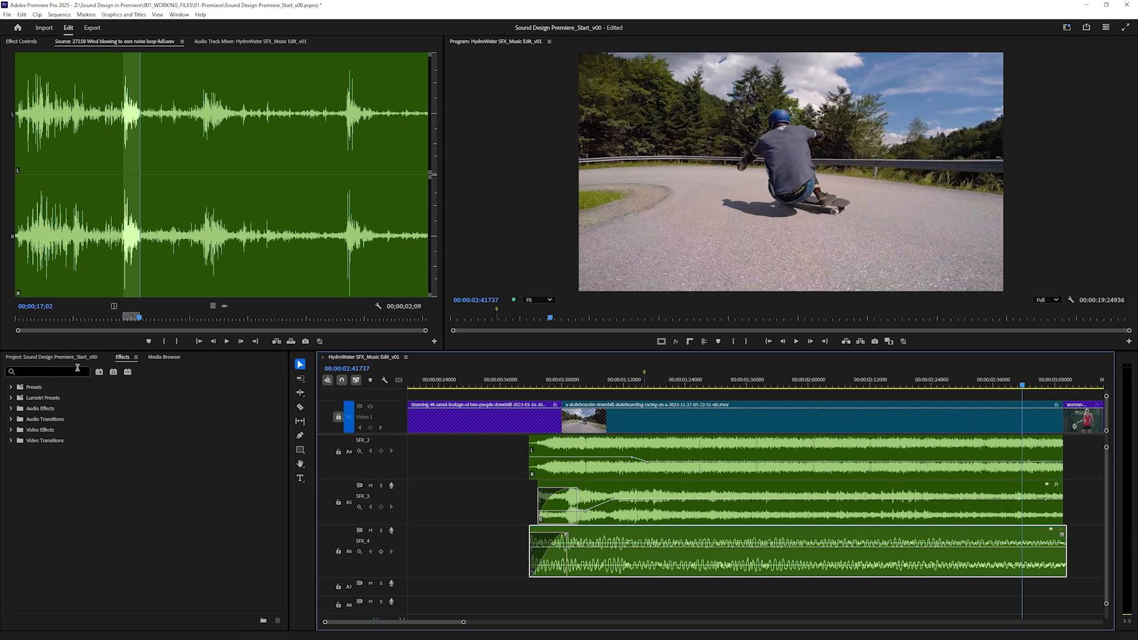
click(78, 369)
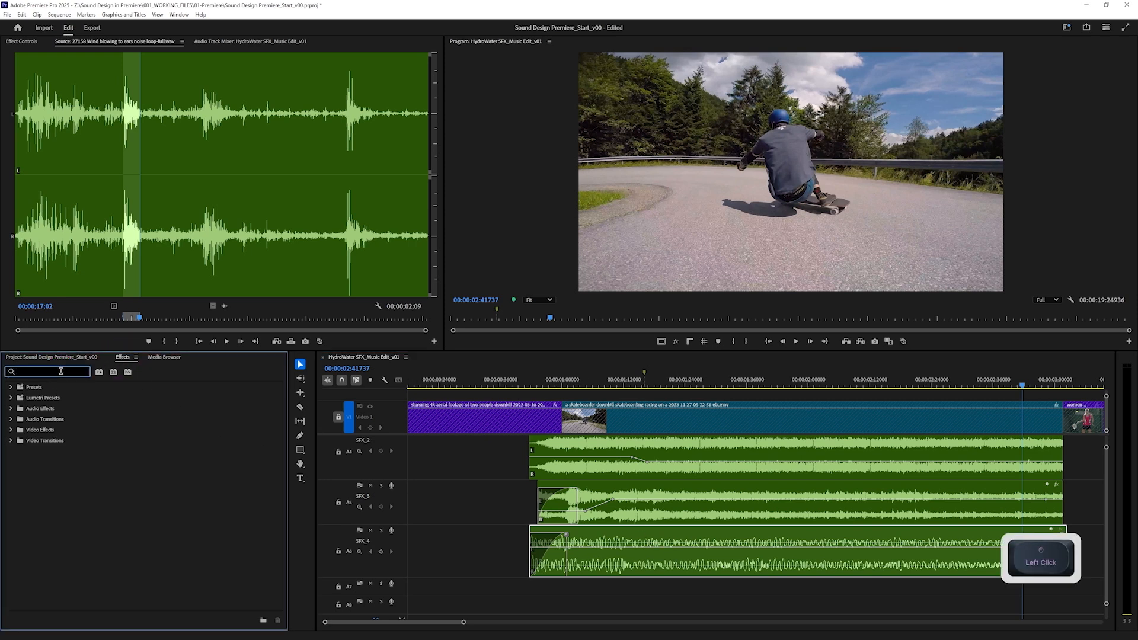
text(nova)
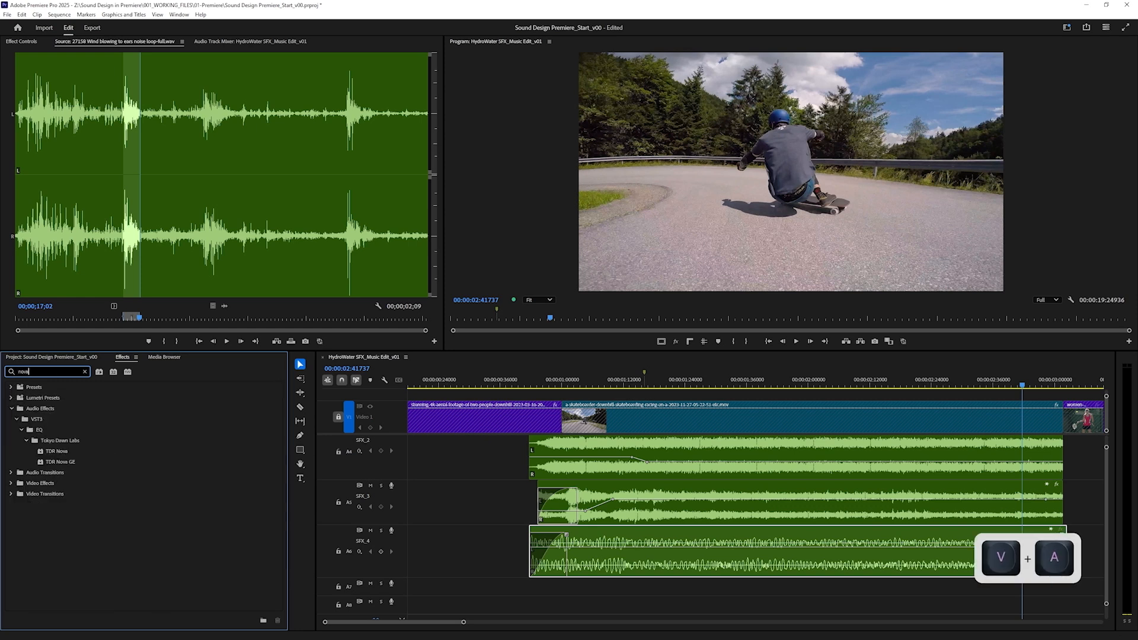
click(53, 452)
drag(52, 452, 626, 553)
click(610, 542)
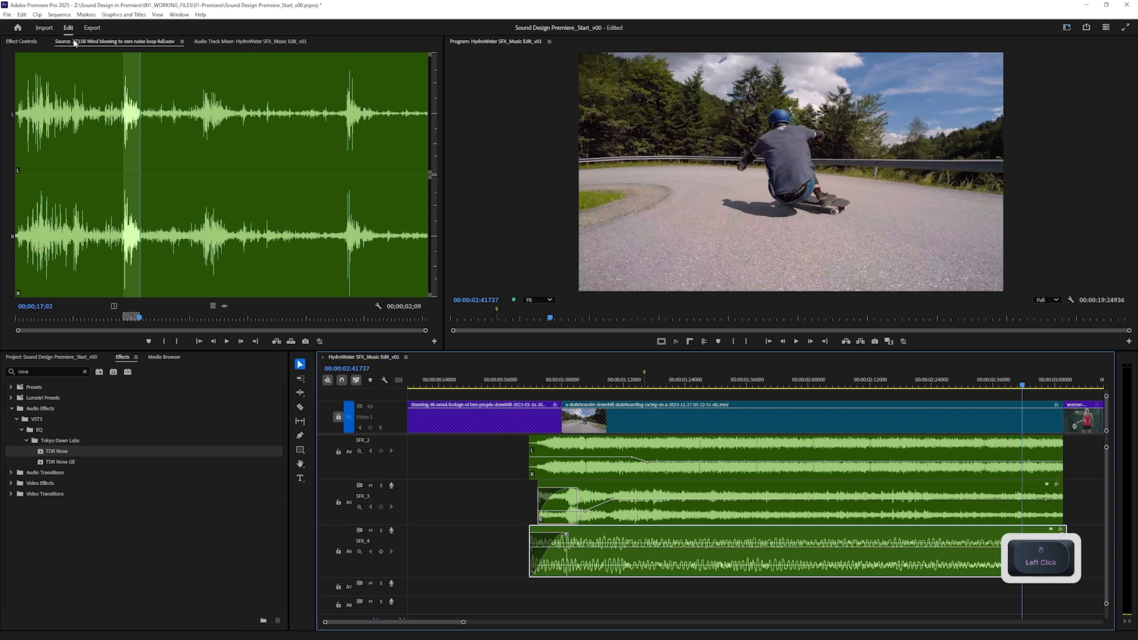
Open the wind clip's TDR Nova custom setup editor and move its window clear of the effect settings.
click(23, 42)
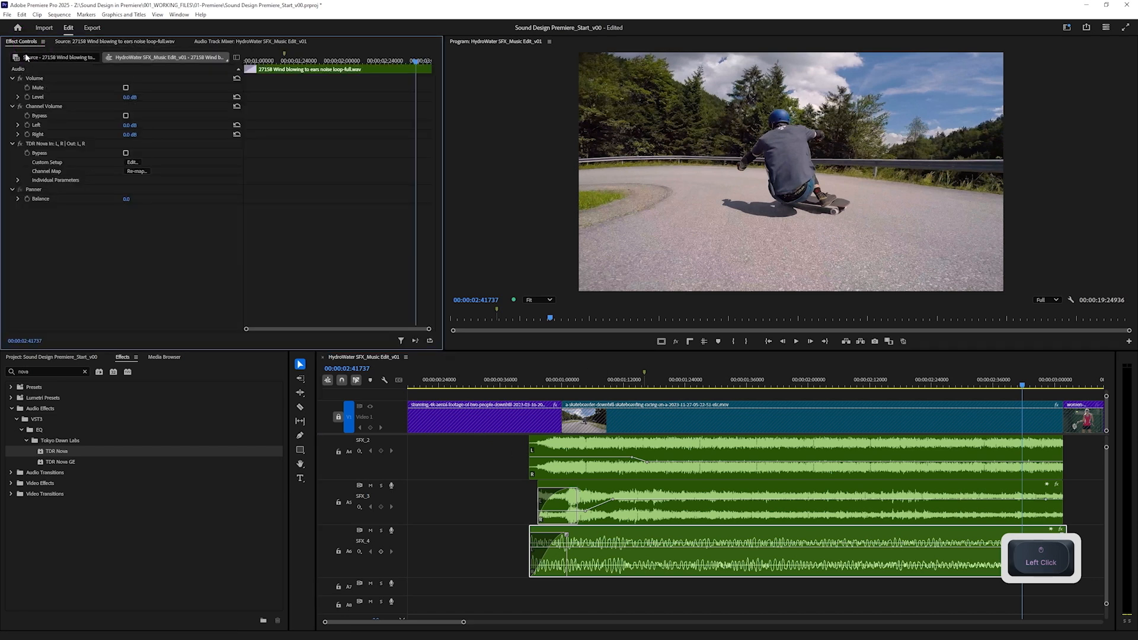
click(132, 162)
drag(480, 172, 468, 134)
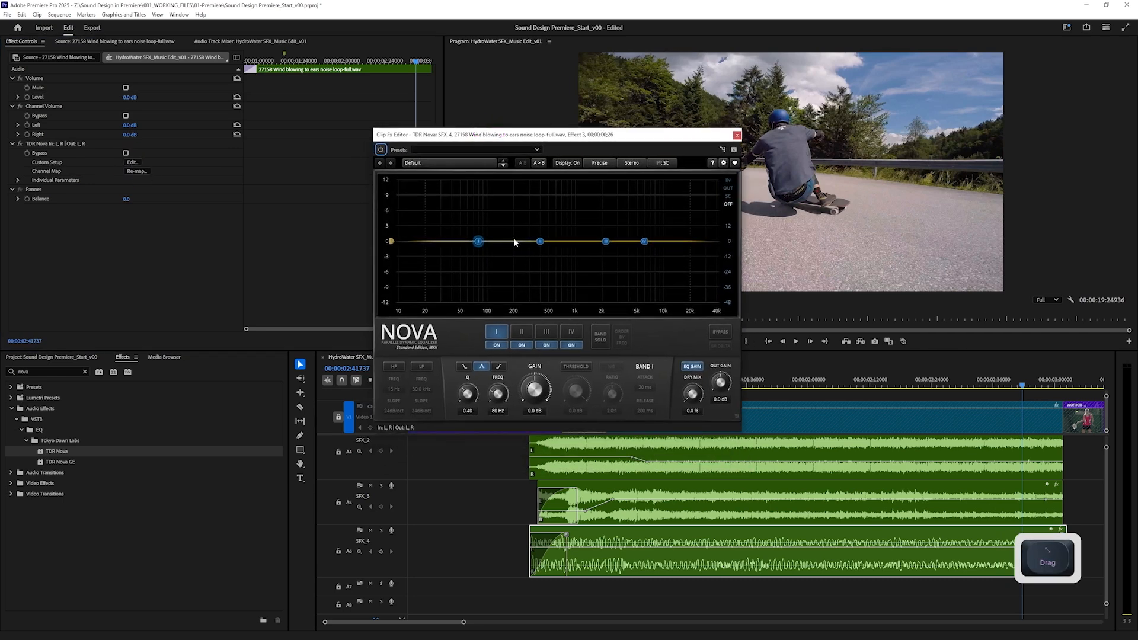
Try the Parametric Equalizer on the SFX_4 wind clip, view its editor and delete the effect.
click(46, 372)
text(para)
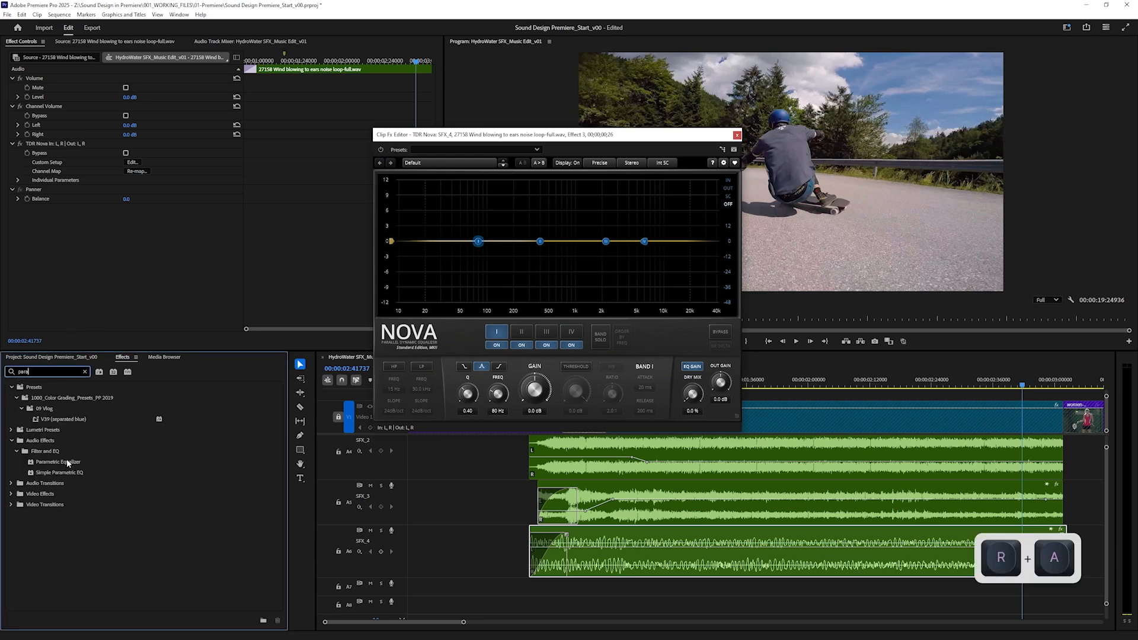
drag(68, 463, 89, 248)
click(133, 208)
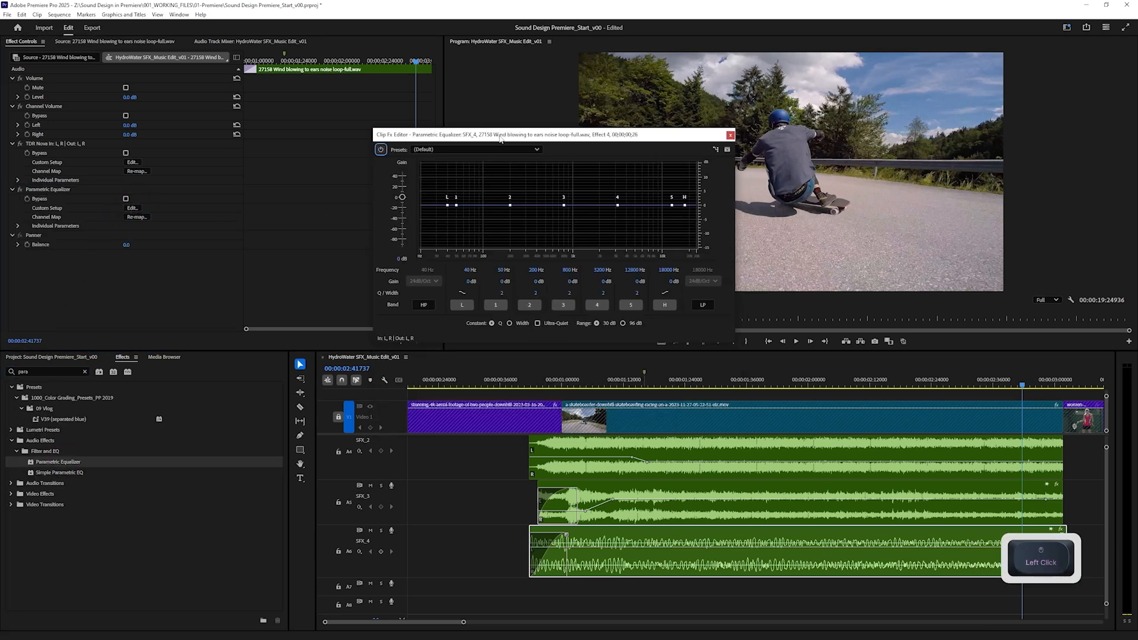
drag(502, 134, 636, 116)
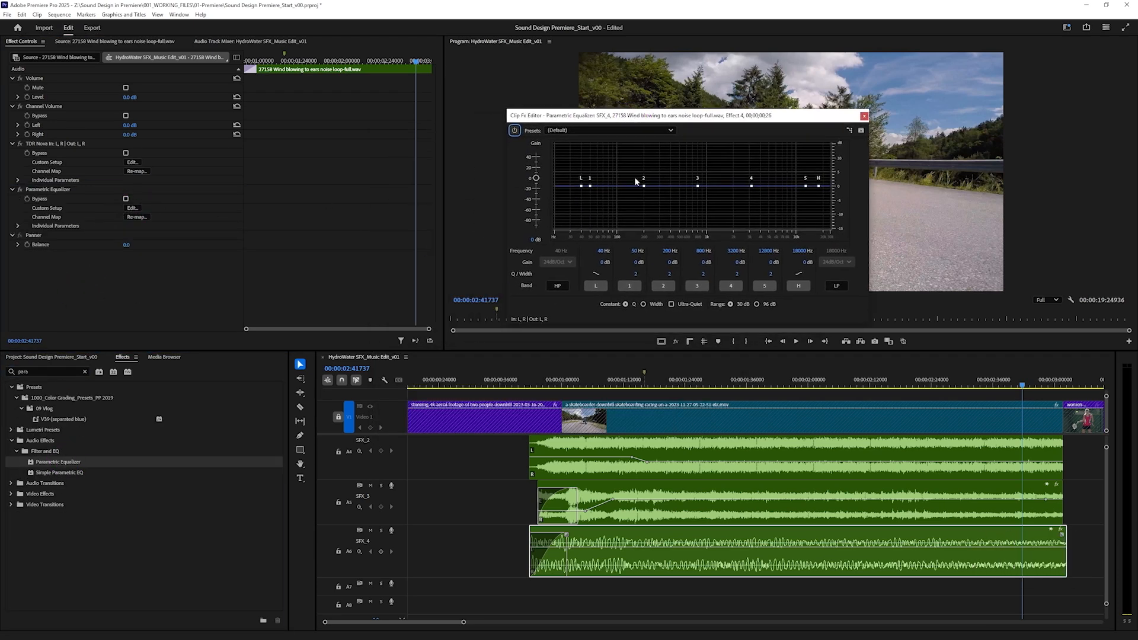
click(864, 116)
click(63, 189)
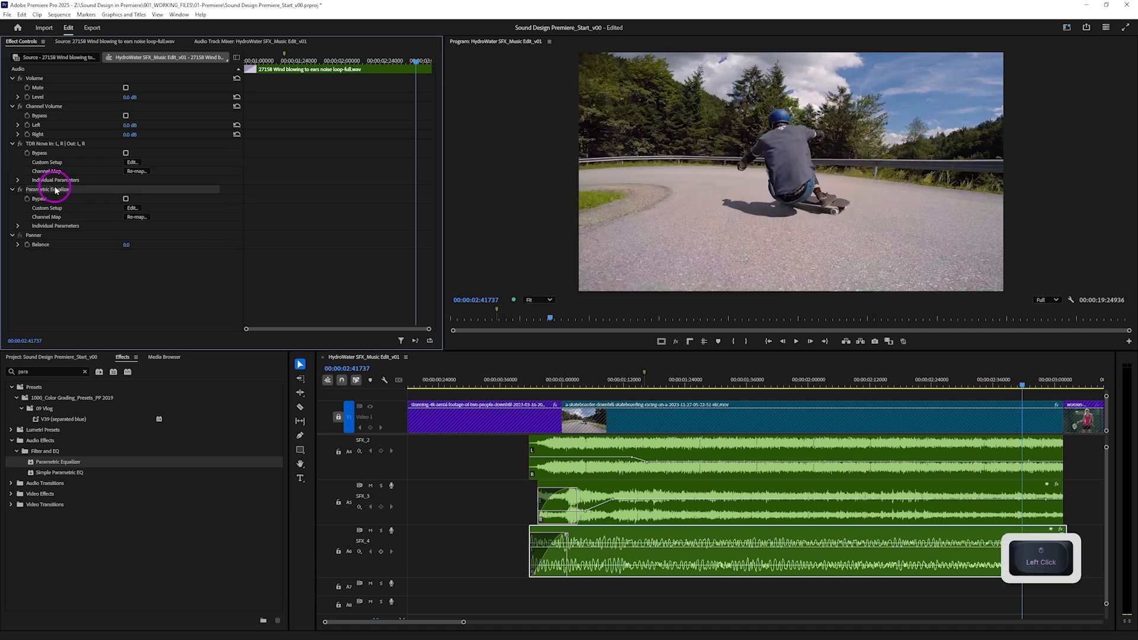
key(Delete)
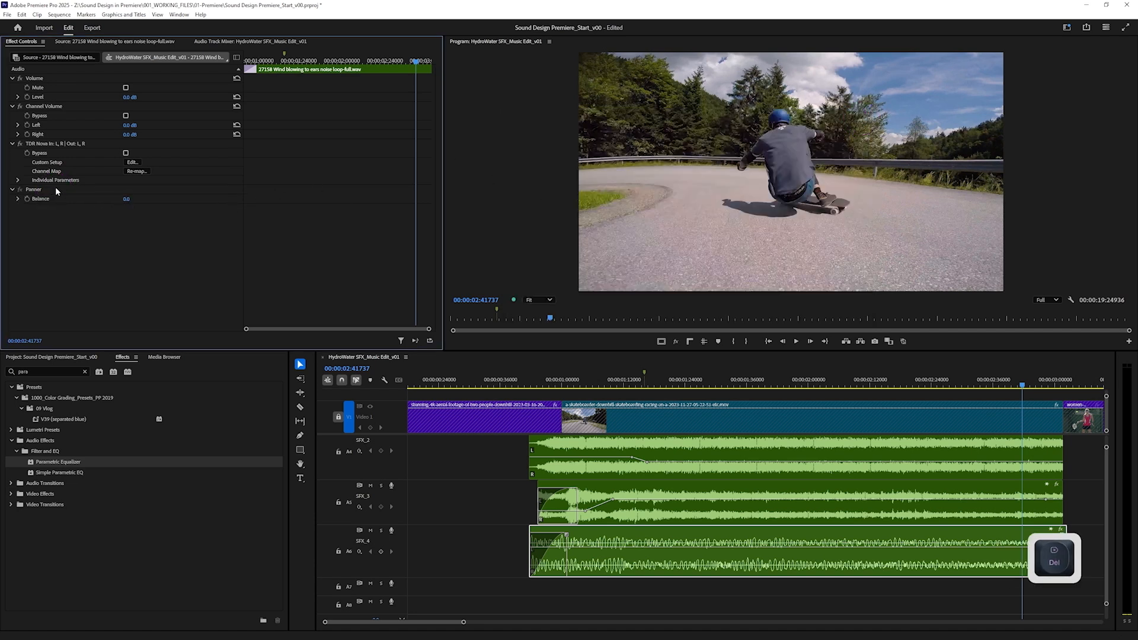
Reopen the TDR Nova editor for the SFX_4 wind clip and reposition its window.
click(132, 162)
drag(435, 171, 444, 115)
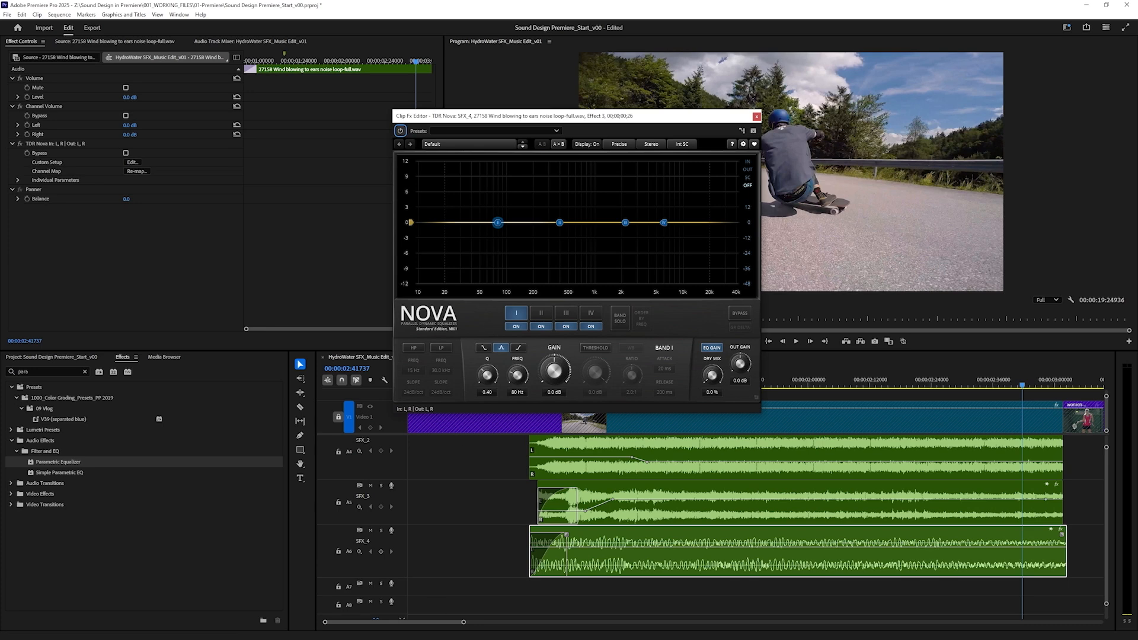
Switch to the Firefox browser and review the TDR Nova page's description and free download options.
key(alt+Tab)
click(514, 326)
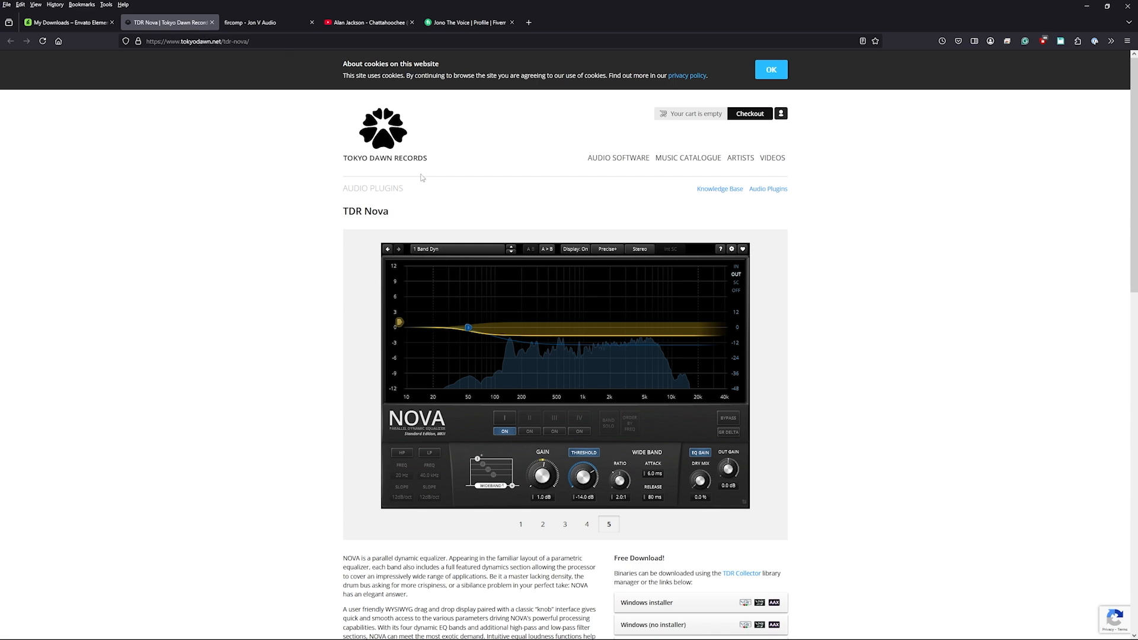
drag(386, 214, 340, 210)
click(341, 211)
scroll(337, 216, down, 4)
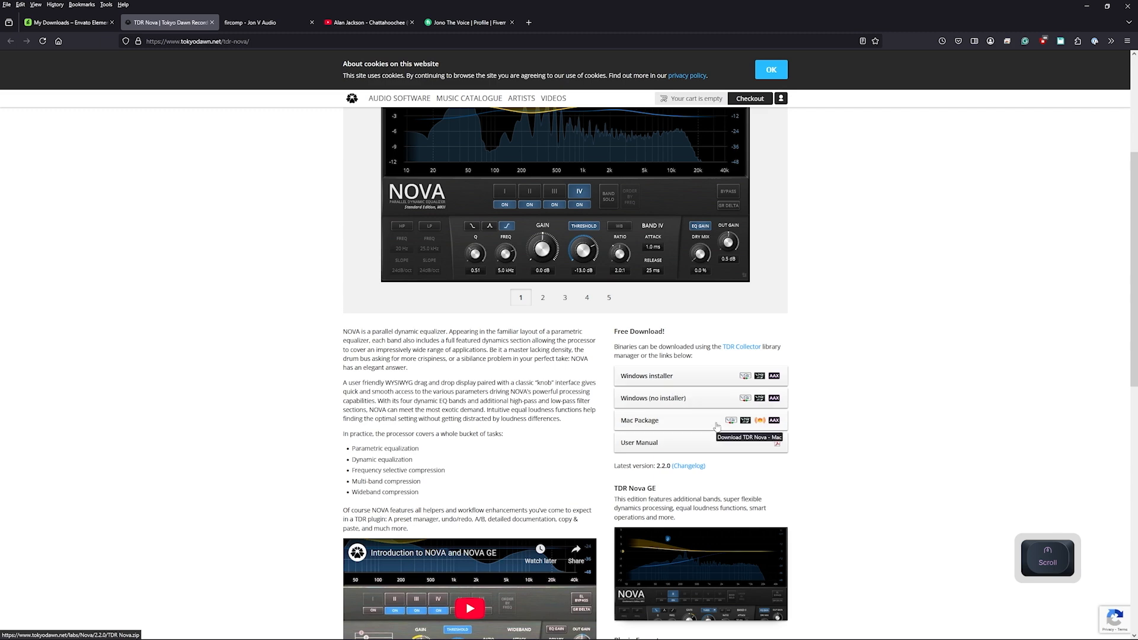
scroll(283, 259, up, 3)
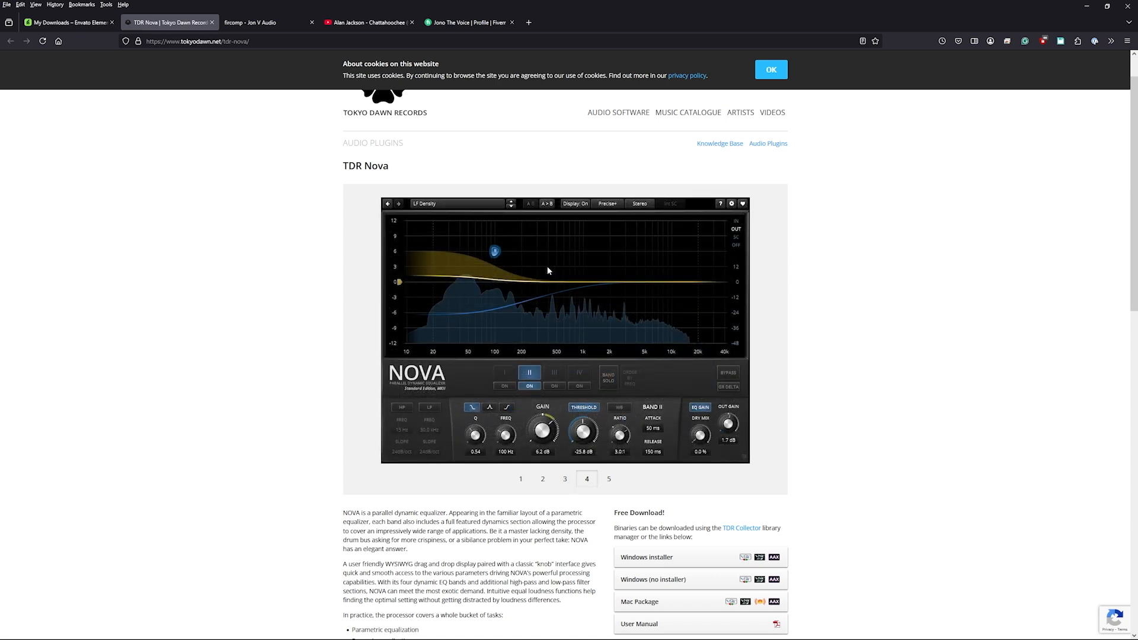
Review the fircomp compressor page's description and features, and return to the TDR Nova page.
click(265, 23)
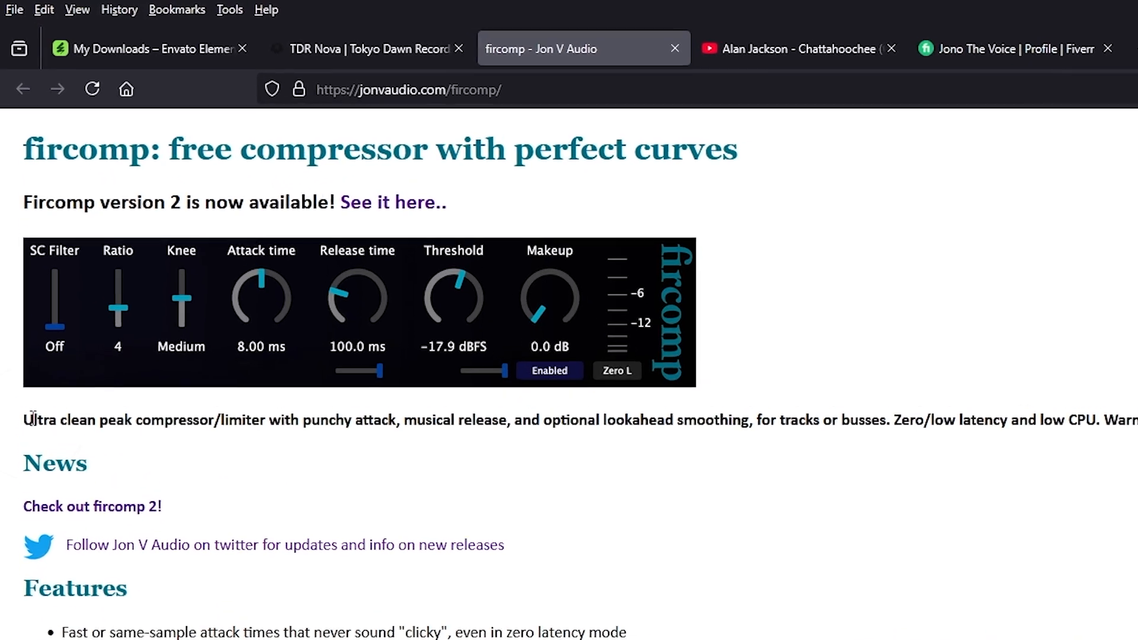
drag(15, 195, 53, 196)
click(167, 432)
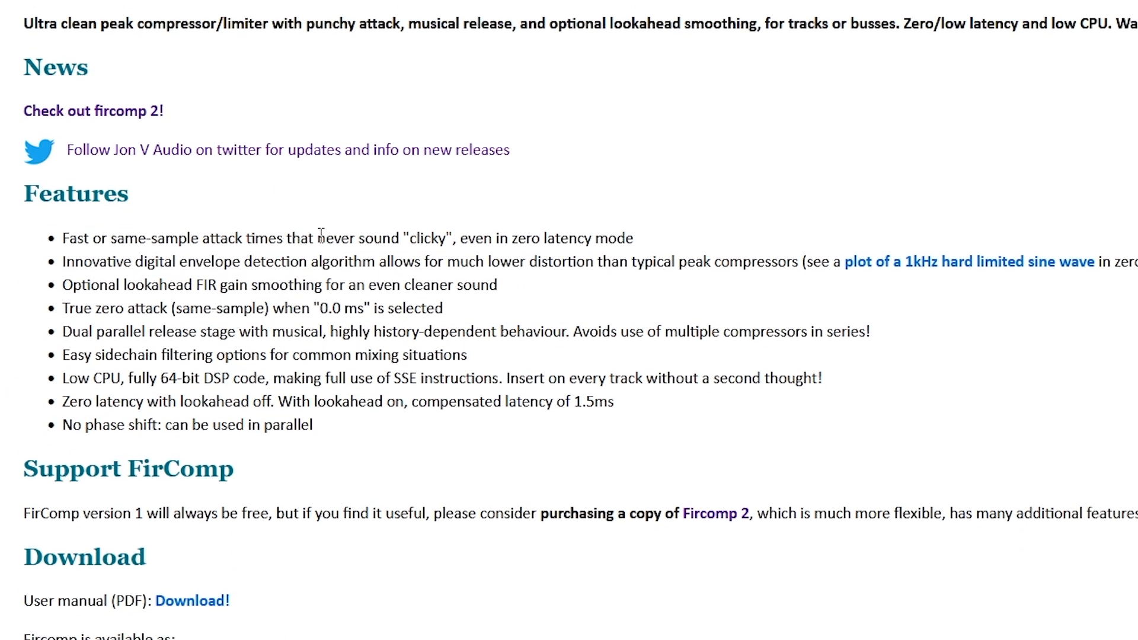
drag(318, 637, 433, 638)
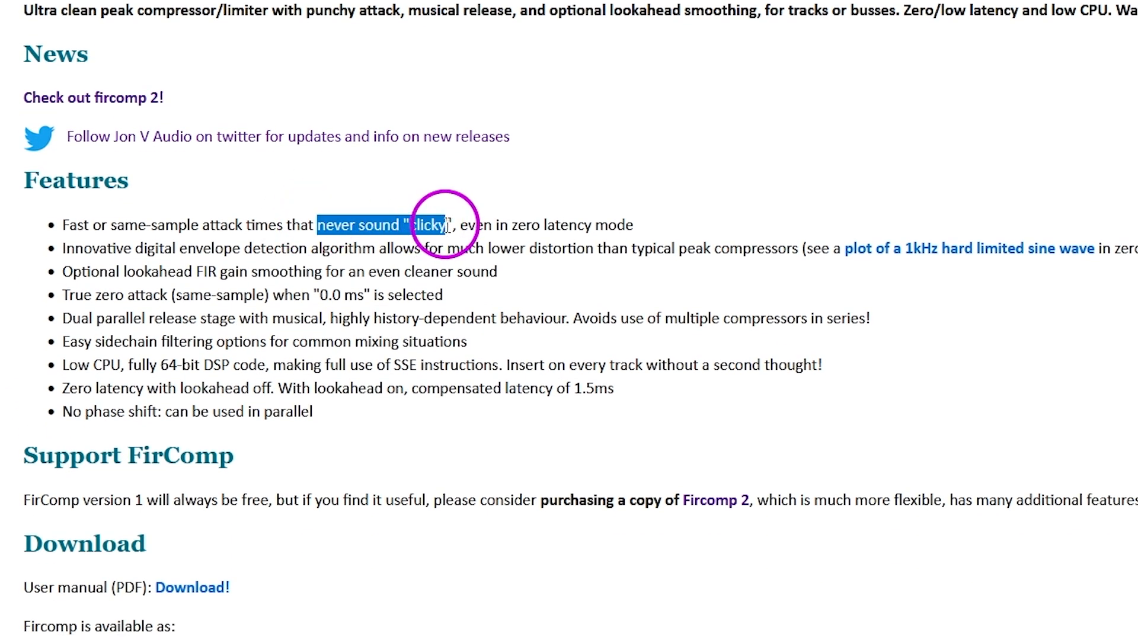
click(502, 217)
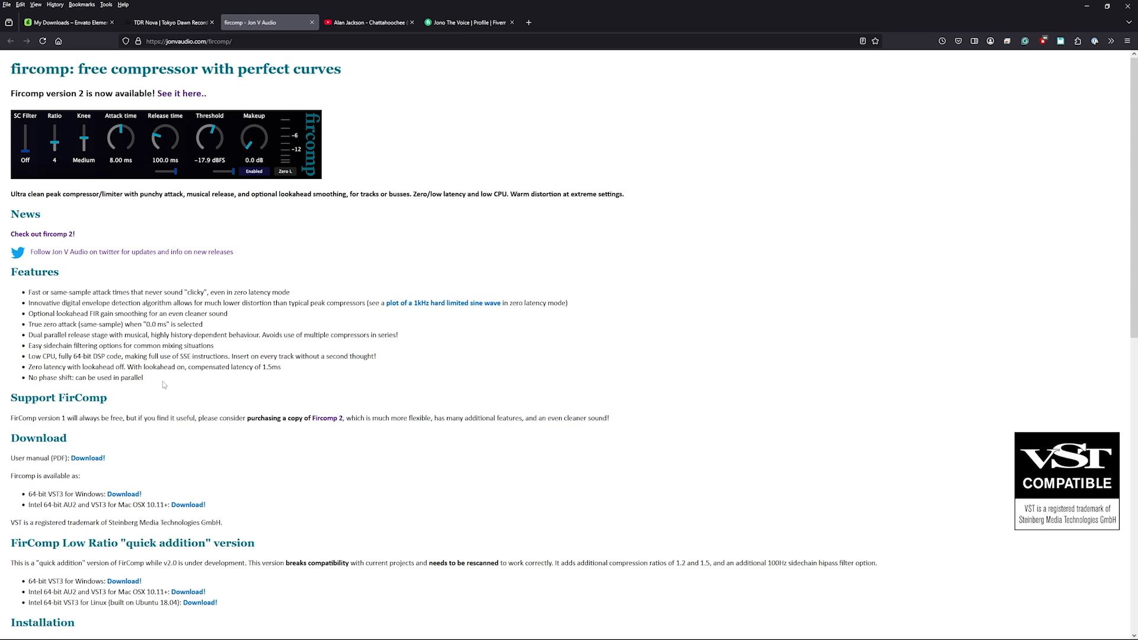
key(ctrl+shift+Tab)
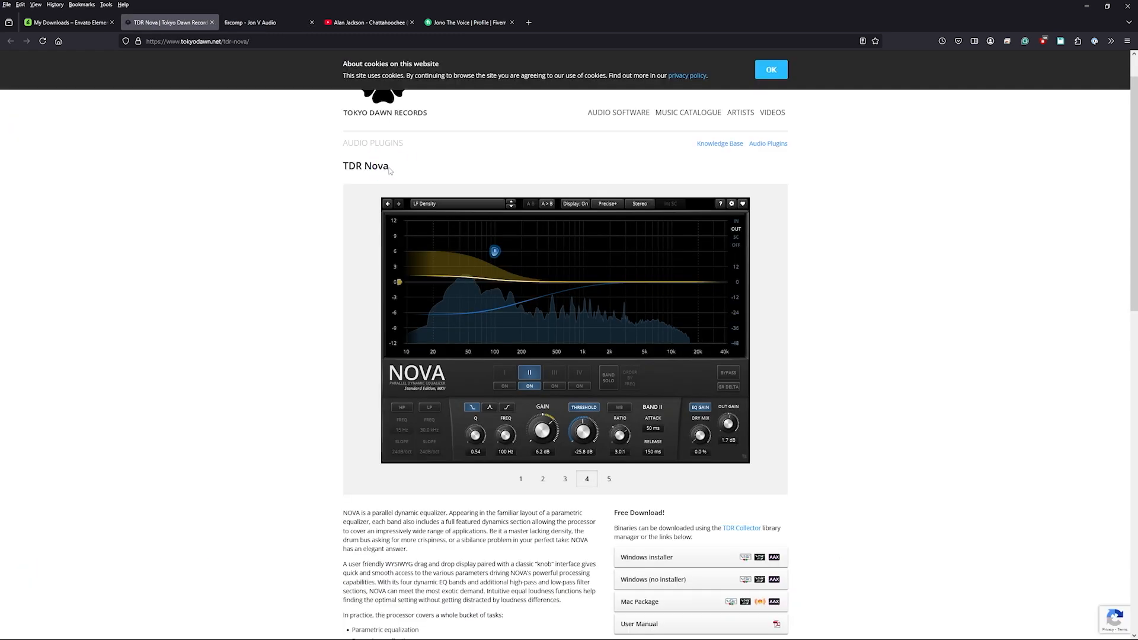
Finish viewing the TDR Nova page, switch back to Premiere Pro and close the TDR Nova editor.
scroll(386, 169, down, 1)
scroll(372, 194, up, 3)
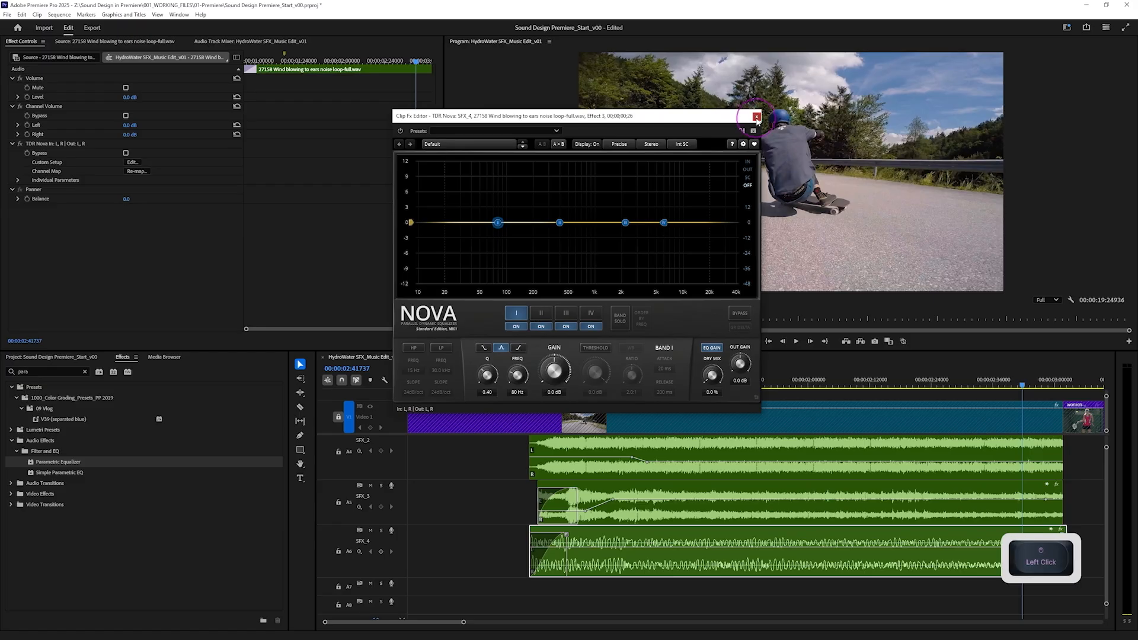
click(753, 115)
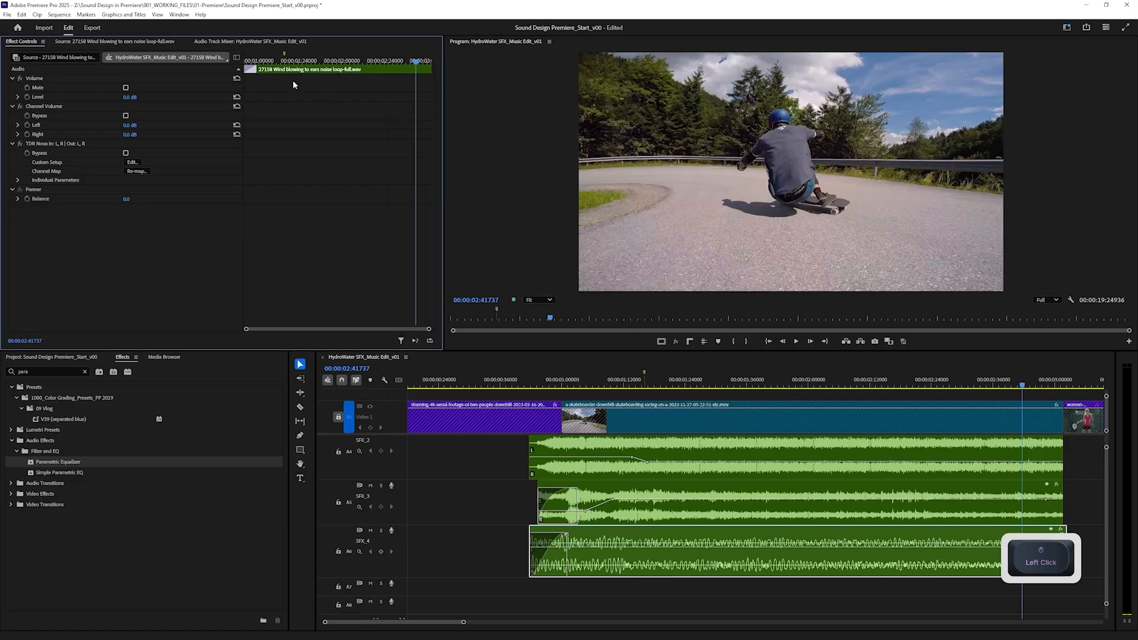
Open the Audio Plug-In Manager from the Audio Track Mixer, review its scan option and available plug-ins, and close it.
click(216, 41)
click(313, 42)
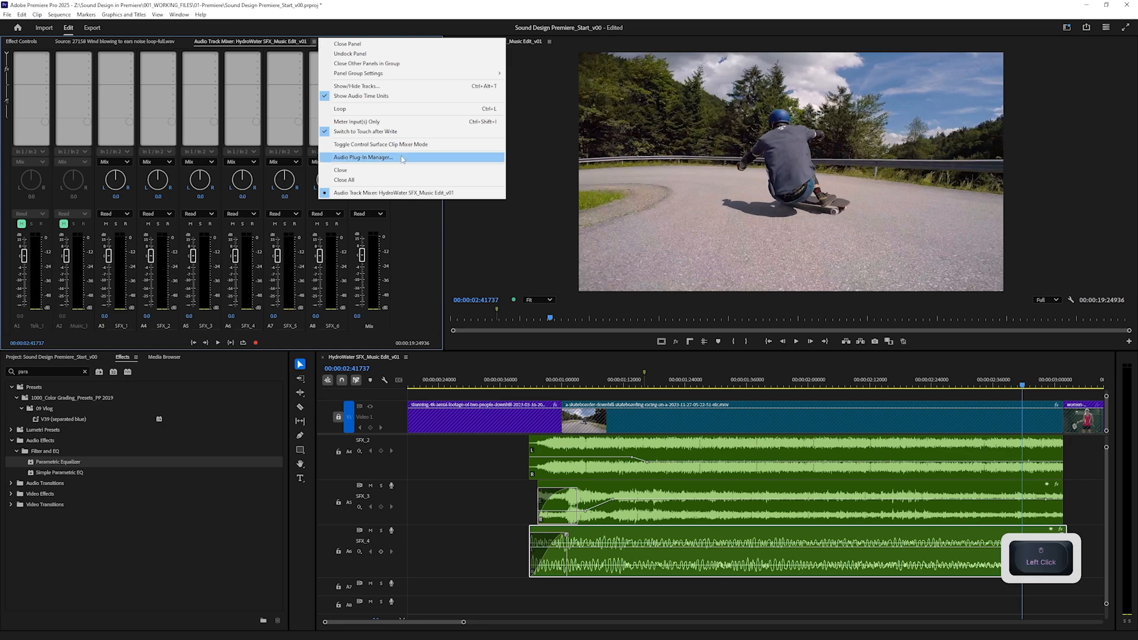
click(363, 157)
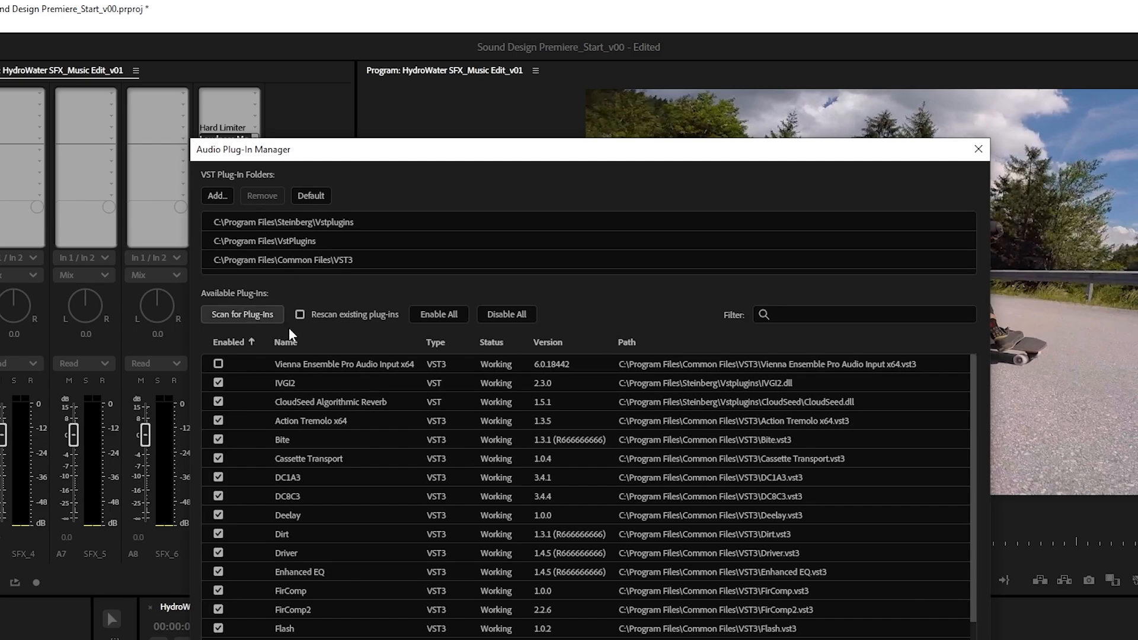
click(269, 317)
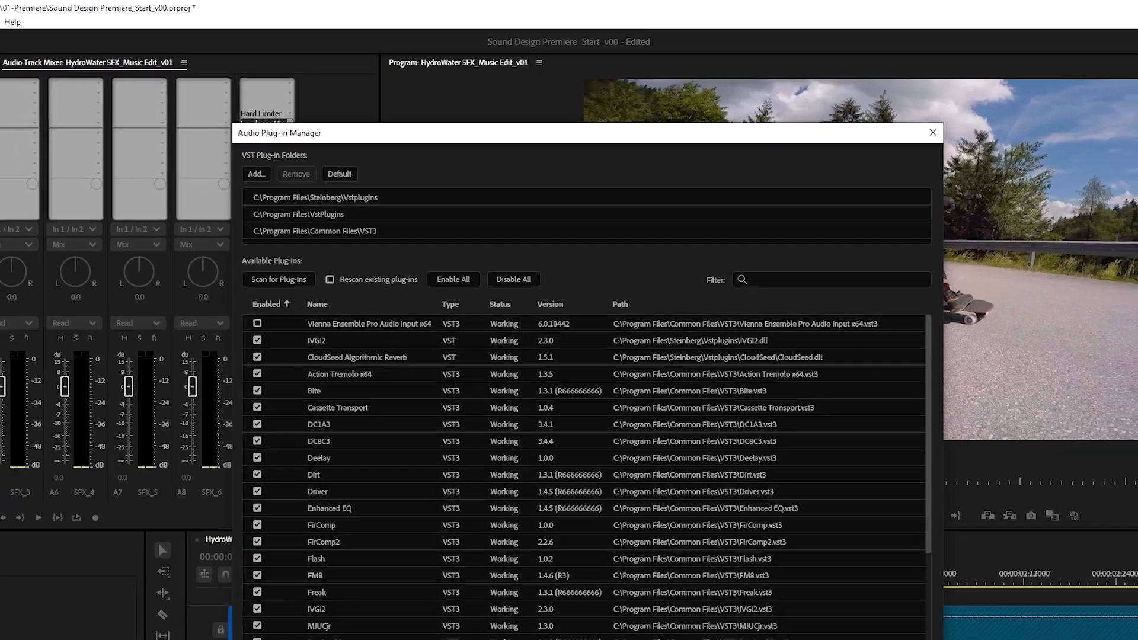
click(830, 599)
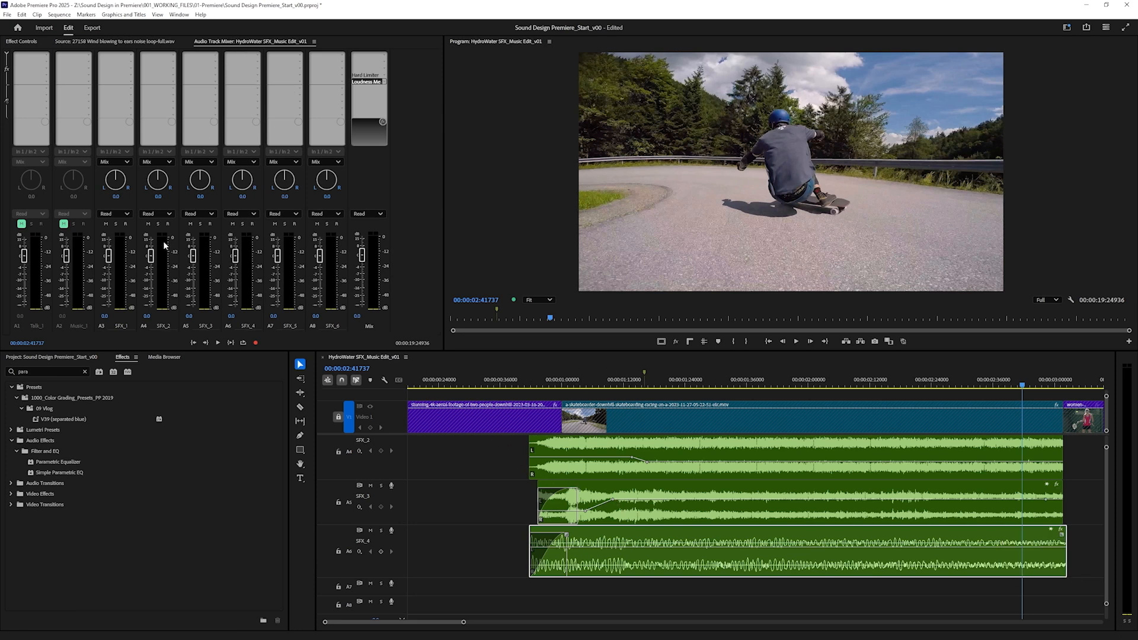
Clear the effects search and reopen the TDR Nova editor for the SFX_4 wind clip, placing its window above the tracks.
click(84, 371)
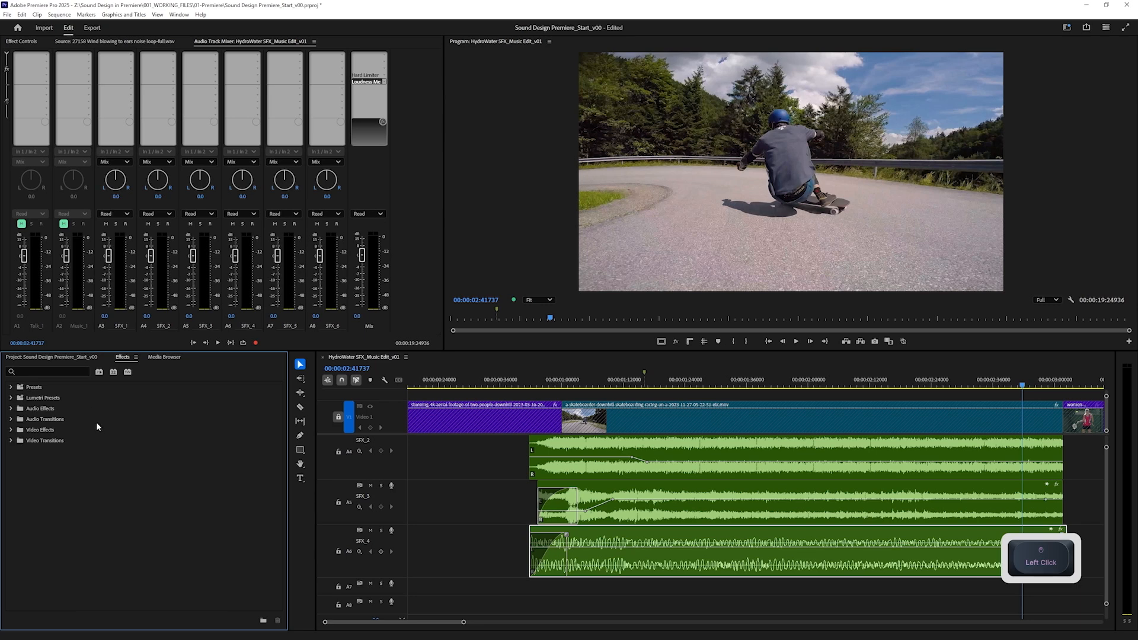
click(624, 536)
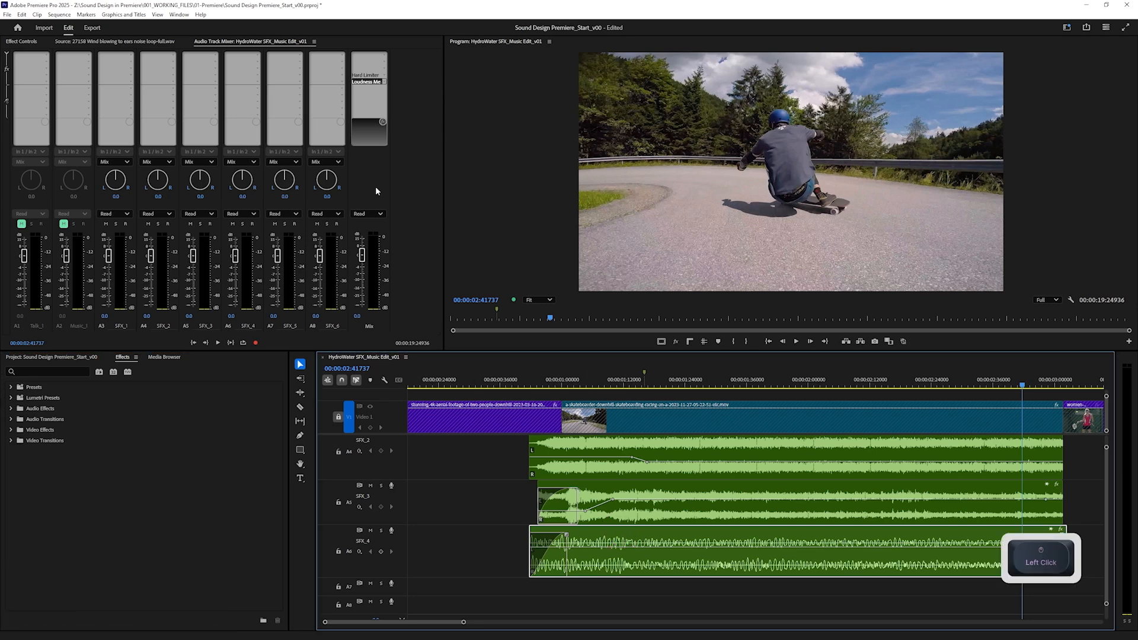
click(26, 42)
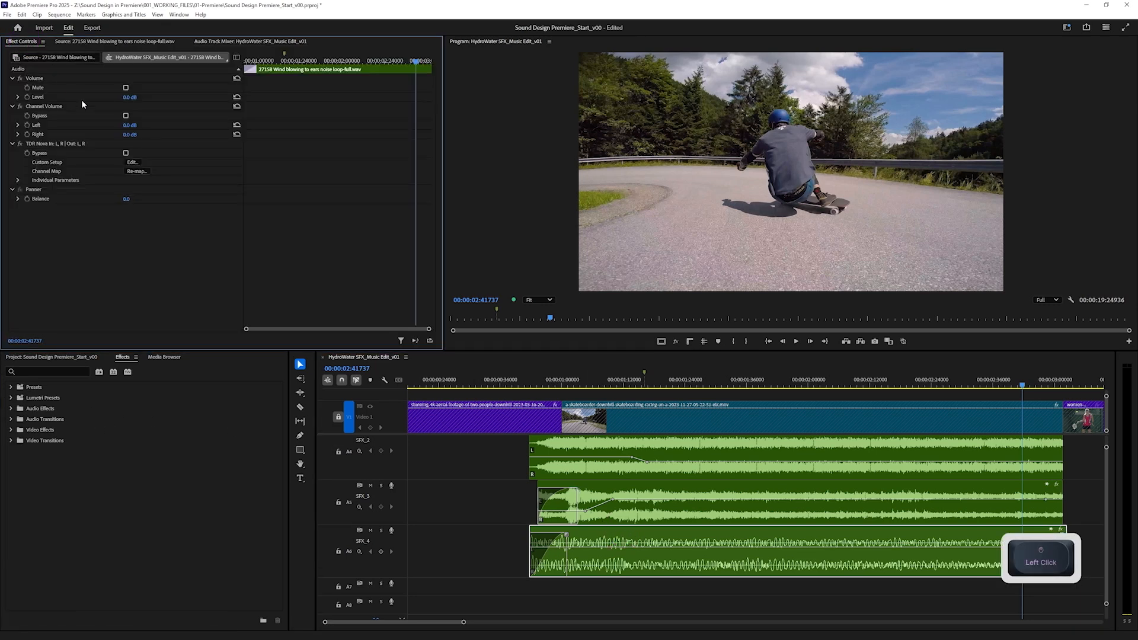
click(132, 162)
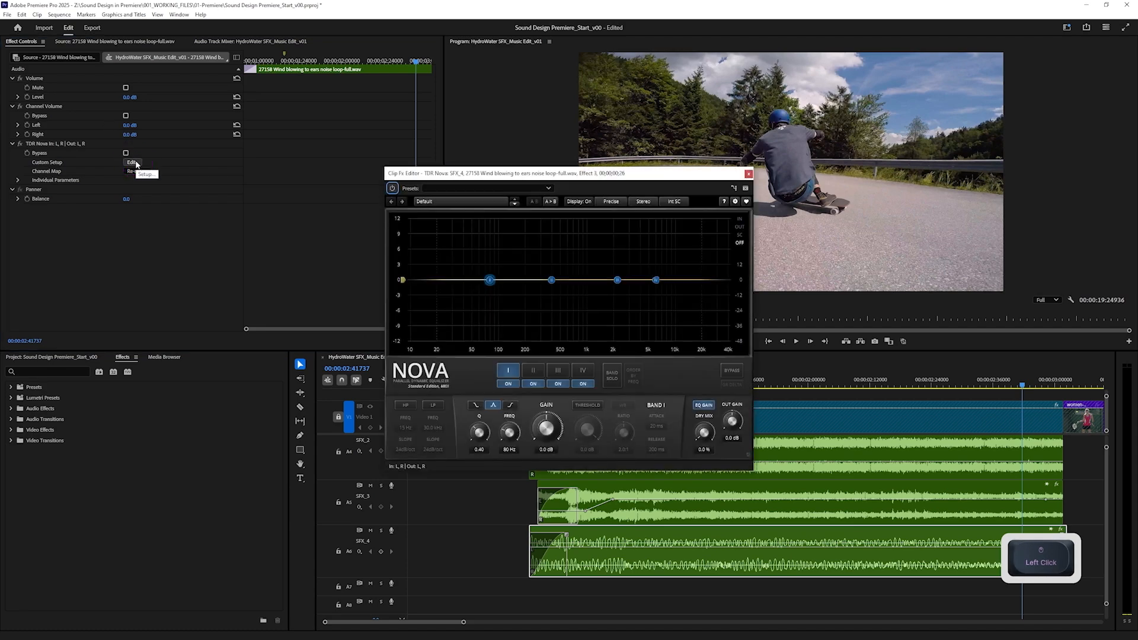
drag(444, 173, 411, 96)
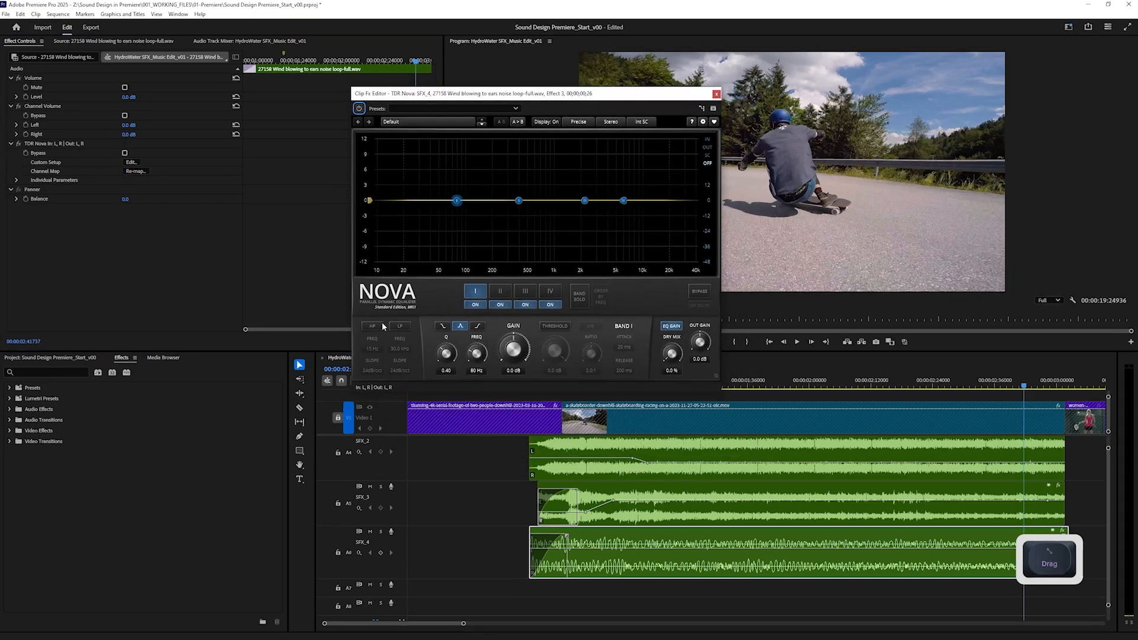
Enable TDR Nova's high-pass filter and IN spectrum display, and play the wind clip with SFX_4 soloed.
click(373, 328)
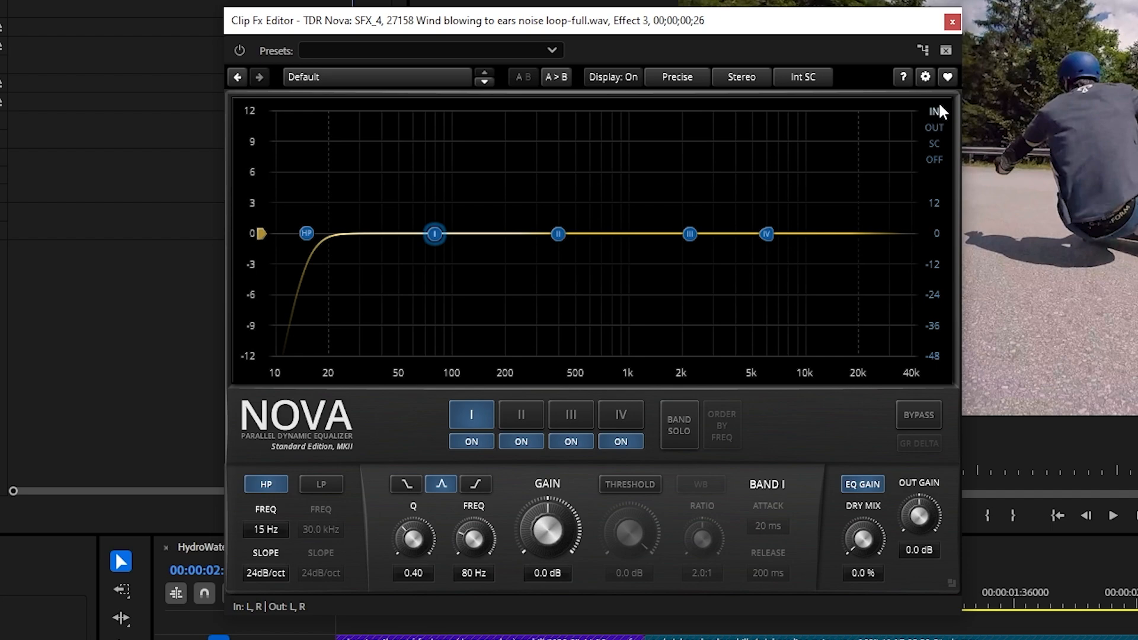
drag(1079, 601, 715, 619)
click(381, 531)
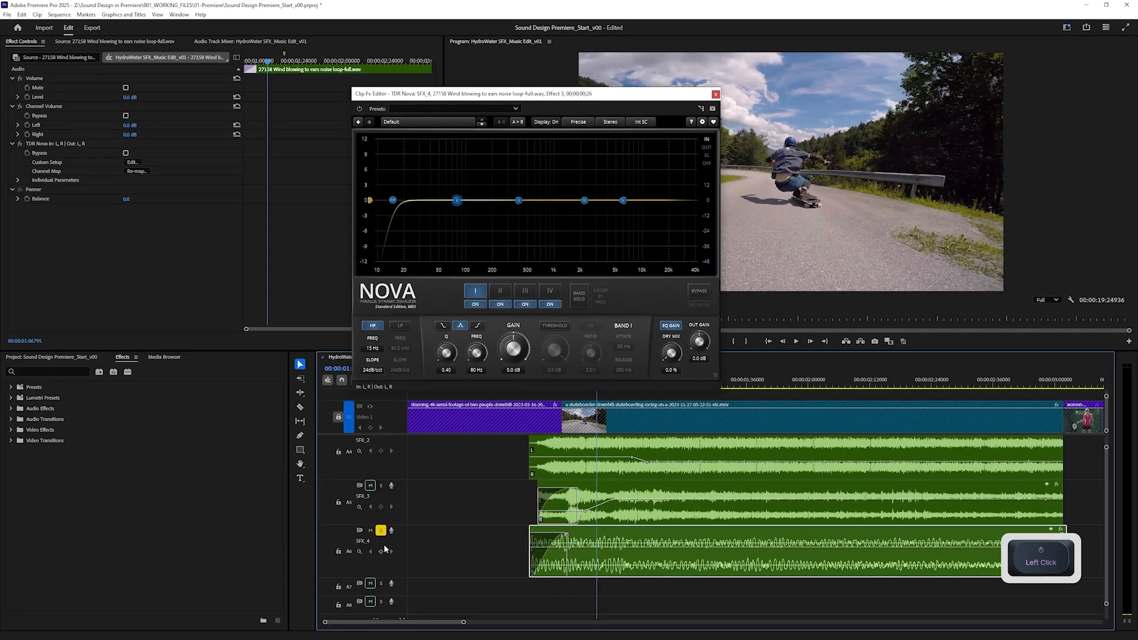
drag(563, 393, 532, 400)
key(space)
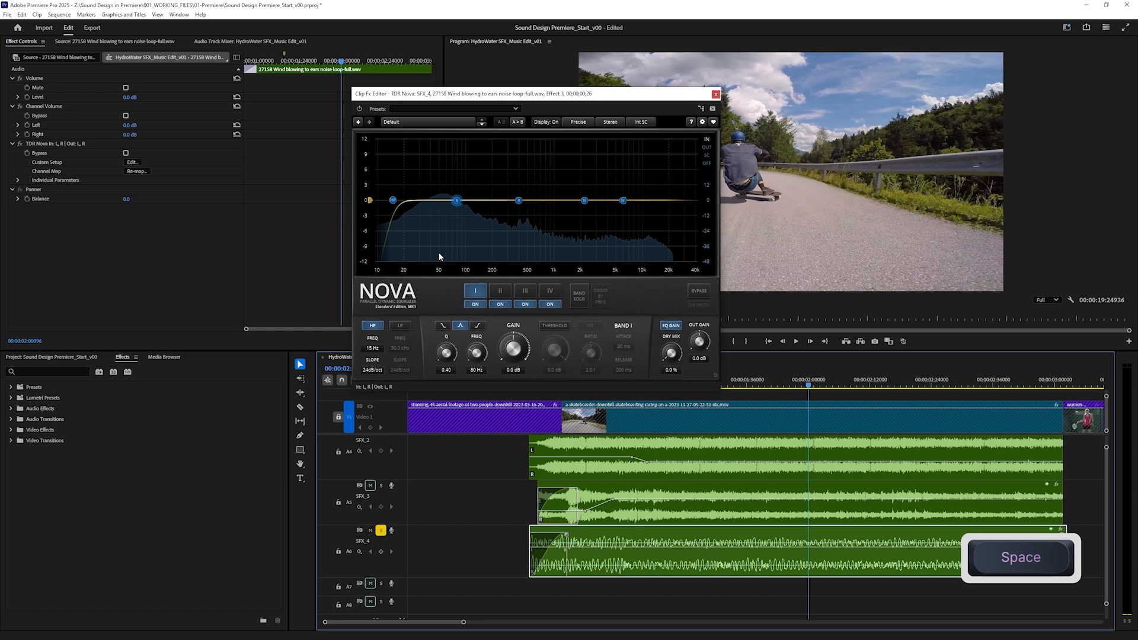
Raise the TDR Nova high-pass frequency to 39 Hz, check it during playback and close the editor.
drag(394, 204, 423, 203)
click(423, 203)
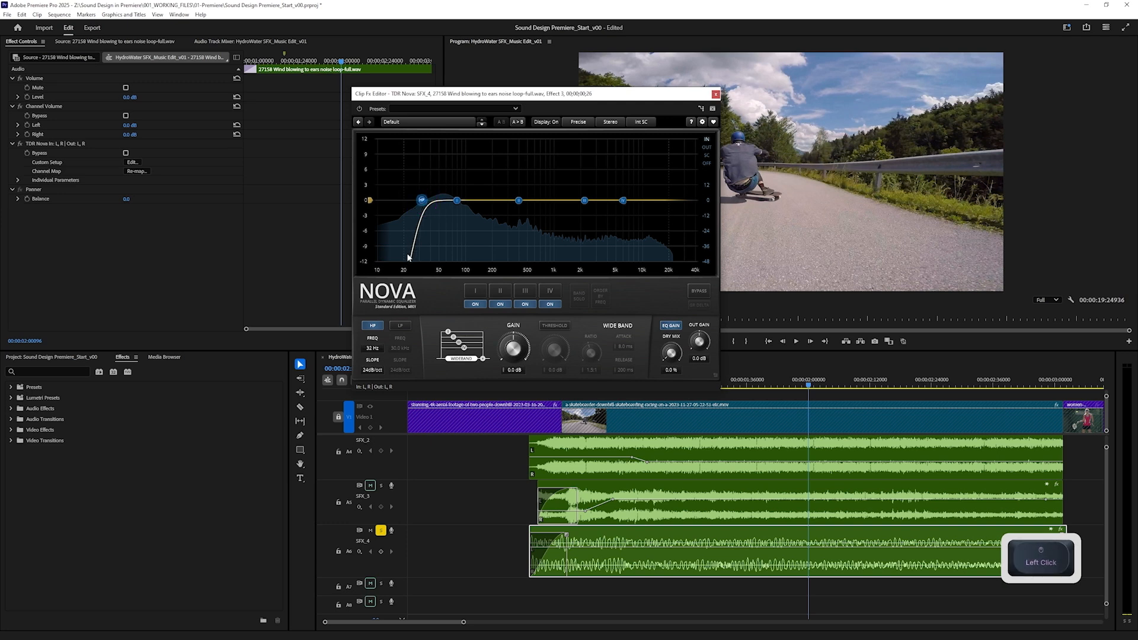
drag(422, 201, 430, 201)
key(space)
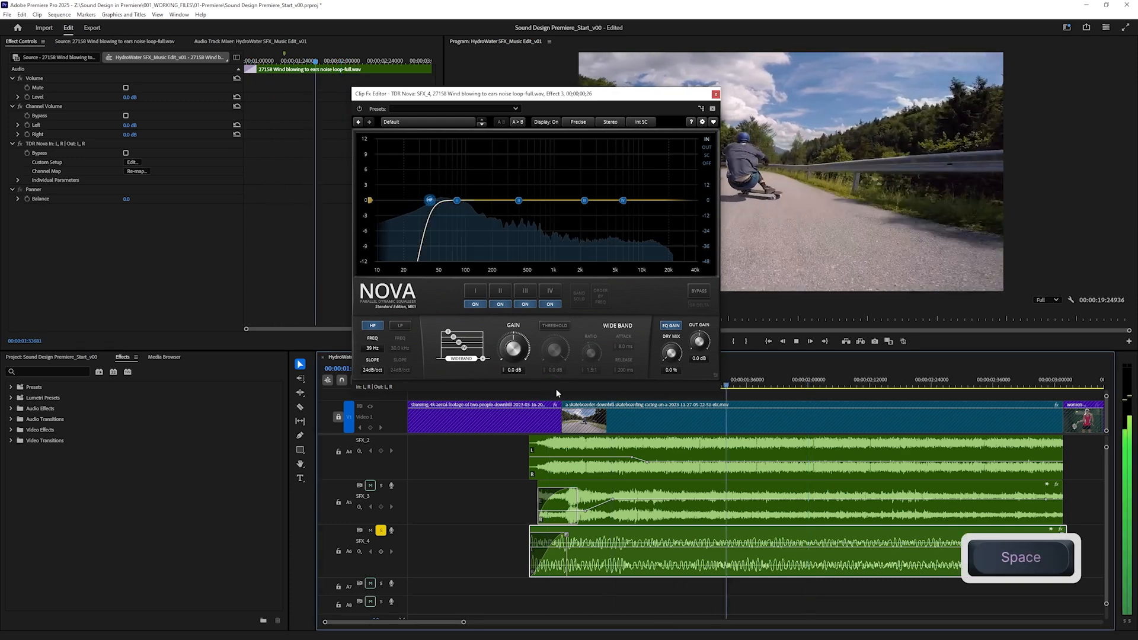
click(649, 227)
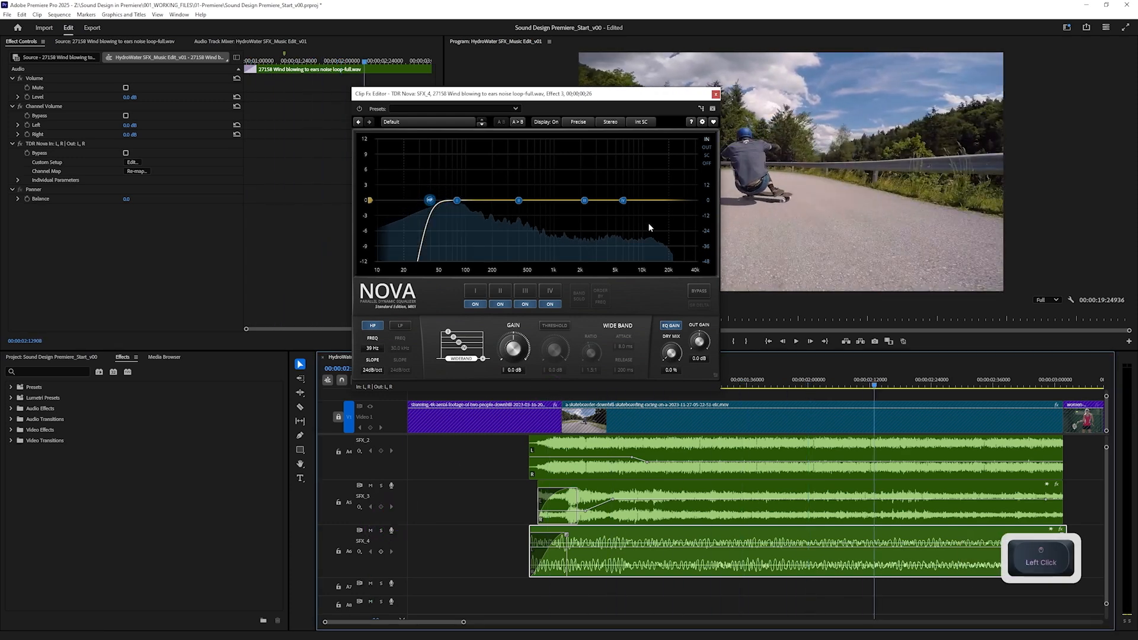
click(716, 96)
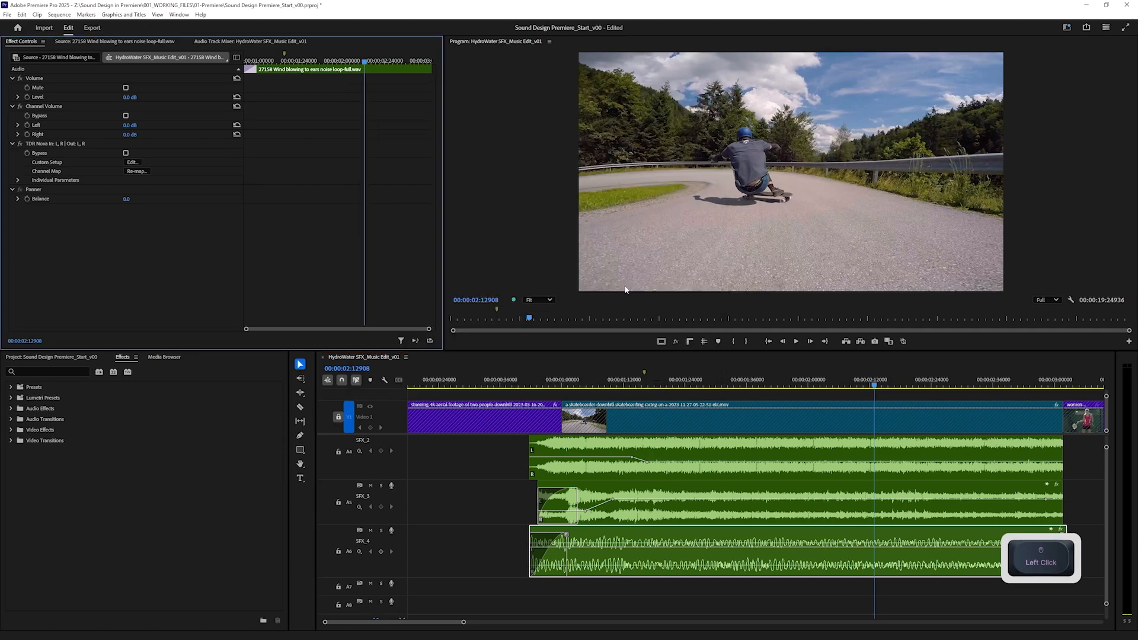
Play the skateboarding section to hear the equalized wind together with the other SFX tracks.
click(519, 385)
scroll(616, 450, down, 4)
key(space)
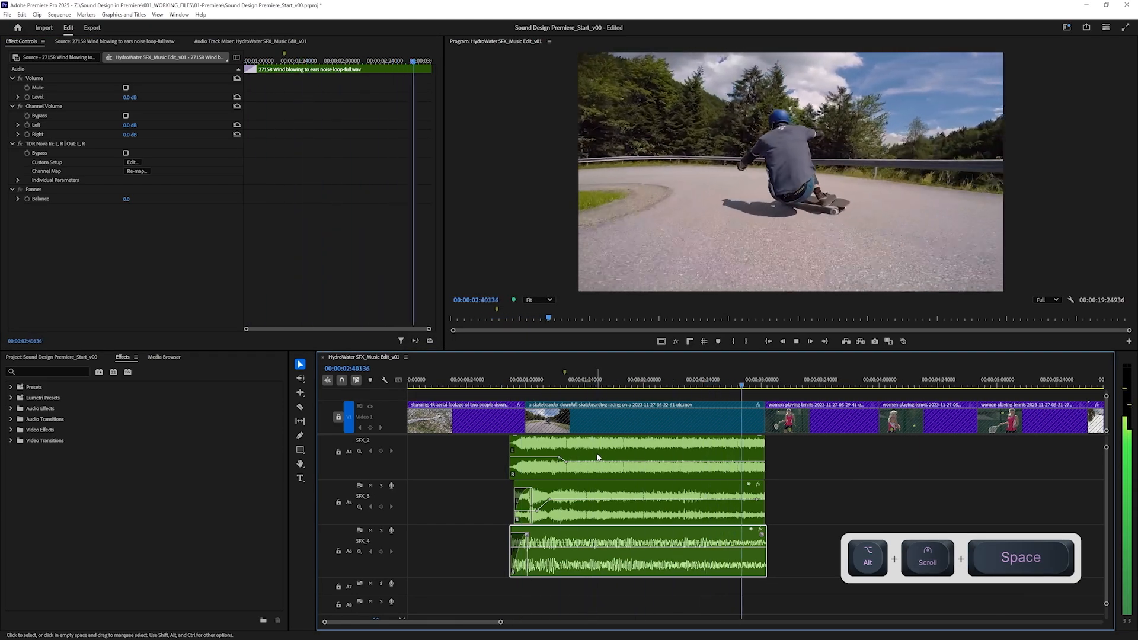
key(space)
Slip the audio inside the SFX_4 wind clip so its stronger gusts begin nearer the middle of the clip.
click(576, 546)
key(y)
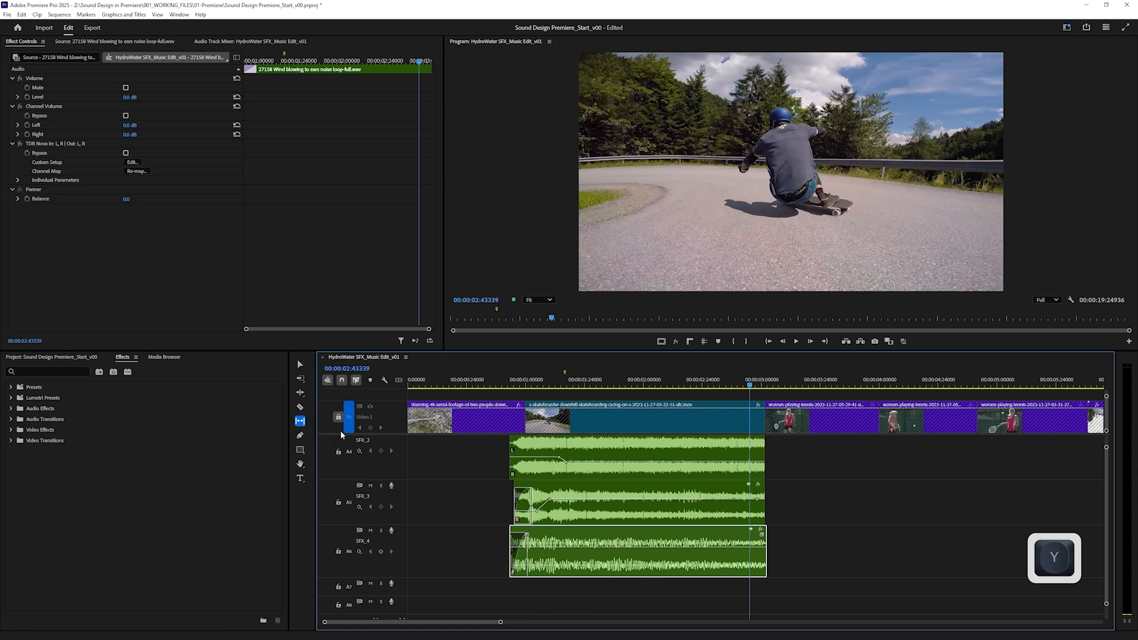
drag(568, 557, 620, 566)
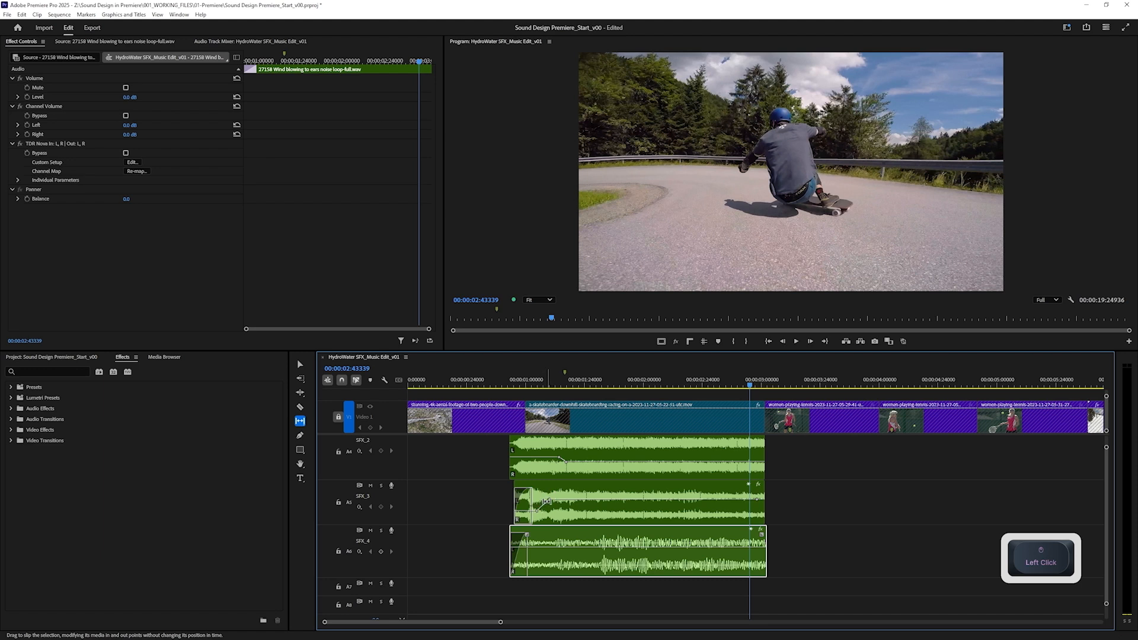
key(v)
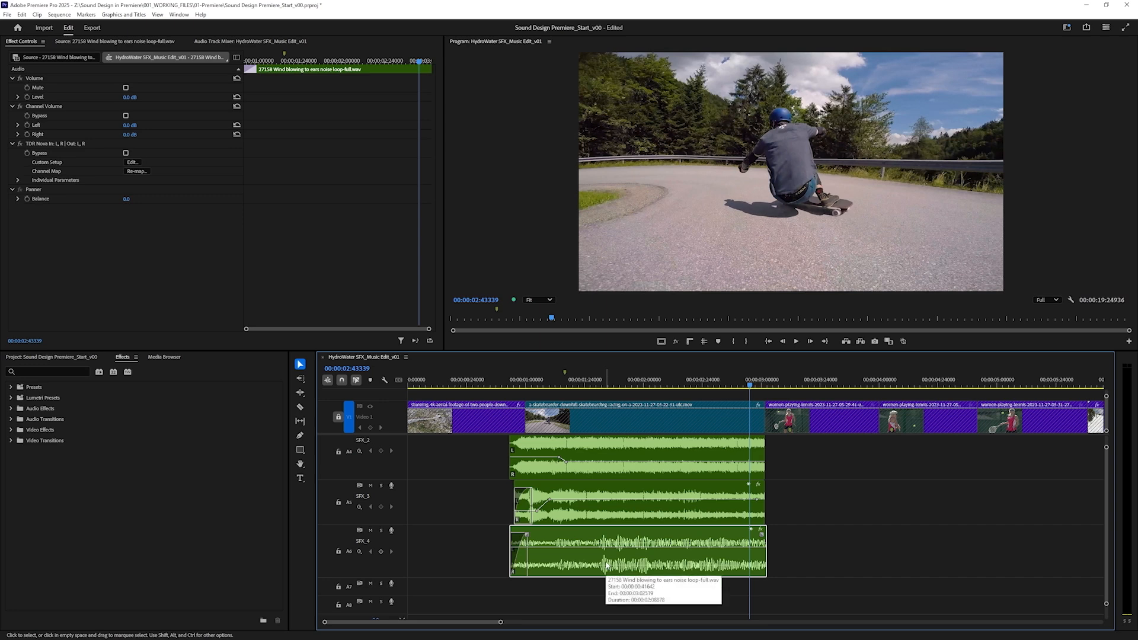
Play back the slipped wind and trim the SFX_4 clip's end to the end of the skateboarding shot.
click(512, 385)
click(512, 386)
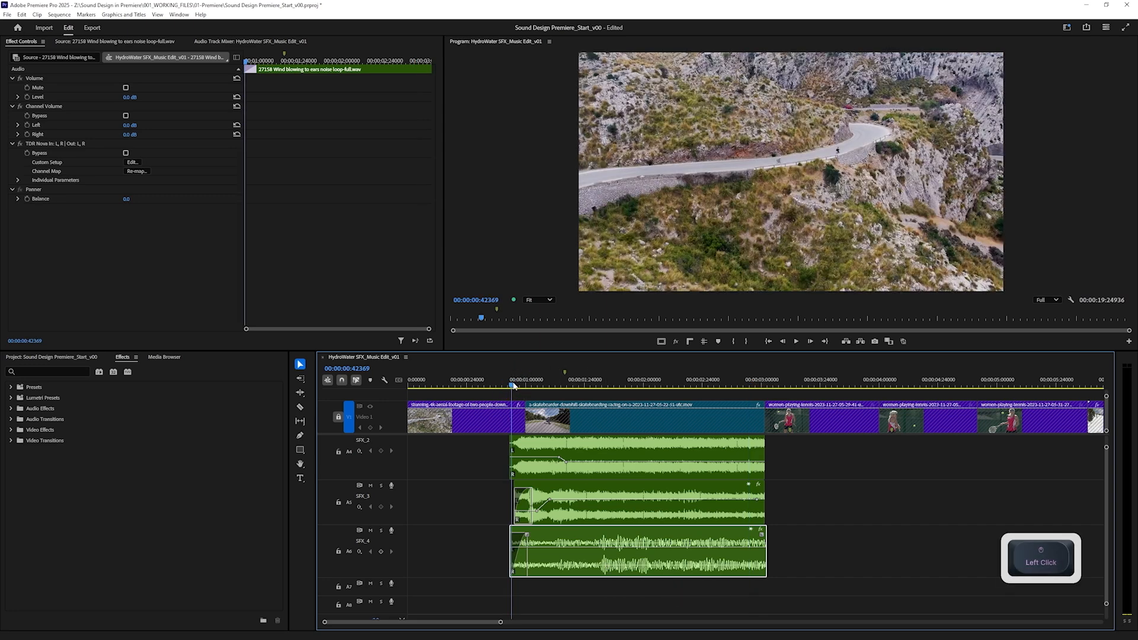
key(space)
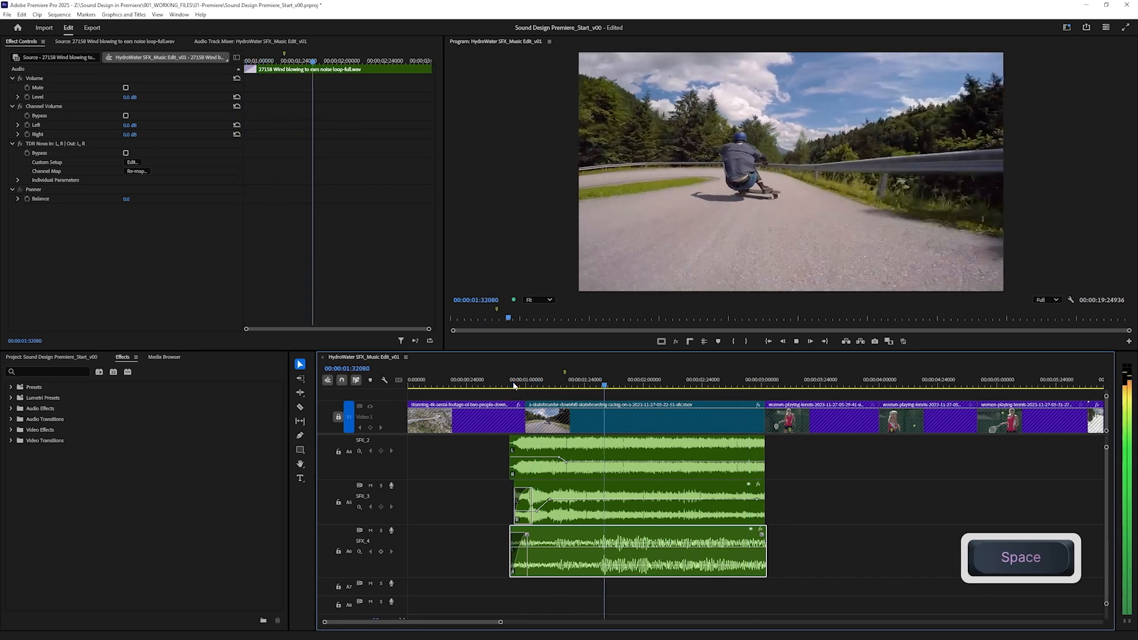
key(space)
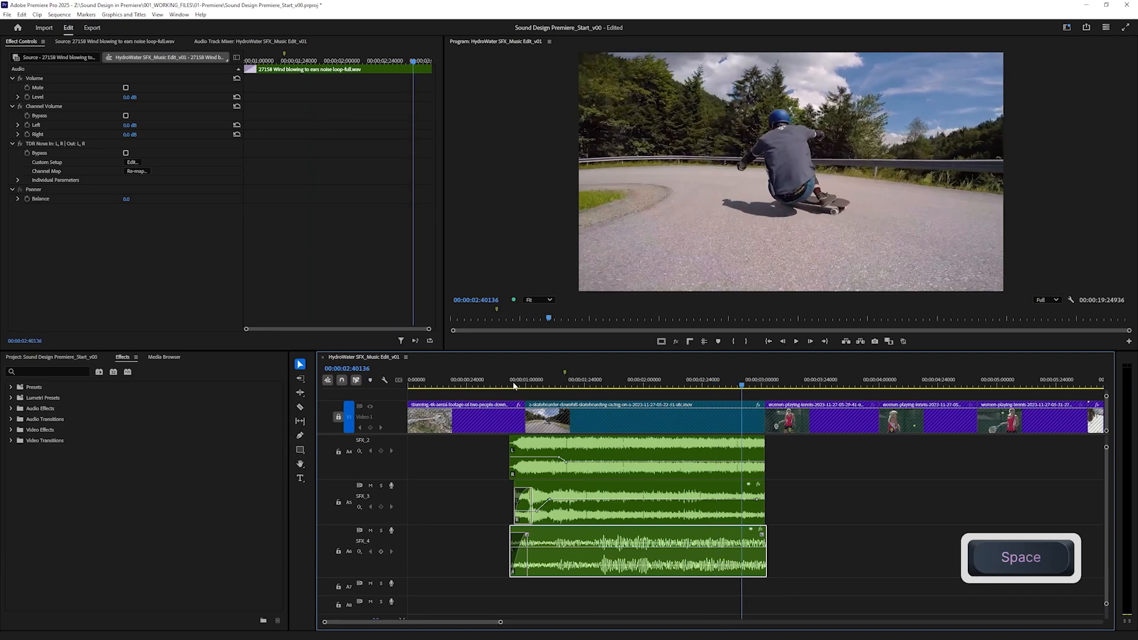
drag(766, 559, 763, 559)
Play the tennis shots from the start of the first one to review their action.
shift+click(778, 383)
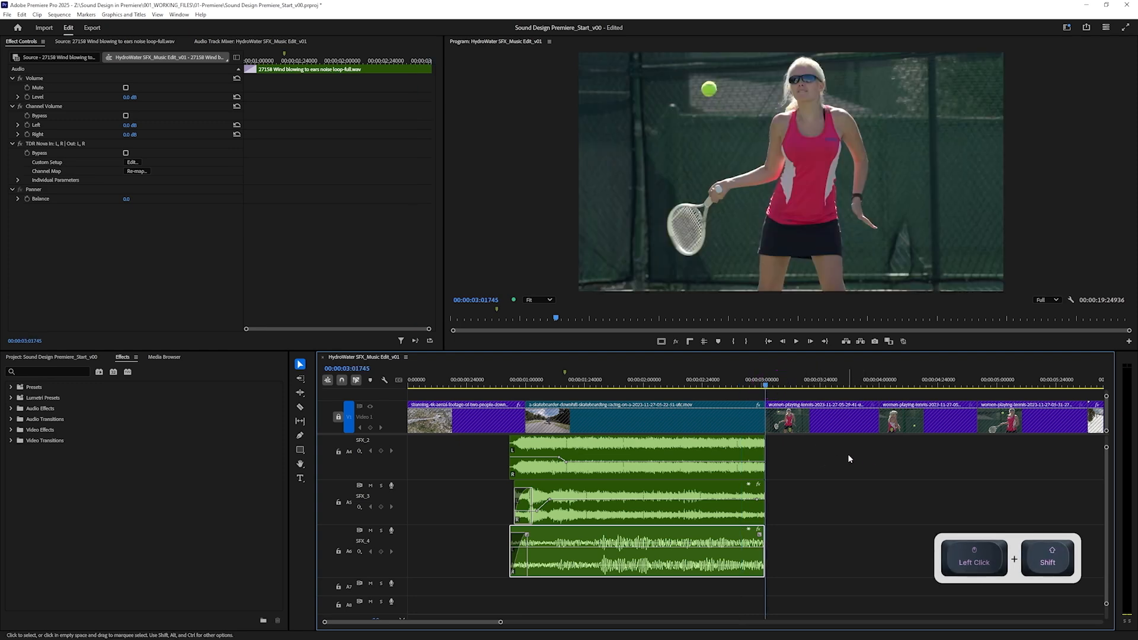
key(space)
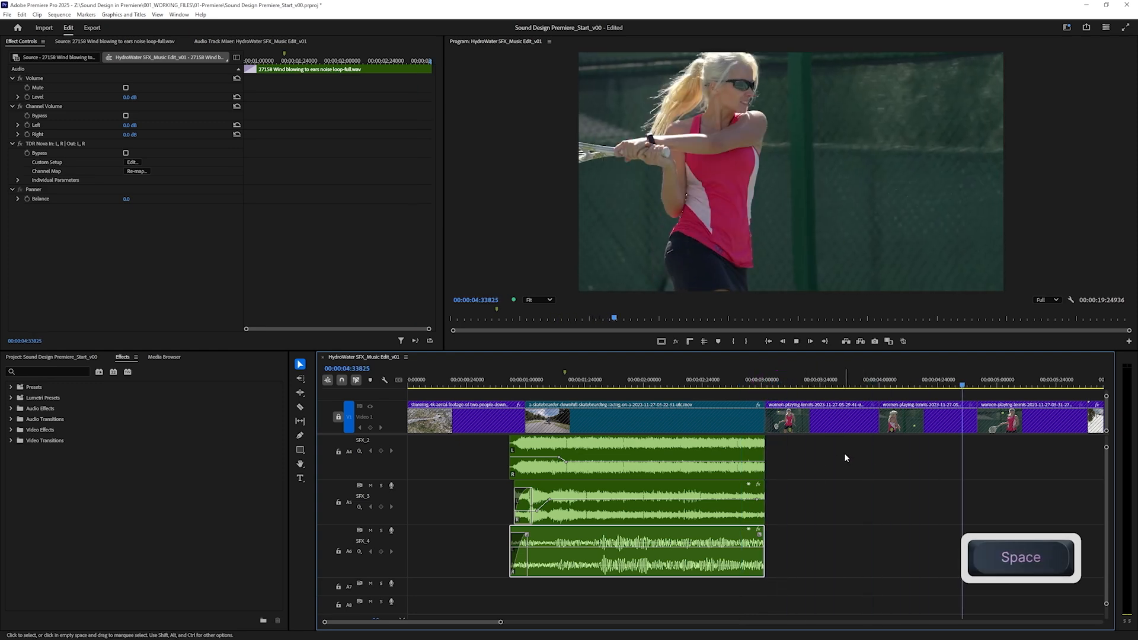
key(space)
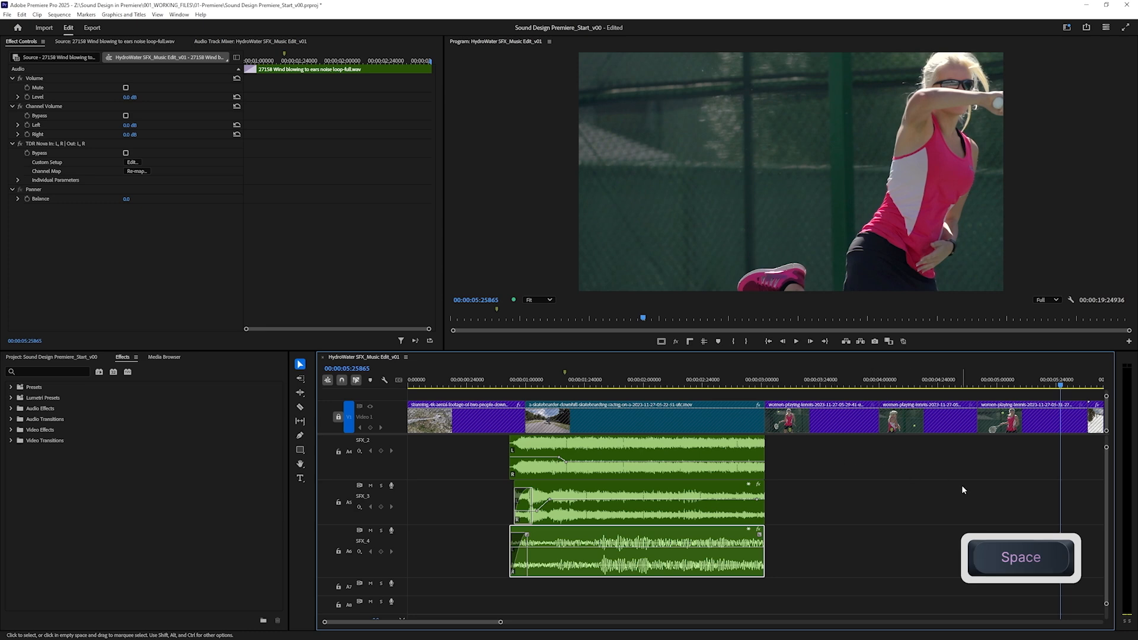
In the project's SFX bin, collapse the Wind bin and expand the Tennis bin and its tennis-ball-hit bin.
drag(1106, 448, 1106, 444)
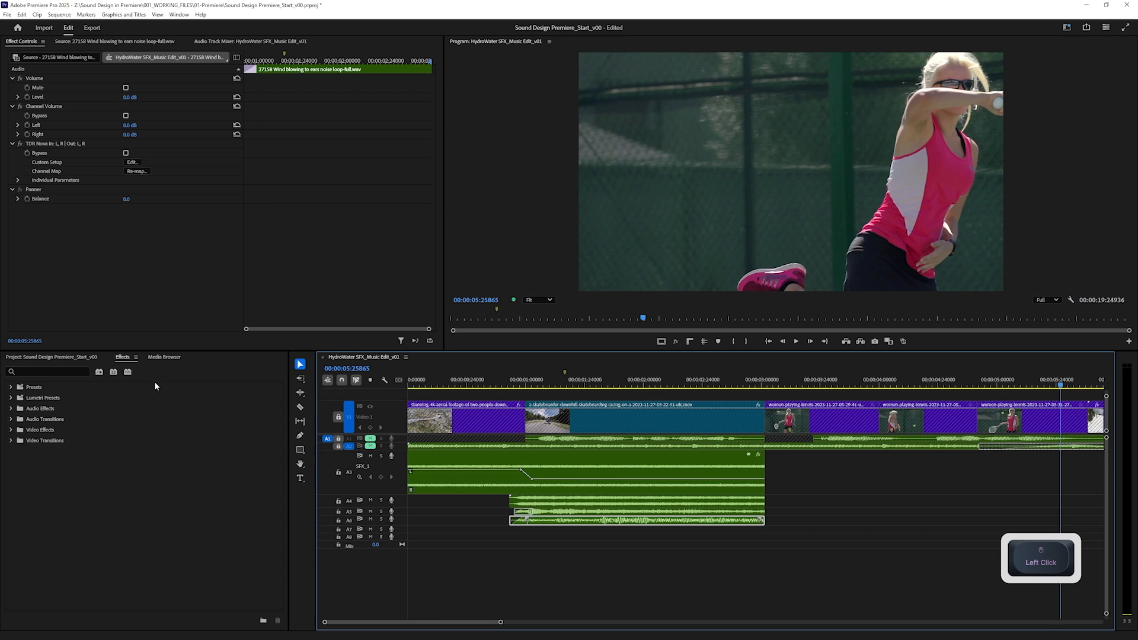
click(51, 357)
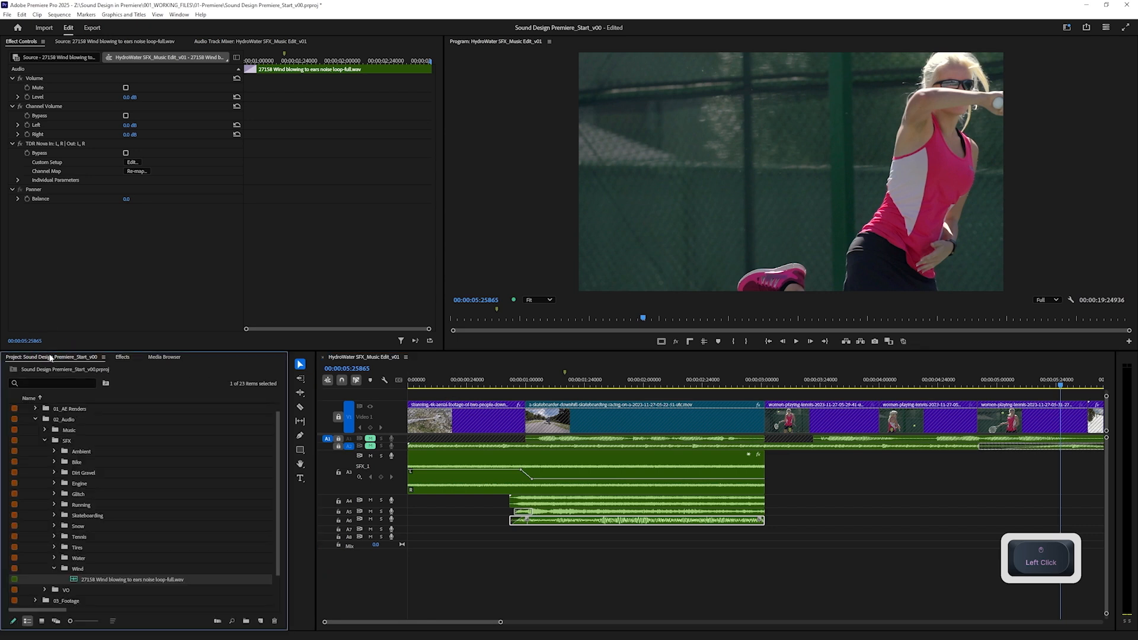
click(54, 568)
click(54, 537)
click(65, 547)
Audition Tennis Ball Hit 01 Serve.wav, Tennis Ball Hit 02.wav and Tennis Ball Hit 04.wav in the Source Monitor.
double_click(89, 569)
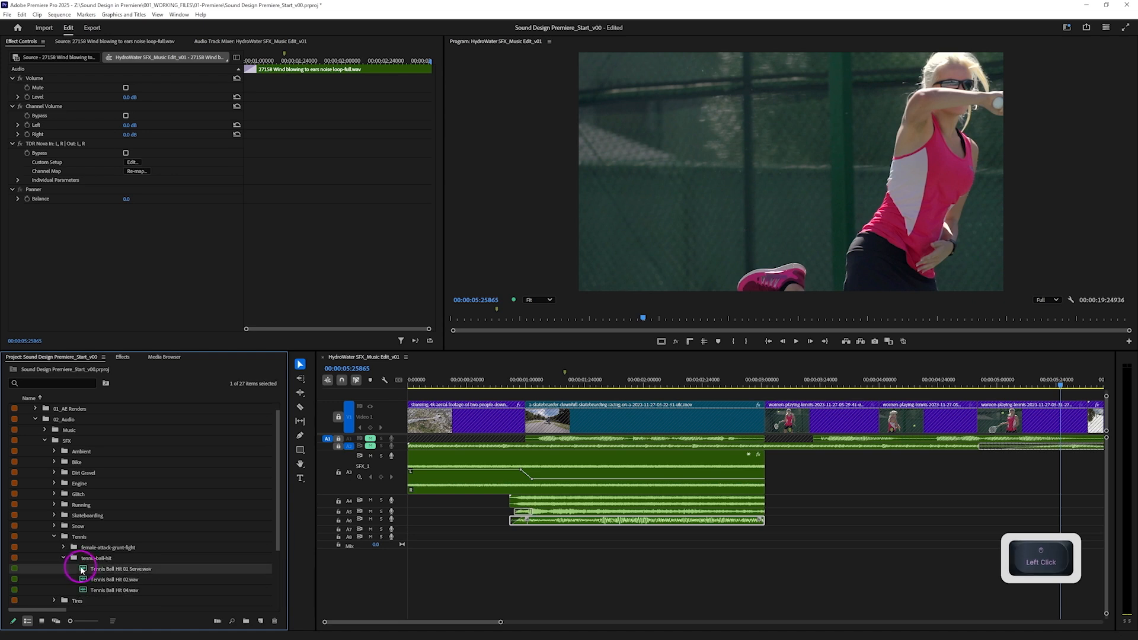
key(space)
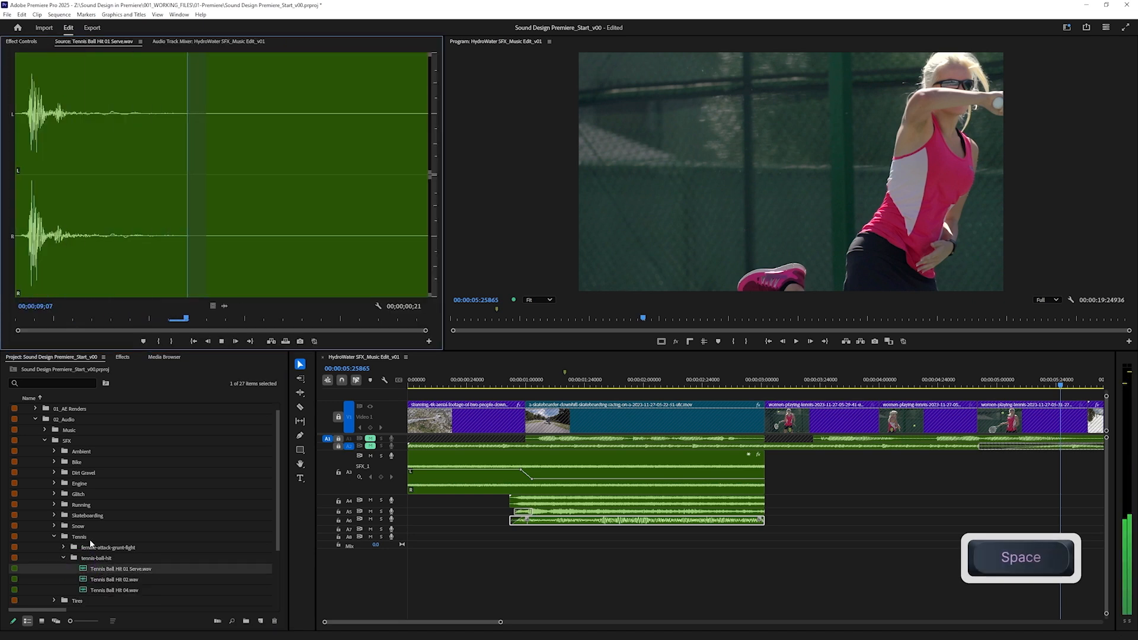
double_click(85, 580)
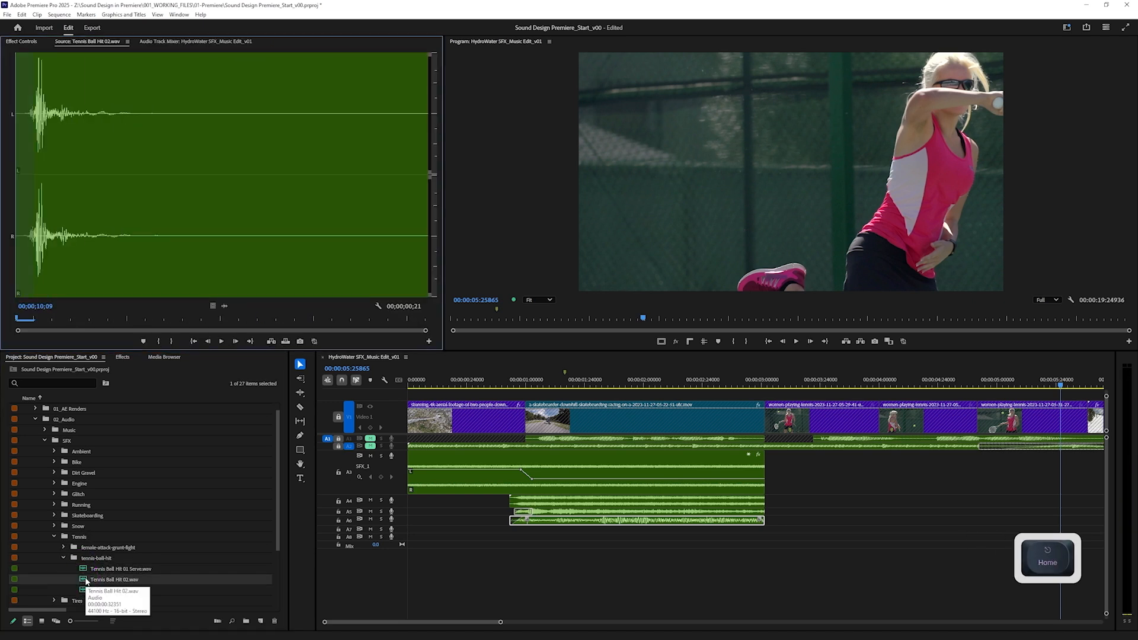
key(space)
double_click(83, 590)
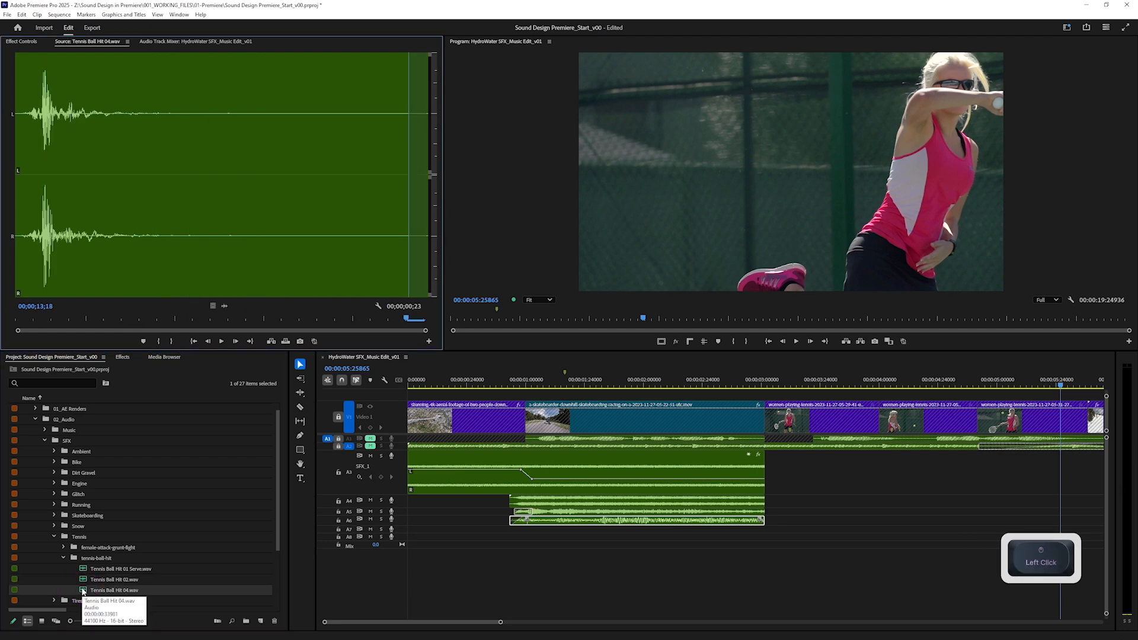
scroll(142, 569, down, 3)
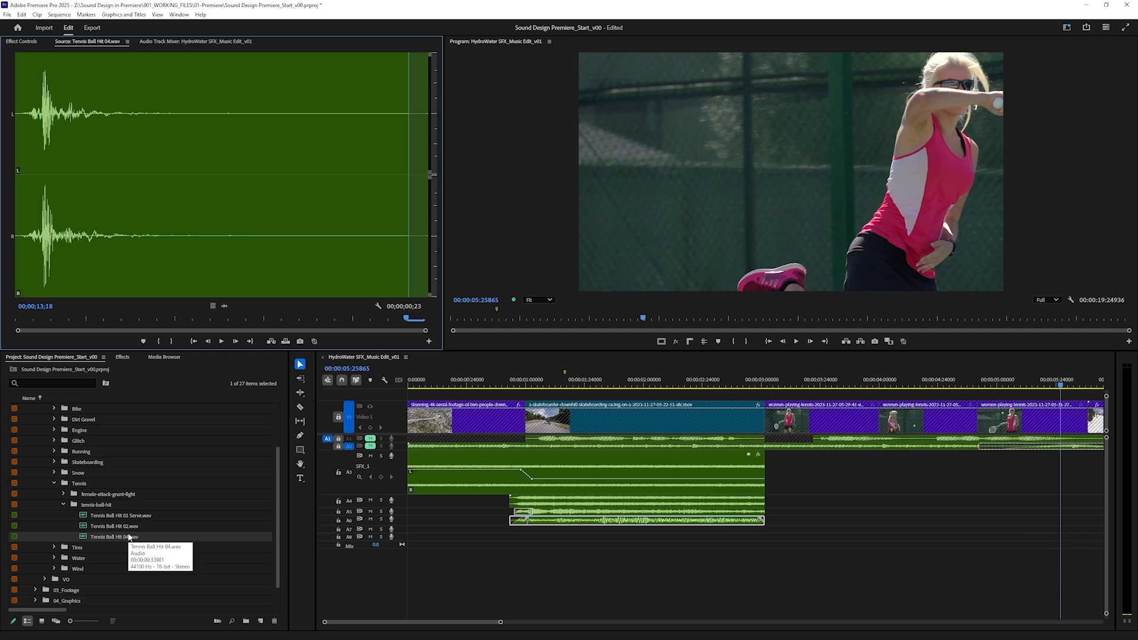
Import Tennis Ball Hit 03.wav and Tennis Ball Hit 05.wav from the media assets' tennis-ball-hit folder.
key(ctrl+i)
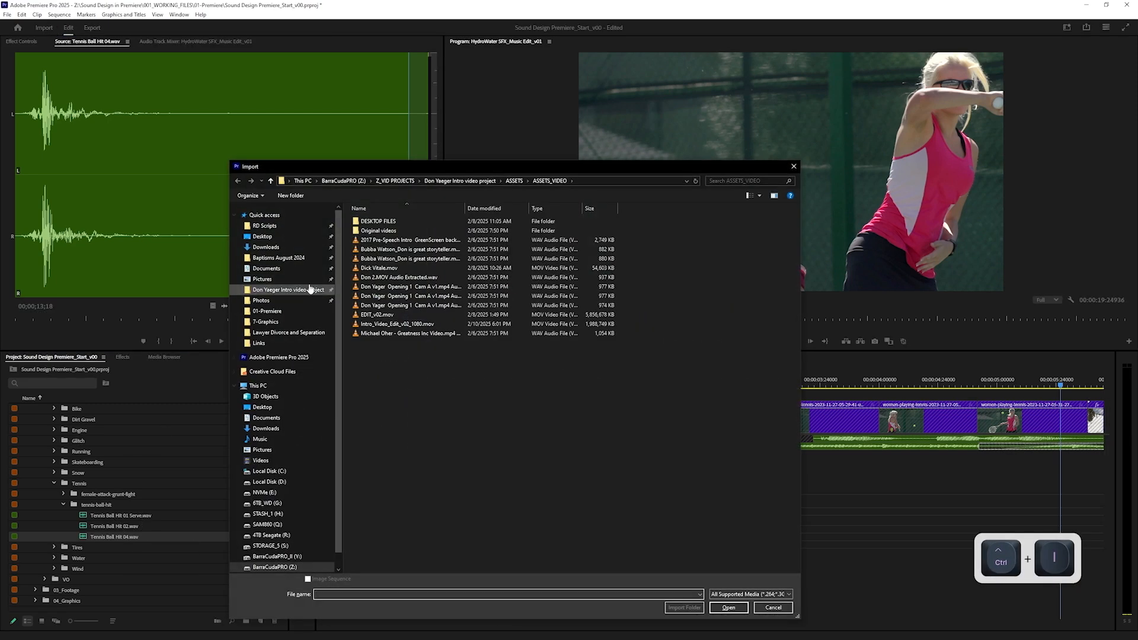
click(474, 180)
click(393, 181)
click(343, 182)
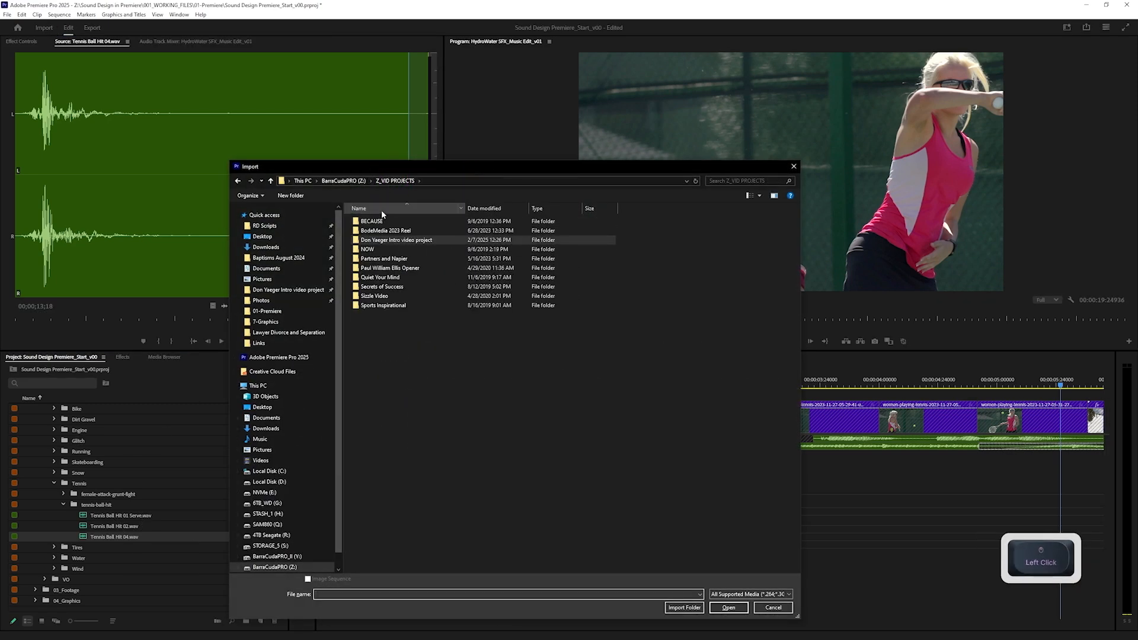
double_click(393, 366)
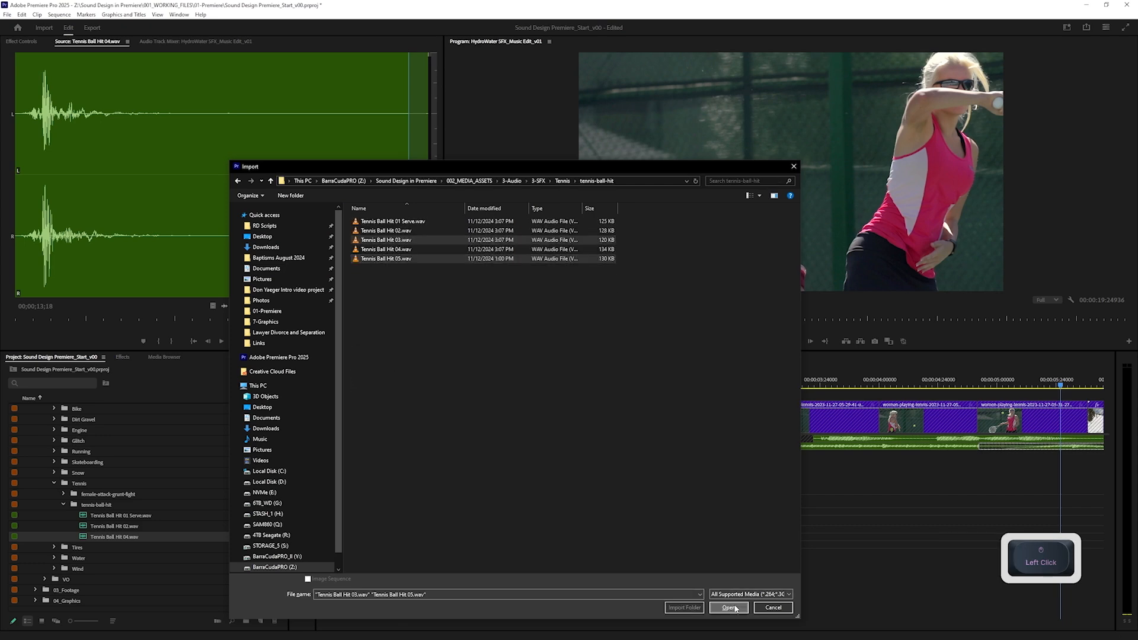
click(729, 608)
Audition Tennis Ball Hit 03.wav and Tennis Ball Hit 05.wav in the Source Monitor.
click(76, 550)
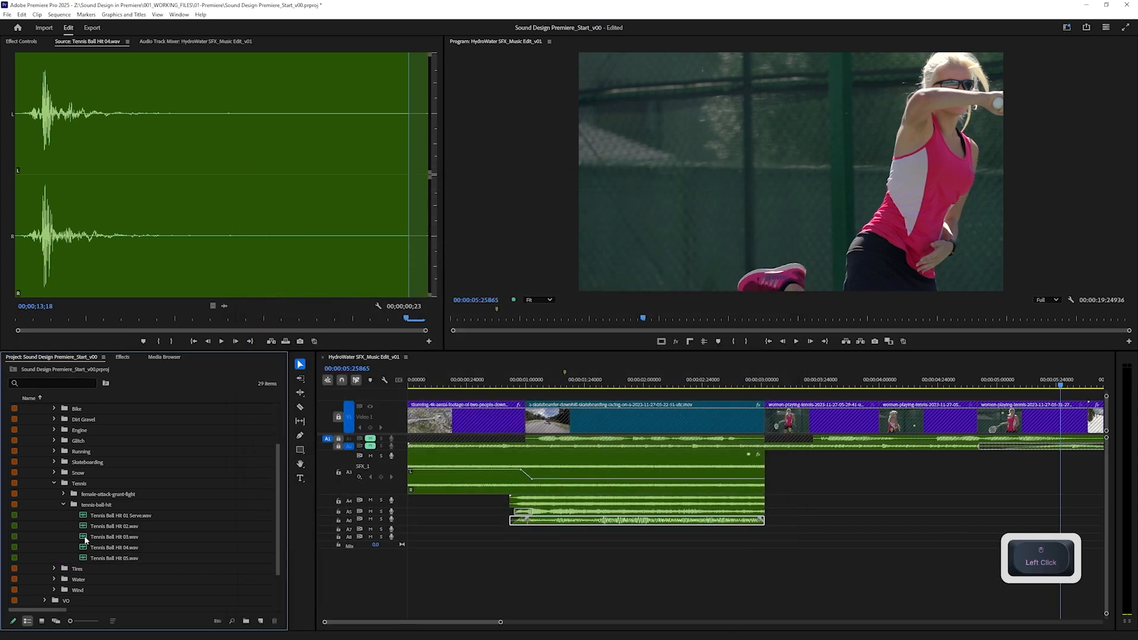
click(86, 537)
key(space)
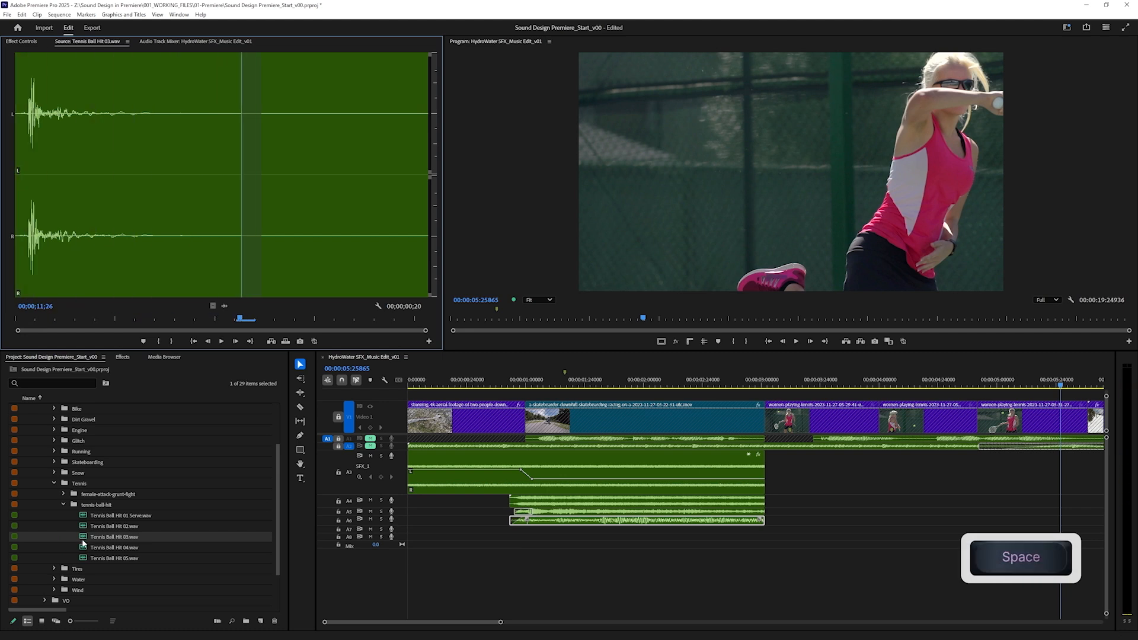
click(83, 559)
key(space)
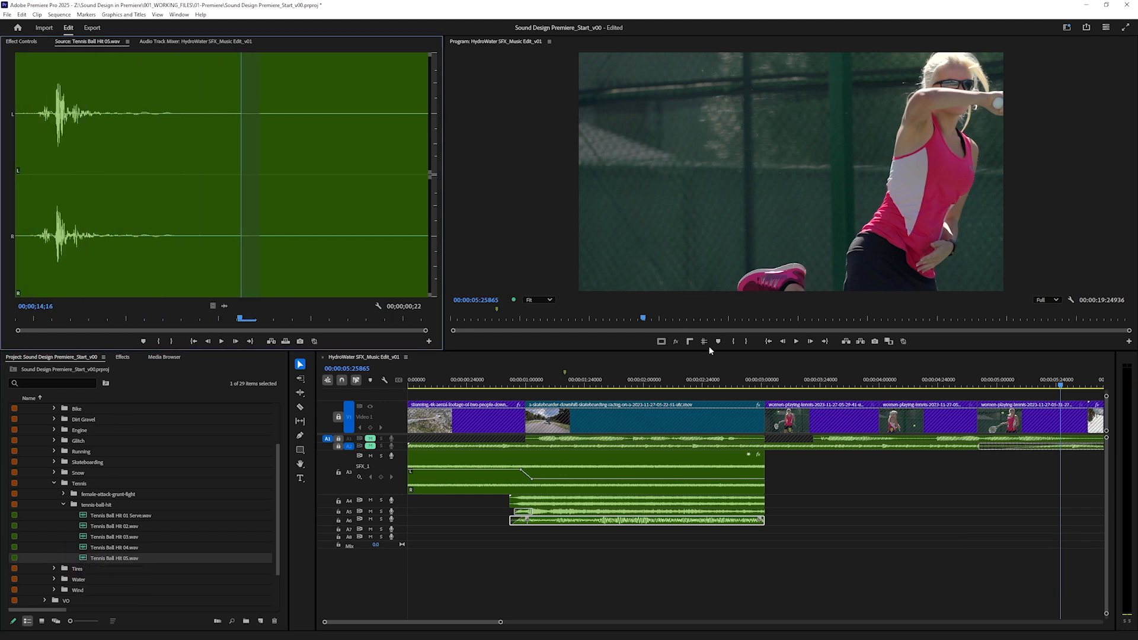
Place Tennis Ball Hit 01 Serve.wav on SFX_1 beneath the first tennis shot and add a timeline marker where the ball meets the racket.
drag(90, 517, 828, 456)
click(775, 384)
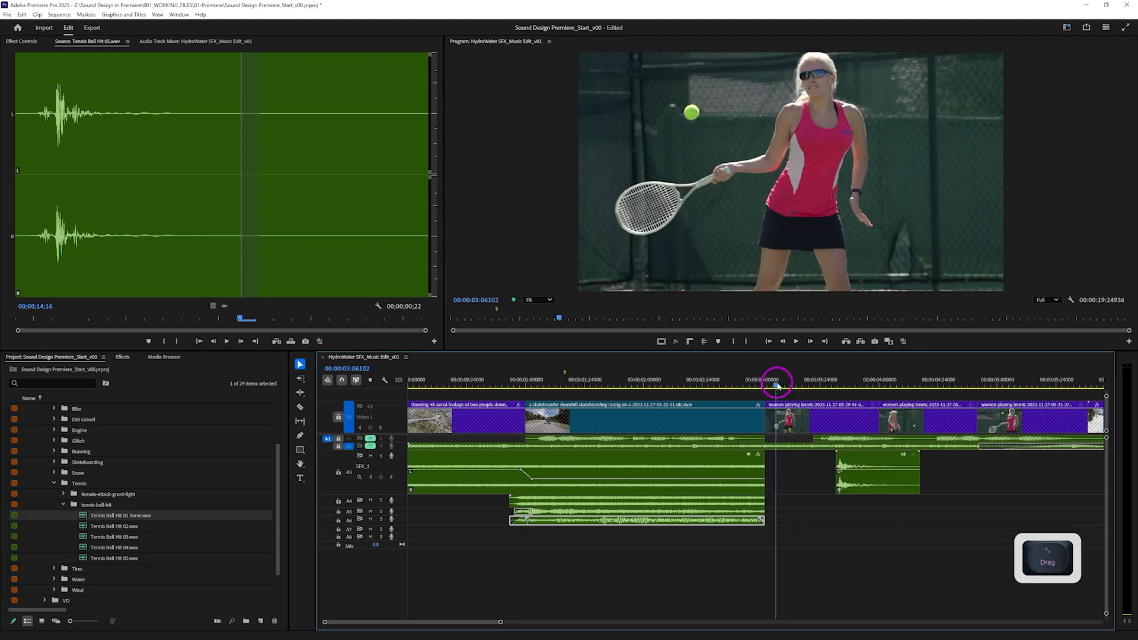
drag(737, 497, 756, 500)
drag(776, 384, 794, 385)
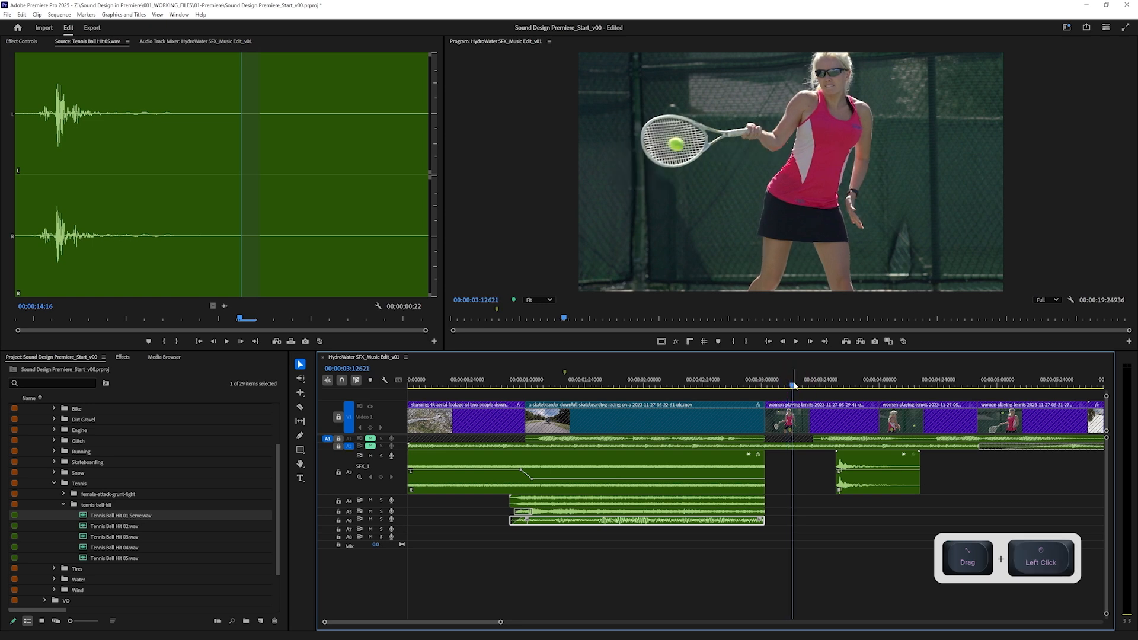
key(m)
Add timeline markers at the ball's contact with the racket in the second and third tennis shots.
drag(793, 386, 889, 385)
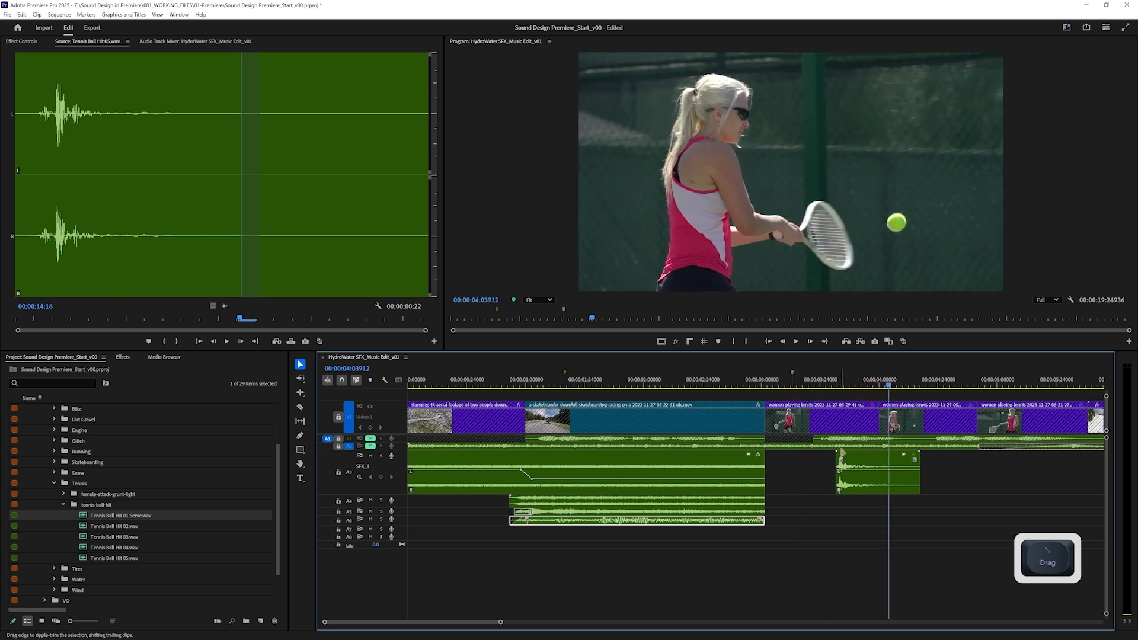
click(896, 386)
drag(897, 385, 892, 385)
key(m)
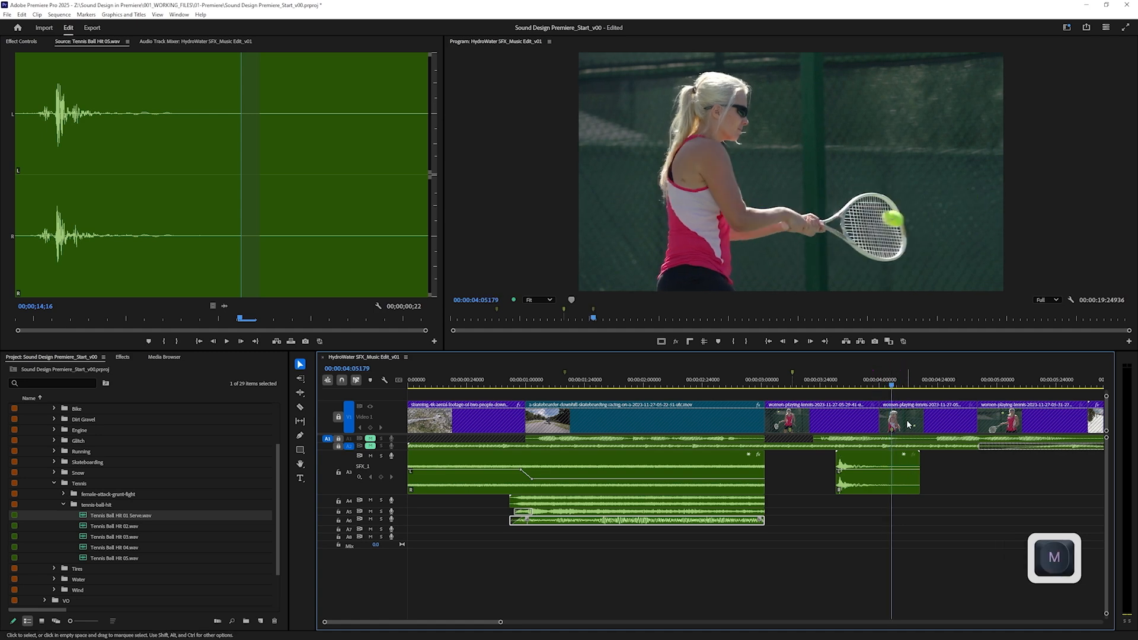
drag(959, 386, 1000, 386)
key(m)
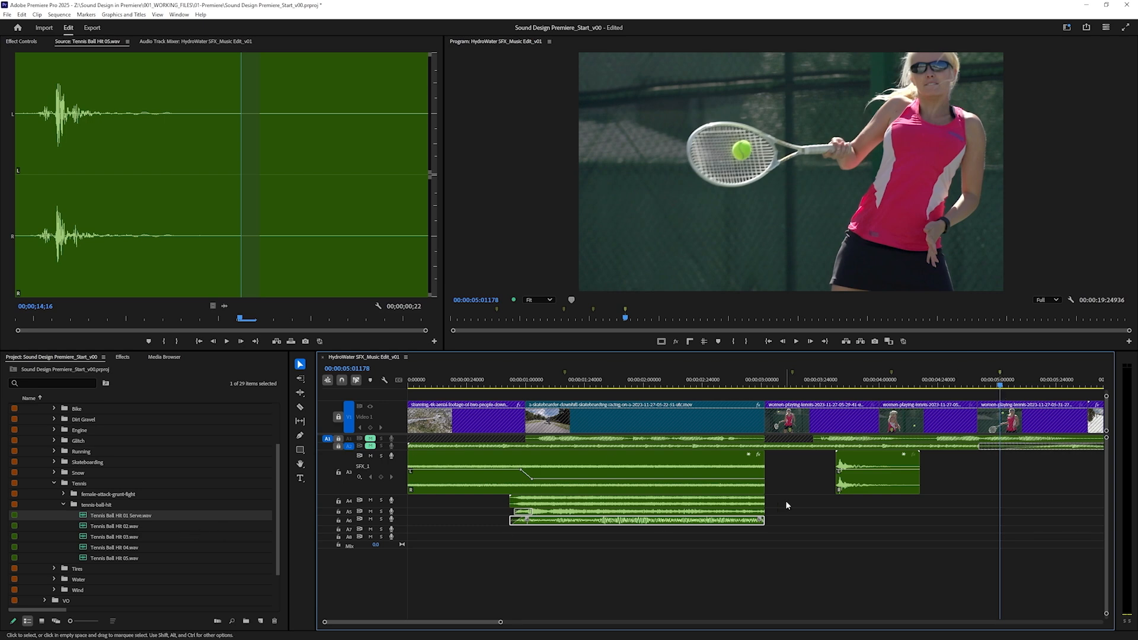
Enlarge the SFX_1 track and align the Tennis Ball Hit 01 Serve clip's peak with the racket contact in the first tennis shot.
click(790, 390)
drag(859, 483, 796, 485)
scroll(728, 487, up, 8)
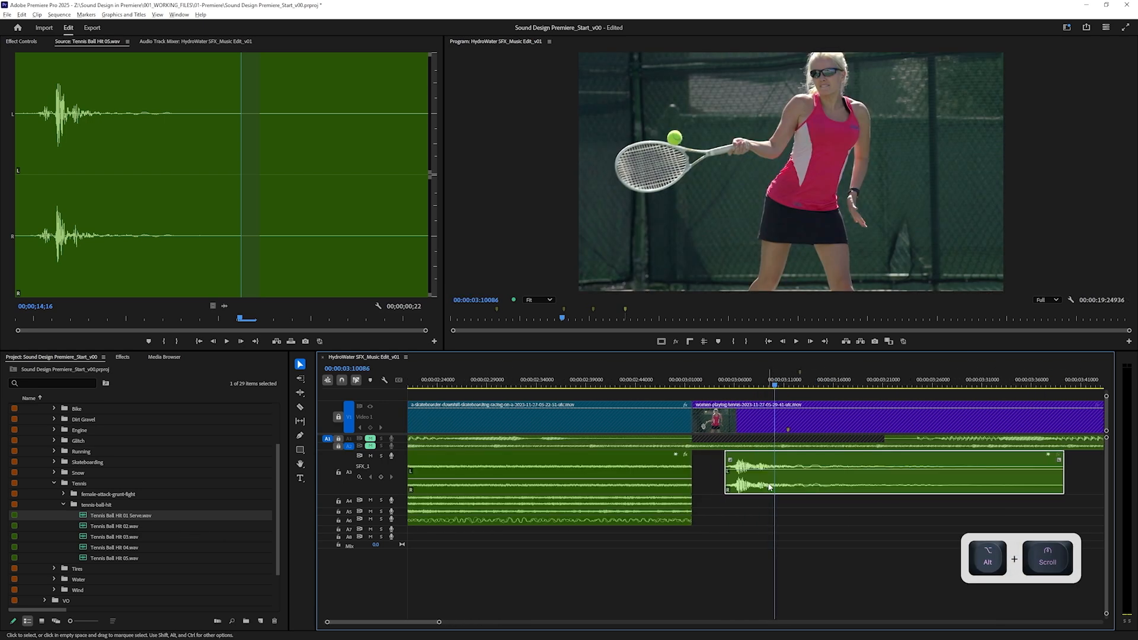
drag(728, 488, 766, 485)
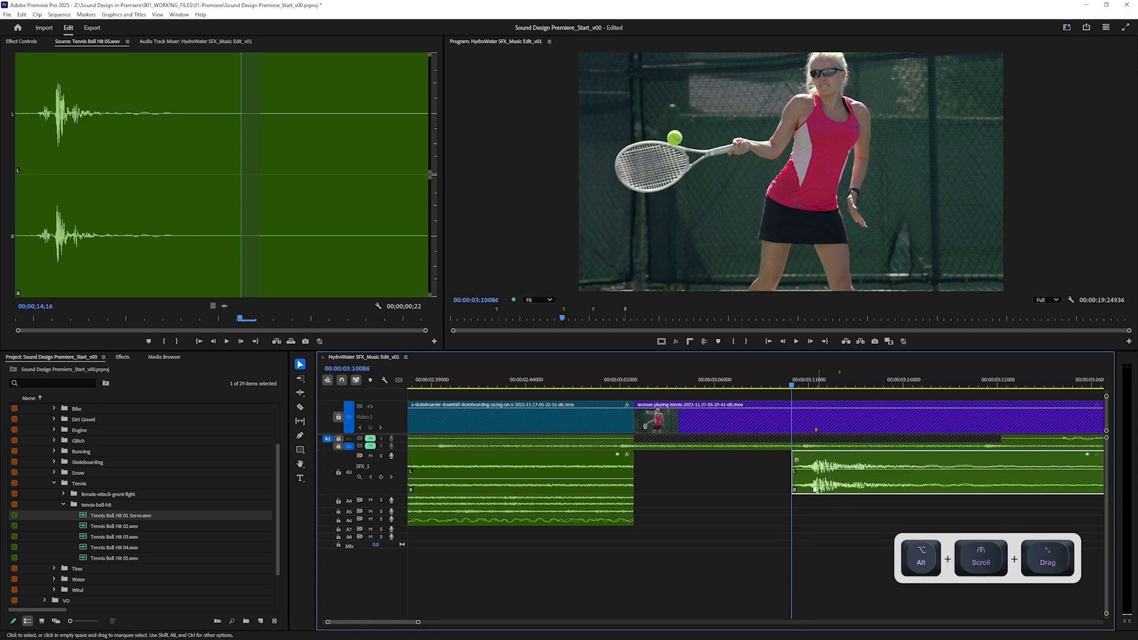
drag(381, 494, 381, 572)
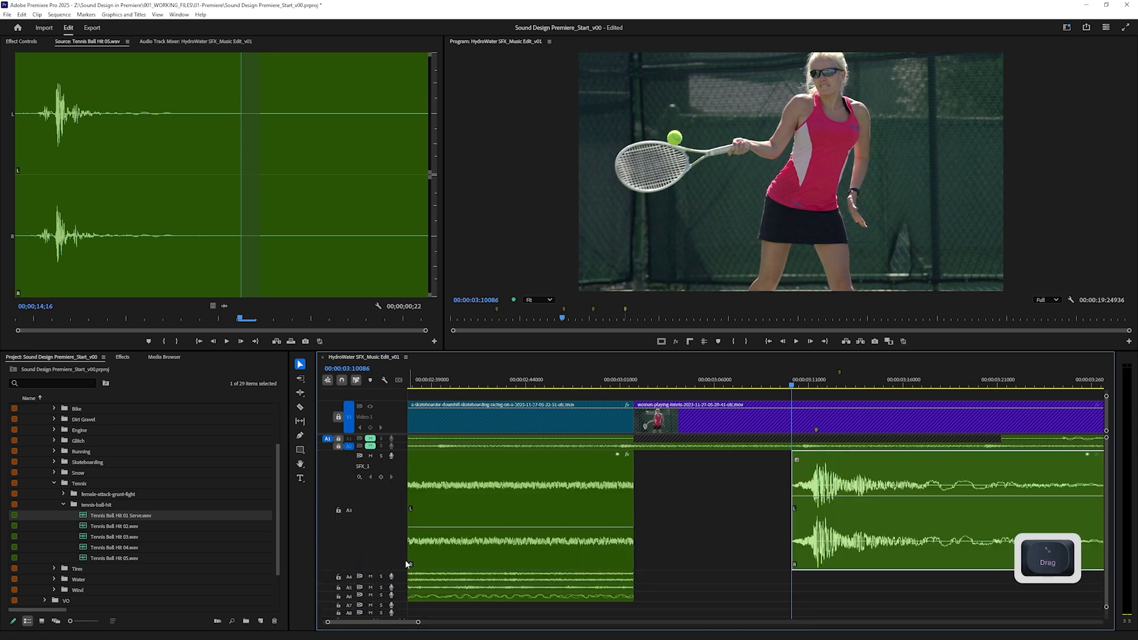
scroll(773, 489, up, 5)
drag(889, 473, 876, 474)
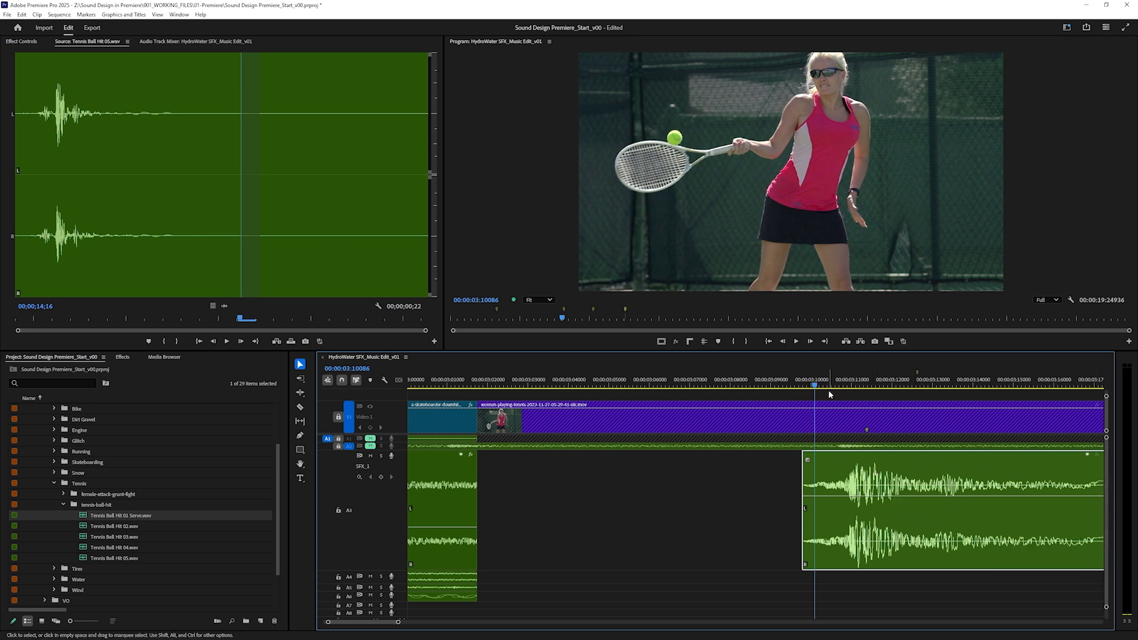
key(space)
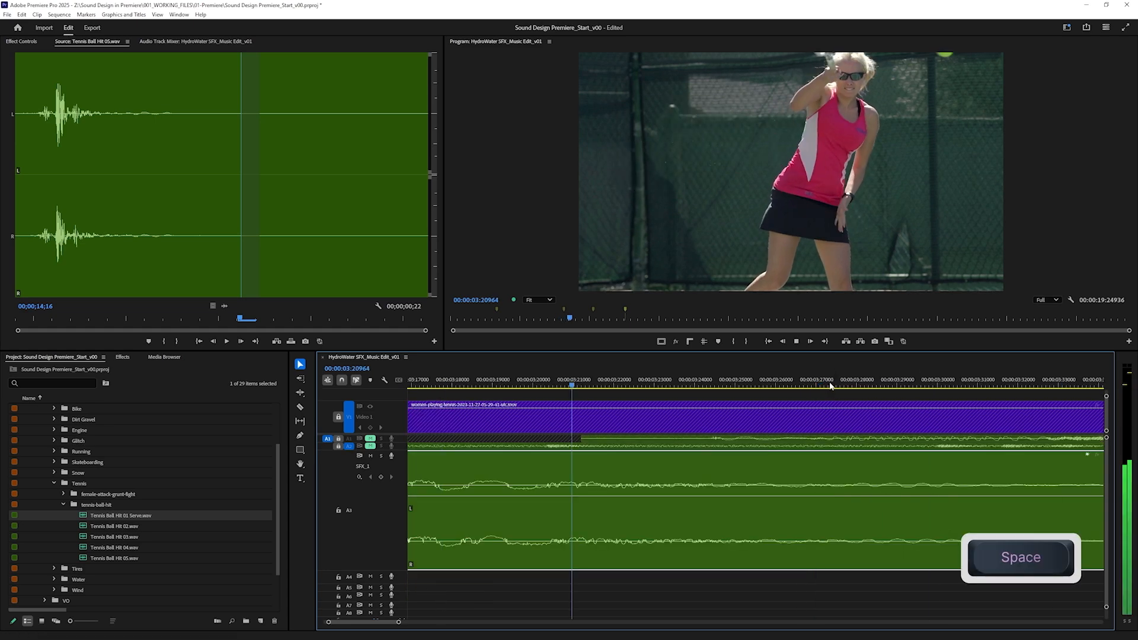
Place Tennis Ball Hit 02.wav on SFX_1 beneath the second tennis shot and move it roughly to the contact marker.
scroll(812, 453, down, 5)
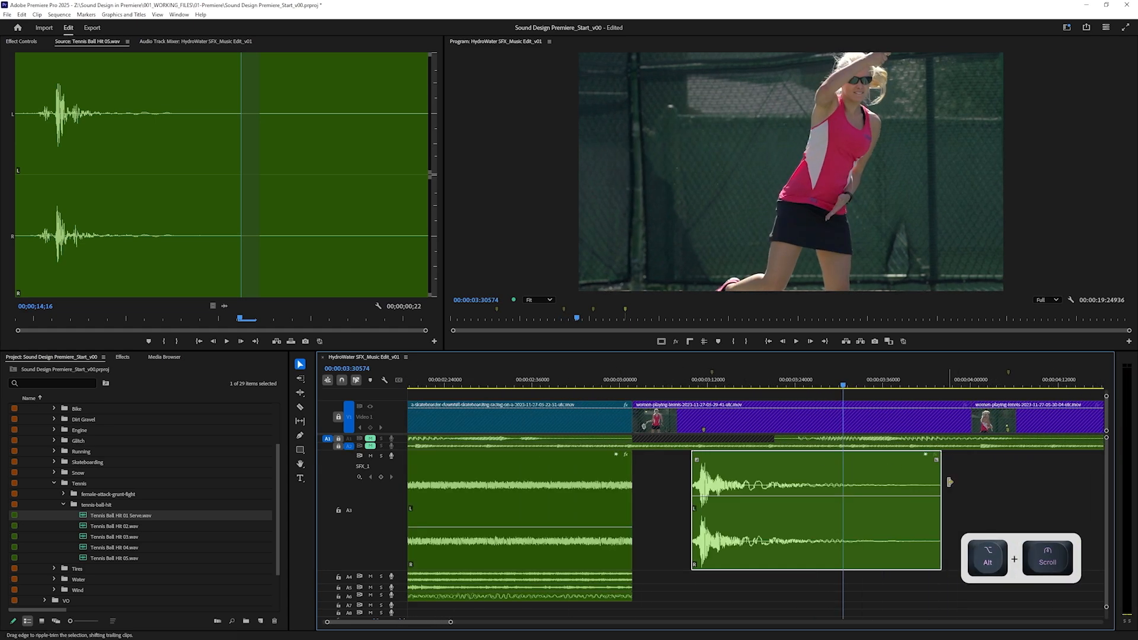
drag(86, 528, 952, 483)
click(973, 383)
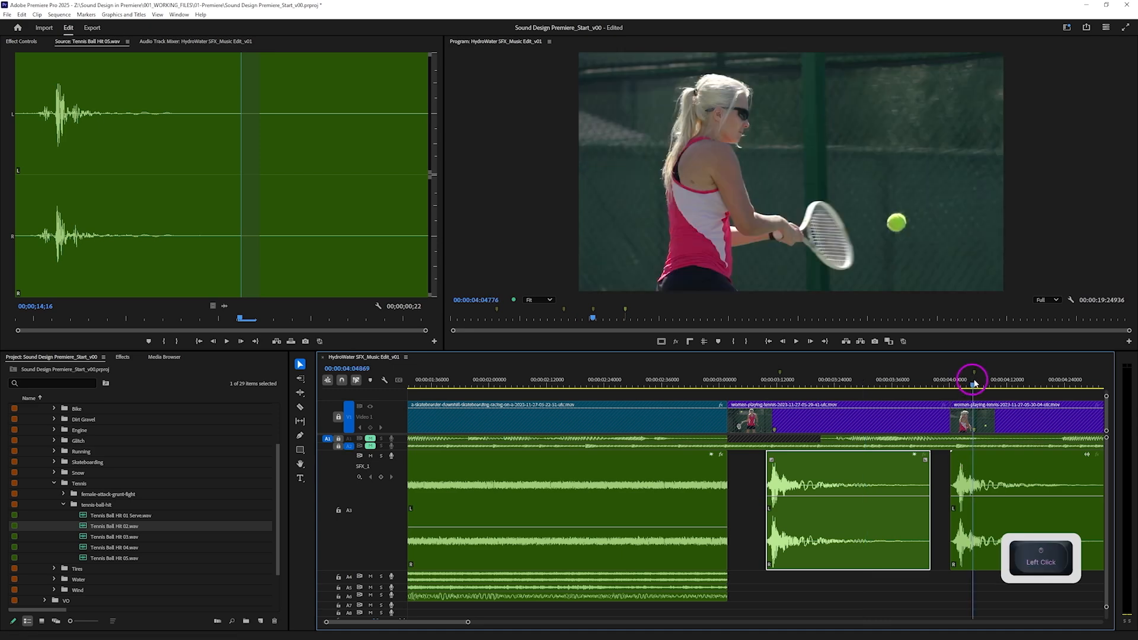
scroll(981, 474, up, 3)
mouse_move(941, 484)
mouse_down()
mouse_move(970, 486)
mouse_move(884, 483)
mouse_move(922, 483)
mouse_up()
Turn off timeline snapping and fine-tune the Tennis Ball Hit 02 clip so its peak lands on the second tennis contact marker.
scroll(969, 486, up, 2)
key(s)
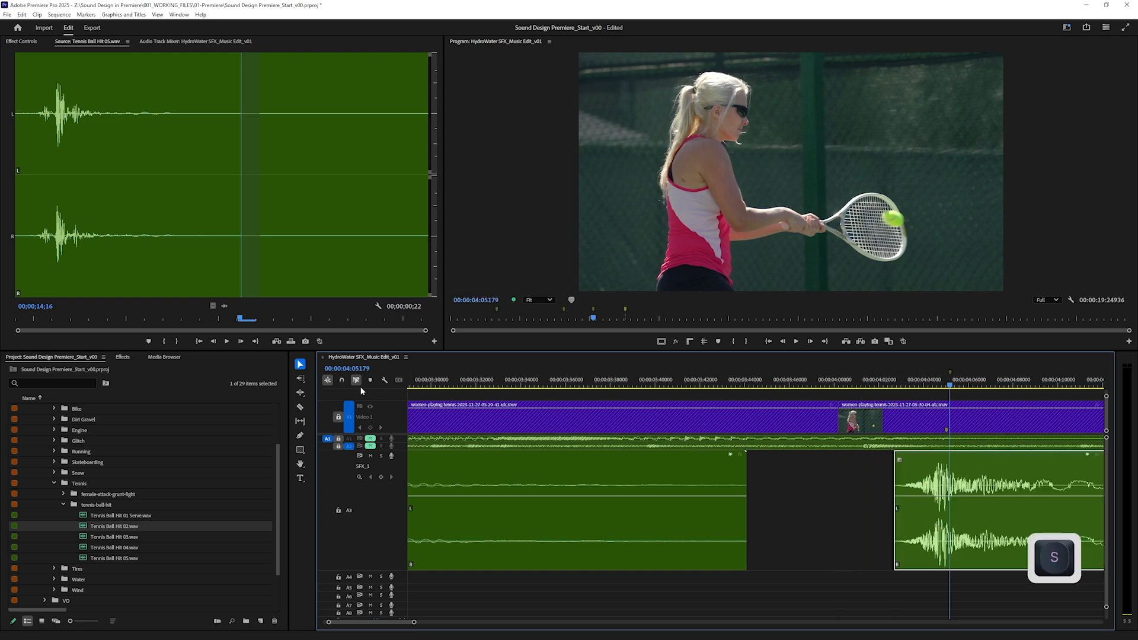
drag(940, 481, 935, 481)
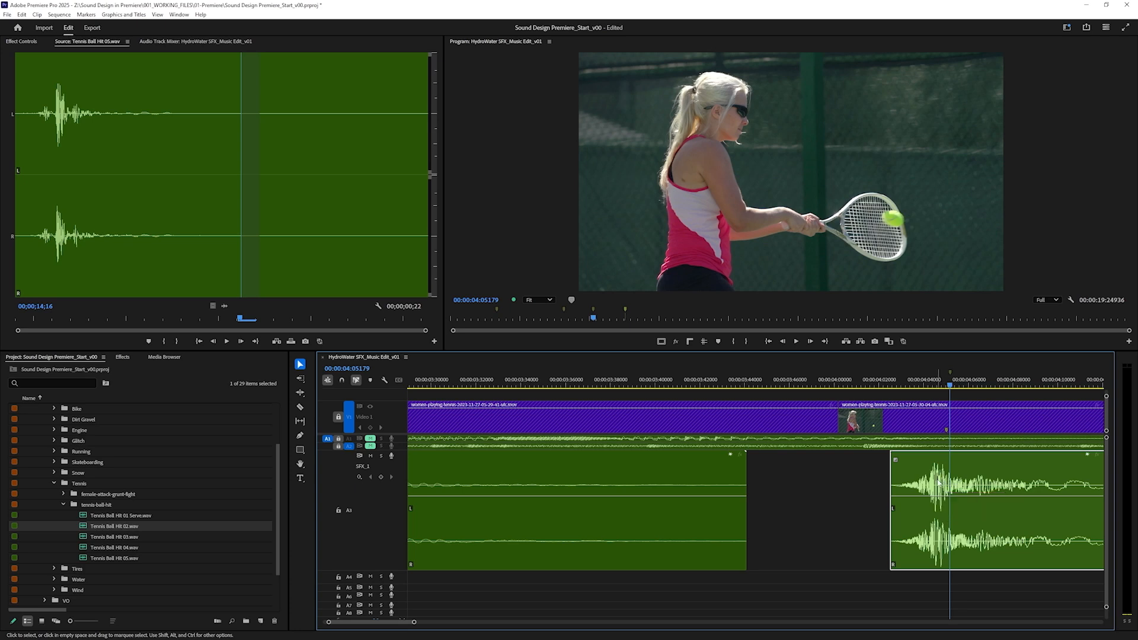
alt+scroll(949, 486, up, 3)
scroll(951, 487, up, 1)
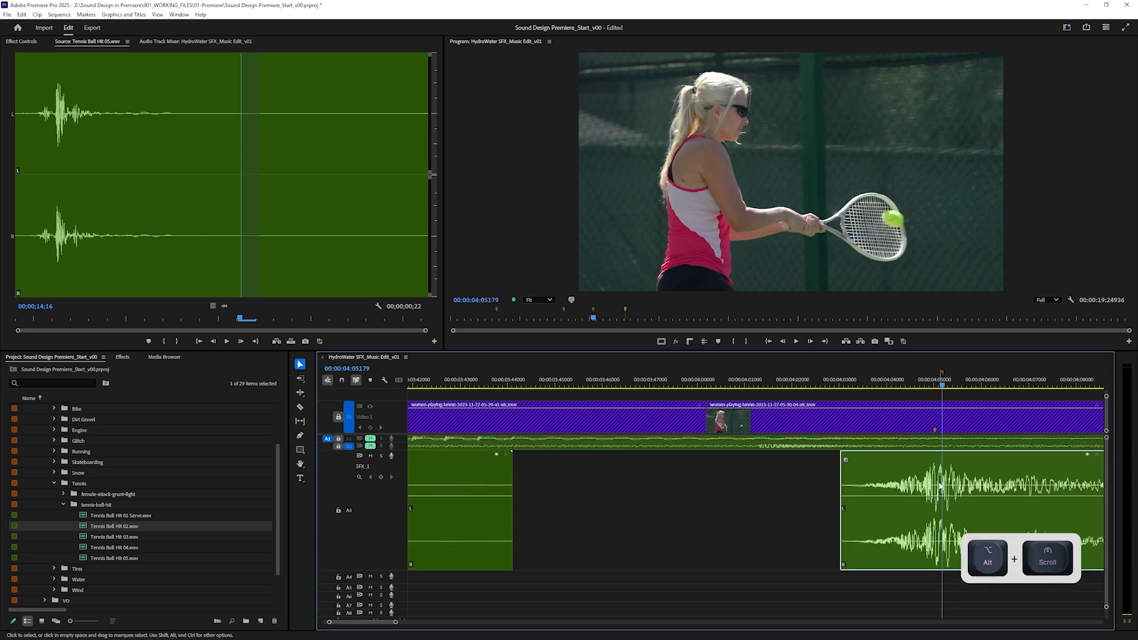
alt+click(947, 483)
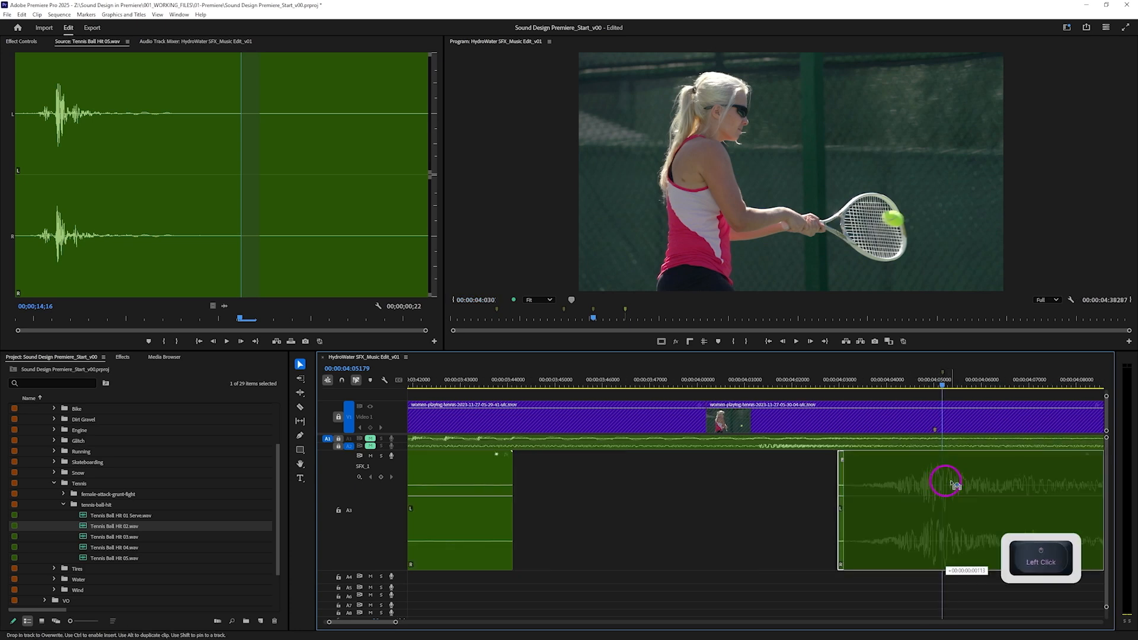
Play back the first two tennis shots to check the timing of their ball hits.
alt+scroll(928, 483, down, 3)
alt+scroll(934, 468, down, 4)
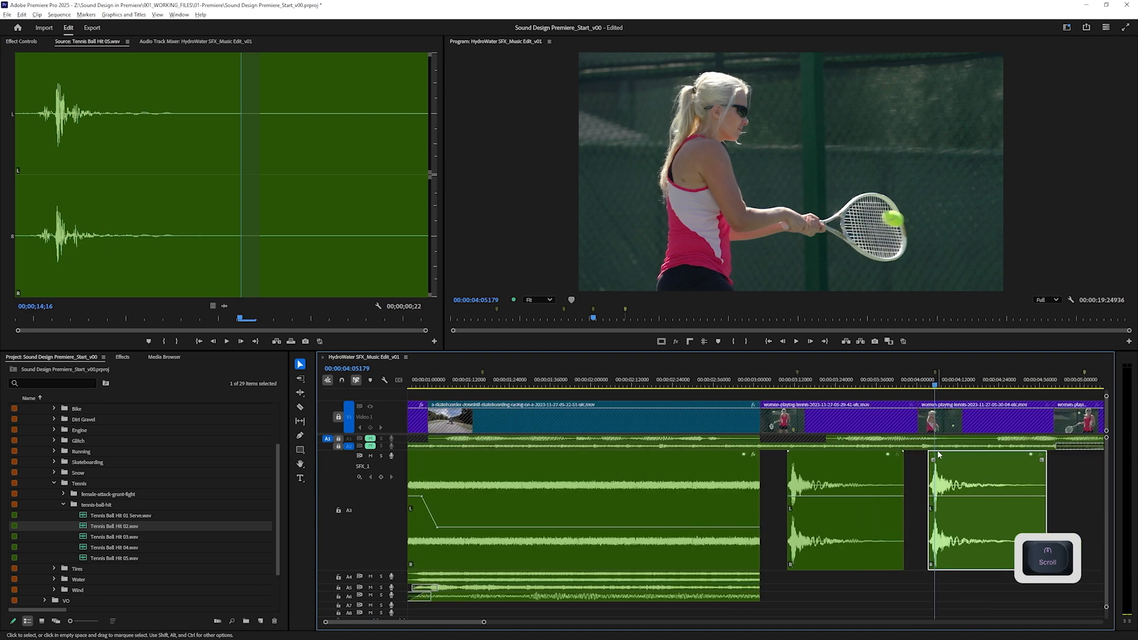
click(793, 386)
key(space)
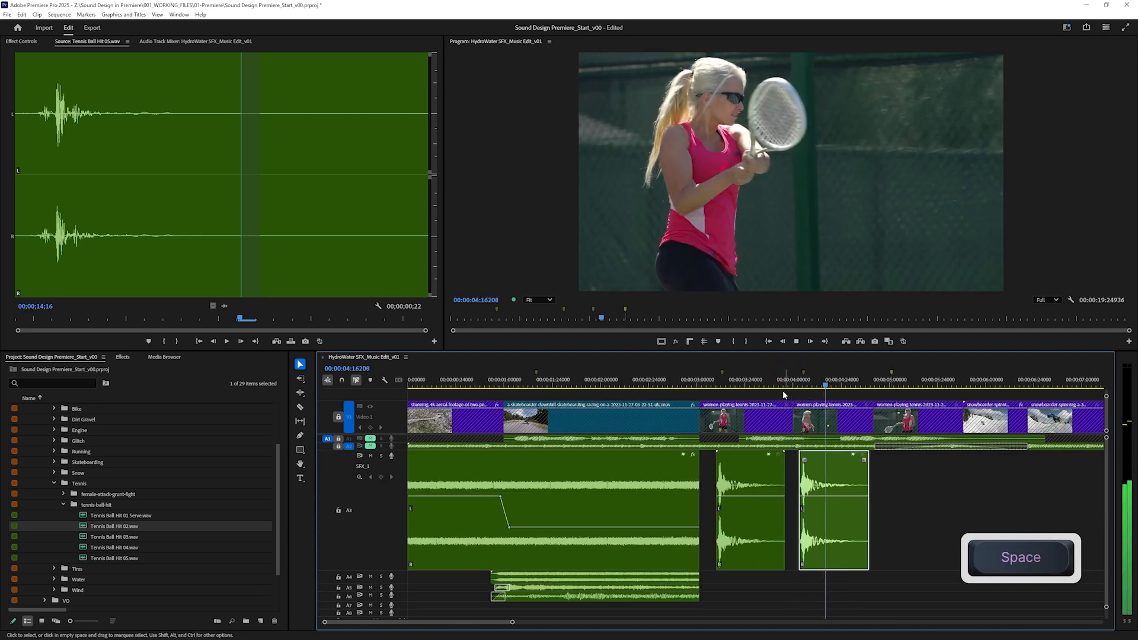
Audition Tennis Ball Hit 04.wav and place it on SFX_1 with its peak at the third tennis shot's contact marker.
double_click(81, 546)
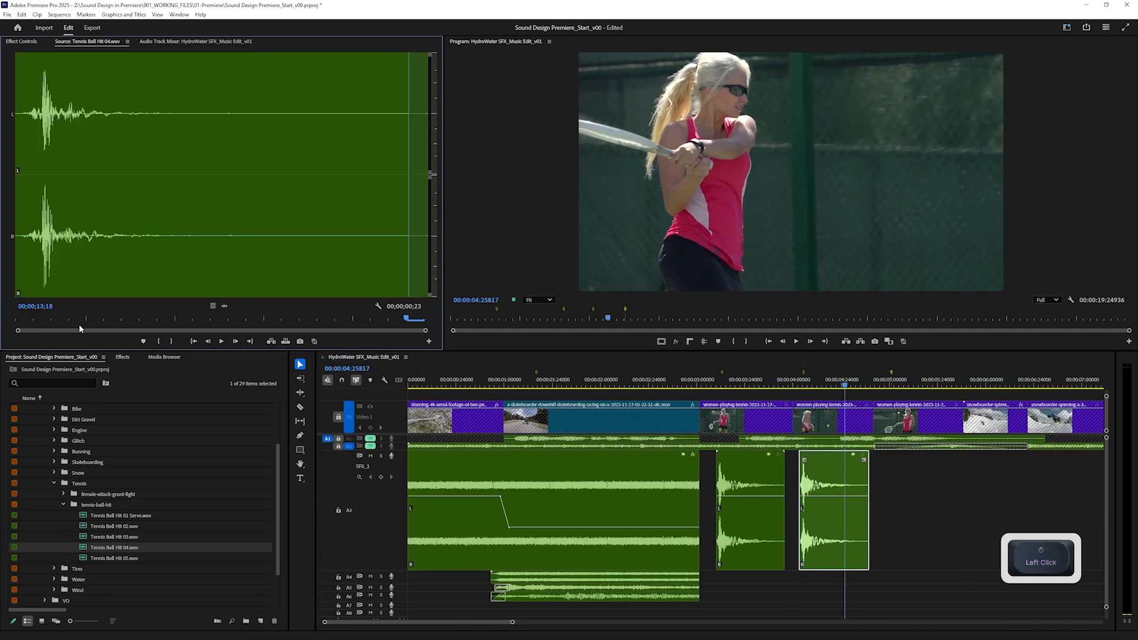
key(space)
key(space)
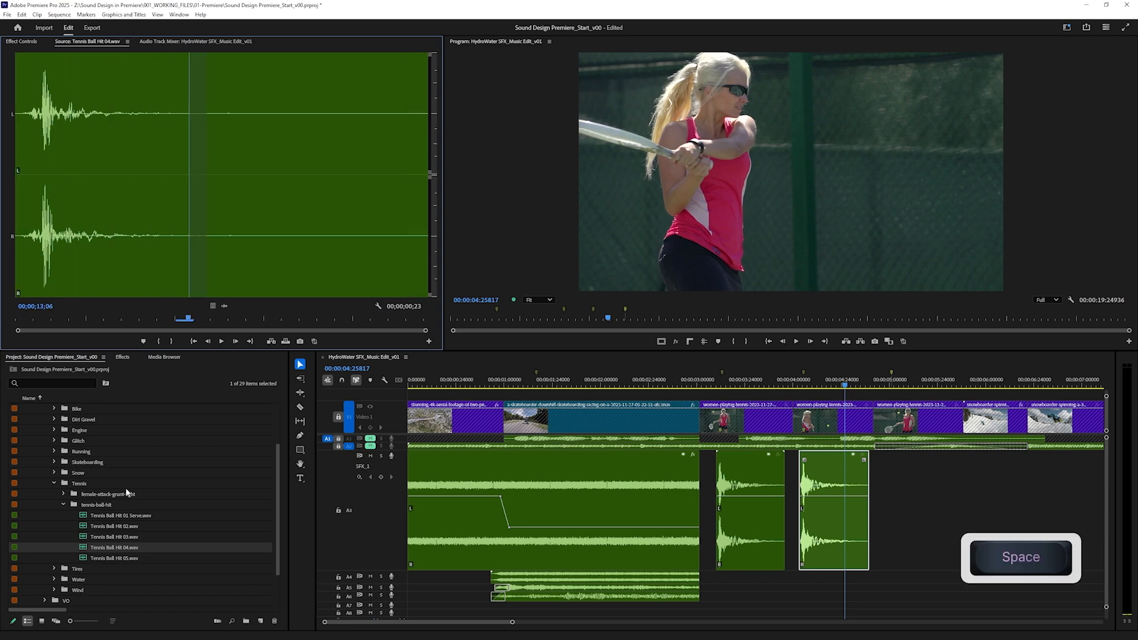
drag(112, 547, 879, 456)
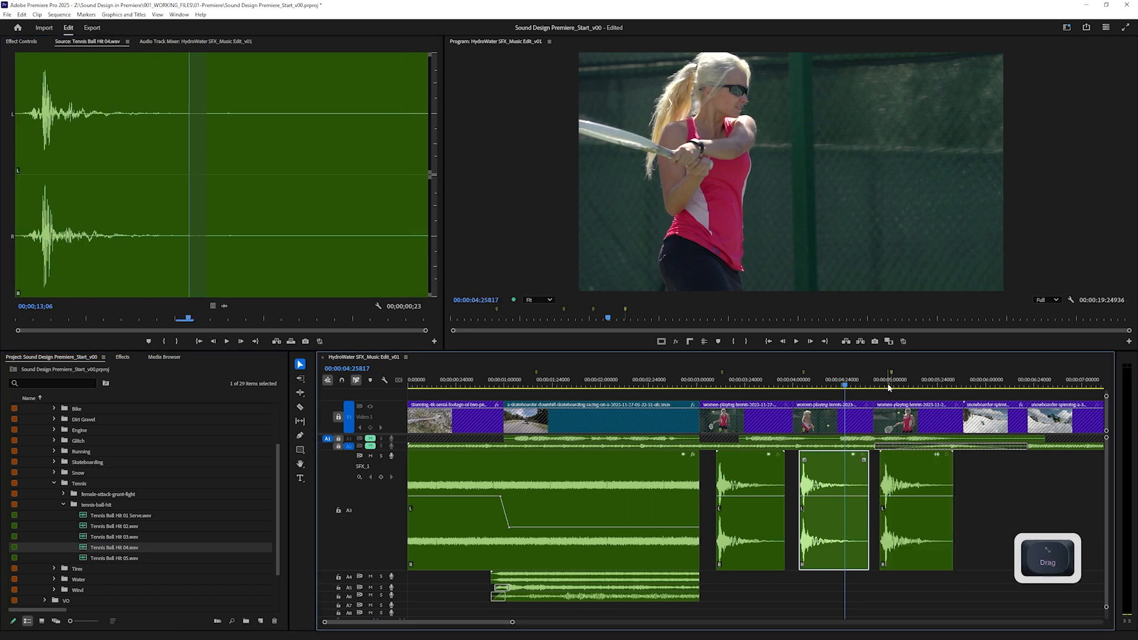
alt+scroll(891, 492, up, 5)
alt+scroll(892, 496, up, 2)
shift+drag(876, 384, 867, 384)
drag(824, 477, 861, 474)
Play back all three tennis shots from the first one to check the ball hits against the picture.
alt+scroll(860, 475, down, 7)
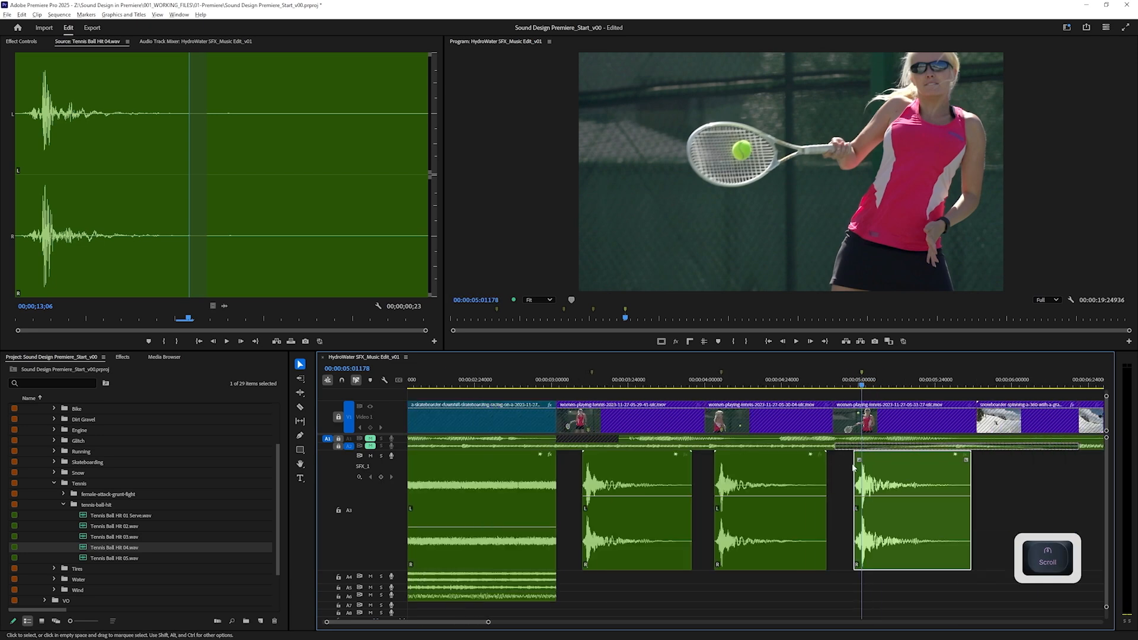
drag(604, 386, 577, 410)
key(space)
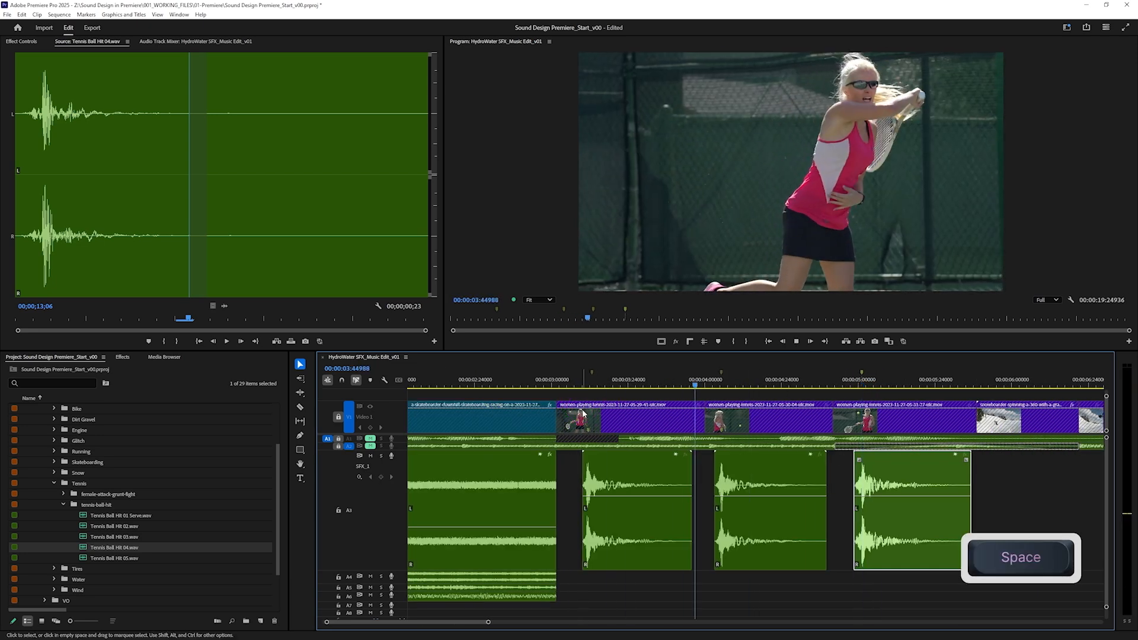
key(space)
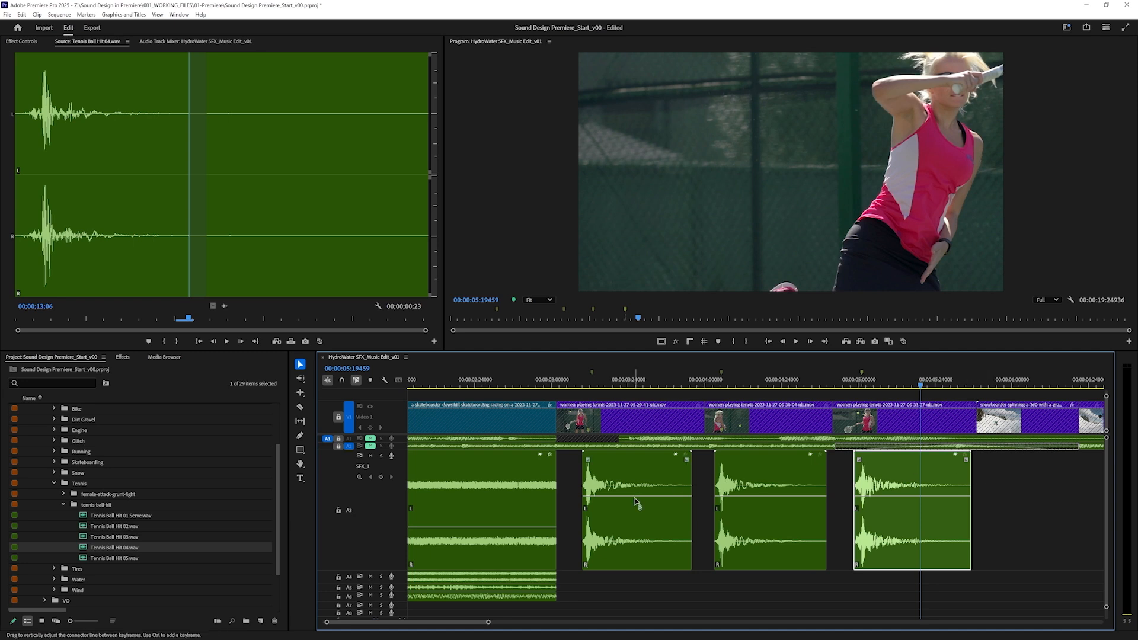
Collapse the tennis-ball-hit bin, expand the female-attack-grunt-fight bin and open female attack grunt fight 1.wav in the Source Monitor.
click(64, 505)
click(64, 505)
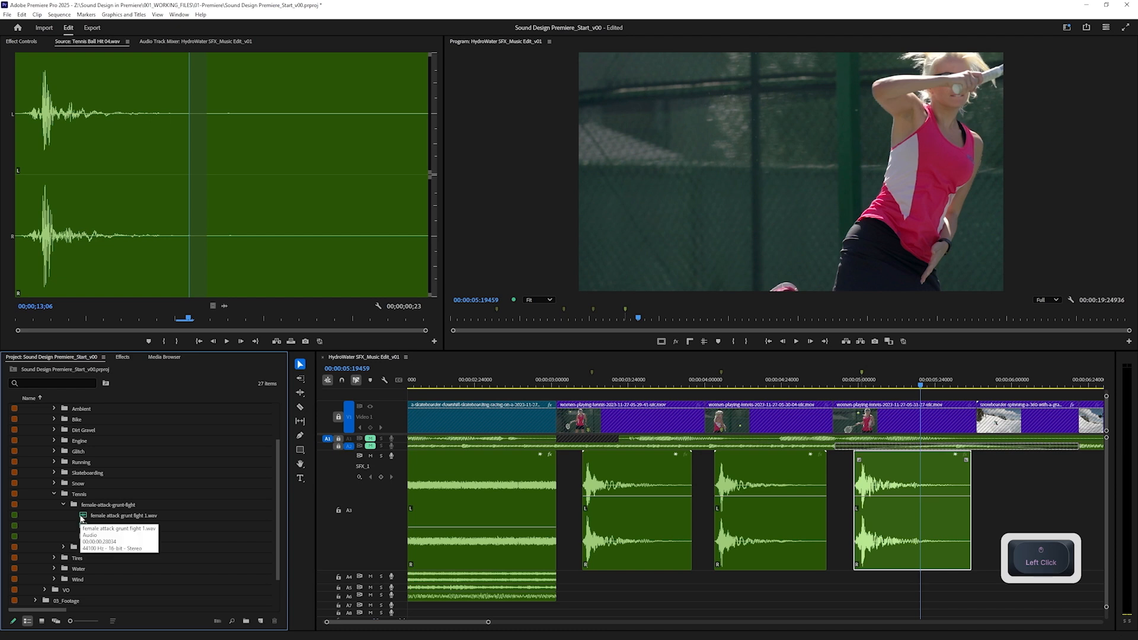
double_click(83, 517)
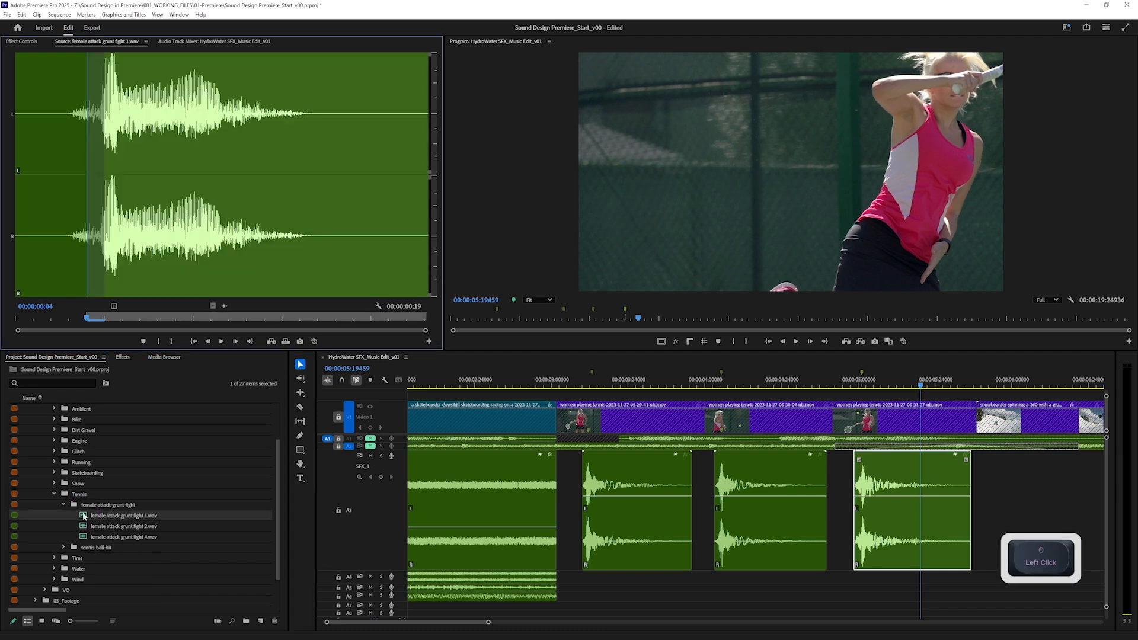
Import female attack grunt fight 3.wav into the female-attack-grunt-fight bin.
click(95, 505)
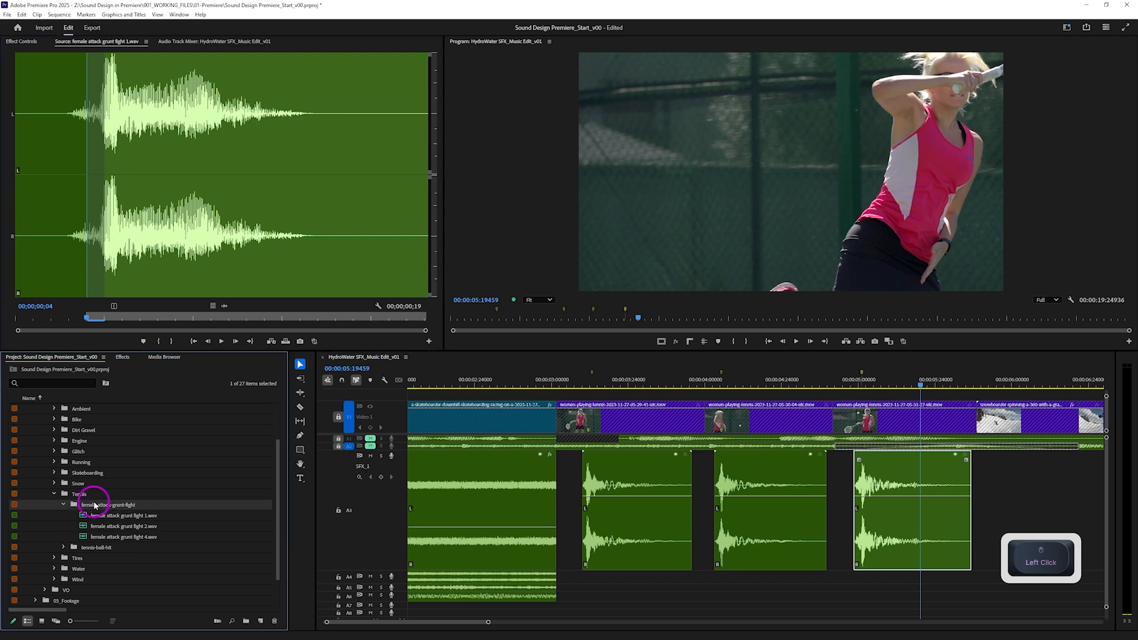
key(ctrl+i)
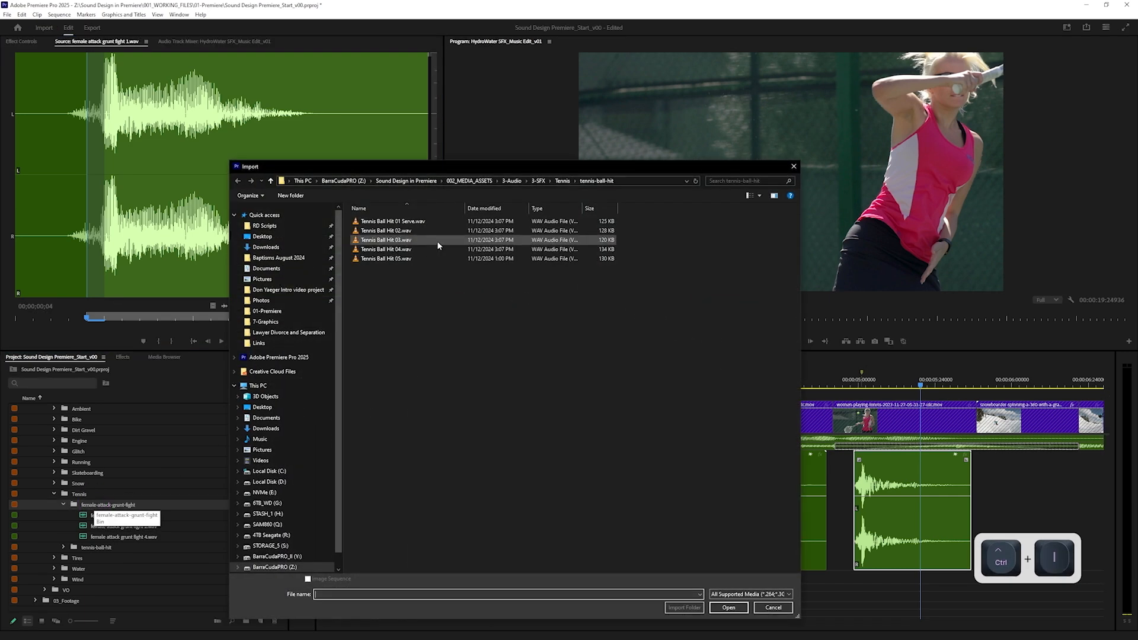
click(562, 181)
double_click(392, 221)
double_click(398, 241)
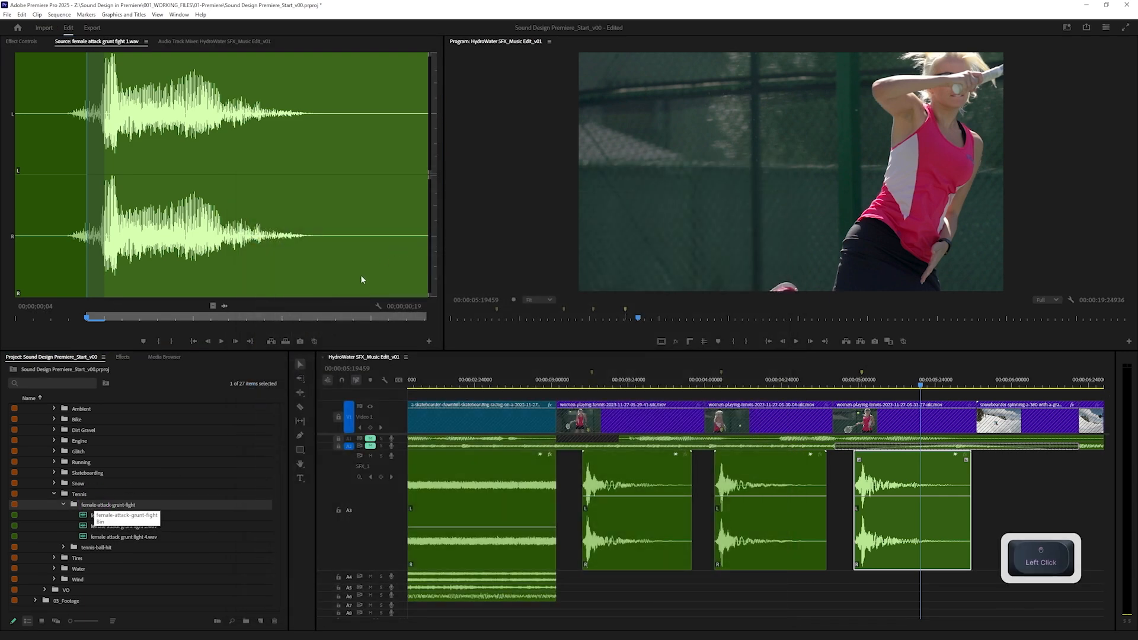
Audition female attack grunt fight 1.wav in the Source Monitor from its first loud peak.
double_click(80, 517)
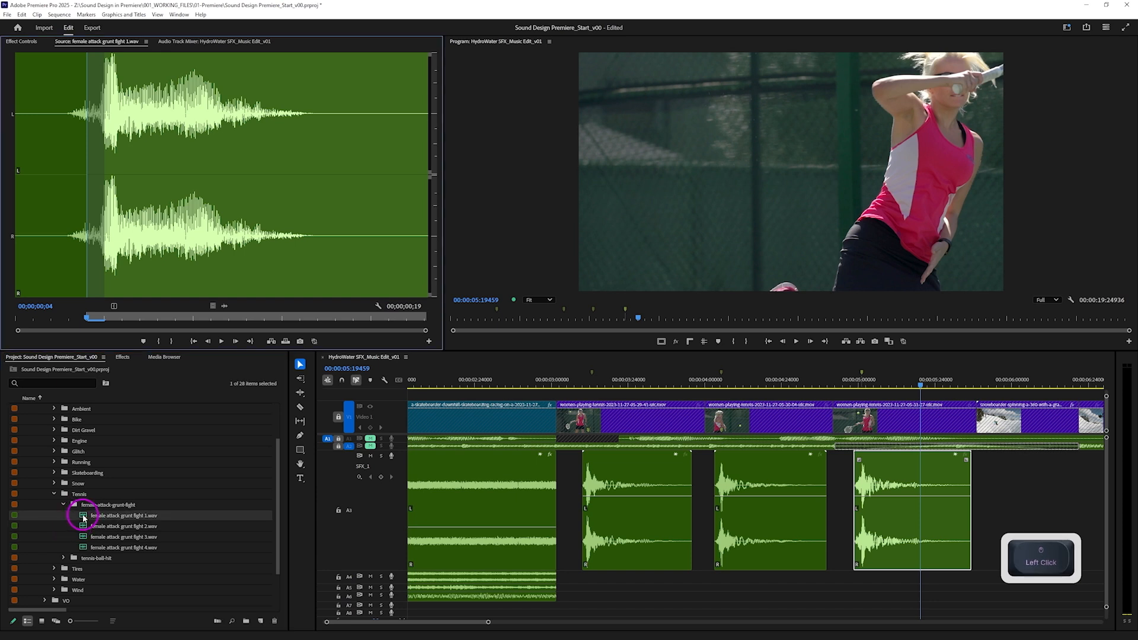
click(111, 222)
click(109, 223)
key(space)
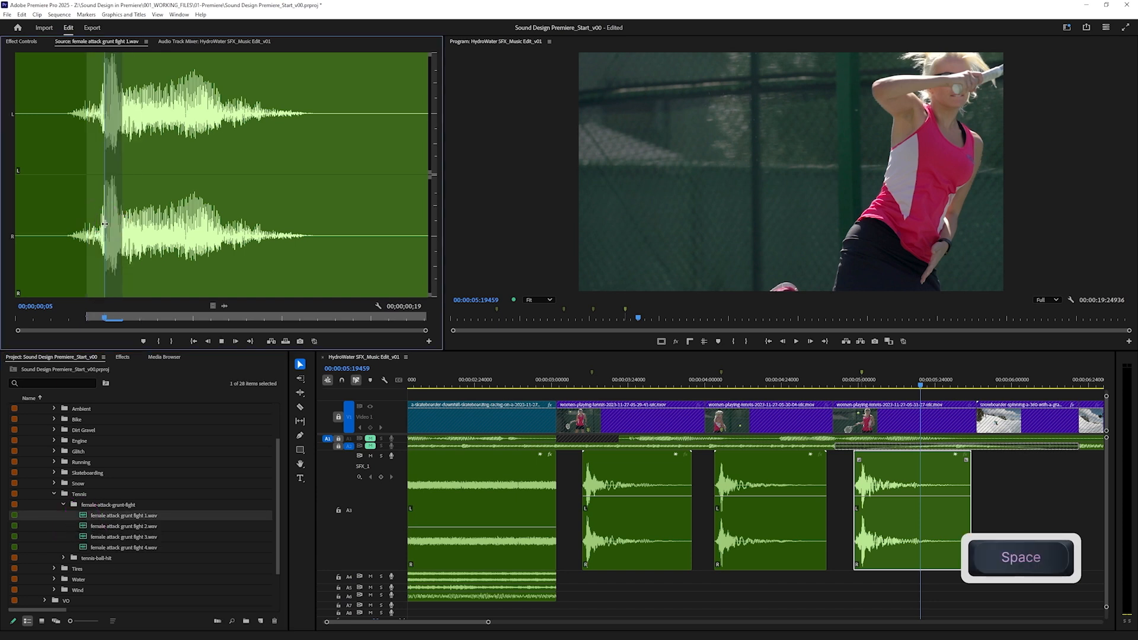
Set the grunt's In point at 00;00;00;07 and place the trimmed sound on track A4 beneath the first tennis ball hit.
click(142, 267)
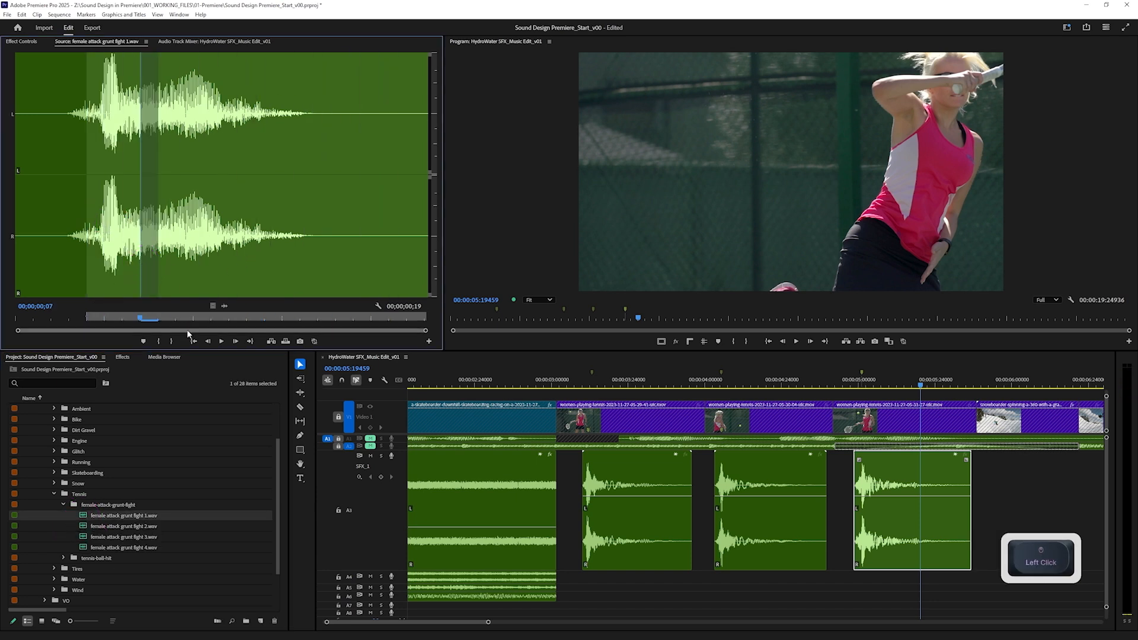
click(157, 342)
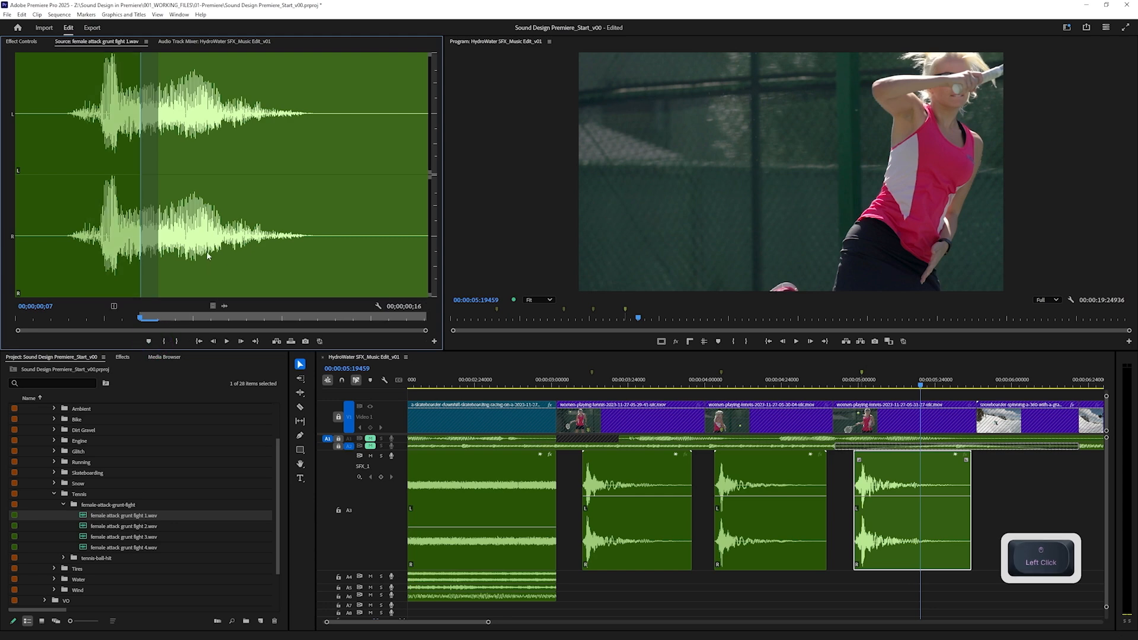
drag(223, 305, 593, 578)
click(587, 382)
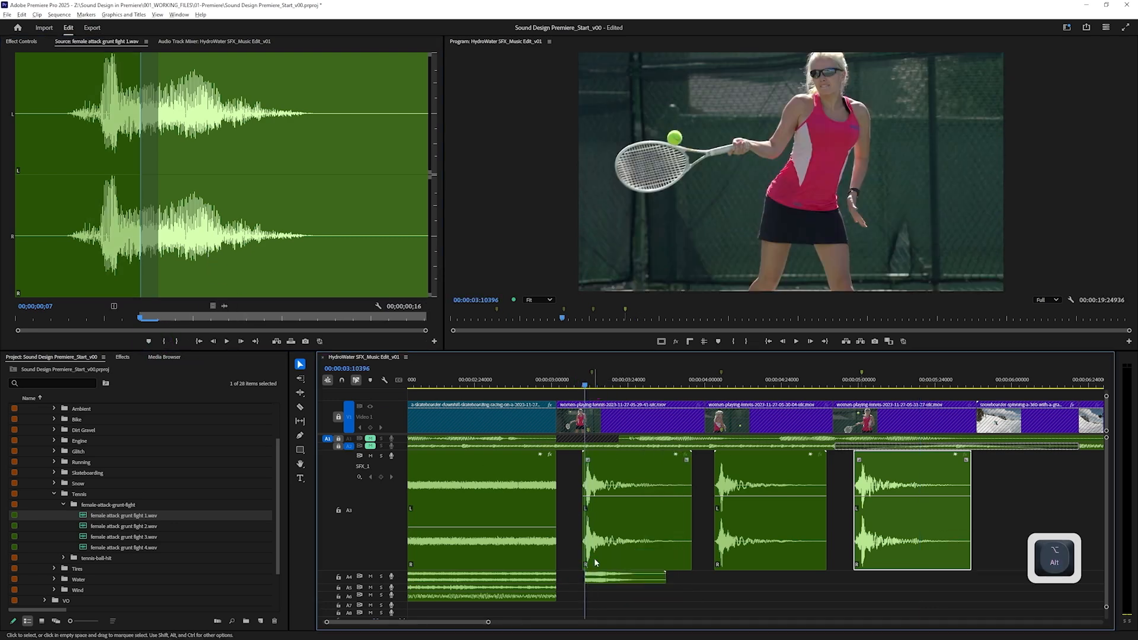
Nudge the first grunt clip on audio track A4 slightly later against the first tennis hit and play it back.
scroll(601, 561, up, 5)
drag(585, 580, 589, 582)
key(space)
scroll(569, 575, down, 5)
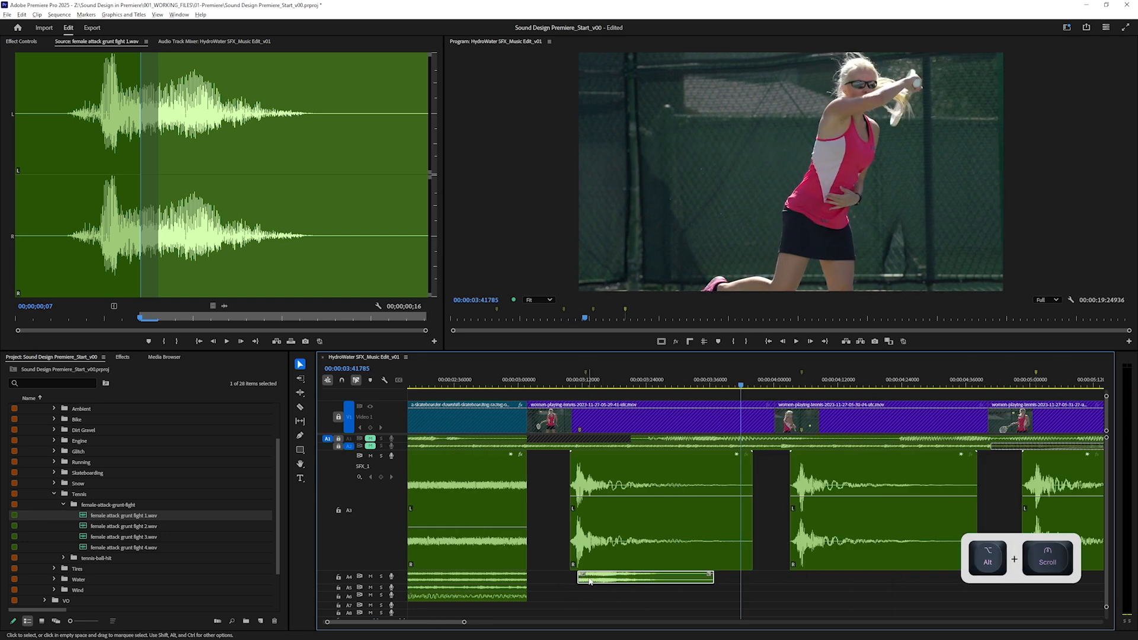
Audition female attack grunt fight 2.wav, place its marked section on track A4 under the second tennis hit, and play it back.
double_click(84, 527)
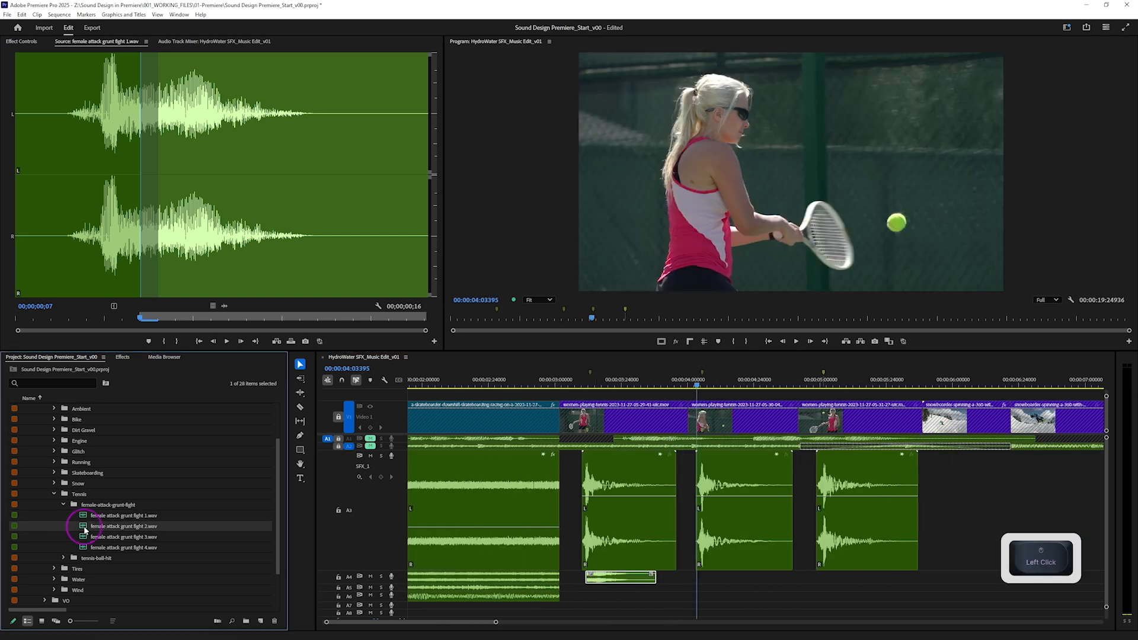
key(space)
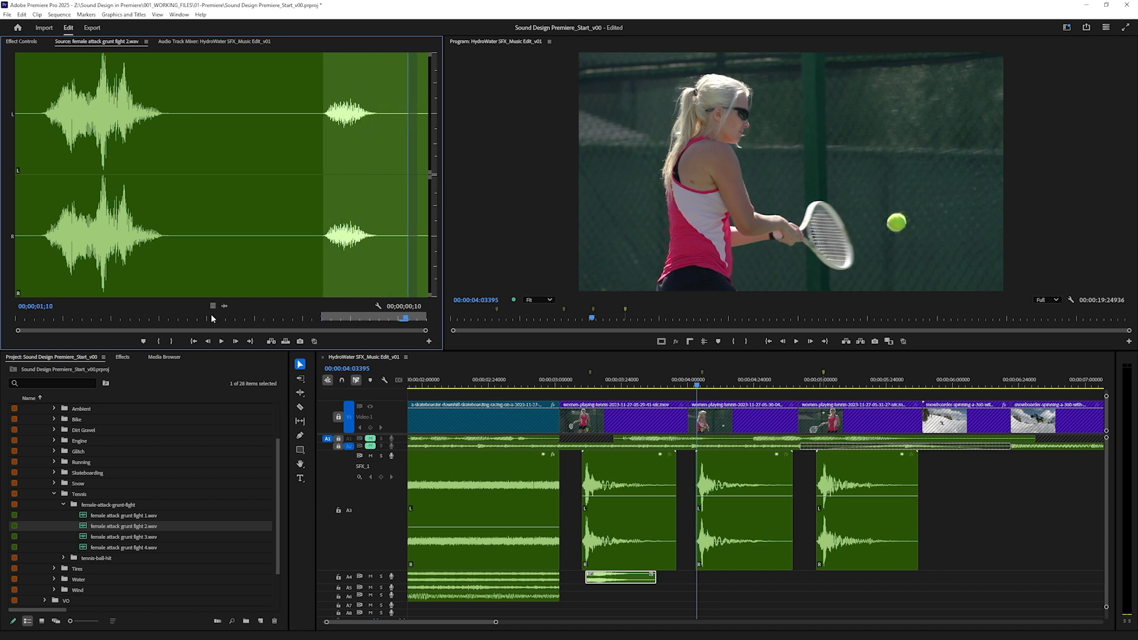
click(316, 271)
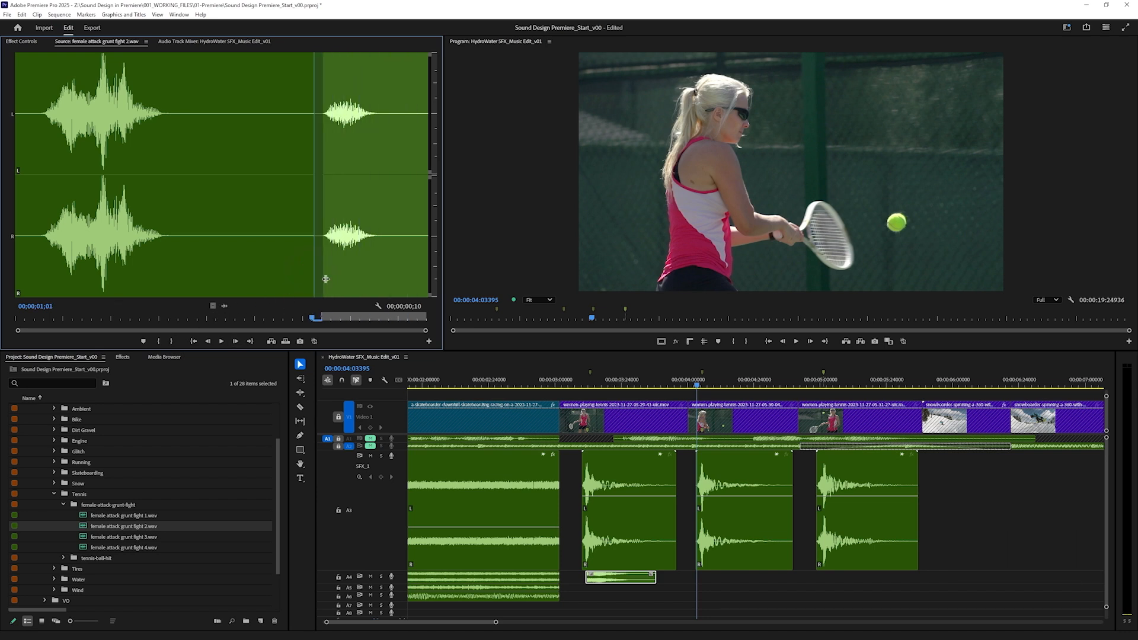
drag(224, 306, 699, 582)
alt+scroll(707, 584, up, 5)
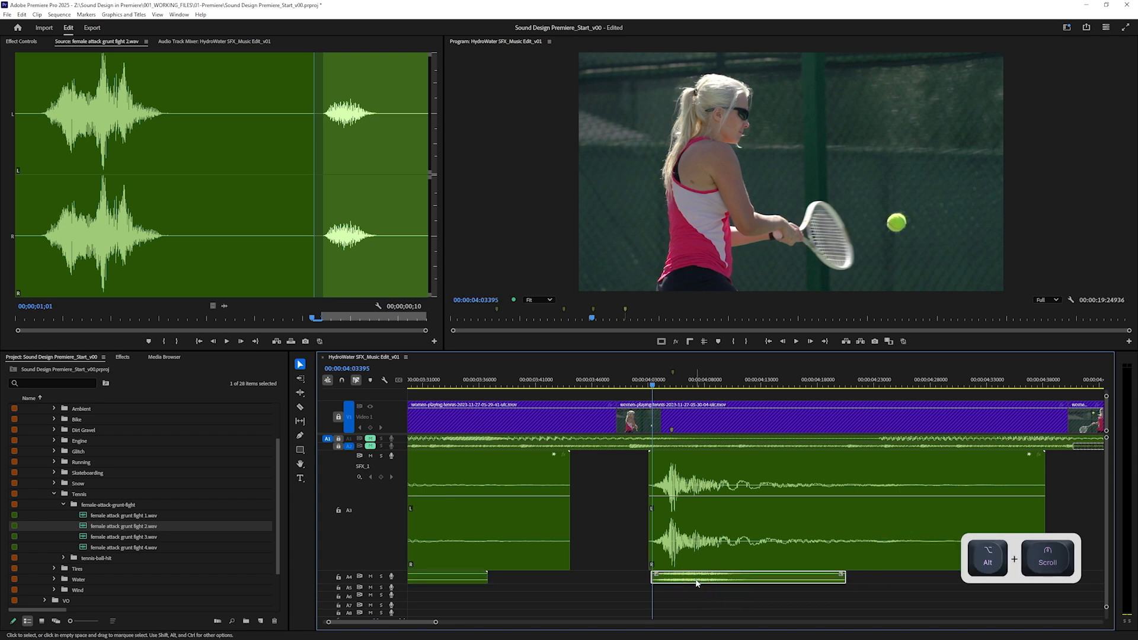
key(space)
key(space)
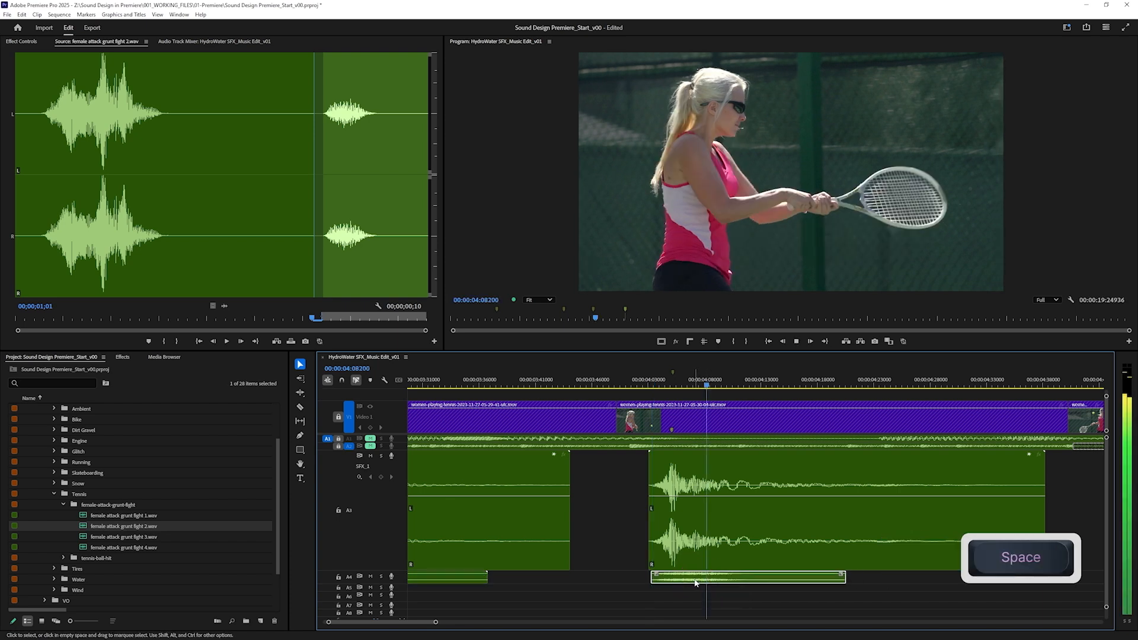
alt+scroll(696, 583, down, 4)
Audition female attack grunt fight 3.wav and place it on track A4 under the third tennis hit.
double_click(109, 538)
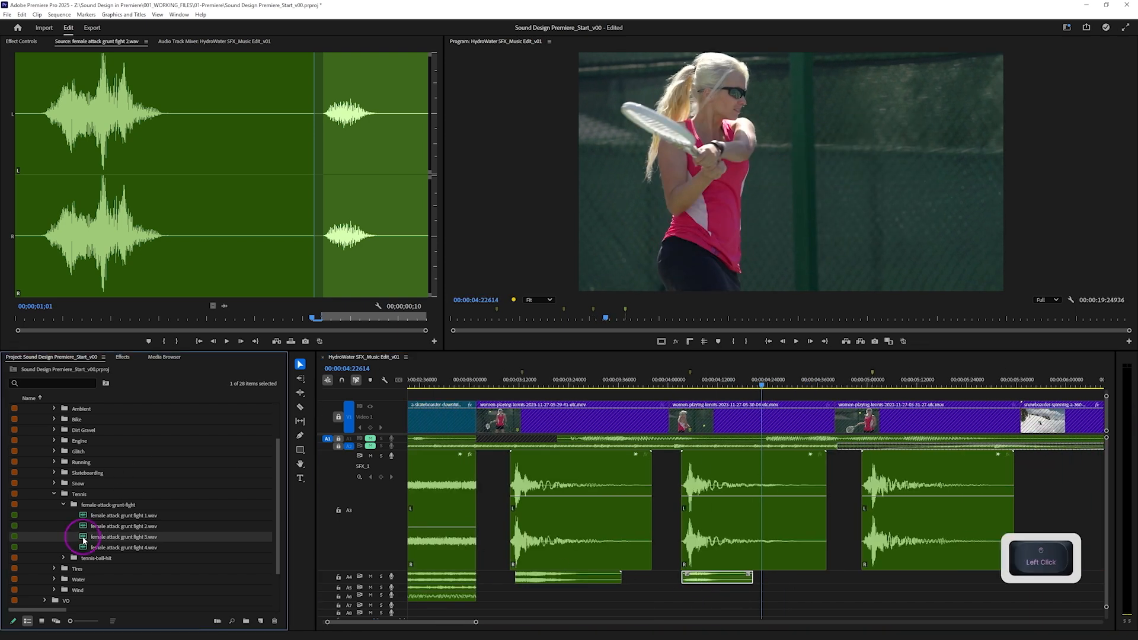
click(144, 271)
key(space)
click(109, 272)
key(space)
click(79, 268)
key(space)
click(90, 270)
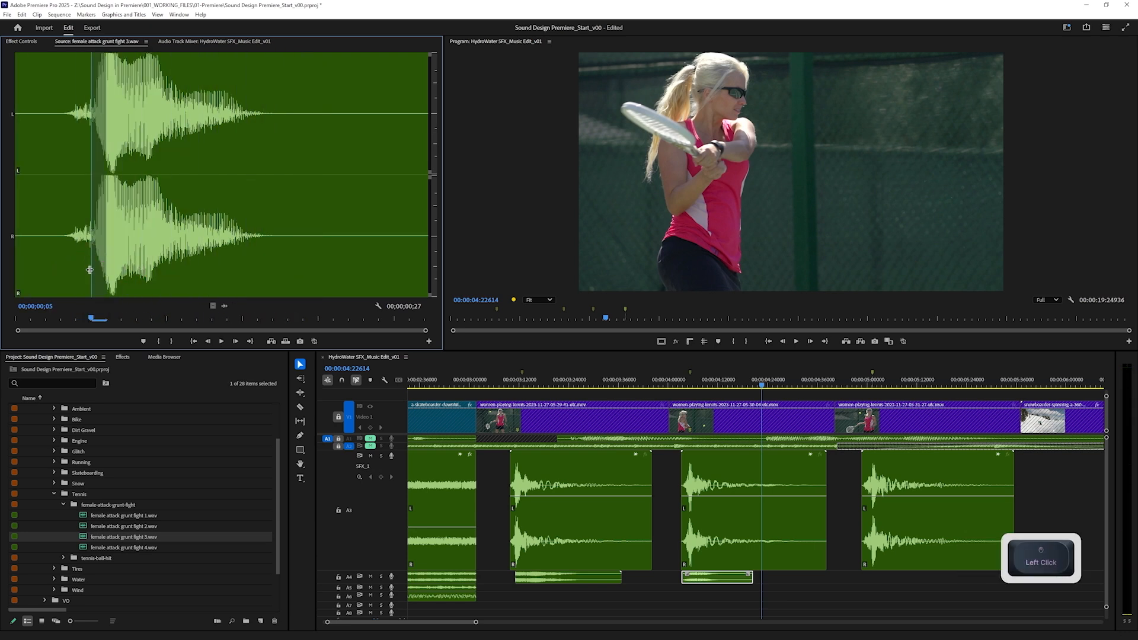
scroll(103, 246, up, 1)
drag(224, 306, 872, 587)
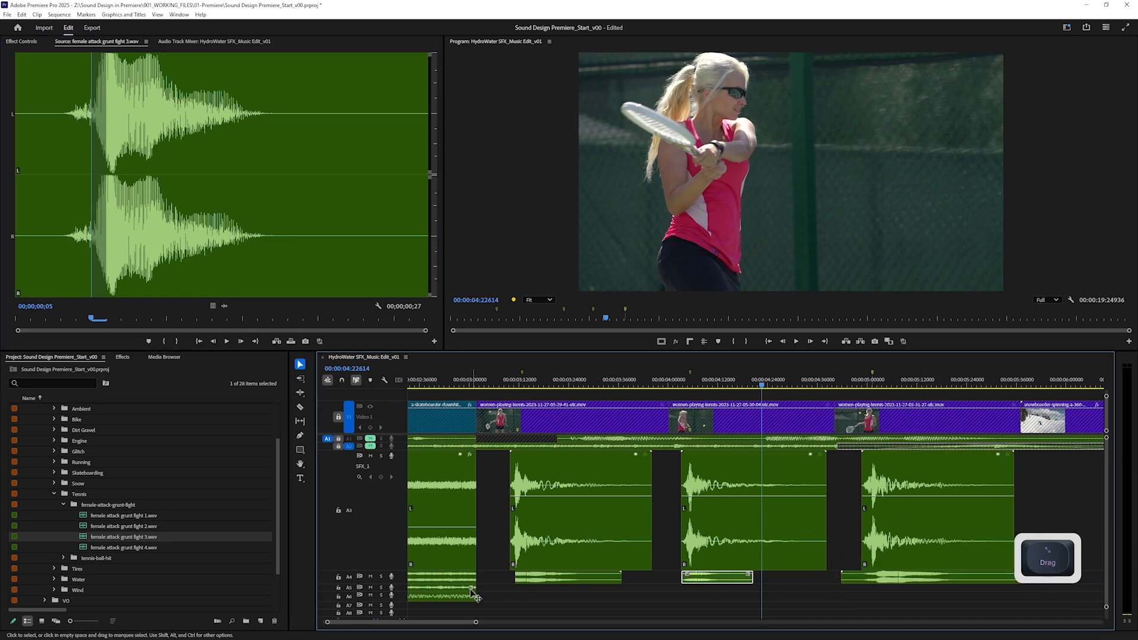
Adjust the gain of the third grunt clip by -3 dB and play it back with the tennis hit.
scroll(879, 591, up, 5)
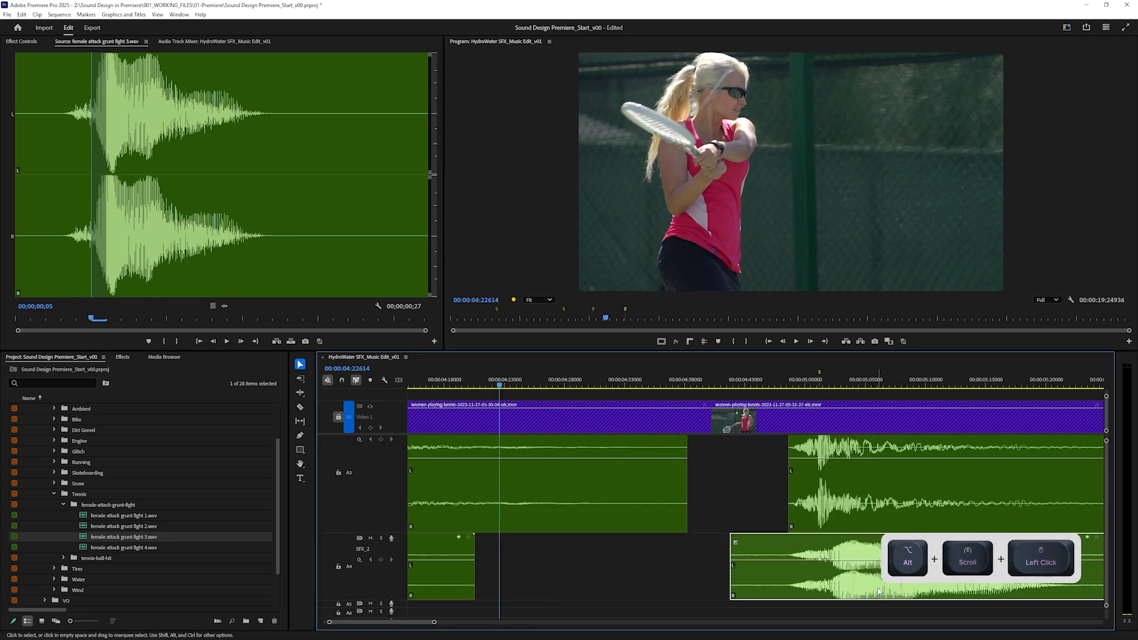
text(g-3)
key(Return)
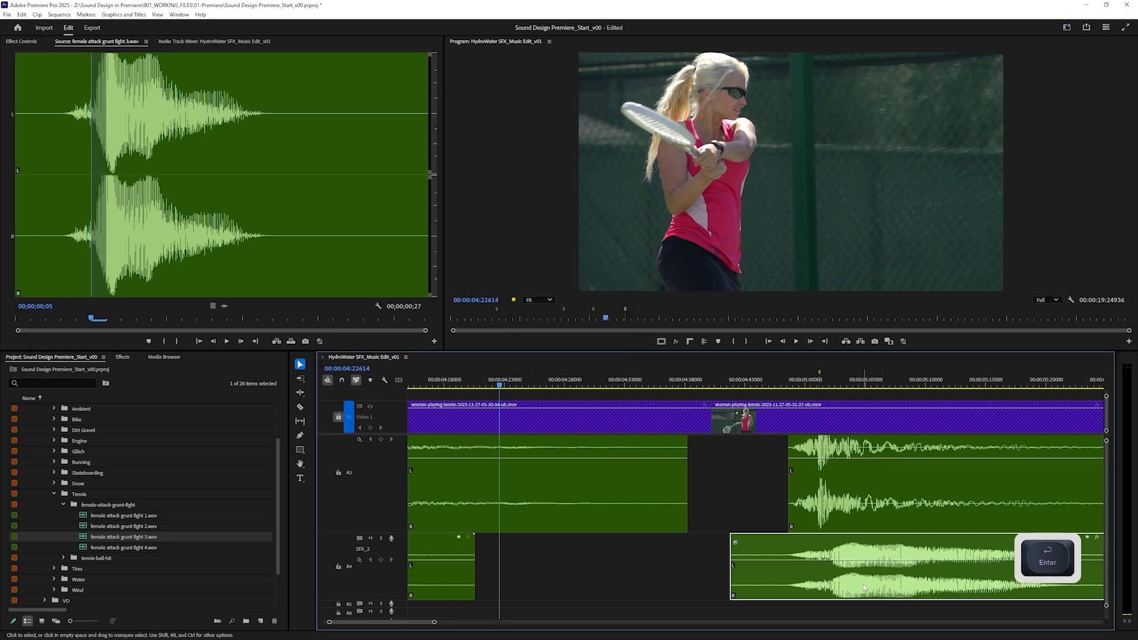
key(space)
key(space)
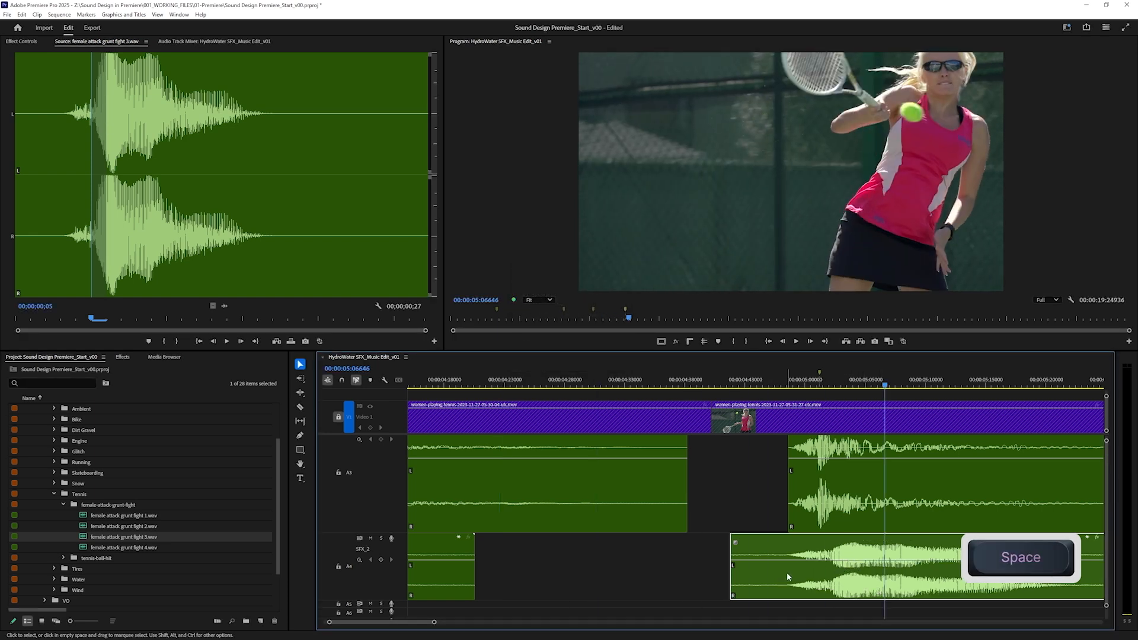
Lower the volume level line of the third grunt clip and play back the tennis section.
alt+scroll(792, 573, down, 3)
alt+scroll(792, 577, down, 1)
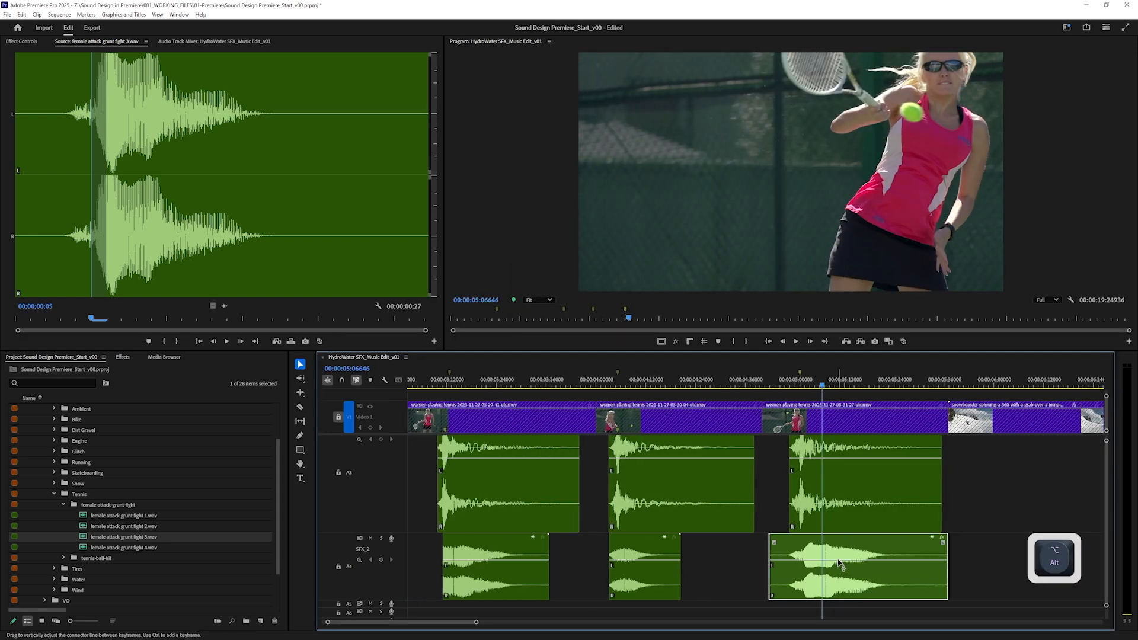
click(839, 560)
drag(838, 559, 838, 561)
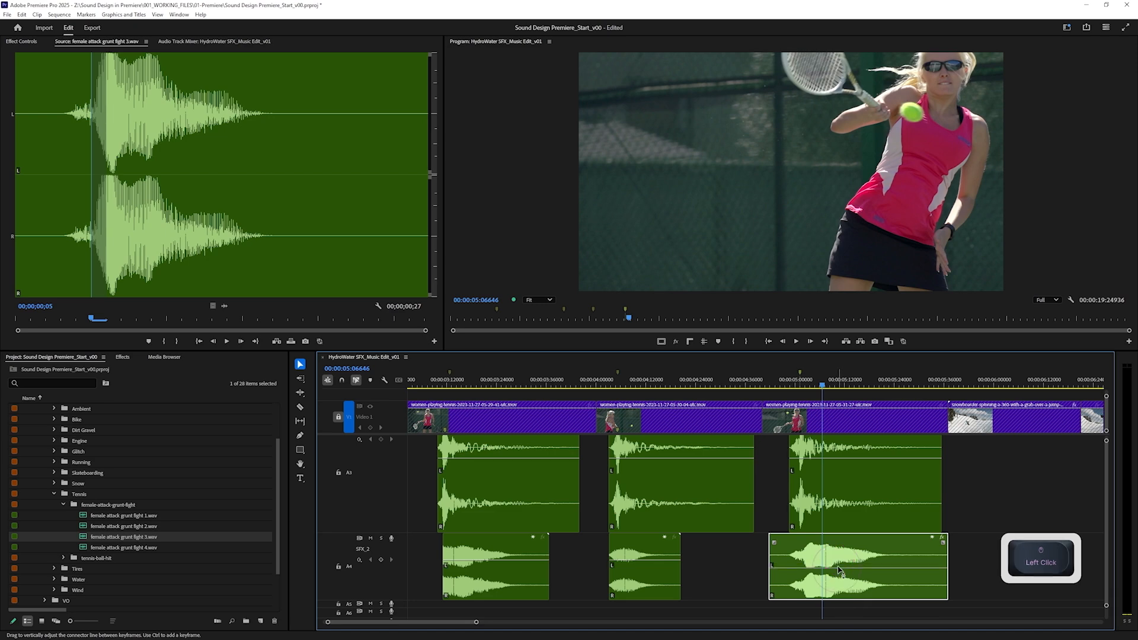
key(space)
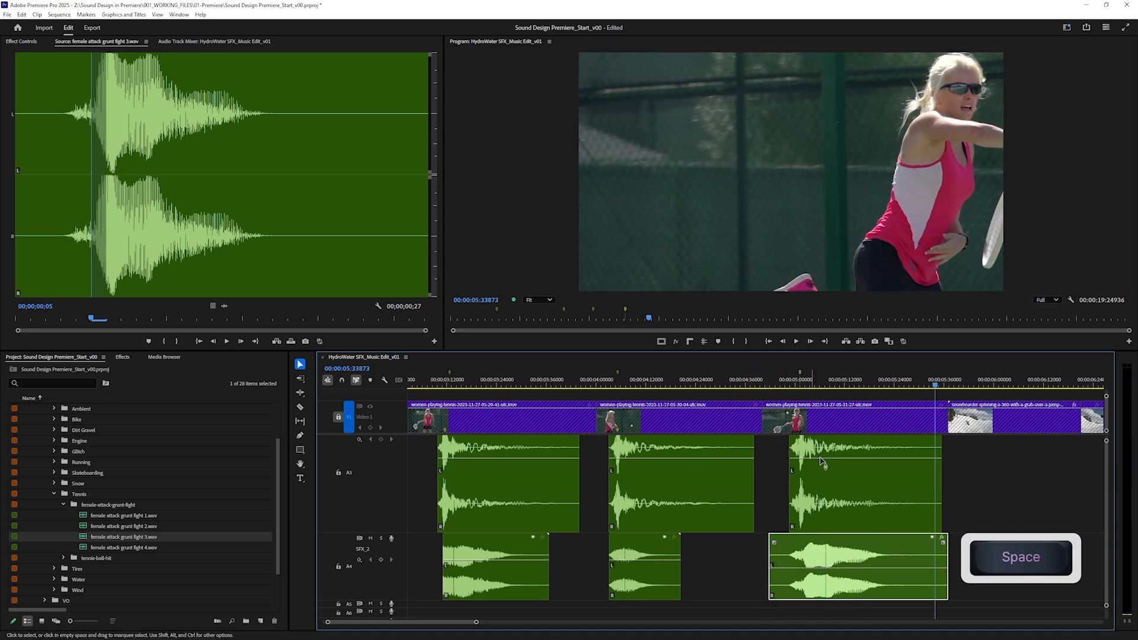
scroll(770, 449, down, 4)
key(space)
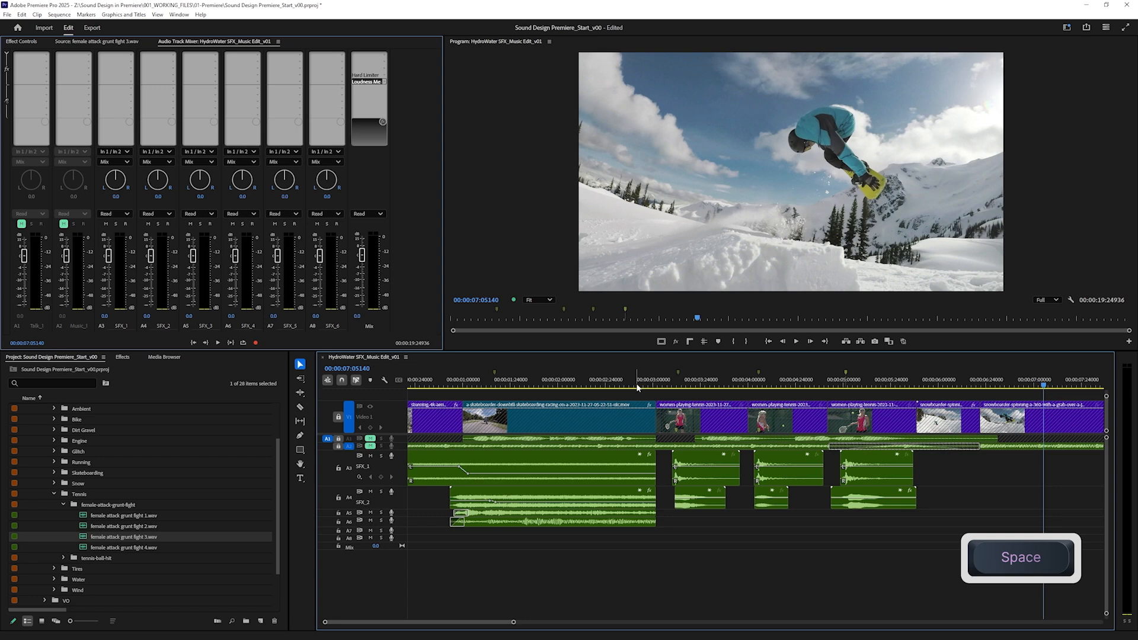
Apply the Studio Reverb effect to the first tennis hit clip on SFX_1 and play it back.
click(657, 384)
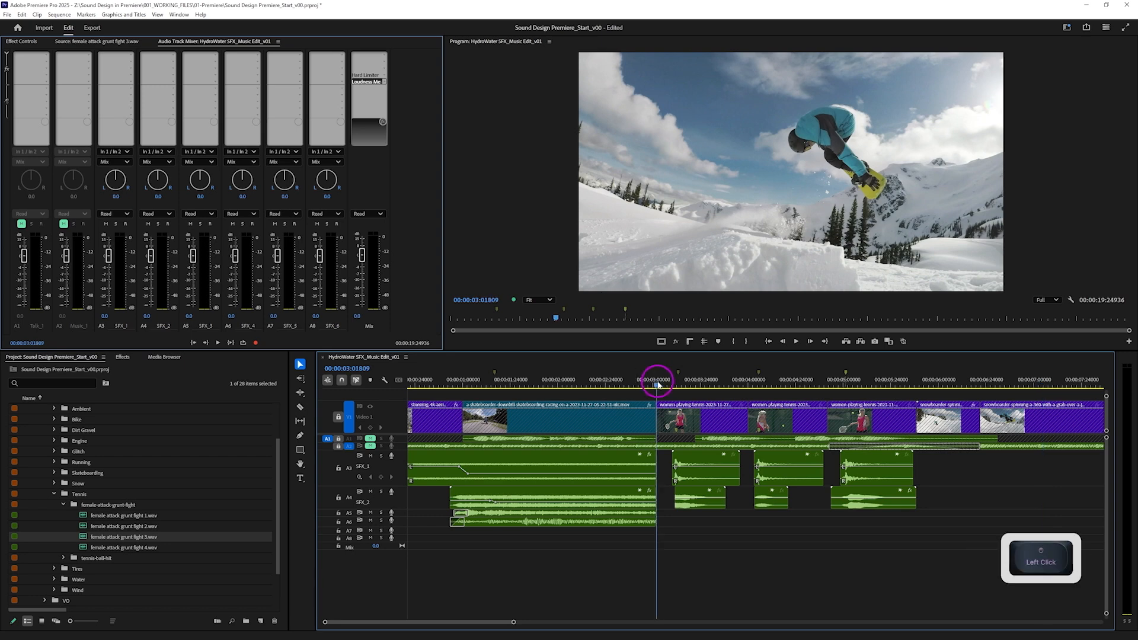
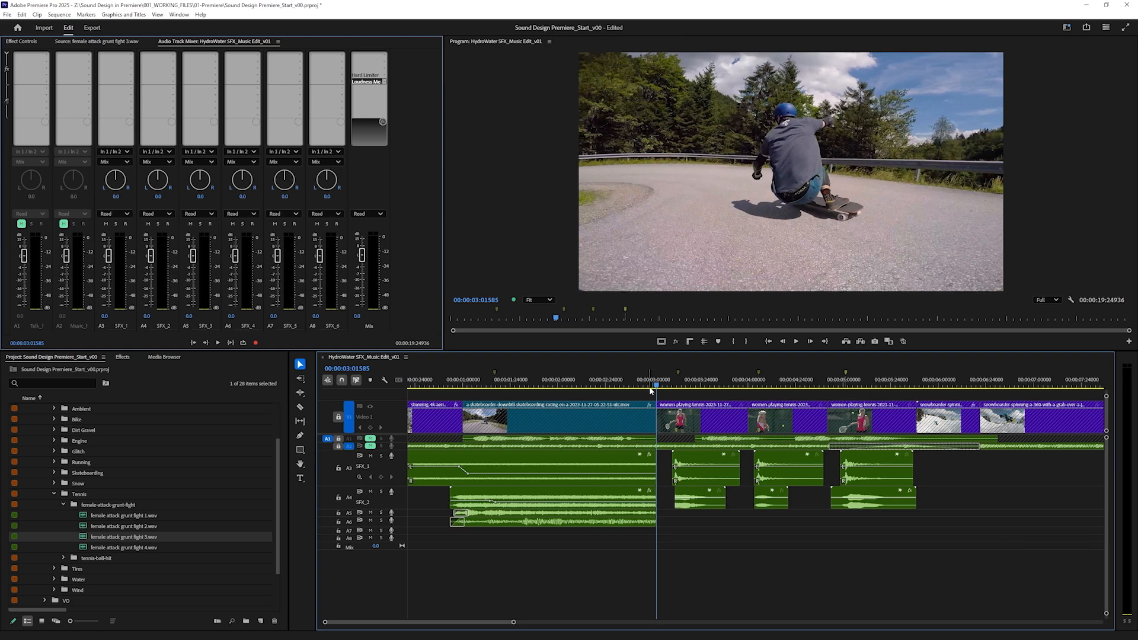
click(701, 461)
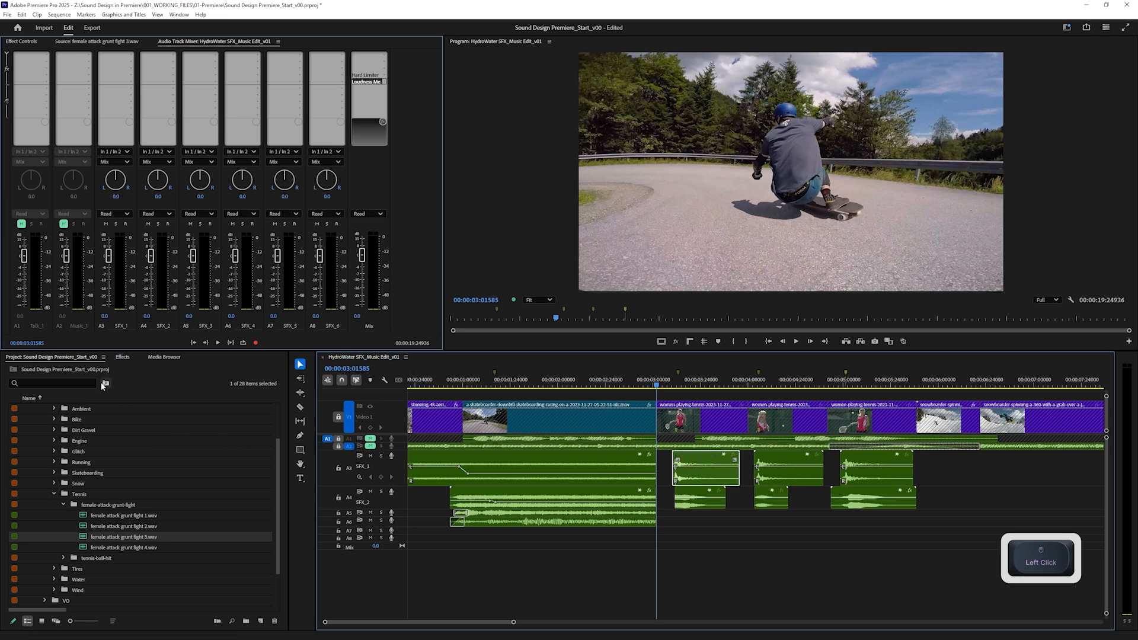
click(123, 357)
click(54, 371)
text(verb)
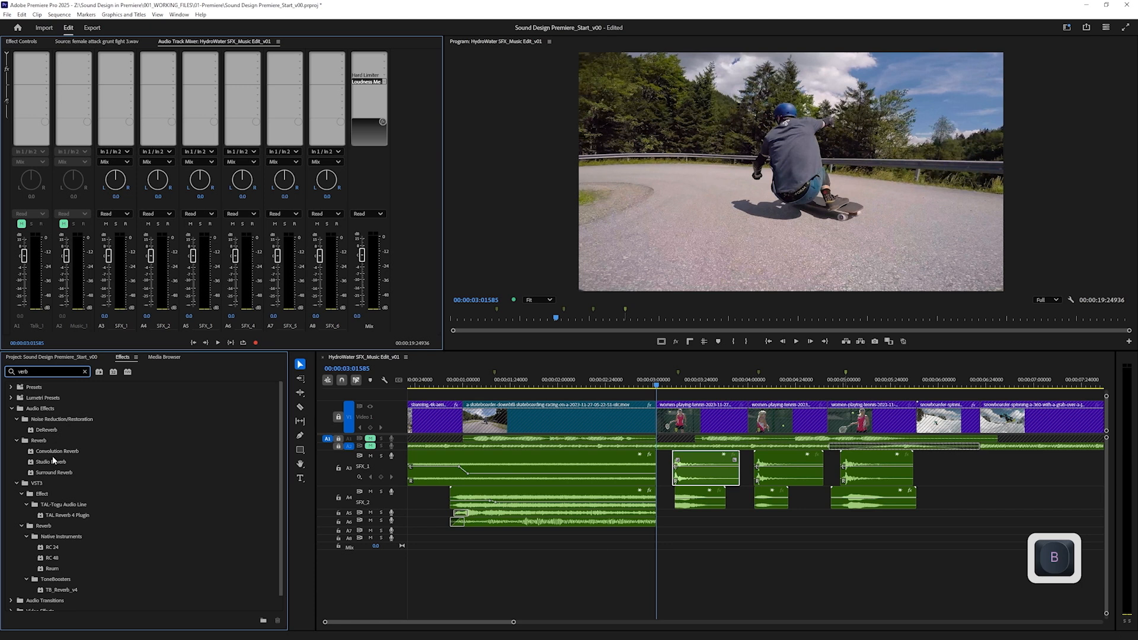
drag(54, 461, 717, 477)
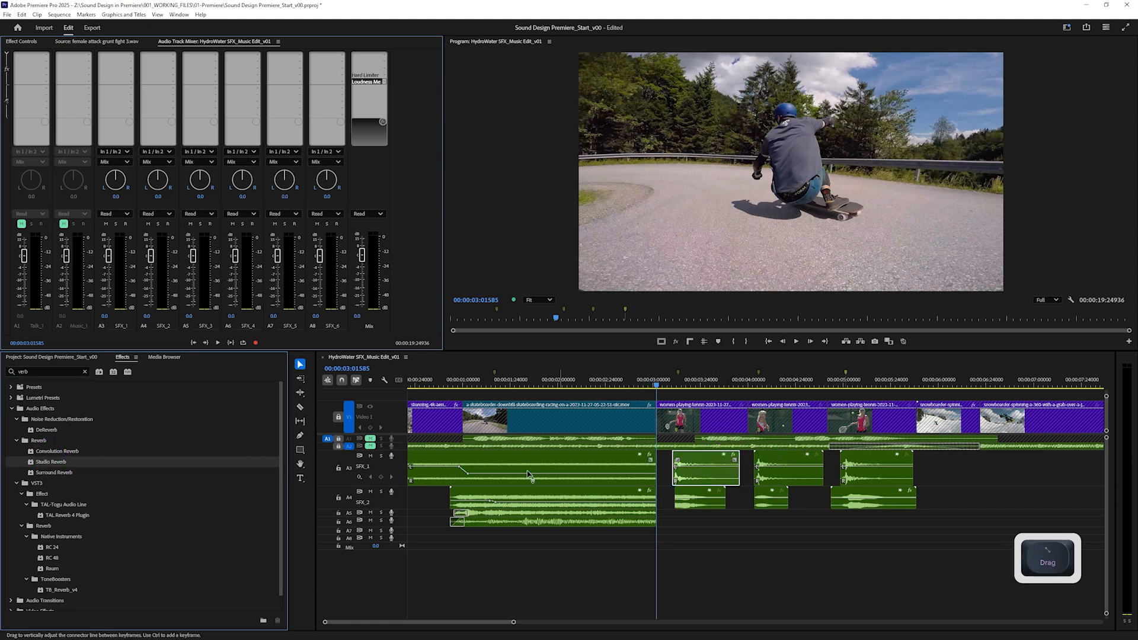
key(space)
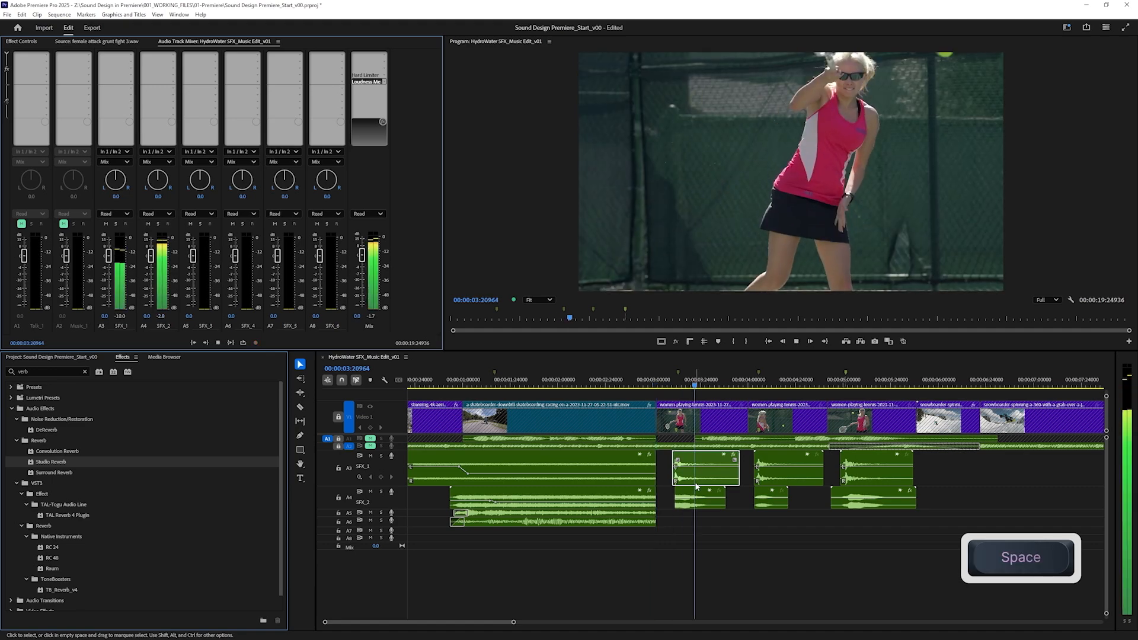
key(space)
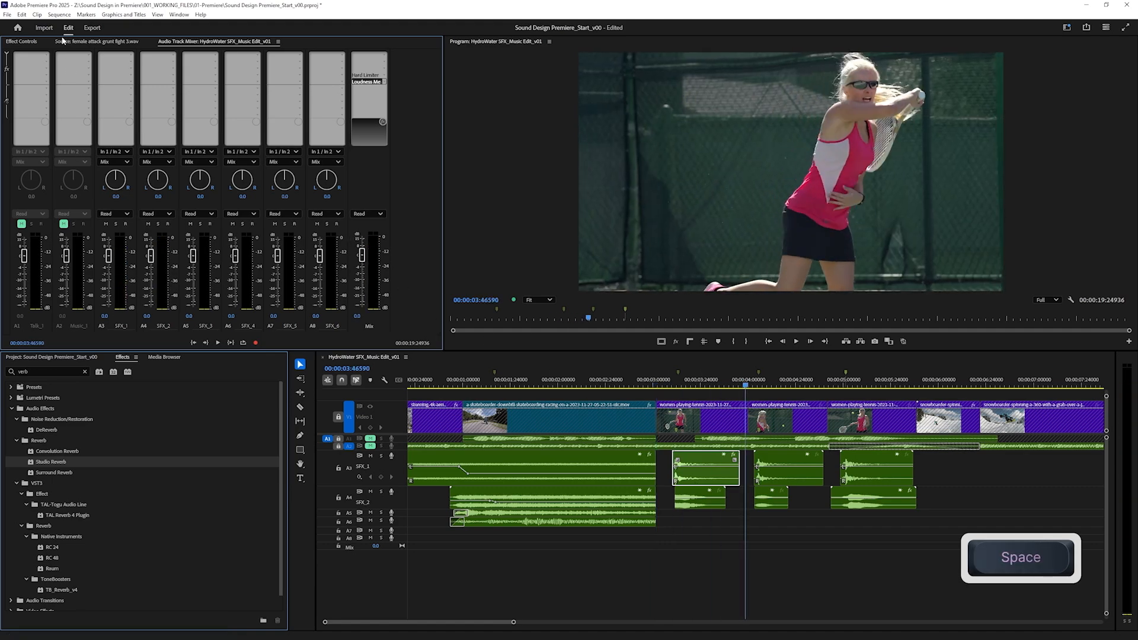
Set the hit clip's Studio Reverb to Room Size 100, Decay 7880.4 ms and Wet 100%, and play the result.
click(26, 43)
click(130, 164)
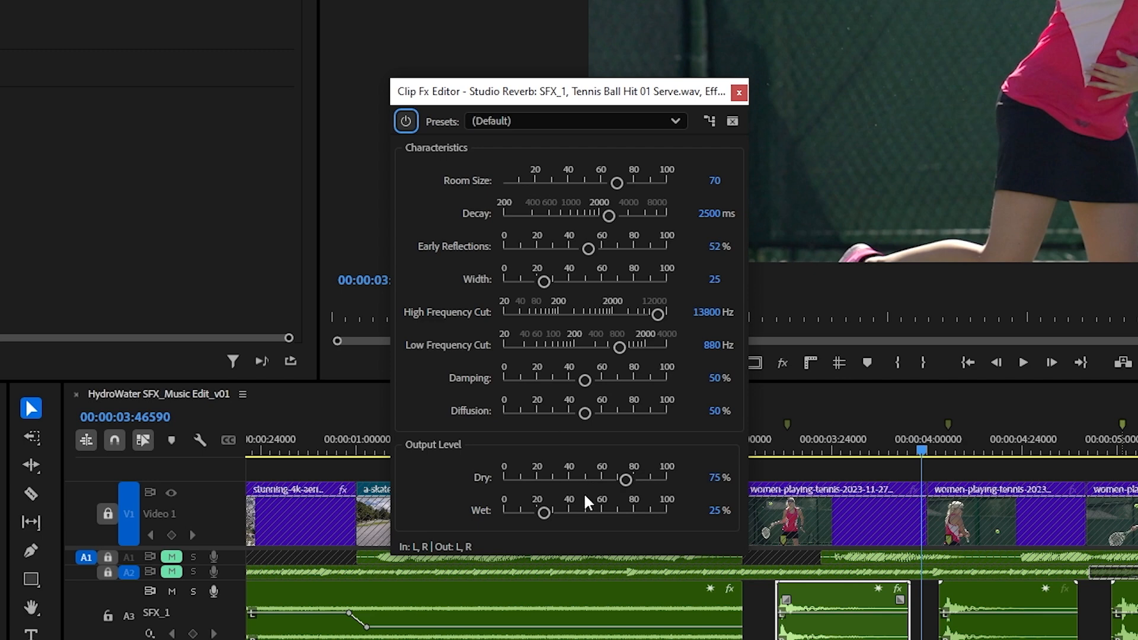
click(564, 512)
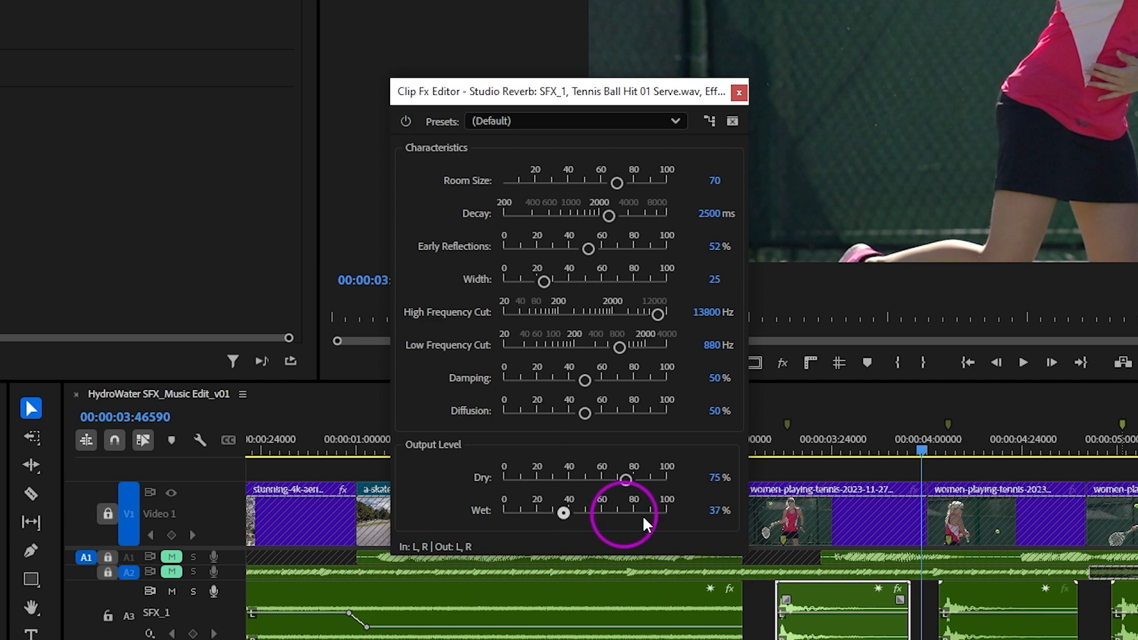
drag(652, 219, 656, 216)
click(770, 448)
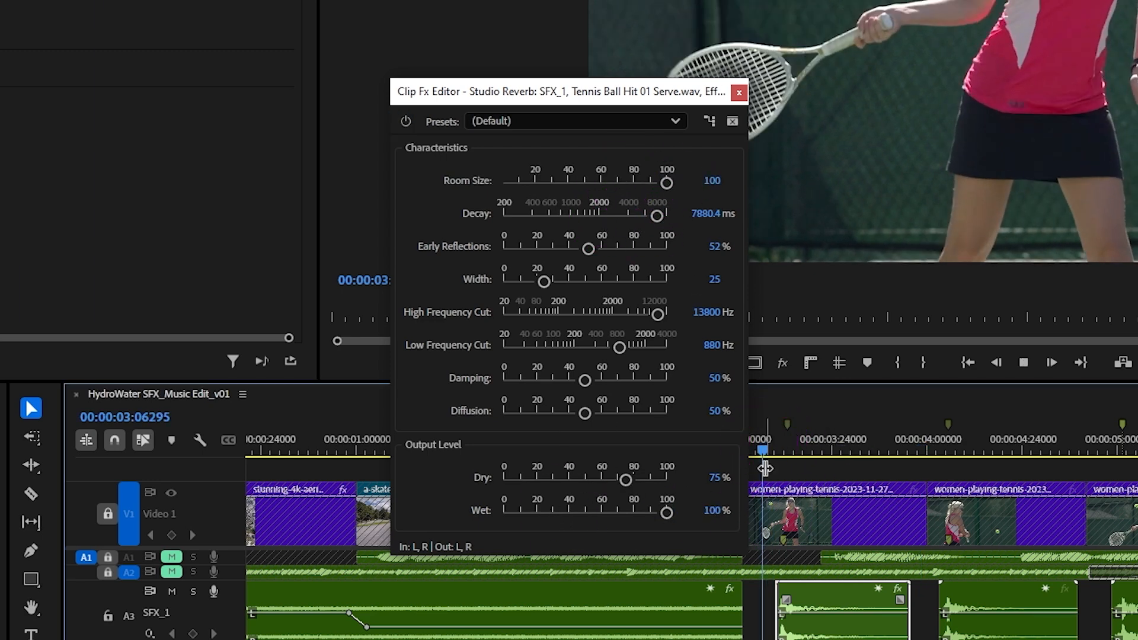
key(space)
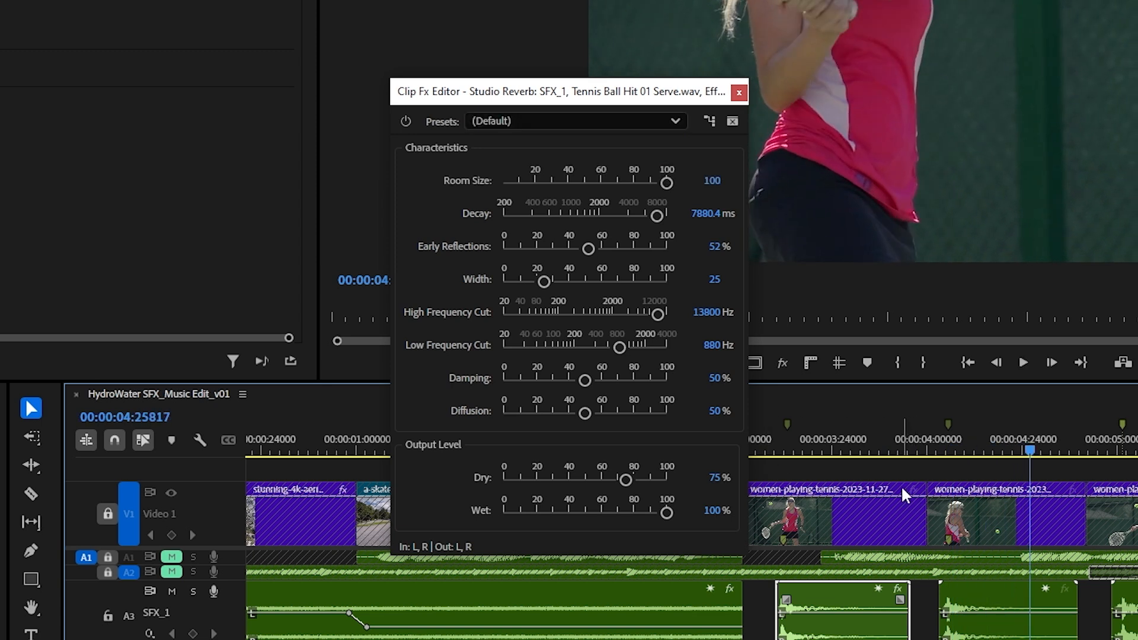
Try moving the second and third hit and grunt clips later in the sequence, play the first reverb tail, and undo the move.
click(761, 449)
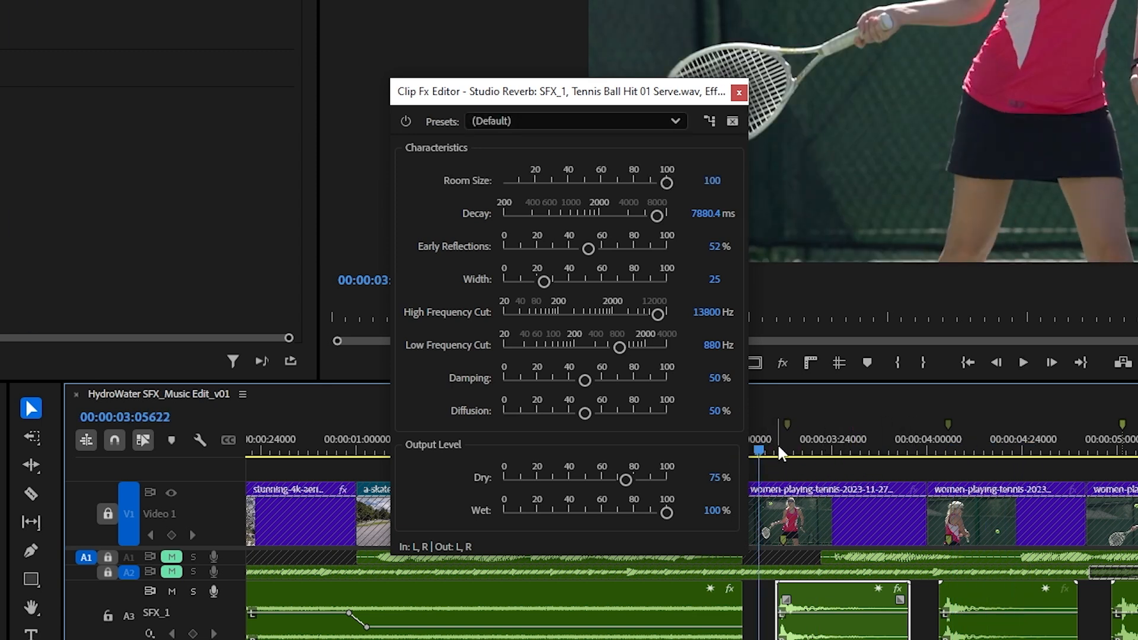
drag(1126, 634, 1037, 551)
key(space)
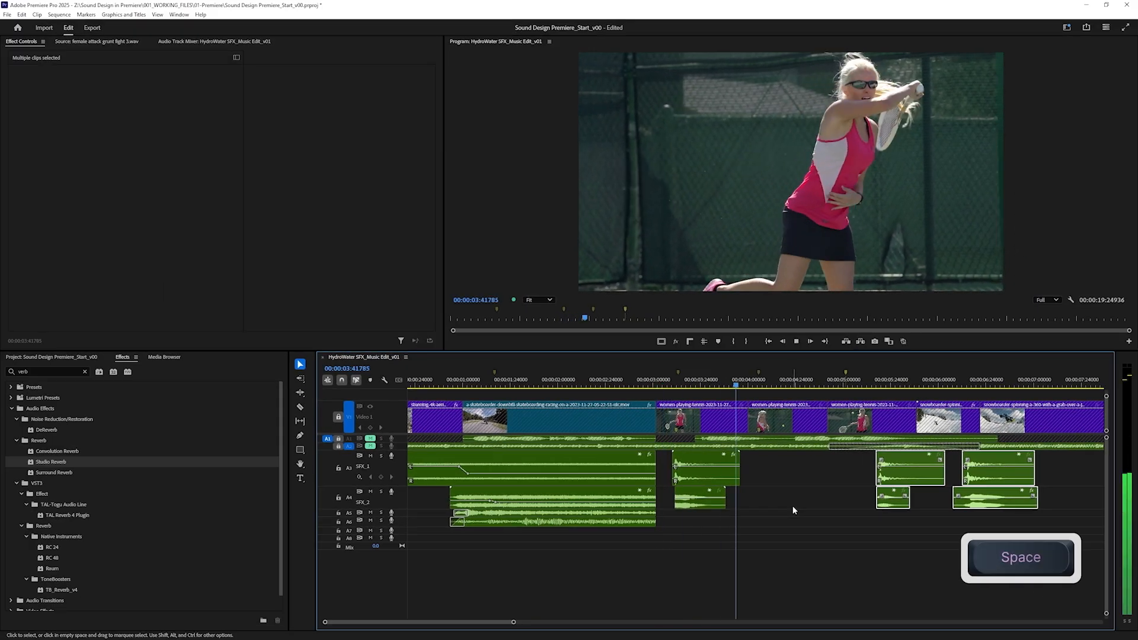
key(space)
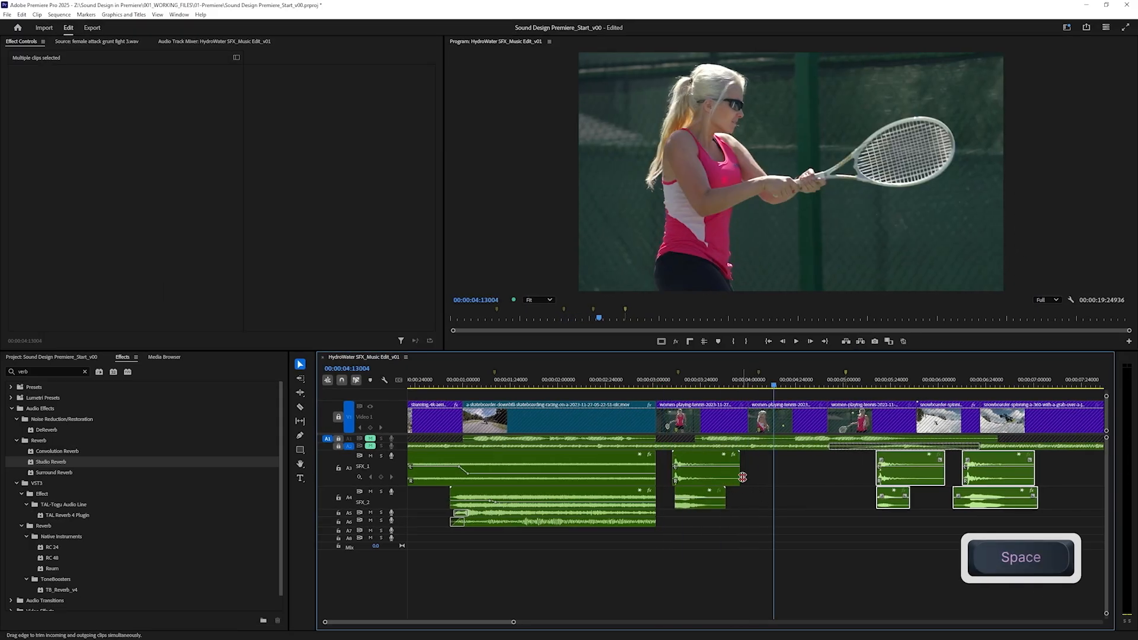
key(ctrl+z)
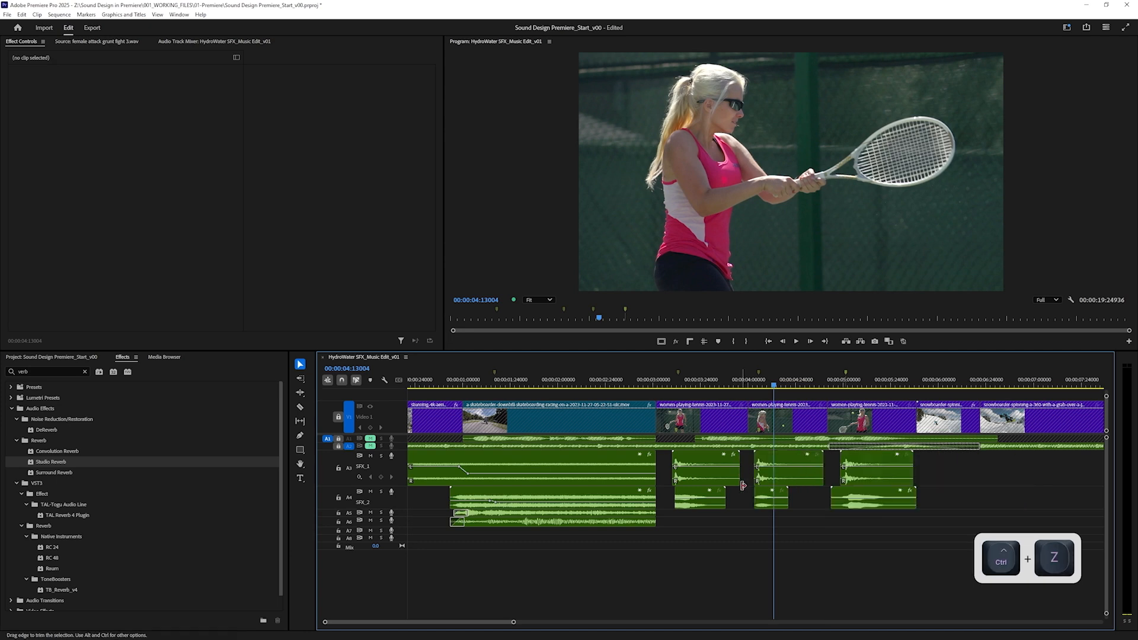
Close the reverb editor and delete Studio Reverb from the first tennis hit clip.
click(698, 478)
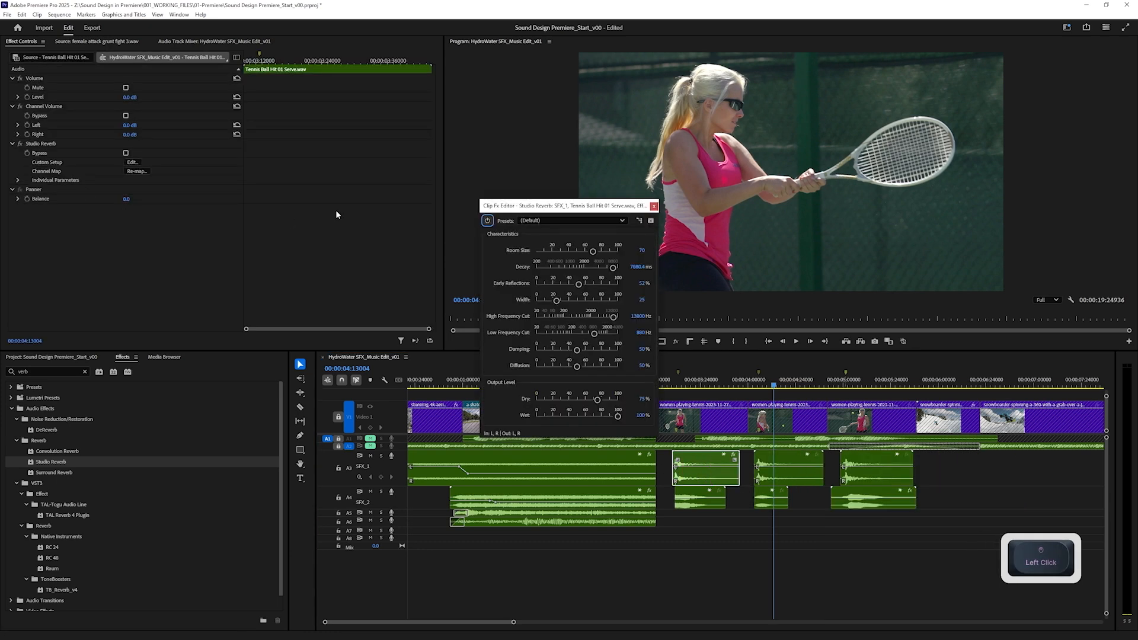
click(654, 206)
click(101, 144)
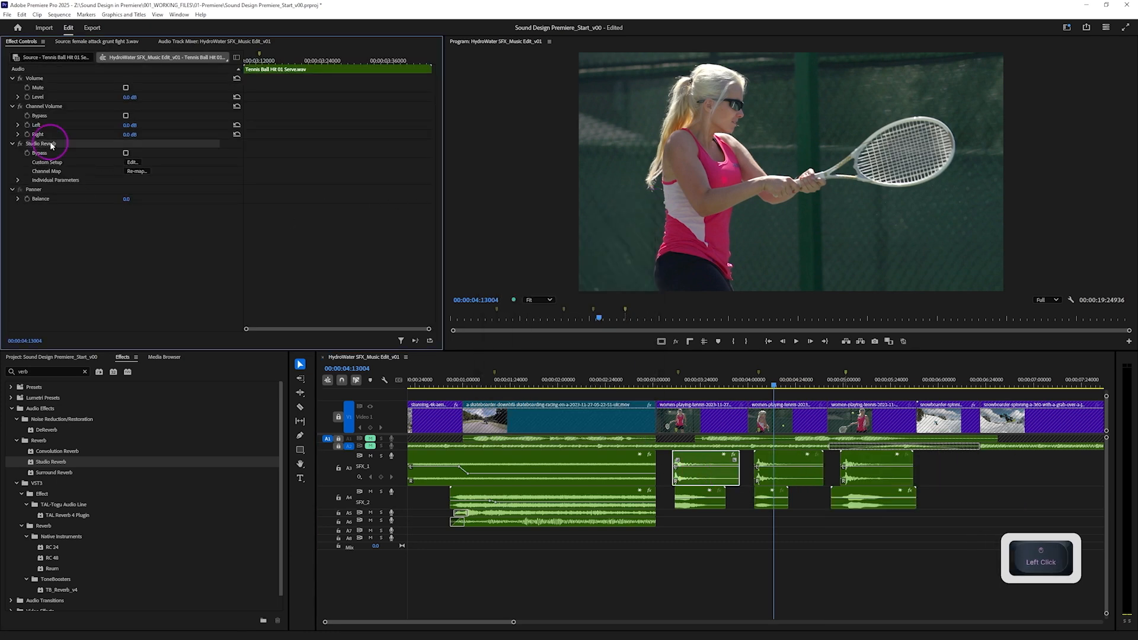
key(Delete)
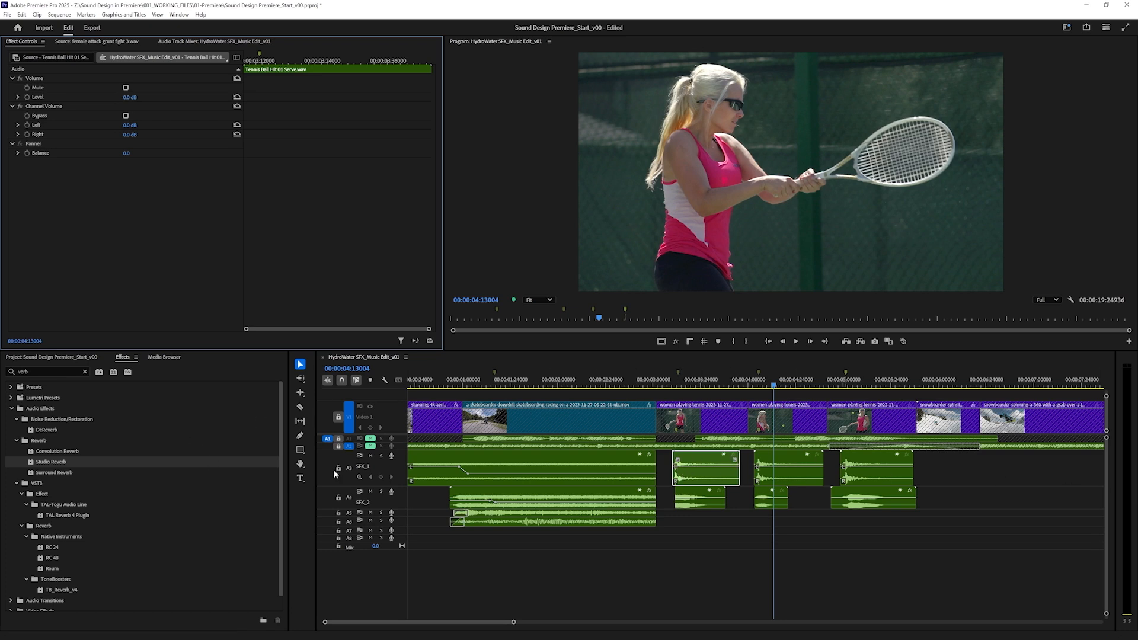
Add two audio submix tracks to the sequence.
right_click(400, 499)
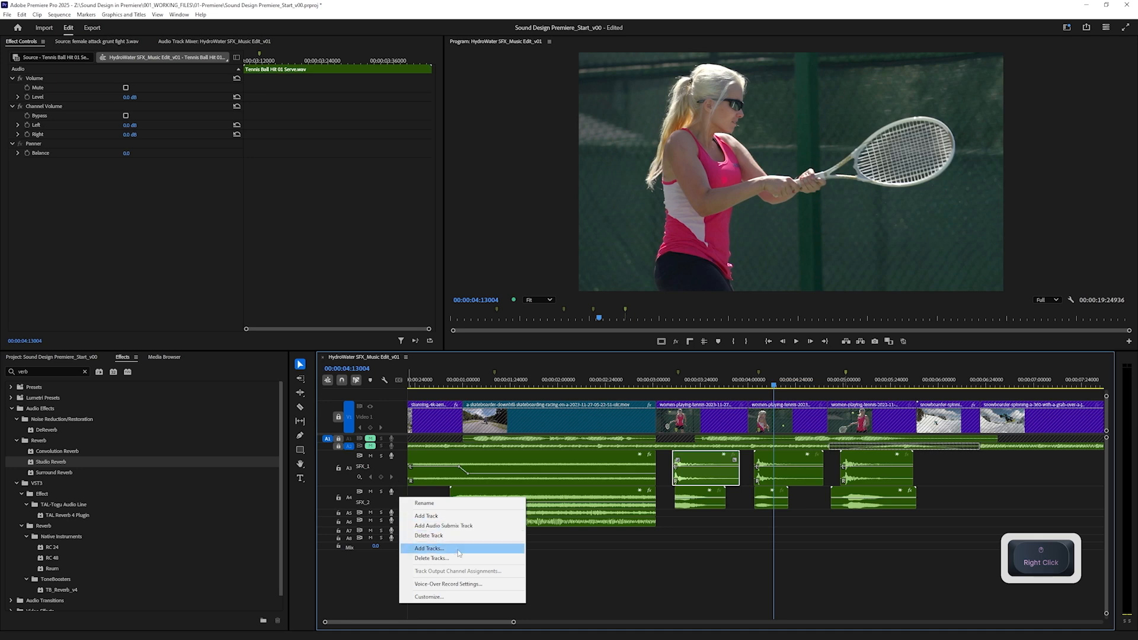
click(401, 475)
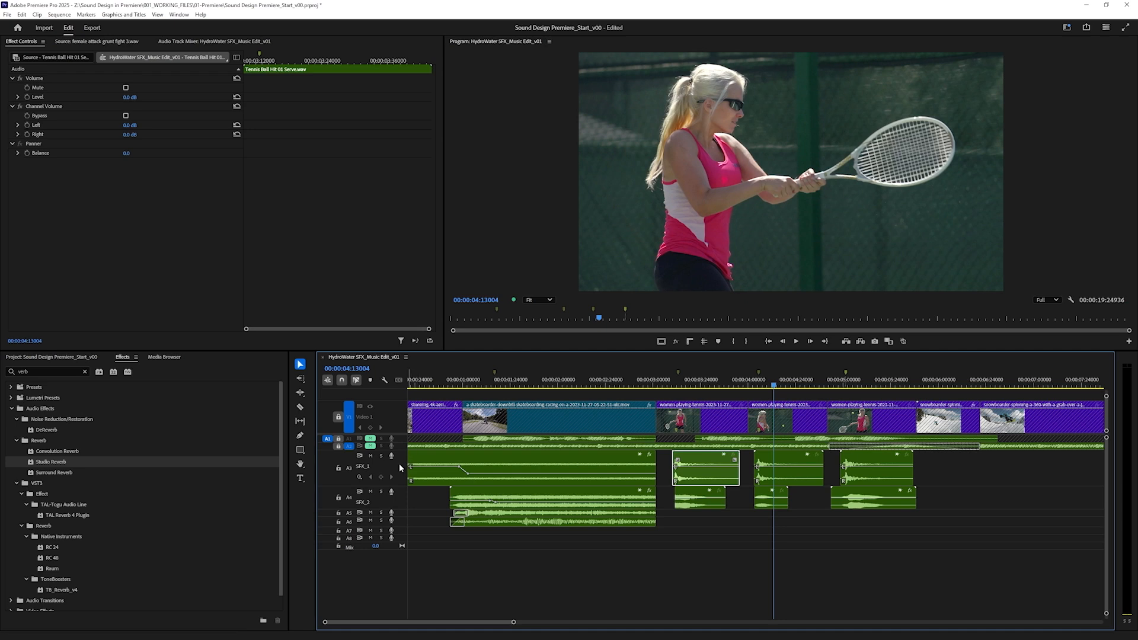
right_click(399, 467)
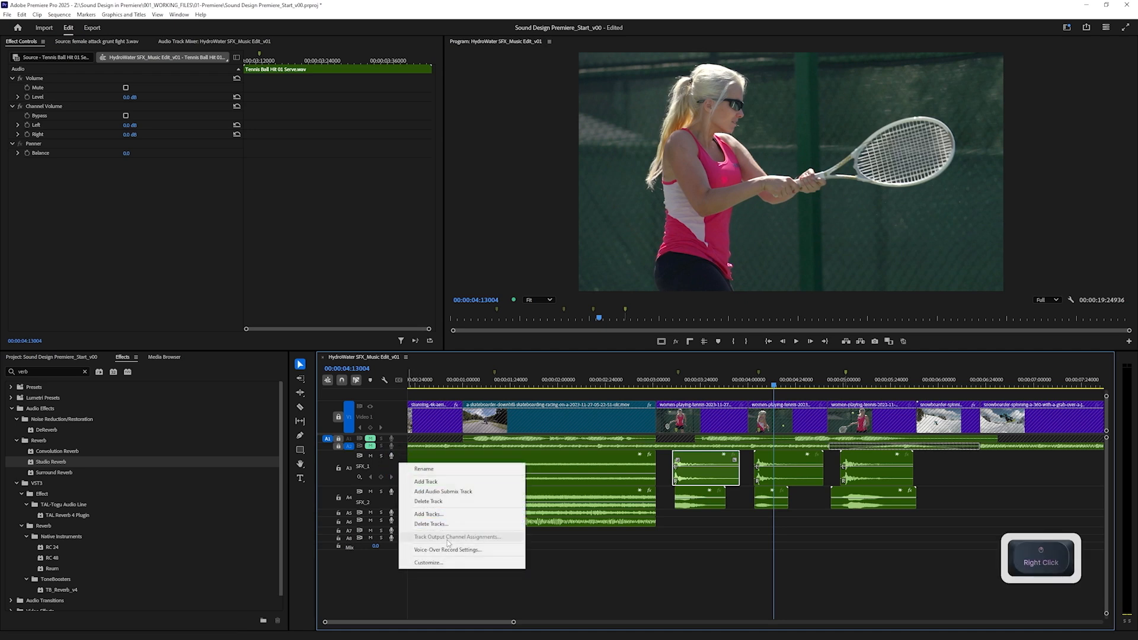
click(459, 497)
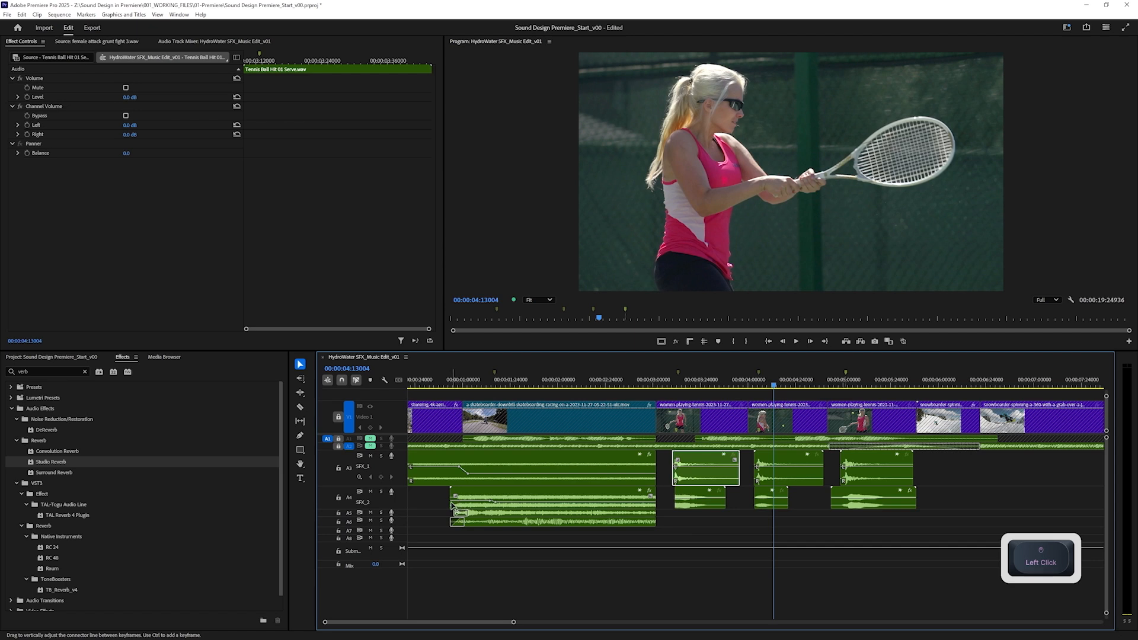
right_click(400, 505)
click(444, 535)
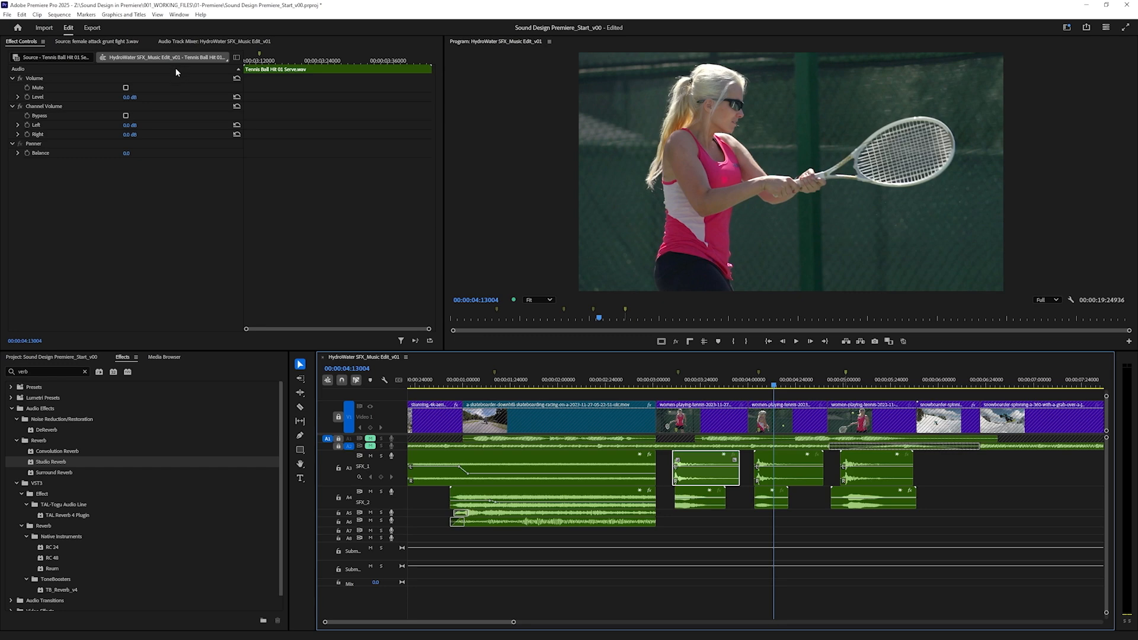
Show the Audio Track Mixer and enlarge its panel to fit every channel strip, including Mix.
key(shift+6)
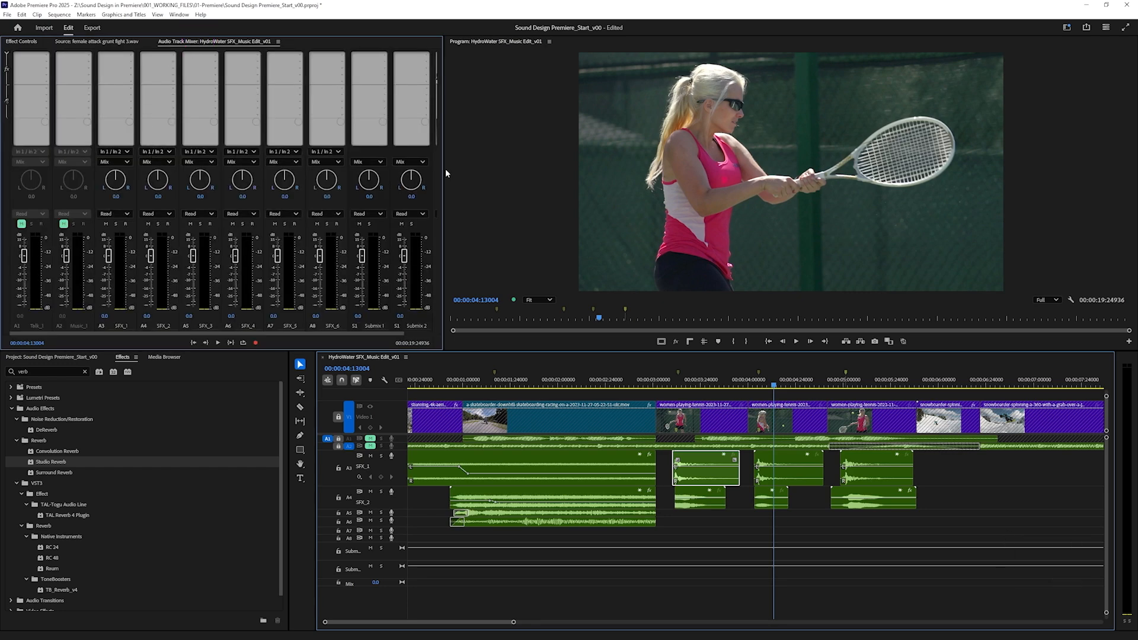
click(443, 174)
drag(444, 170, 574, 183)
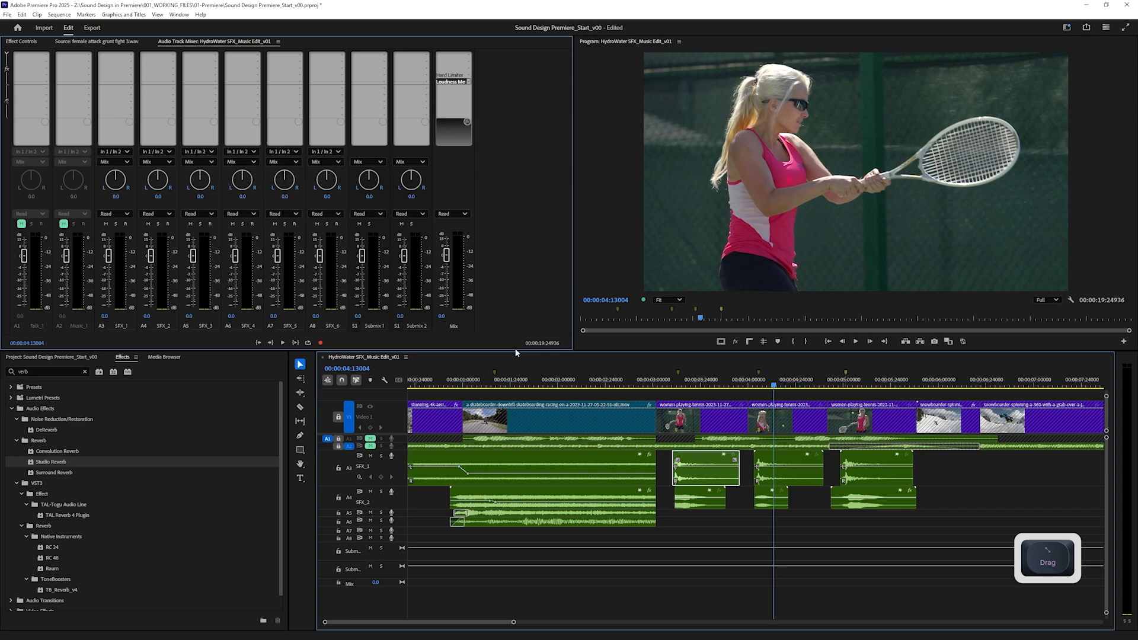
drag(515, 350, 509, 385)
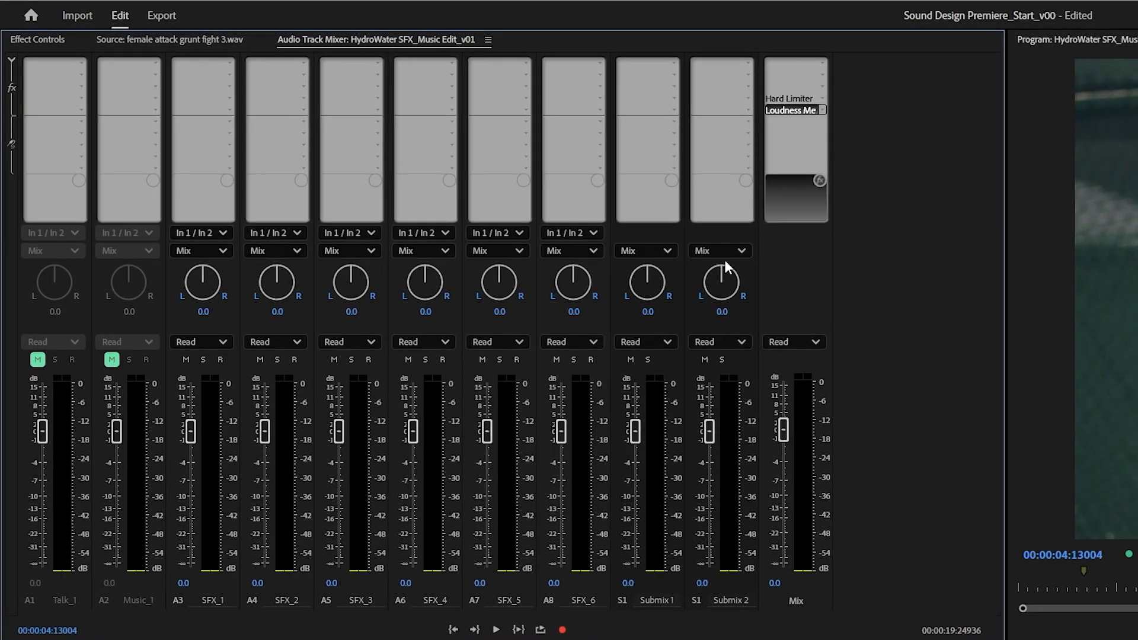
Rename Submix 1 as SFX_BUB and Submix 2 as VERB in the Audio Track Mixer.
click(658, 599)
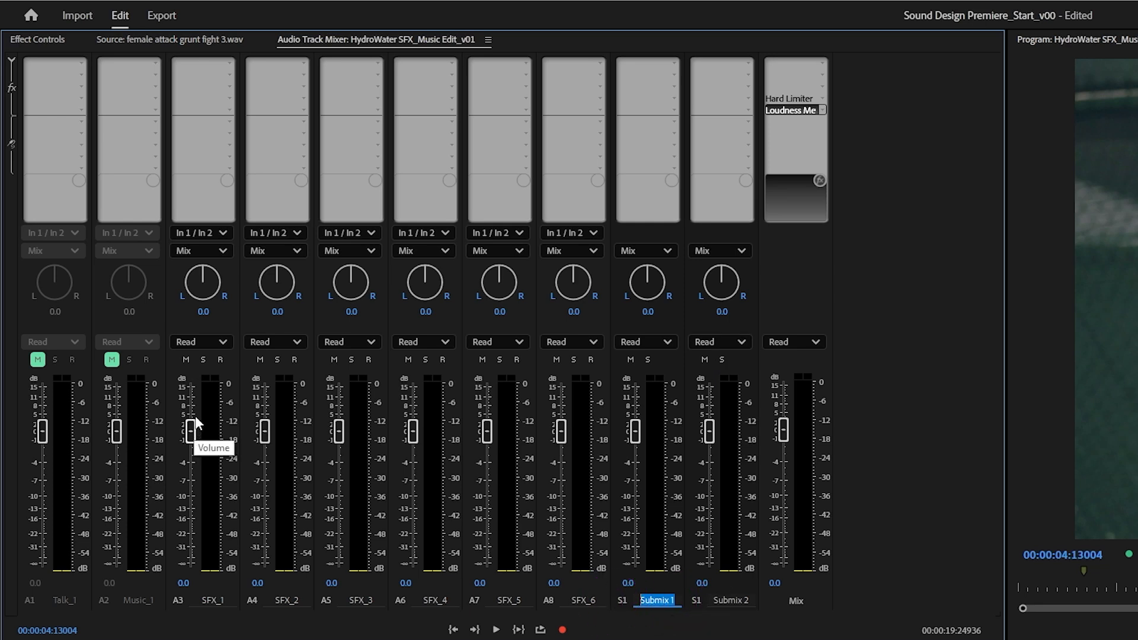
key(Return)
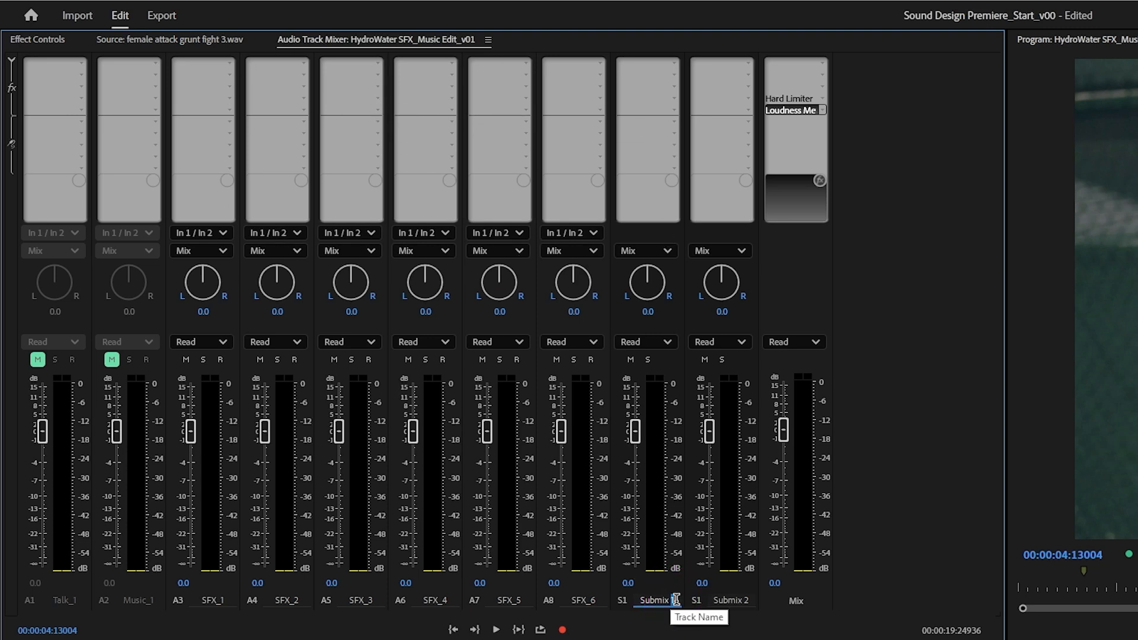
click(634, 594)
text(SFX_BUB)
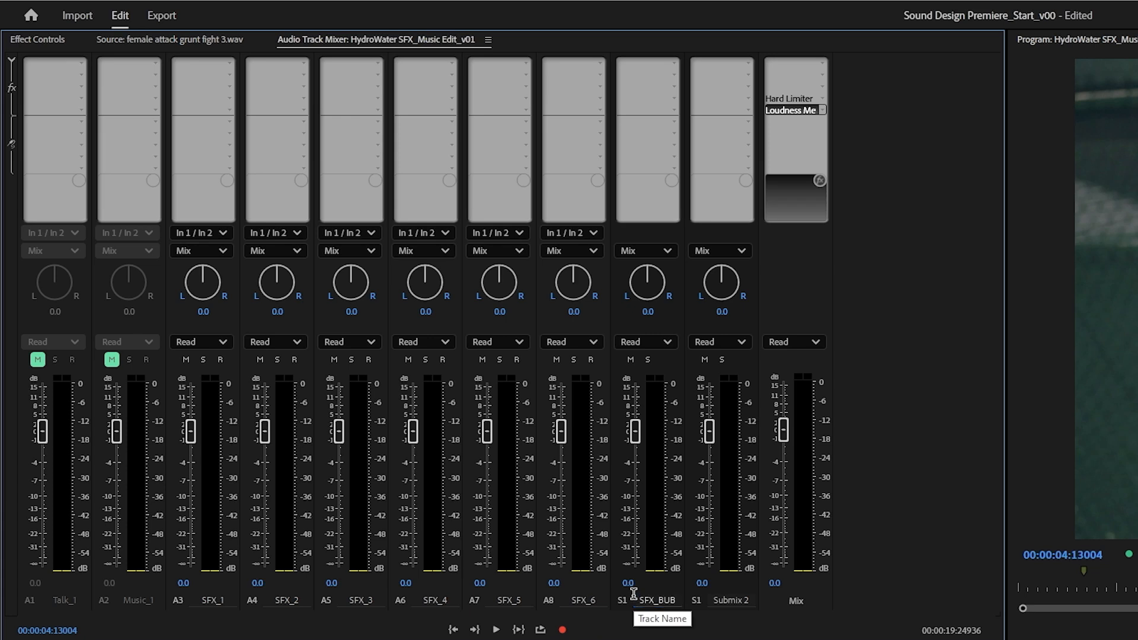
key(Return)
click(750, 600)
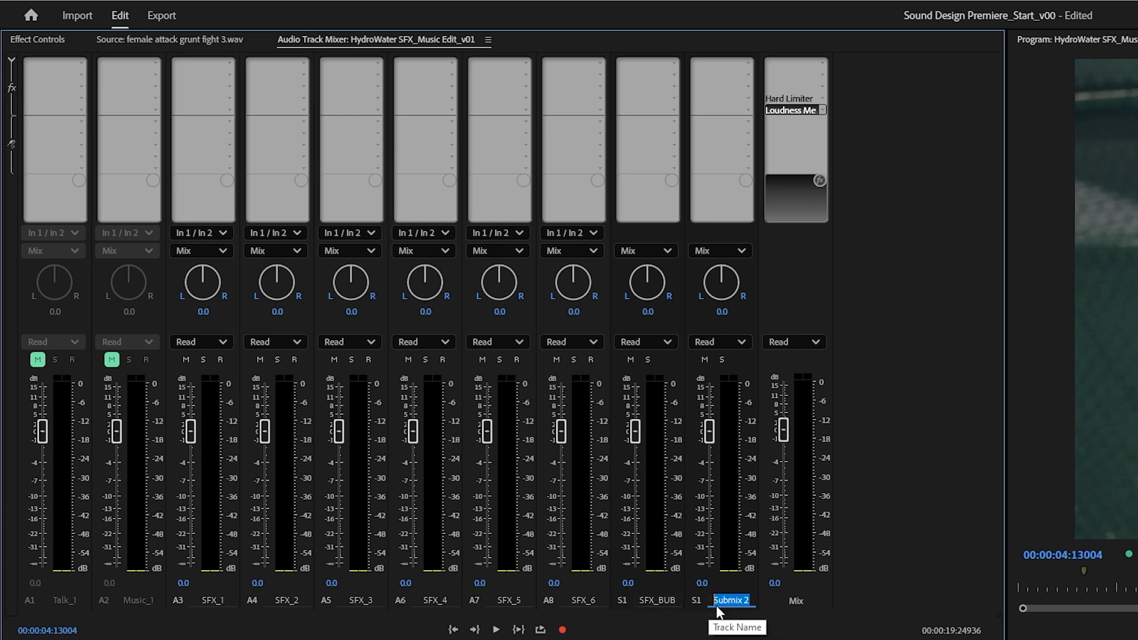
text(VERB)
key(Return)
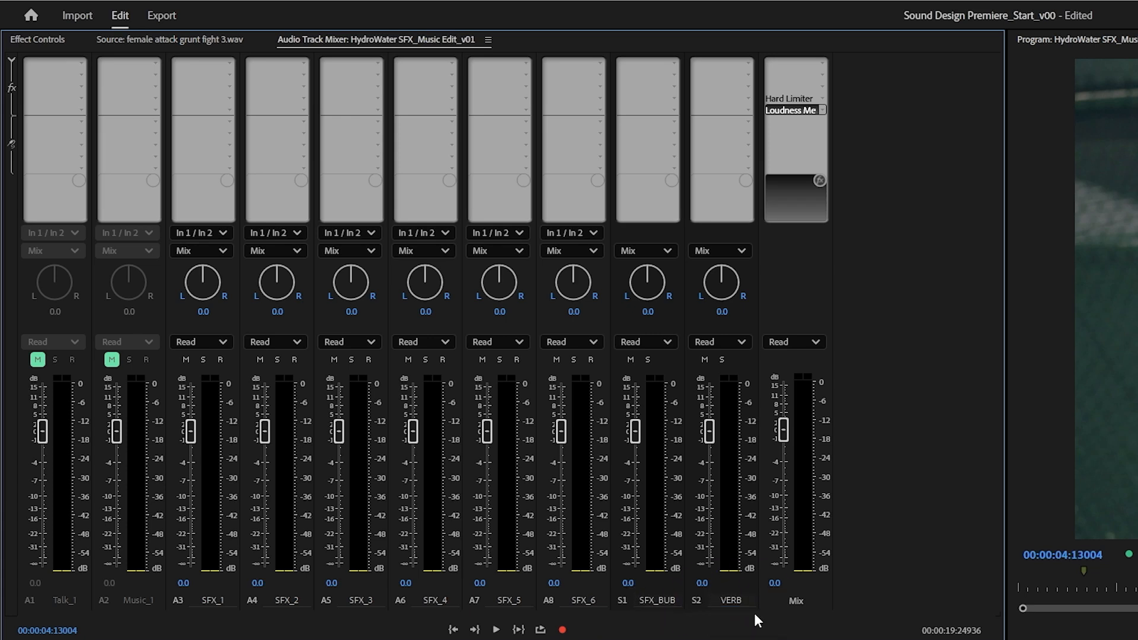
Route the outputs of tracks SFX_1 through SFX_6 to the SFX_BUB submix and play the skateboarding section.
click(219, 250)
click(211, 277)
click(273, 250)
click(276, 276)
click(332, 250)
click(353, 276)
click(424, 250)
click(425, 275)
click(486, 251)
click(497, 276)
click(558, 250)
click(571, 275)
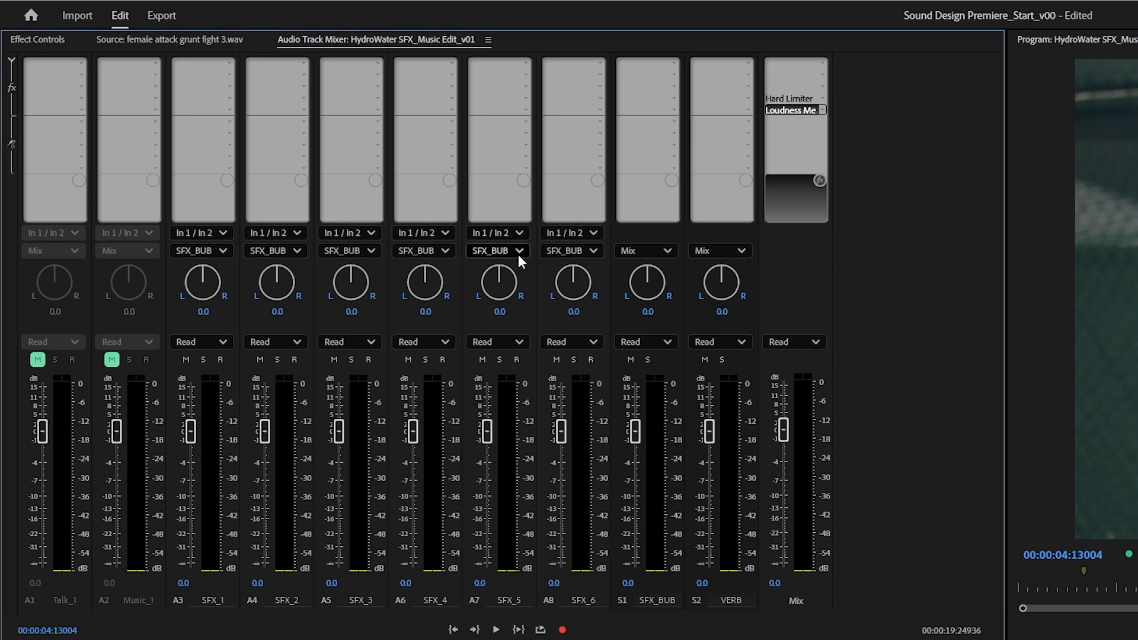
key(space)
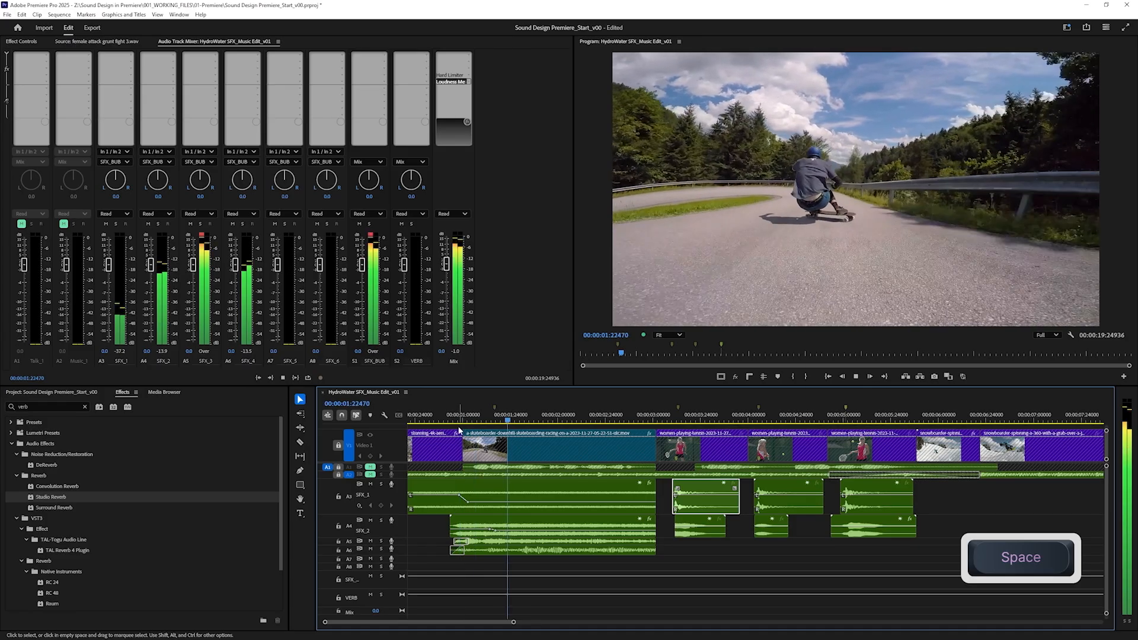
key(space)
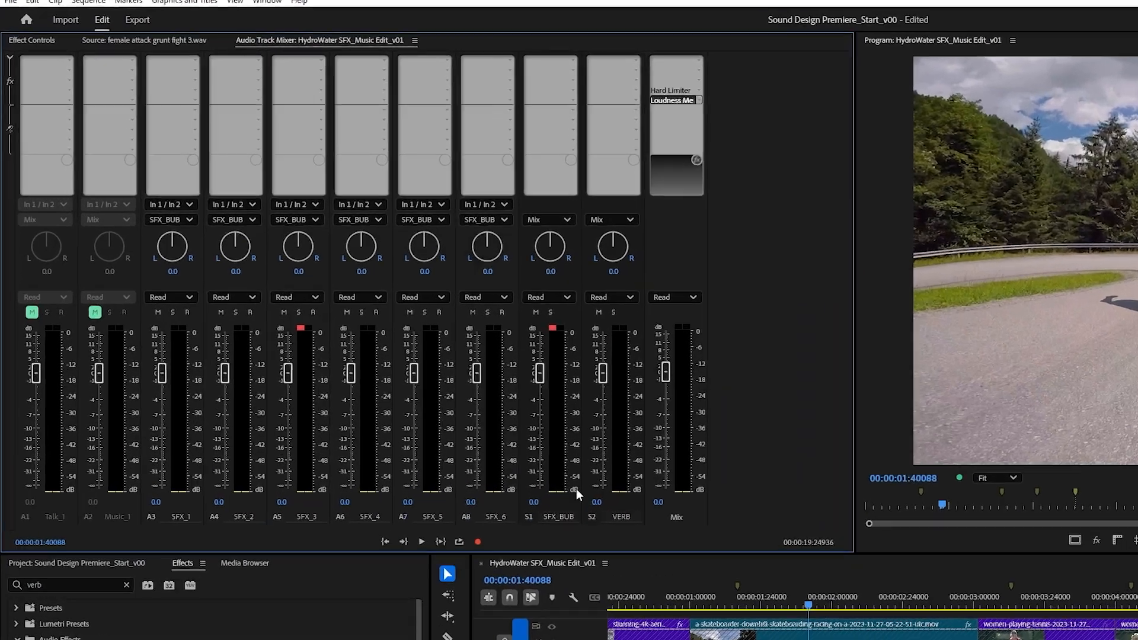
Correct the submix name from SFX_BUB to SFX_SUB and reset its clipping indicator.
click(379, 361)
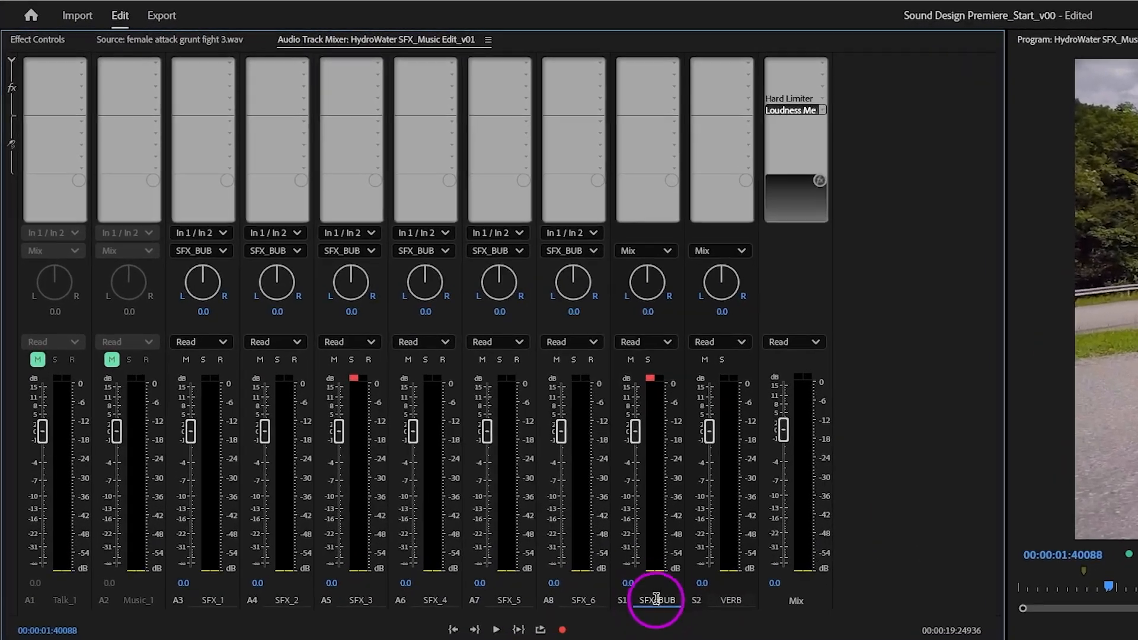
text(SFX_SUB)
key(Return)
click(650, 378)
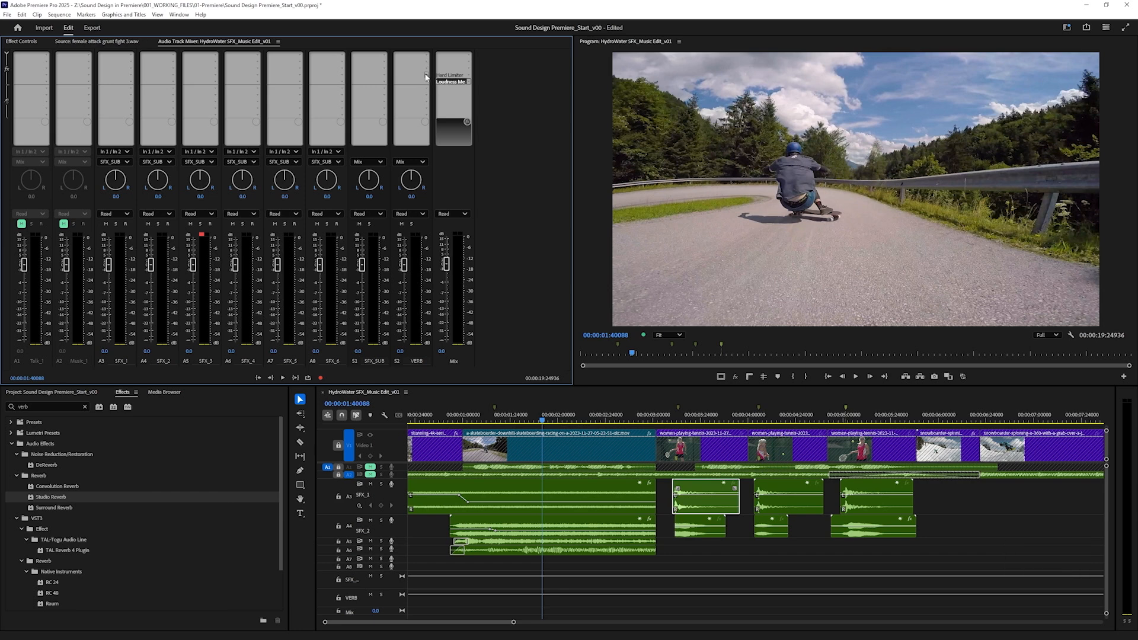
Insert the VST3 FirComp compressor by JonVProd in the fourth effect slot of the VERB submix.
click(426, 76)
click(451, 188)
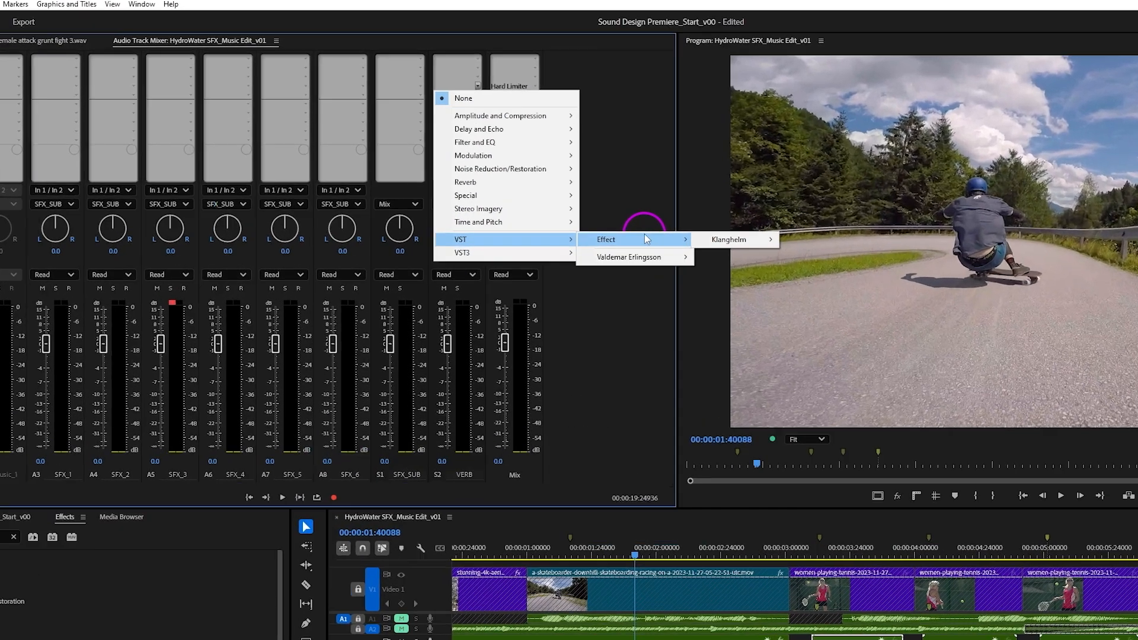
click(455, 198)
click(520, 198)
mouse_move(741, 382)
mouse_move(860, 383)
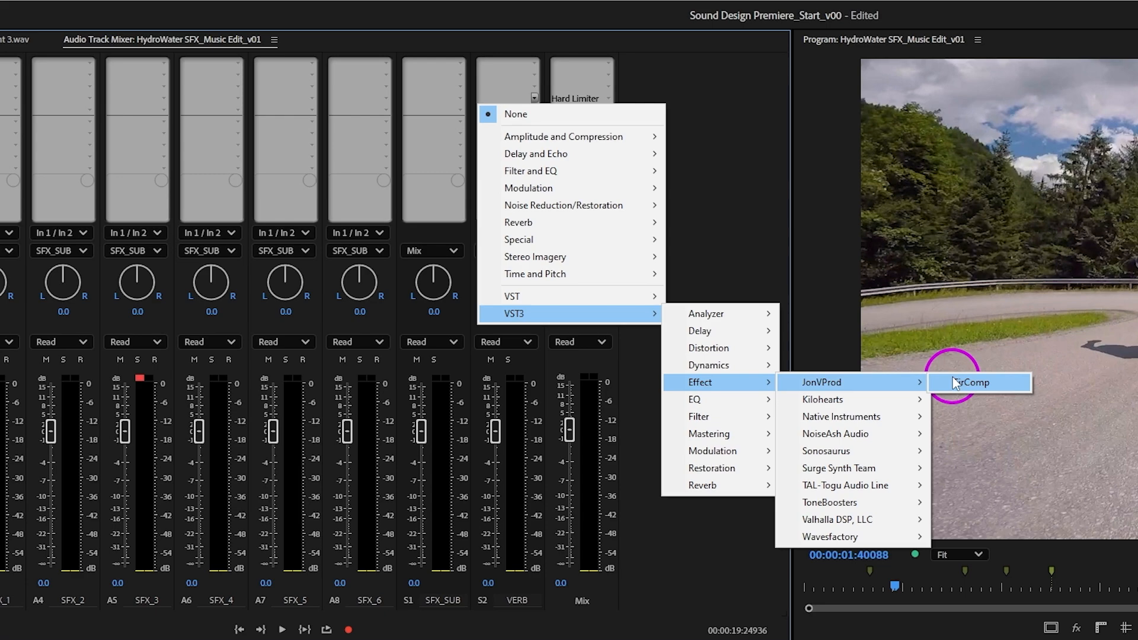
click(954, 382)
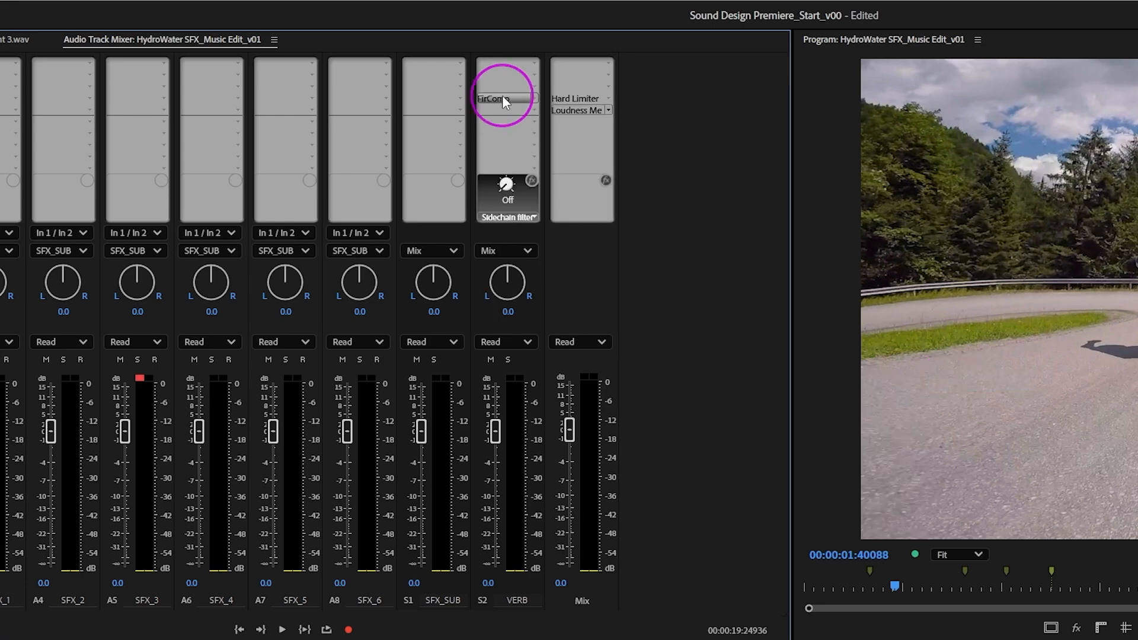
Set FirComp on VERB to a -3.3 dBFS threshold in FIR LA mode and play the tennis section.
double_click(503, 96)
drag(645, 412, 645, 486)
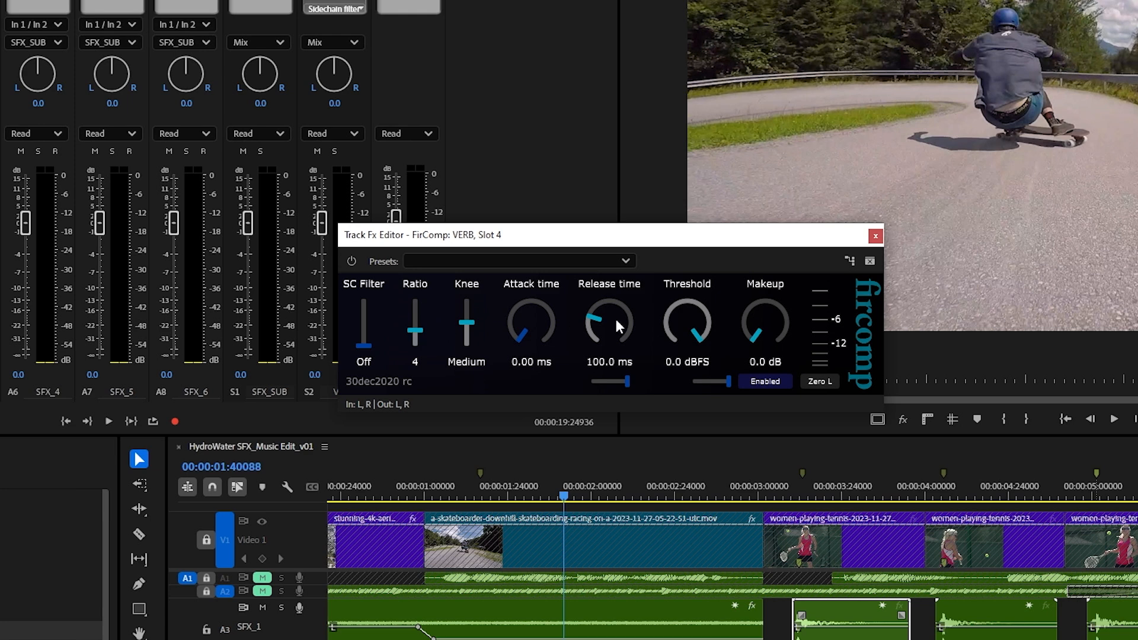
drag(680, 315, 667, 339)
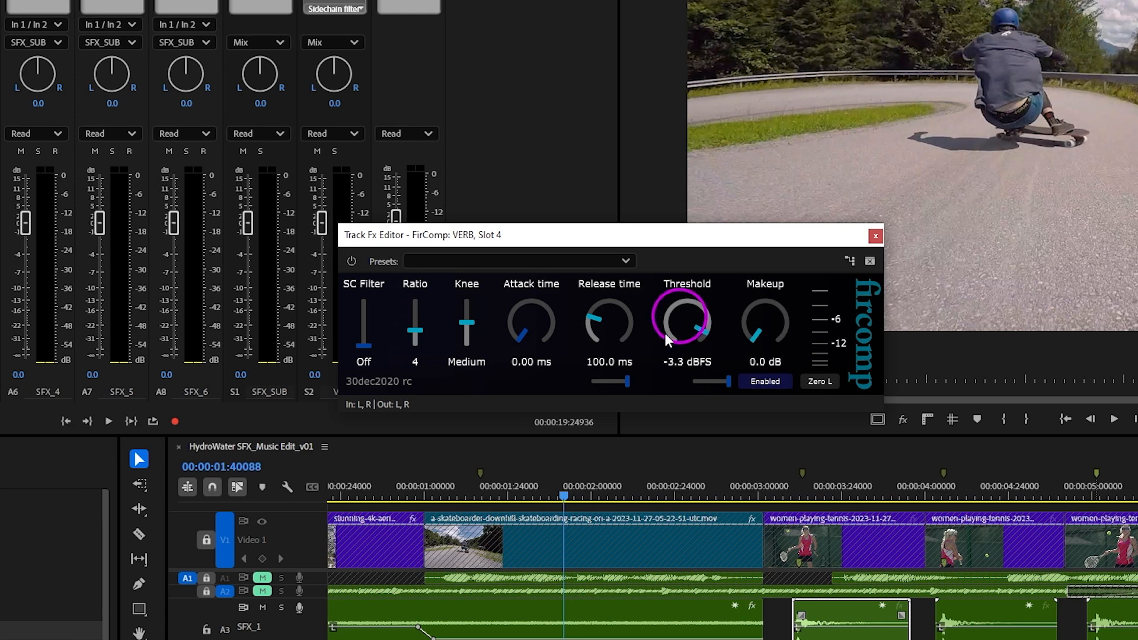
drag(667, 232, 682, 0)
drag(681, 75, 696, 85)
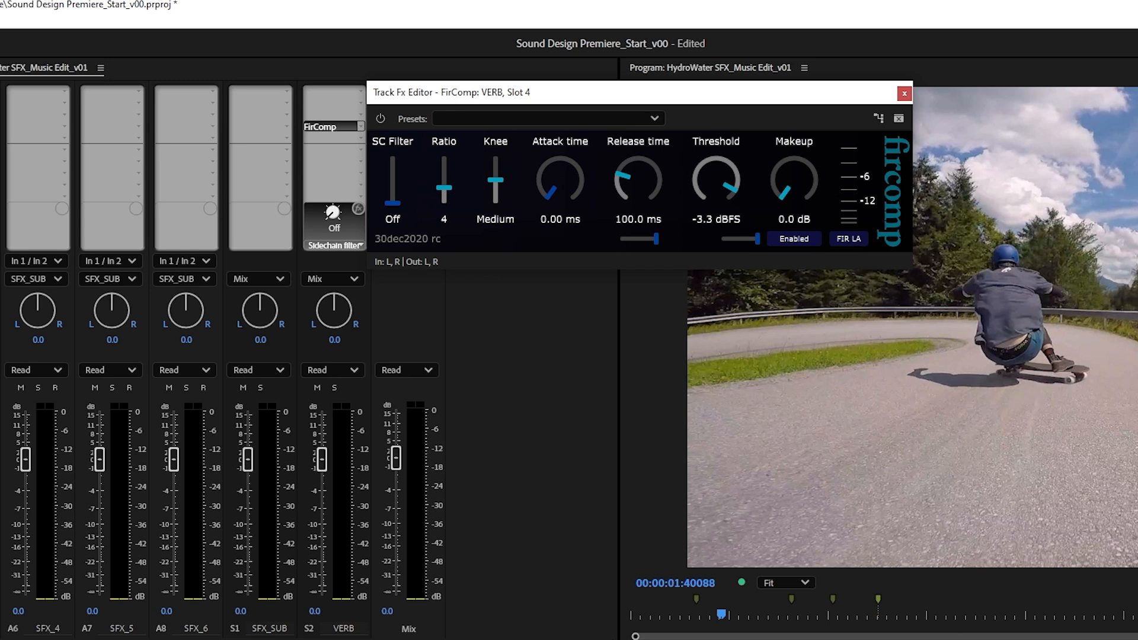
key(space)
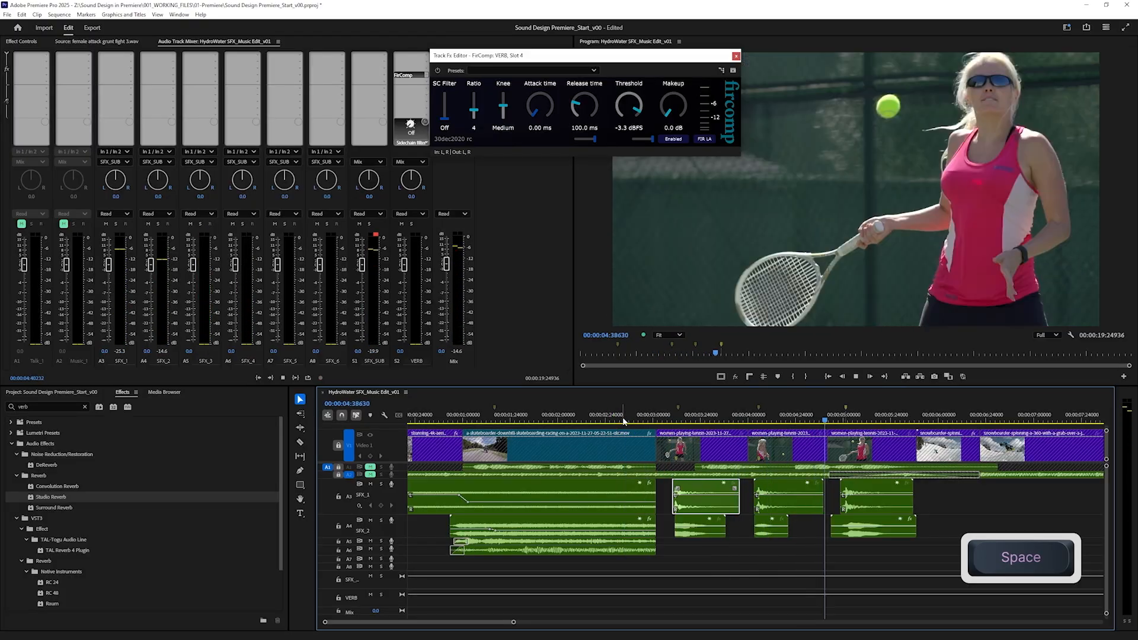
key(space)
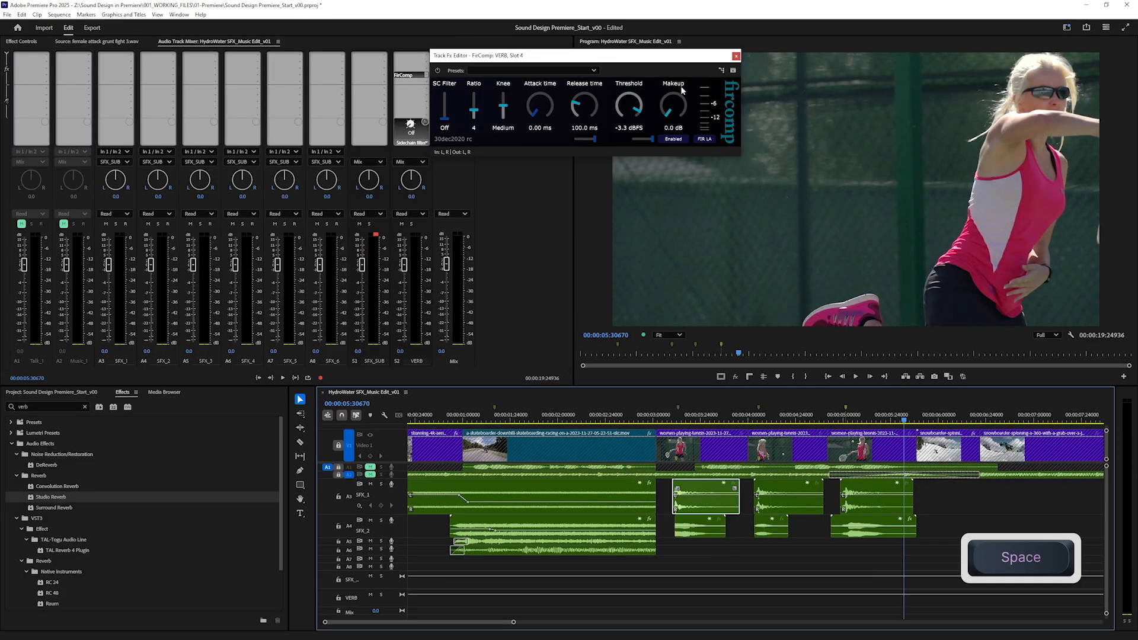
click(736, 57)
Move the FirComp effect from the VERB submix to the SFX_SUB submix.
click(417, 77)
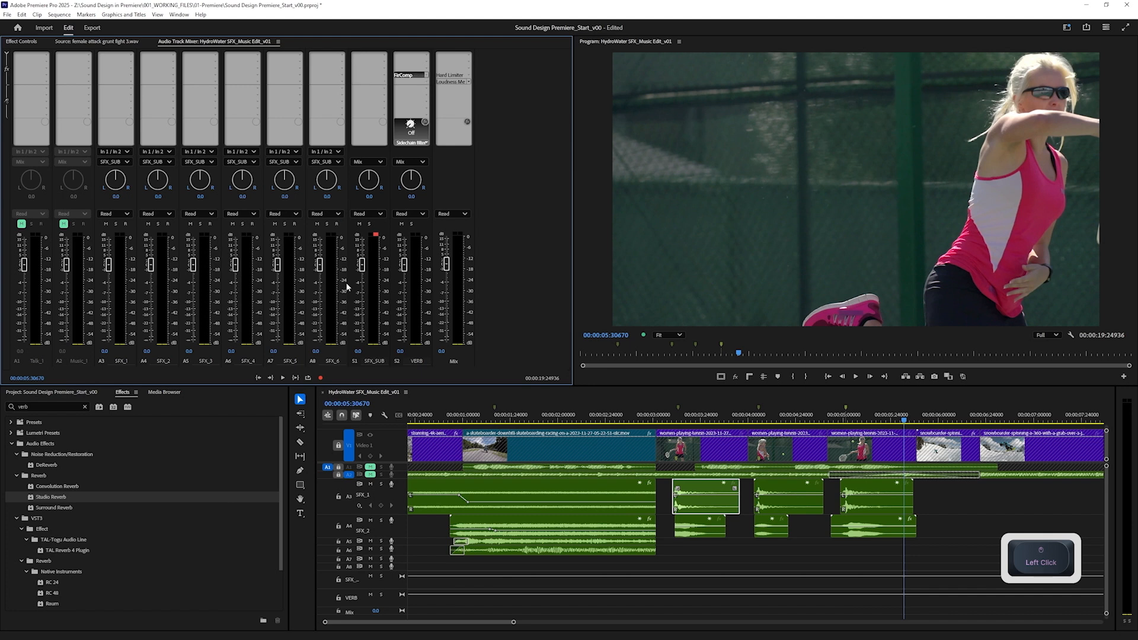
drag(417, 77, 374, 76)
click(426, 75)
click(427, 84)
Play the tennis section with the SFX_SUB FirComp editor open to check its gain reduction meter.
click(652, 415)
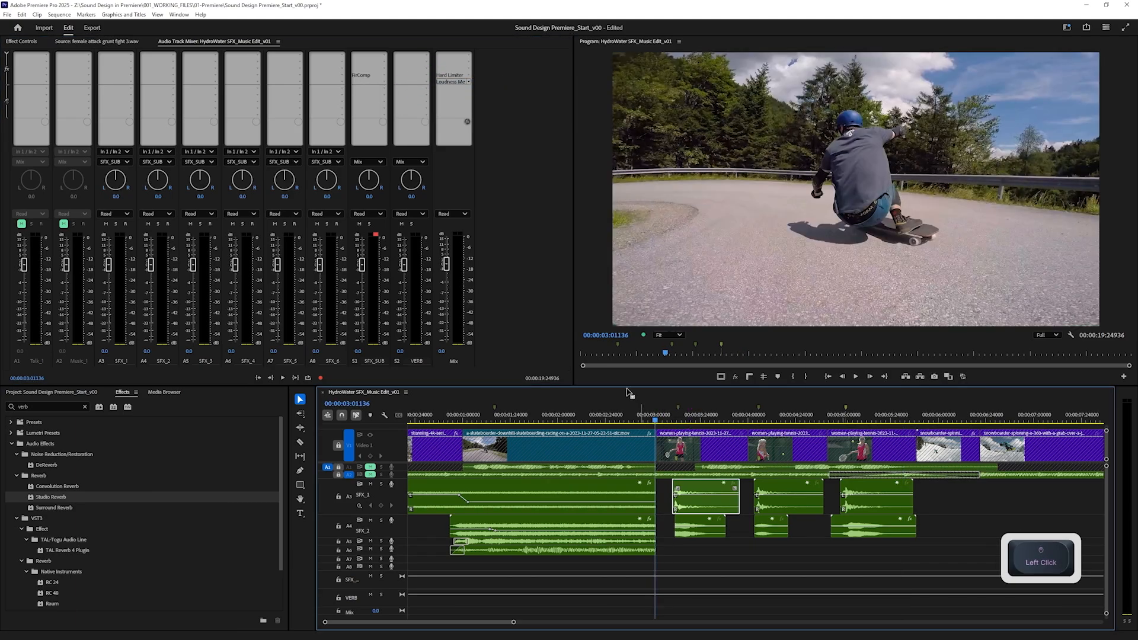
double_click(351, 75)
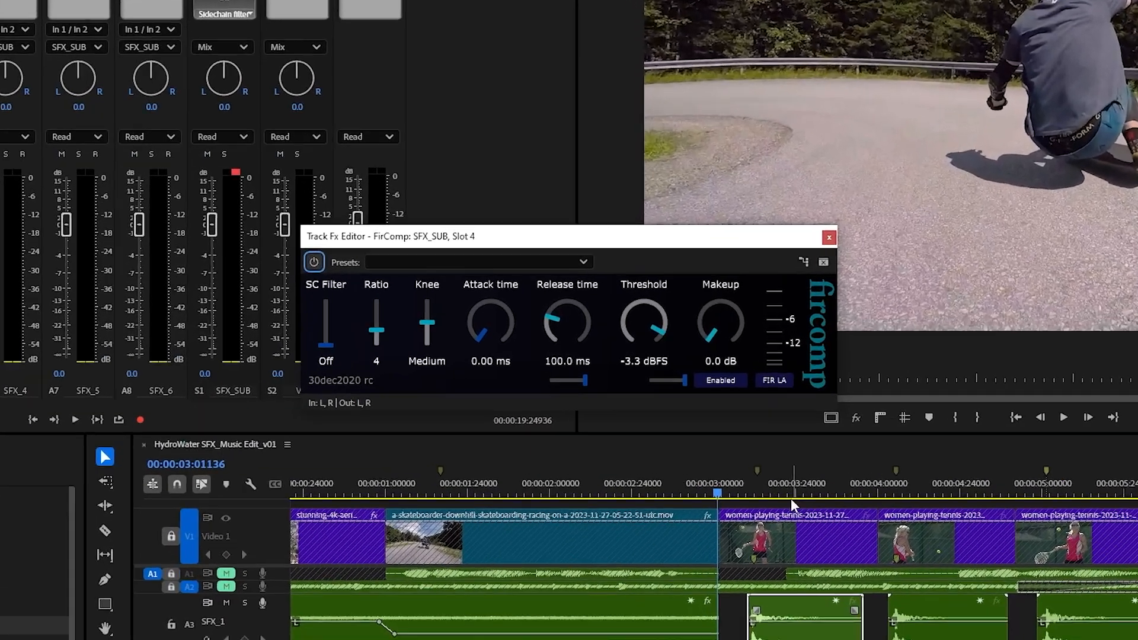
key(space)
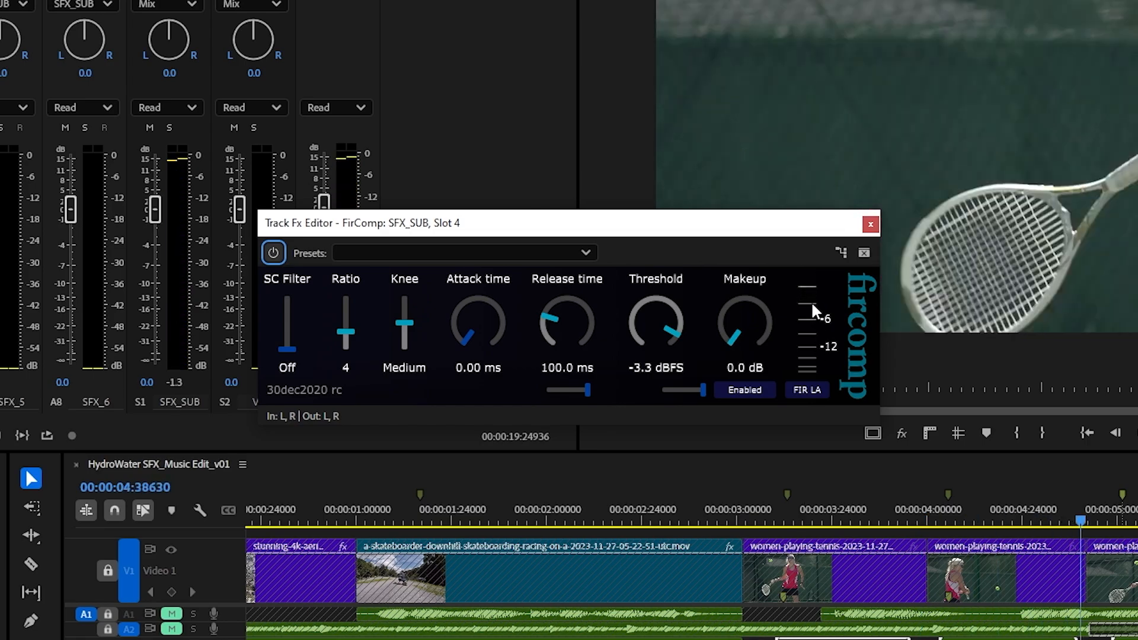
key(space)
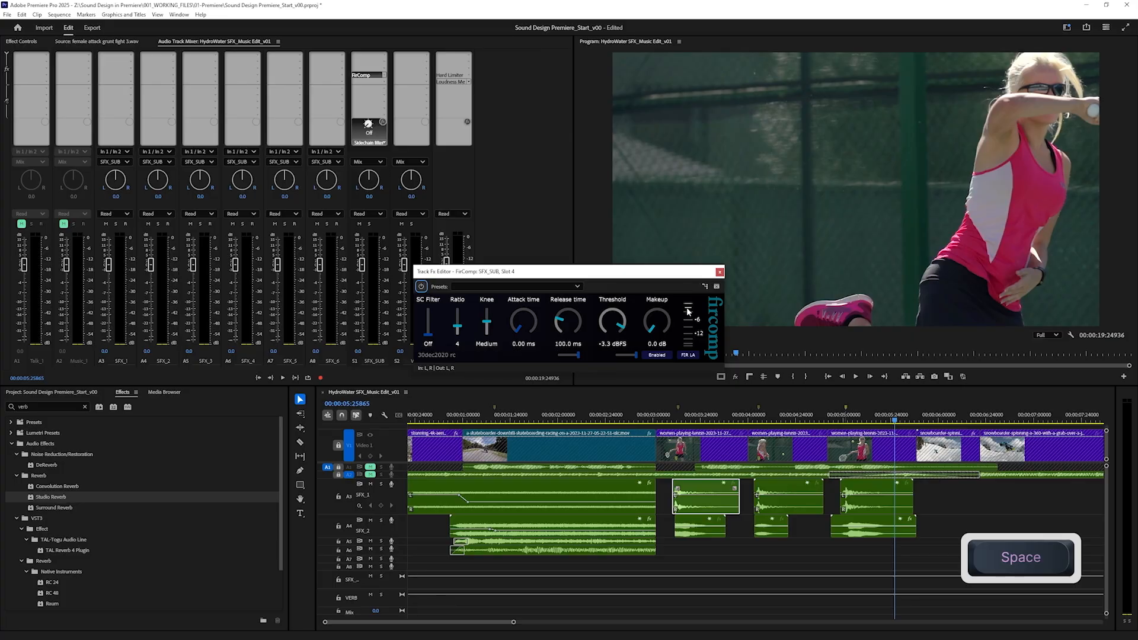
click(719, 272)
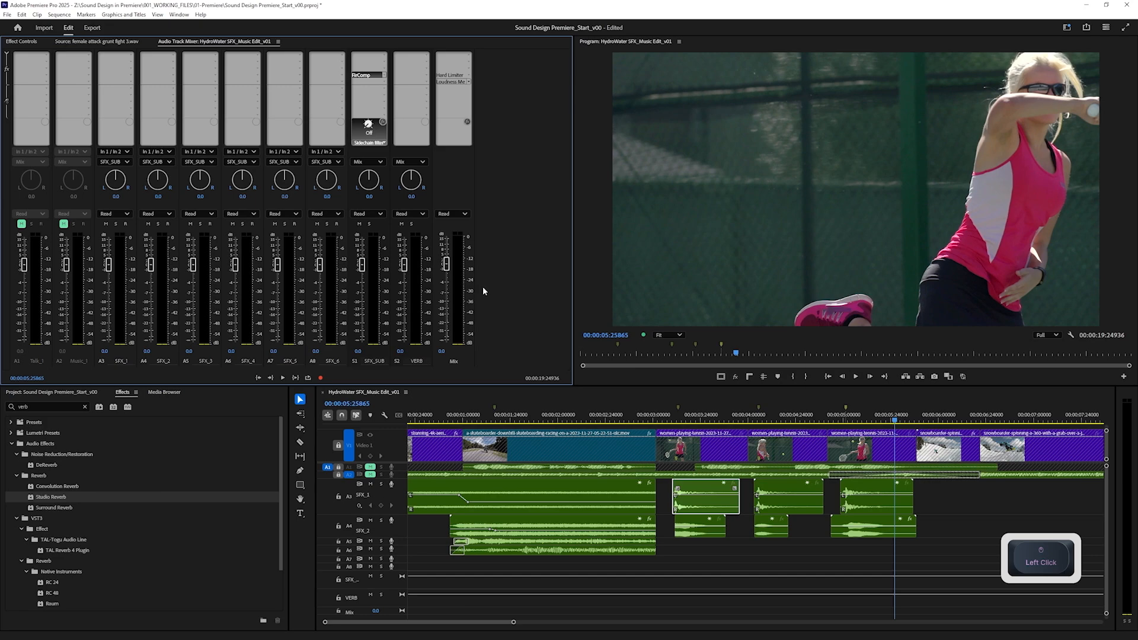
Insert the Studio Reverb effect on the VERB submix.
click(427, 75)
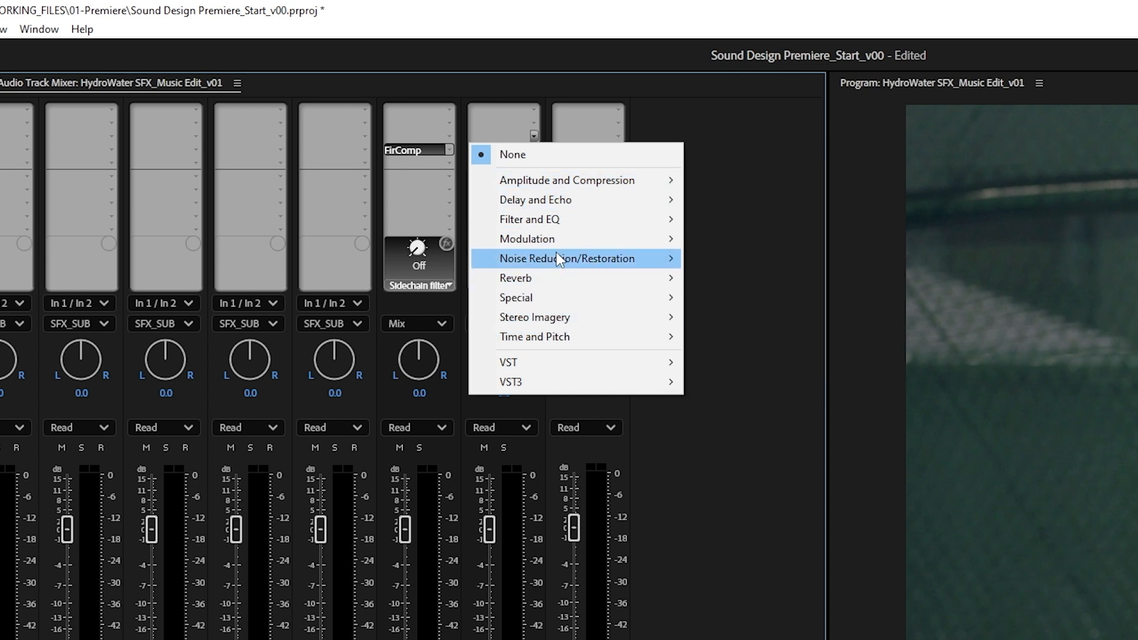
mouse_move(591, 278)
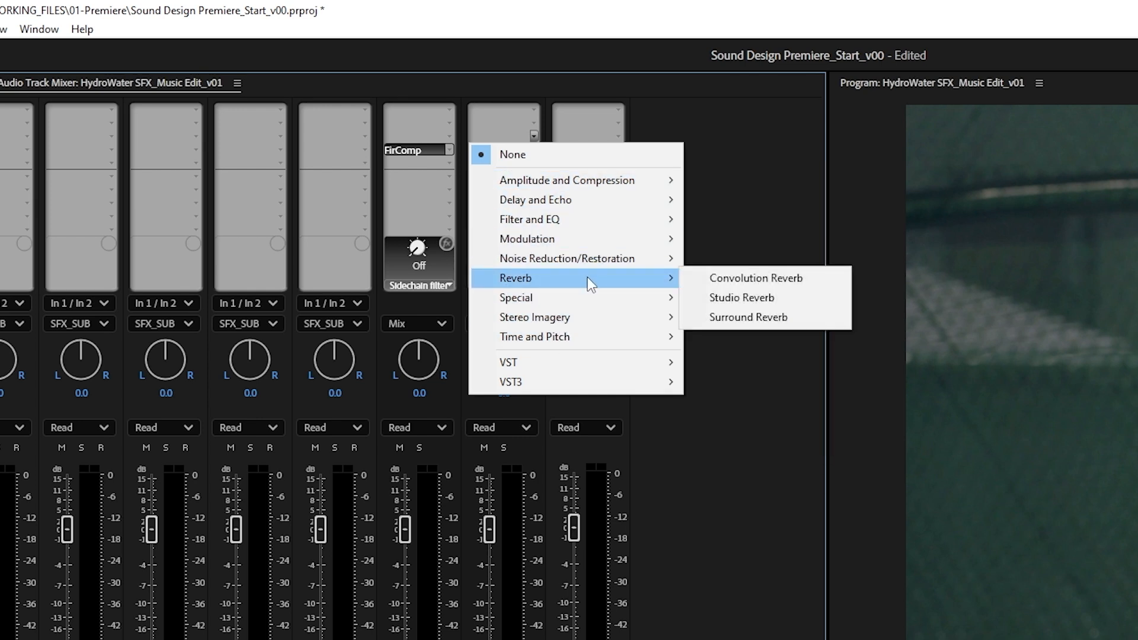
click(781, 298)
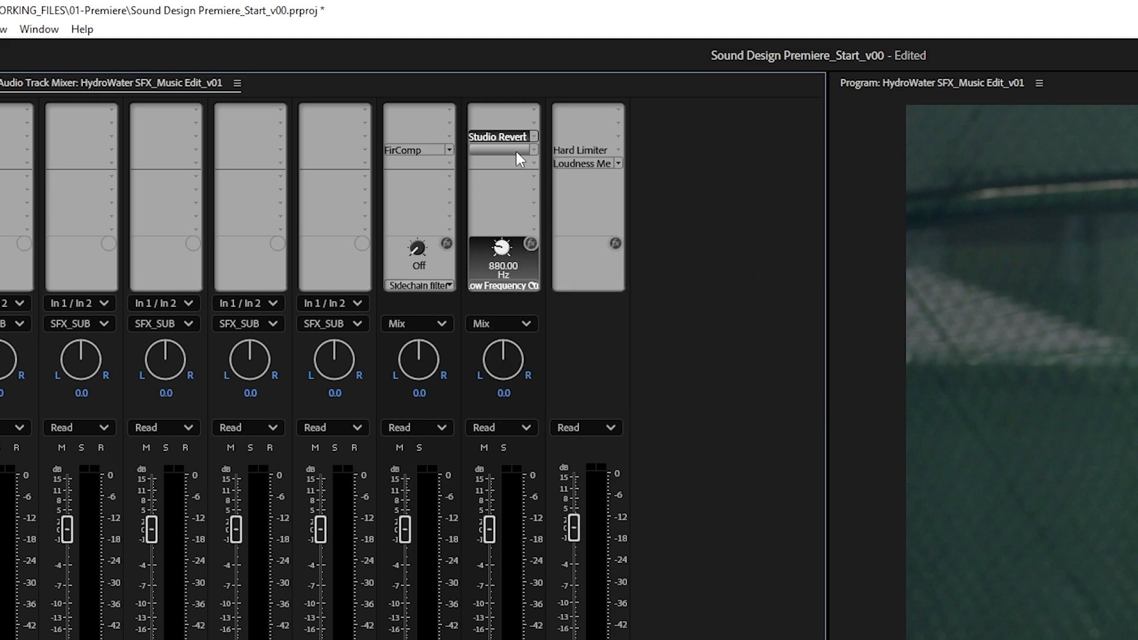
Set Studio Reverb on VERB to room size 100, decay 4631.4 ms, high frequency cut 8159 Hz and low frequency cut 128 Hz.
double_click(515, 139)
drag(763, 395, 782, 216)
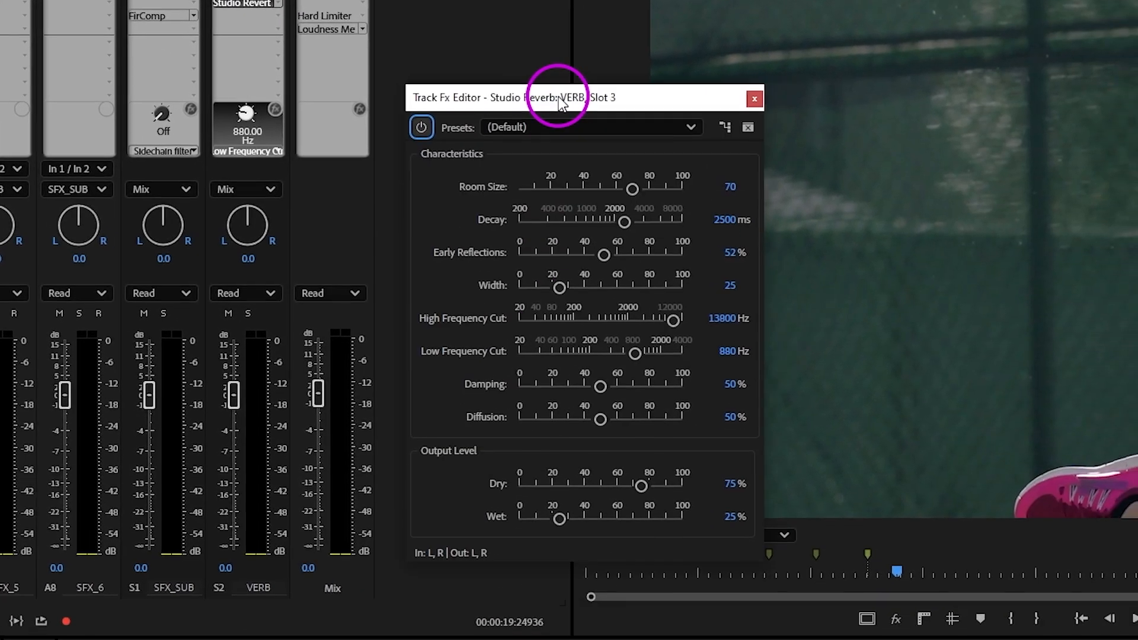
drag(630, 189, 682, 188)
drag(624, 221, 650, 228)
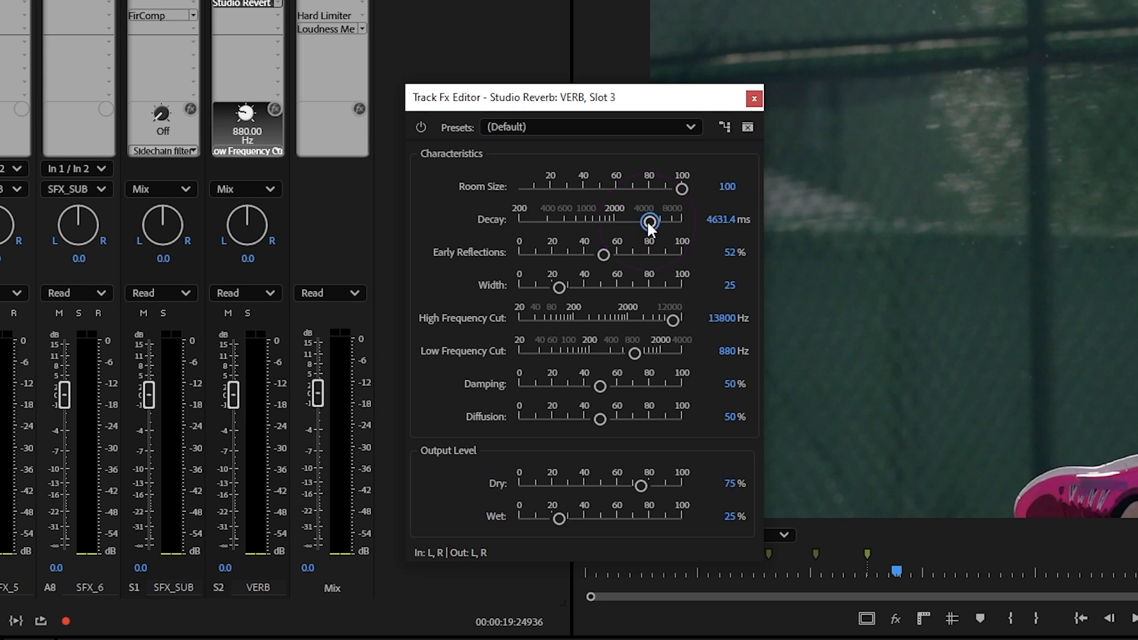
drag(680, 322, 574, 353)
Set the reverb's output levels to 0% dry and 100% wet, and close its editor.
drag(639, 486, 517, 486)
drag(630, 519, 829, 525)
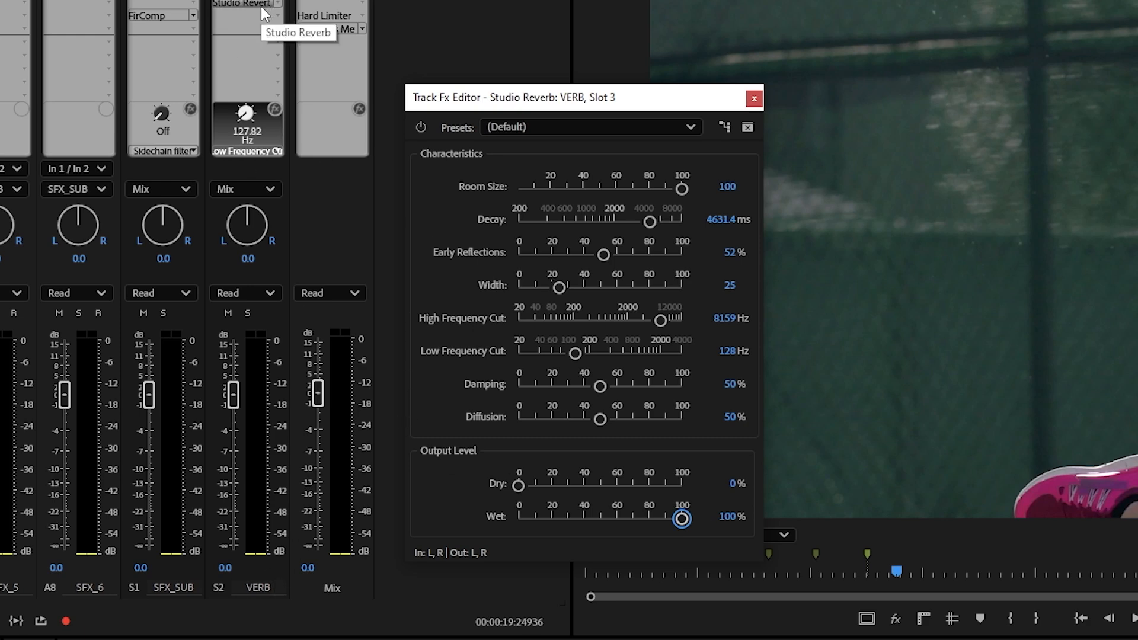
click(754, 99)
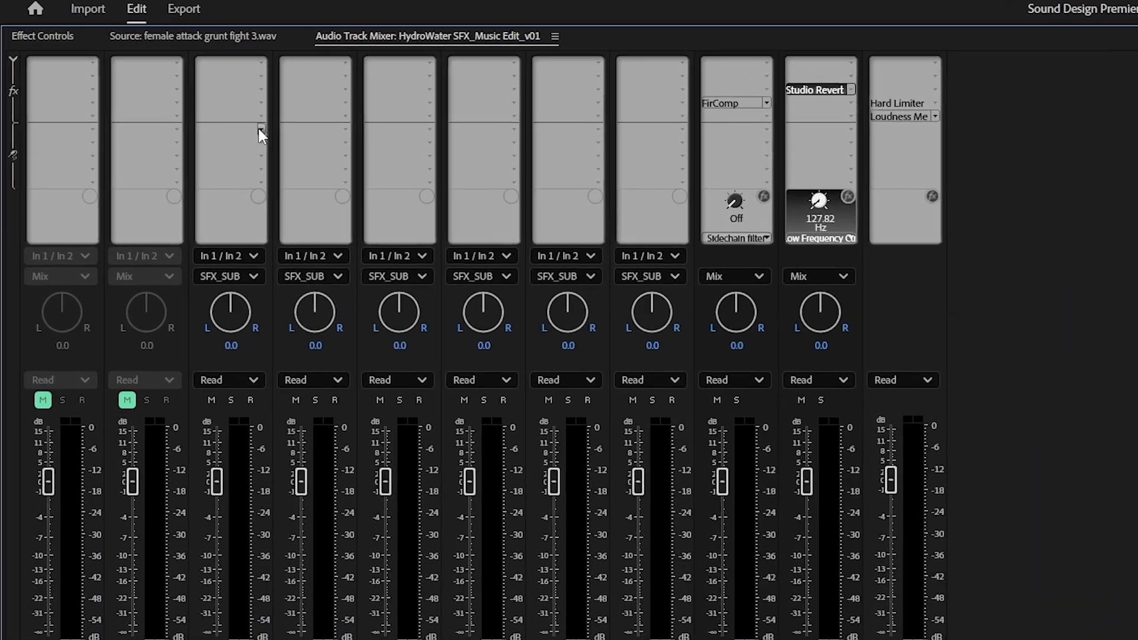
Assign a send from SFX_1 to the VERB submix, raise its send volume and play the tennis section.
click(130, 88)
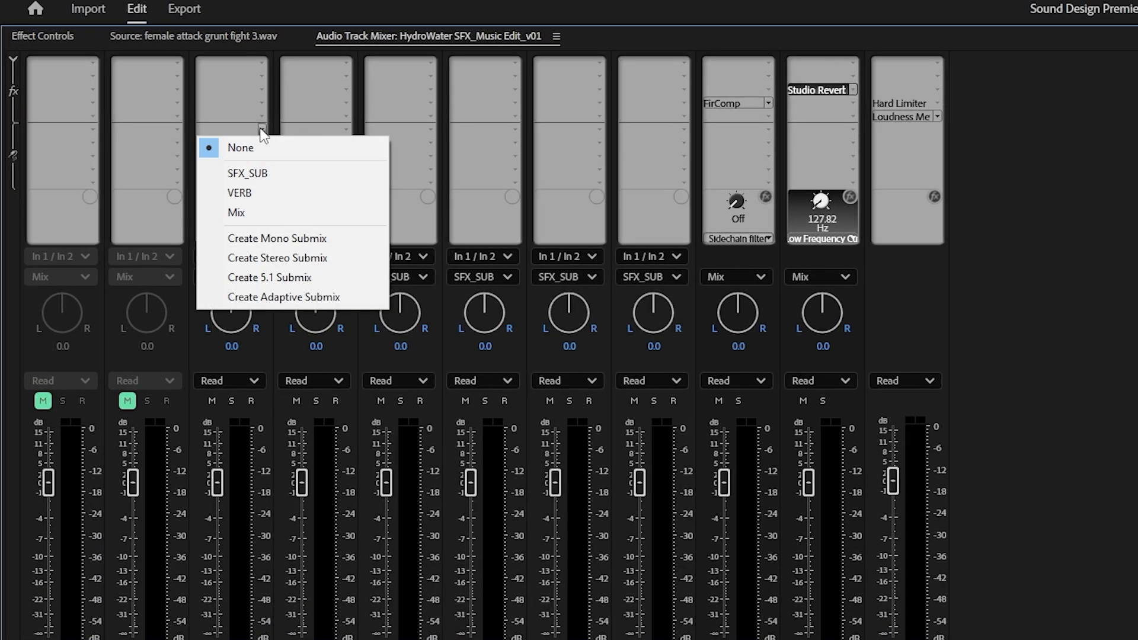
click(265, 191)
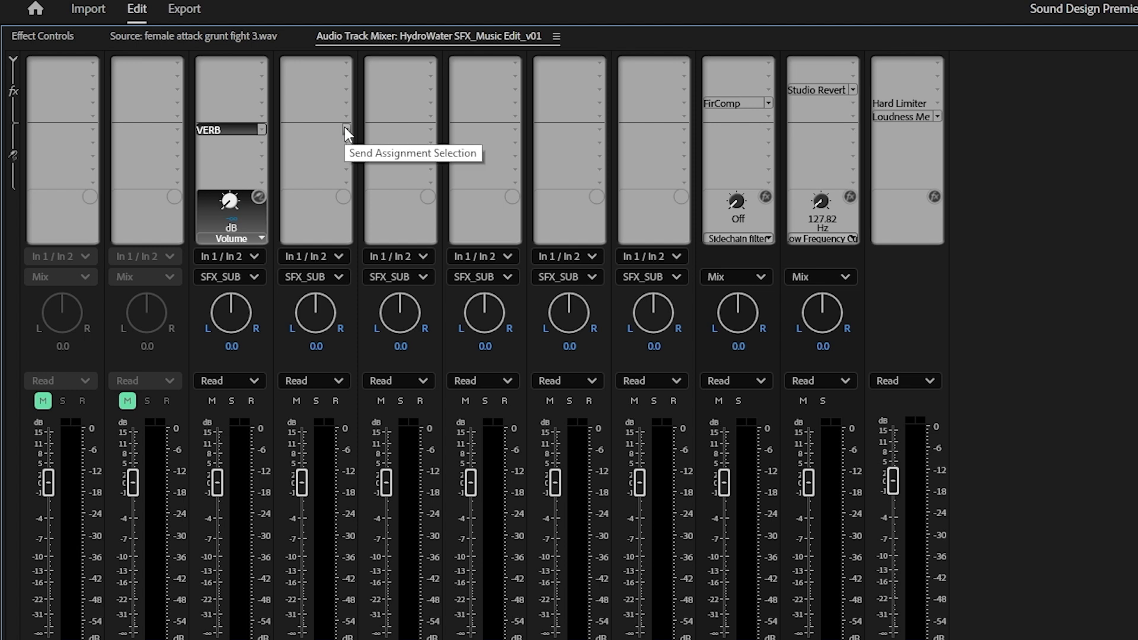
click(262, 130)
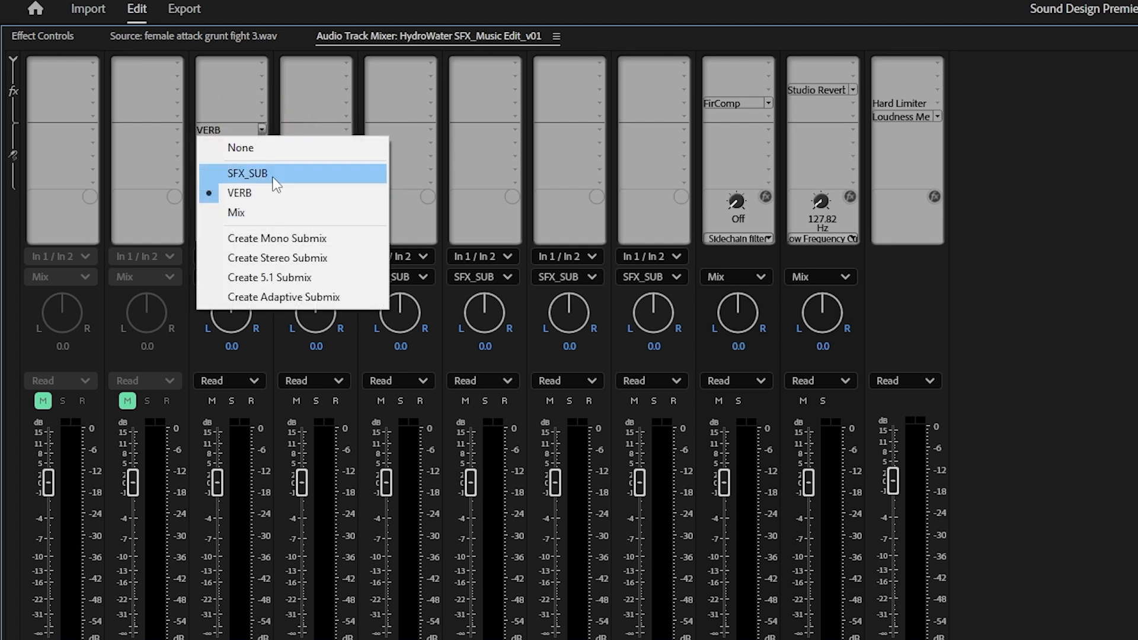
click(272, 193)
drag(230, 202, 233, 130)
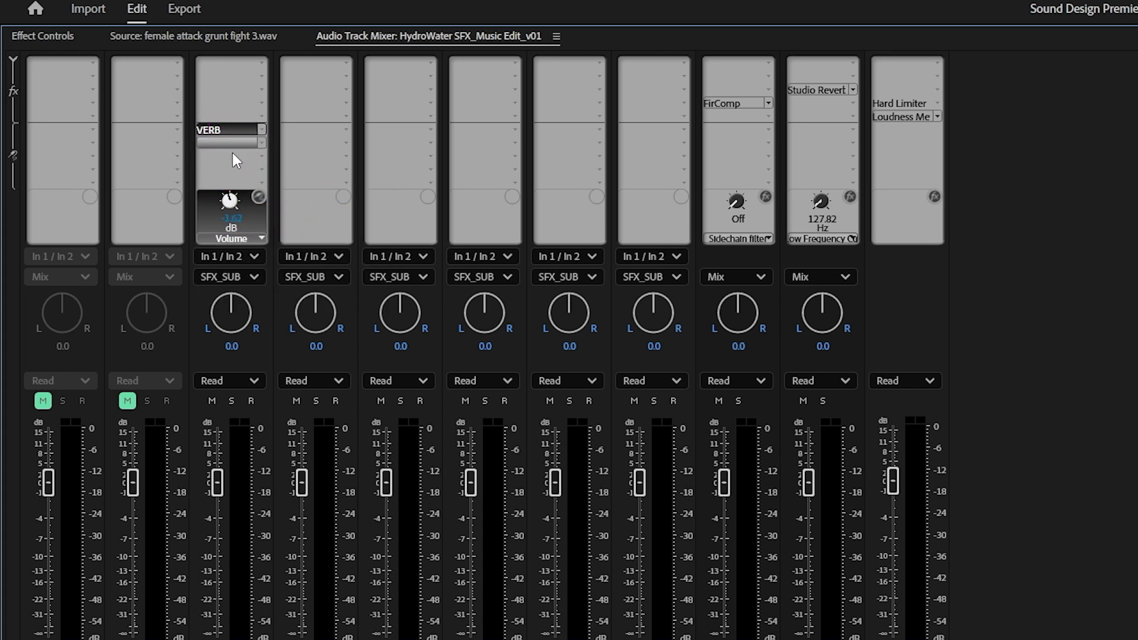
drag(233, 204, 231, 148)
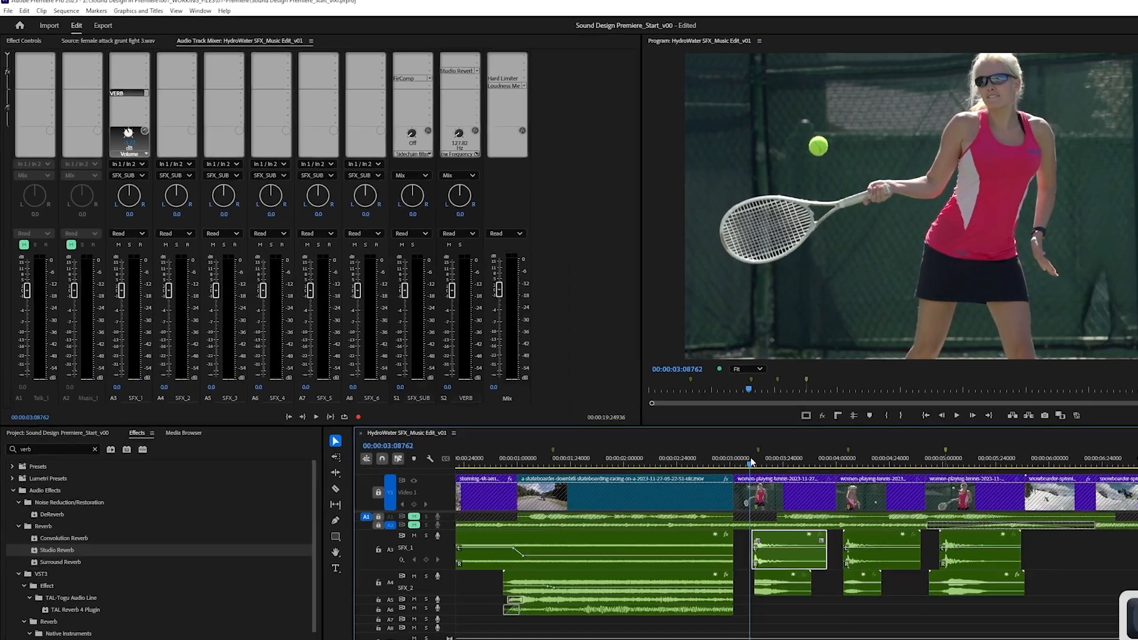
key(space)
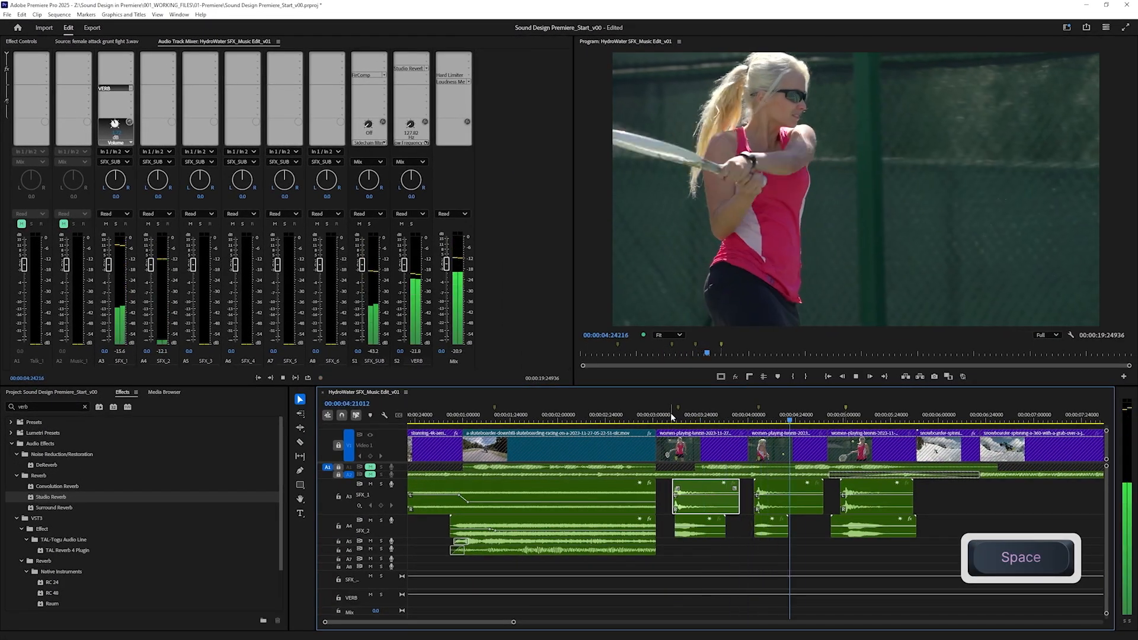
key(space)
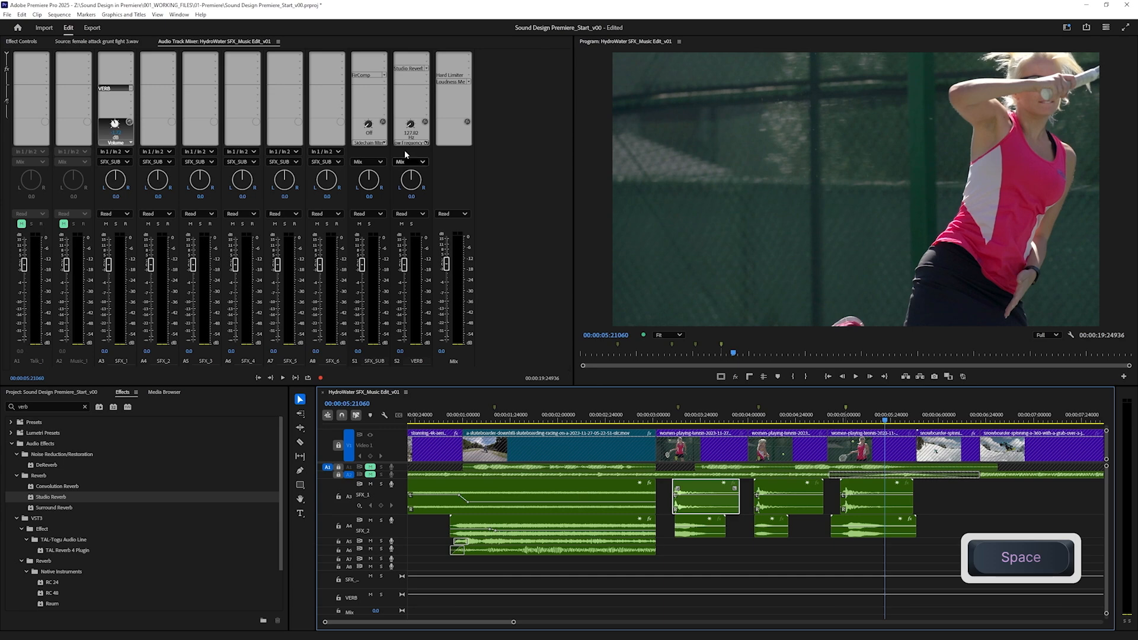
Set Studio Reverb on VERB to a 3851 Hz high frequency cut and width 100, and play the tennis section.
double_click(411, 68)
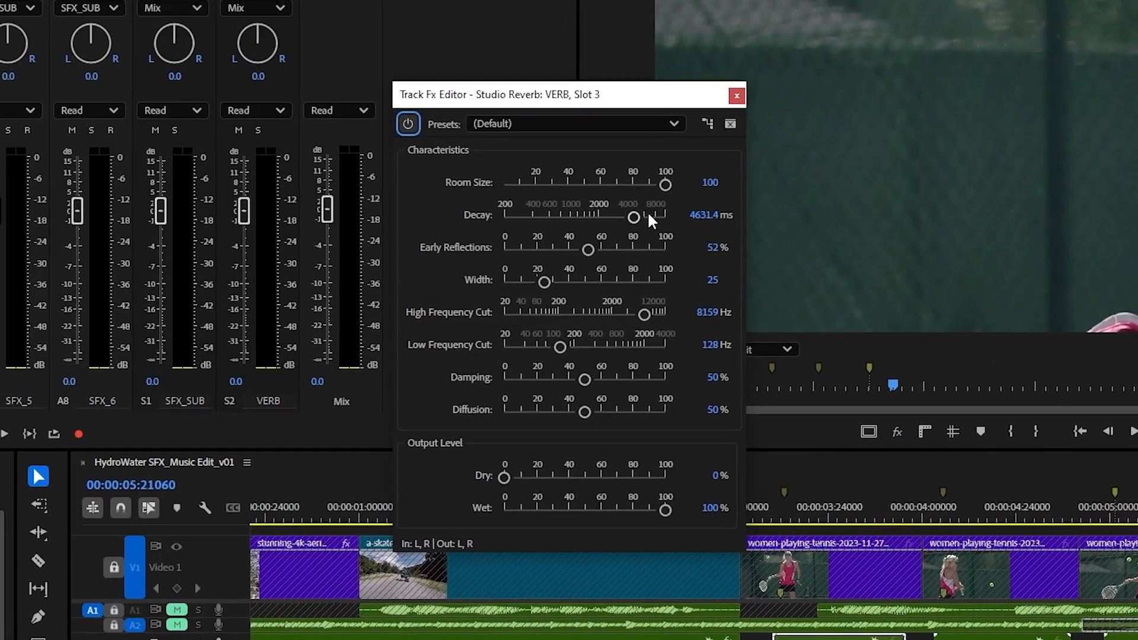
drag(644, 314, 623, 322)
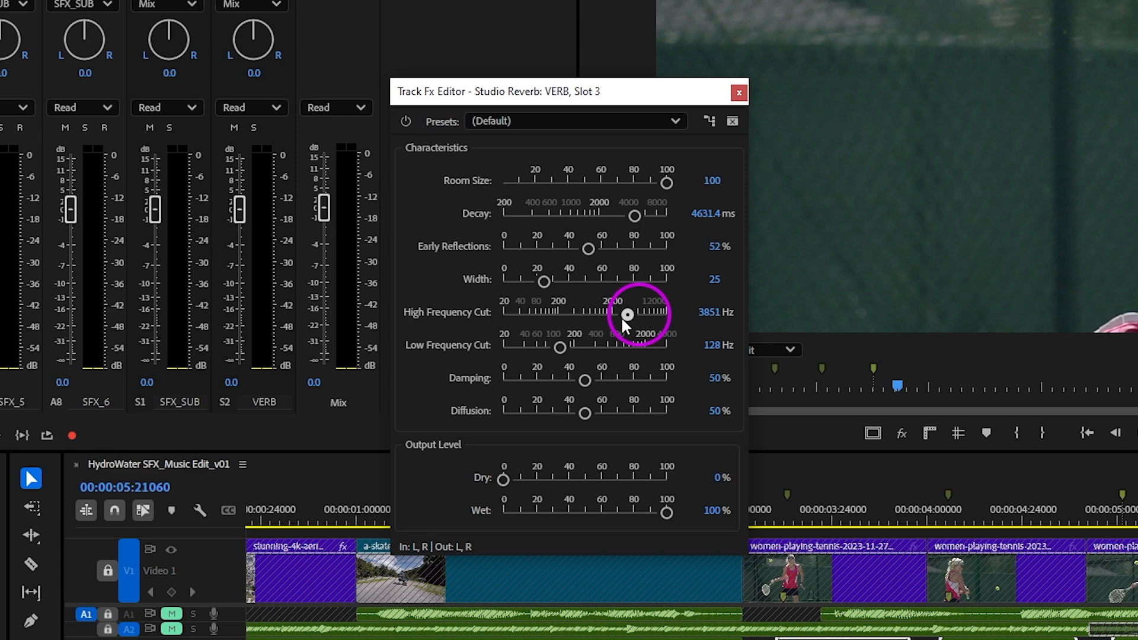
click(782, 505)
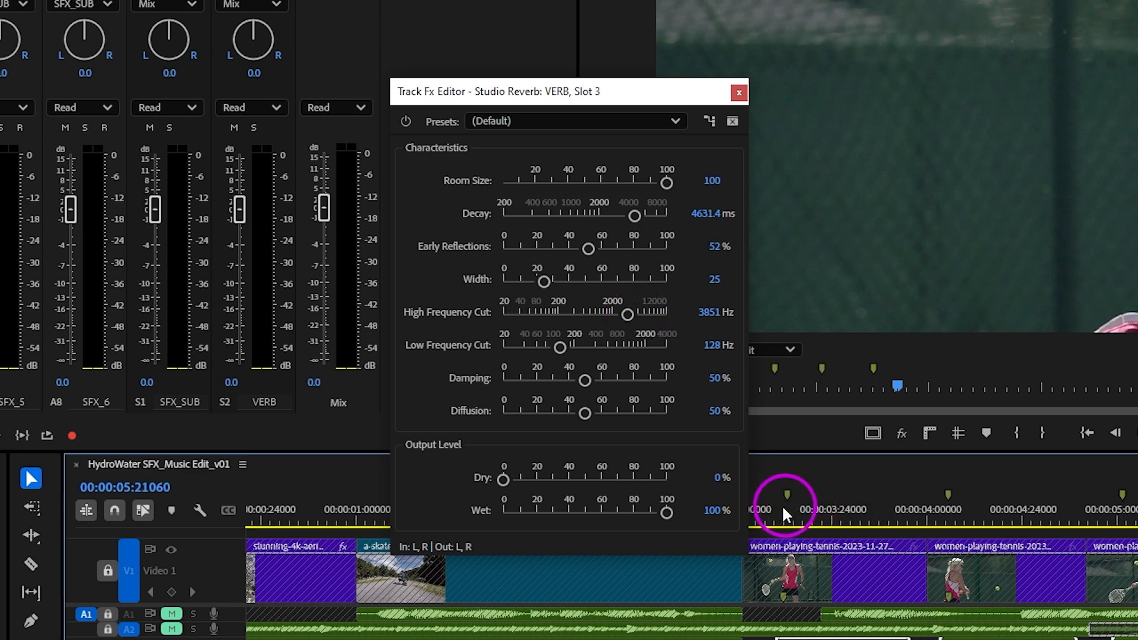
drag(543, 282, 673, 286)
drag(832, 502, 766, 516)
key(space)
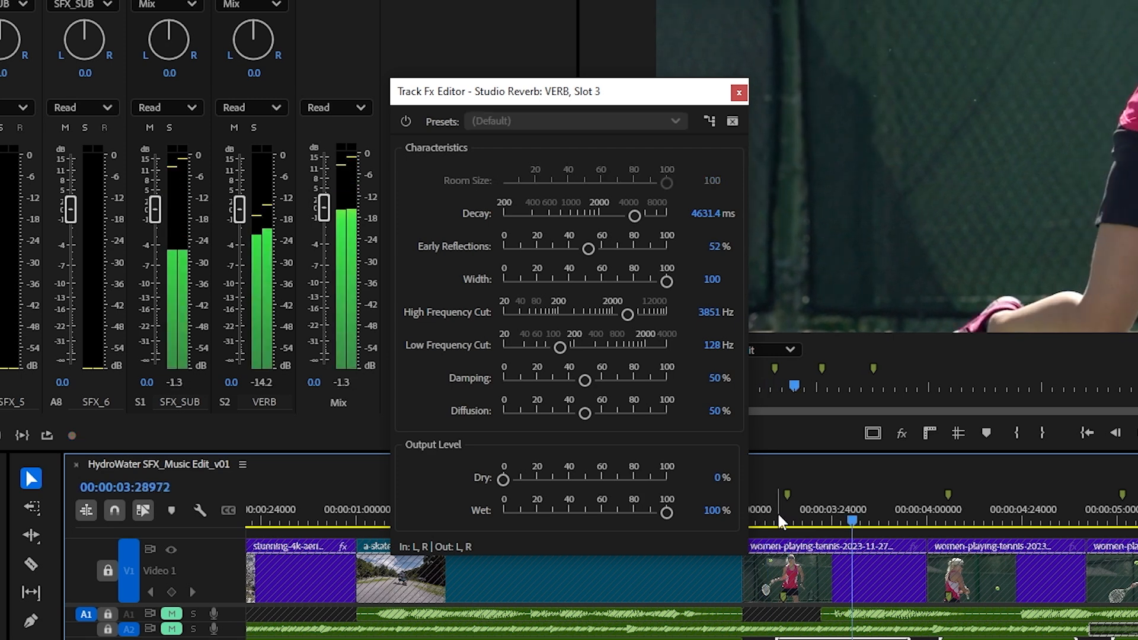
key(space)
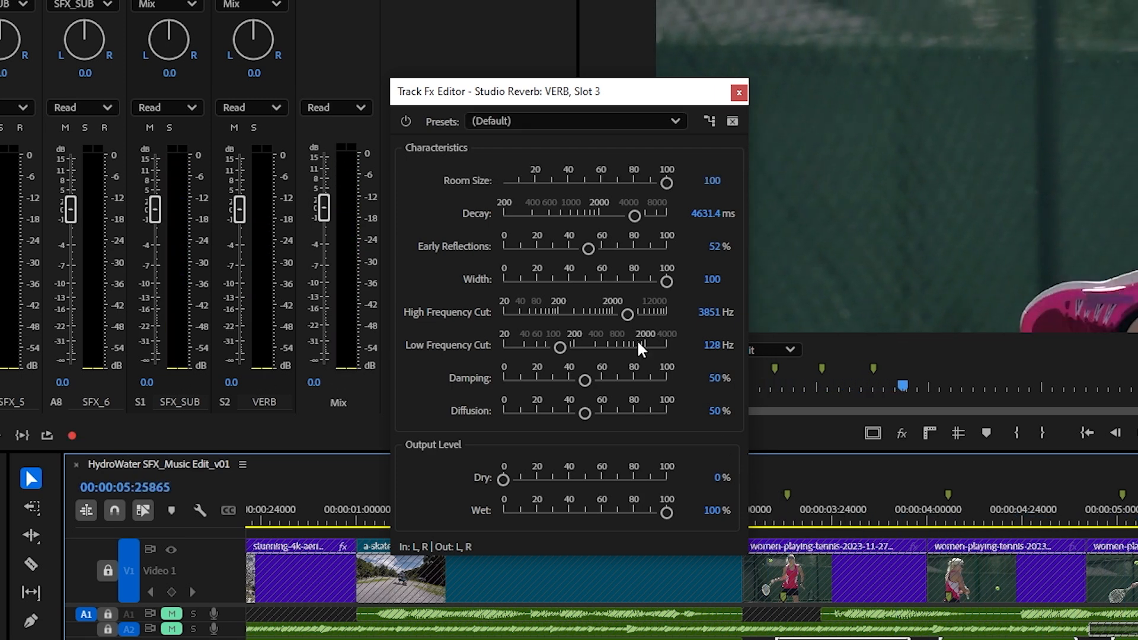
Set the reverb's early reflections to 24.3% and replay the tennis section.
drag(585, 246, 525, 250)
drag(830, 517, 763, 523)
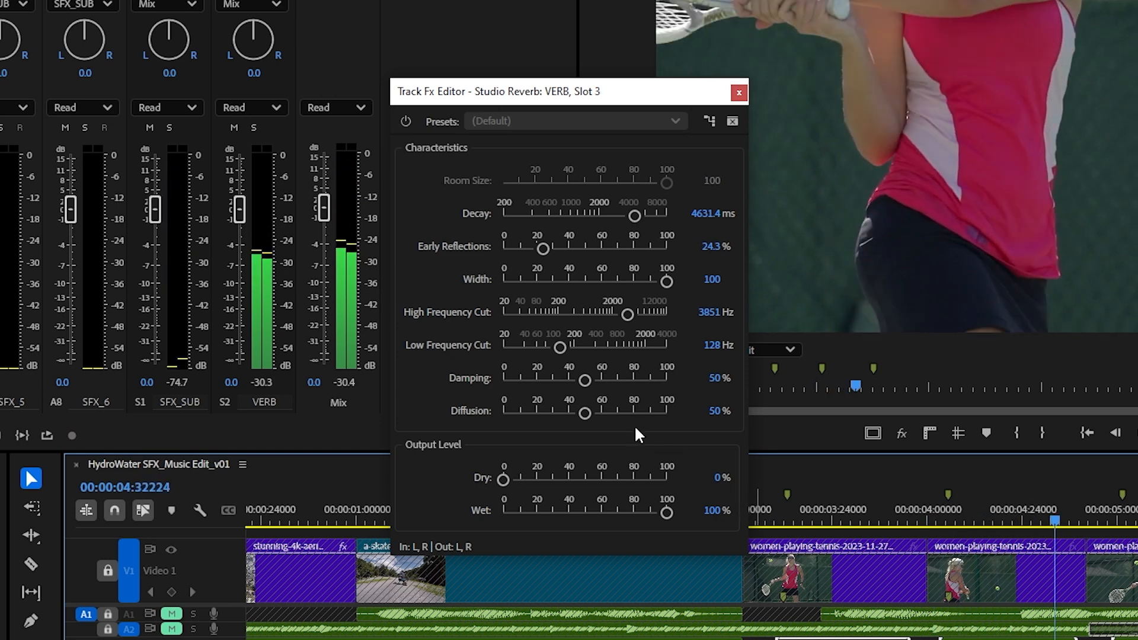
key(space)
Set the reverb's damping to 73.9% and diffusion to 89.1%, and replay the tennis clips.
drag(584, 380, 623, 380)
drag(585, 412, 649, 413)
click(753, 514)
key(space)
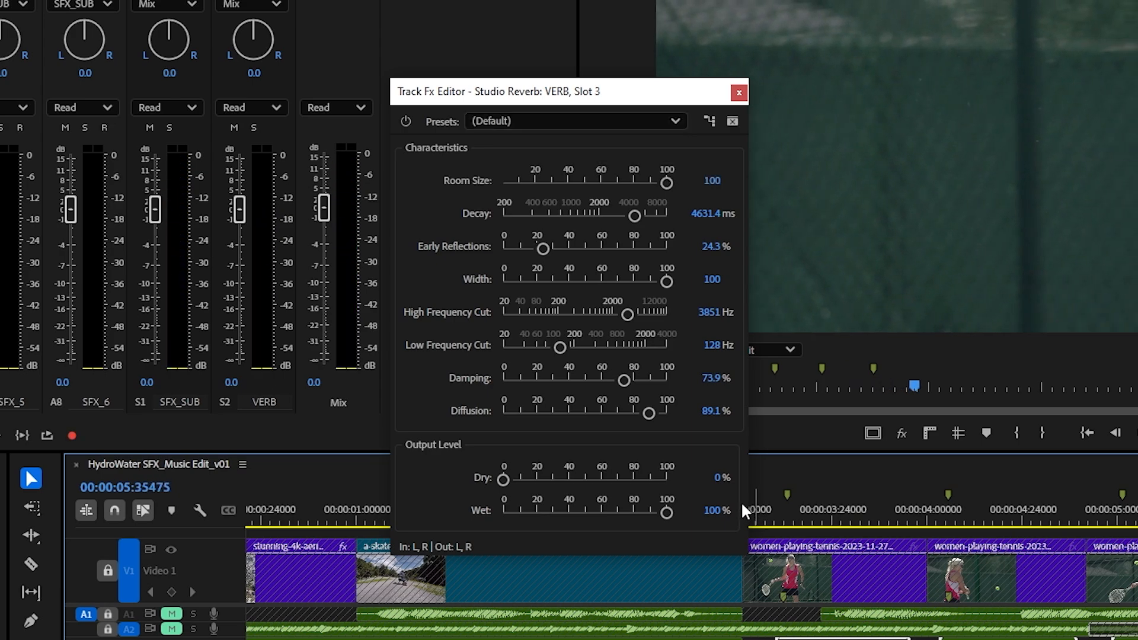
Play the tennis section, adjust the SFX_1 send volume to VERB and close the Studio Reverb editor.
click(772, 522)
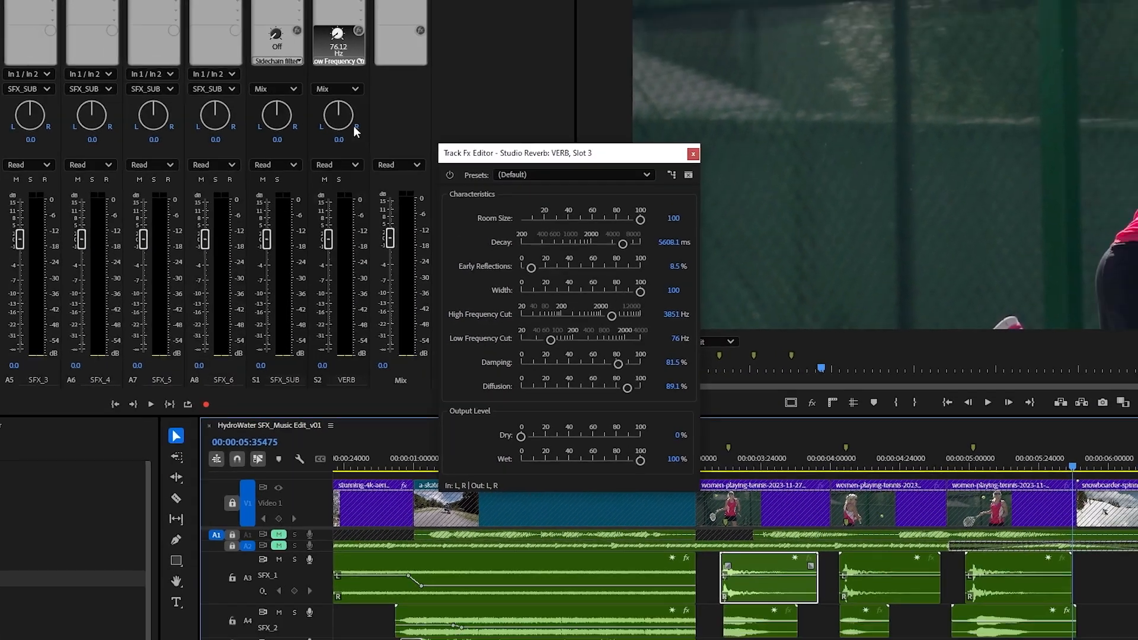
key(space)
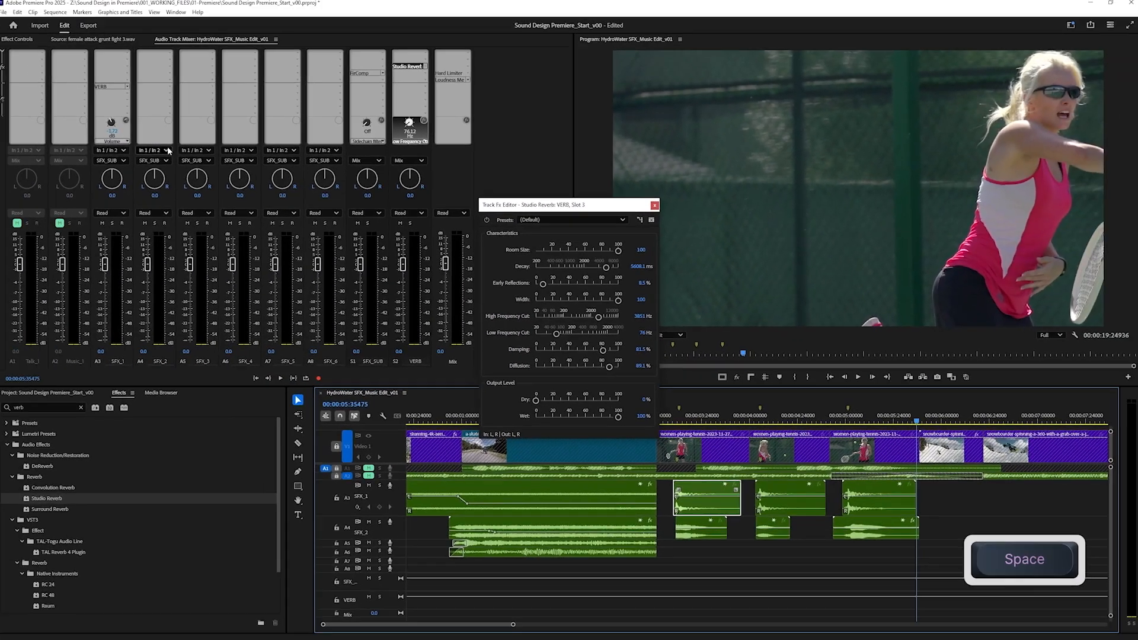
click(115, 124)
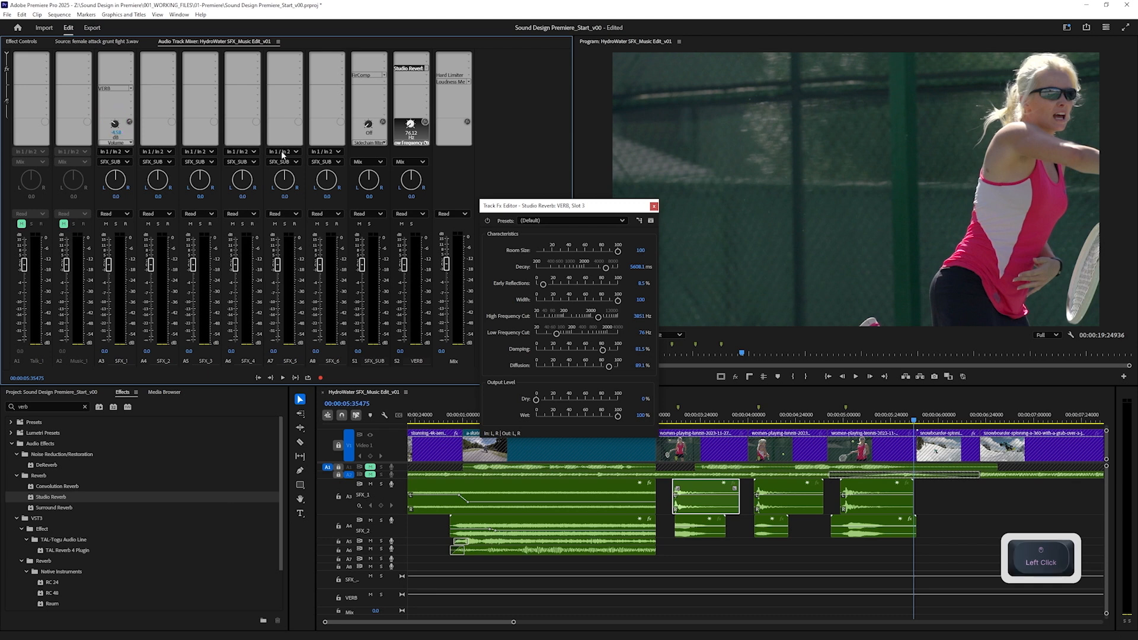
click(654, 206)
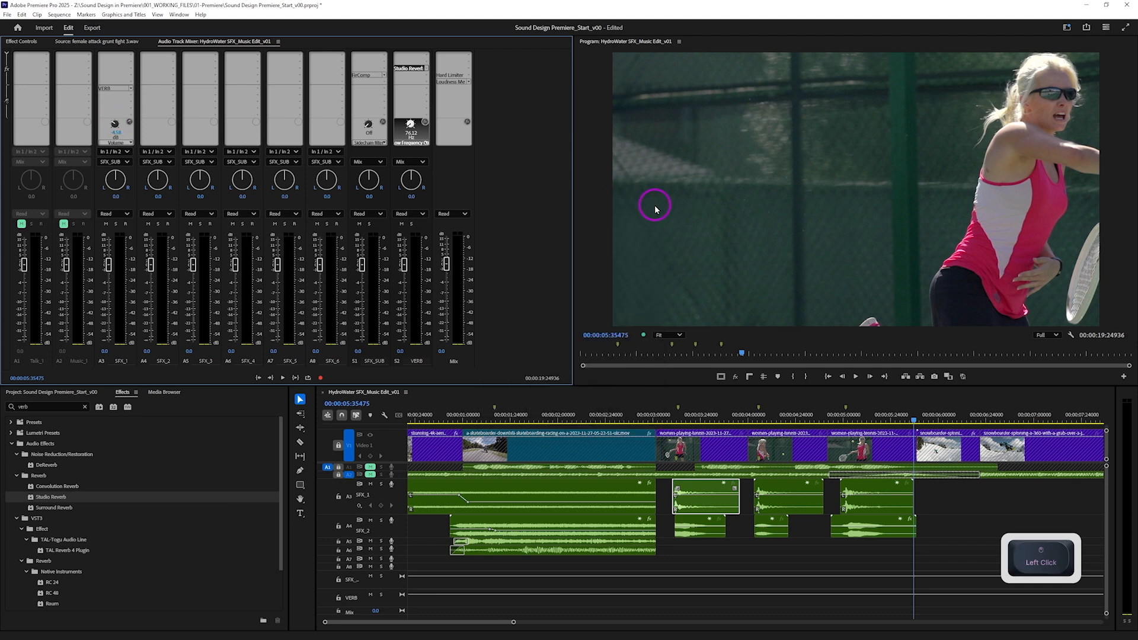
Assign a send from SFX_2 to the VERB submix, raise its send volume and play the tennis section.
click(172, 90)
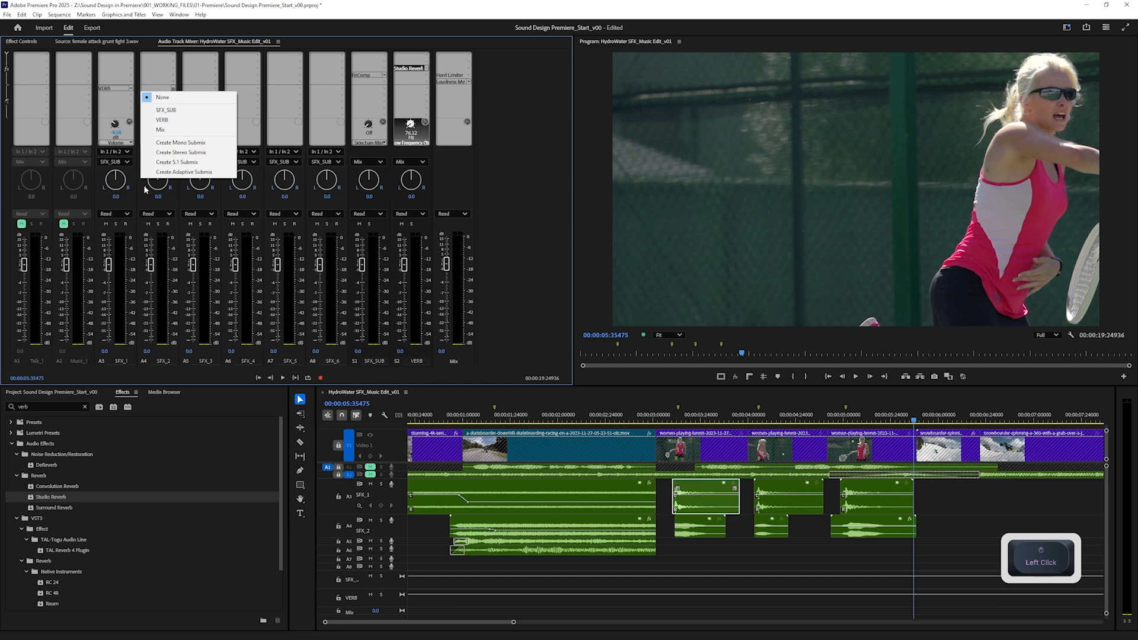
click(162, 120)
drag(157, 124, 164, 98)
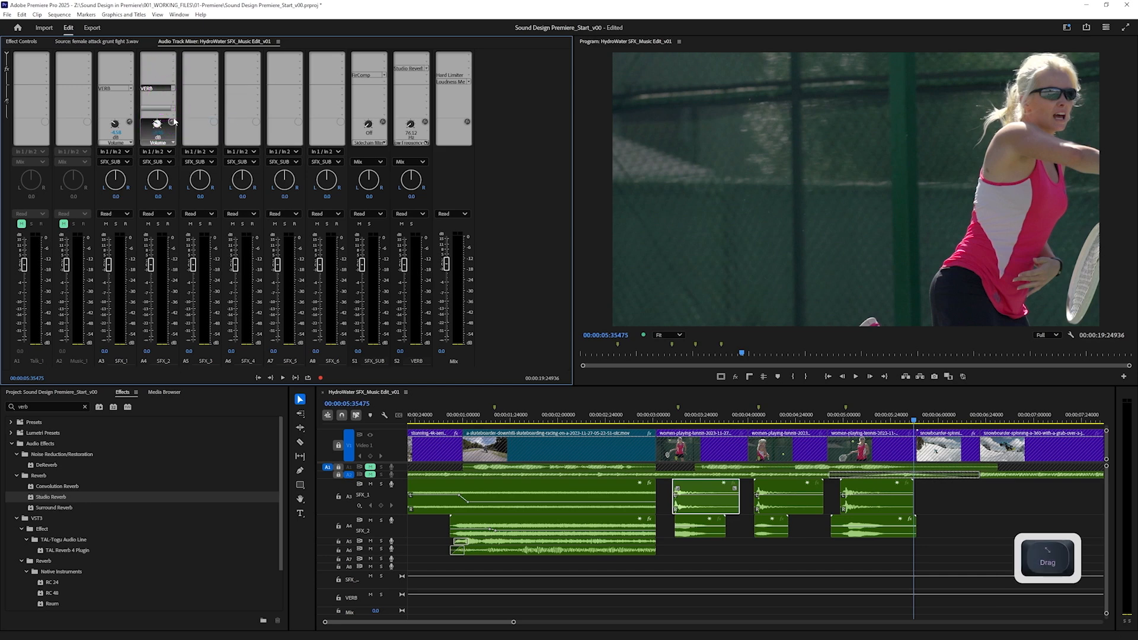
click(674, 420)
key(space)
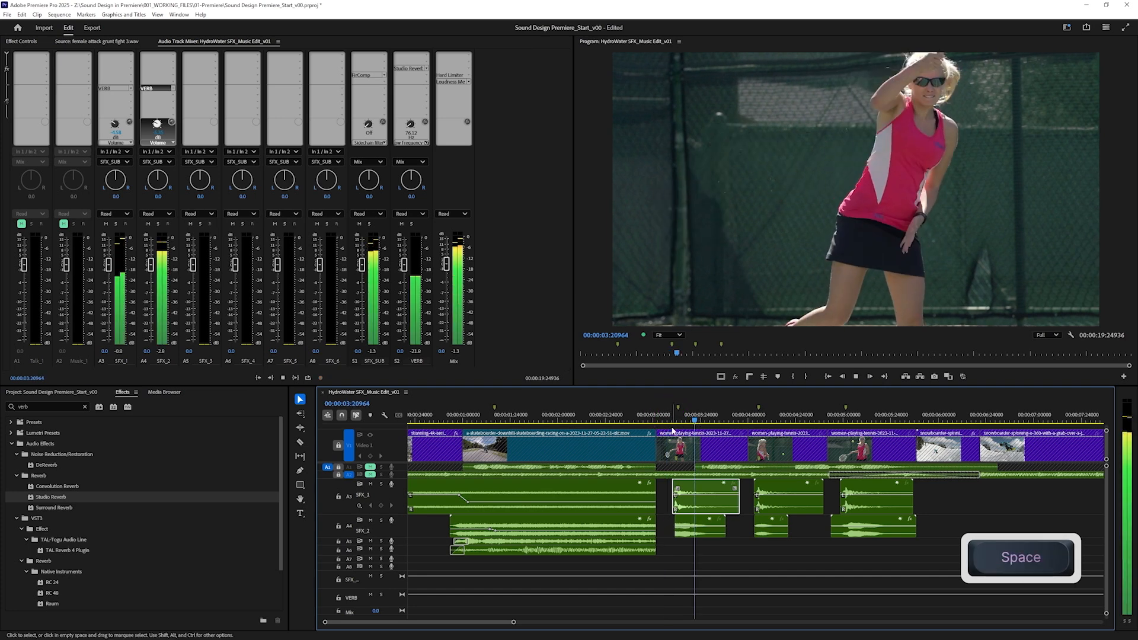
key(space)
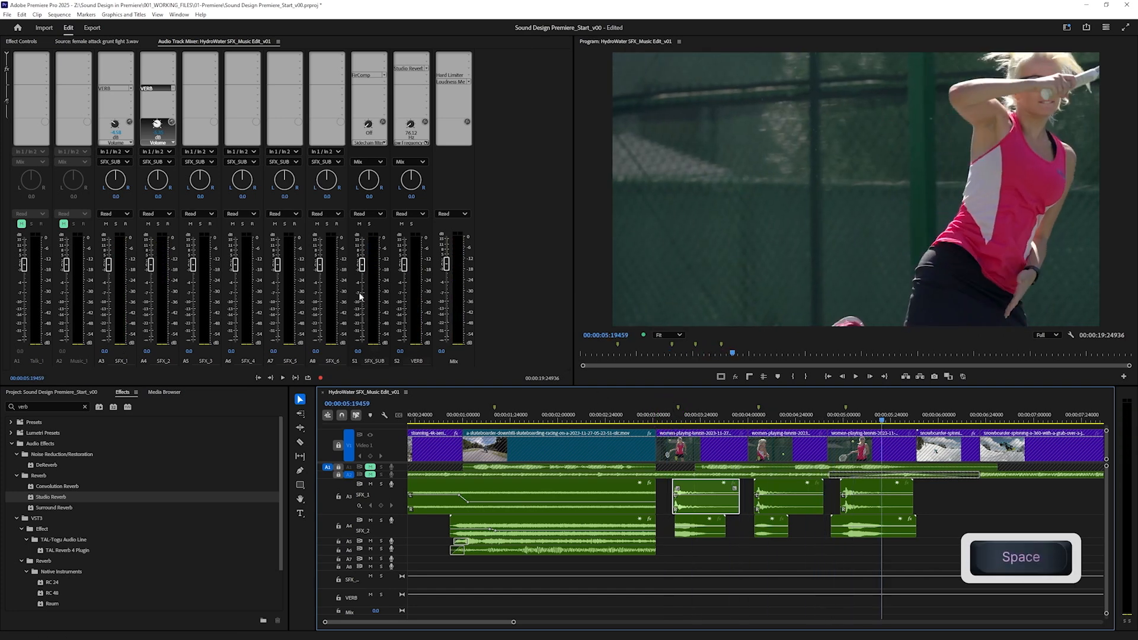
click(157, 122)
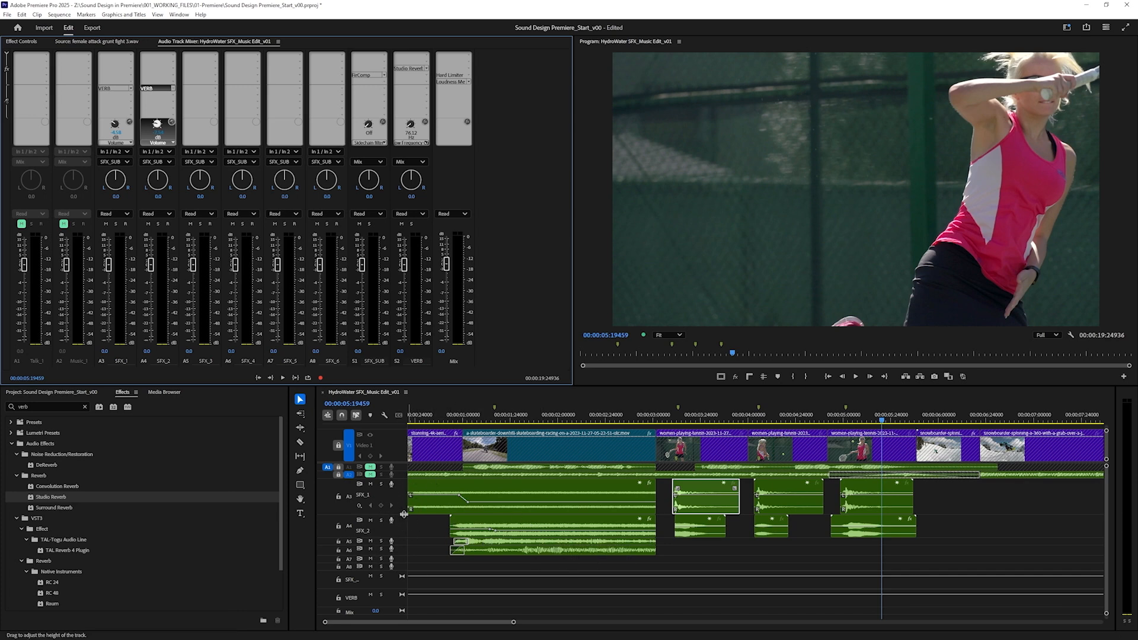
Display the volume keyframes of Track Send 1: VERB on the SFX_1 timeline track.
click(360, 506)
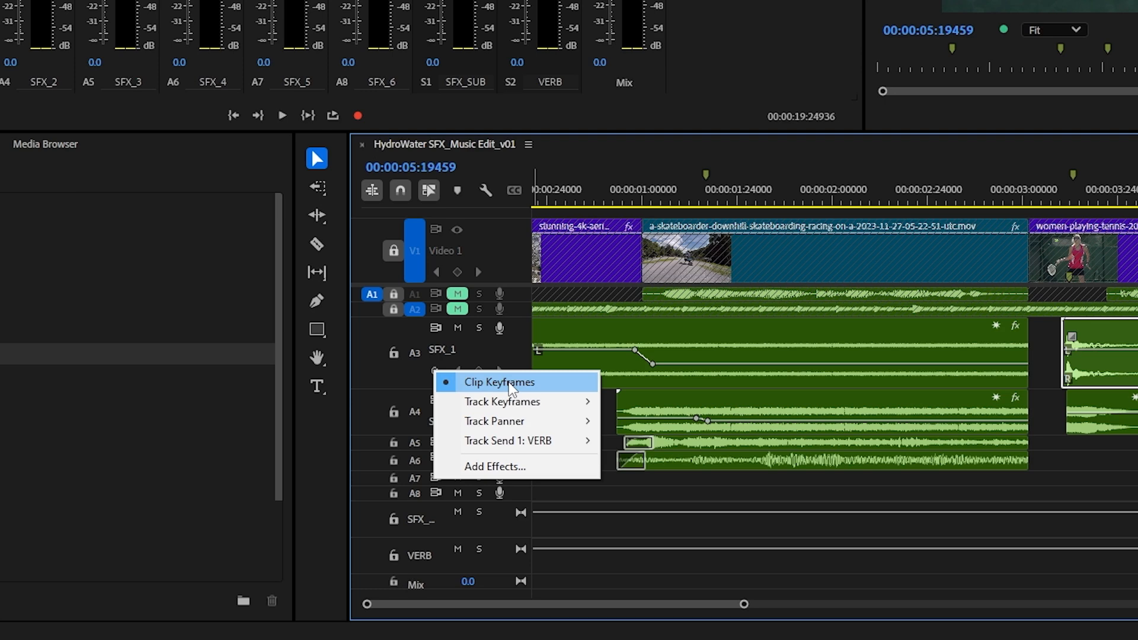
mouse_move(493, 442)
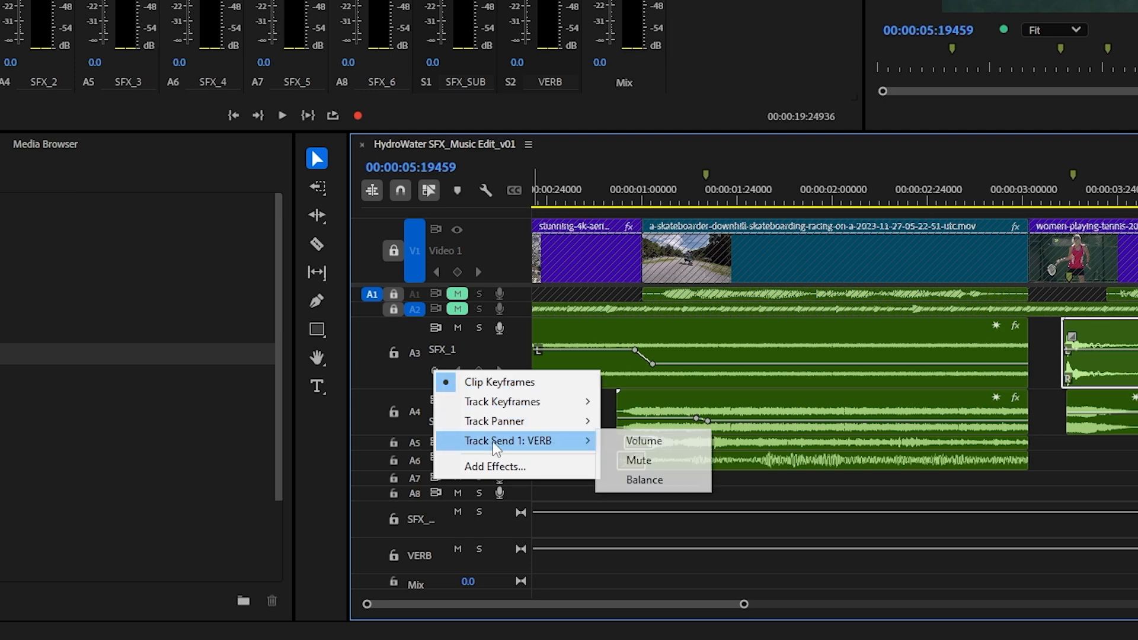
click(637, 441)
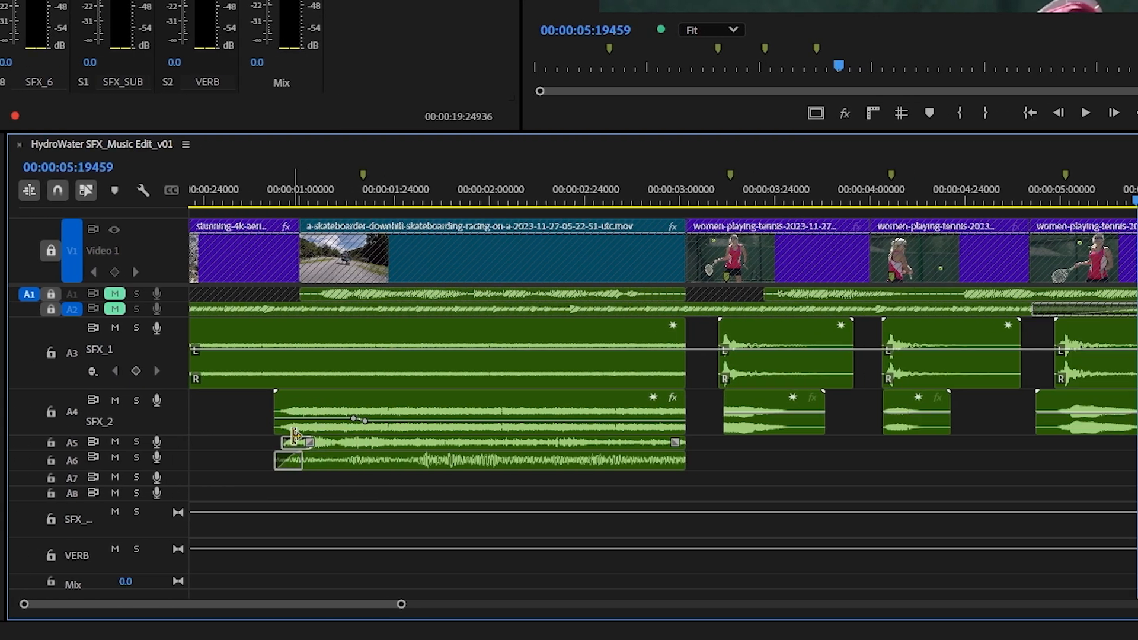
drag(614, 335, 800, 334)
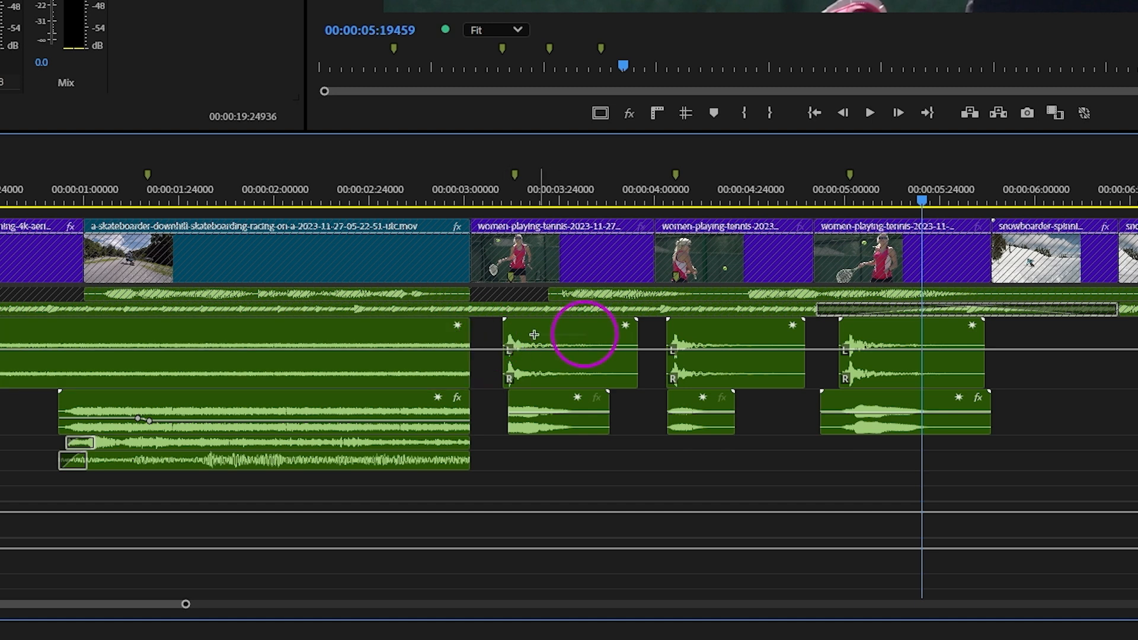
click(920, 324)
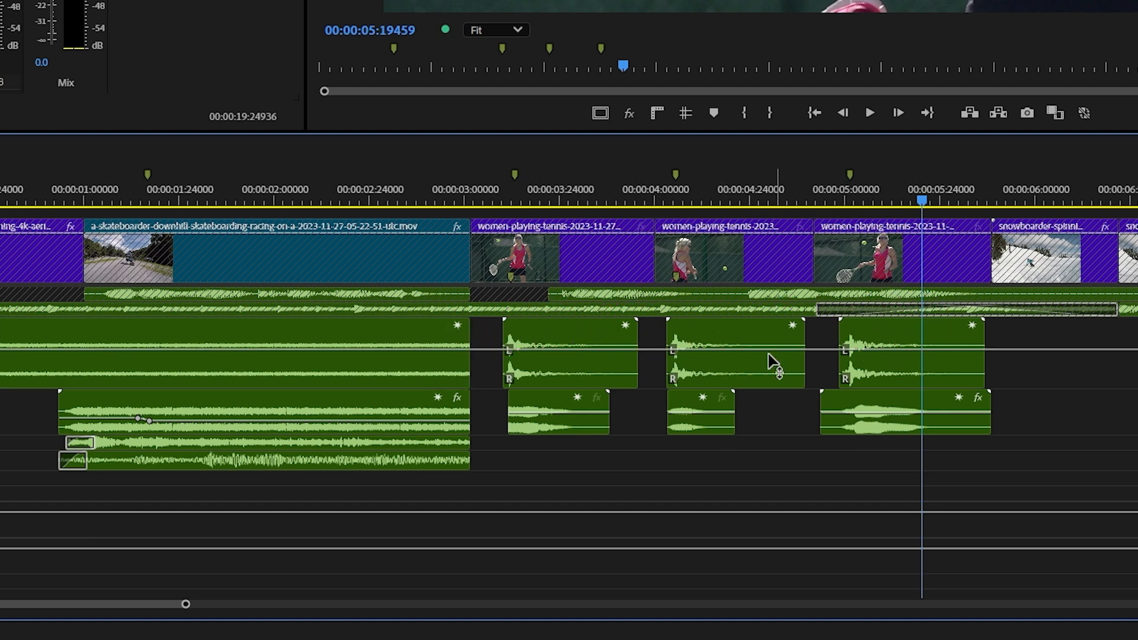
Add two send volume keyframes just before the first tennis clip on SFX_1 and lower the level ahead of them to the minimum.
ctrl+click(502, 349)
ctrl+click(486, 350)
drag(475, 350, 473, 478)
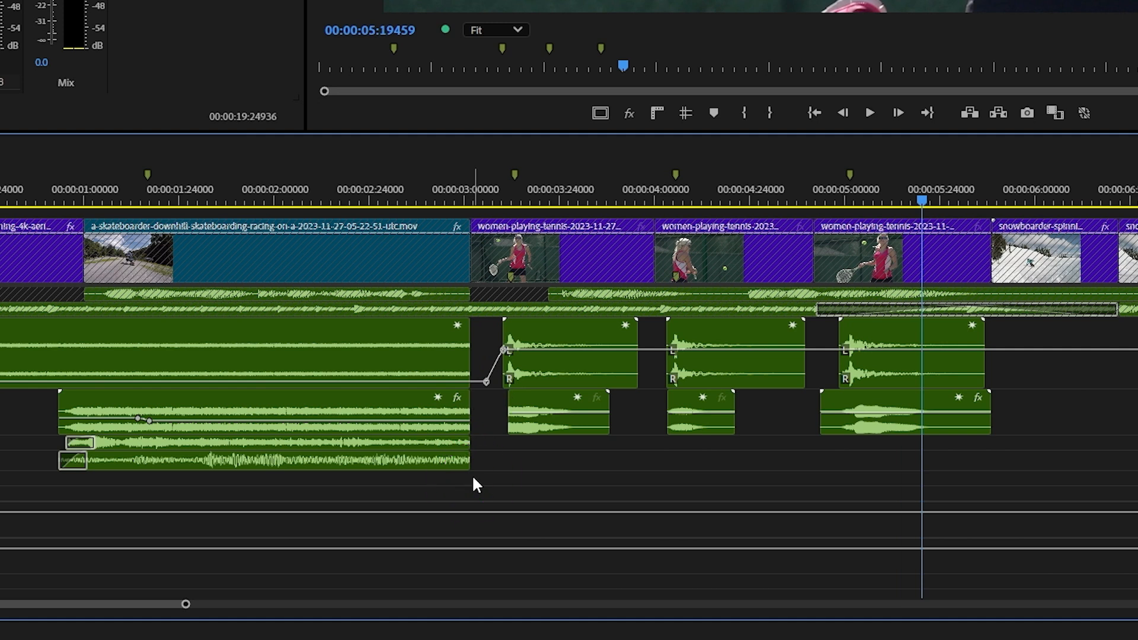
Add two send volume keyframes after the last tennis clip, drop the second to the minimum and move the playhead near the skateboard clip's end.
ctrl+click(999, 350)
ctrl+click(1014, 349)
drag(1015, 350, 1015, 383)
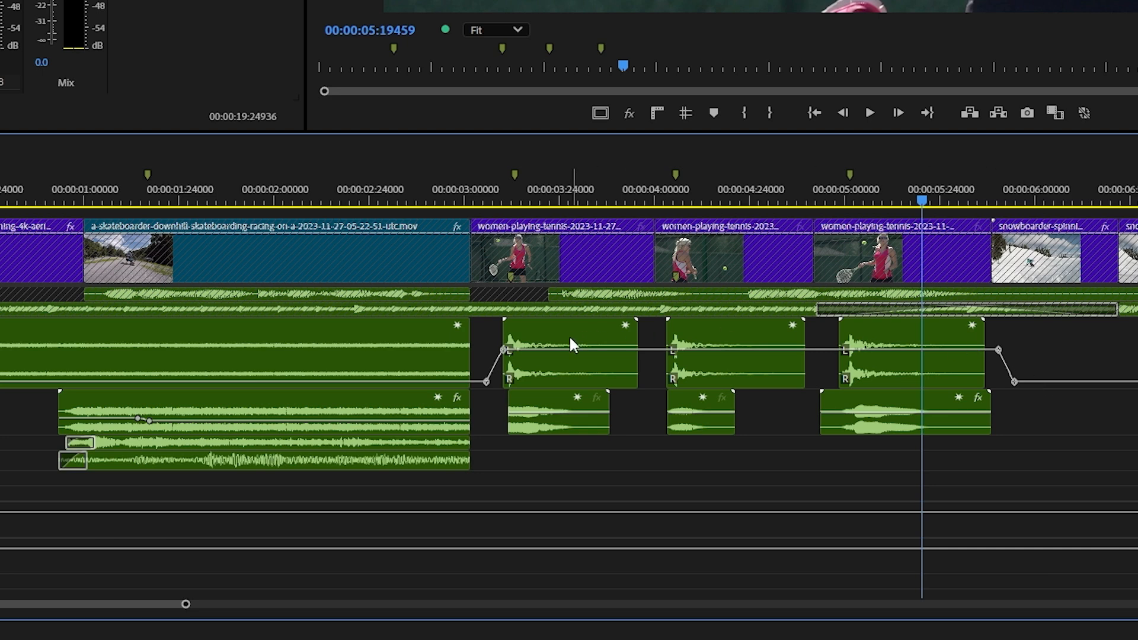
click(457, 188)
click(443, 383)
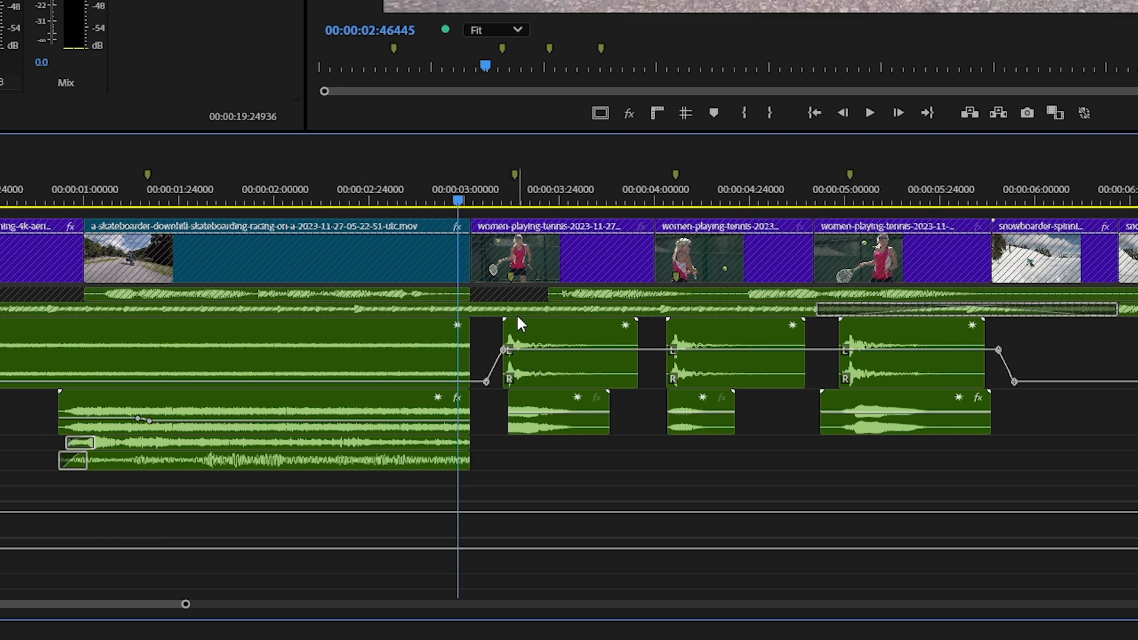
Move the playhead to the first tennis clip and play the tennis section to check the automated SFX_1 reverb send.
drag(482, 197, 503, 198)
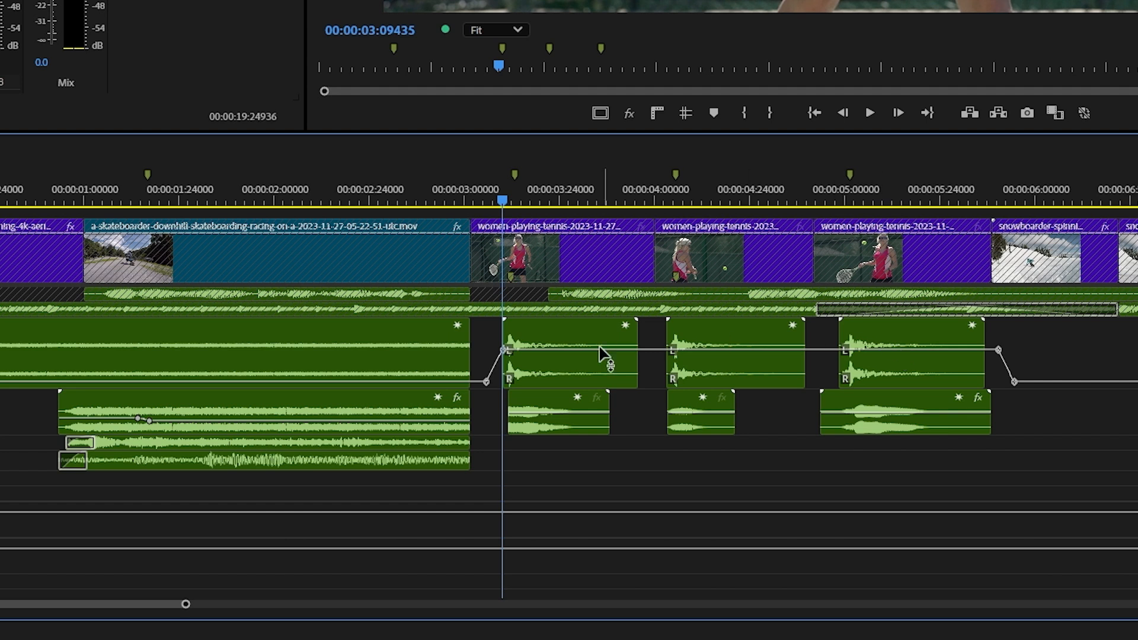
mouse_move(507, 351)
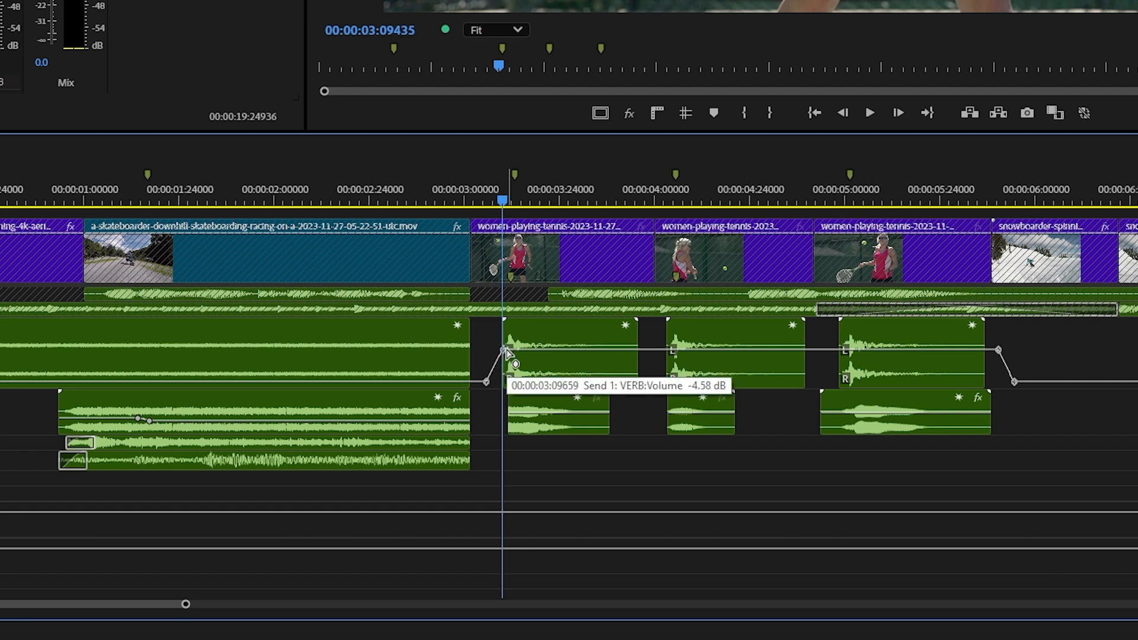
key(space)
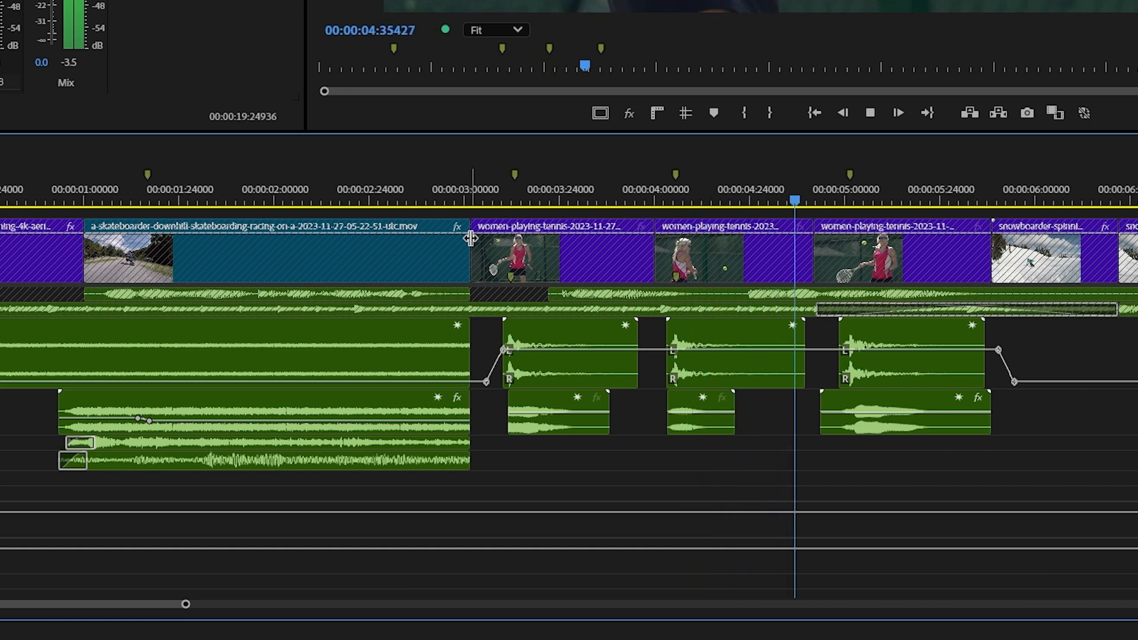
key(space)
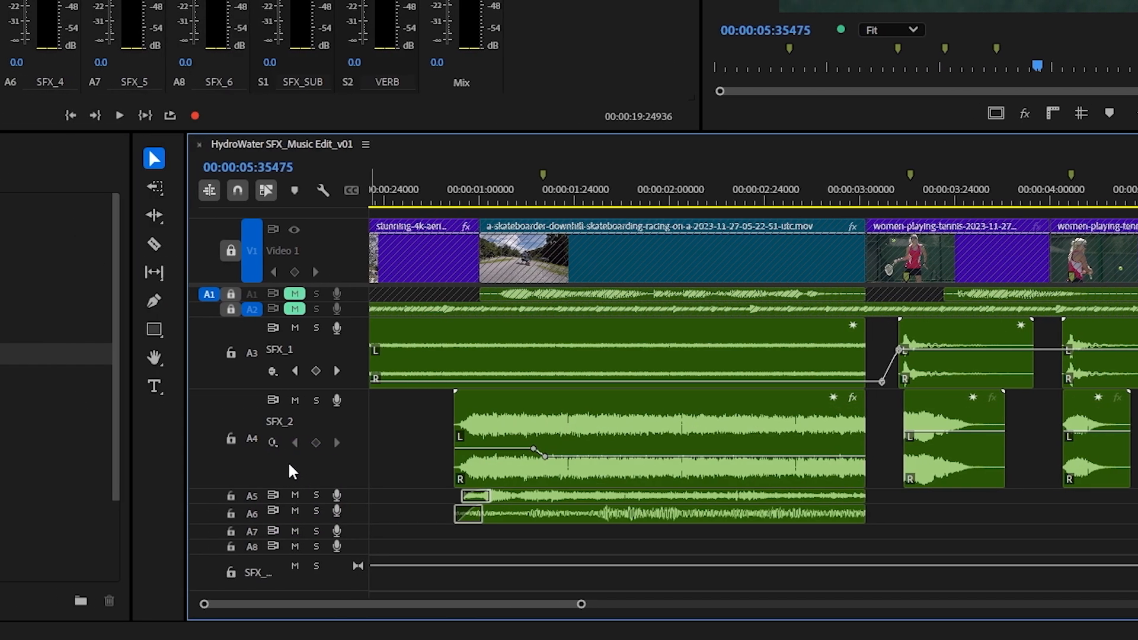
Display the volume keyframes of Track Send 1: VERB on the SFX_2 timeline track.
click(274, 435)
mouse_move(373, 510)
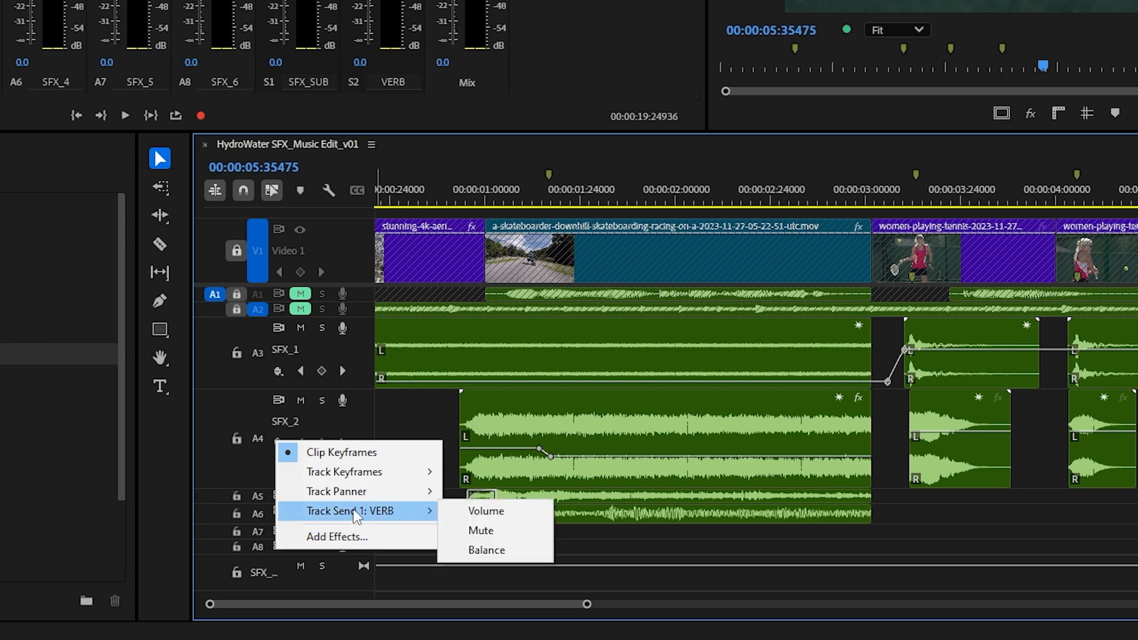
click(475, 509)
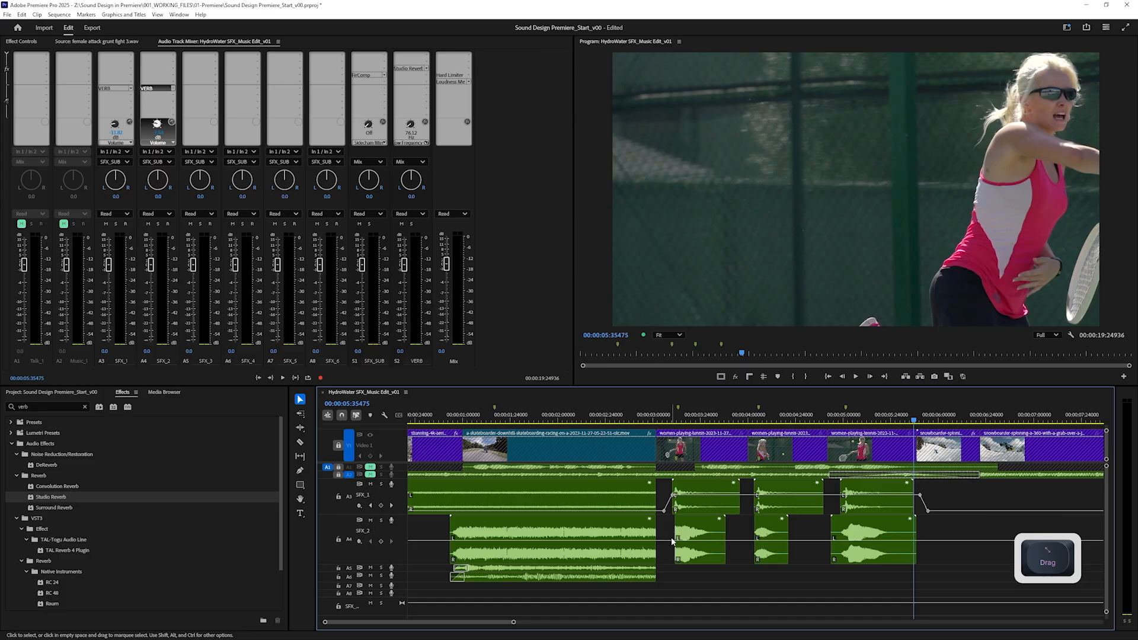
Add two send volume keyframes before and two after the SFX_2 tennis clips, lowering the outer levels to the minimum.
ctrl+click(672, 541)
ctrl+click(664, 540)
drag(657, 541, 656, 607)
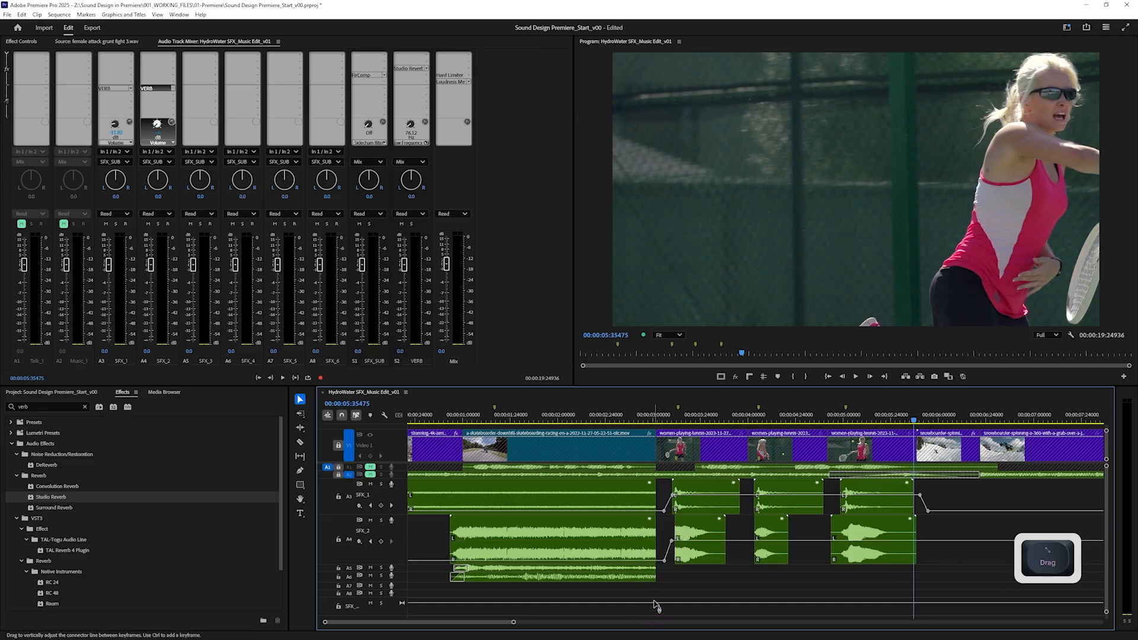
ctrl+click(926, 541)
ctrl+click(936, 540)
drag(942, 540, 934, 576)
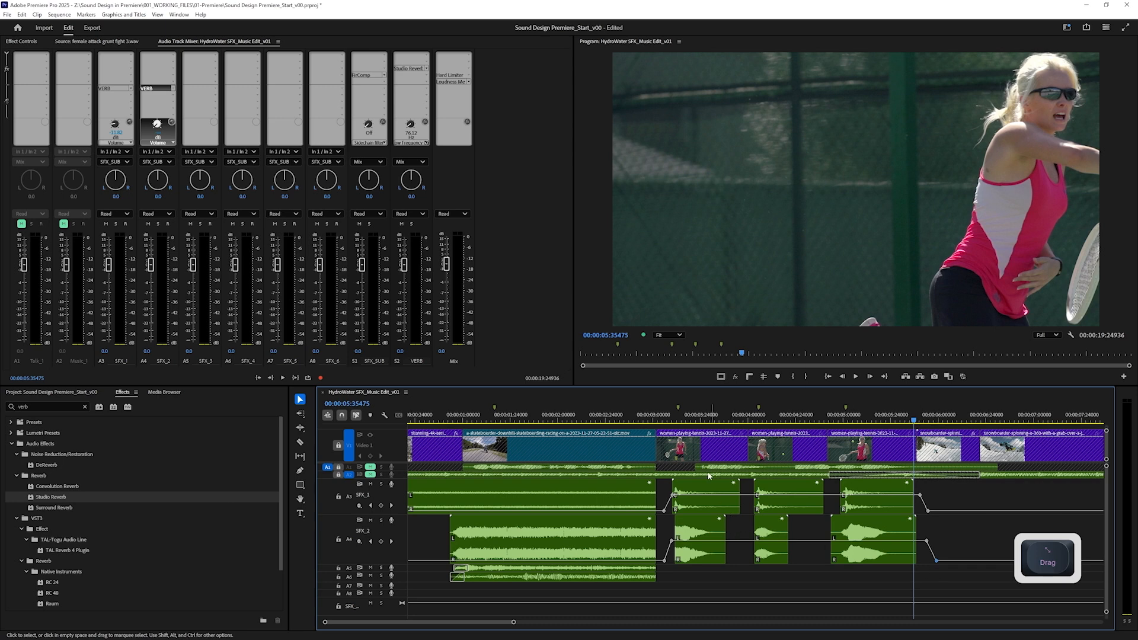
Play the tennis section and the skateboard section to compare the sound with and without the reverb send.
click(660, 419)
key(space)
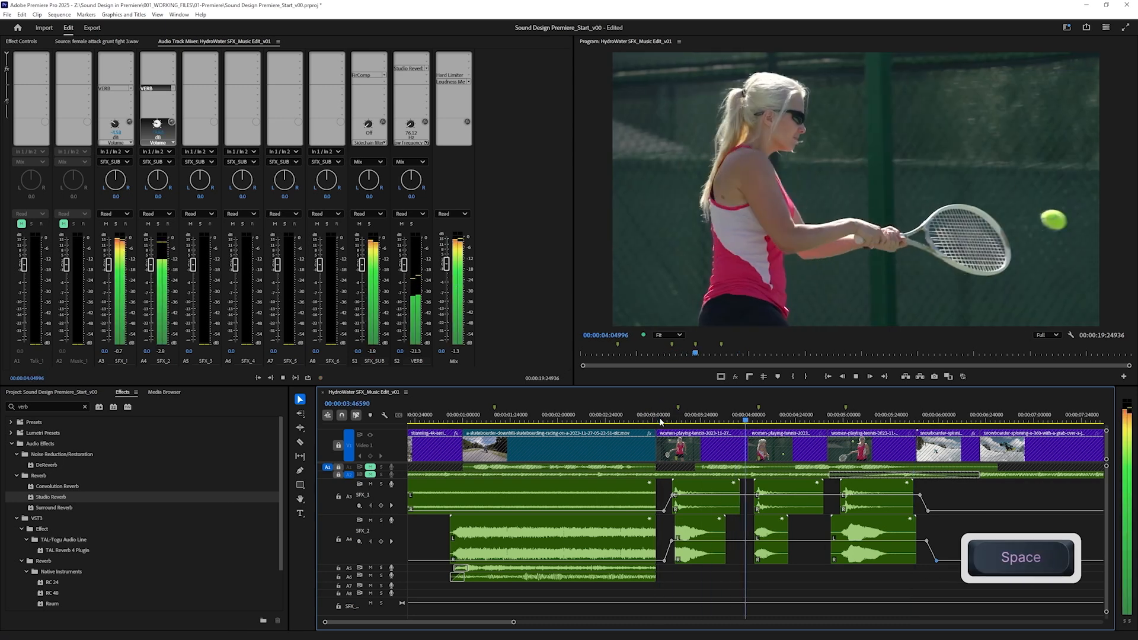
key(space)
drag(661, 420, 546, 419)
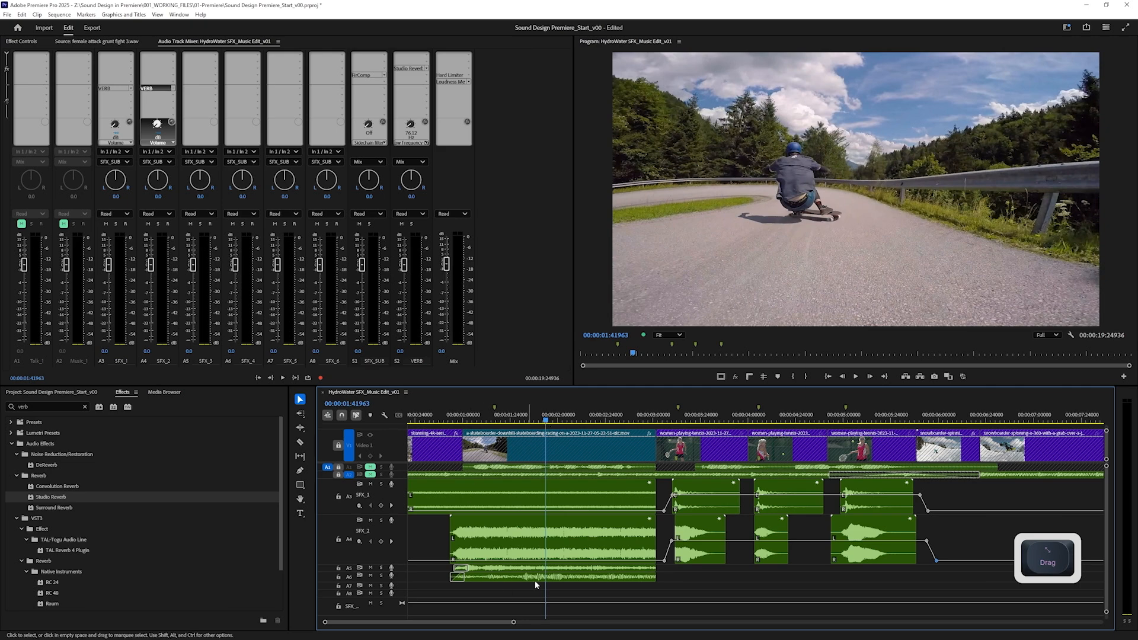
key(space)
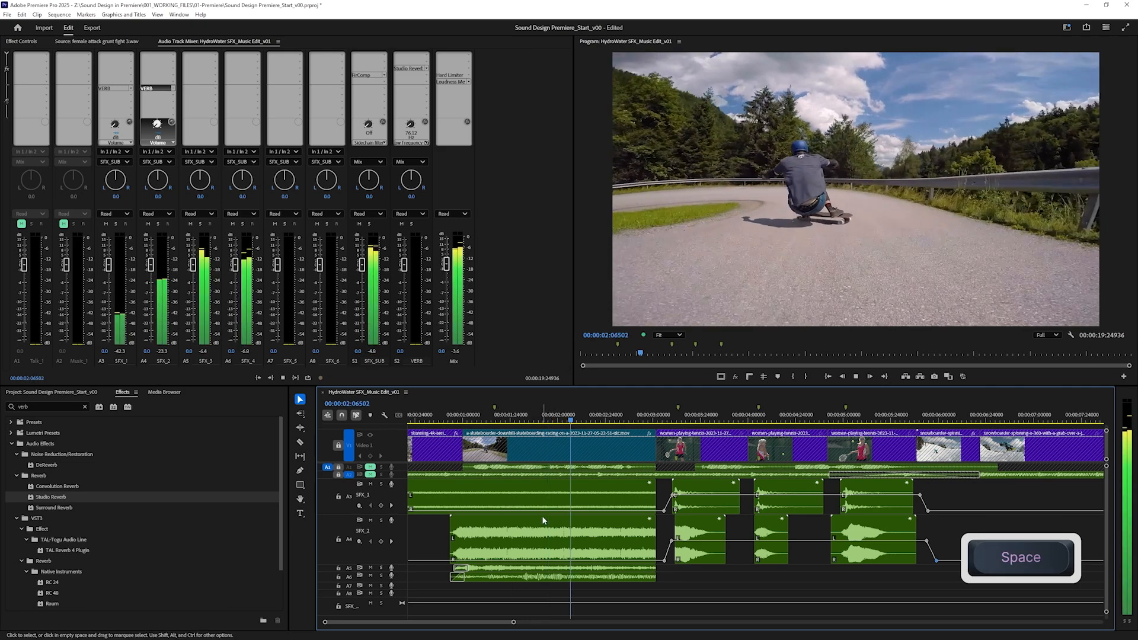
key(space)
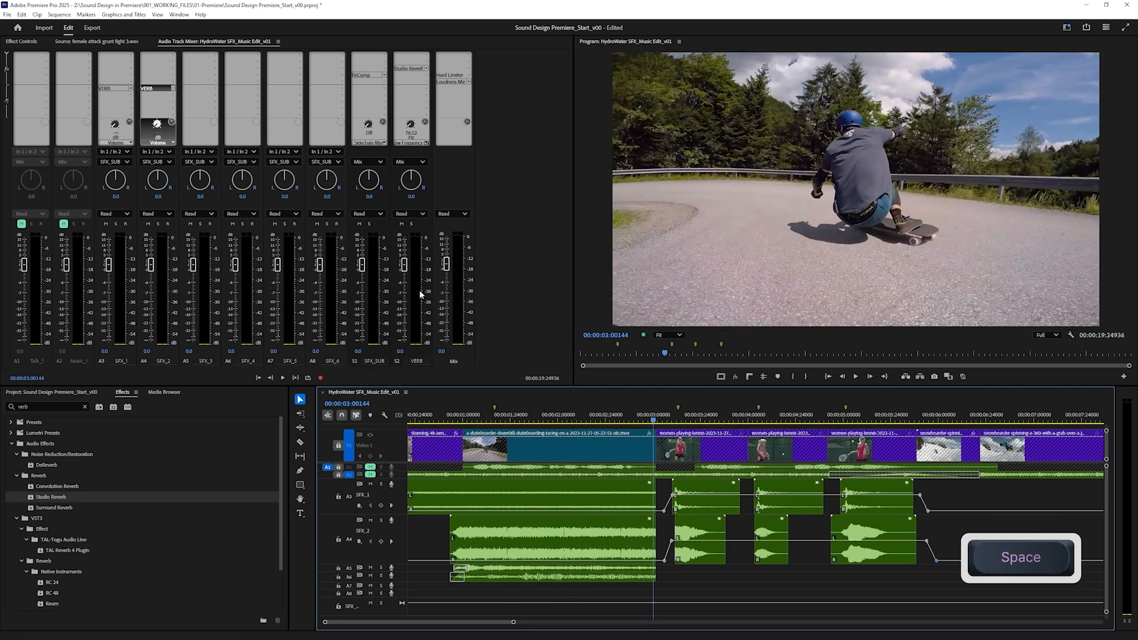
Switch the SFX_1 and SFX_2 timeline tracks back to showing clip keyframes.
click(359, 505)
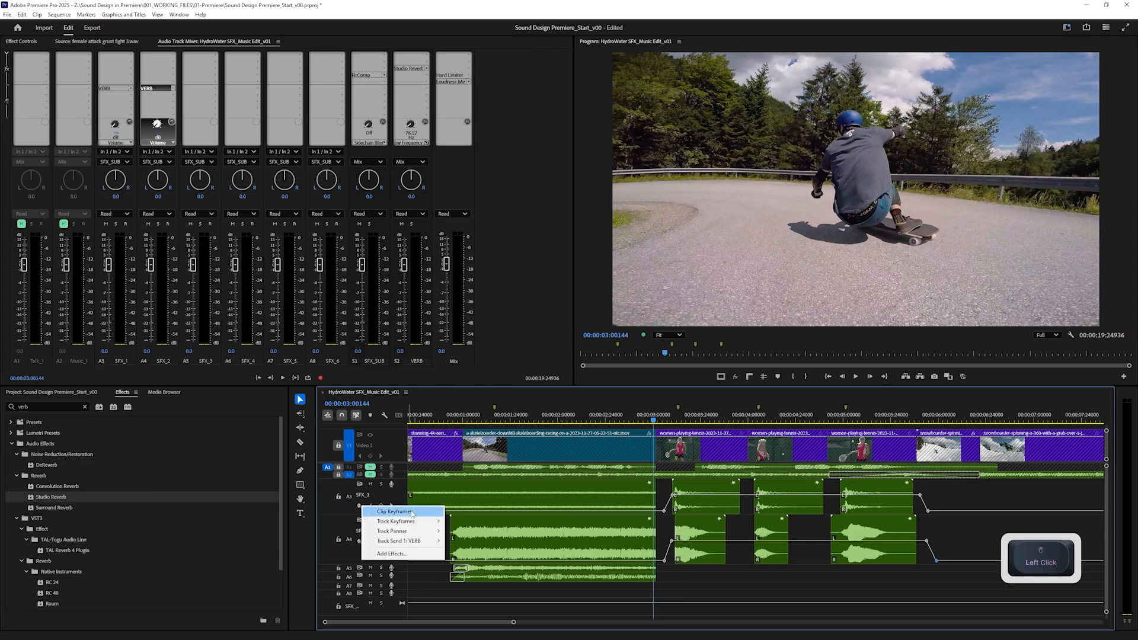
mouse_move(423, 521)
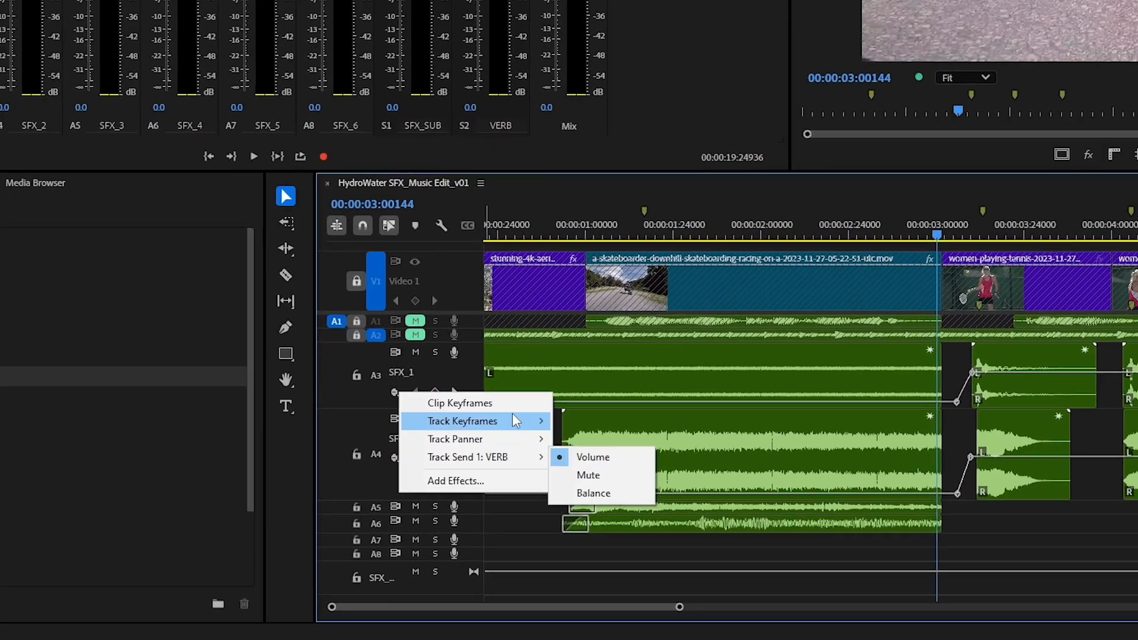
click(511, 403)
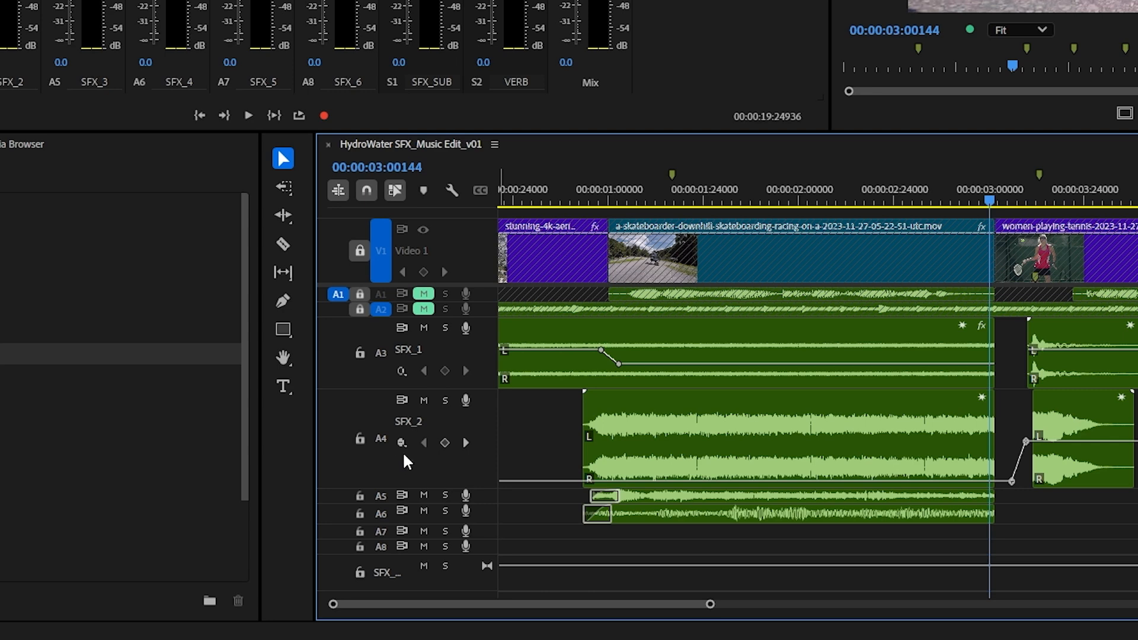
click(402, 443)
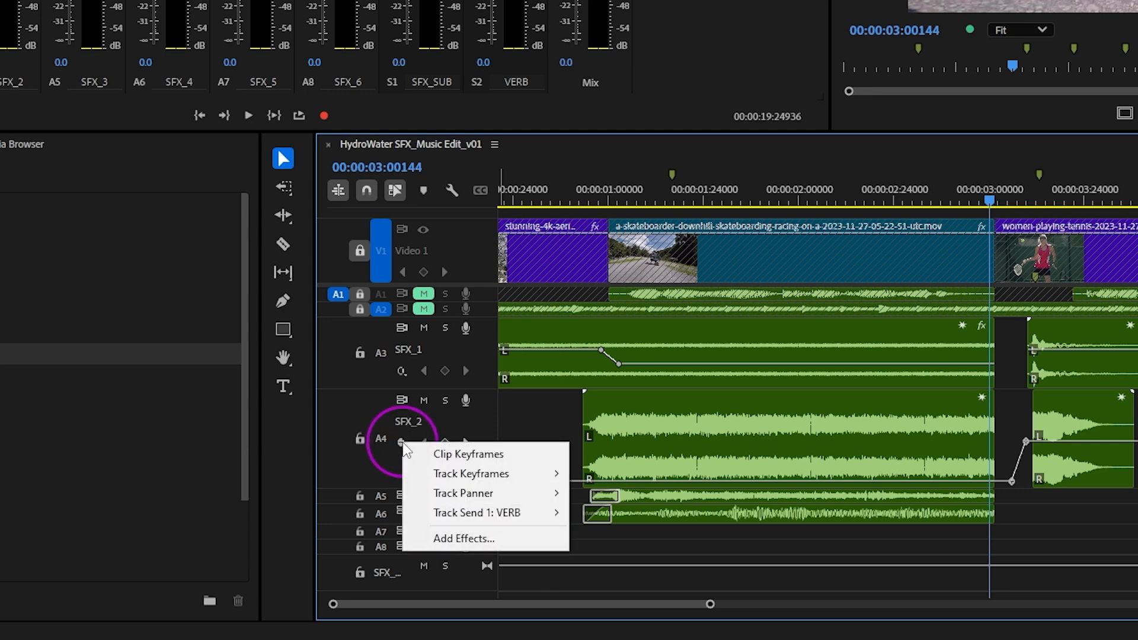
click(461, 456)
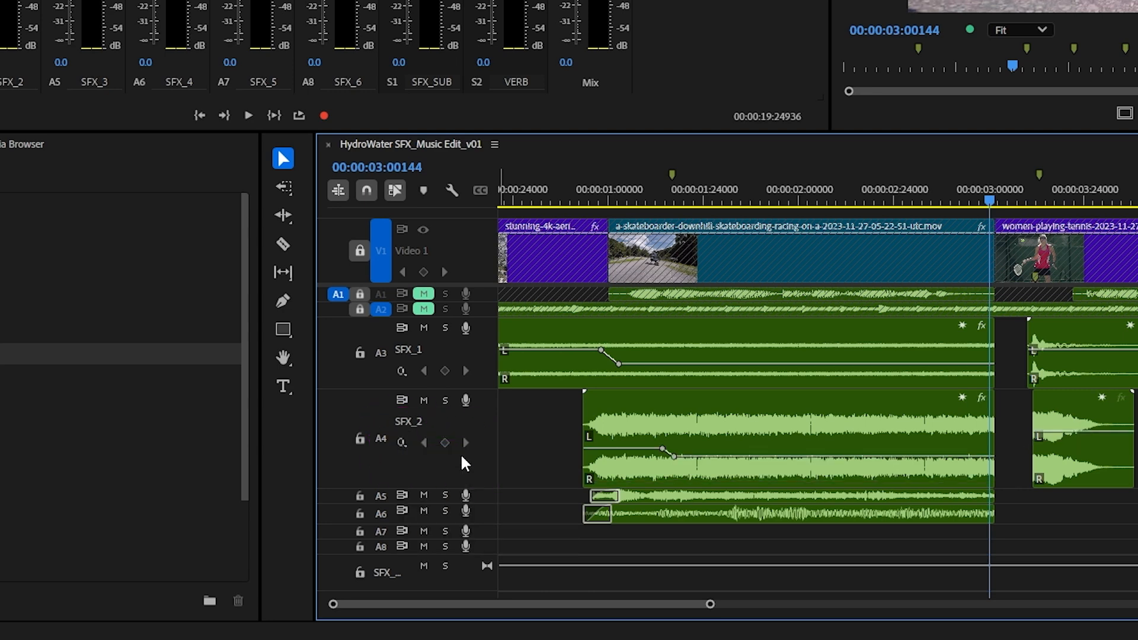
Play through the snowboarding shots from the end of the tennis section and examine the moves that need sound.
scroll(955, 428, down, 3)
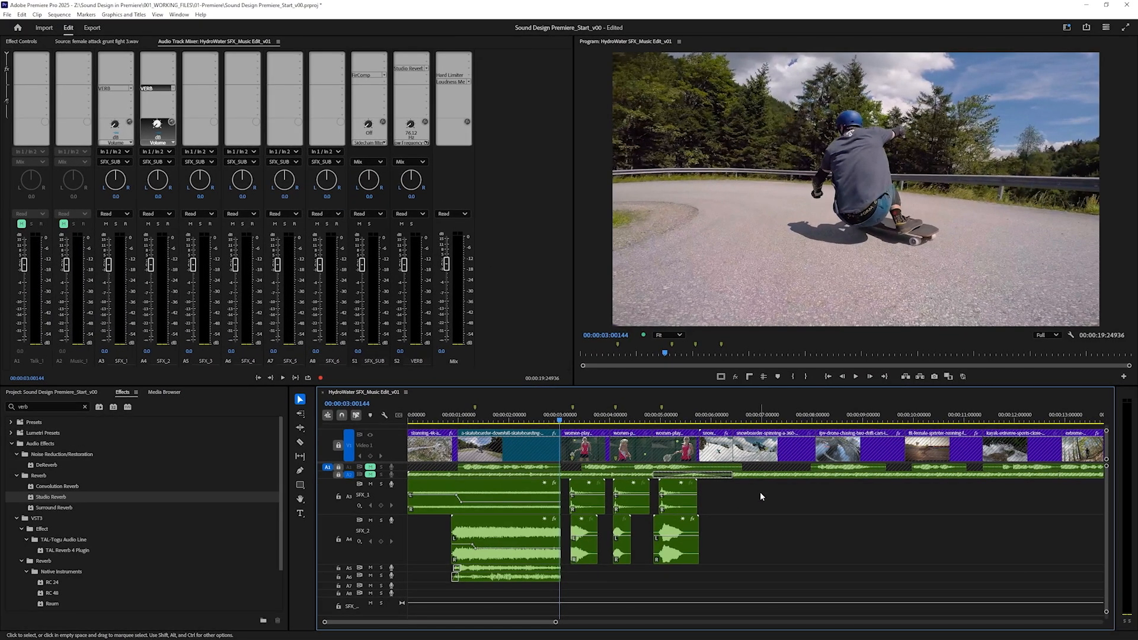
click(703, 417)
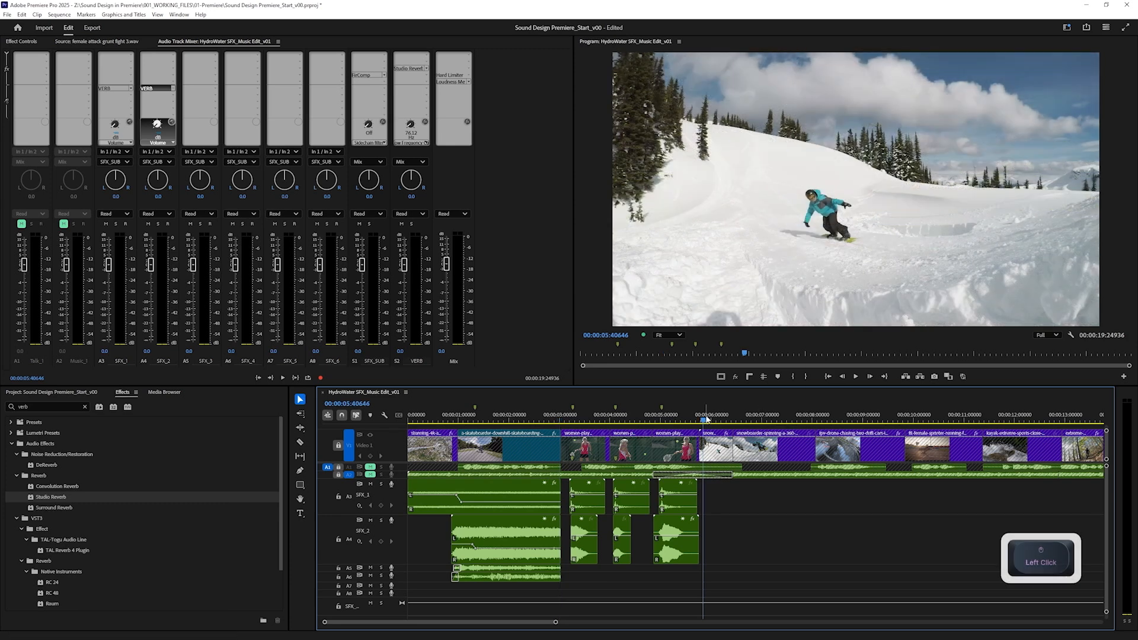
alt+scroll(745, 532, up, 3)
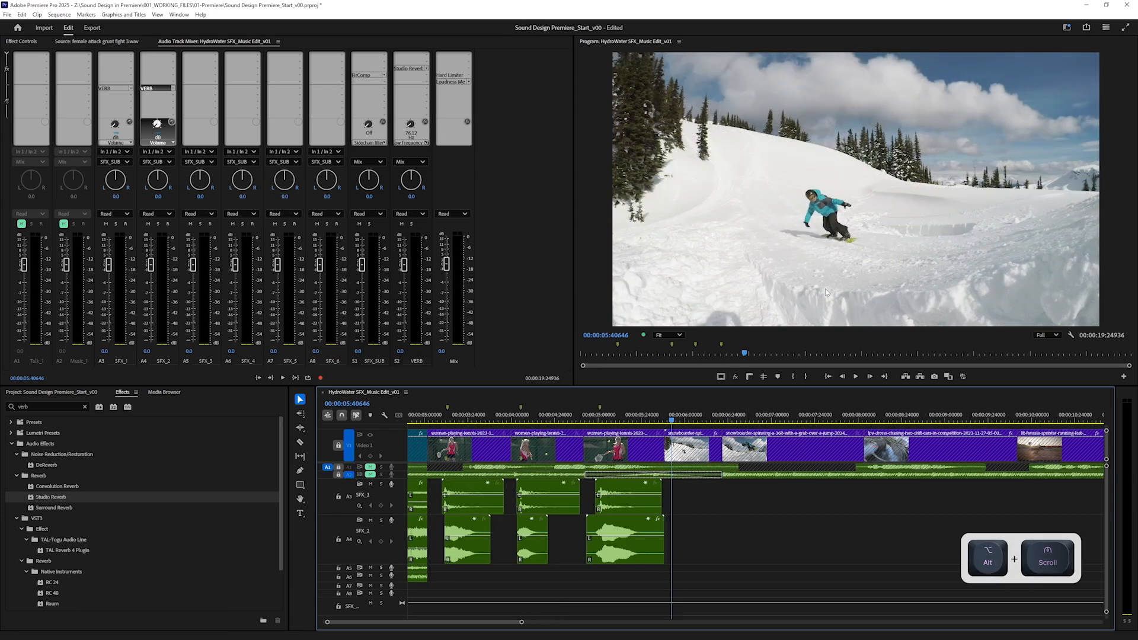
shift+click(656, 420)
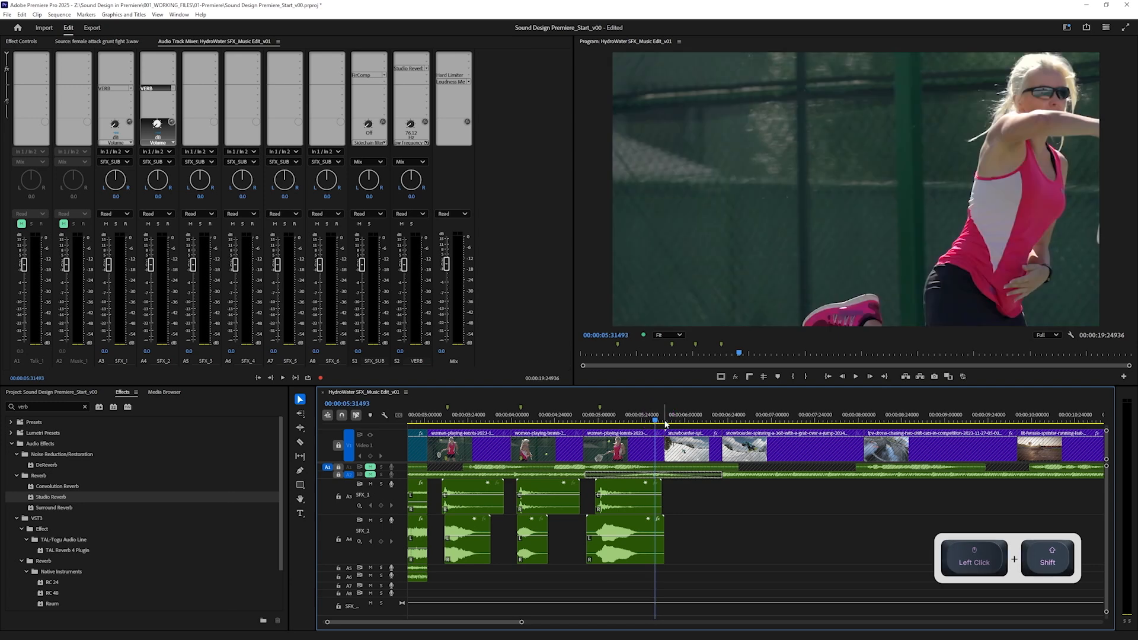
key(space)
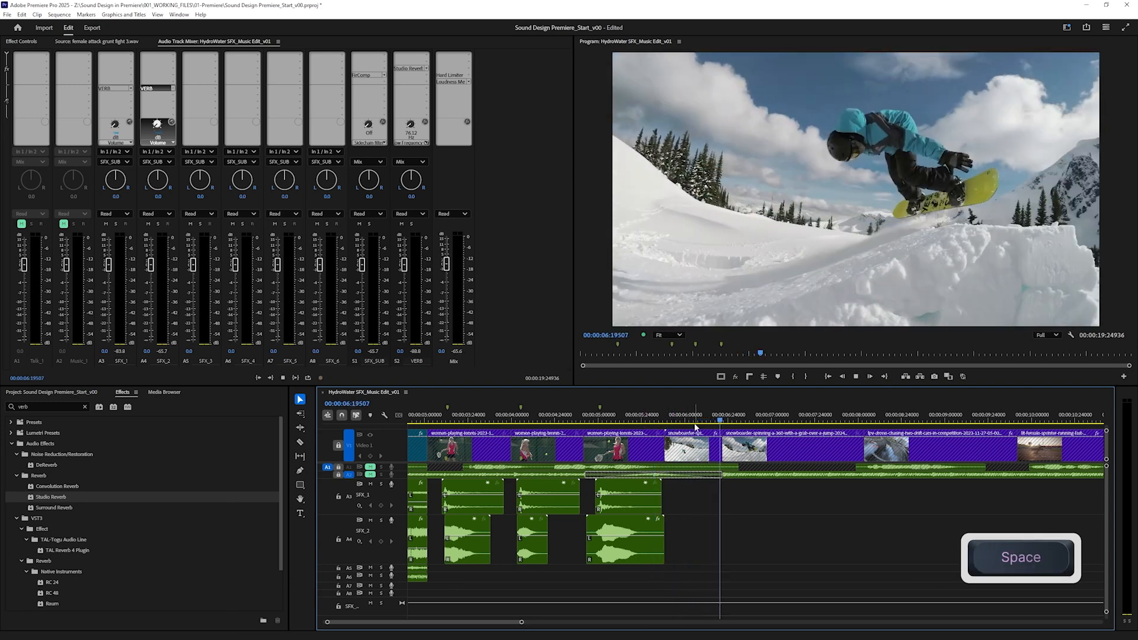
key(space)
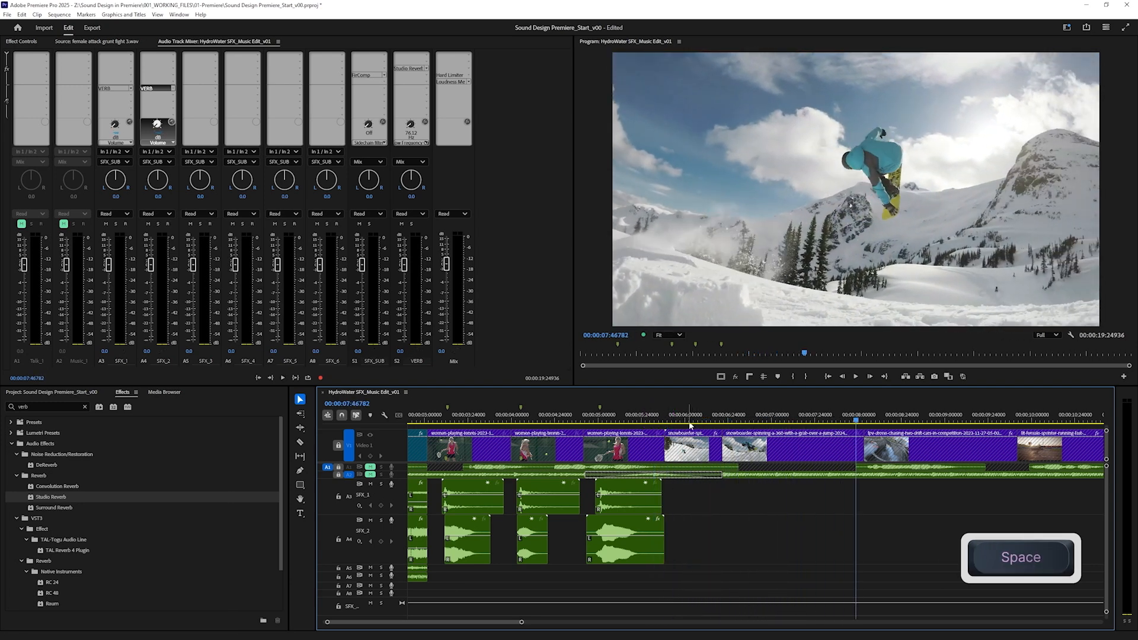
mouse_move(668, 417)
mouse_down()
mouse_move(868, 425)
mouse_move(668, 417)
mouse_move(667, 428)
mouse_up()
key(space)
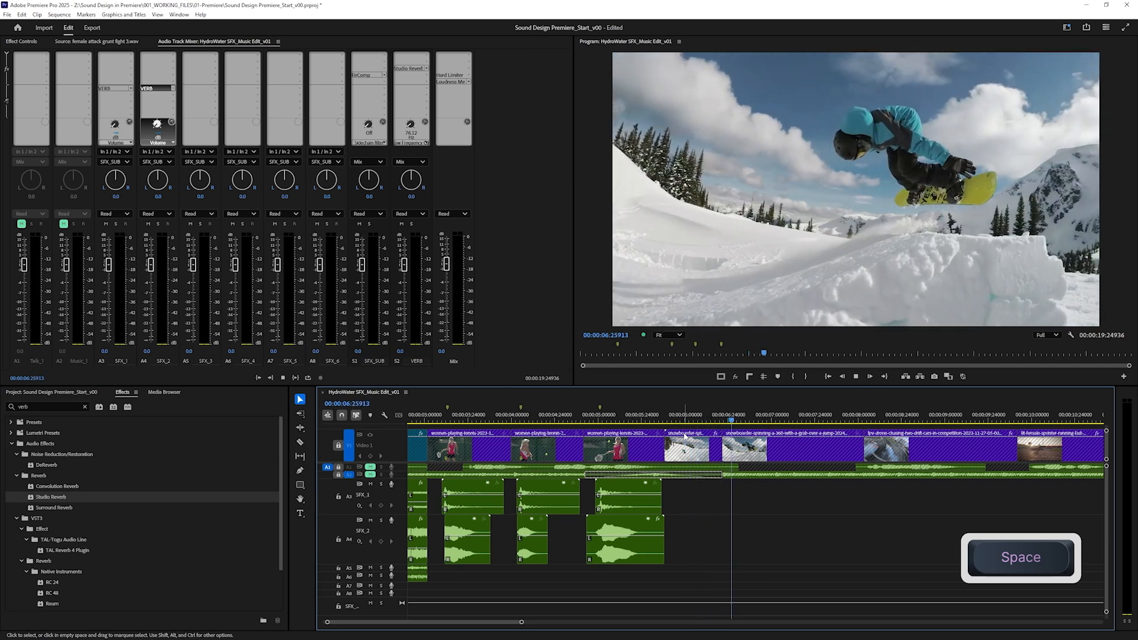
drag(680, 421, 727, 422)
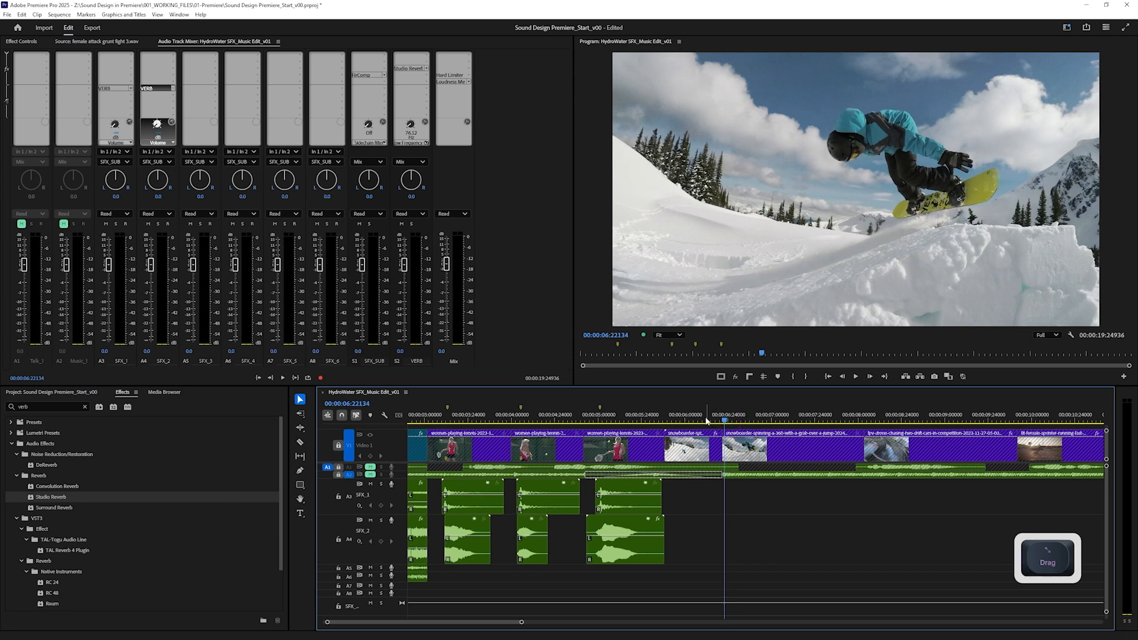
Clear the effects search, open Snow 01.wav from the project's Snow bin in the source monitor and play it.
click(85, 406)
click(86, 392)
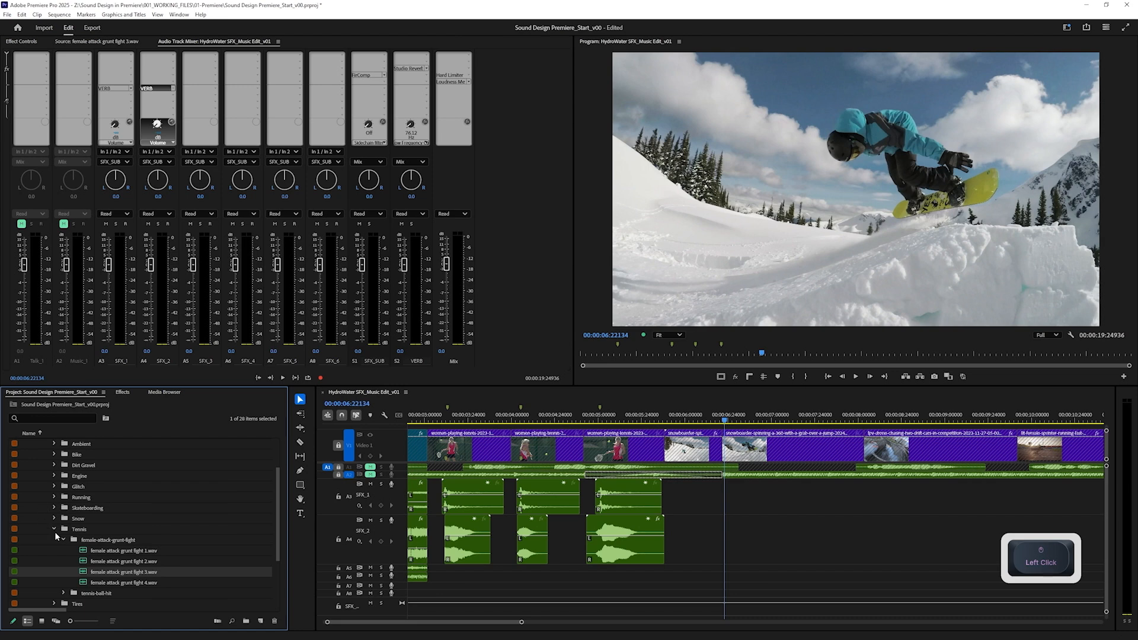
click(54, 529)
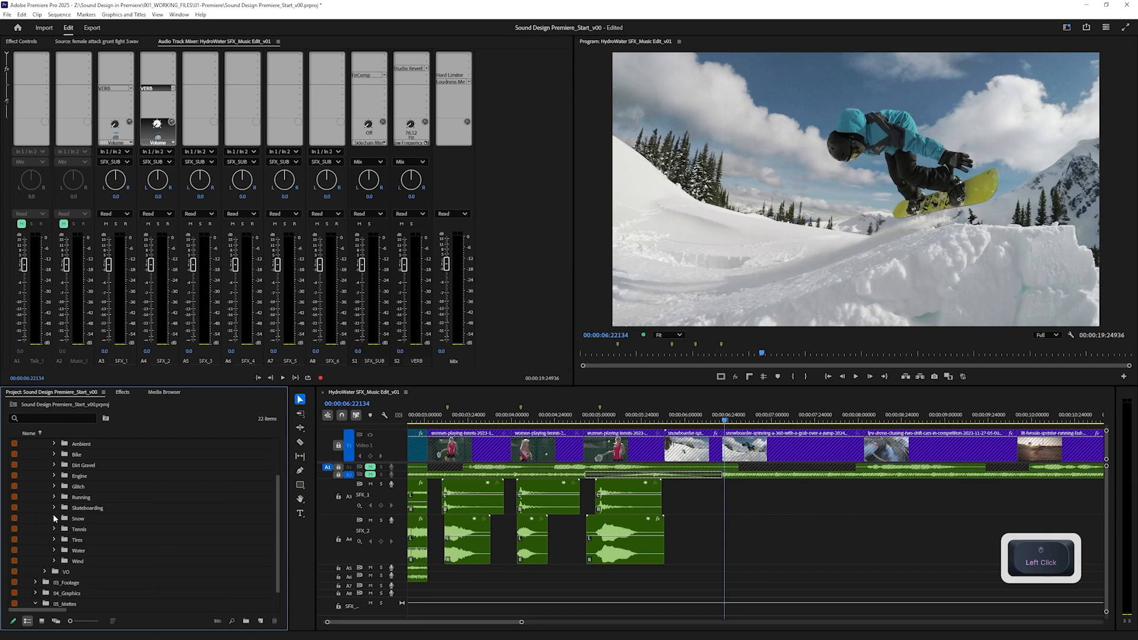
click(54, 518)
click(64, 529)
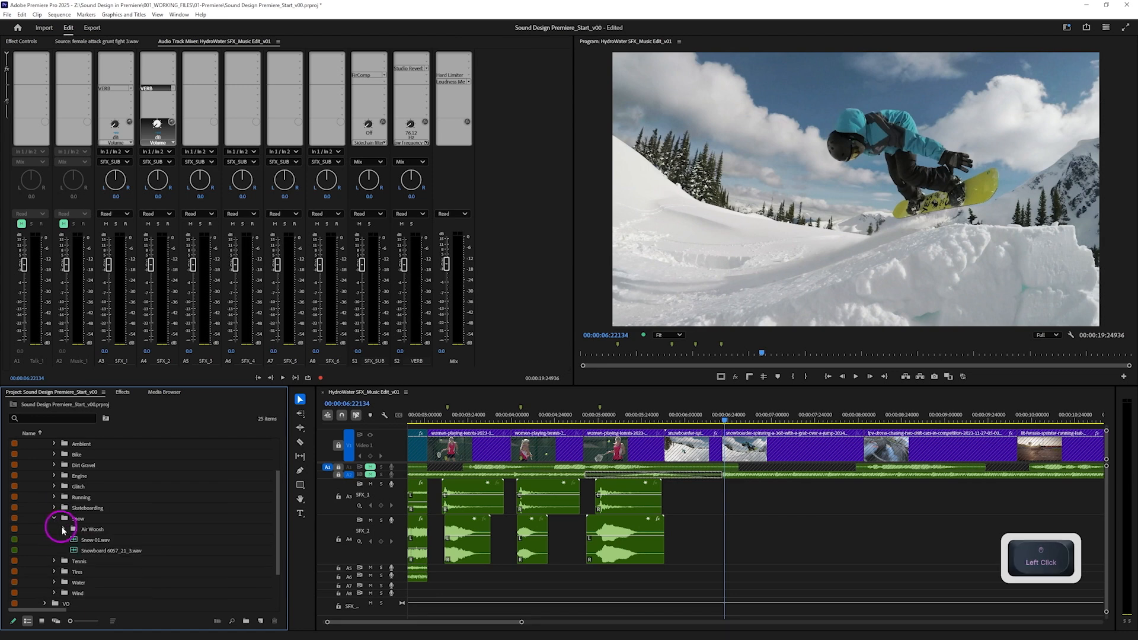
double_click(75, 541)
click(103, 256)
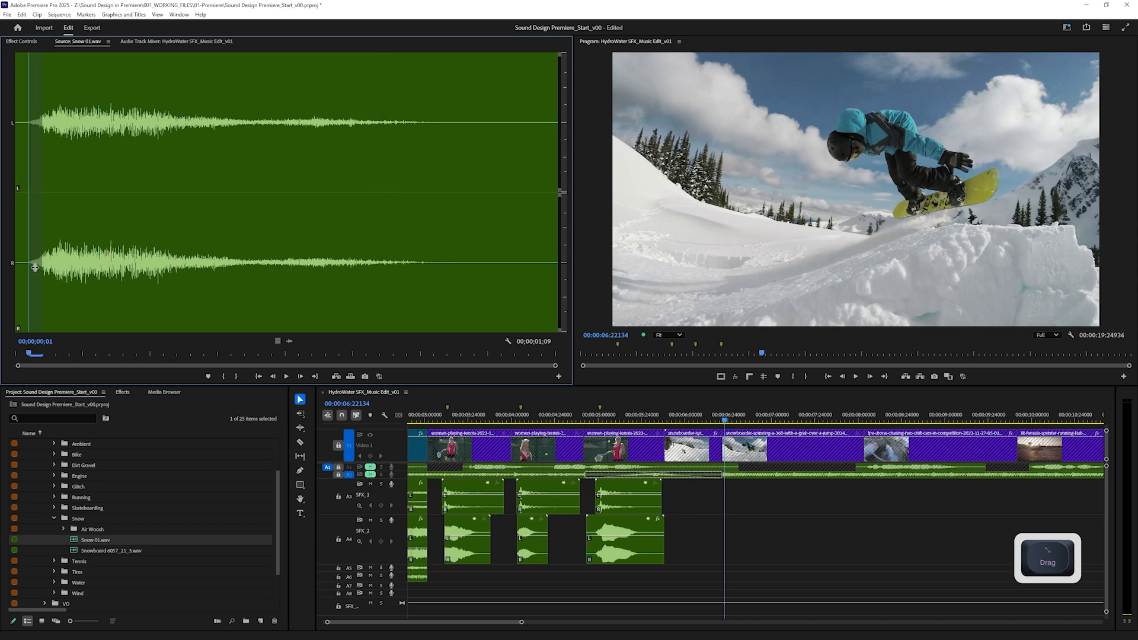
key(space)
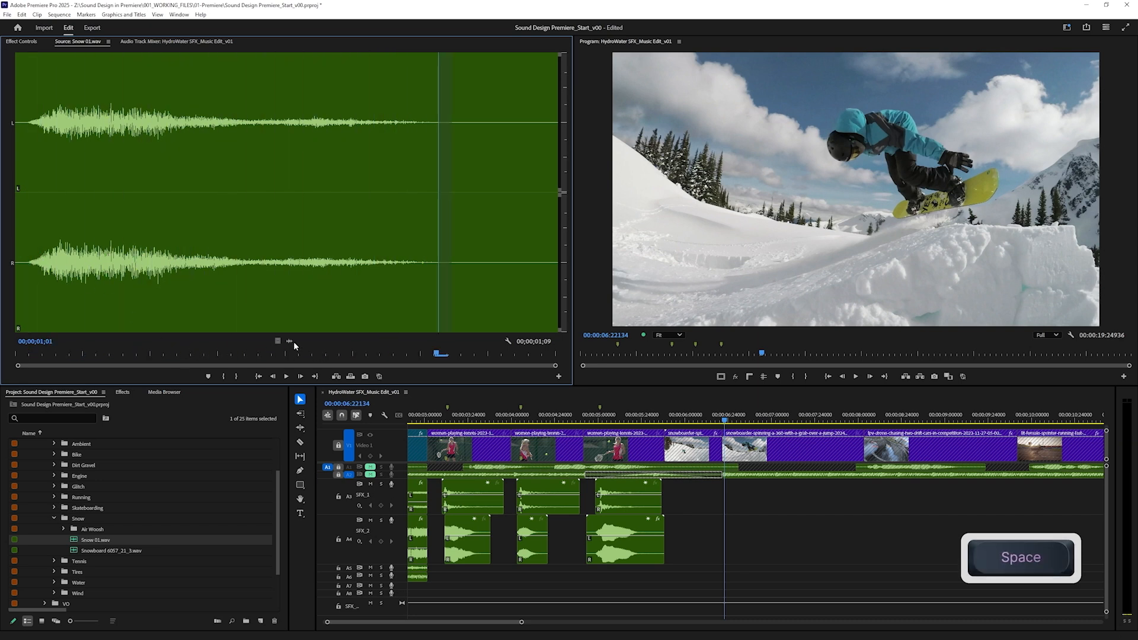
Place the Snow 01.wav audio on SFX_3, starting just before the first snowboarder clip, and enlarge that track.
drag(290, 341, 675, 500)
scroll(681, 510, up, 5)
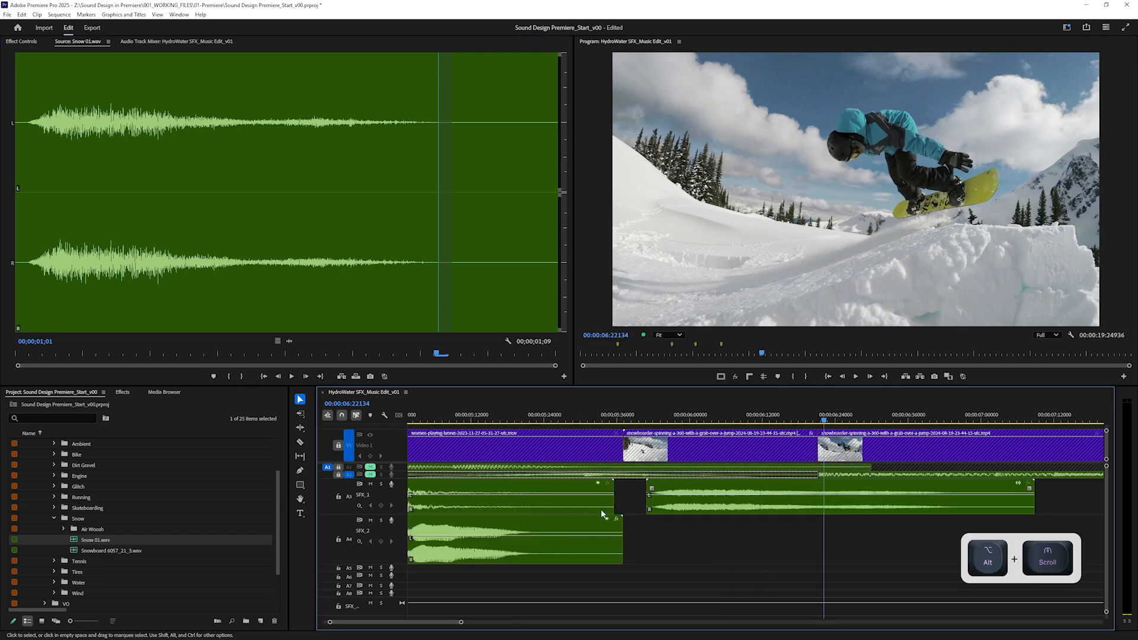
drag(673, 509, 630, 566)
drag(399, 572, 394, 616)
Put the playhead at the first snowboarder clip's start and trim the last SFX_2 tennis clip's end to match the SFX_1 clip.
shift+click(627, 417)
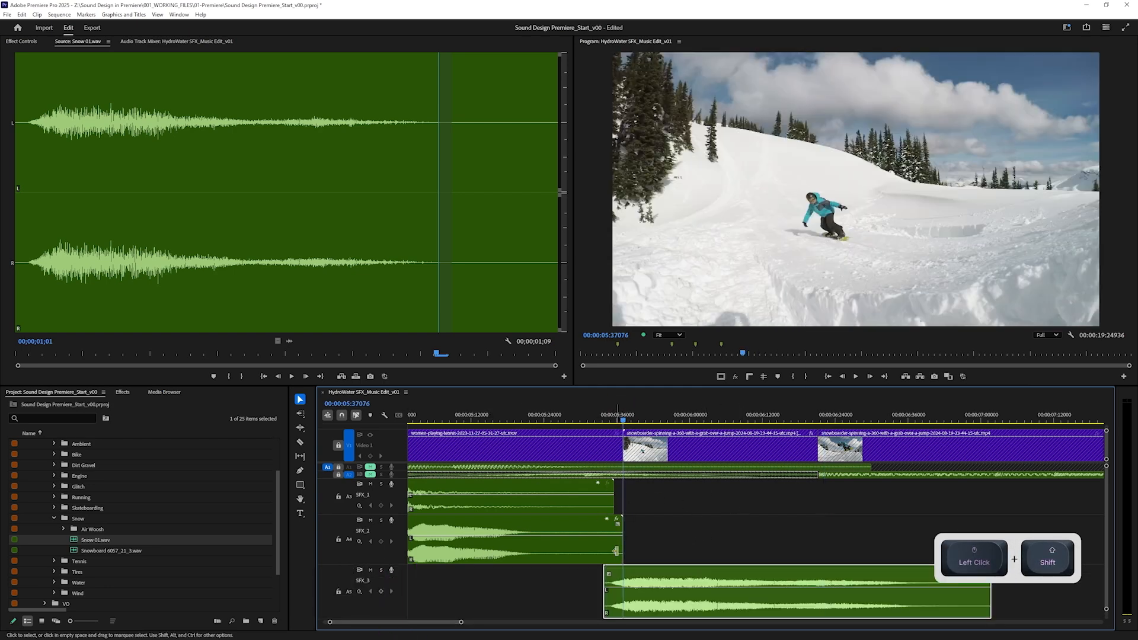
mouse_move(620, 550)
mouse_down()
mouse_move(566, 546)
mouse_move(614, 548)
mouse_up()
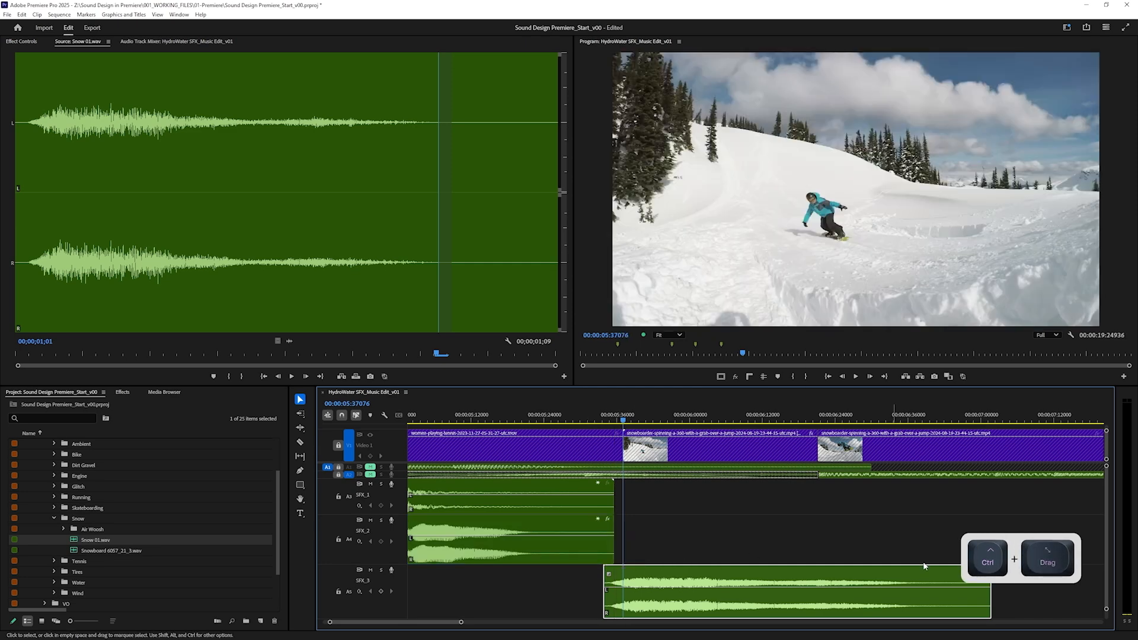
drag(1106, 611, 1095, 620)
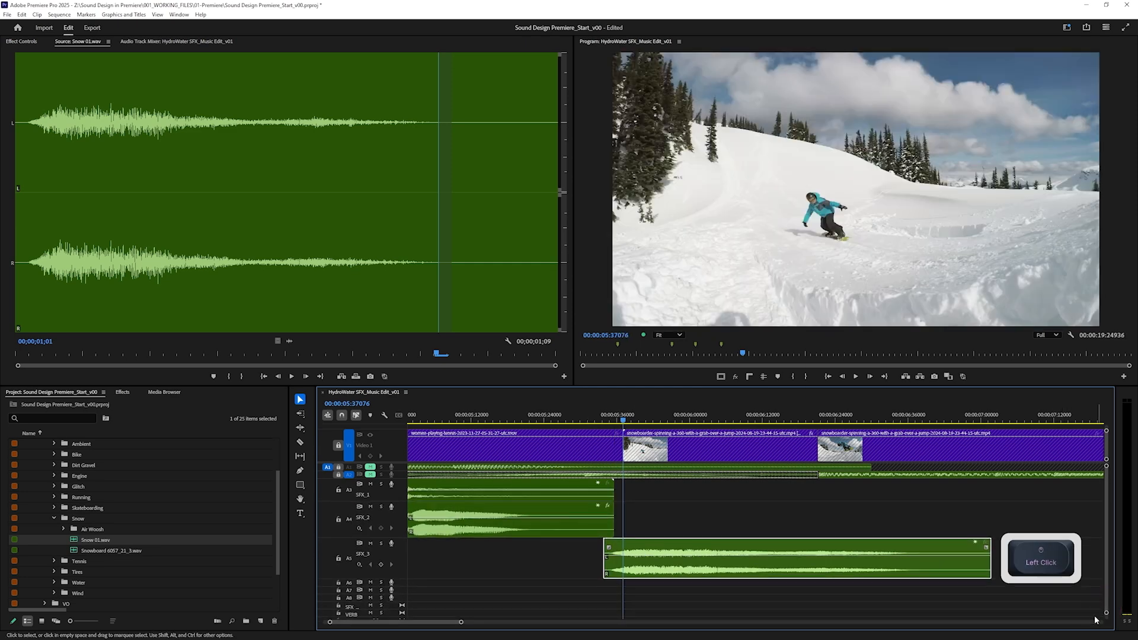
alt+scroll(630, 550, up, 3)
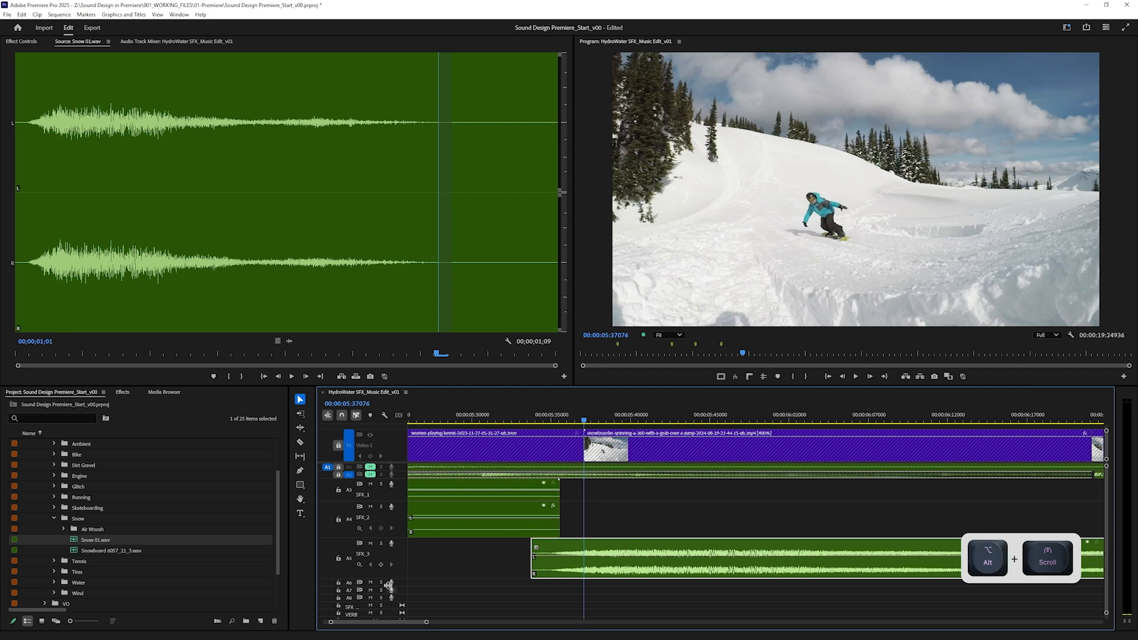
Enlarge the SFX_3 track, nudge the Snow 01.wav clip slightly earlier and play it against the snowboarder shots.
drag(390, 577, 389, 592)
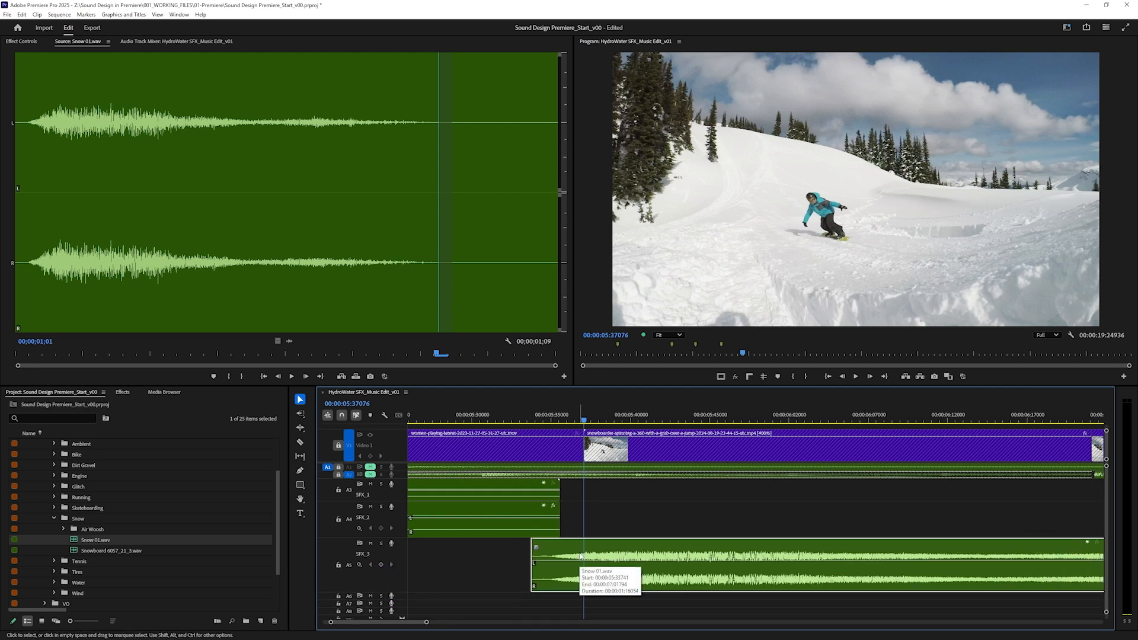
drag(618, 551, 610, 551)
scroll(600, 542, down, 3)
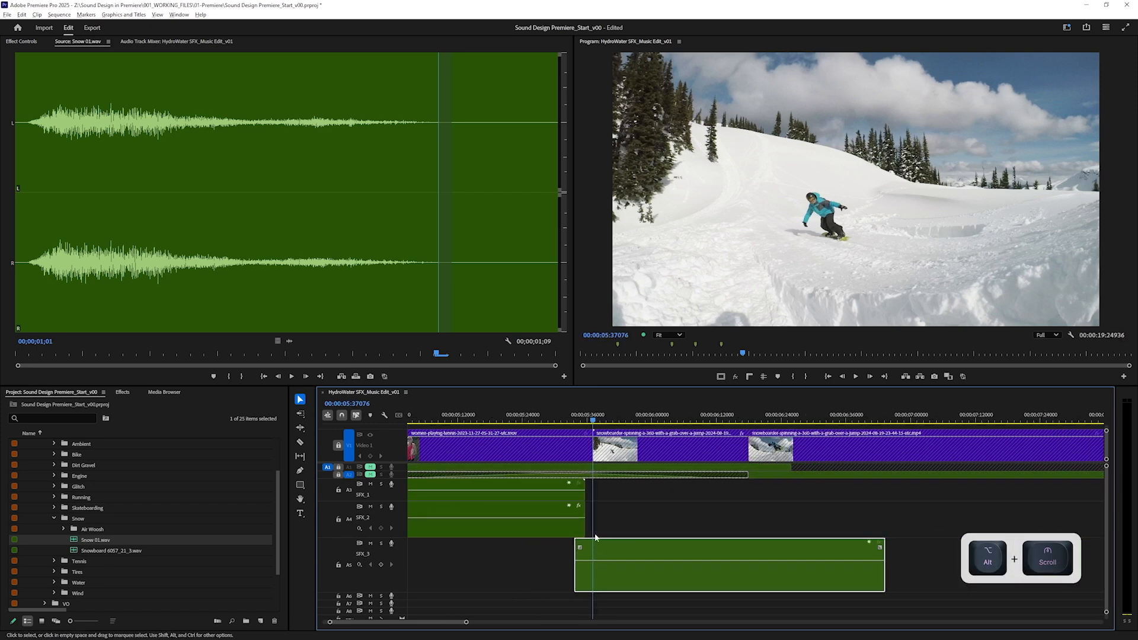
click(571, 413)
key(space)
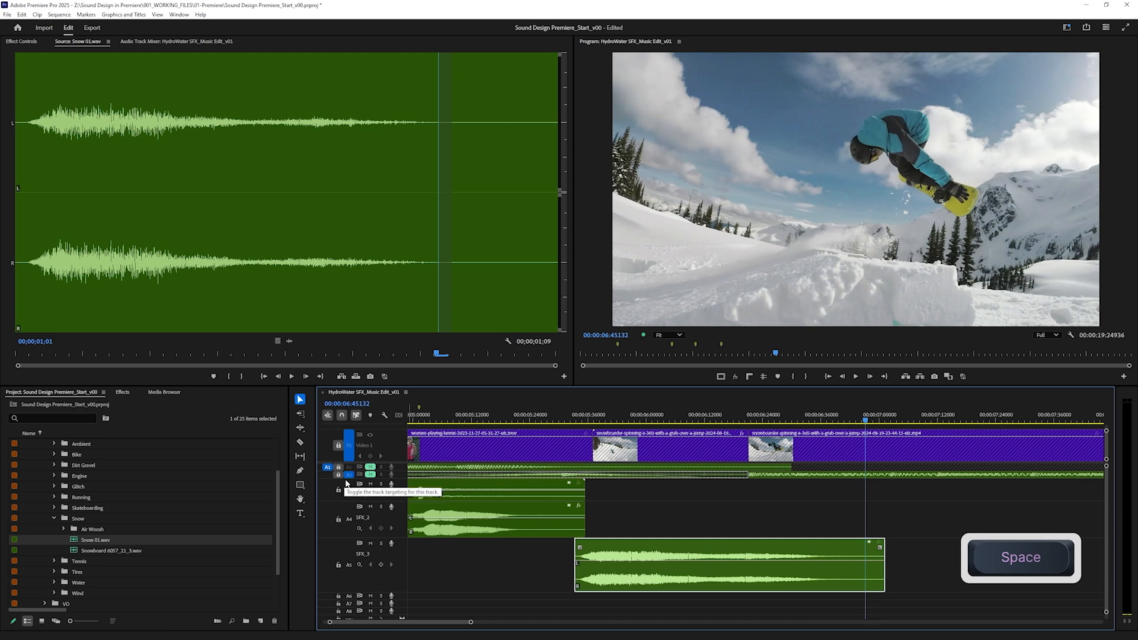
Open Snowboard 6057_21_3.wav from the Snow bin in the source monitor and play its marked section.
double_click(104, 550)
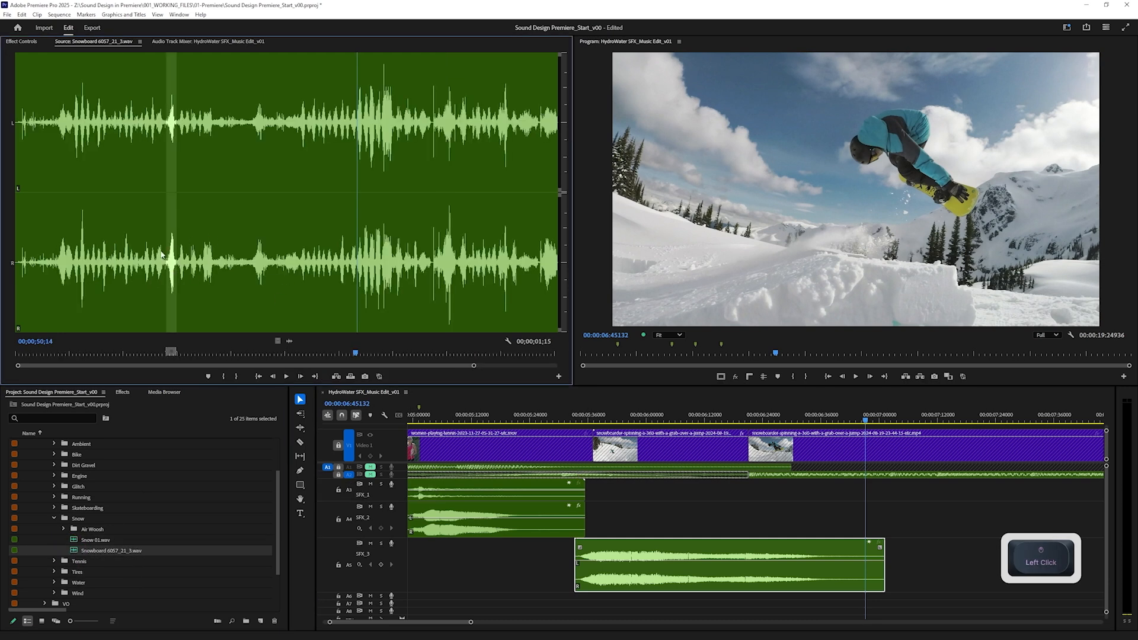
scroll(160, 265, up, 1)
click(165, 263)
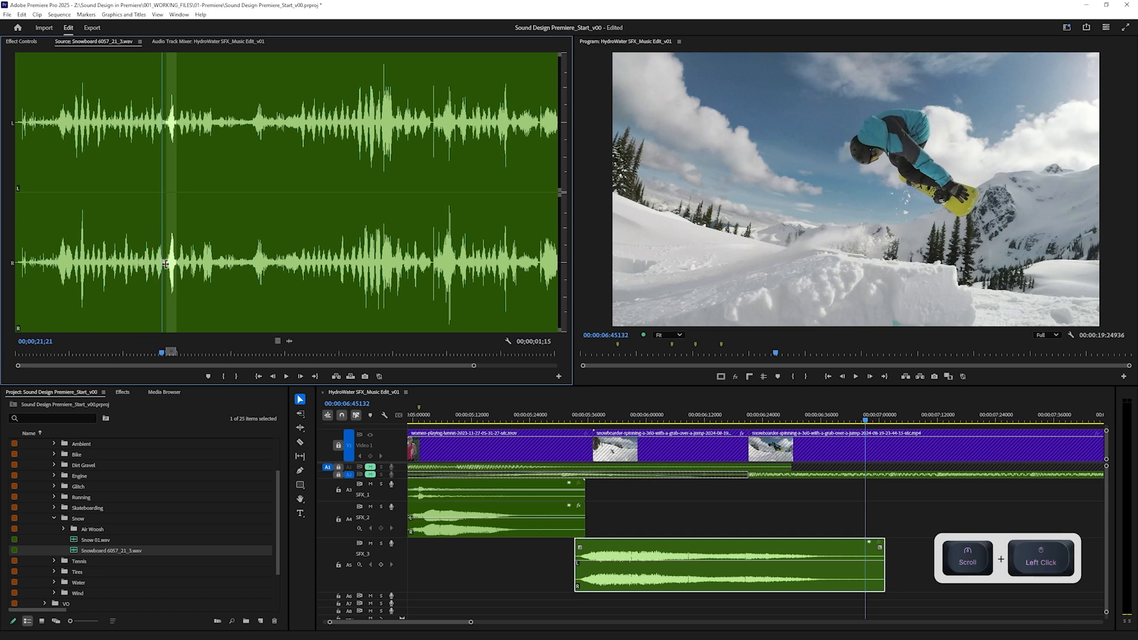
key(space)
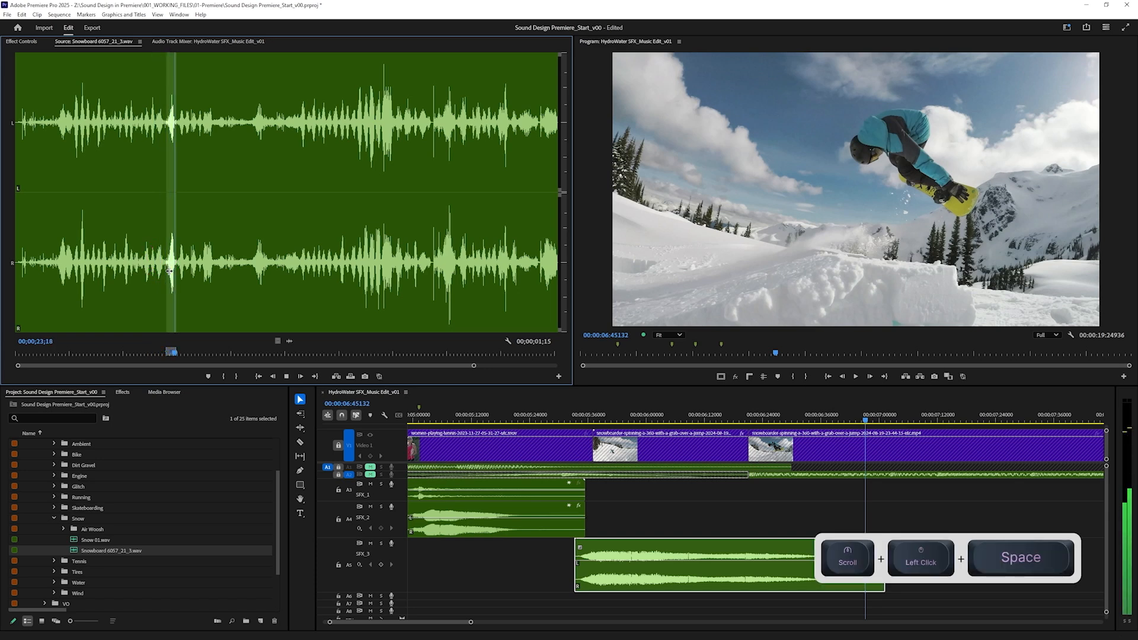
key(space)
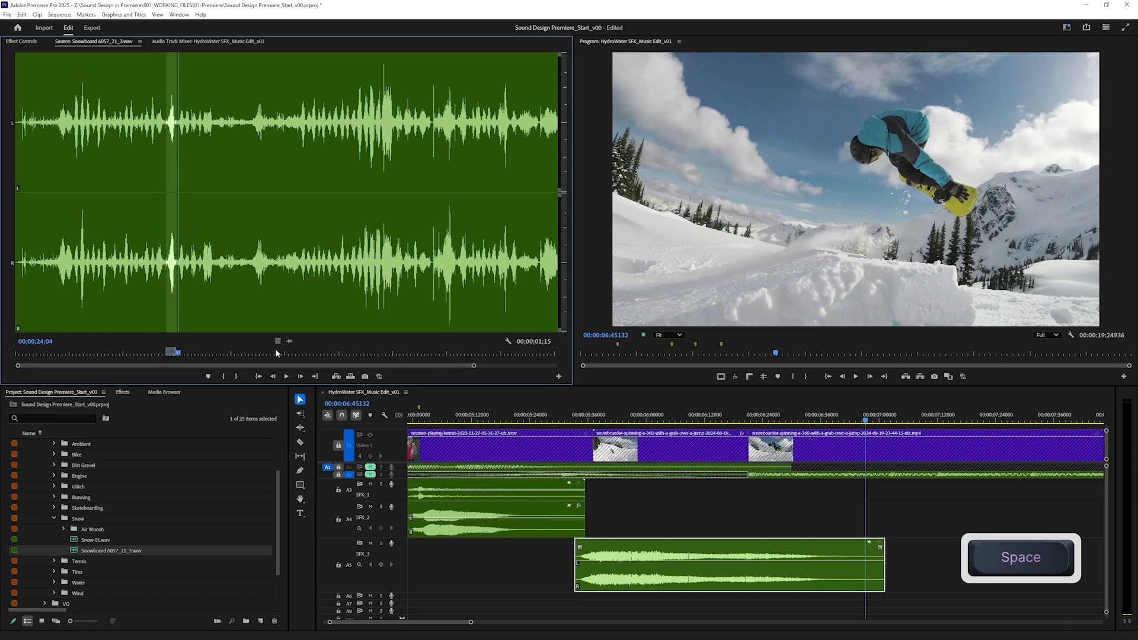
Place the marked Snowboard 6057_21_3.wav audio on SFX_4 beneath the Snow 01.wav clip, and enlarge the timeline area and that track.
drag(286, 341, 698, 530)
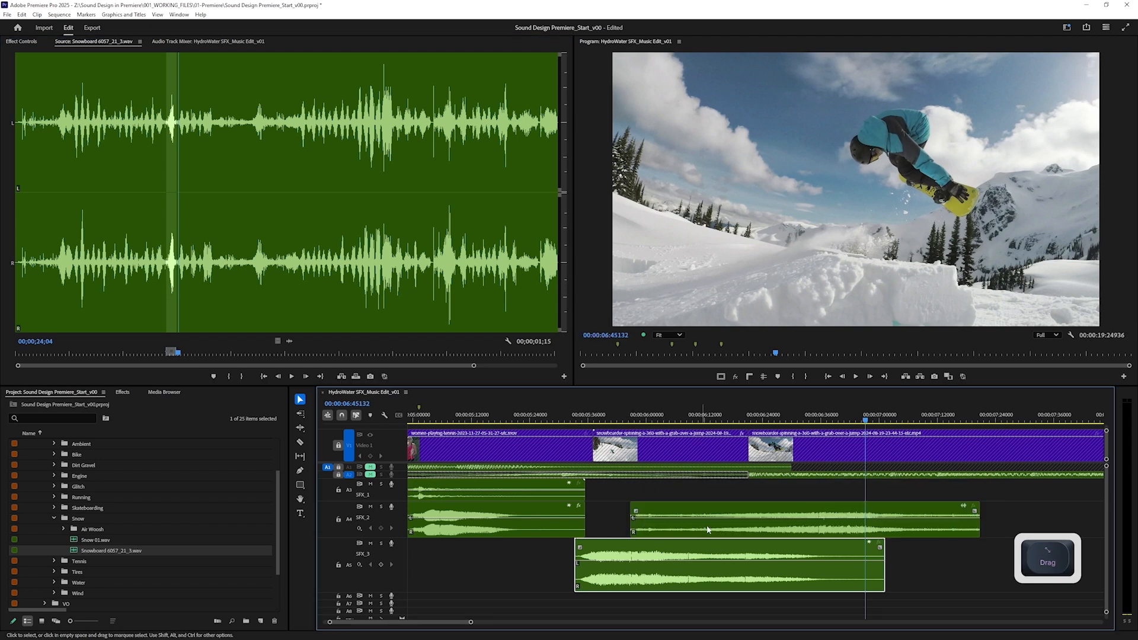
drag(803, 529, 390, 569)
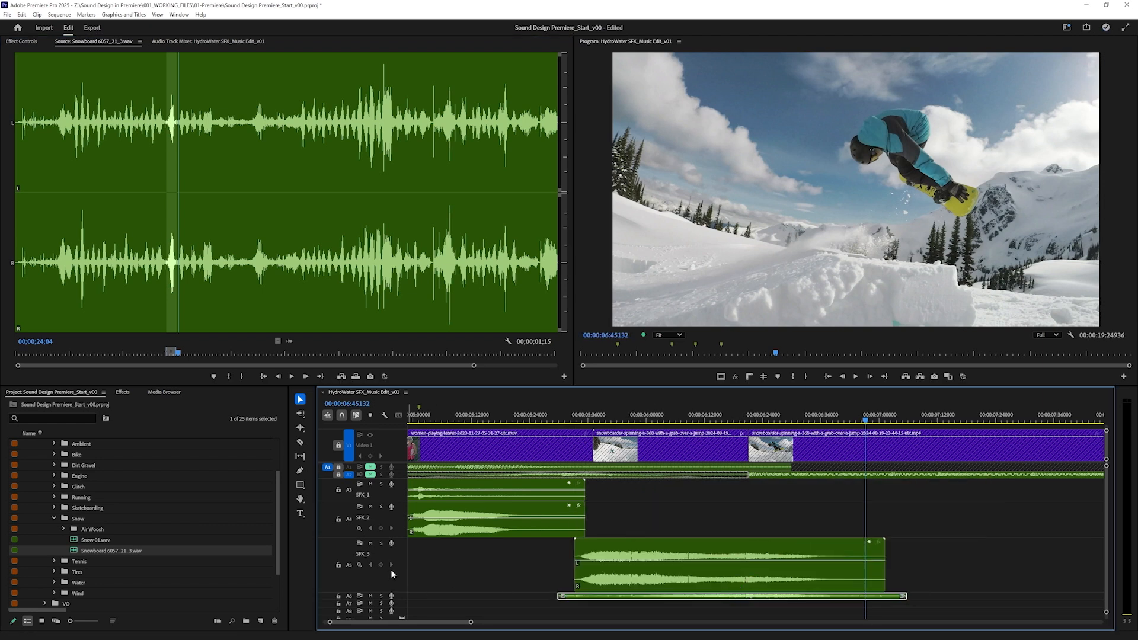
alt+scroll(390, 569, down, 3)
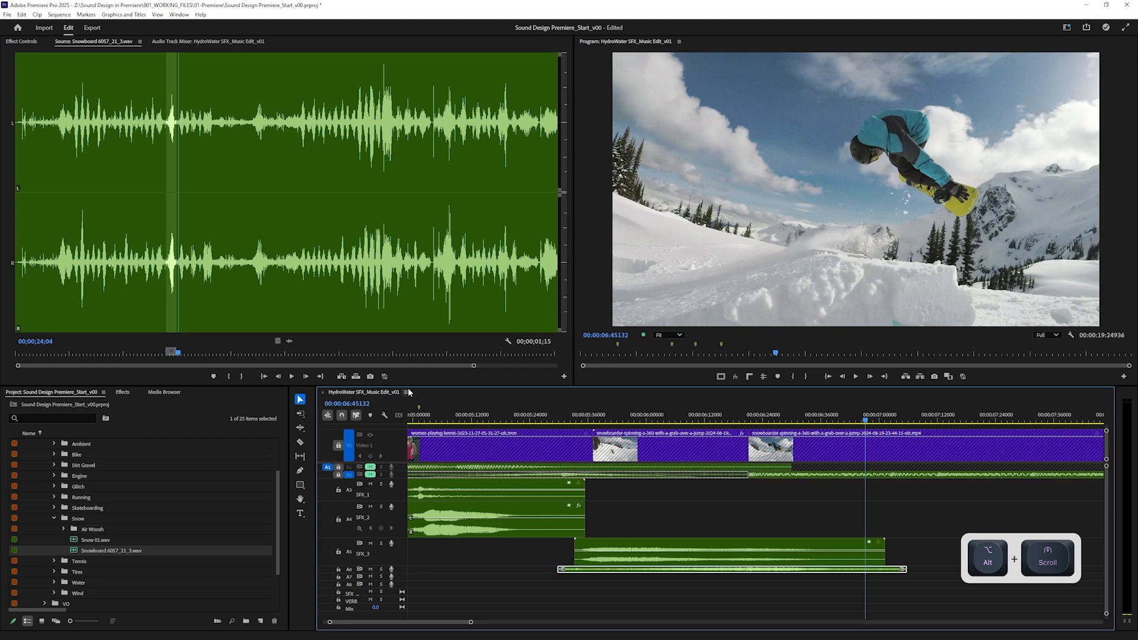
drag(409, 386, 409, 318)
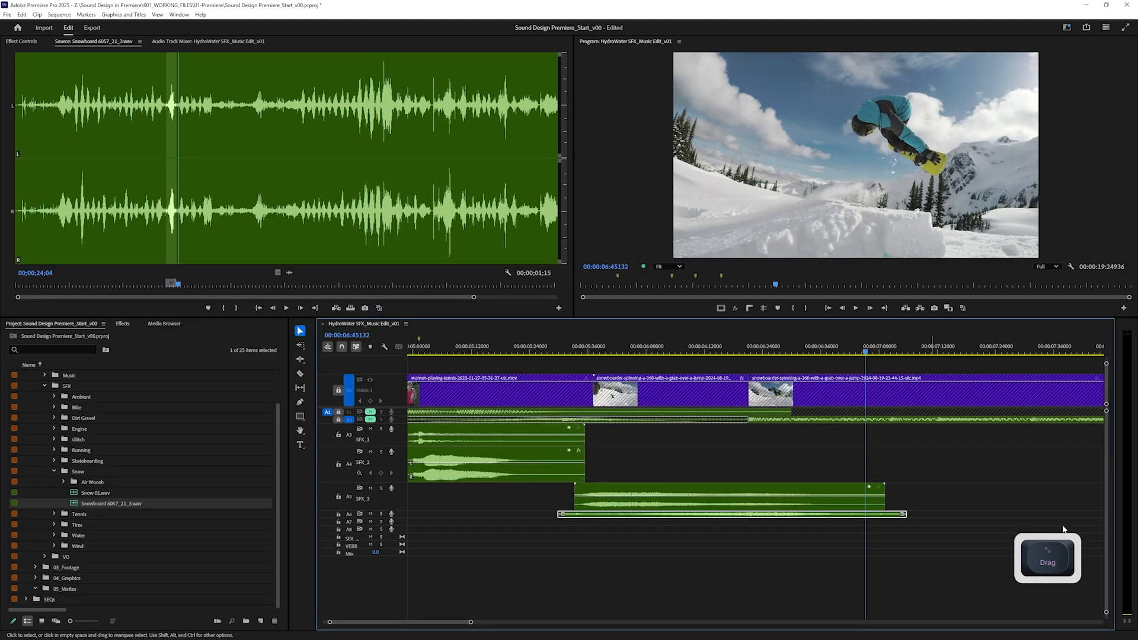
drag(1106, 614, 1097, 566)
drag(1106, 507, 1107, 515)
alt+scroll(776, 531, up, 2)
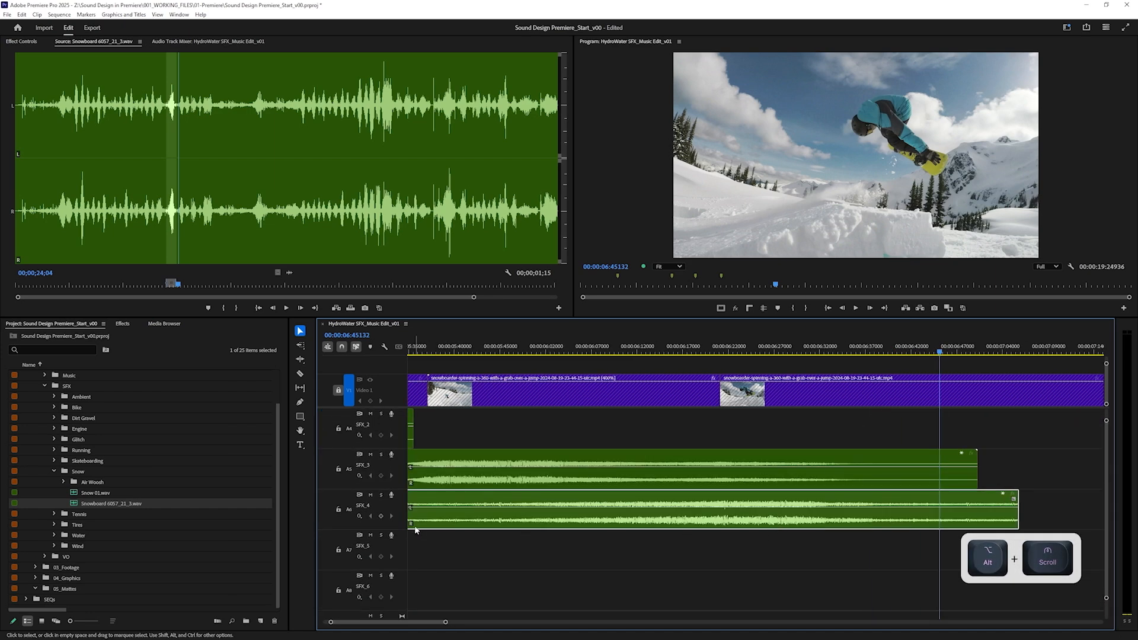
drag(393, 530, 394, 596)
Shift the SFX_4 snowboard sound earlier so its loudest part falls on the cut between the two snowboarder shots, and play it back.
drag(687, 350, 721, 355)
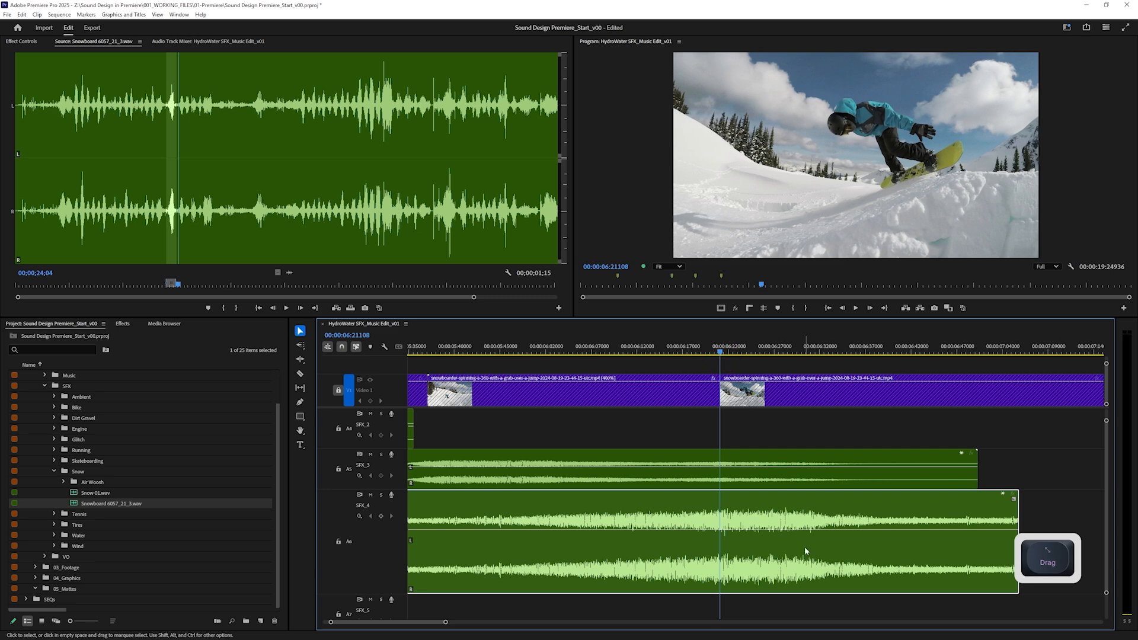
alt+scroll(772, 559, down, 2)
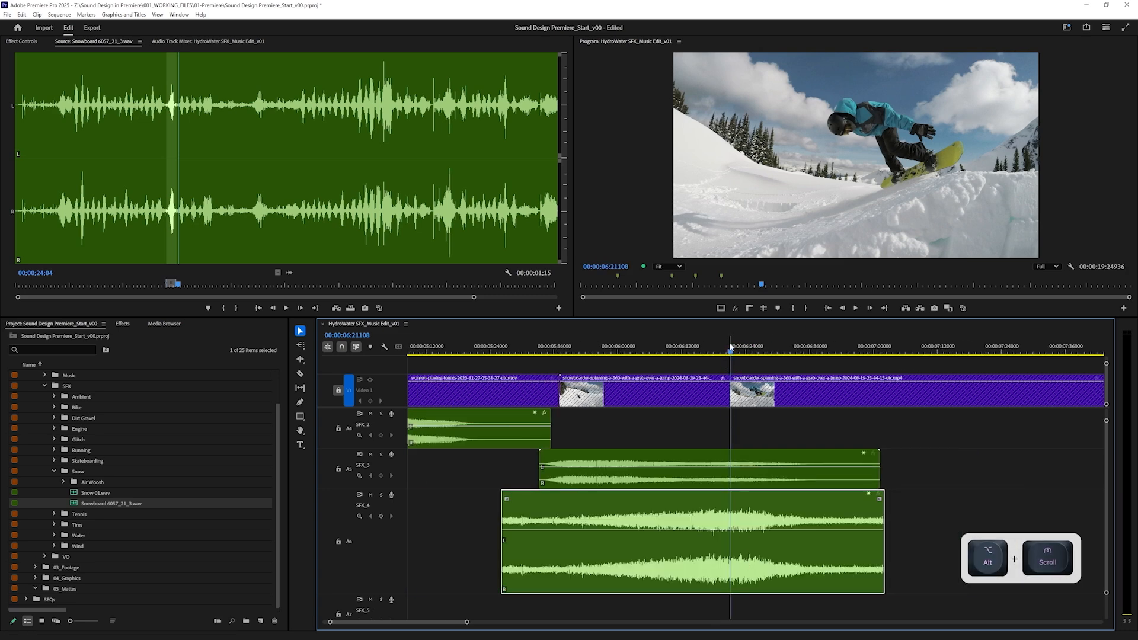
drag(731, 348, 590, 364)
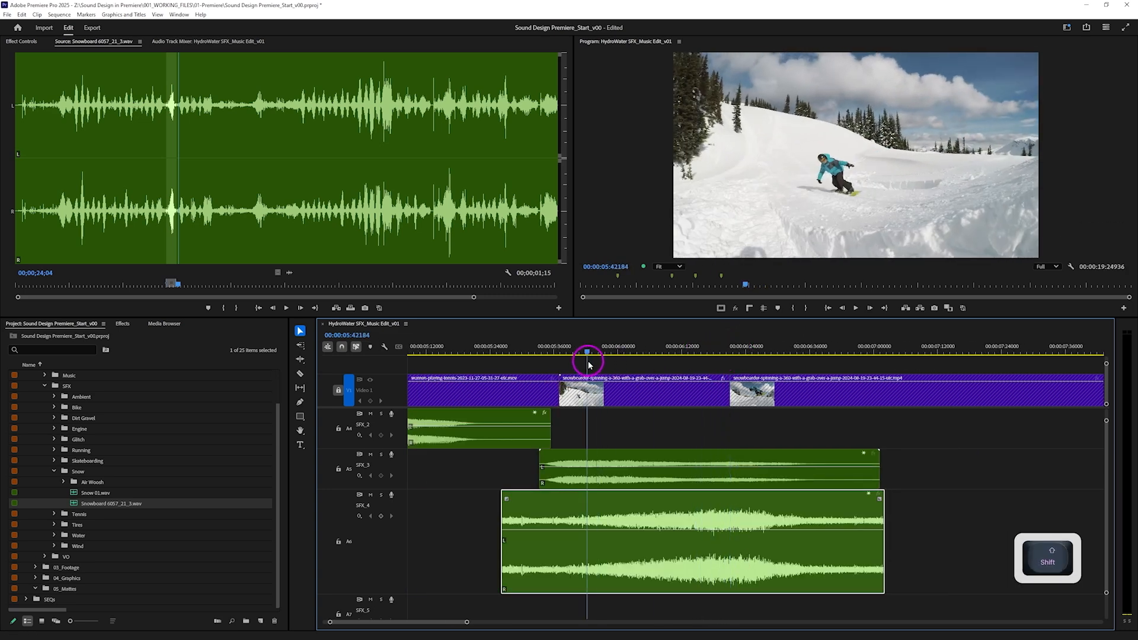
key(space)
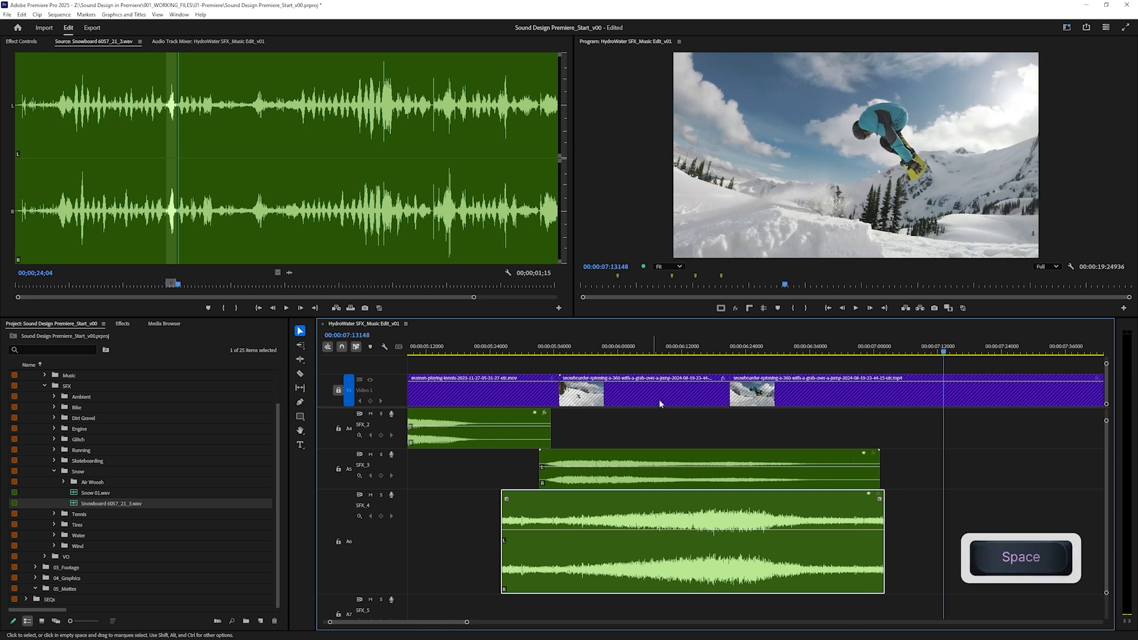
Add a long fade-out and a matching fade-in to the snowboard sound on SFX_4.
drag(880, 502, 800, 503)
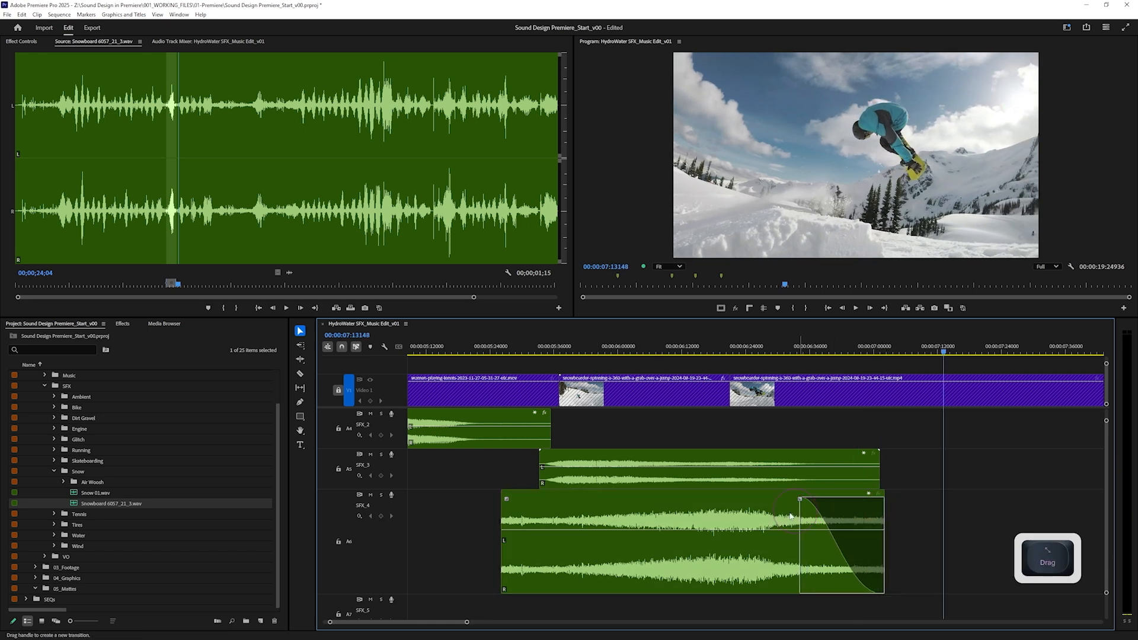
drag(507, 499, 579, 503)
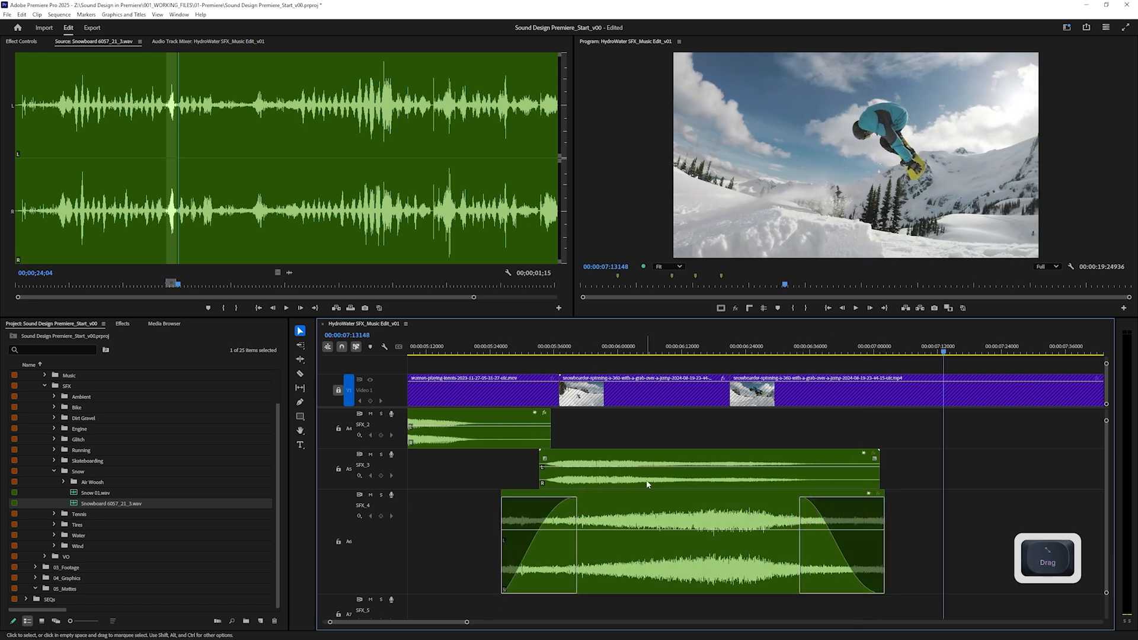
Adjust the SFX_4 clip's gain, keyframe its volume to rise from about -6.8 dB at the fade-in's end, and play it back.
ctrl+click(735, 528)
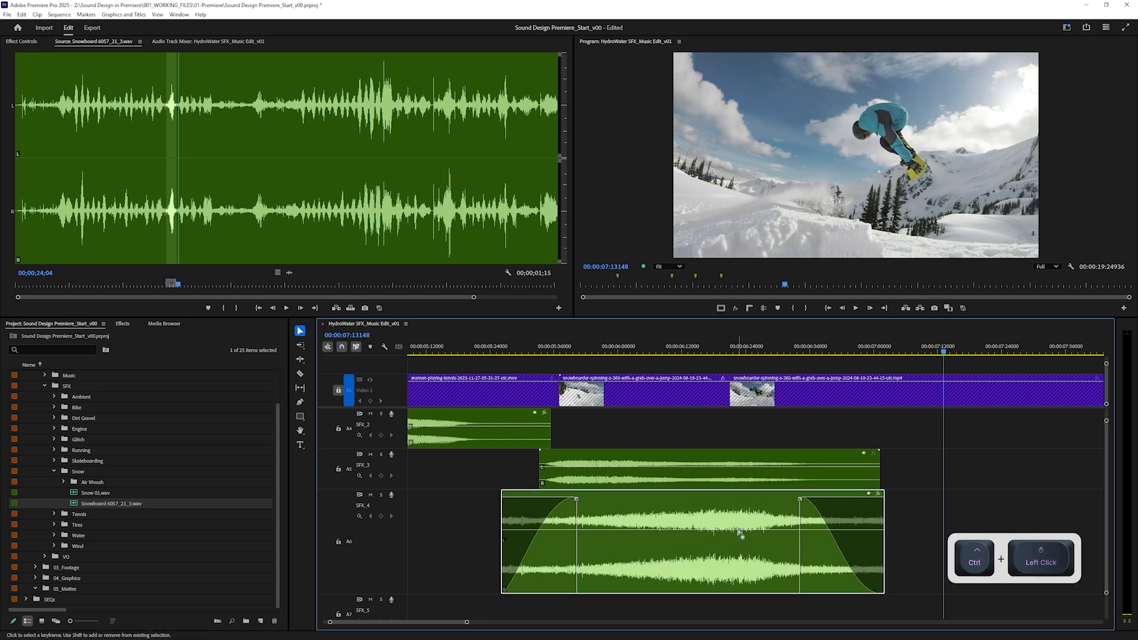
key(g)
key(Return)
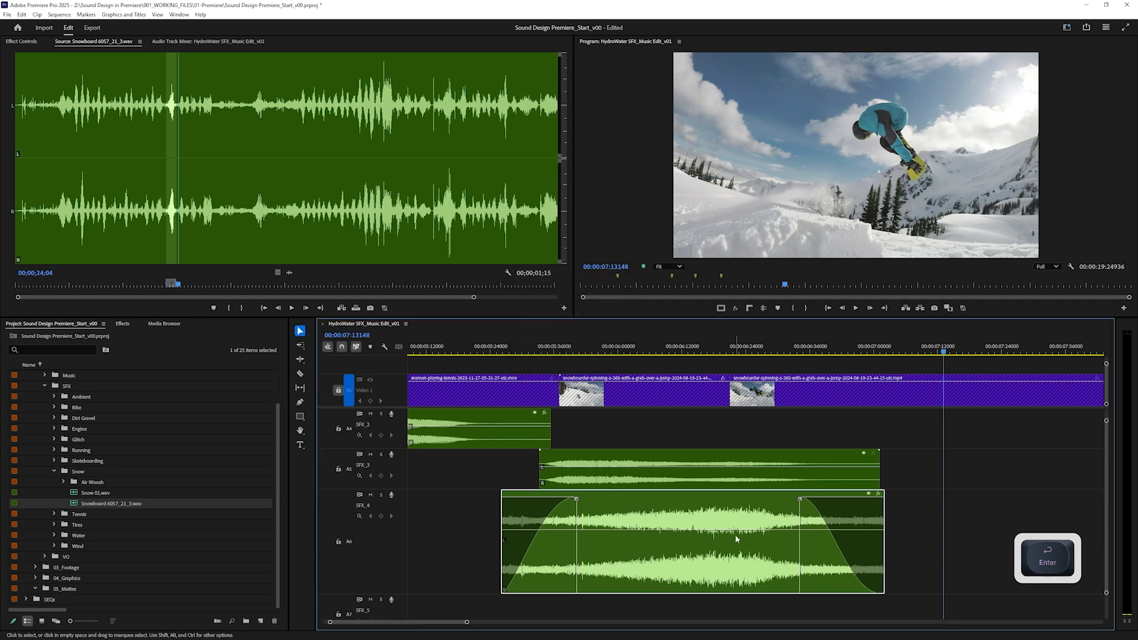
drag(723, 531, 640, 548)
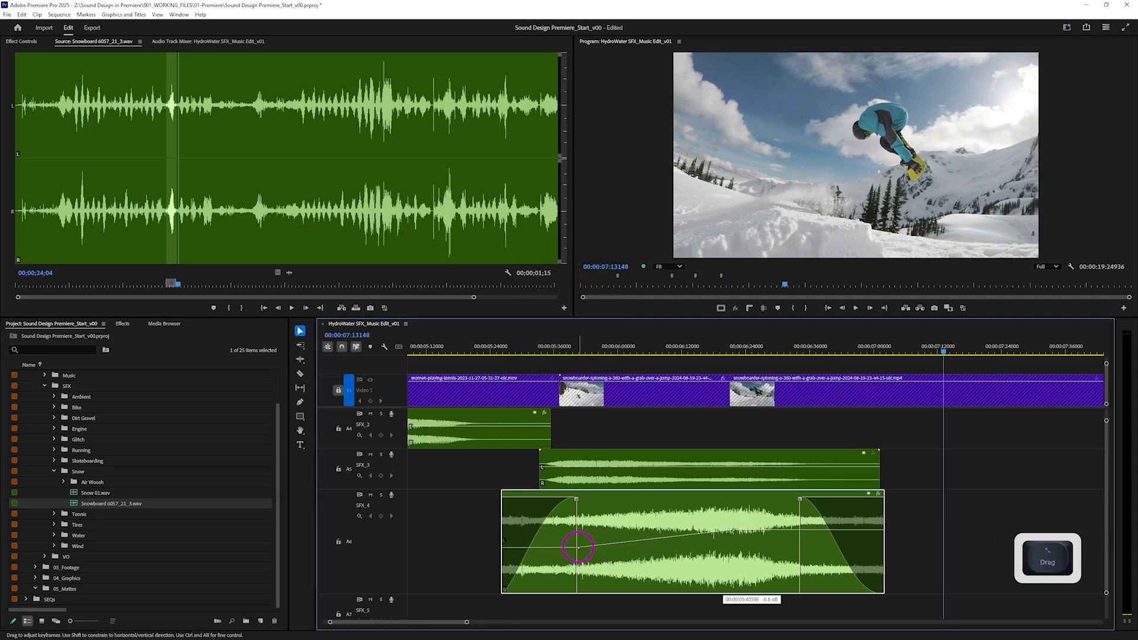
click(528, 349)
key(space)
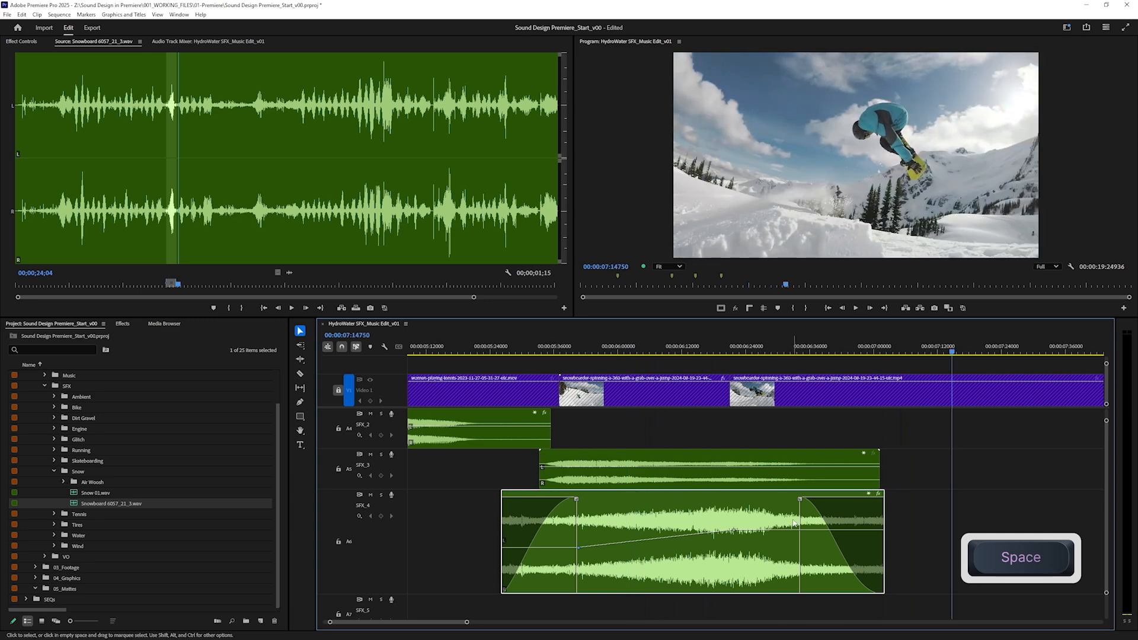
Expand the Air Woosh bin, open Air Whoosh 2.wav in the source monitor and play it.
click(63, 482)
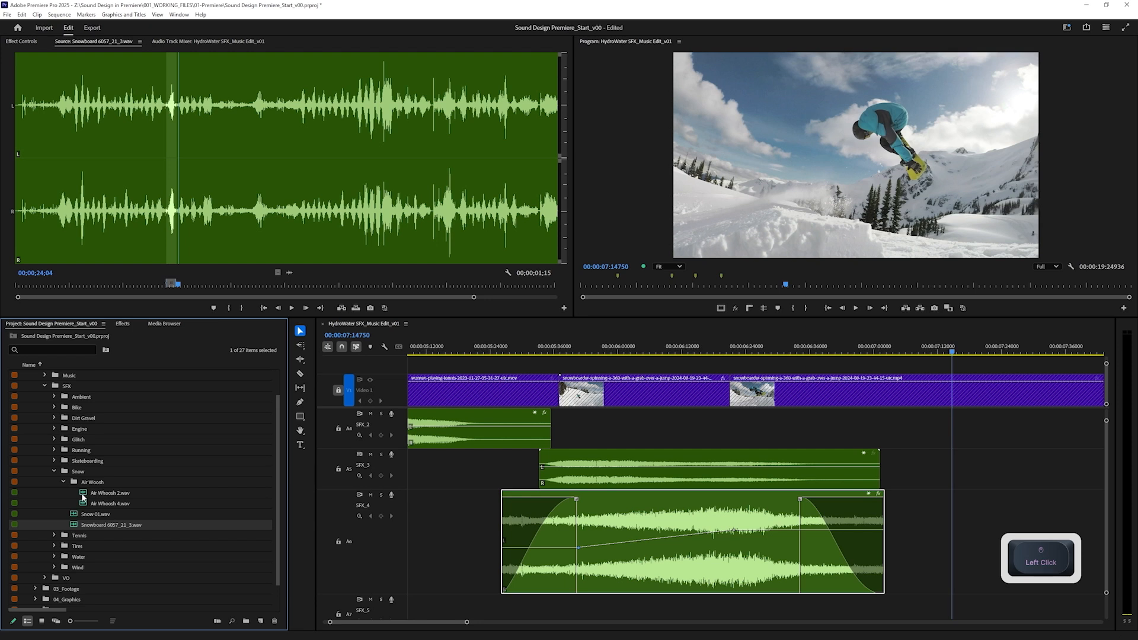
click(82, 495)
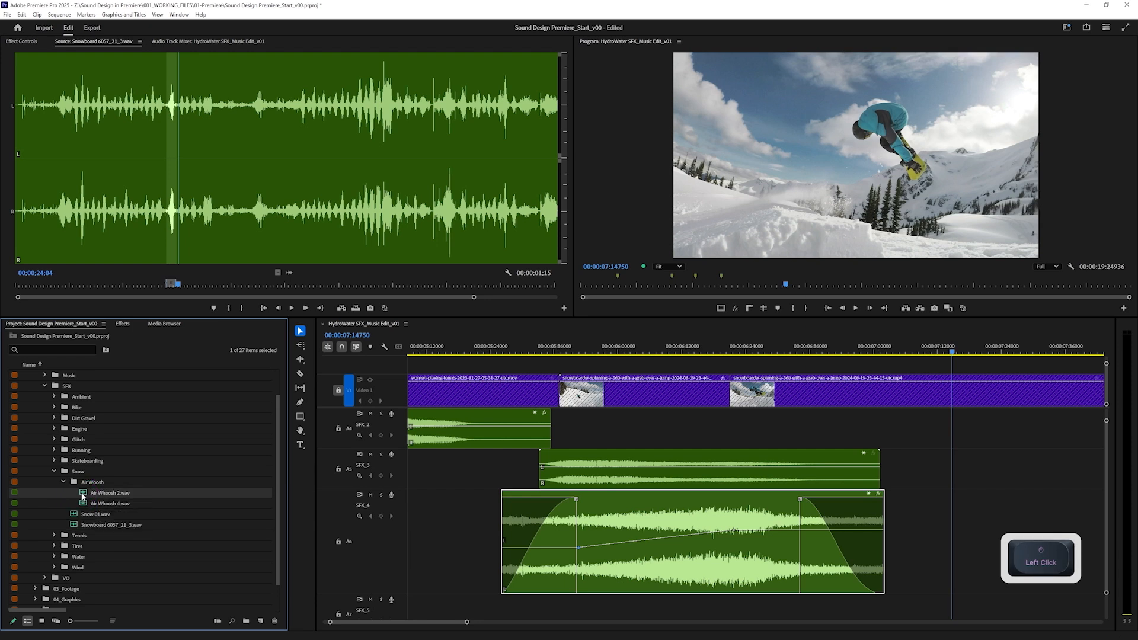
double_click(82, 495)
key(space)
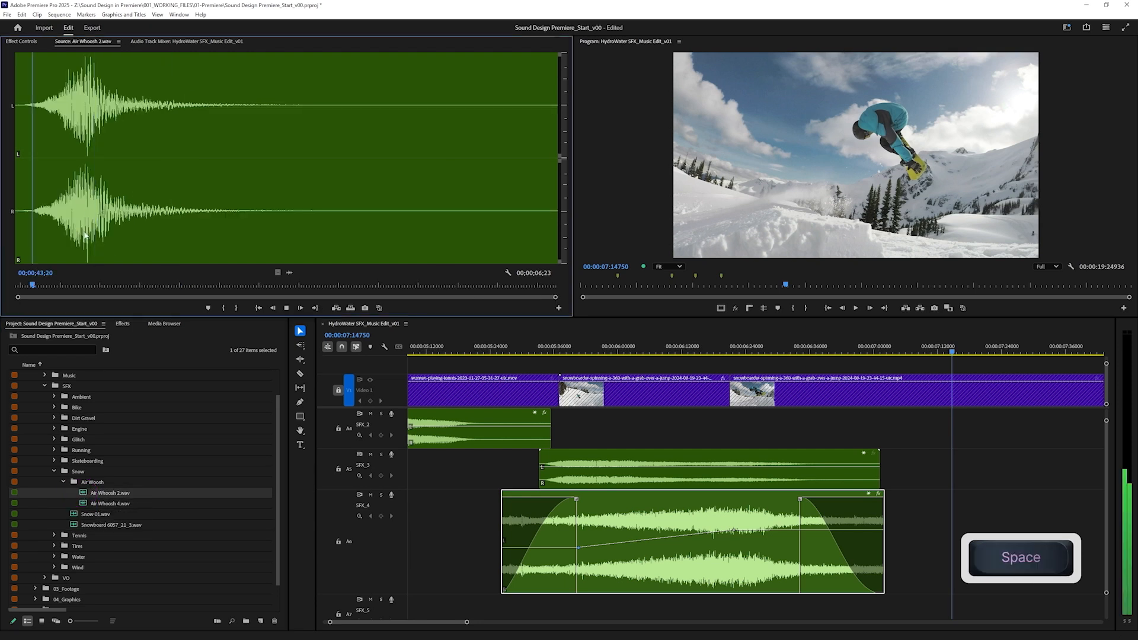
key(space)
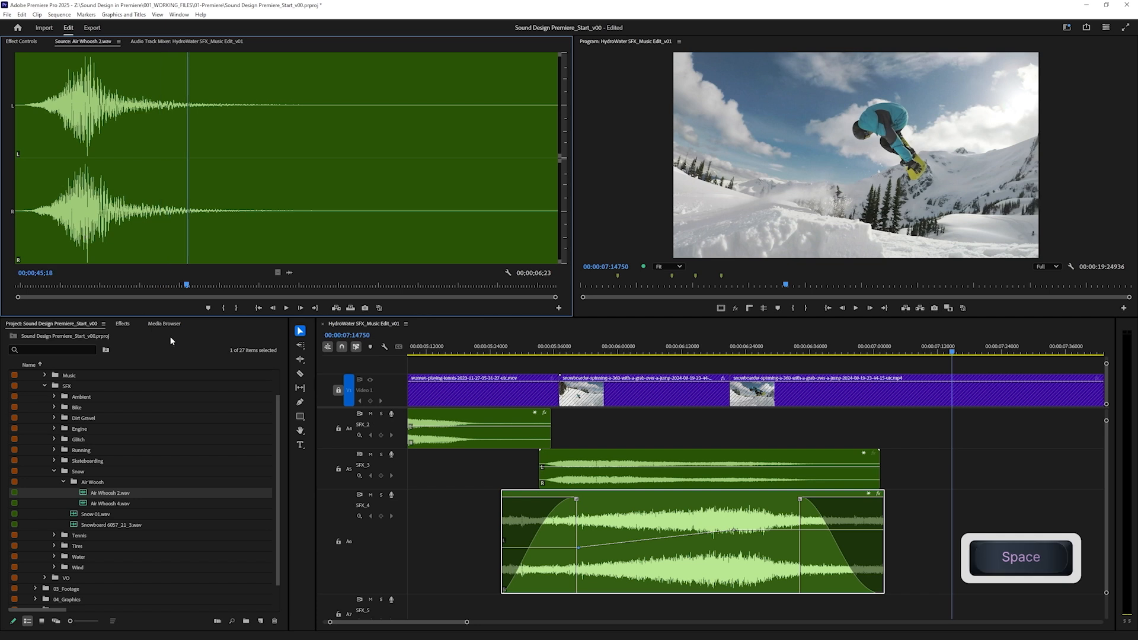
Open Air Whoosh 4.wav in the source monitor and extend its marked range back to the start of the sound.
double_click(86, 504)
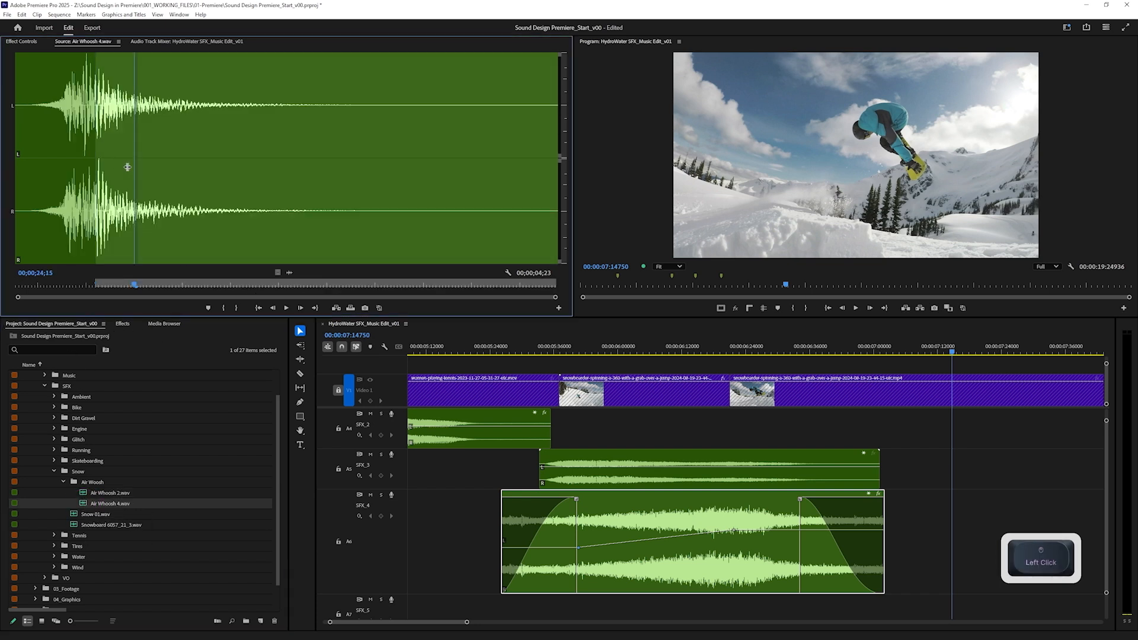
drag(134, 170, 54, 195)
drag(95, 228, 15, 226)
Place the Air Whoosh 4.wav audio on SFX_2 above the snow sounds and move it earlier.
mouse_move(289, 272)
mouse_down()
mouse_move(681, 419)
mouse_move(761, 433)
mouse_up()
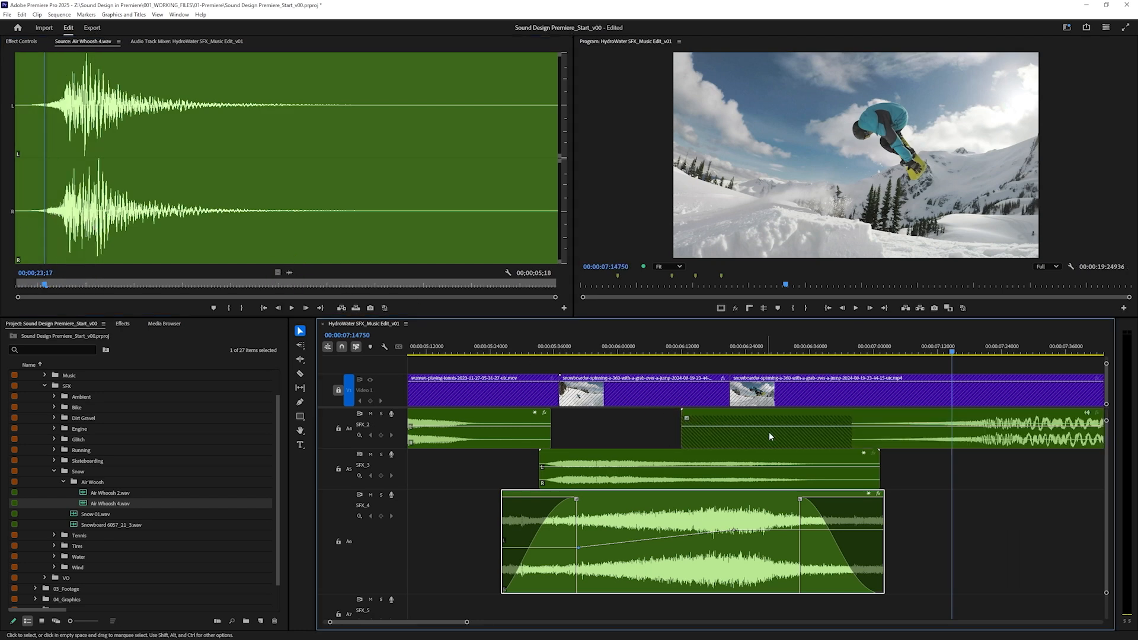
scroll(811, 436, down, 4)
mouse_move(848, 433)
mouse_down()
mouse_move(805, 444)
mouse_move(752, 435)
mouse_up()
scroll(805, 443, down, 2)
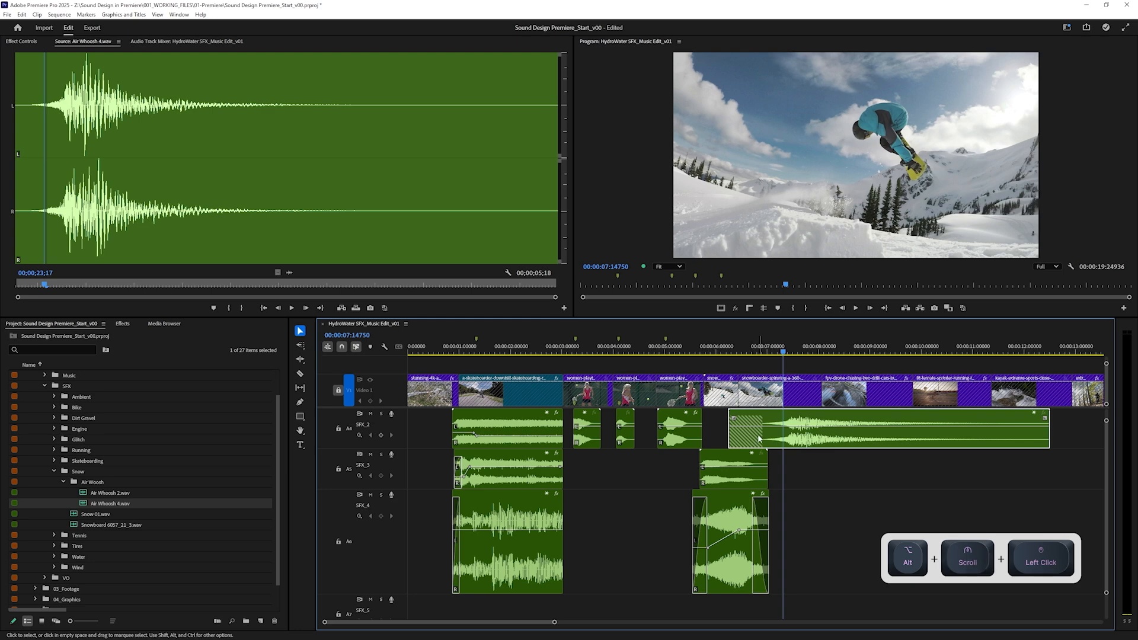
Trim the empty start off the SFX_2 whoosh and move the clip so its peak falls near the second snowboarder shot's start.
key(Delete)
key(ctrl+z)
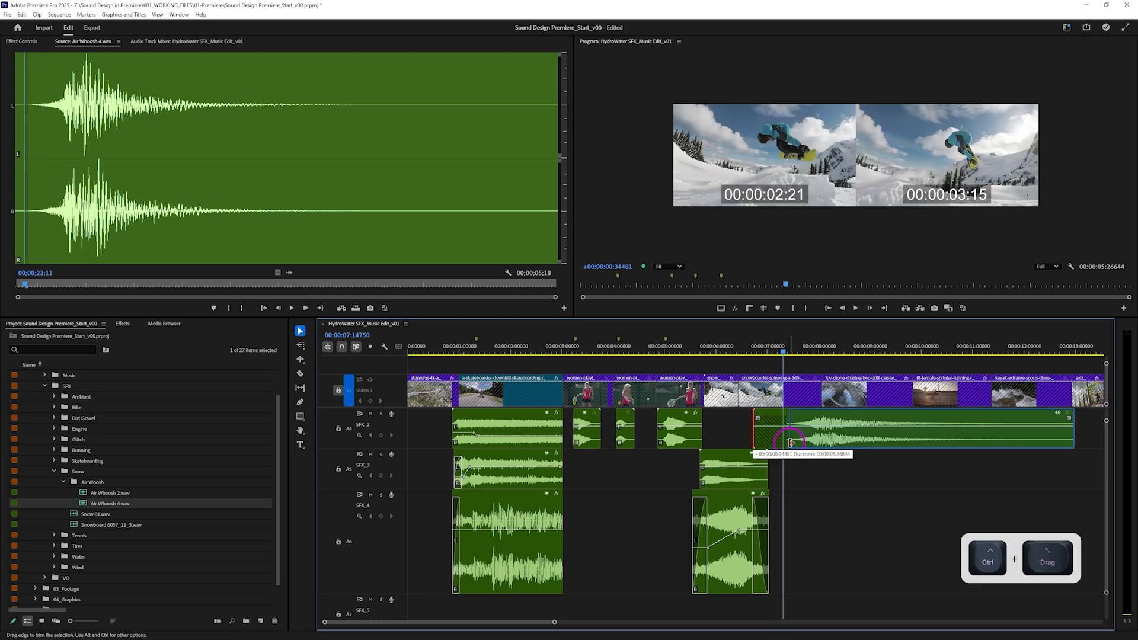
drag(820, 437, 719, 438)
scroll(760, 440, up, 5)
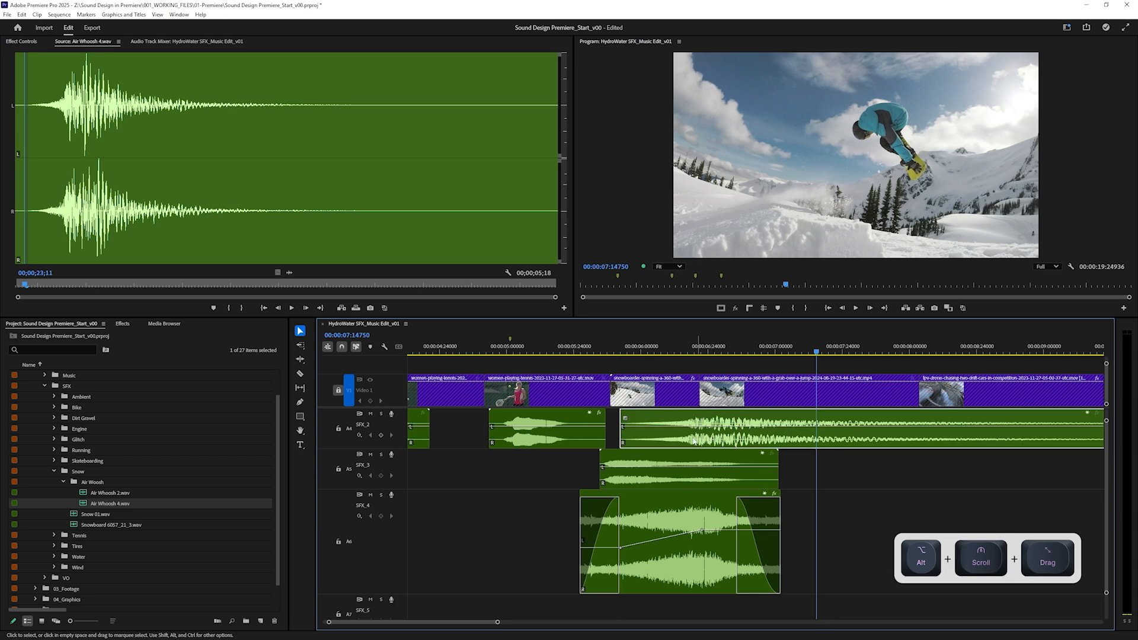
drag(624, 436, 651, 436)
click(701, 439)
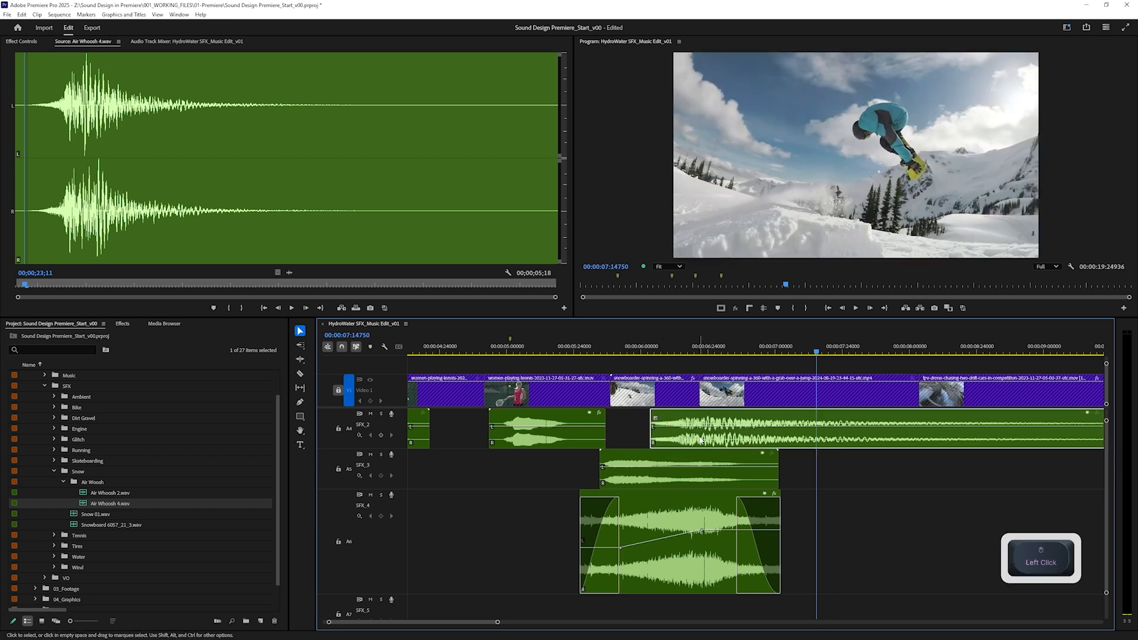
Play the snowboarder shots with the whoosh and trim the SFX_2 whoosh's end to the start of the drift car shot.
drag(699, 348, 633, 351)
key(space)
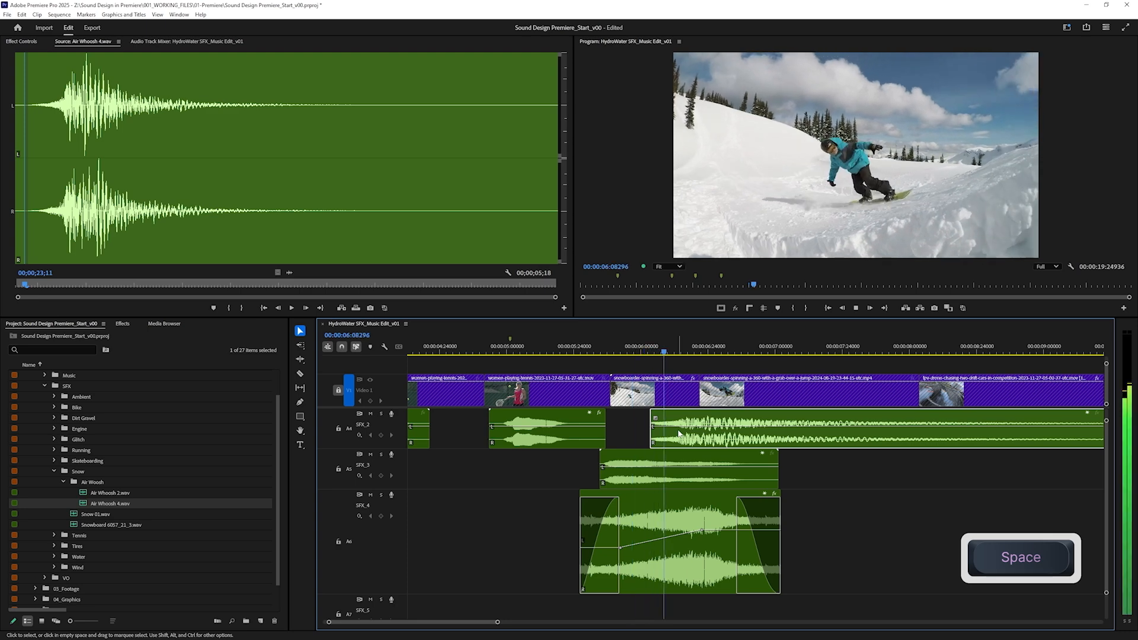
scroll(679, 434, down, 3)
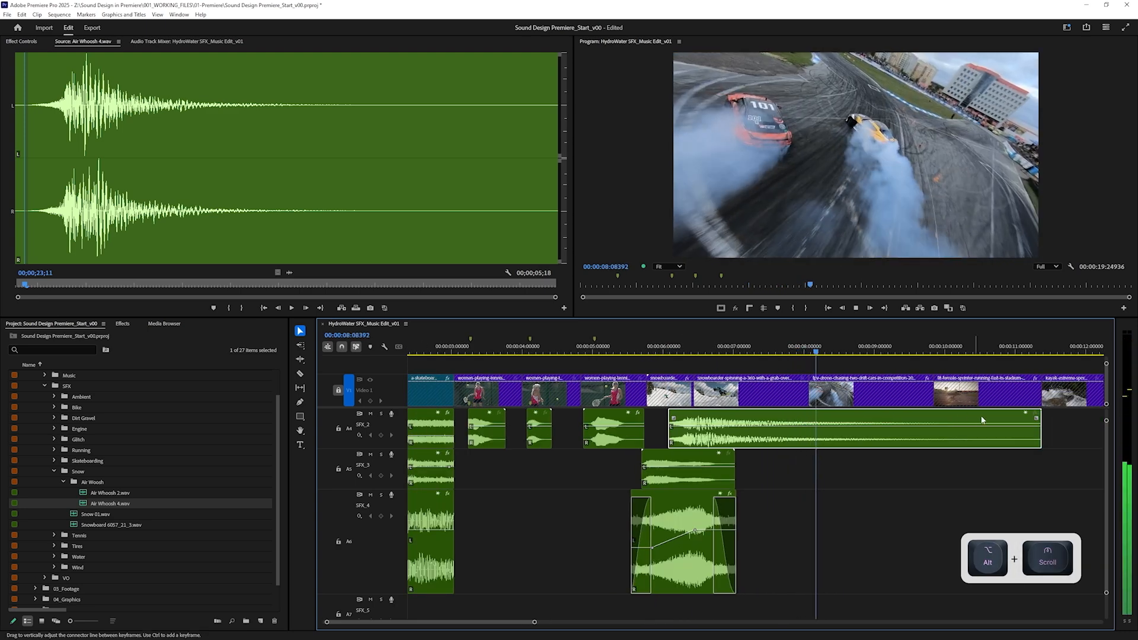
key(space)
drag(1039, 440, 807, 443)
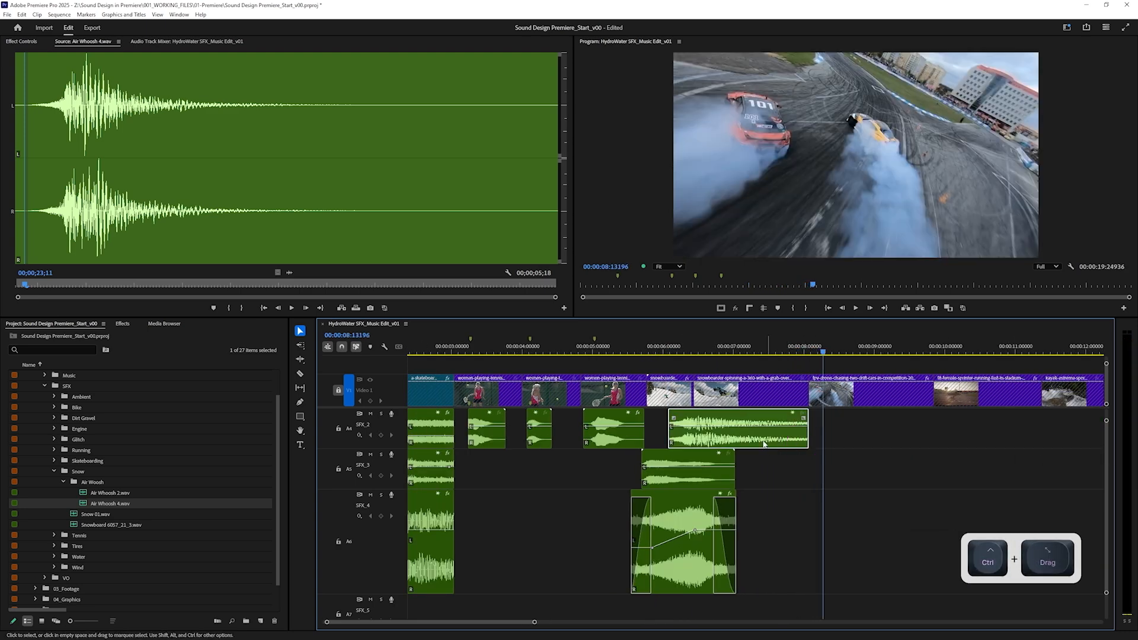
Preview Air Whoosh 2.wav in the source monitor and replace the SFX_2 whoosh under the snowboarder shots with it.
double_click(110, 493)
key(space)
drag(33, 214, 40, 217)
key(space)
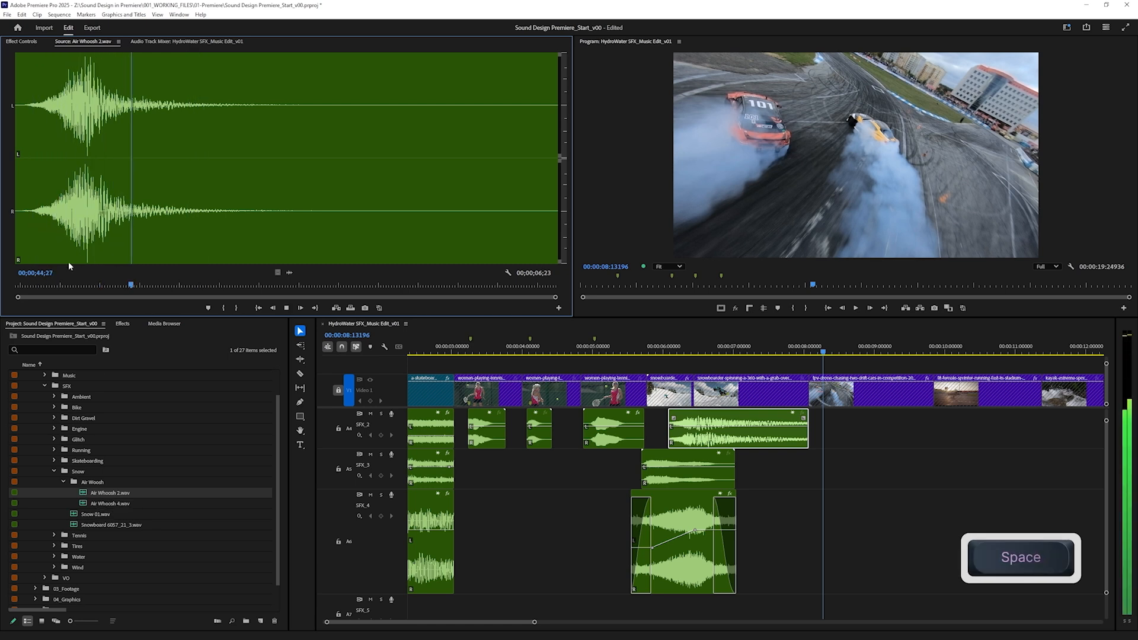
drag(89, 492, 695, 422)
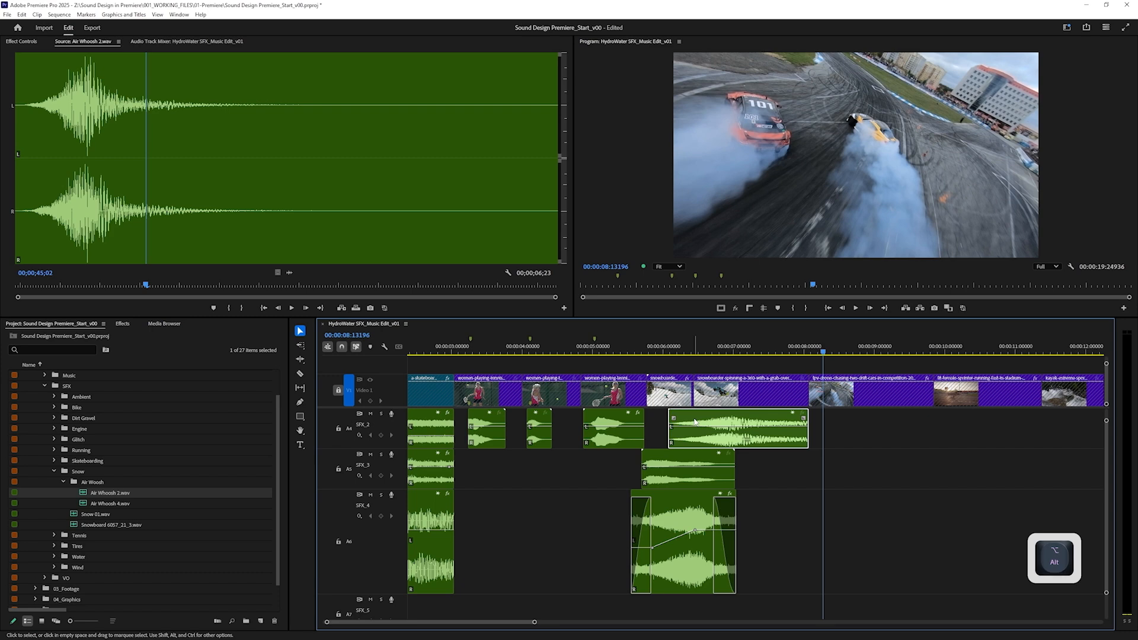
Slip the SFX_2 whoosh's audio so its peak falls near the start of the second snowboarder shot.
scroll(705, 422, up, 3)
click(761, 424)
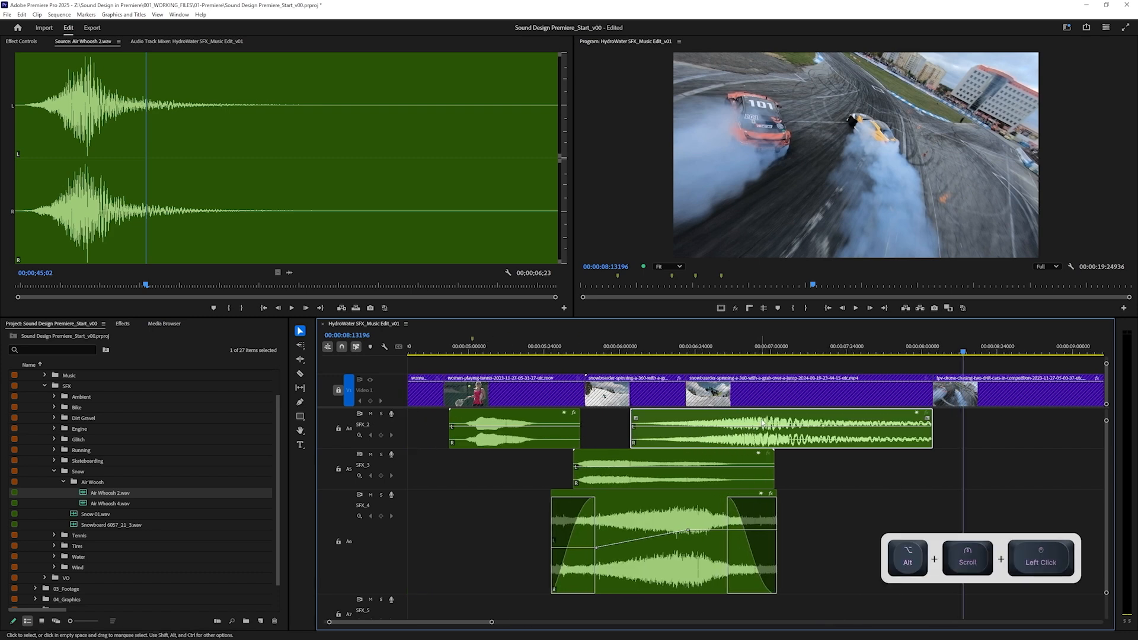
key(y)
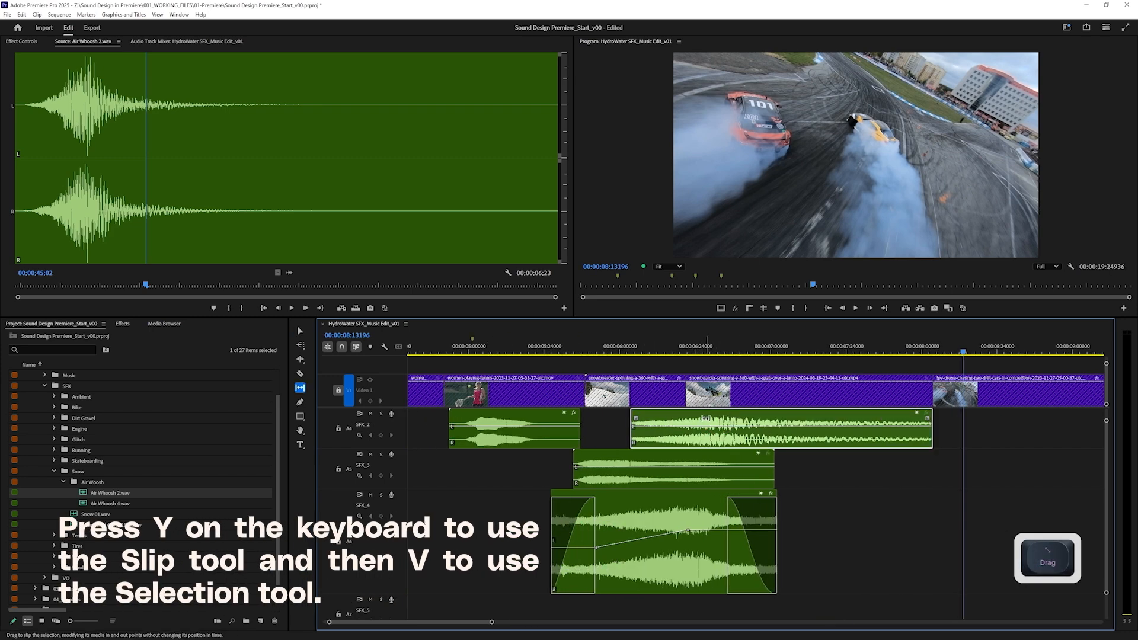
key(v)
key(y)
drag(726, 417, 714, 420)
key(v)
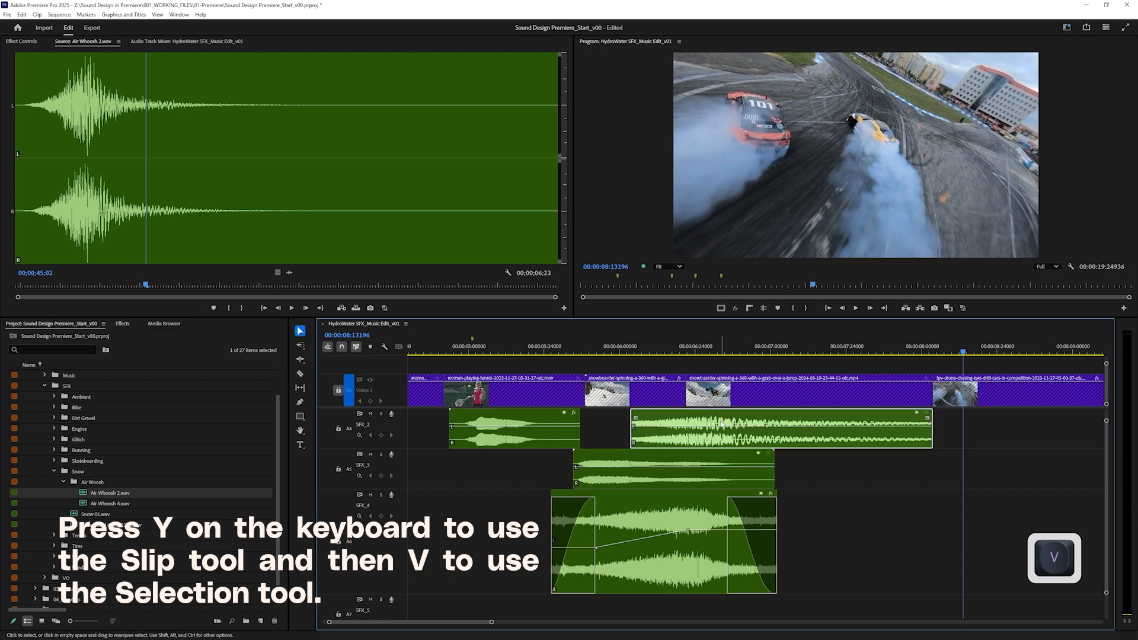
Extend the SFX_2 whoosh at both ends, add a fade-in and a fade-out, and play the snowboarder shots.
mouse_move(635, 422)
mouse_down()
mouse_move(617, 421)
mouse_move(664, 420)
mouse_move(680, 438)
mouse_up()
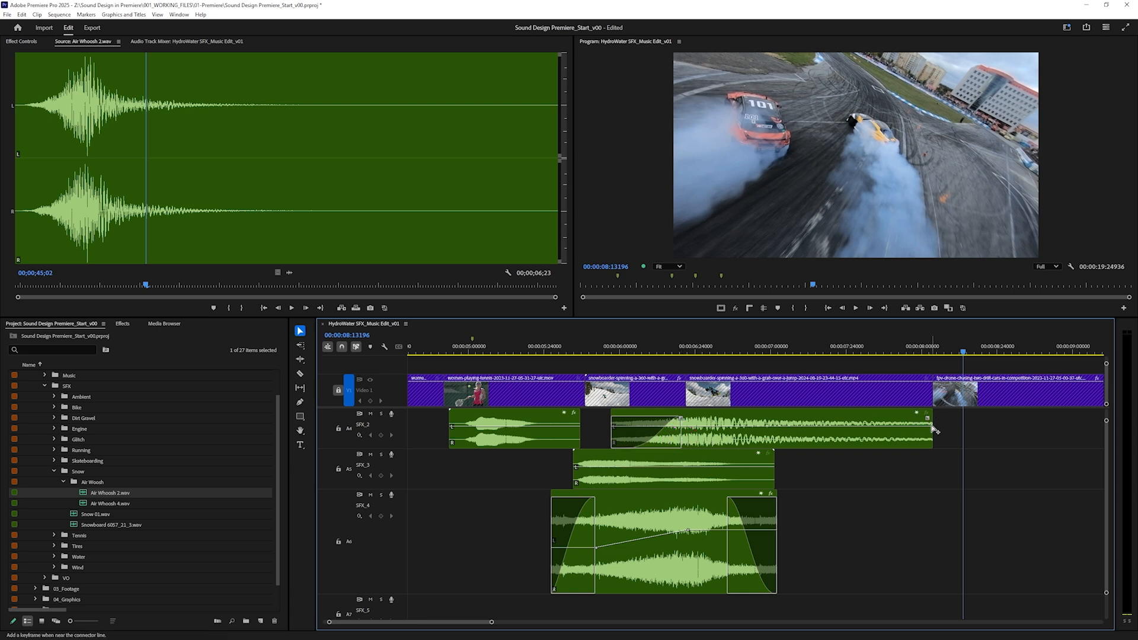
click(936, 425)
mouse_move(935, 424)
mouse_down()
mouse_move(958, 424)
mouse_move(926, 424)
mouse_up()
drag(602, 368, 557, 369)
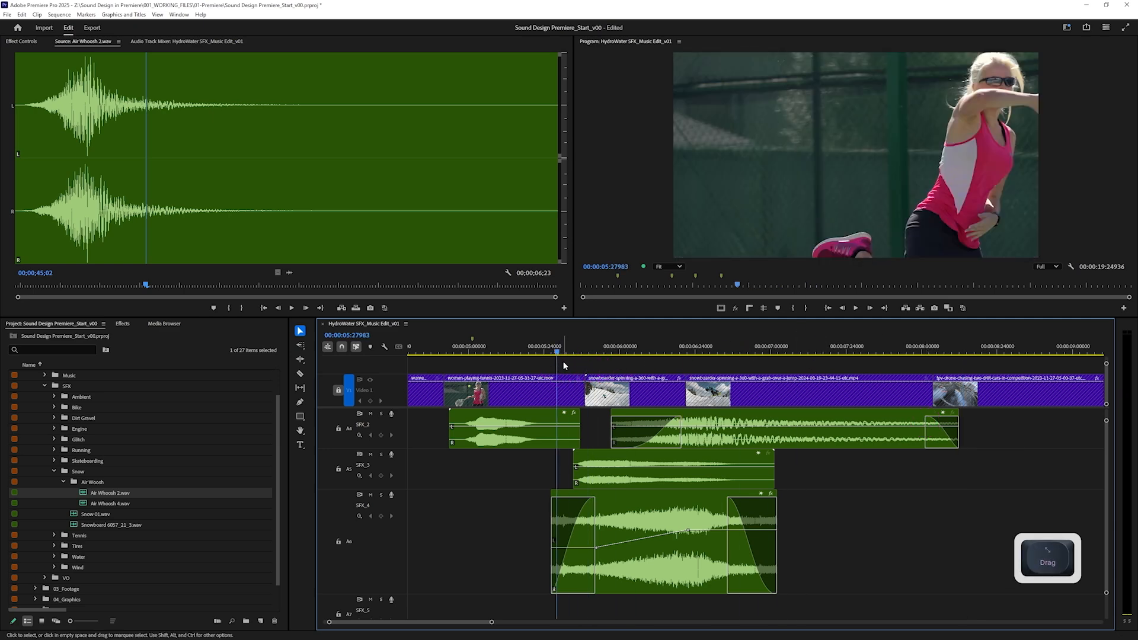
key(space)
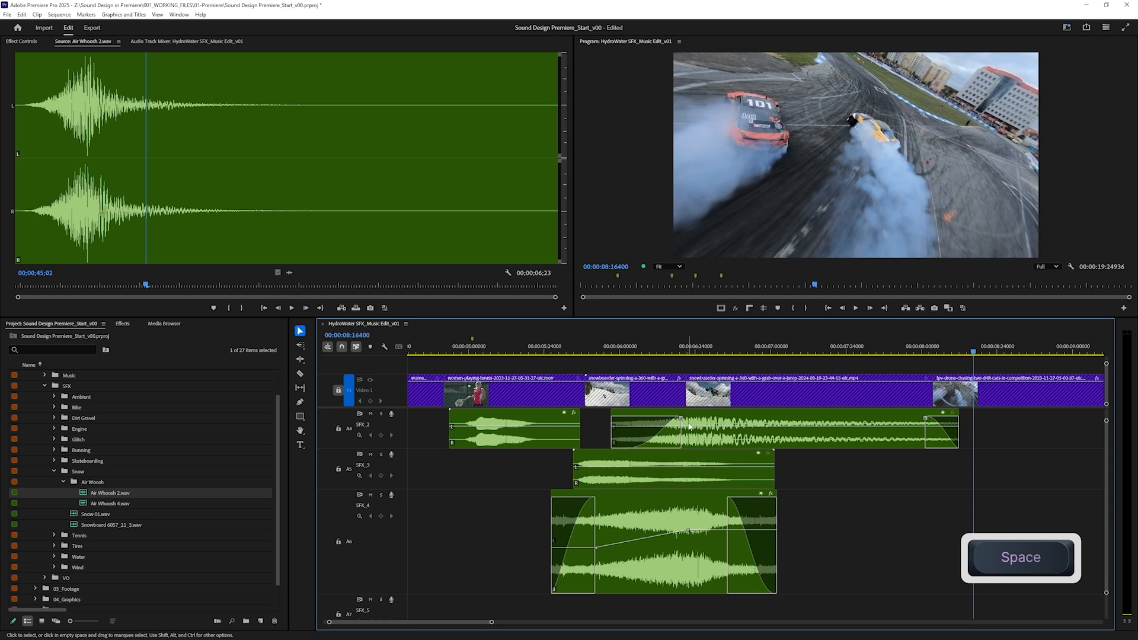
Set the SFX_2 whoosh's volume adjustment to about -3.7 dB and play the snowboarder shots.
click(705, 426)
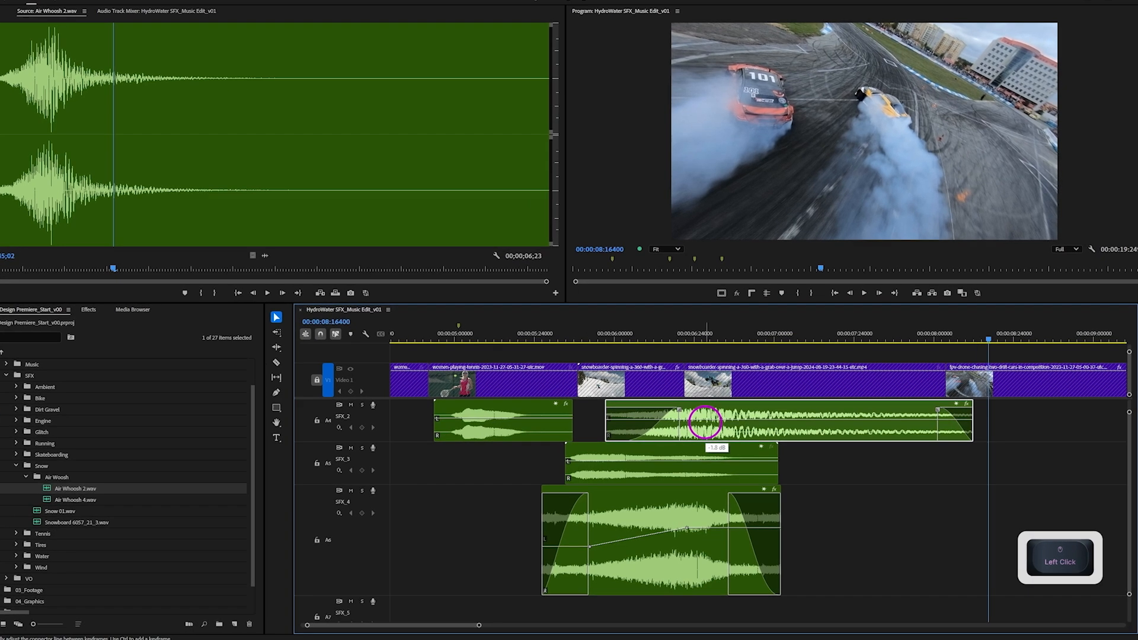
click(704, 430)
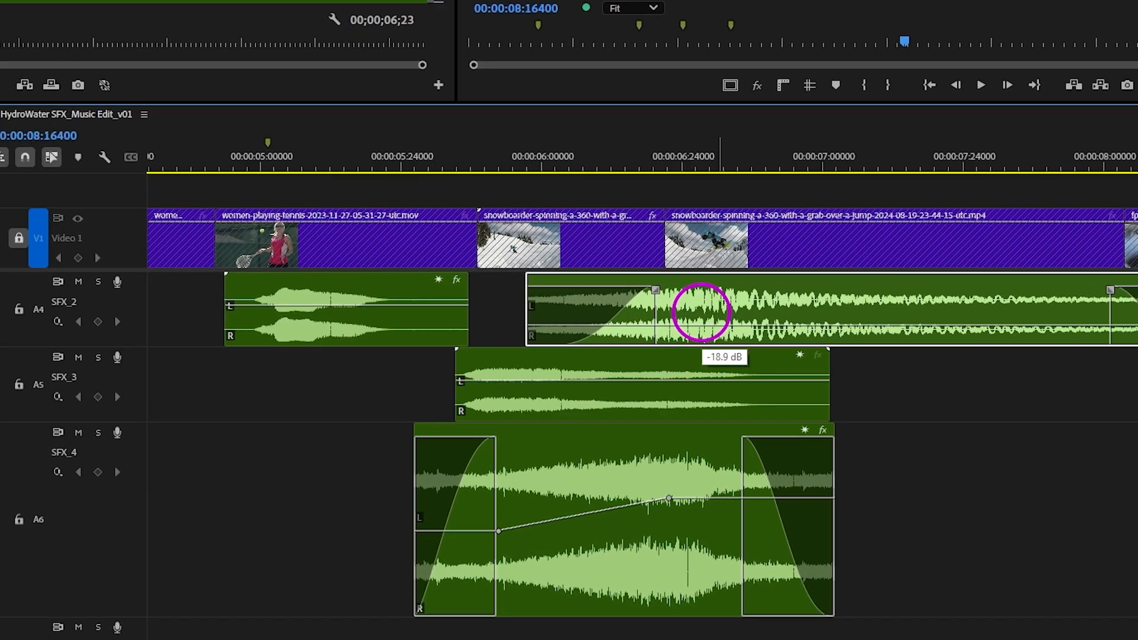
drag(701, 313, 749, 340)
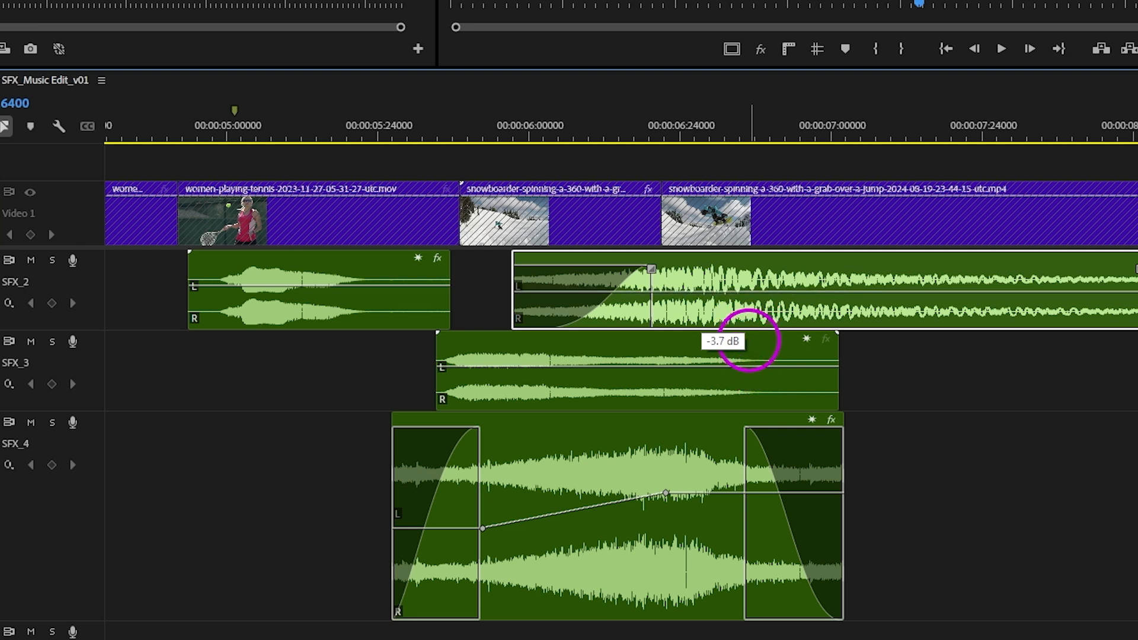
click(509, 134)
key(space)
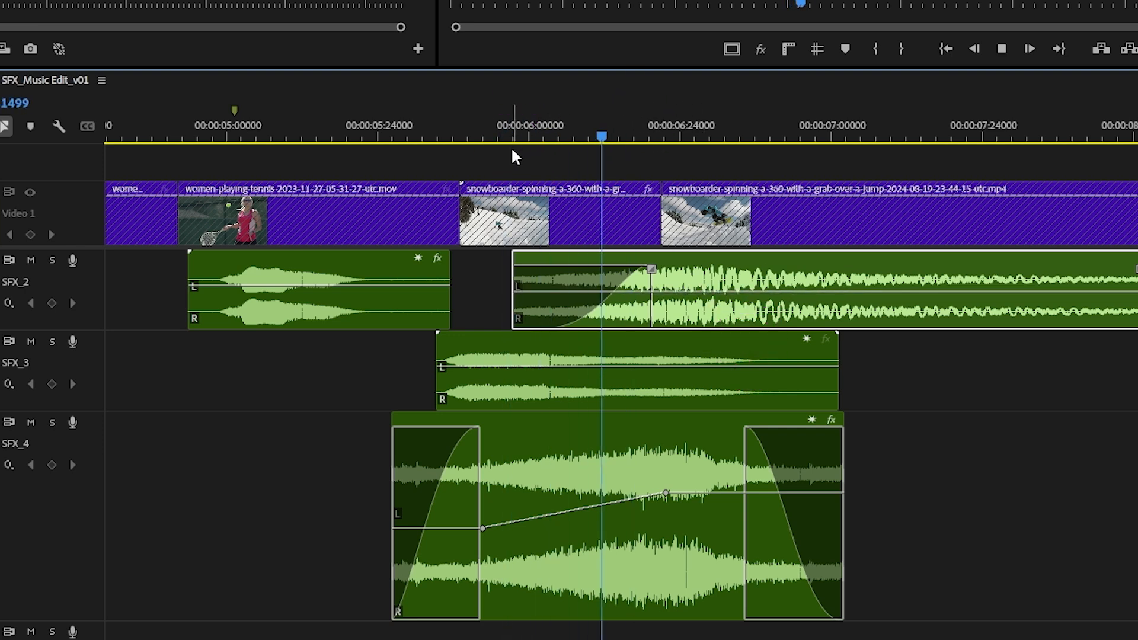
key(space)
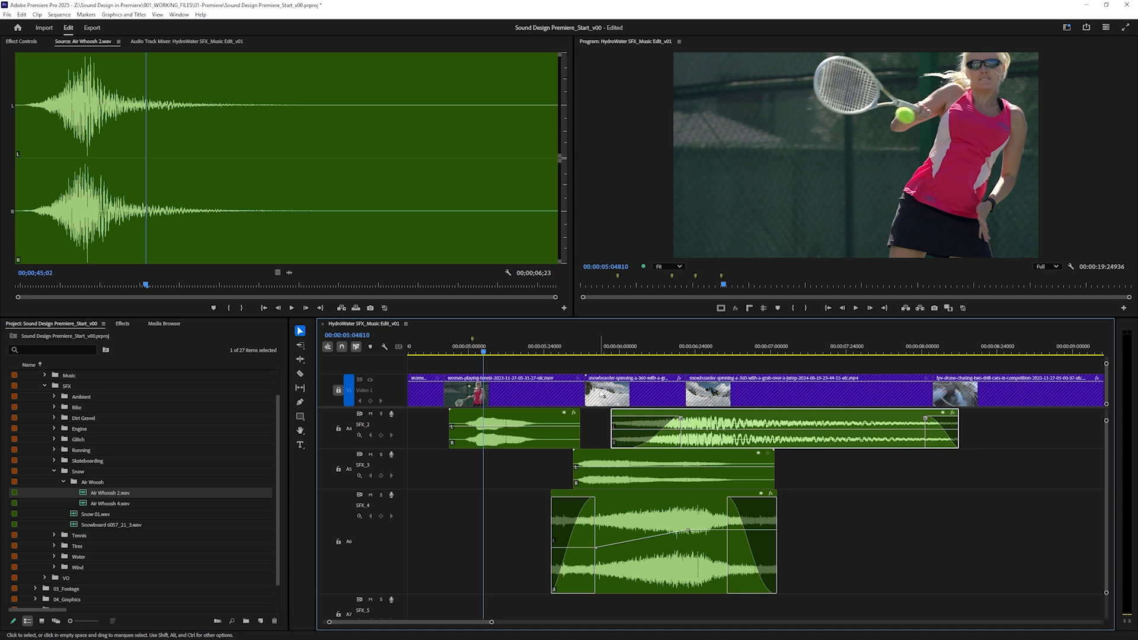
Collapse the Snow bin and play the drift car shot from its start.
alt+scroll(603, 396, down, 4)
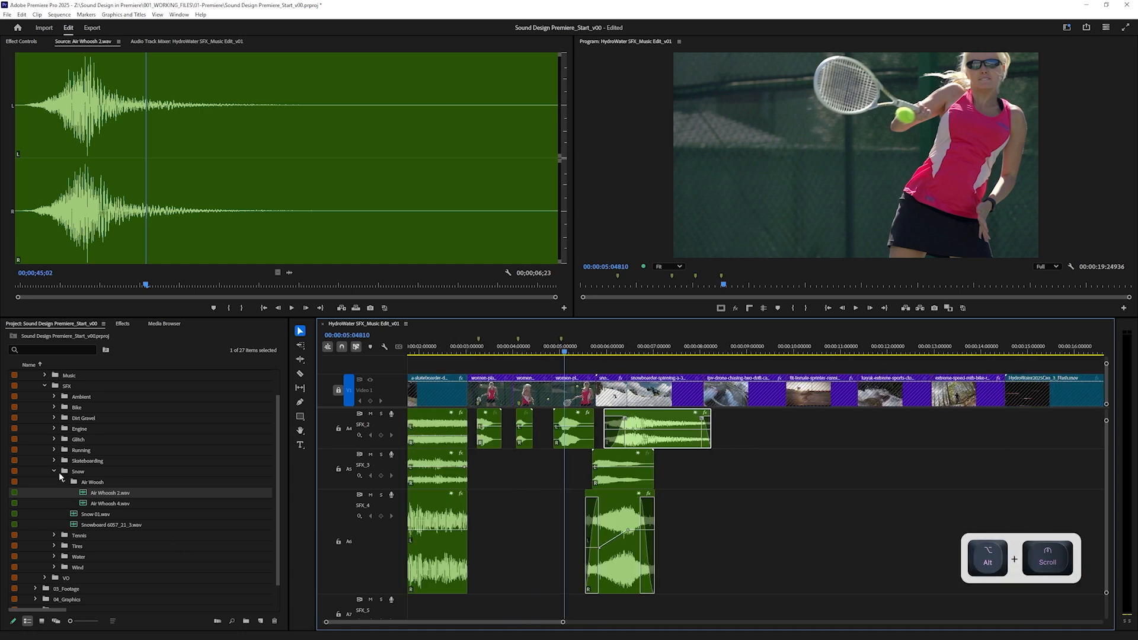
click(55, 471)
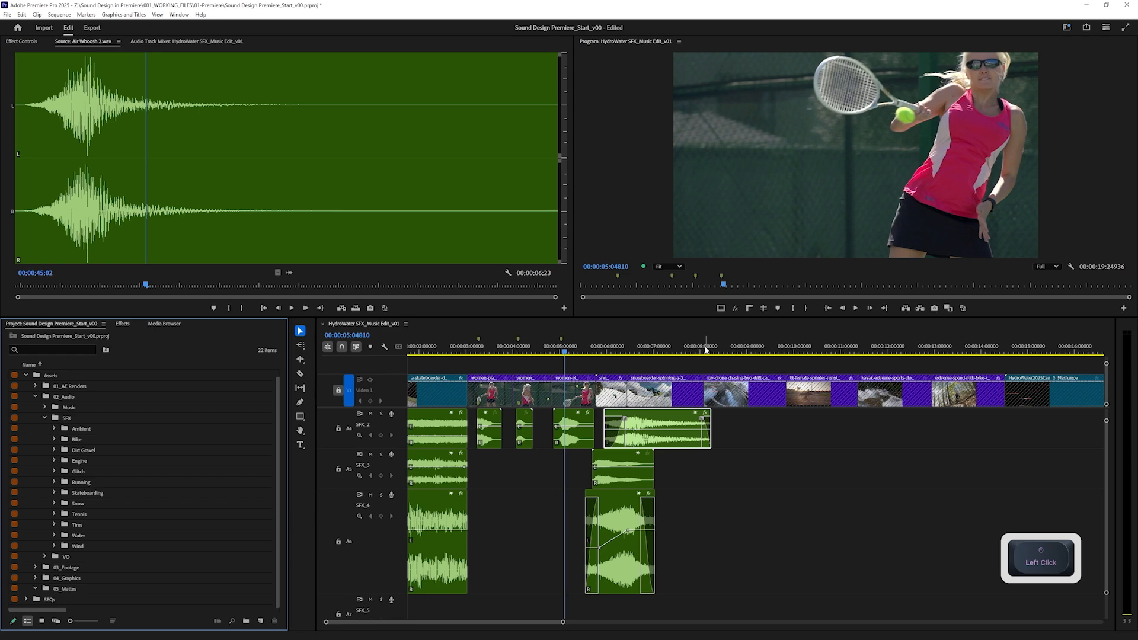
shift+click(706, 350)
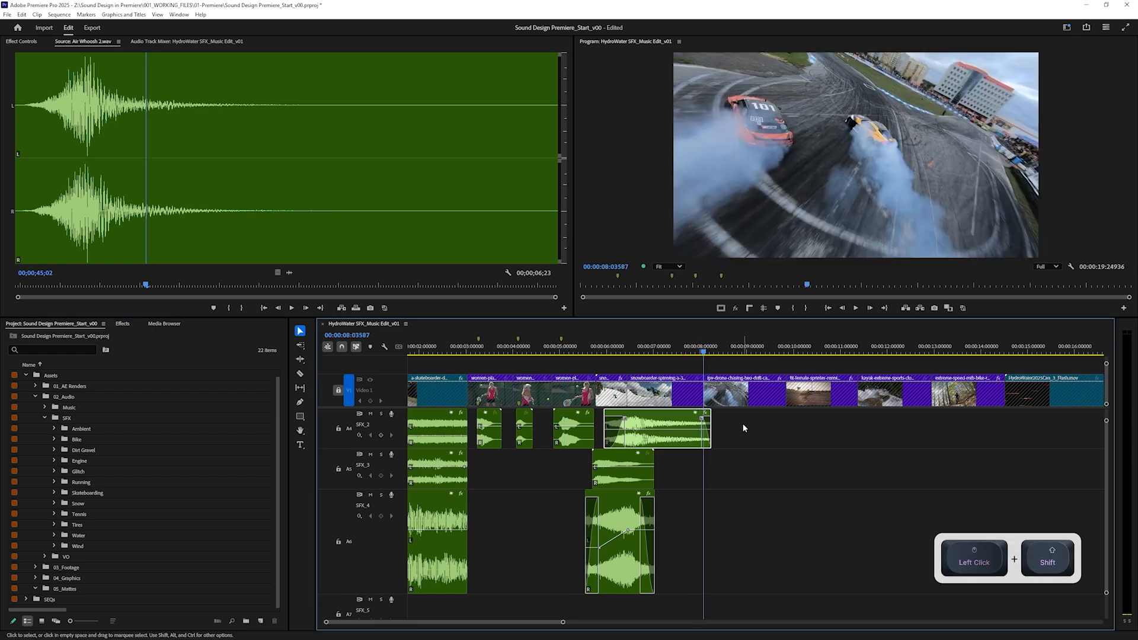
key(space)
key(space)
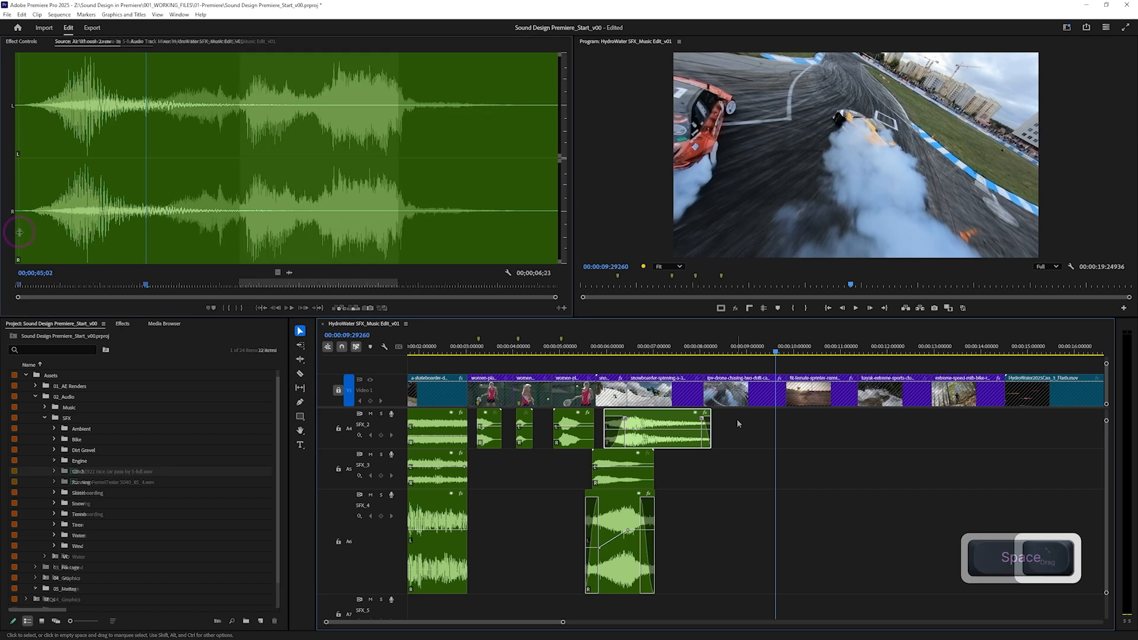
Preview the marked range of the 21921 race car pass-by sound and place its audio on SFX_3 around the drift car shot.
key(space)
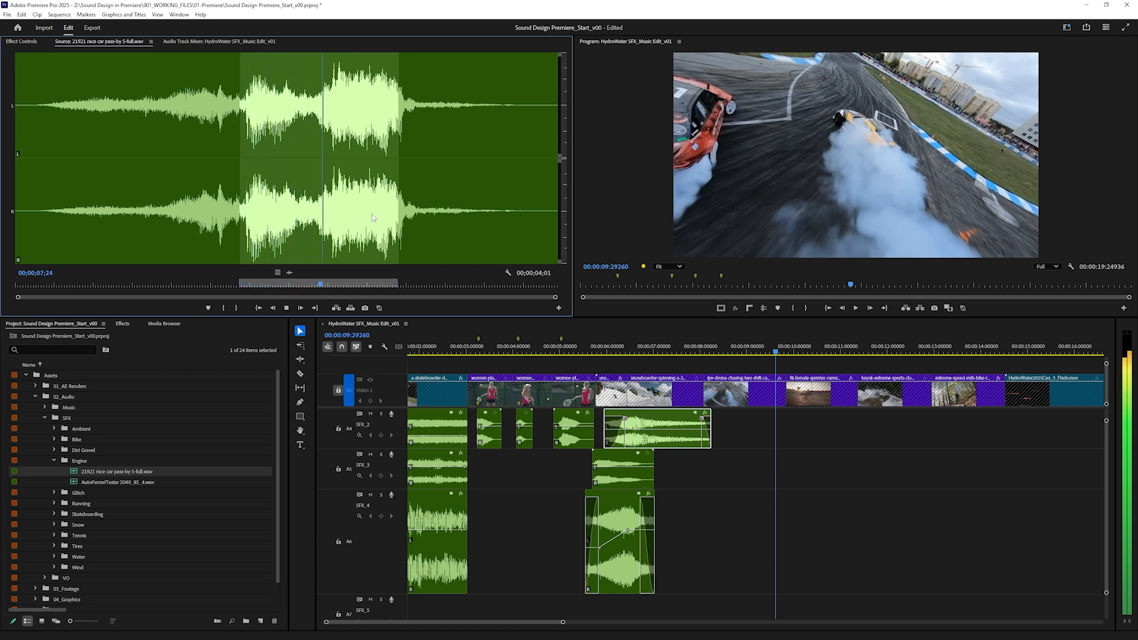
key(space)
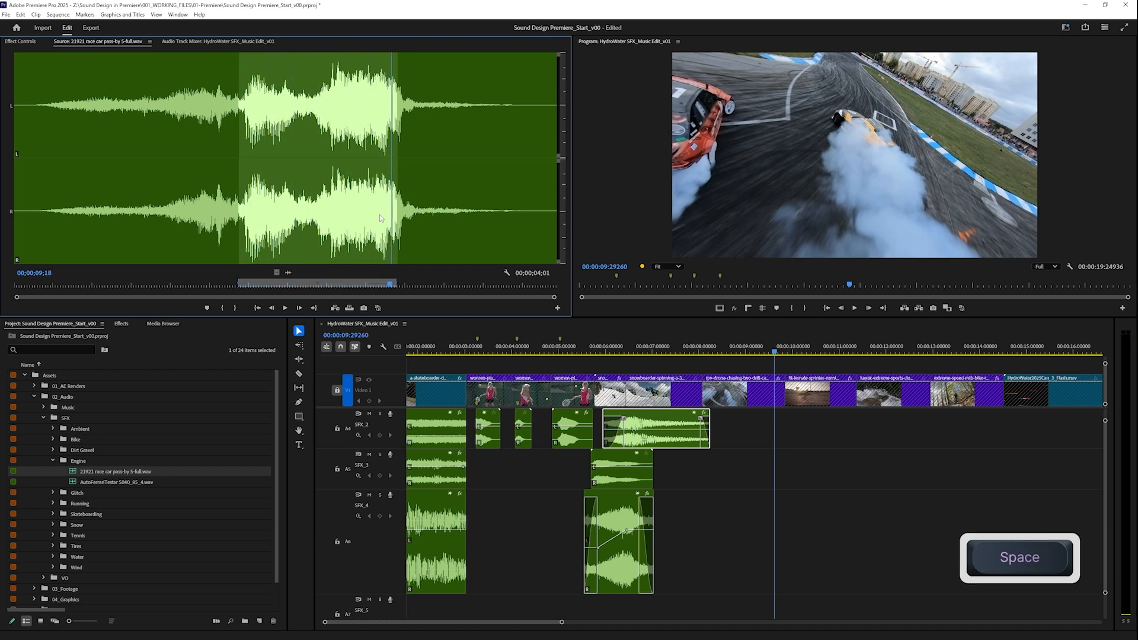
drag(287, 272, 720, 470)
drag(806, 481, 759, 486)
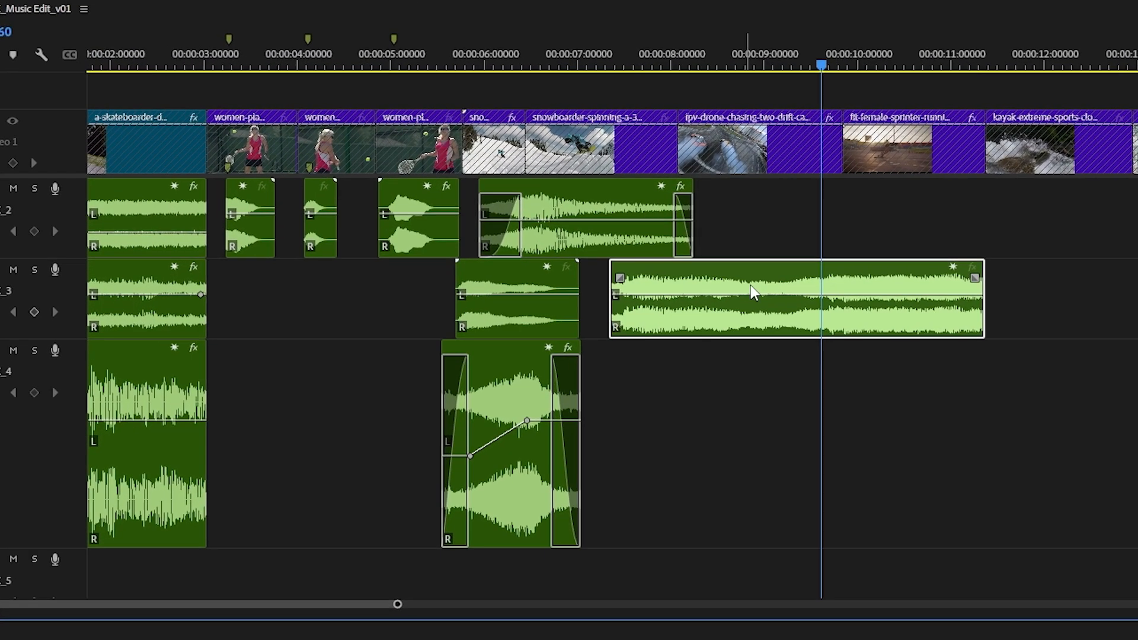
Split the race car sound at about 9 seconds, move its first part to SFX_4 and its second part to the drift shot's start.
drag(772, 54, 765, 53)
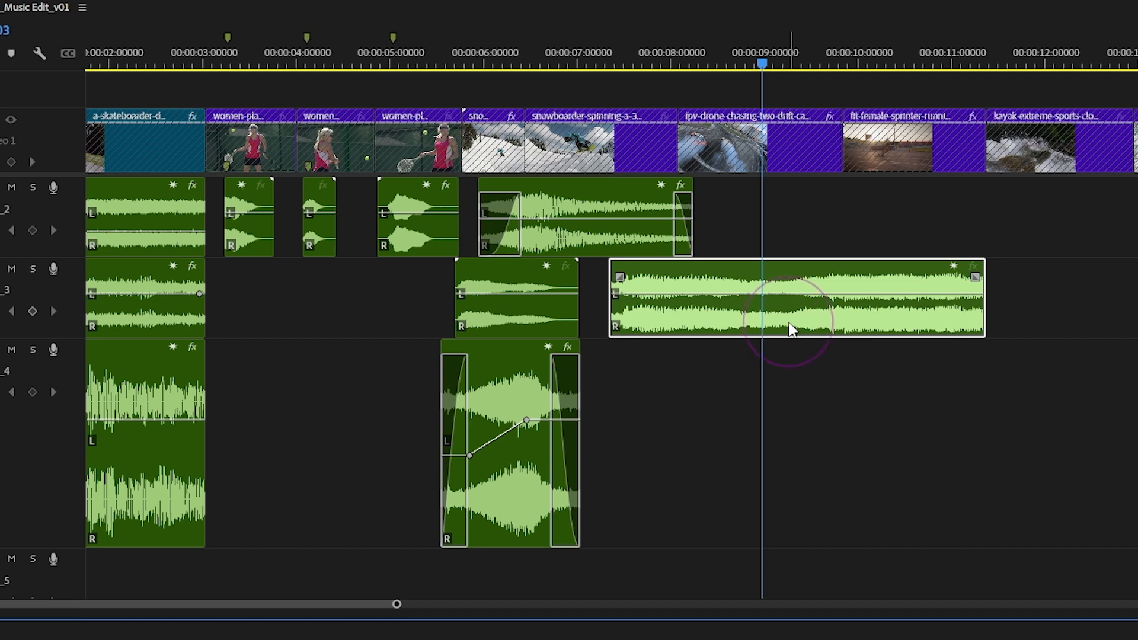
key(ctrl+k)
drag(722, 320, 898, 376)
drag(859, 323, 747, 297)
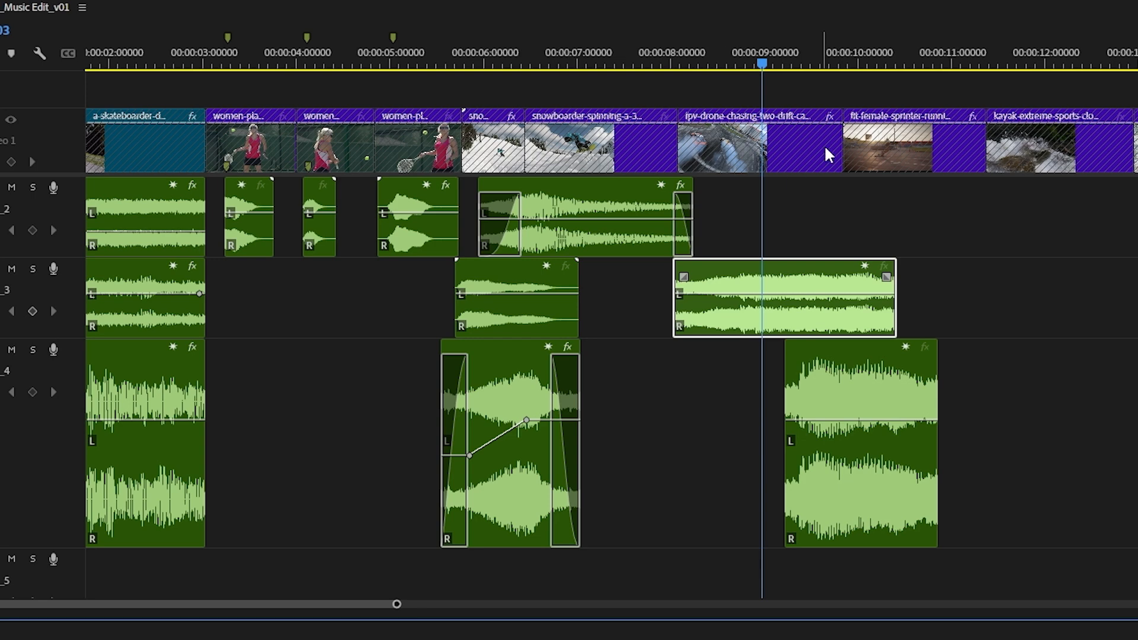
Unlock the Video 1 track and give the drift car shot the Rose label colour.
drag(692, 58, 679, 88)
click(0, 120)
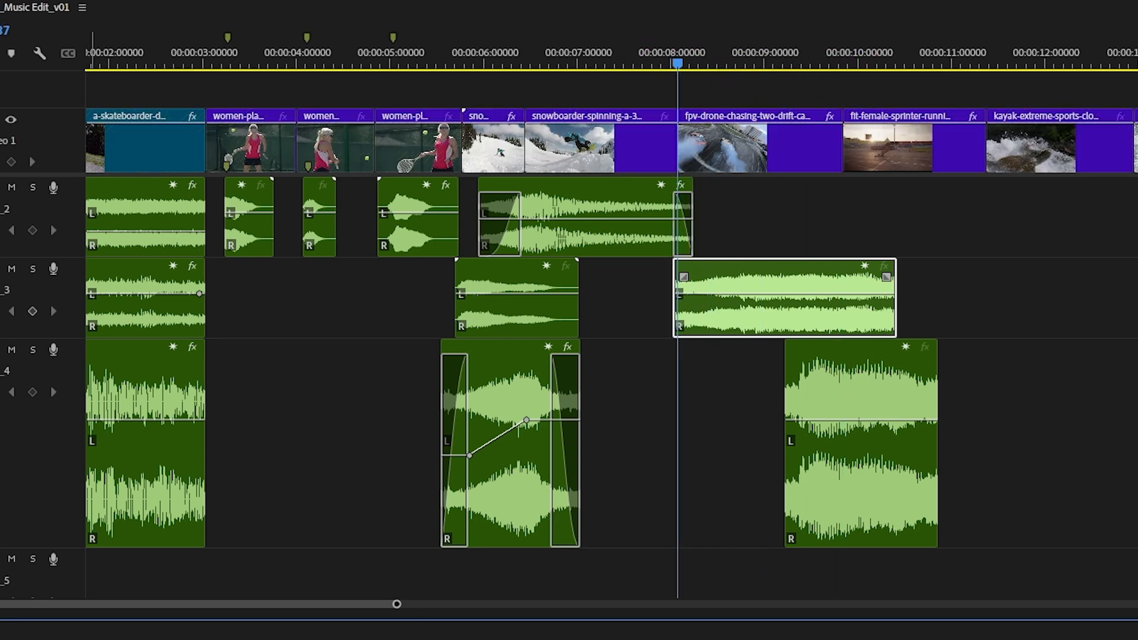
right_click(736, 149)
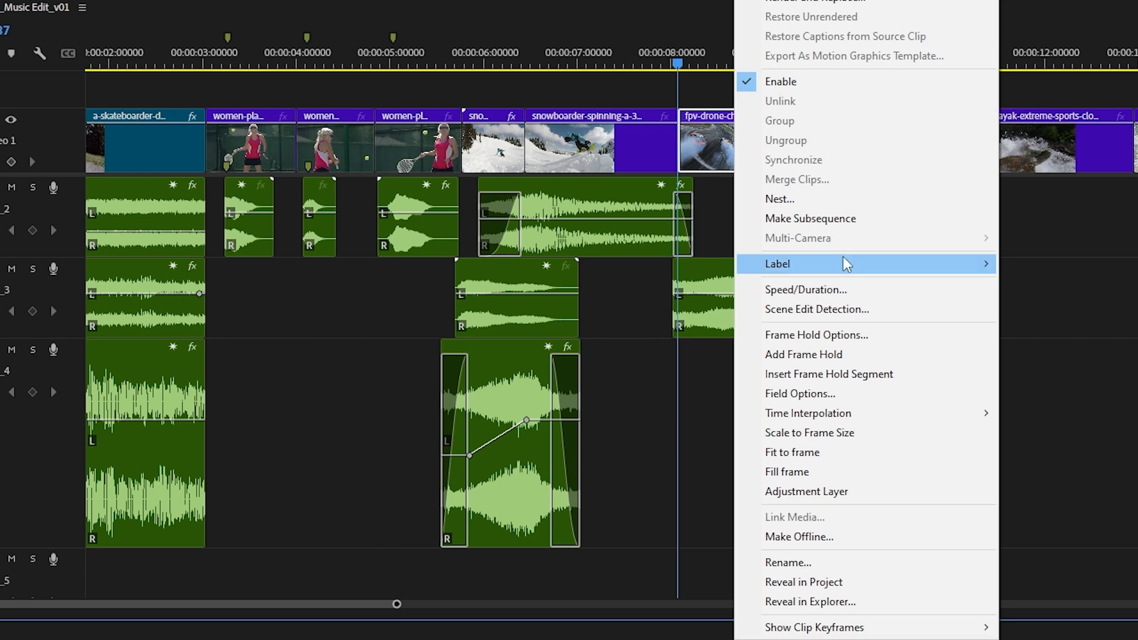
mouse_move(844, 265)
click(1051, 397)
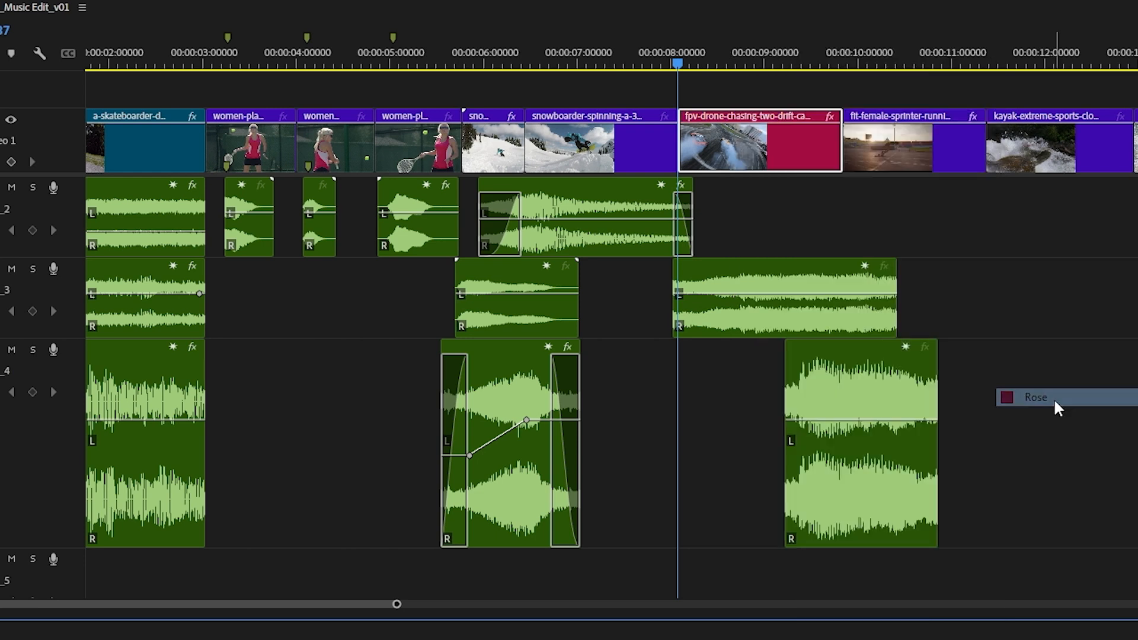
Label the first snowboarder shot, the kayak shot and the closing HydroWater clip Rose, and lock the Video 1 track again.
click(1039, 142)
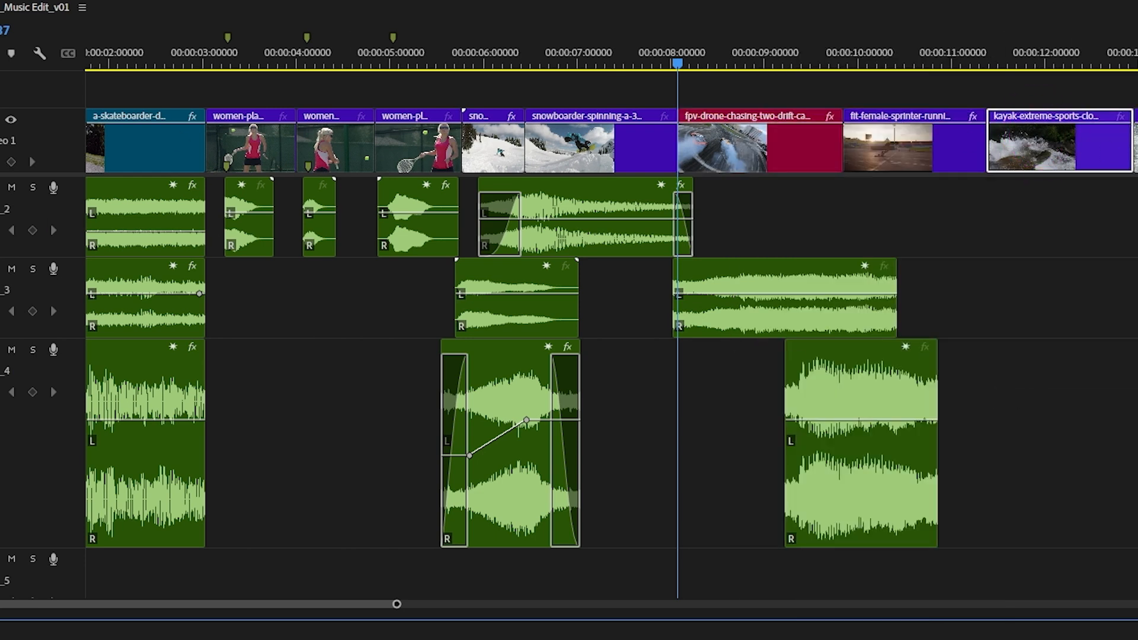
shift+click(512, 153)
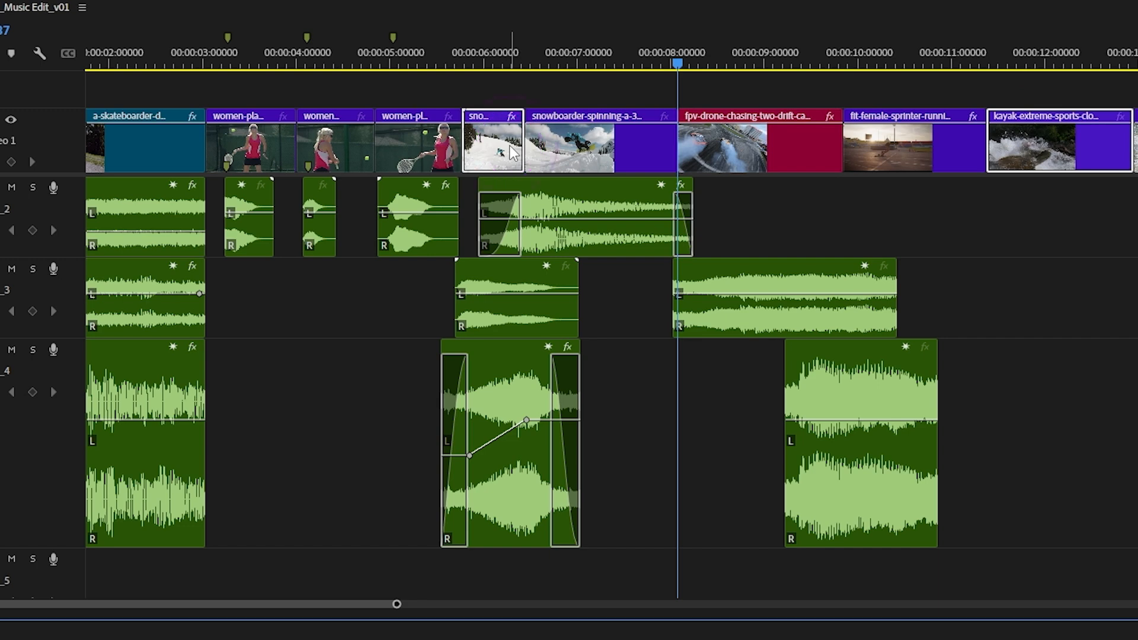
right_click(513, 153)
mouse_move(635, 290)
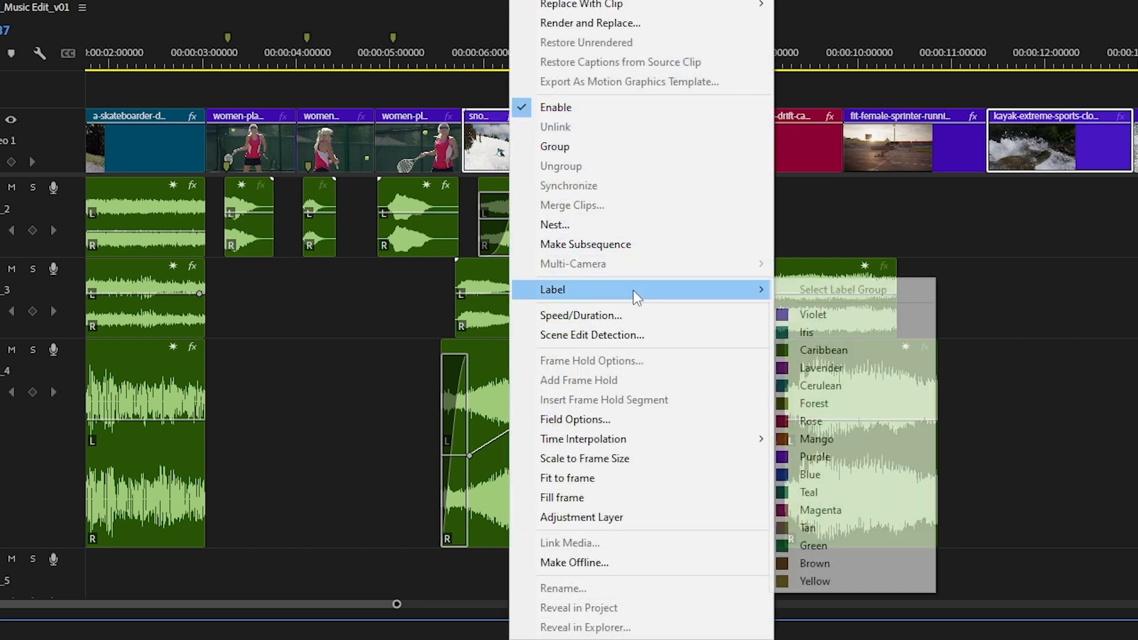
click(869, 422)
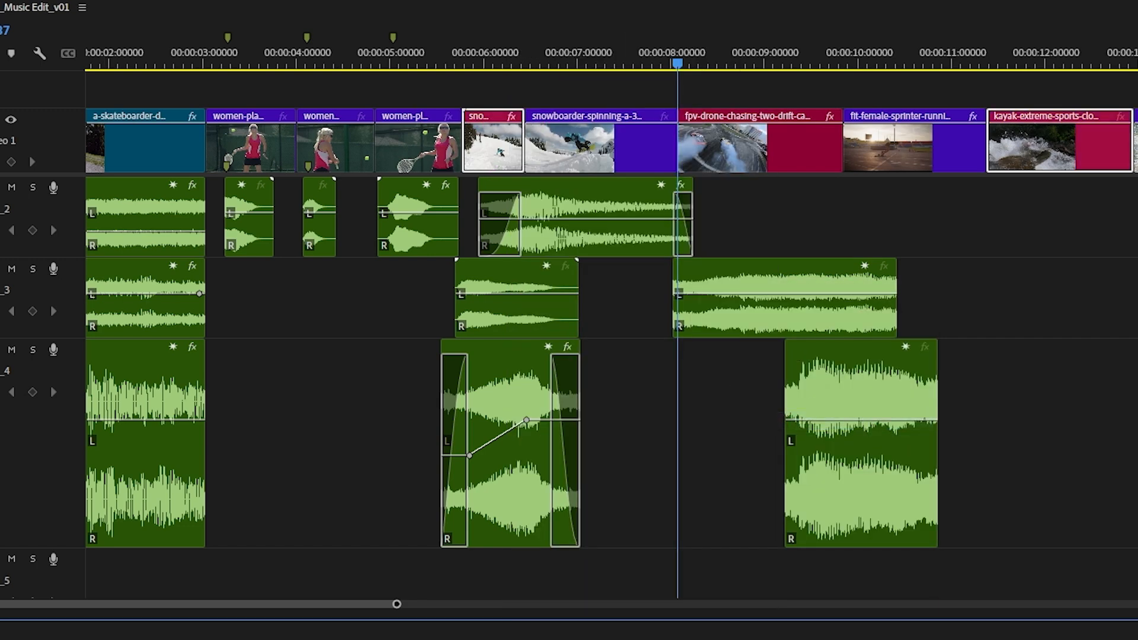
click(0, 120)
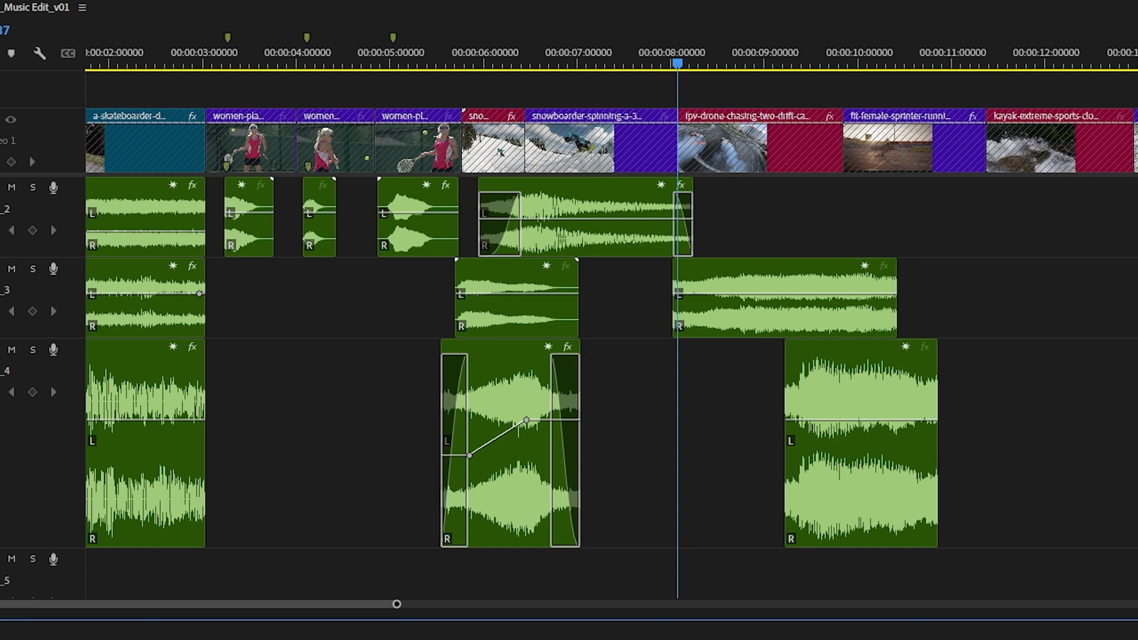
Move the SFX_3 race car sound earlier, trim its start to just before the drift car shot, and play it.
drag(786, 320, 758, 303)
click(652, 59)
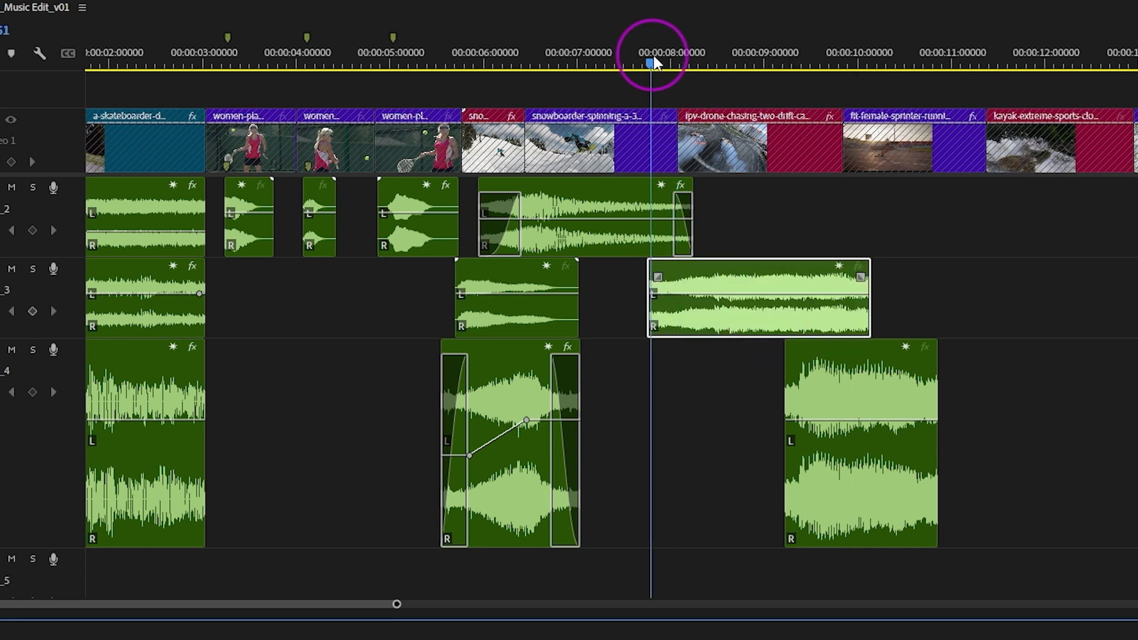
drag(653, 303, 669, 306)
key(space)
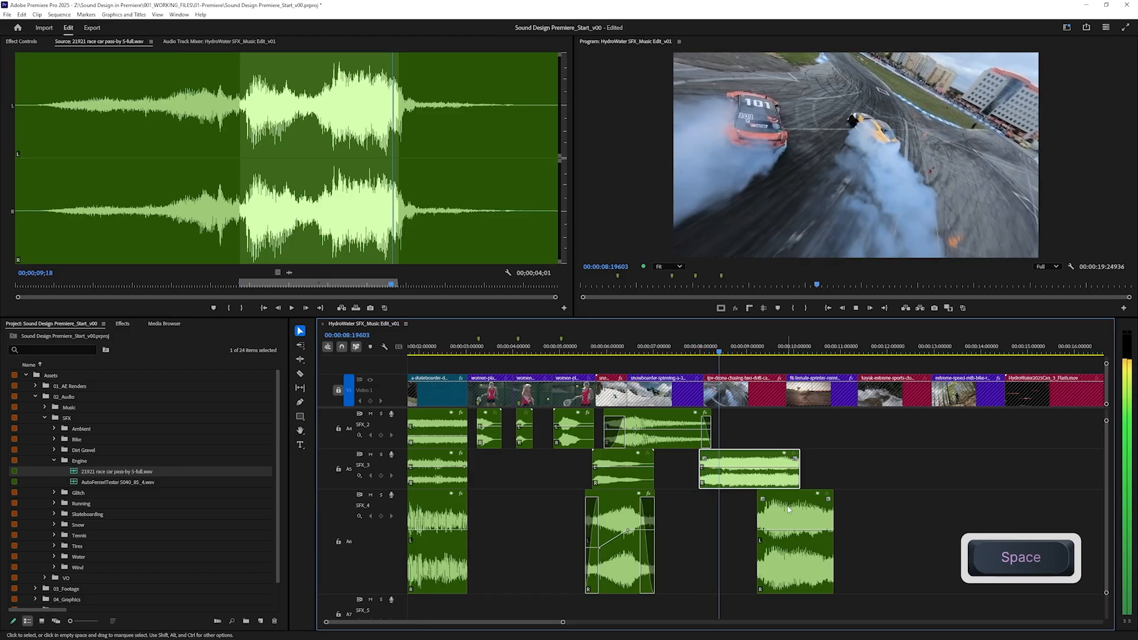
Trim the SFX_3 race car sound's end to just past the drift car shot and place the SFX_4 race car clip beneath it.
drag(788, 510, 850, 511)
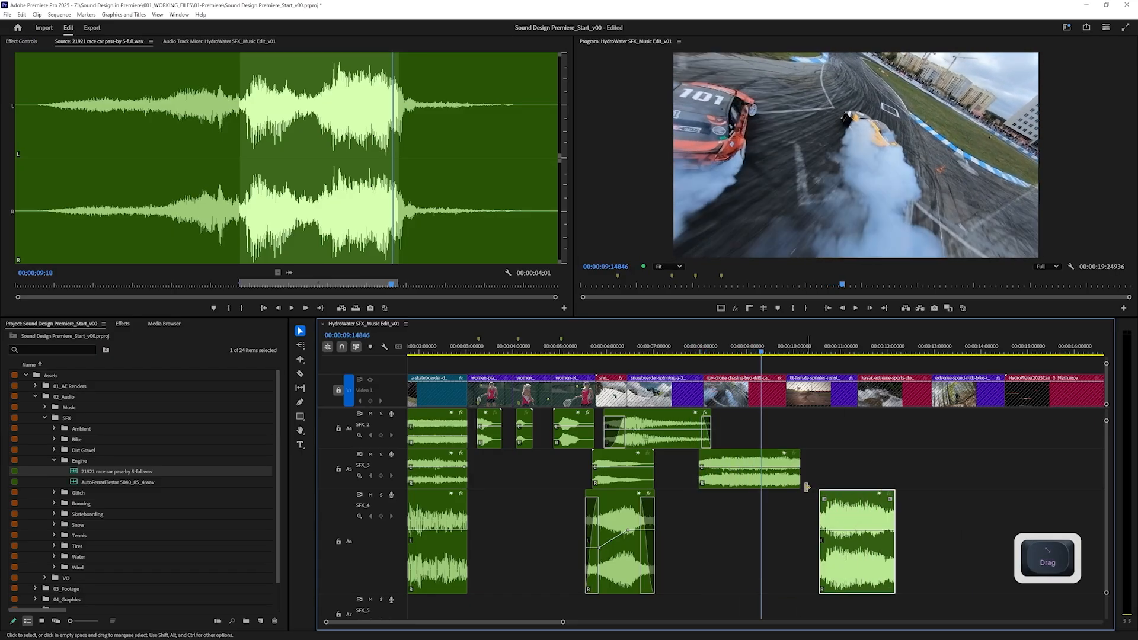
drag(799, 478, 789, 477)
click(697, 351)
key(space)
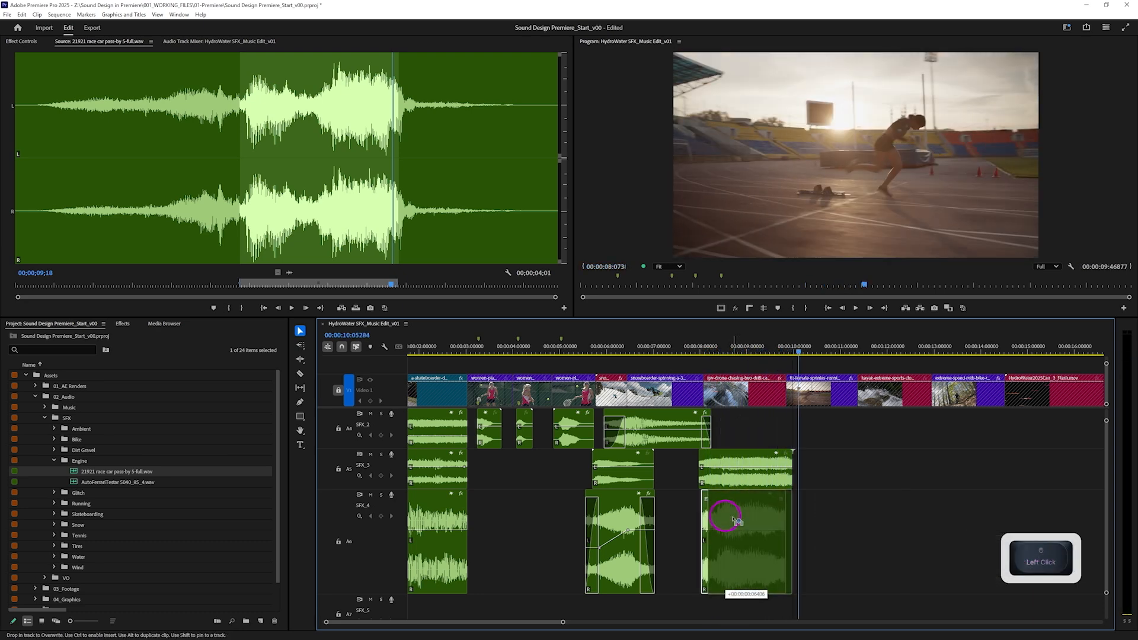
drag(733, 518, 732, 522)
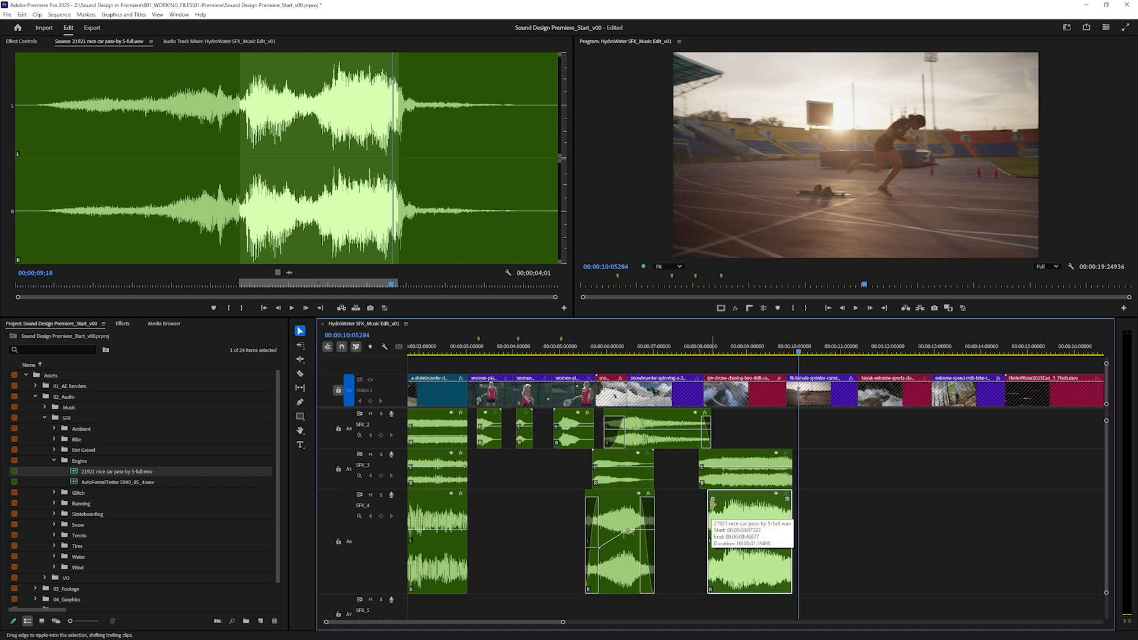
Extend the SFX_4 race car clip's start to line up with the SFX_3 race car clip, and play the drift car shot.
drag(712, 503, 701, 504)
click(701, 364)
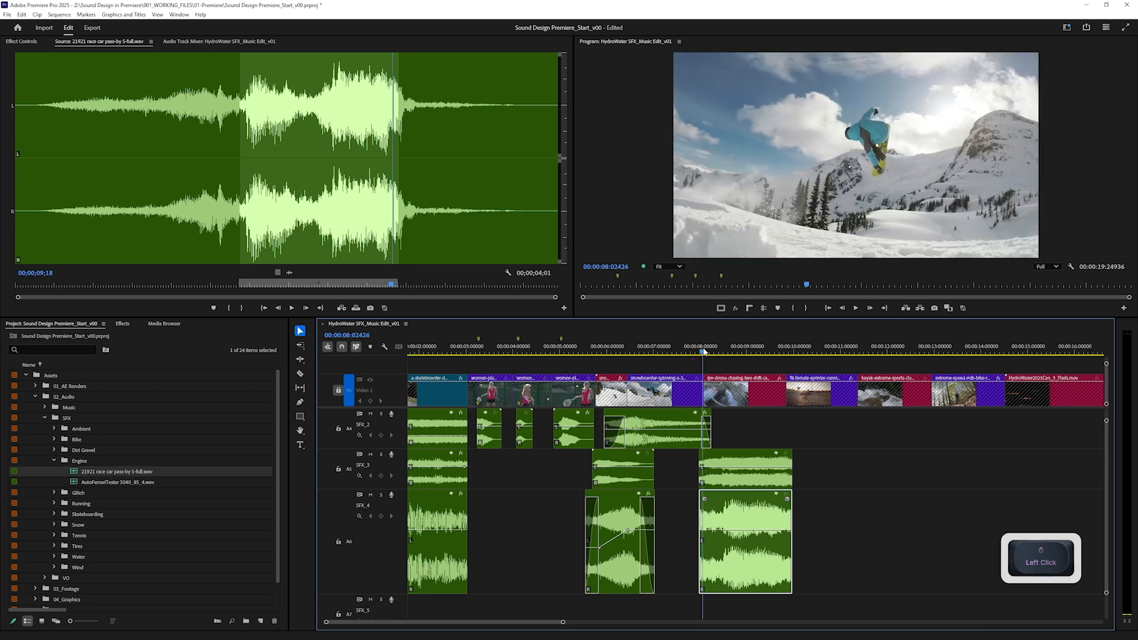
key(space)
key(space)
Set the pan balance to 100 on the SFX_4 race car clip and -100 on the SFX_3 race car clip, and play them.
click(736, 467)
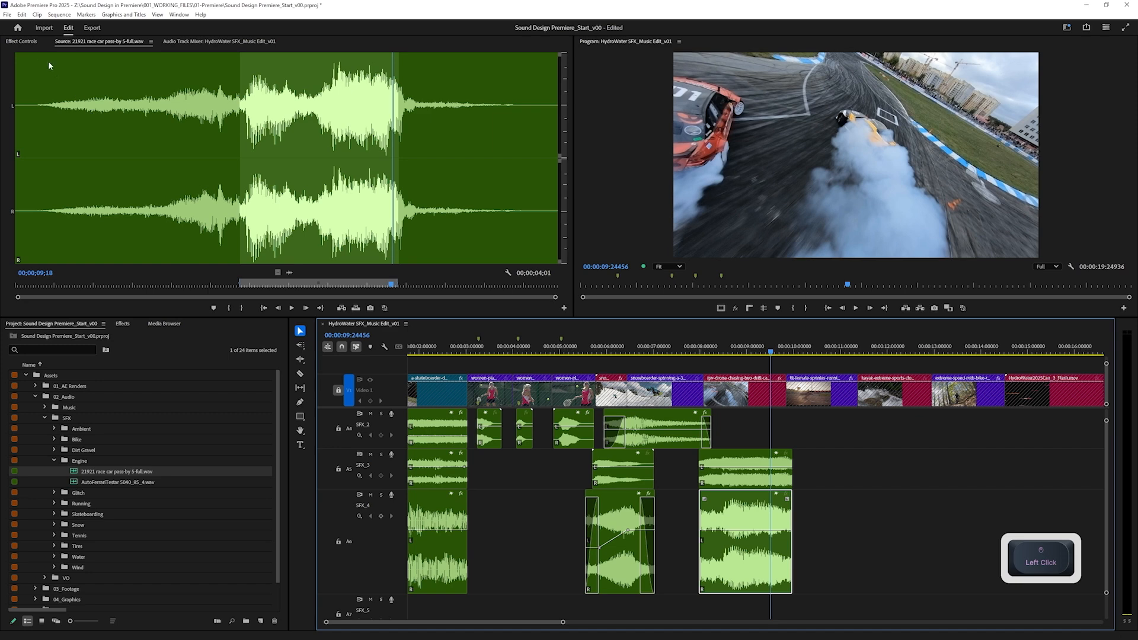
click(26, 41)
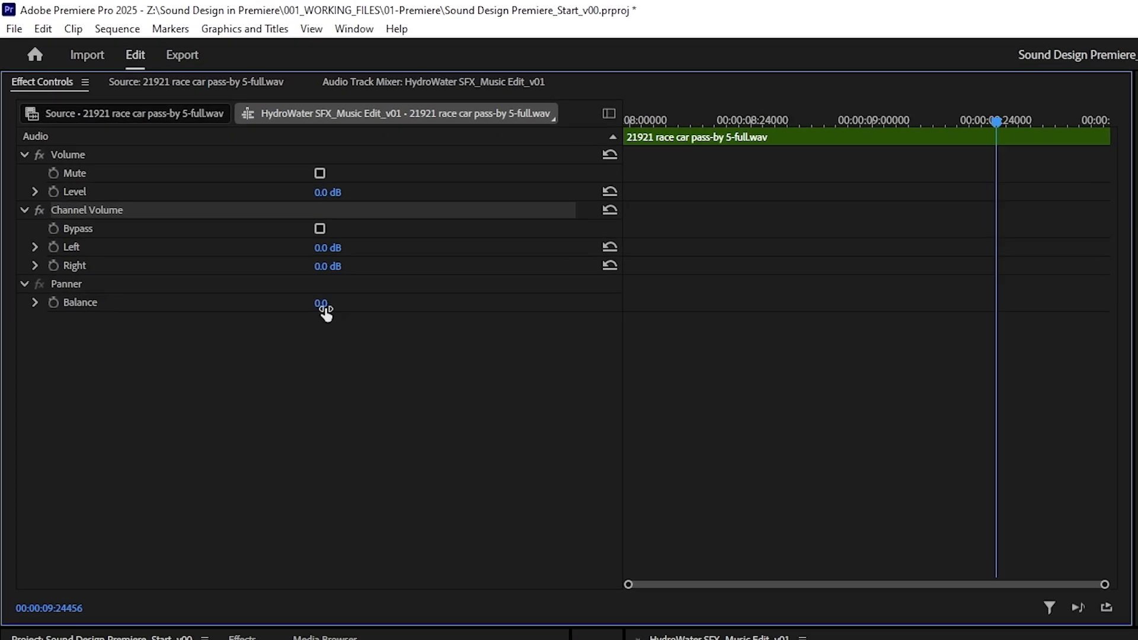
drag(162, 155, 172, 155)
drag(345, 309, 483, 320)
click(749, 479)
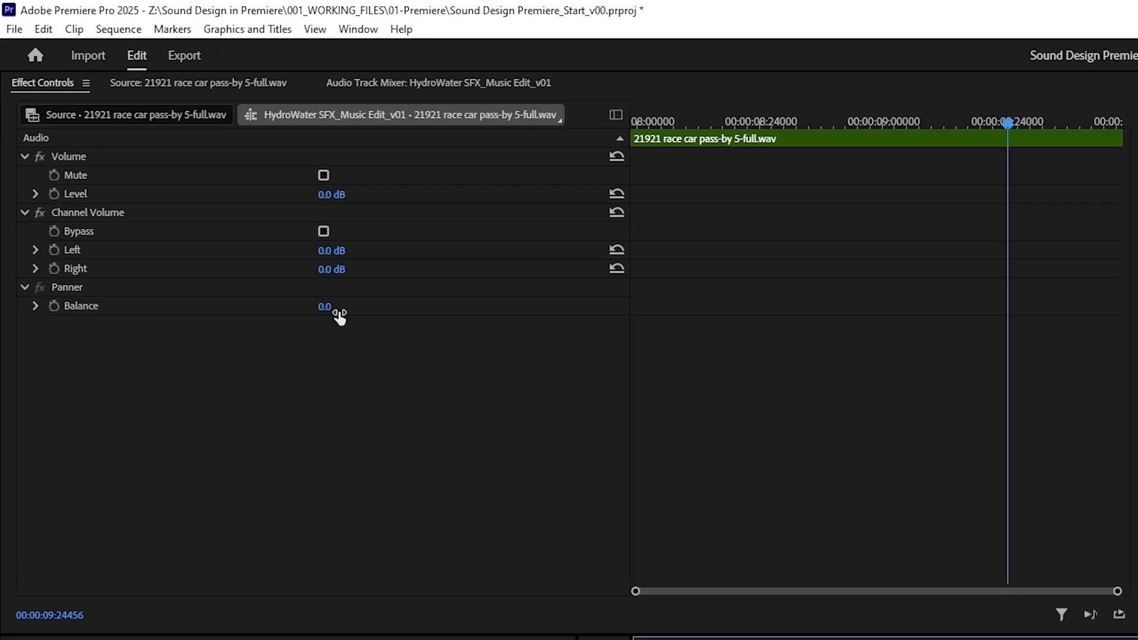
drag(169, 155, 62, 163)
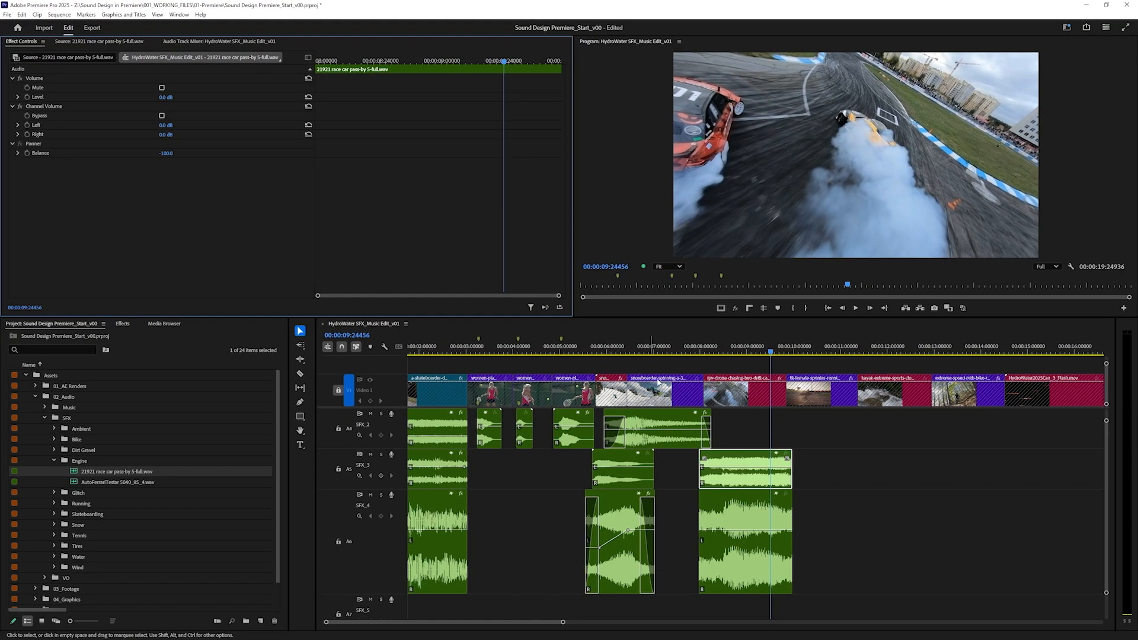
click(694, 351)
key(space)
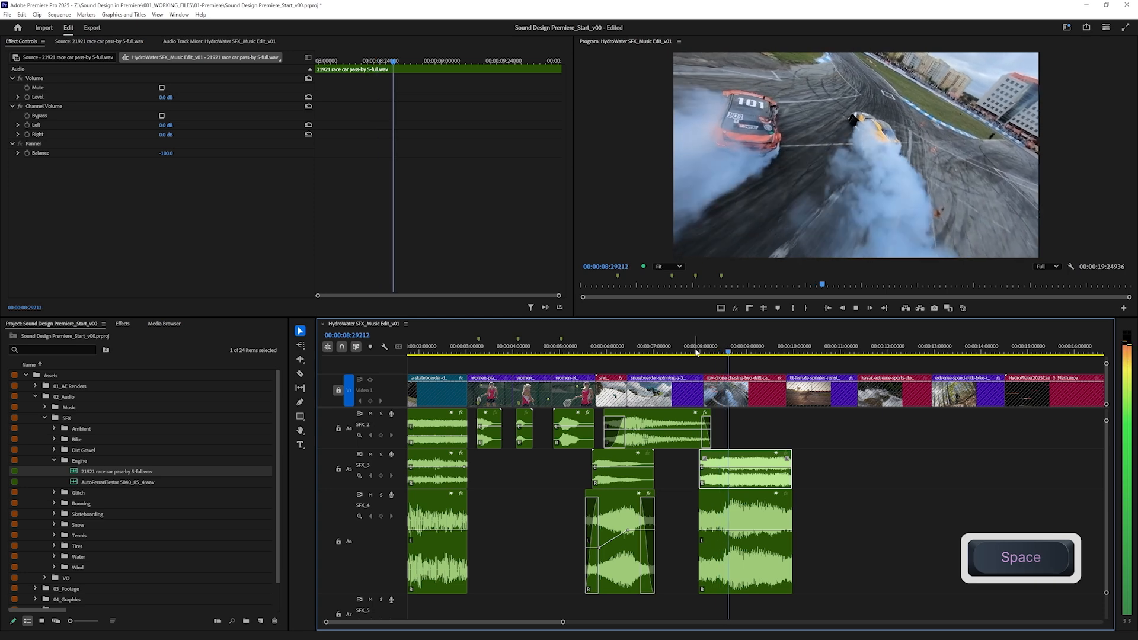
key(space)
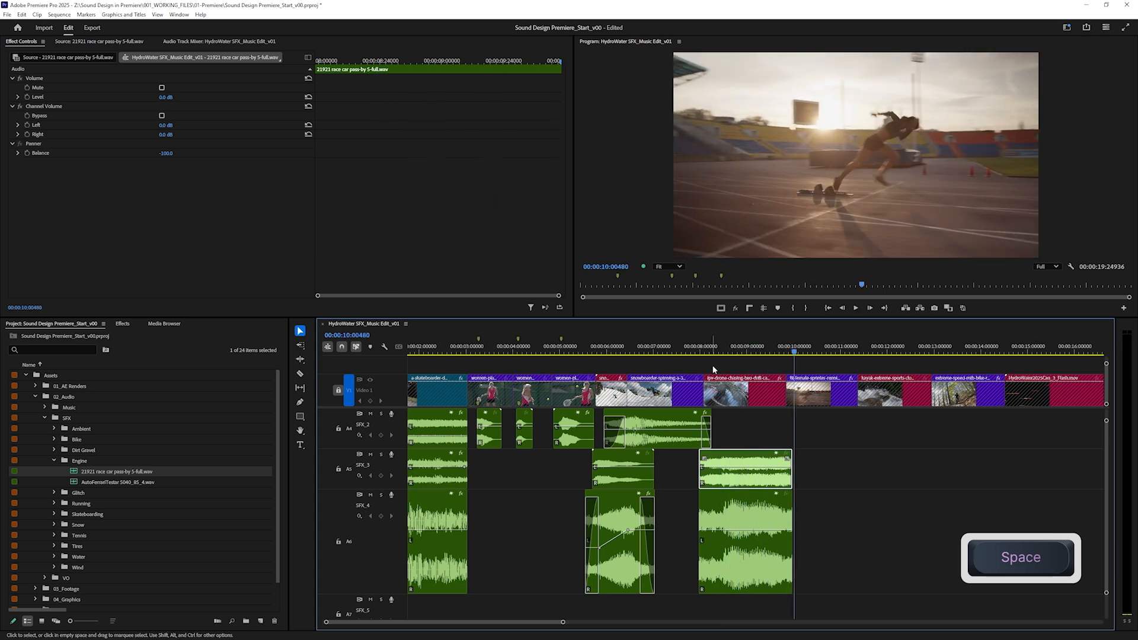
Revise the SFX_4 race car clip's pan balance, set the SFX_3 race car clip's balance to -50, and play the drift car shot.
click(695, 348)
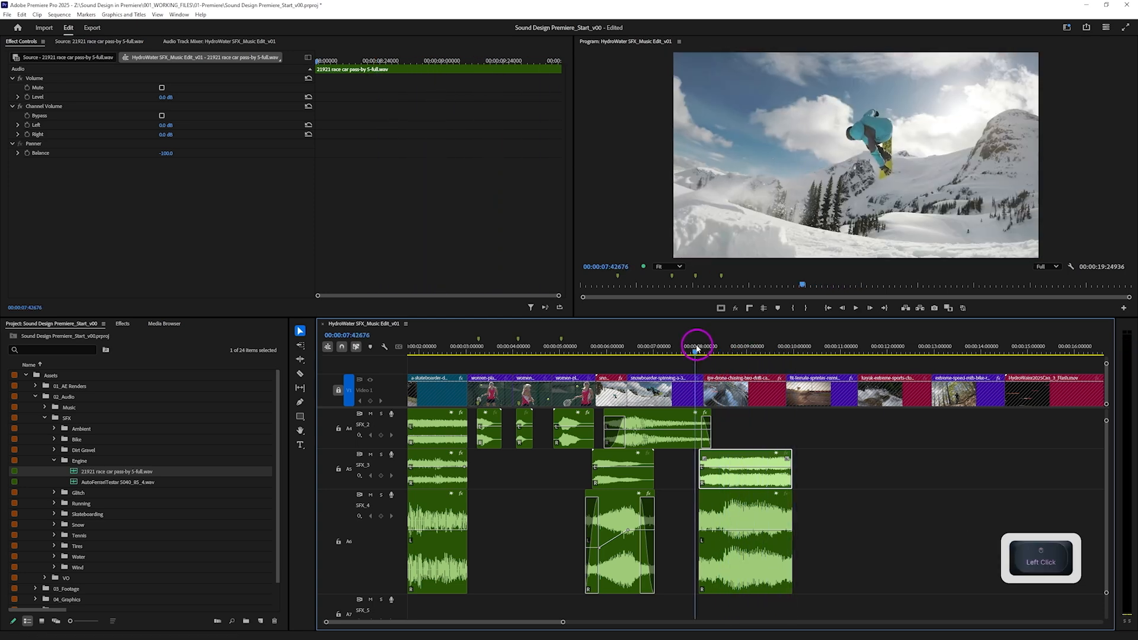
click(751, 516)
key(y)
key(v)
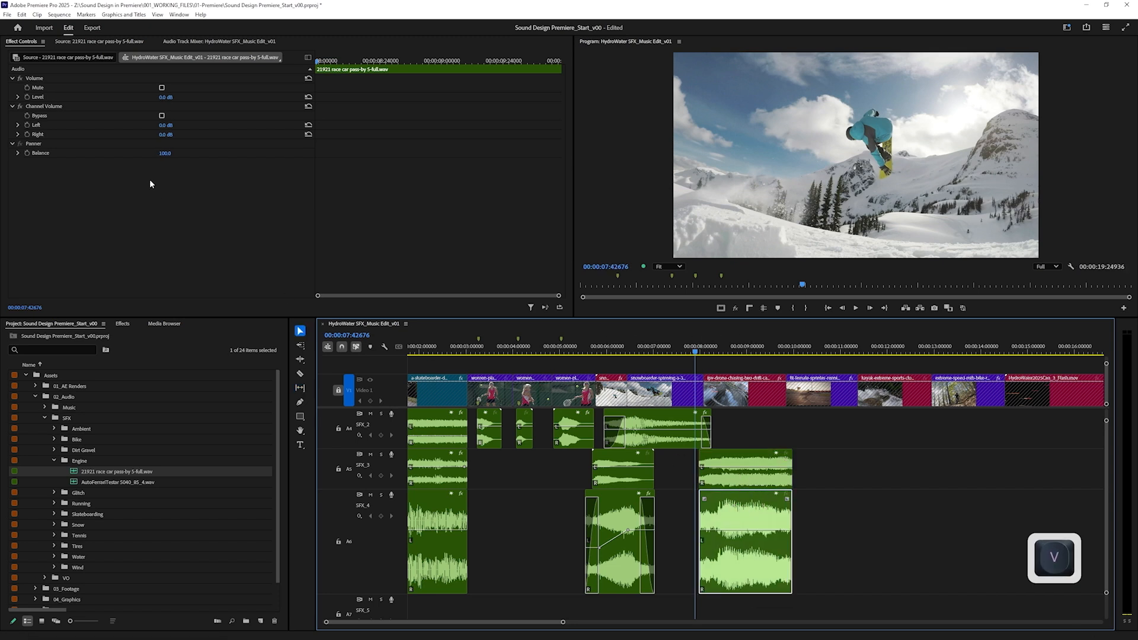
click(166, 154)
text(-100)
key(Return)
click(737, 481)
click(185, 157)
click(166, 153)
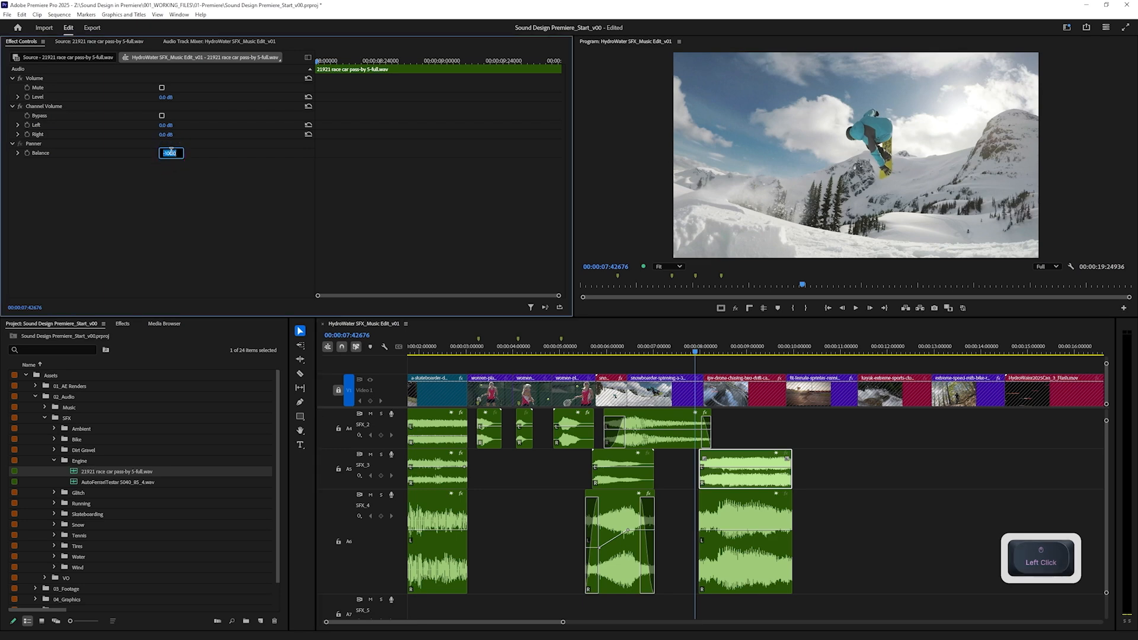
text(-50)
key(Return)
key(space)
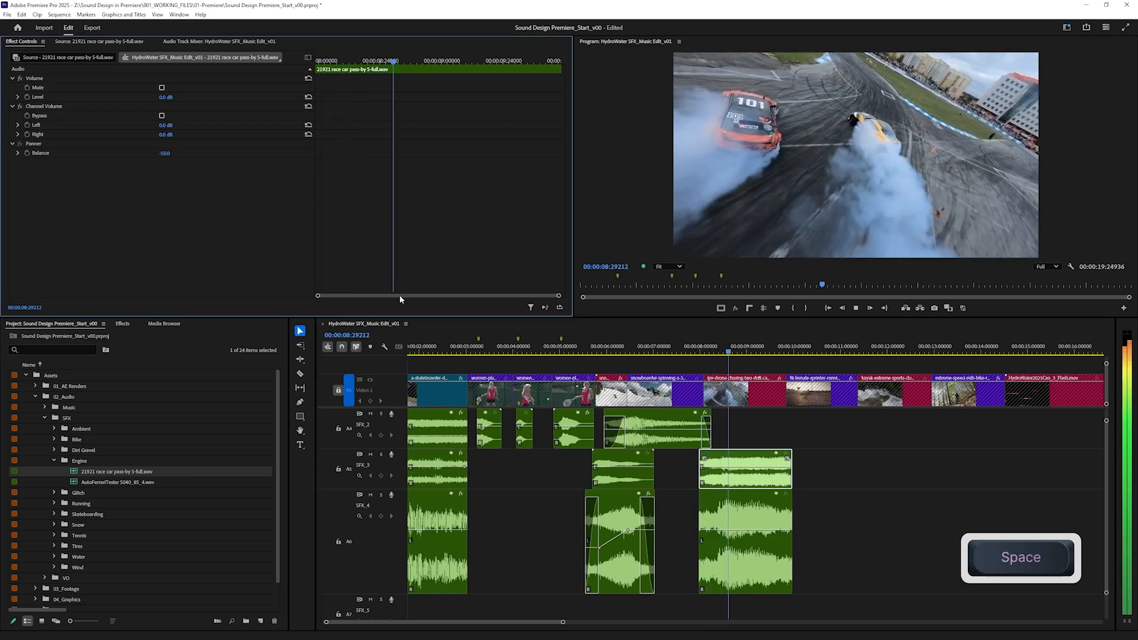
key(space)
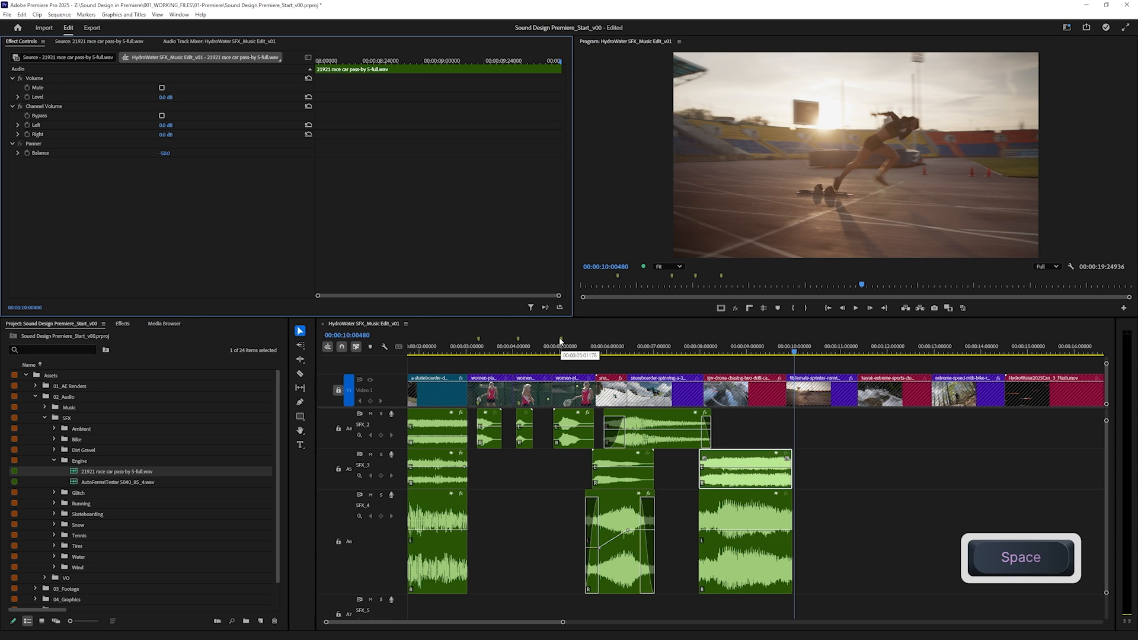
Preview the marked second half of AutoFerrariTestar 5040_85_4.wav and place its audio on SFX_5 beneath the drift car shot.
click(72, 483)
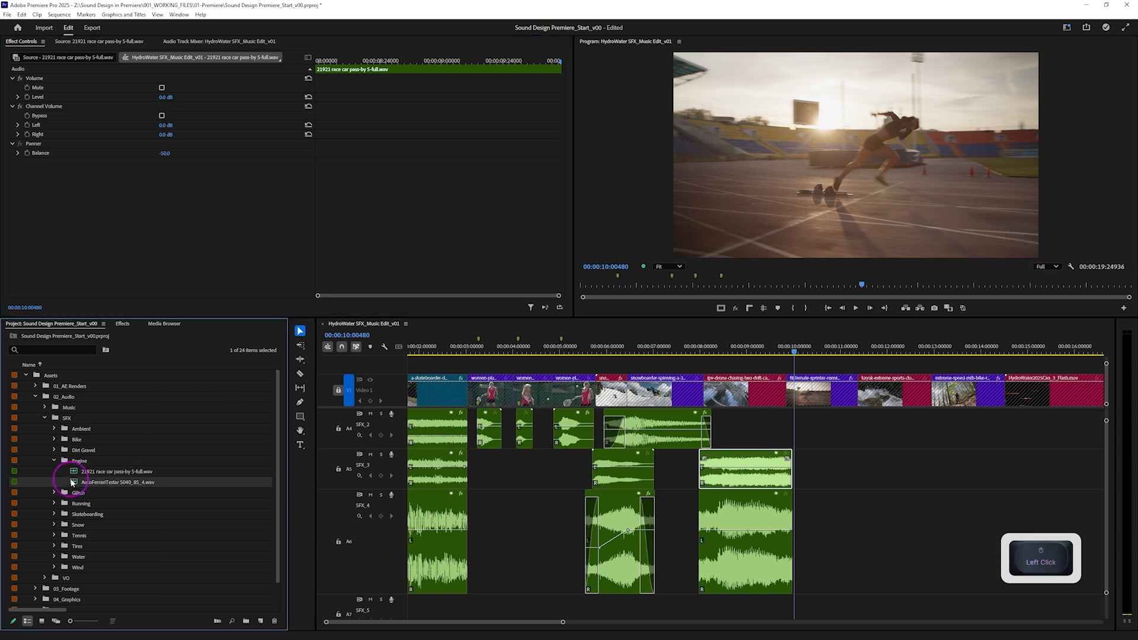
drag(72, 482, 303, 221)
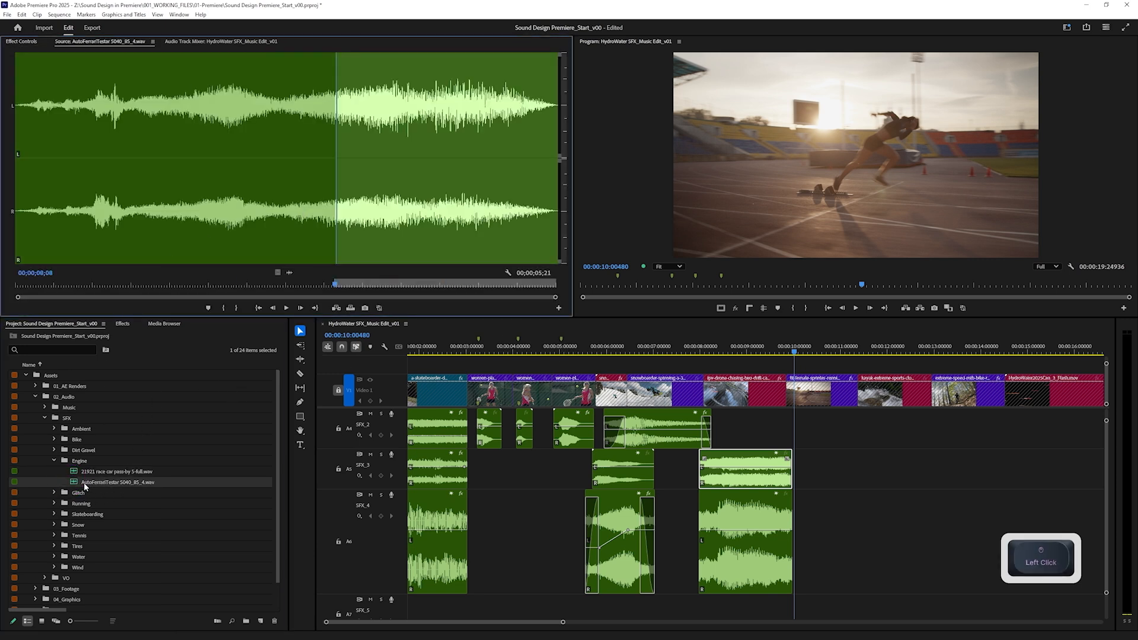
click(315, 222)
key(space)
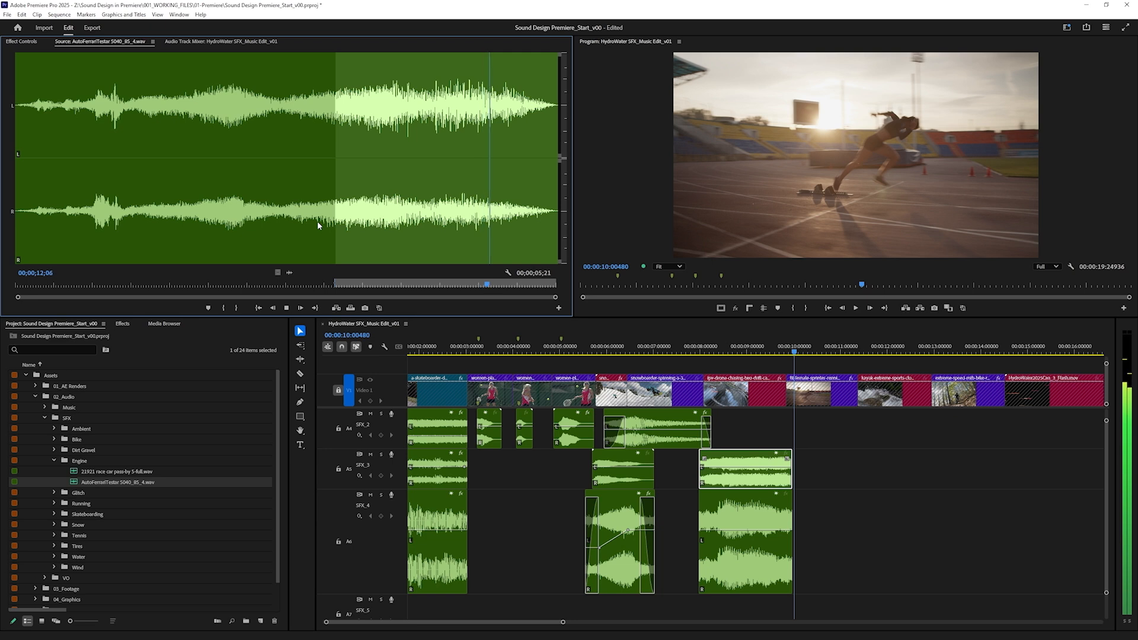
key(space)
drag(290, 272, 700, 610)
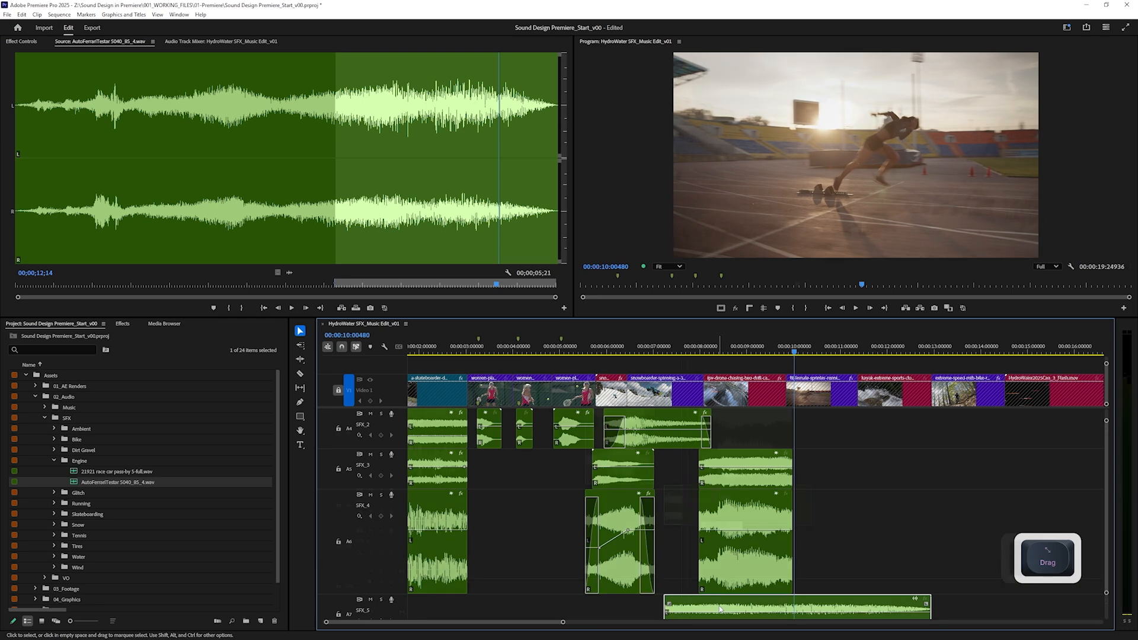
Trim the SFX_5 Ferrari clip's start to just before the drift car shot and play it.
key(space)
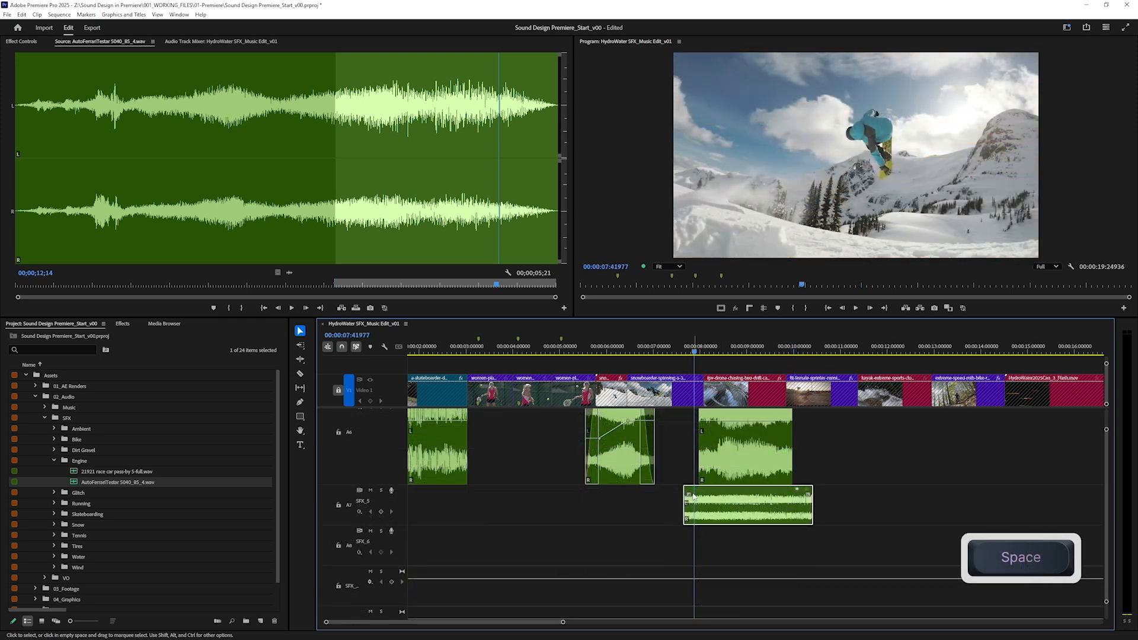
drag(686, 496, 696, 490)
key(space)
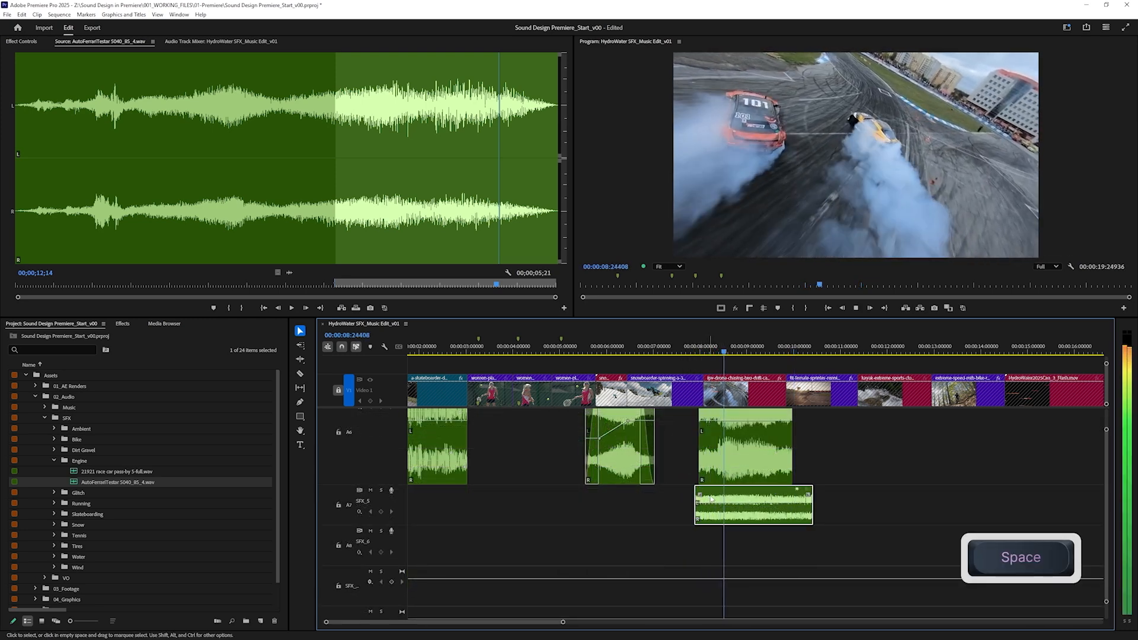
alt+scroll(711, 499, up, 3)
key(space)
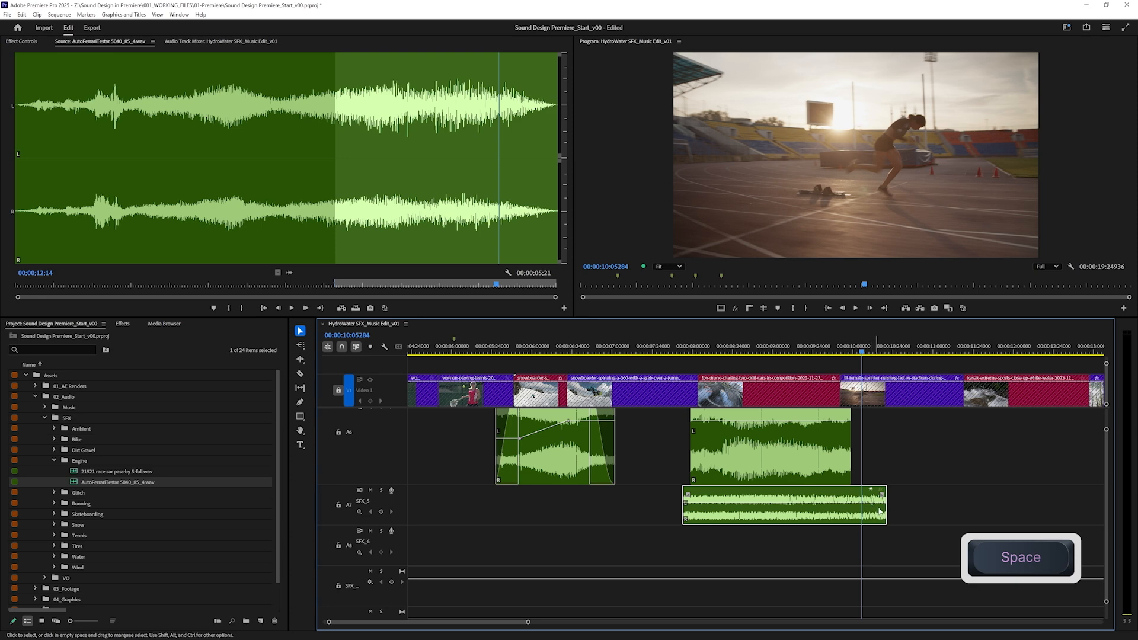
Add a short fade-in and a longer fade-out to the SFX_5 Ferrari clip, and play the cut into the sprinter shot.
ctrl+click(883, 511)
mouse_move(883, 511)
mouse_down()
mouse_move(847, 511)
mouse_move(883, 511)
mouse_up()
mouse_move(927, 566)
mouse_down()
mouse_move(916, 578)
mouse_move(922, 564)
mouse_up()
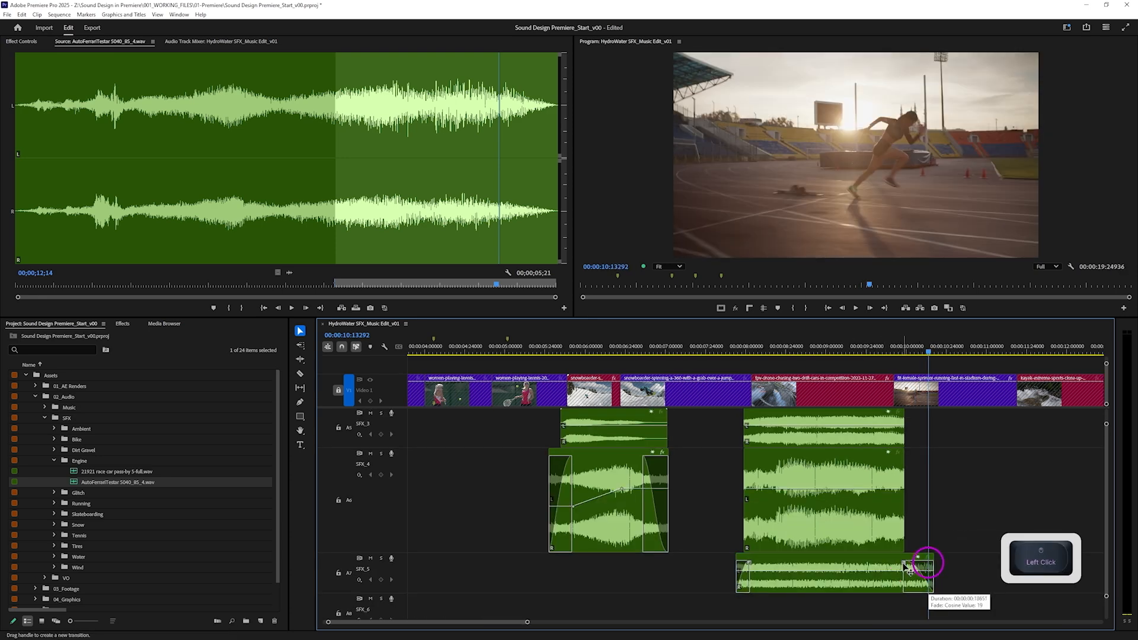
click(861, 350)
key(space)
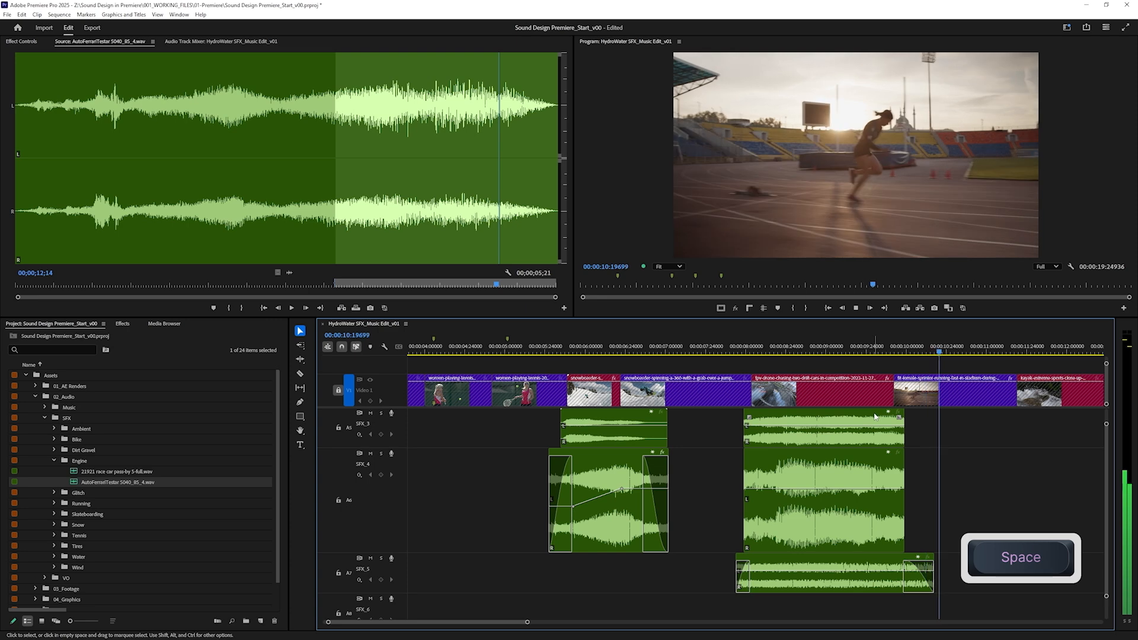
key(space)
Extend the SFX_5 Ferrari clip's end further under the sprinter shot, lengthen its fade-out, and play the cut.
drag(934, 564, 908, 581)
click(863, 353)
key(space)
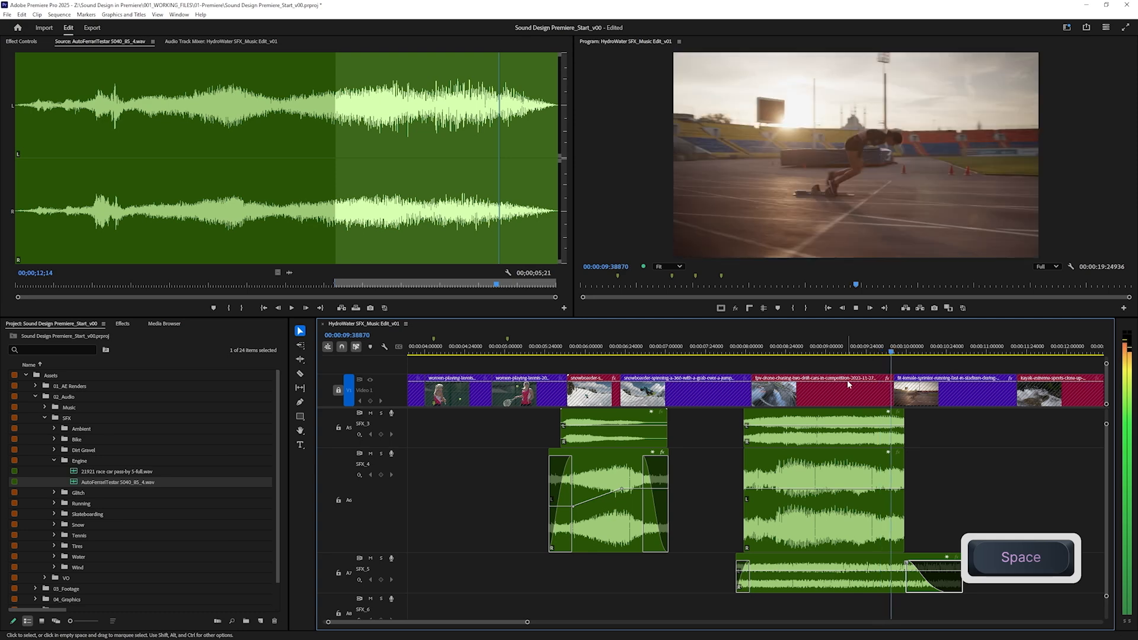
key(space)
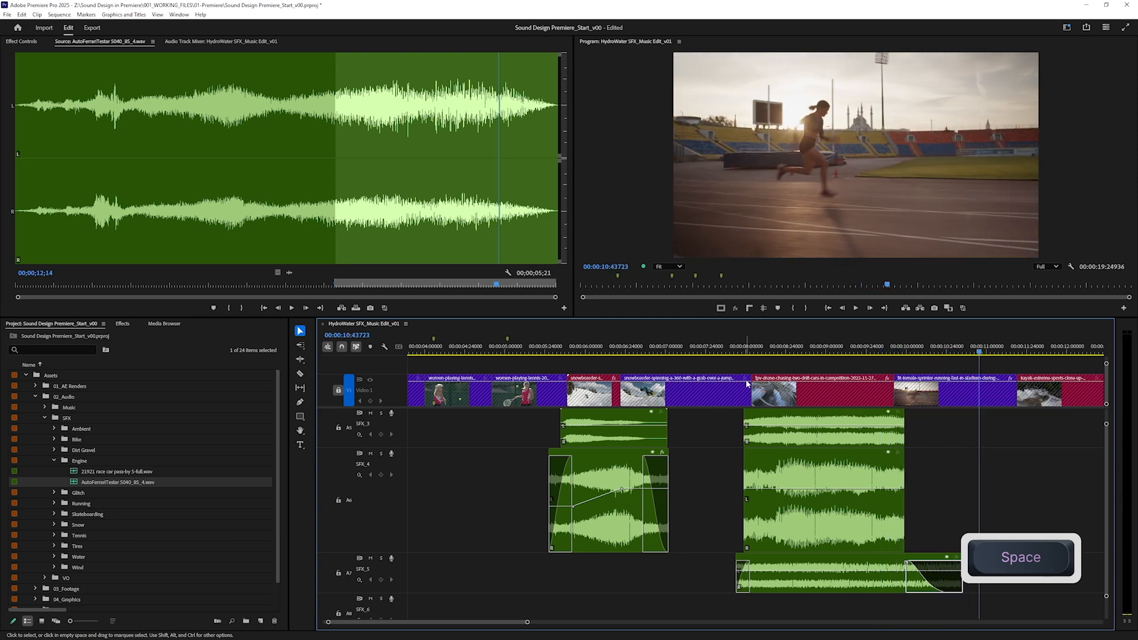
Preview AutoSkid 6102_34_2.wav from the Tires bin and place its audio on SFX_4 after the race car clip.
click(53, 461)
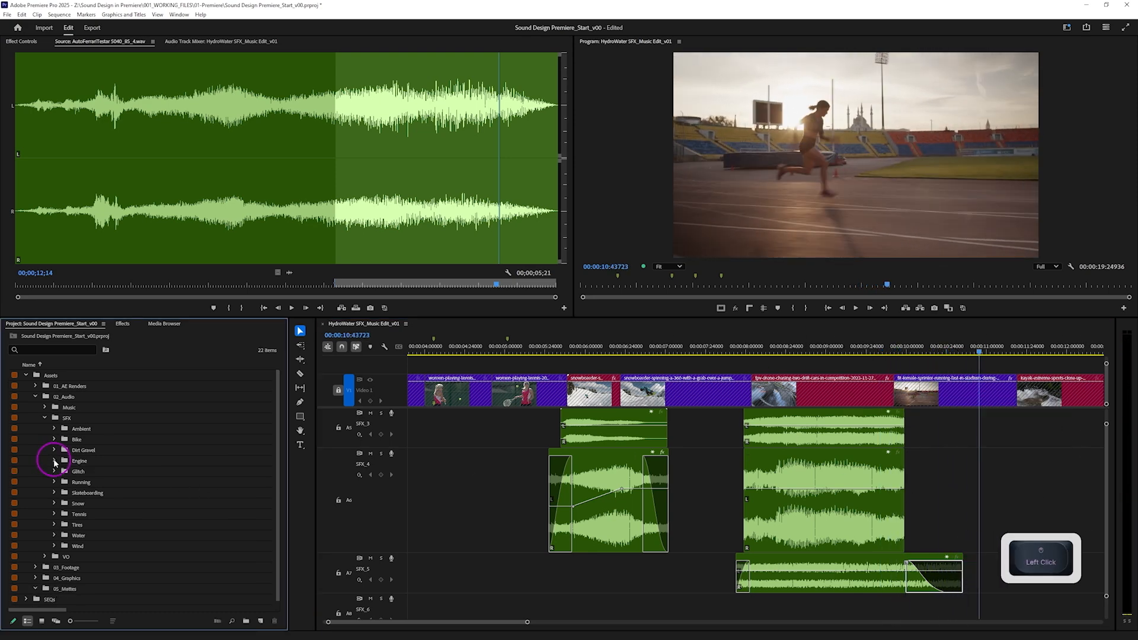
click(54, 525)
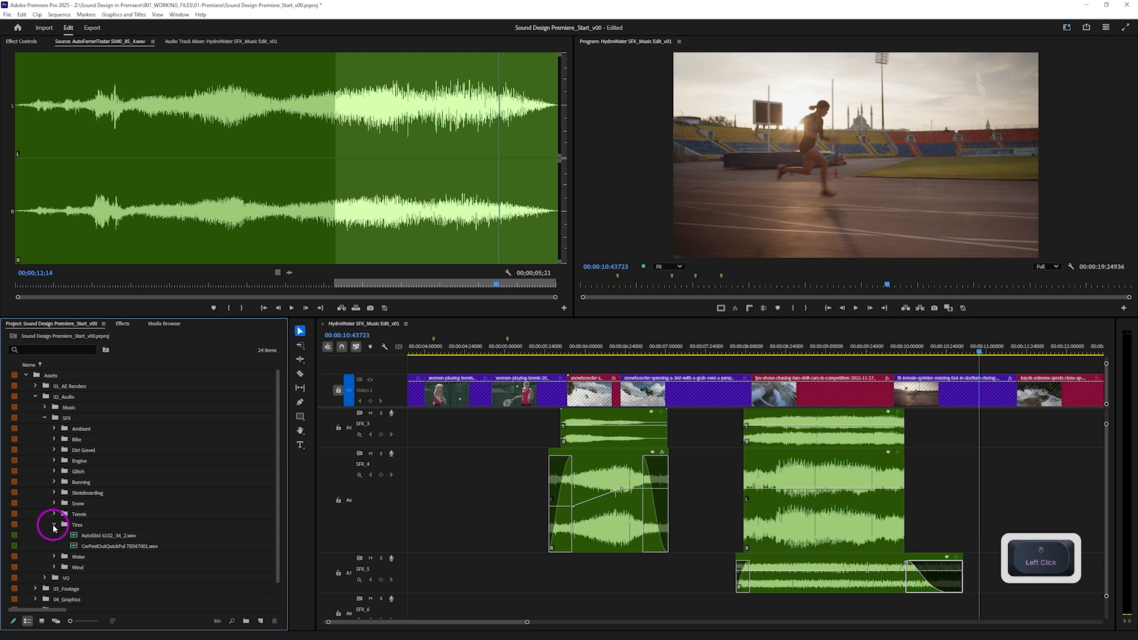
double_click(74, 536)
drag(257, 261, 47, 206)
key(space)
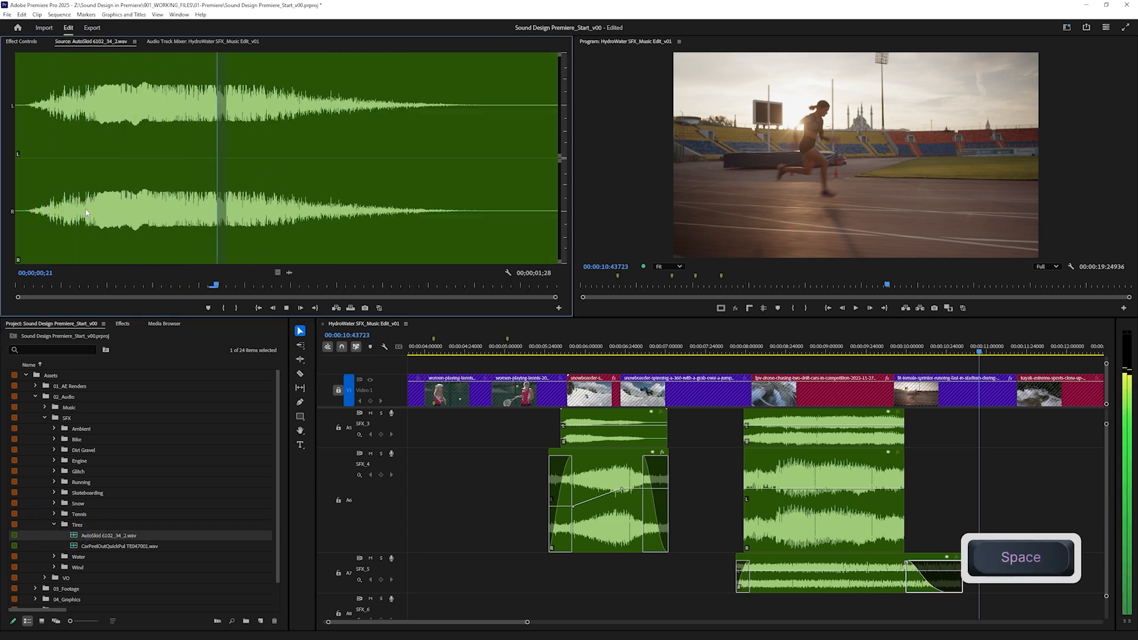
drag(288, 273, 925, 463)
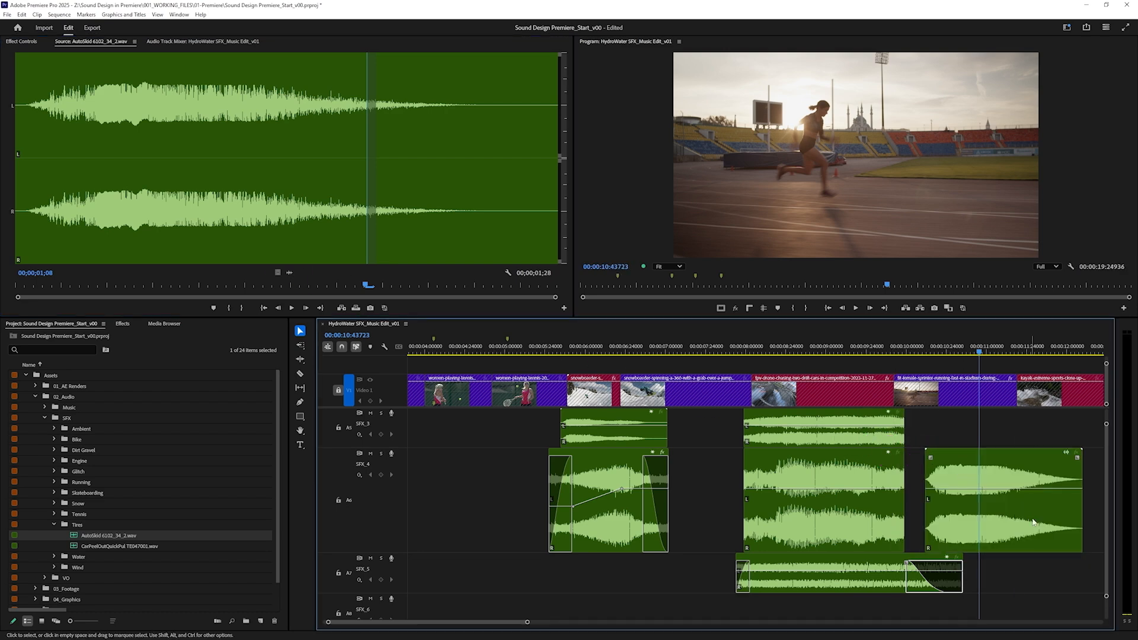
Move the snowboarding whoosh clip from SFX_2 up to SFX_1.
drag(1107, 523, 1106, 513)
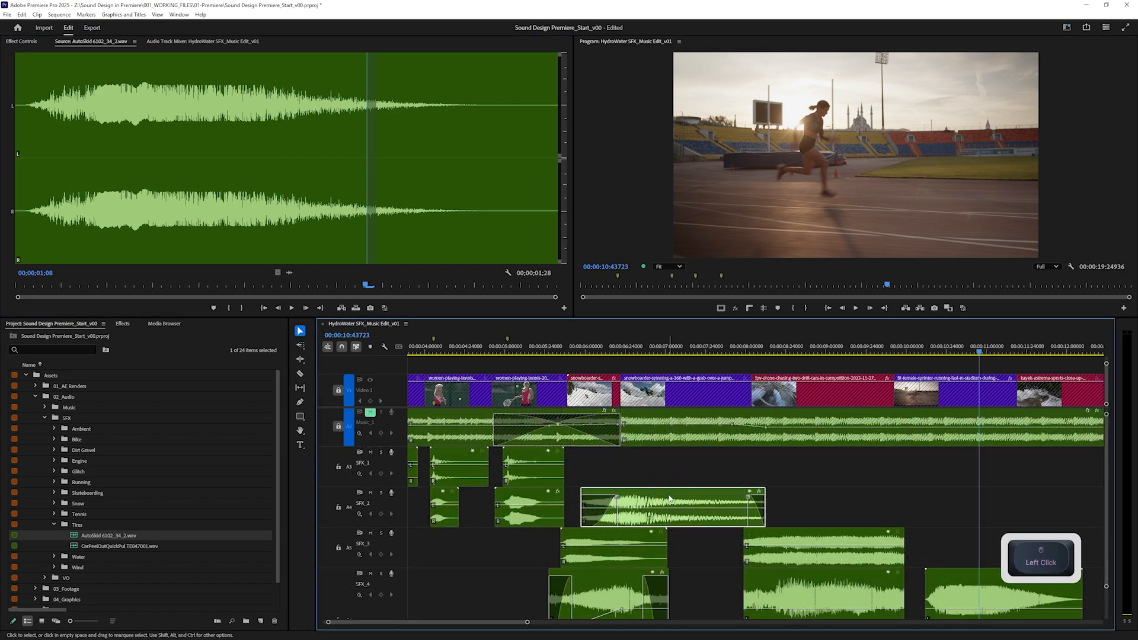
scroll(733, 511, down, 3)
scroll(733, 511, down, 3)
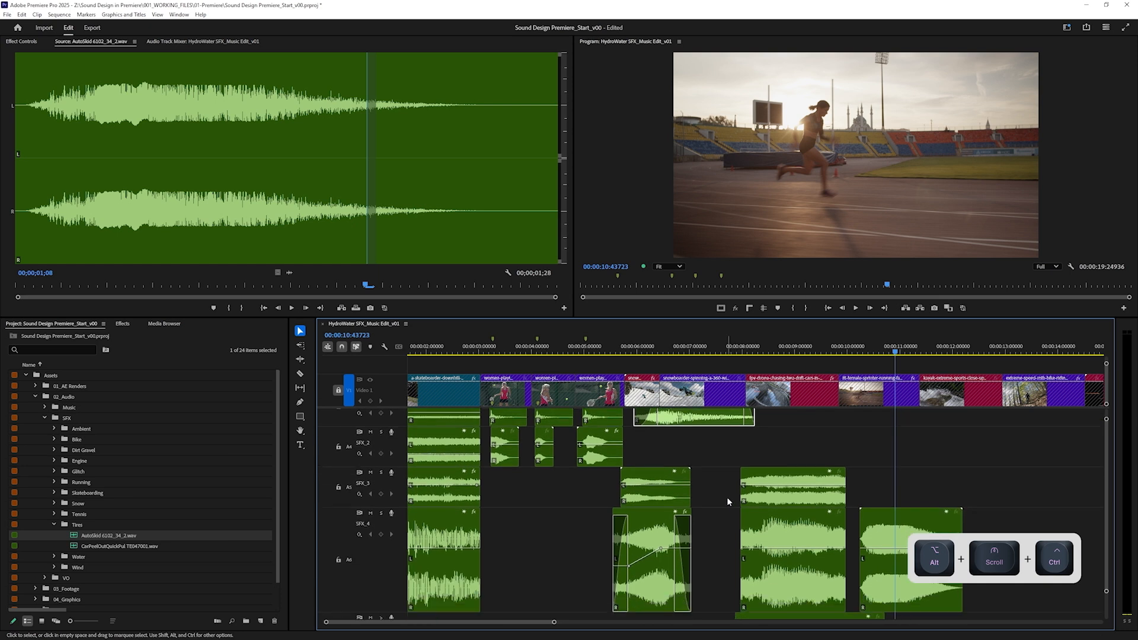
scroll(727, 495, down, 1)
Move the three engine clips under the drift car shot up one track and place the AutoSkid clip beneath them on SFX_5.
drag(729, 436, 729, 438)
drag(729, 438, 793, 561)
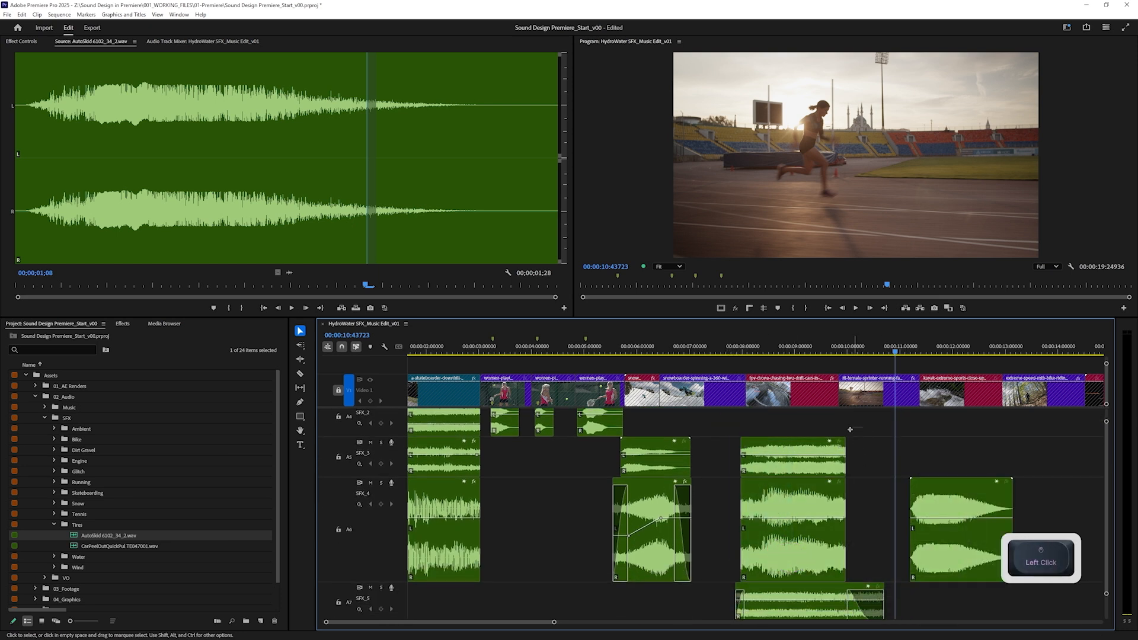
drag(735, 422, 771, 601)
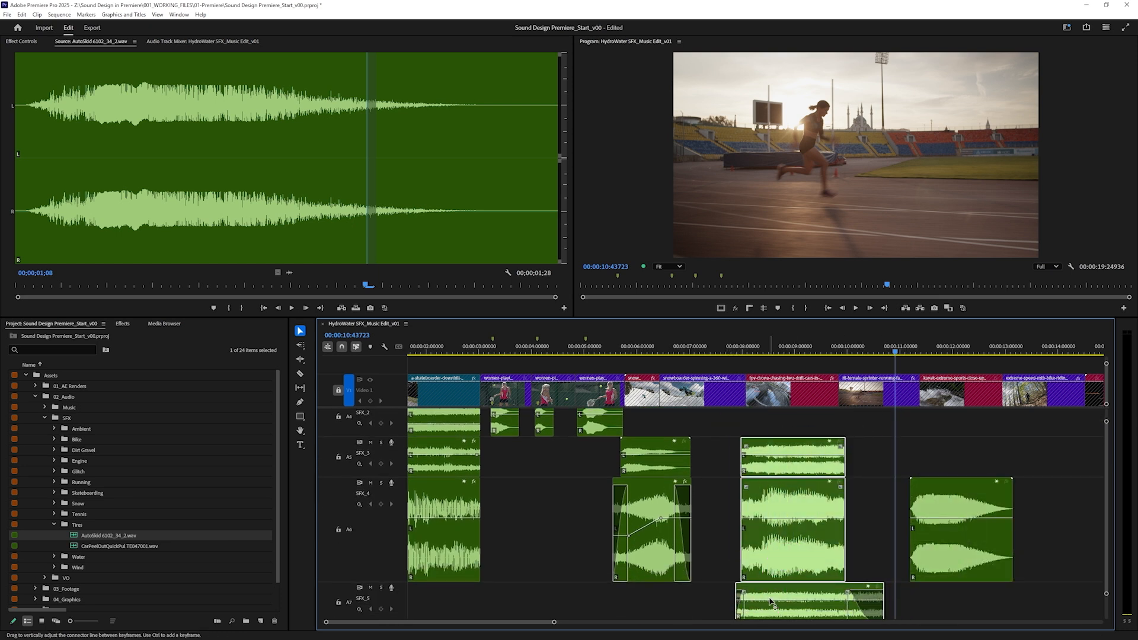
key(alt+Up)
drag(948, 560, 781, 598)
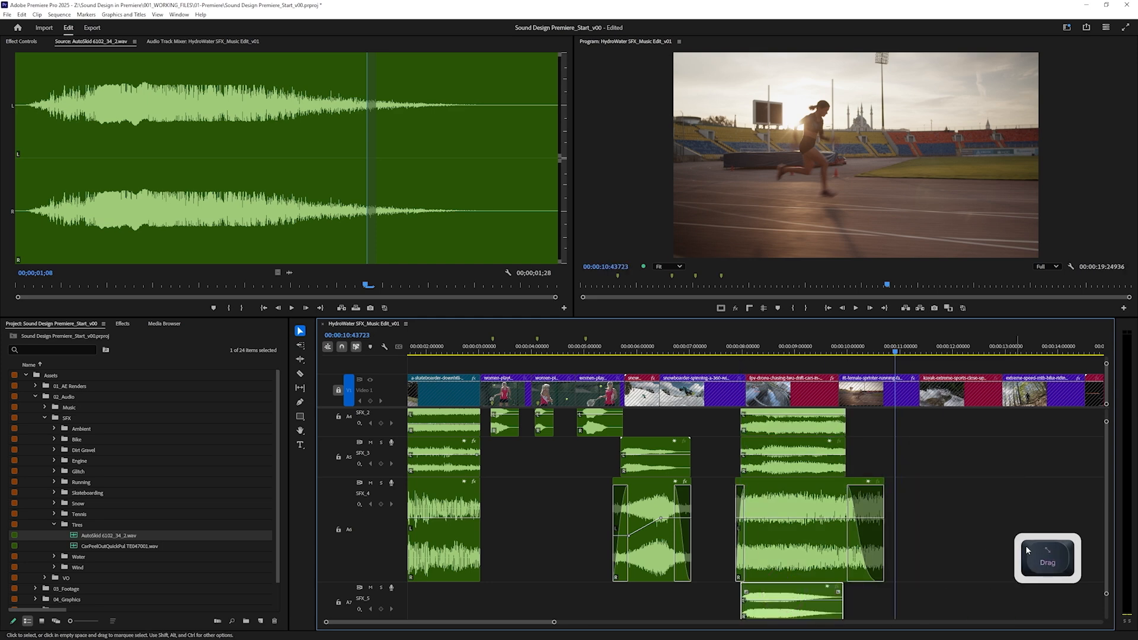
Reduce the audio track heights and color-label the SFX clips by shot: blue for tennis, magenta for snowboarding, purple for drift cars.
click(1106, 497)
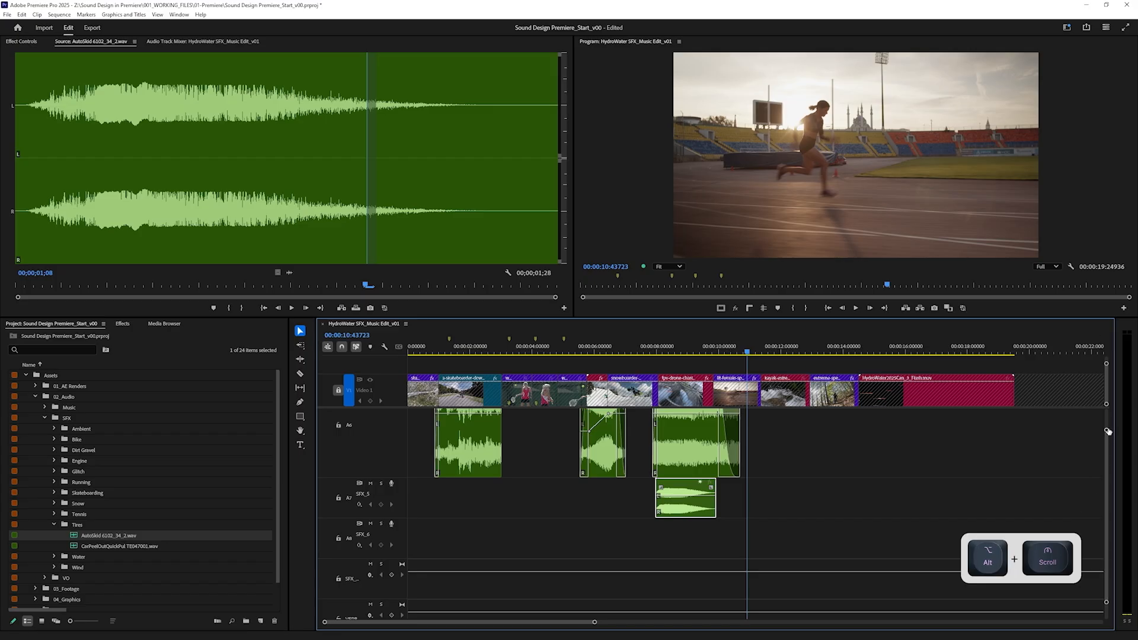
drag(1108, 431, 1106, 381)
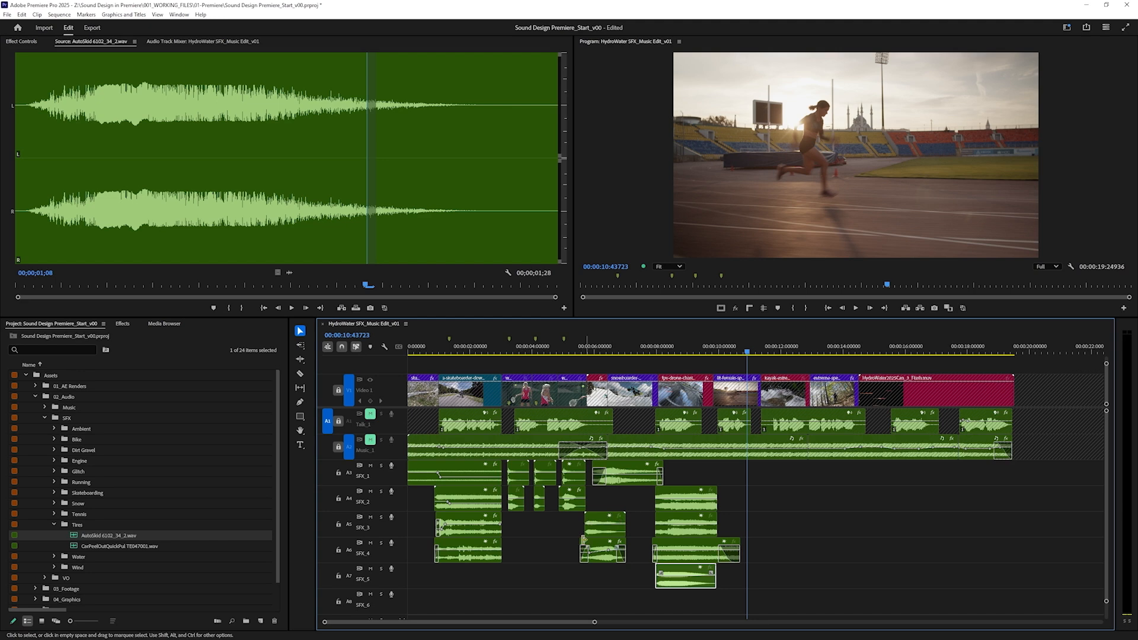
drag(566, 524, 505, 464)
right_click(520, 474)
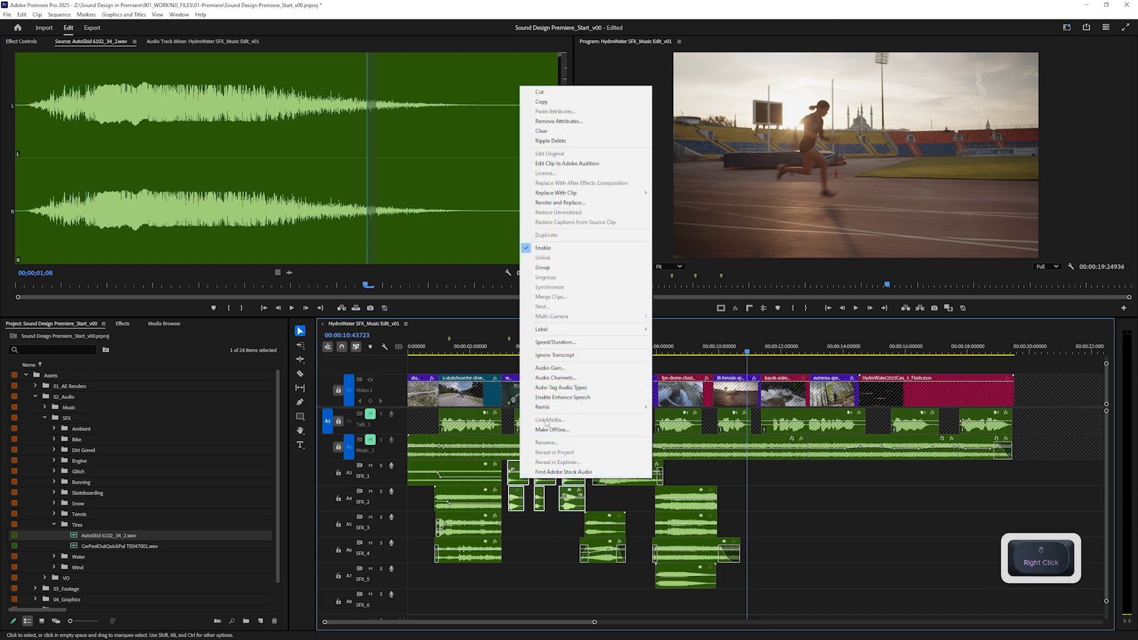
click(815, 480)
alt+scroll(710, 528, up, 3)
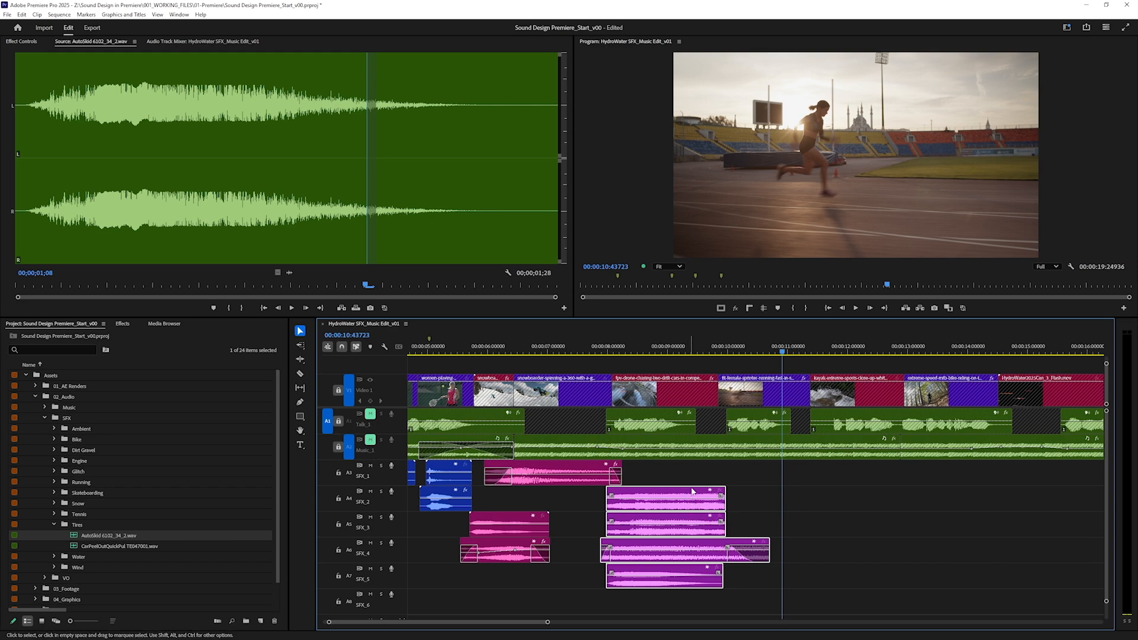
key(space)
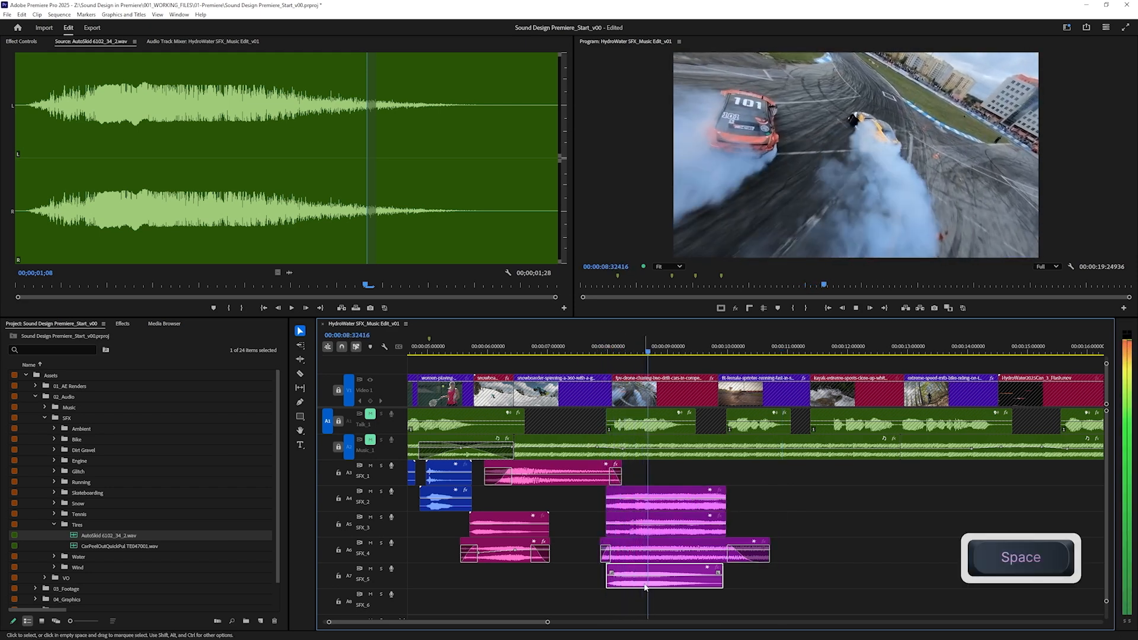
Preview CarPeelOutQuickPul TE047001.wav from the Tires bin, mark its out point at 00;00;03;25, and place its audio on SFX_6 under the drift car shot.
double_click(77, 547)
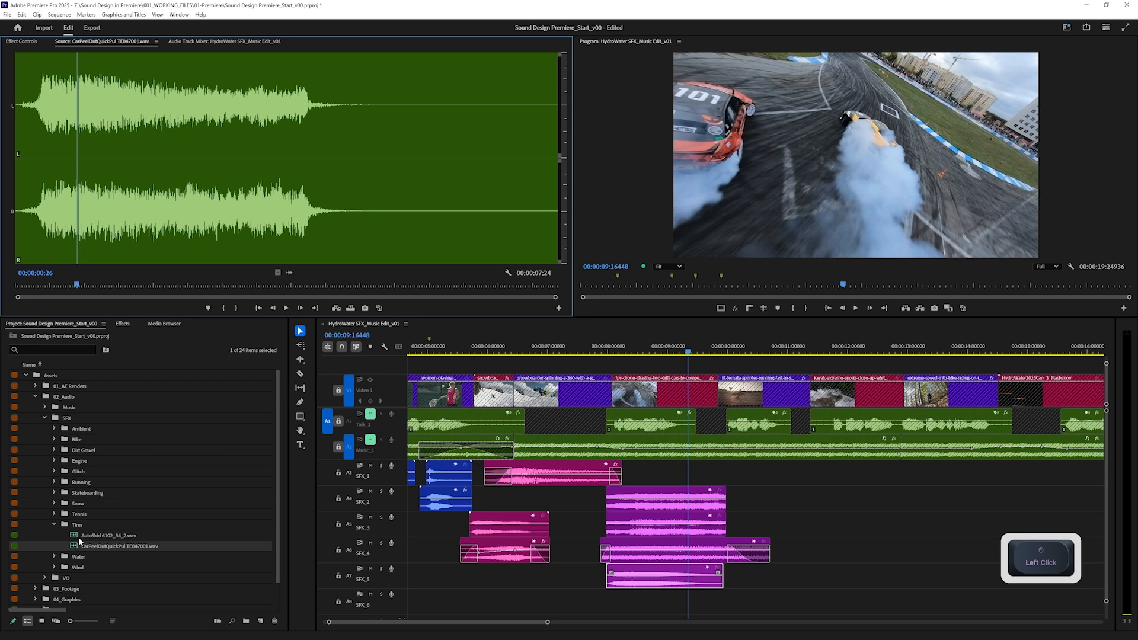
click(42, 209)
key(space)
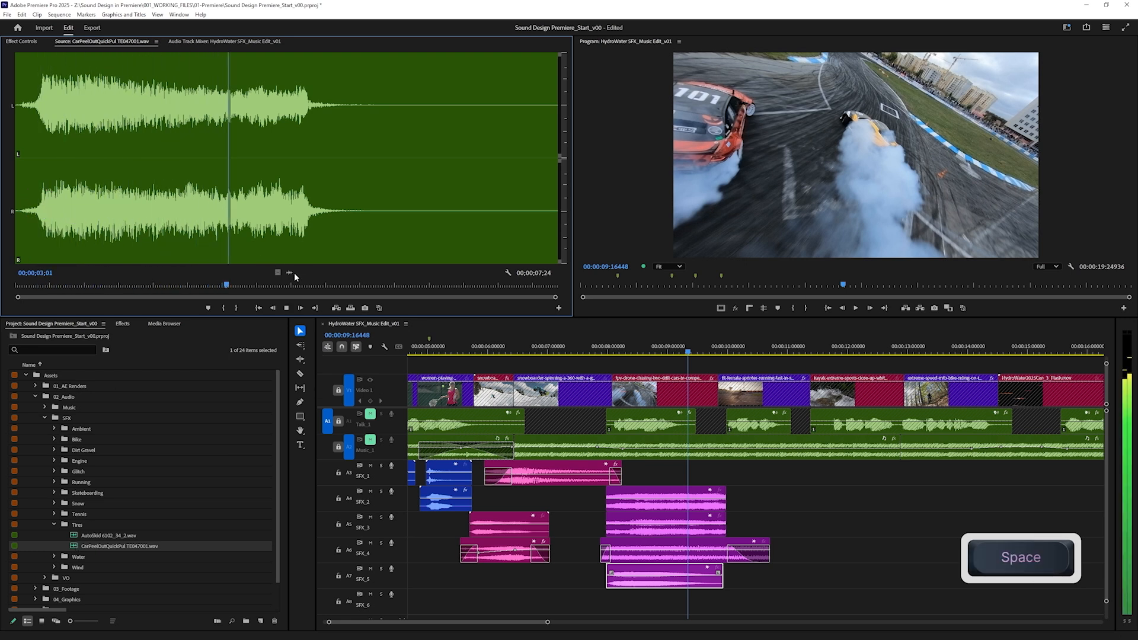
key(space)
click(240, 308)
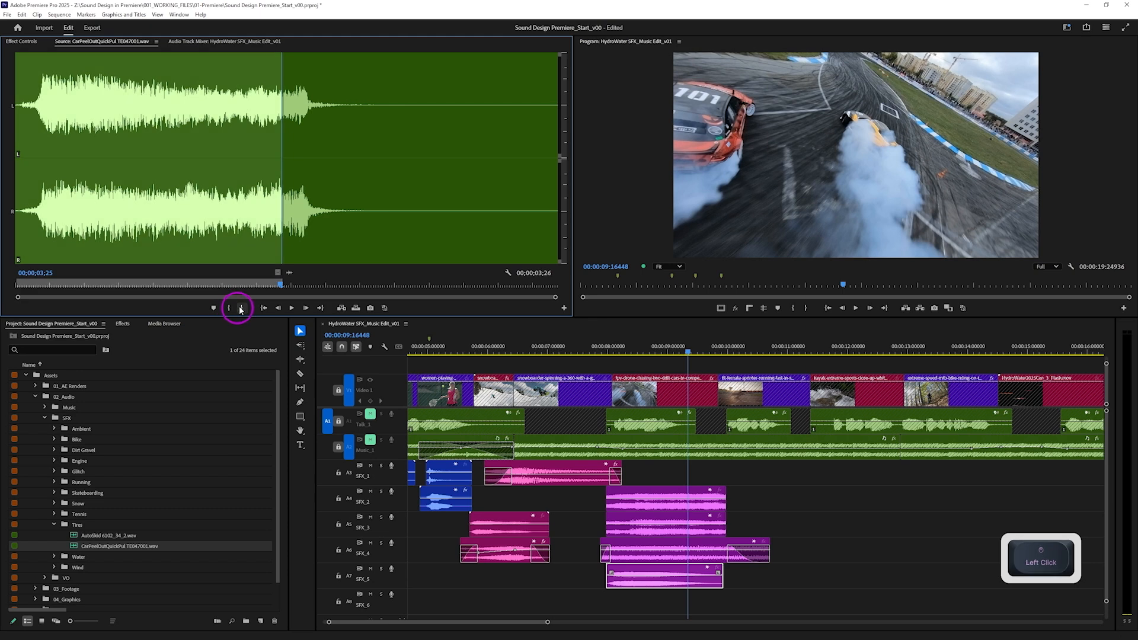
drag(290, 272, 636, 614)
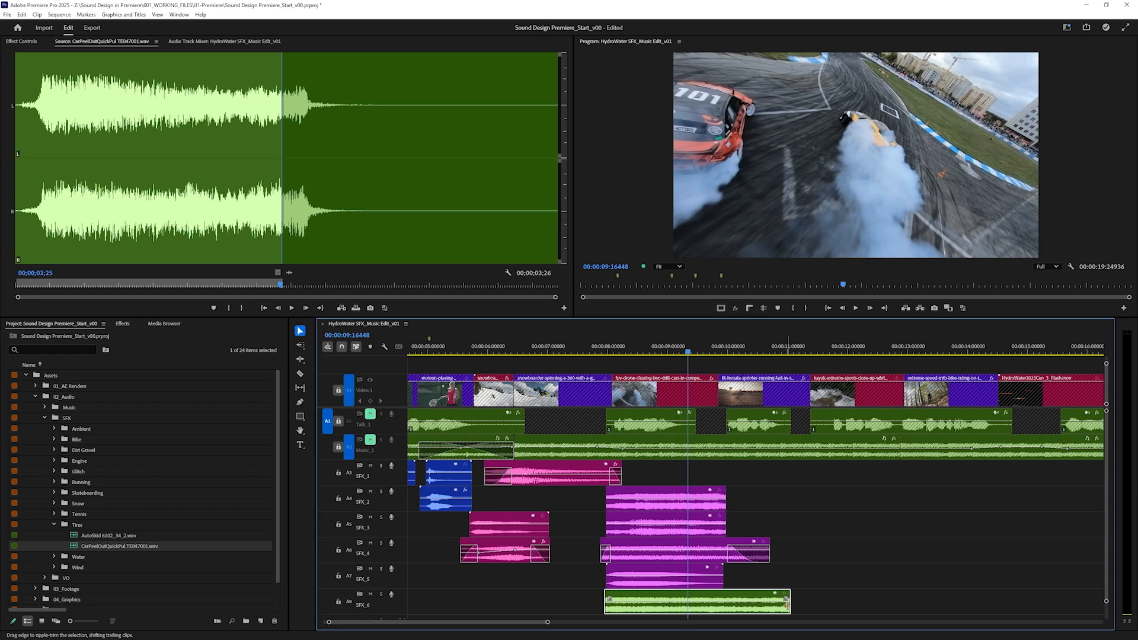
Trim the SFX_6 peel-out clip's end to match the SFX_2 clip, label it purple like the others, and play the shot.
drag(789, 611, 718, 616)
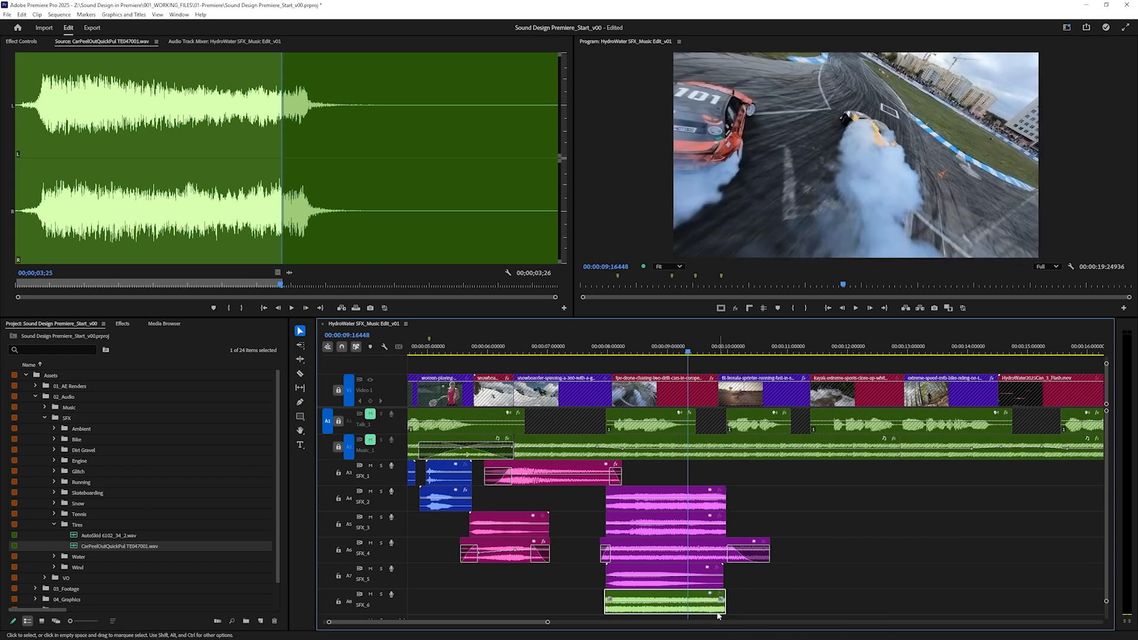
right_click(700, 613)
click(751, 449)
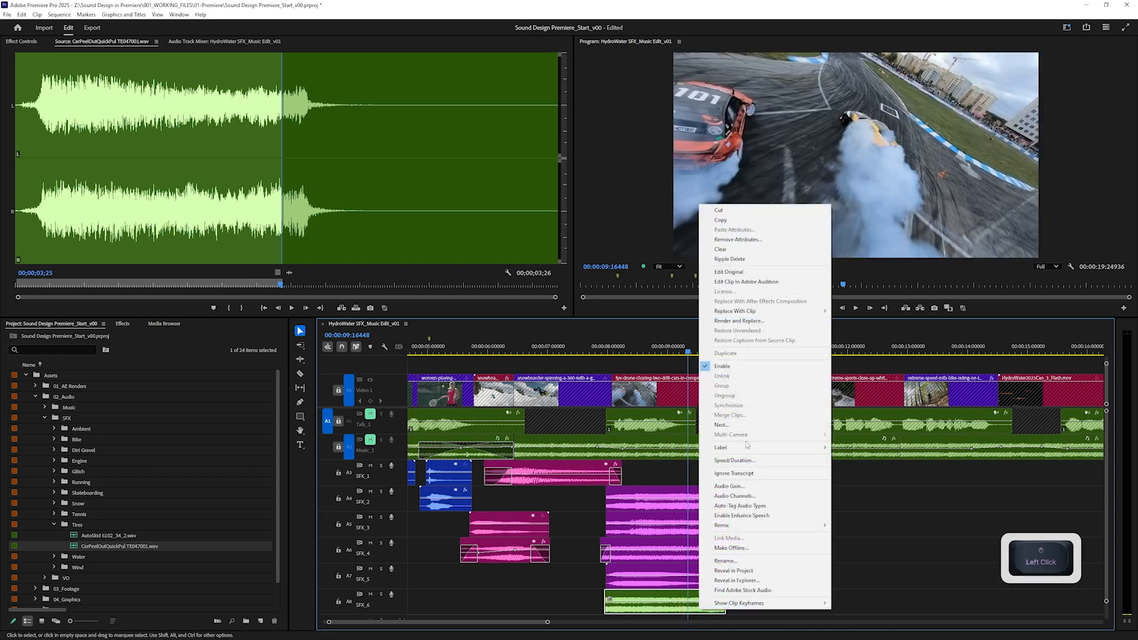
click(871, 488)
drag(658, 356, 599, 350)
key(space)
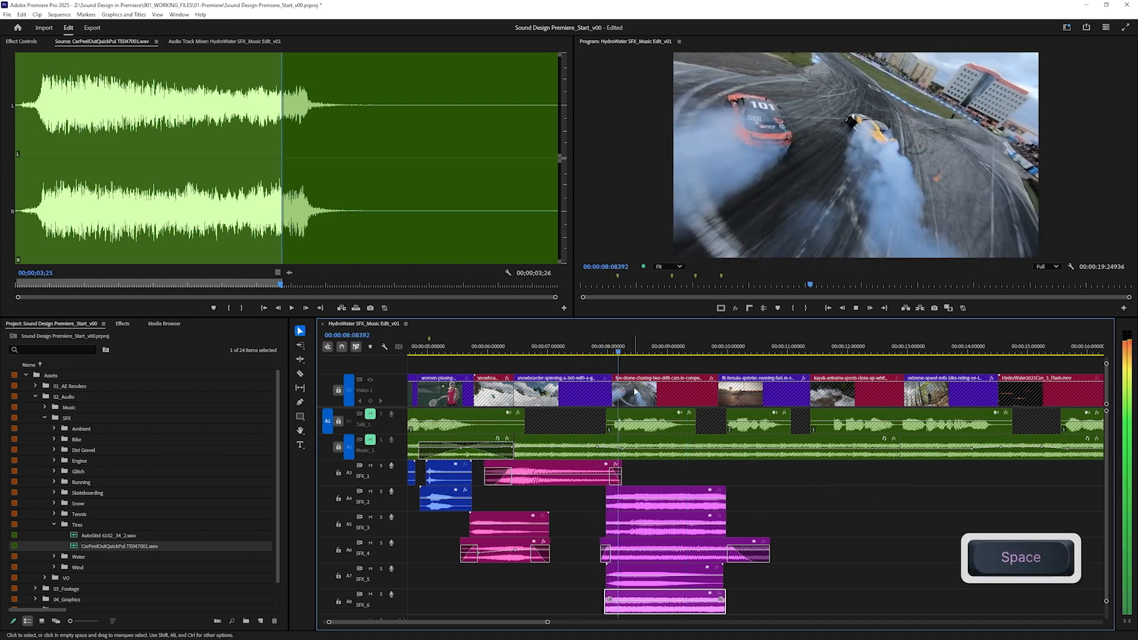
key(space)
Adjust the audio gain of the SFX_2 and SFX_3 engine clips together and play the drift car shot.
drag(752, 475, 690, 524)
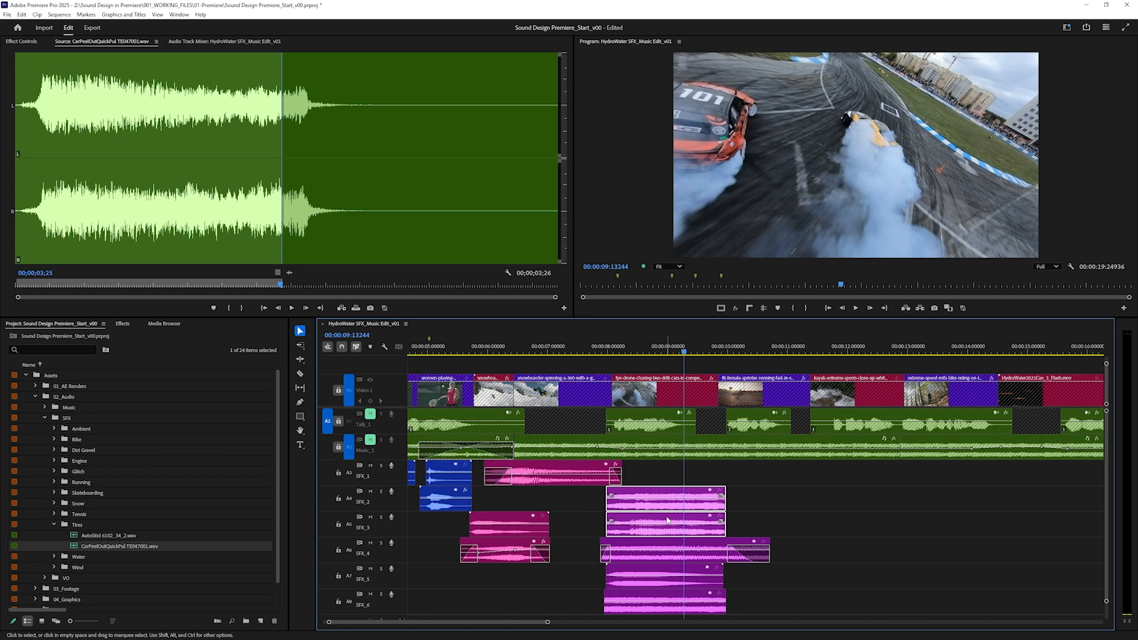
key(g)
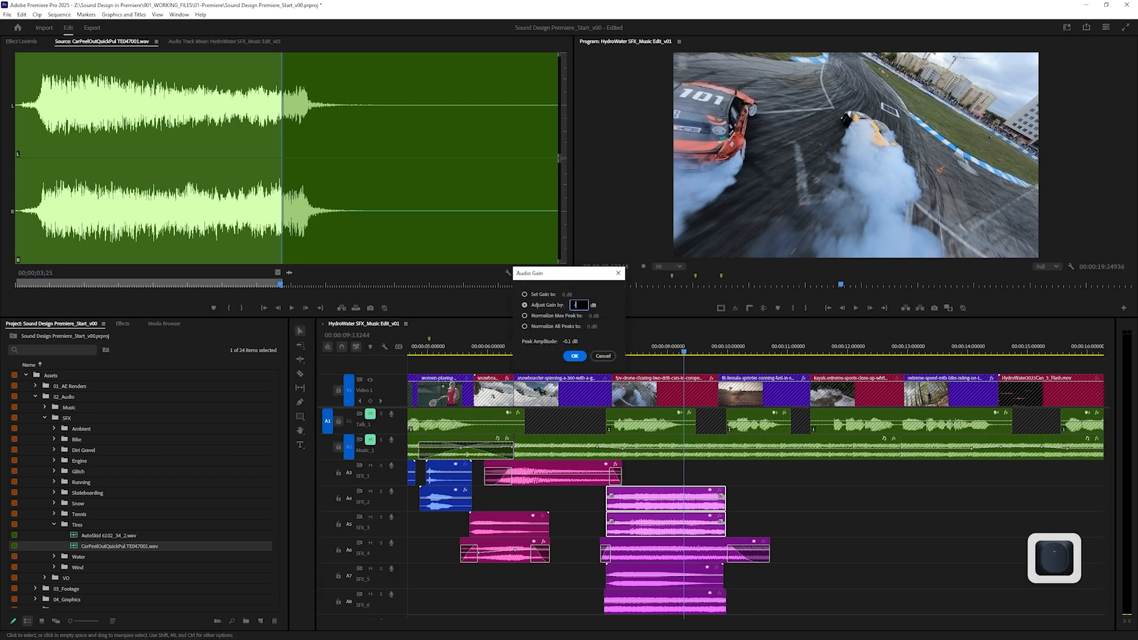
key(Return)
click(599, 349)
key(space)
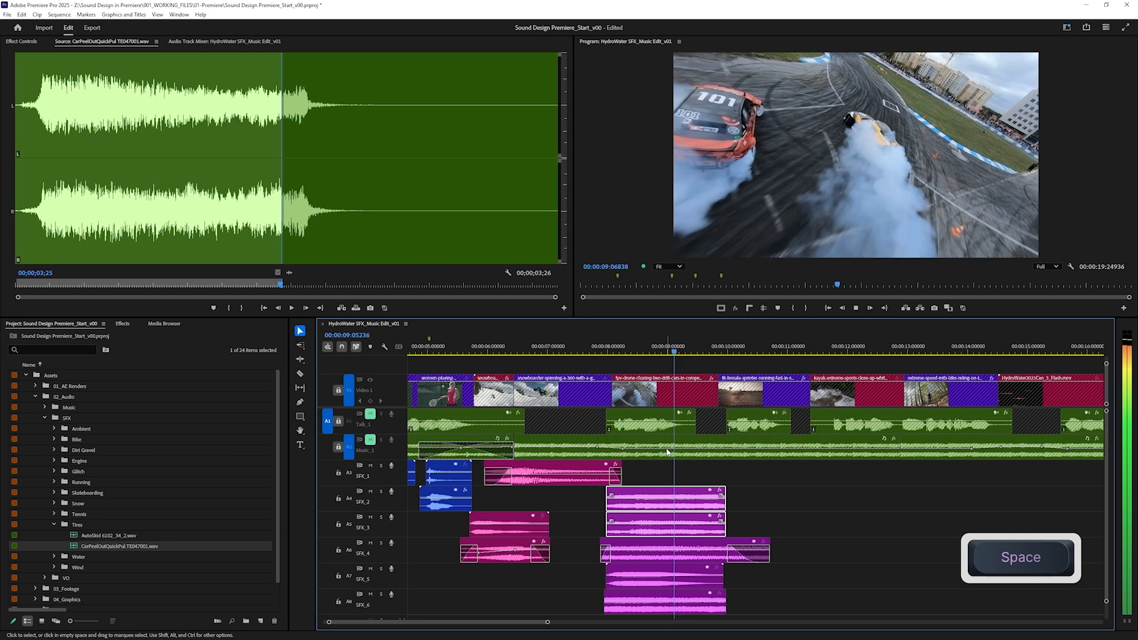
key(space)
Adjust the audio gain of the SFX_6 peel-out clip alone and listen to the drift car shot.
drag(753, 579, 671, 609)
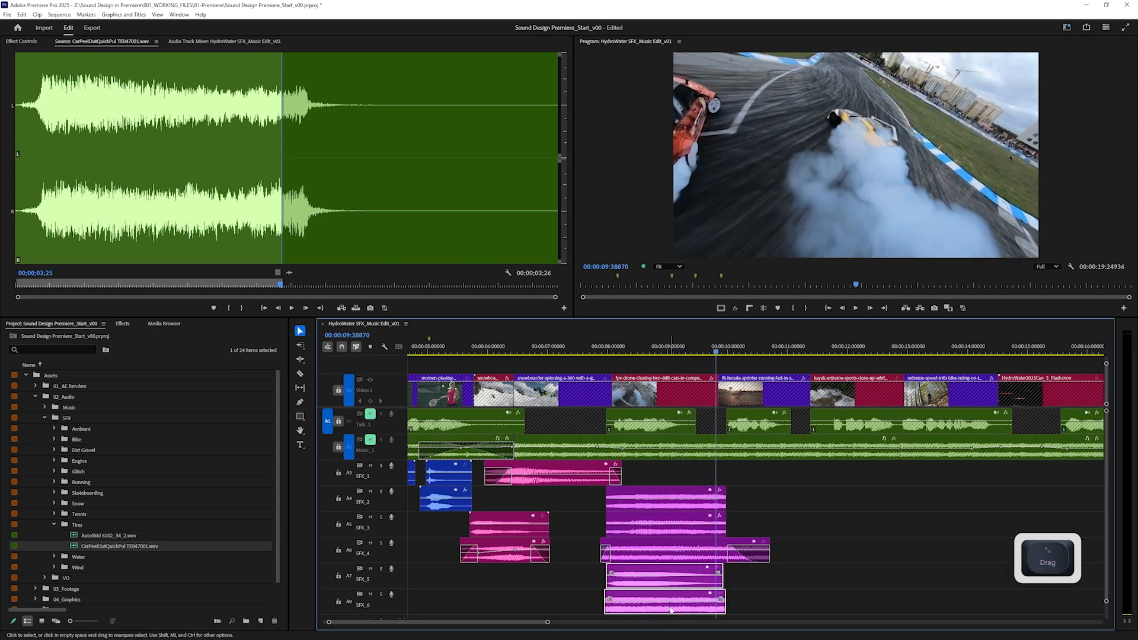
click(630, 610)
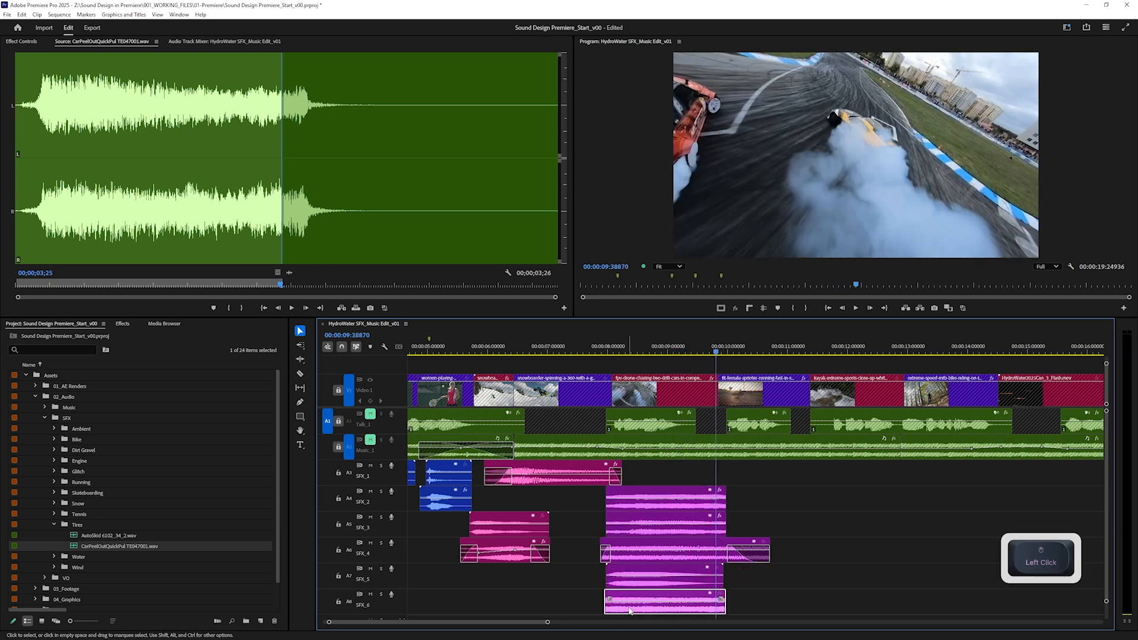
key(g)
key(Return)
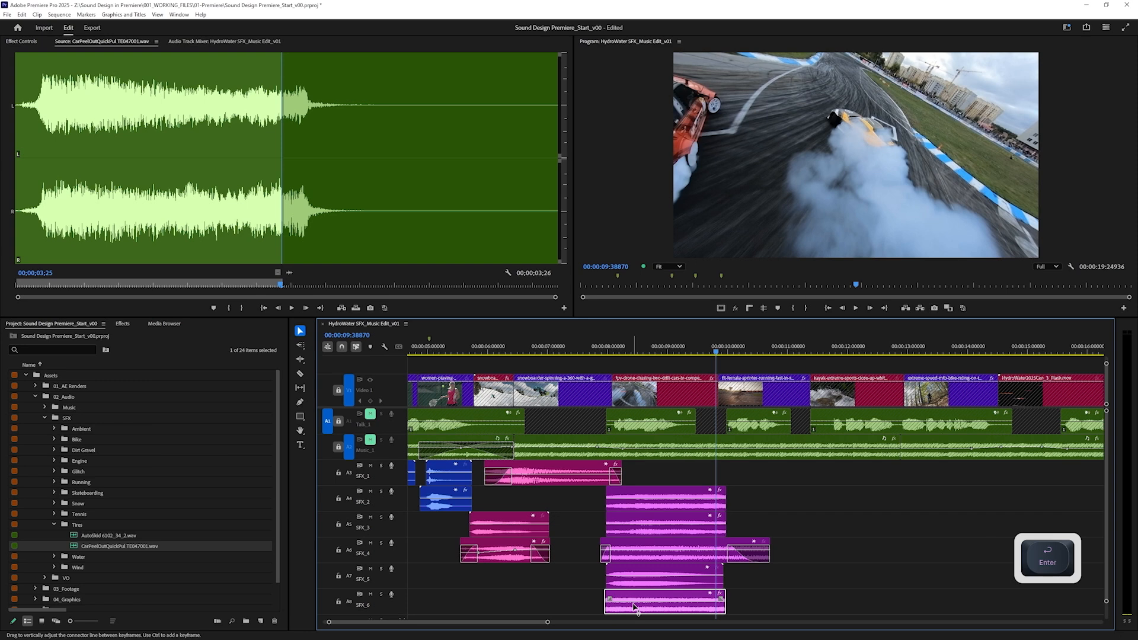
click(599, 350)
key(space)
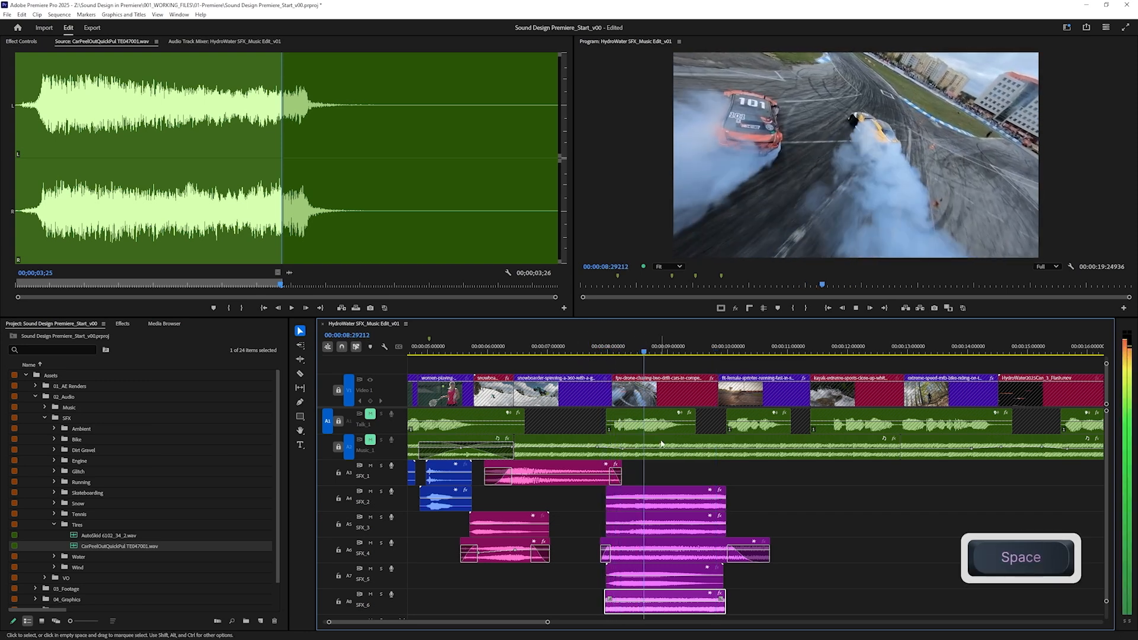
key(space)
Adjust the audio gain of all five drift car clips on SFX_2 through SFX_6 together and play the result.
drag(754, 480, 677, 602)
key(g)
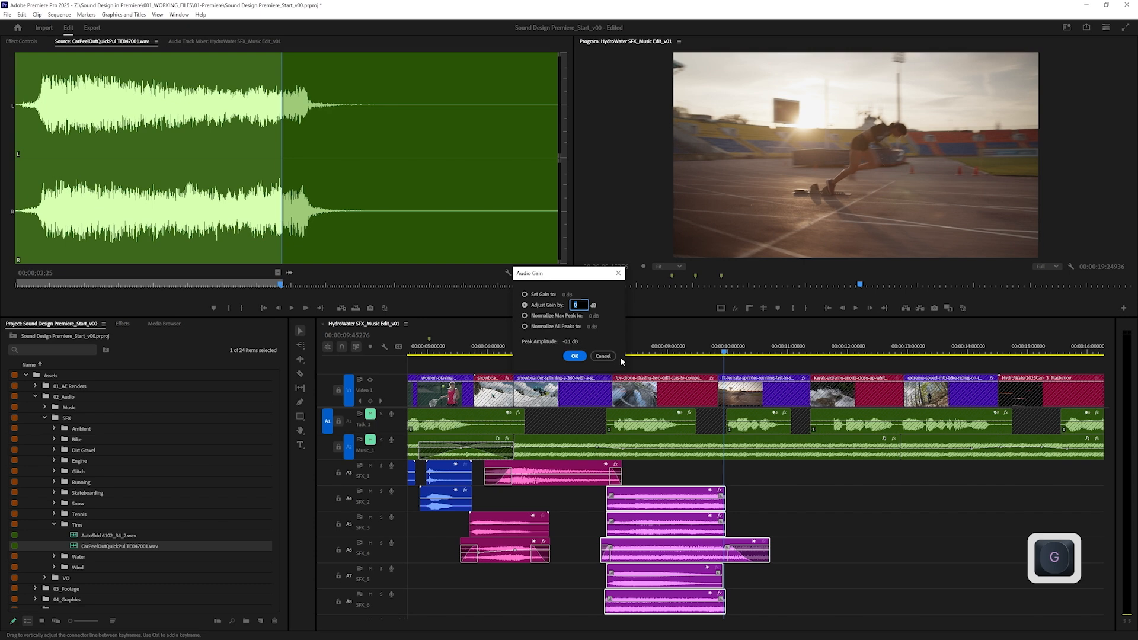
key(Return)
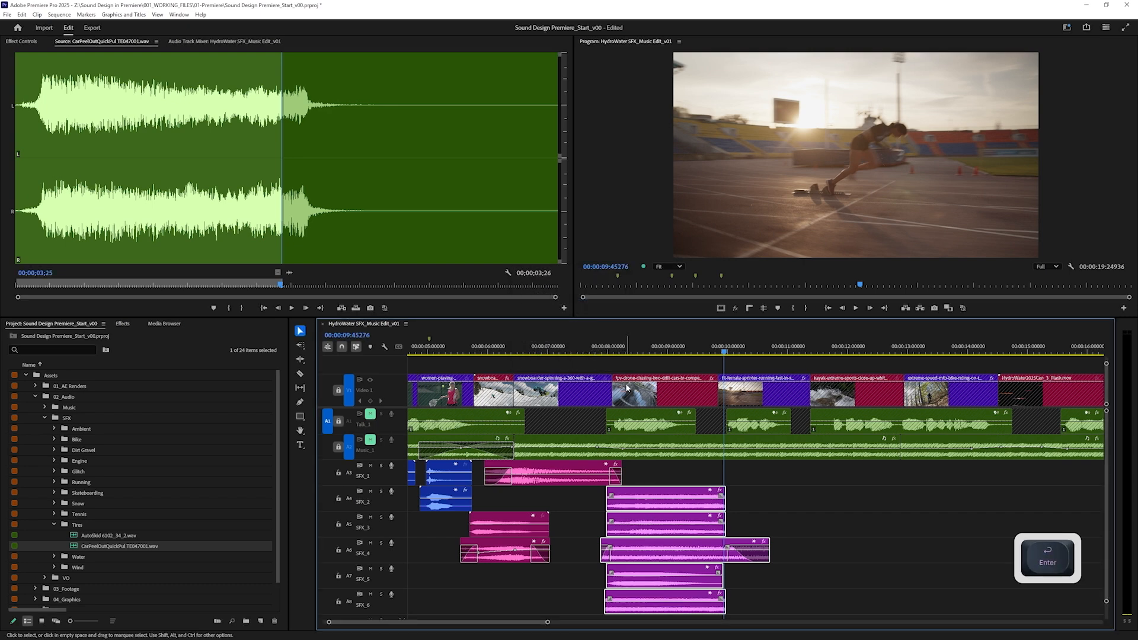
click(594, 350)
key(space)
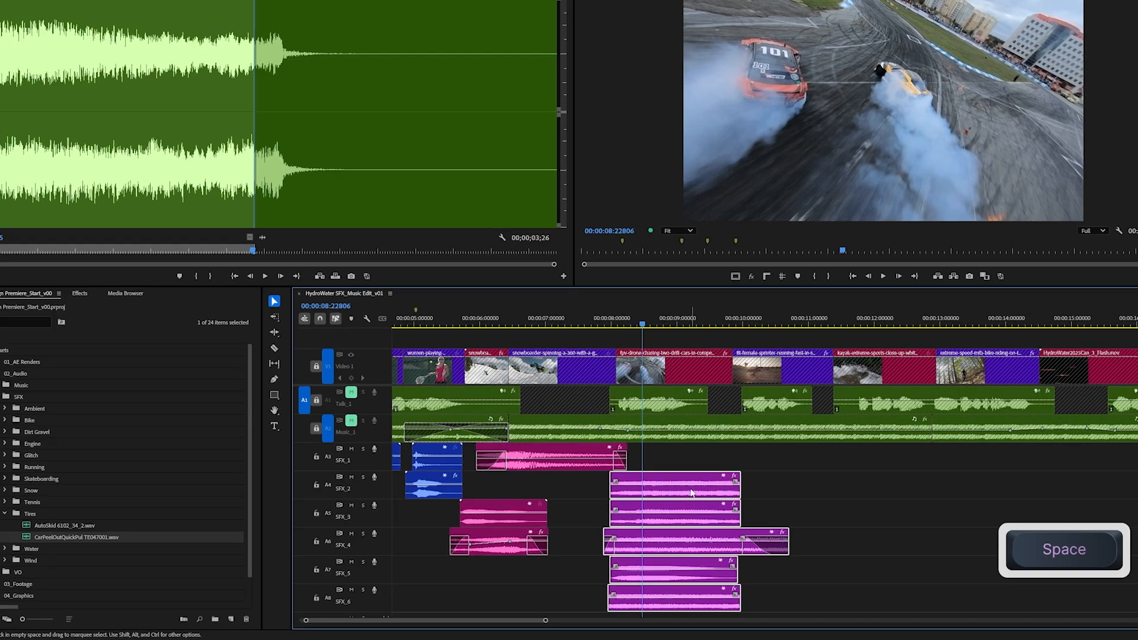
Inspect the clip volume levels and the audio gain settings of the five drift car clips, and play the shot.
click(681, 482)
click(794, 362)
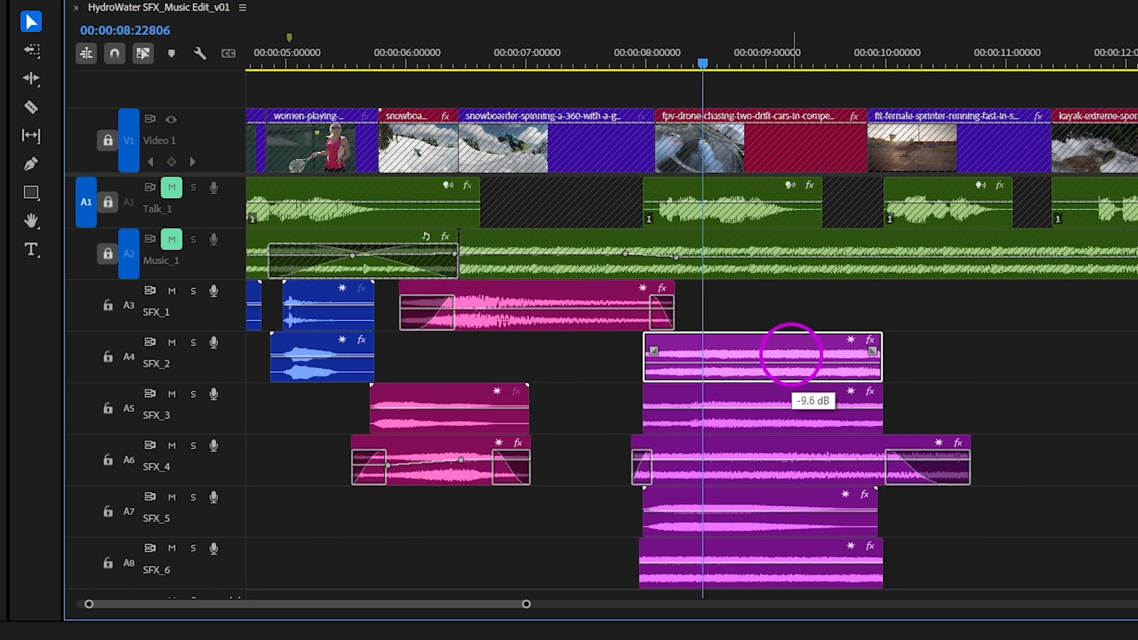
click(797, 417)
drag(965, 350, 771, 566)
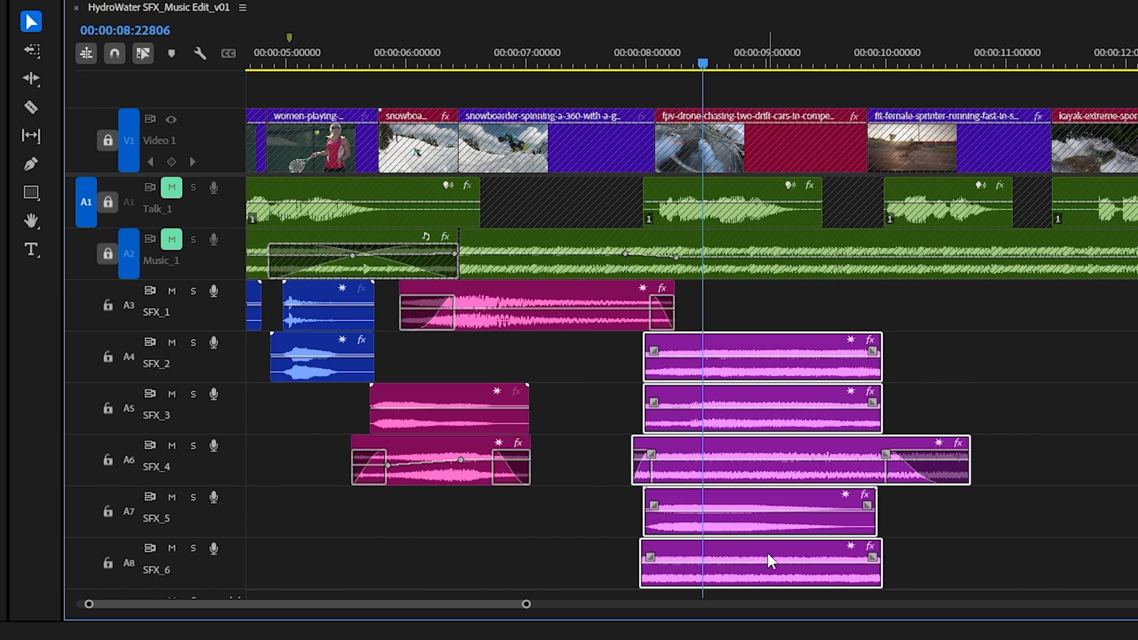
key(g)
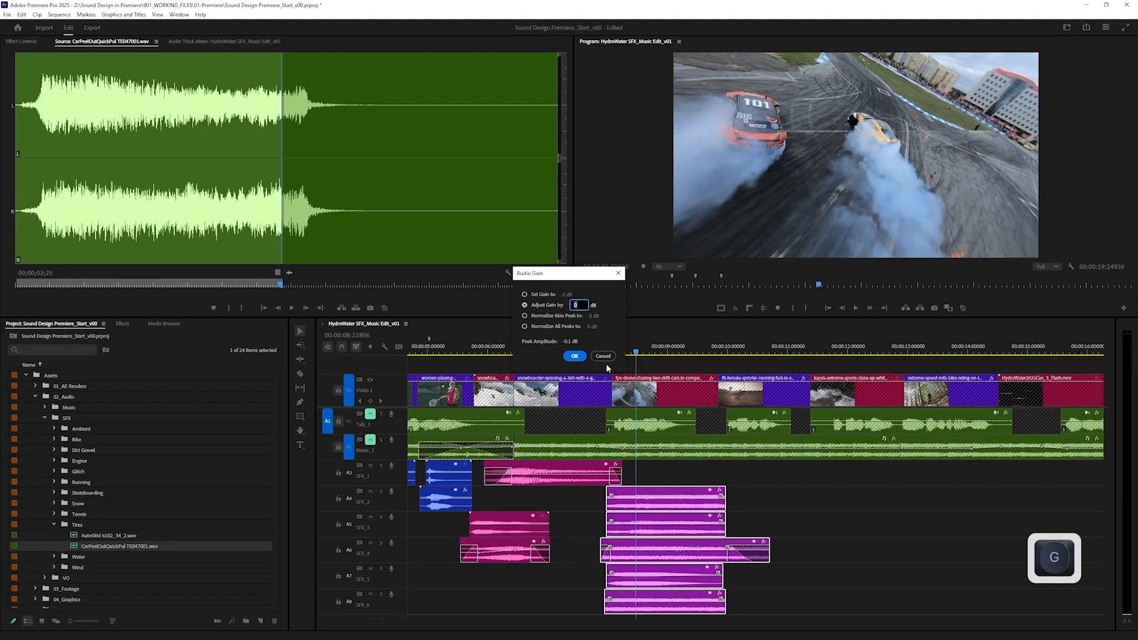
click(603, 356)
click(598, 350)
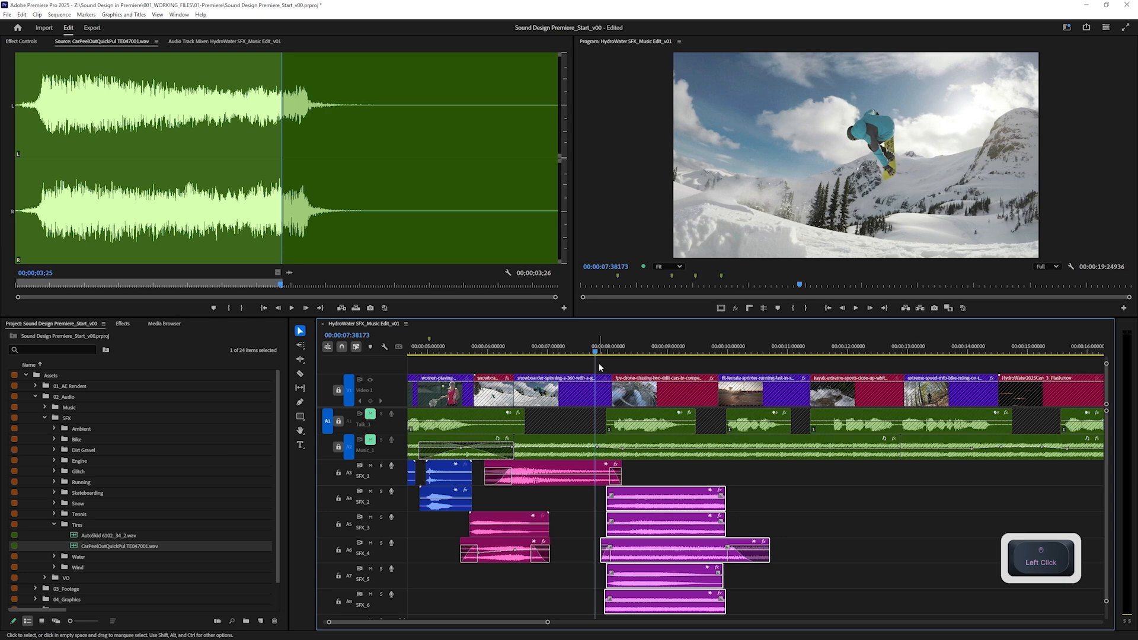
key(space)
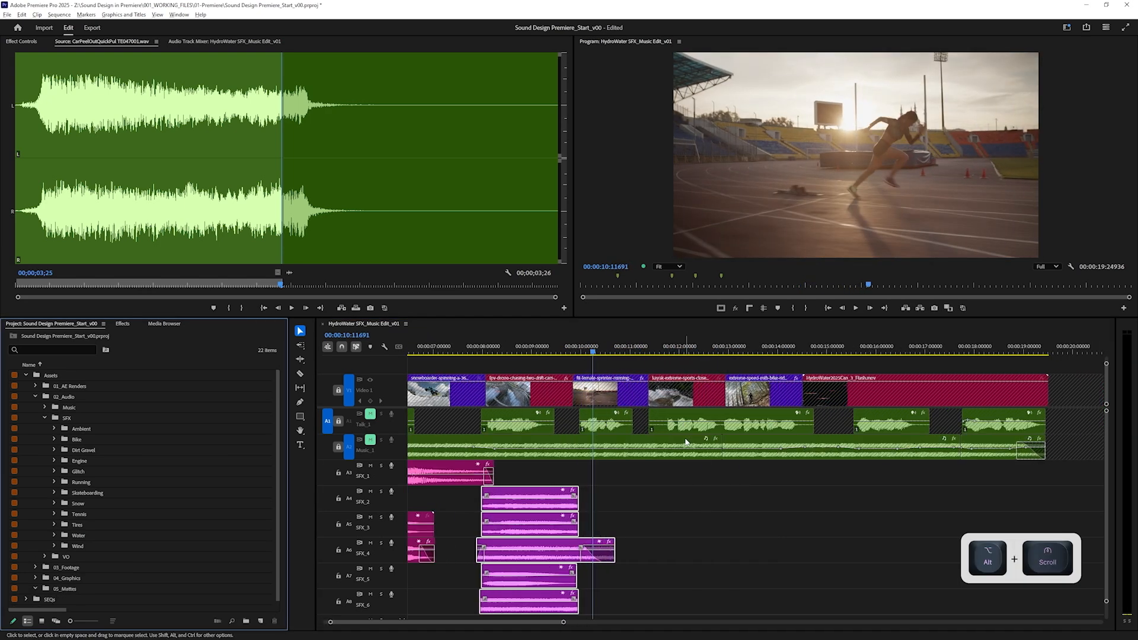
Place the playhead exactly at the start of the sprinter shot and switch the timeline from audio time units to frames.
scroll(681, 436, down, 2)
scroll(680, 436, up, 2)
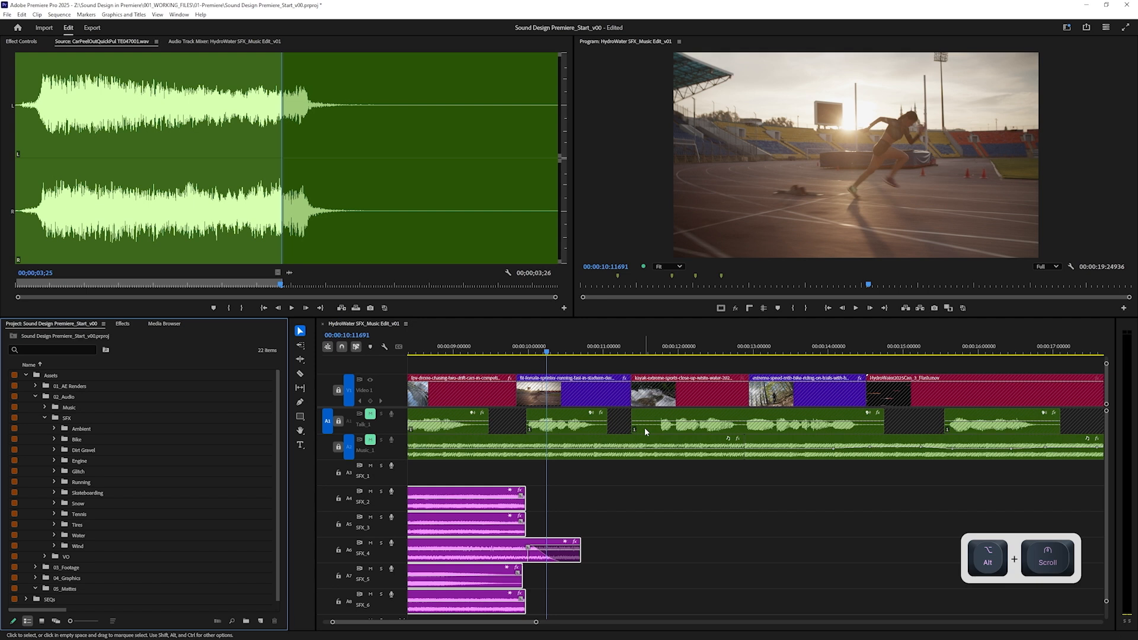
click(521, 351)
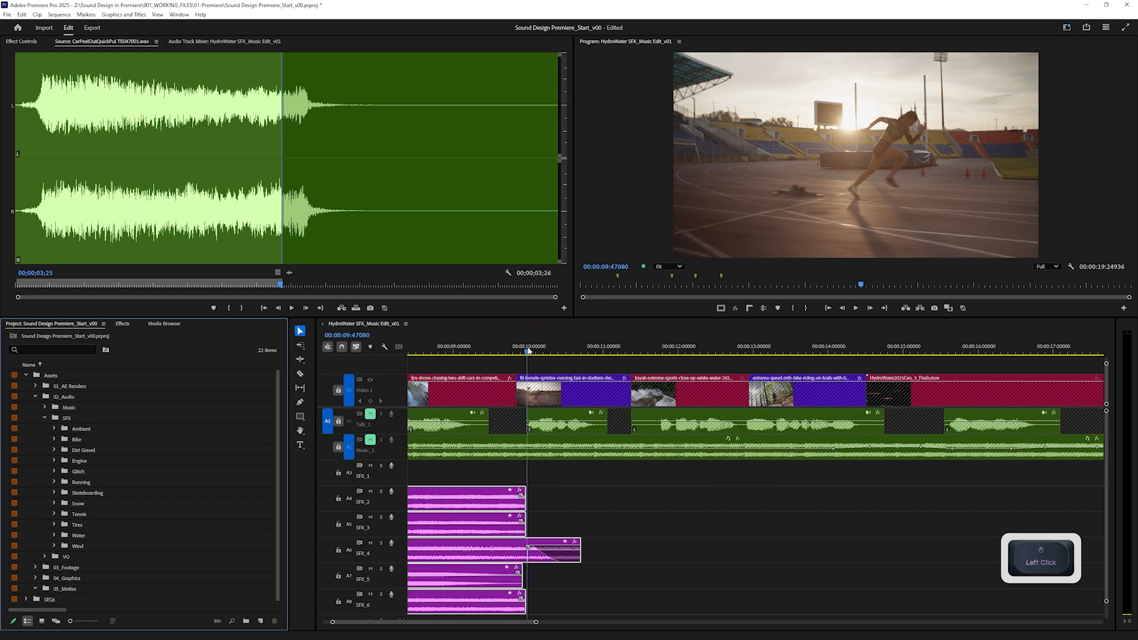
shift+click(515, 350)
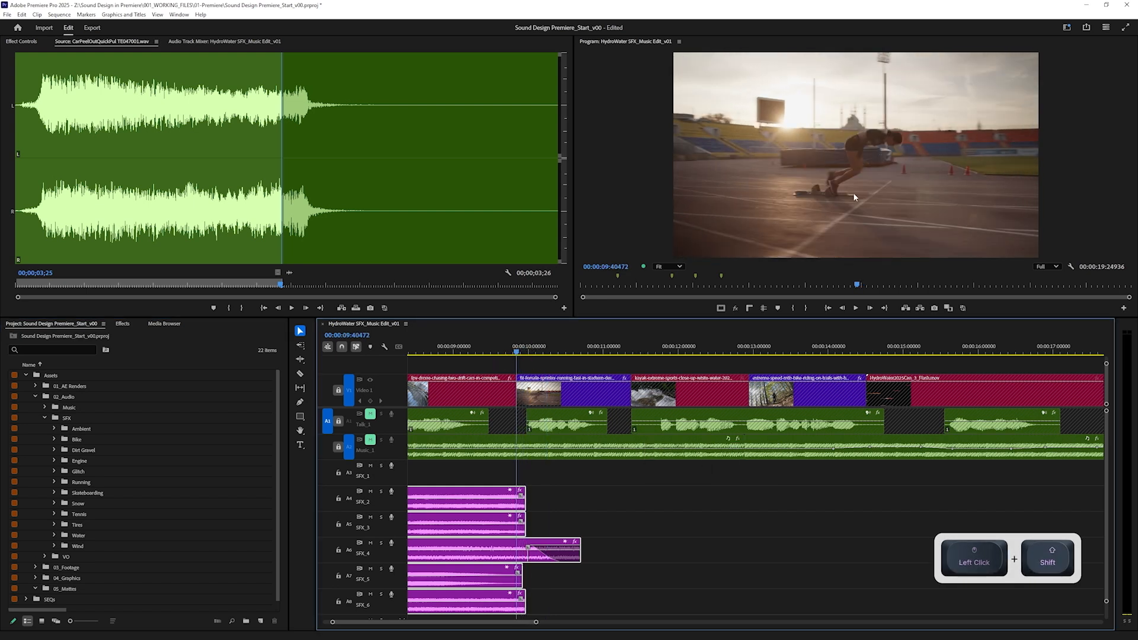
right_click(643, 339)
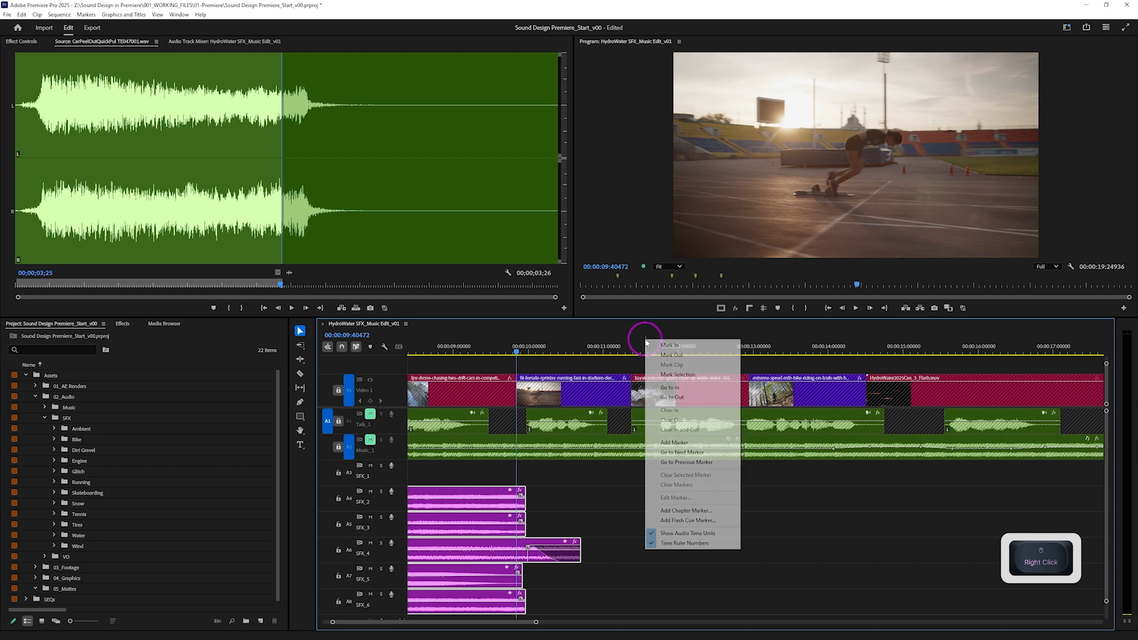
click(706, 534)
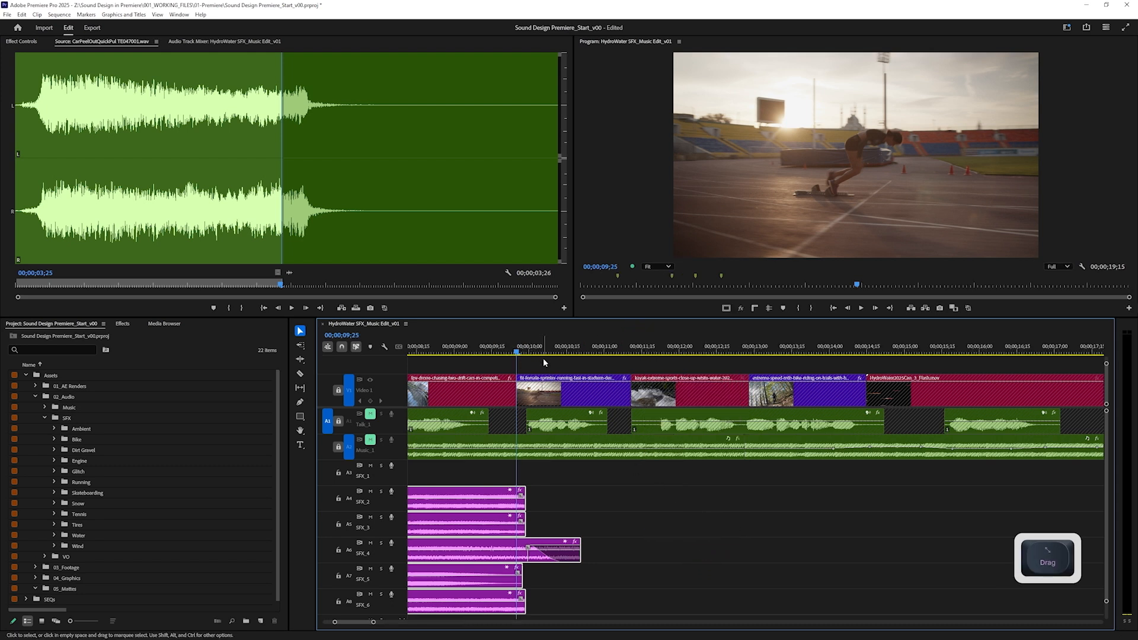
Step frame by frame through the sprinter's start and add a sequence marker at 00;00;10;03.
key(Right)
key(Right)
key(Right)
key(Right)
key(Right)
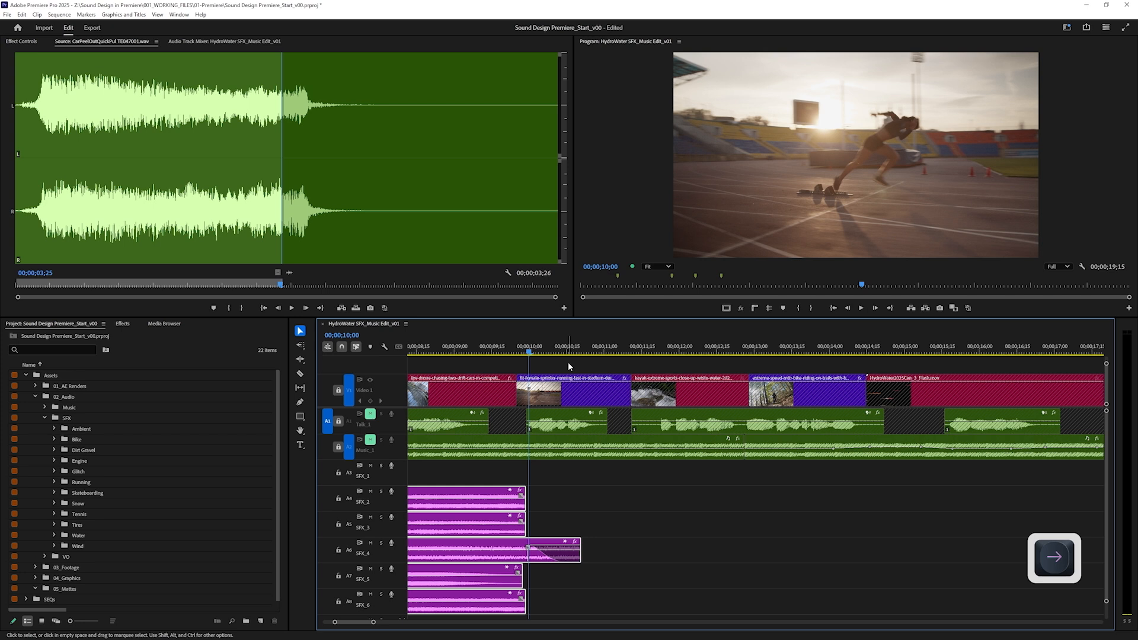
key(Right)
key(Right)
key(Right)
key(Right)
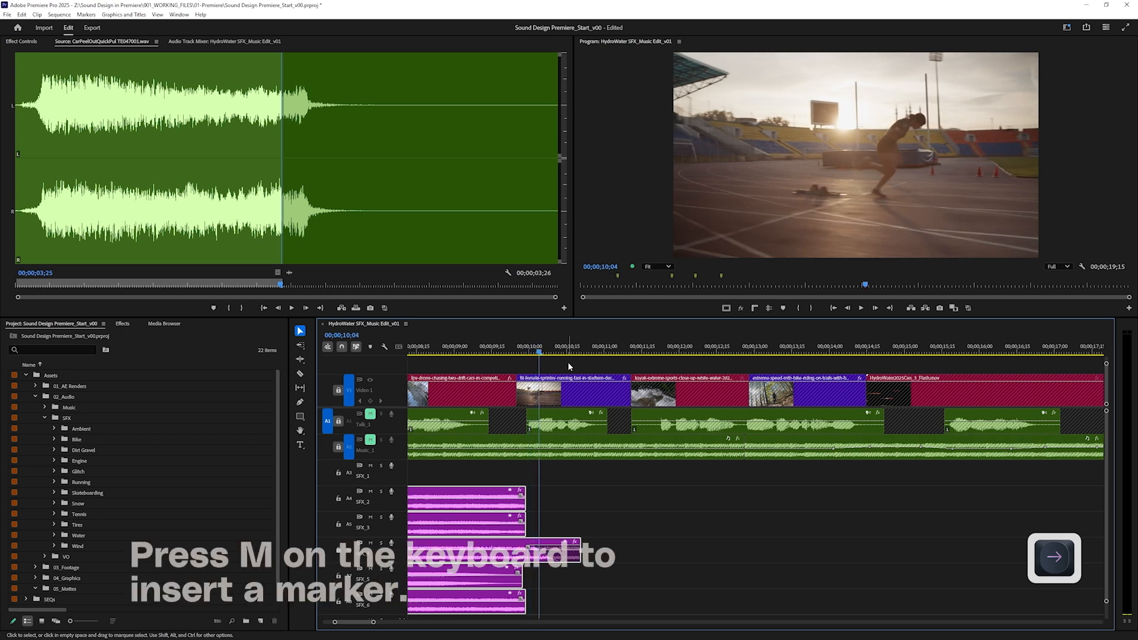
key(Left)
key(m)
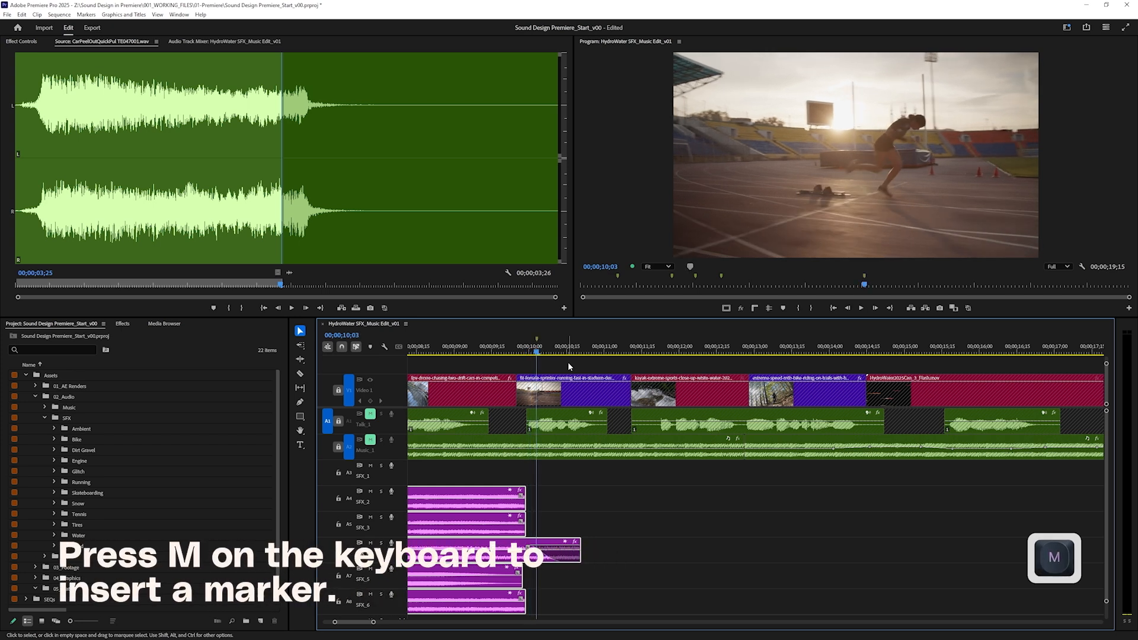
Step frame by frame through the rest of the sprinter's run and add sequence markers at the remaining footsteps, starting at 00;00;10;11.
key(Right)
key(Right)
key(Right)
key(Right)
key(Right)
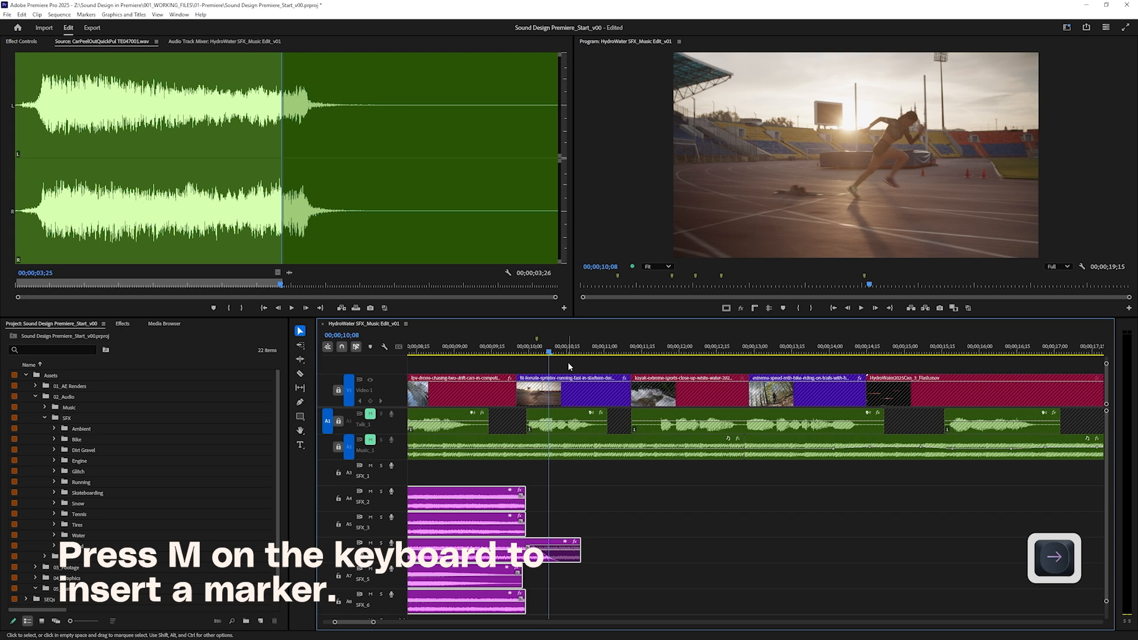
key(Right)
key(Right)
key(Right)
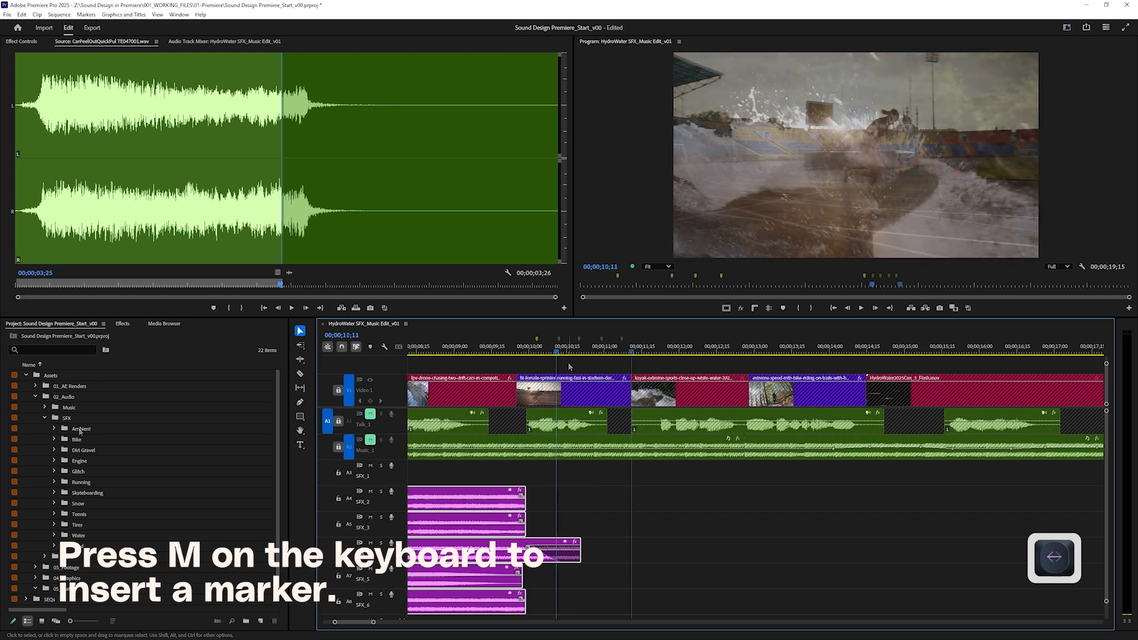
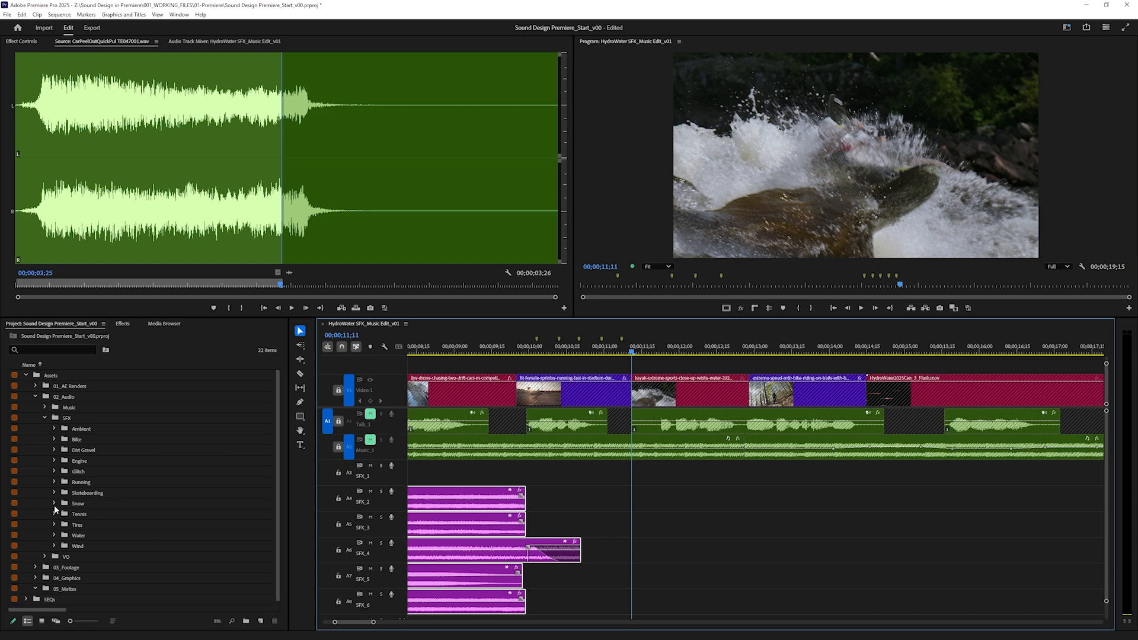
Open 03358 running soft loop breath.wav from the Running bin and mark its source range from 00;00;05;19 to 00;00;07;21.
click(54, 483)
double_click(116, 492)
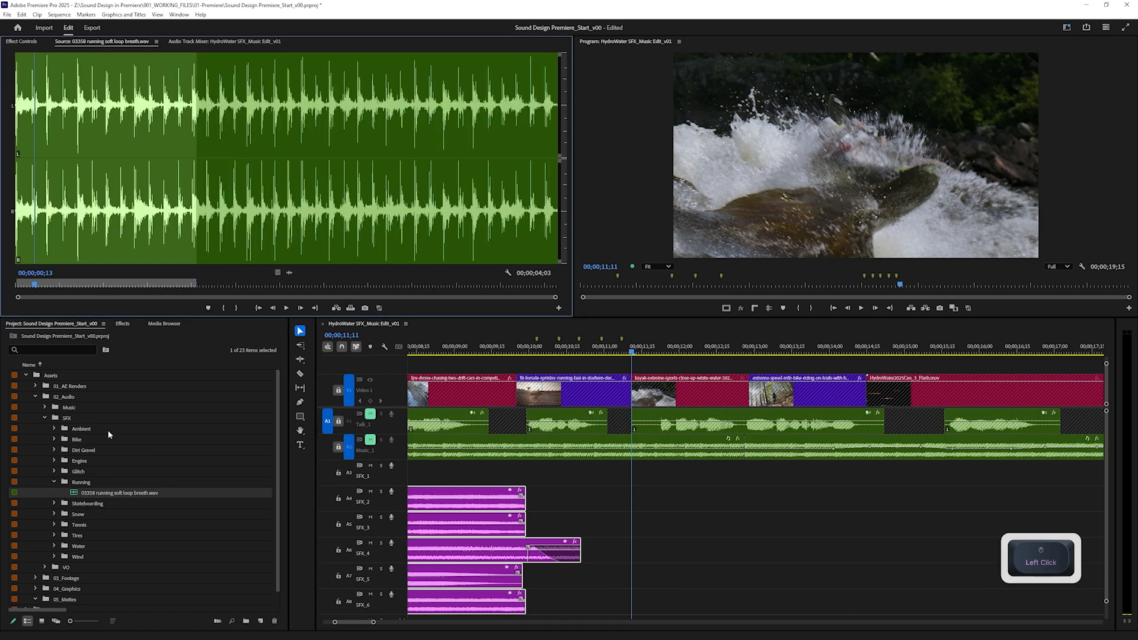
drag(35, 219, 264, 246)
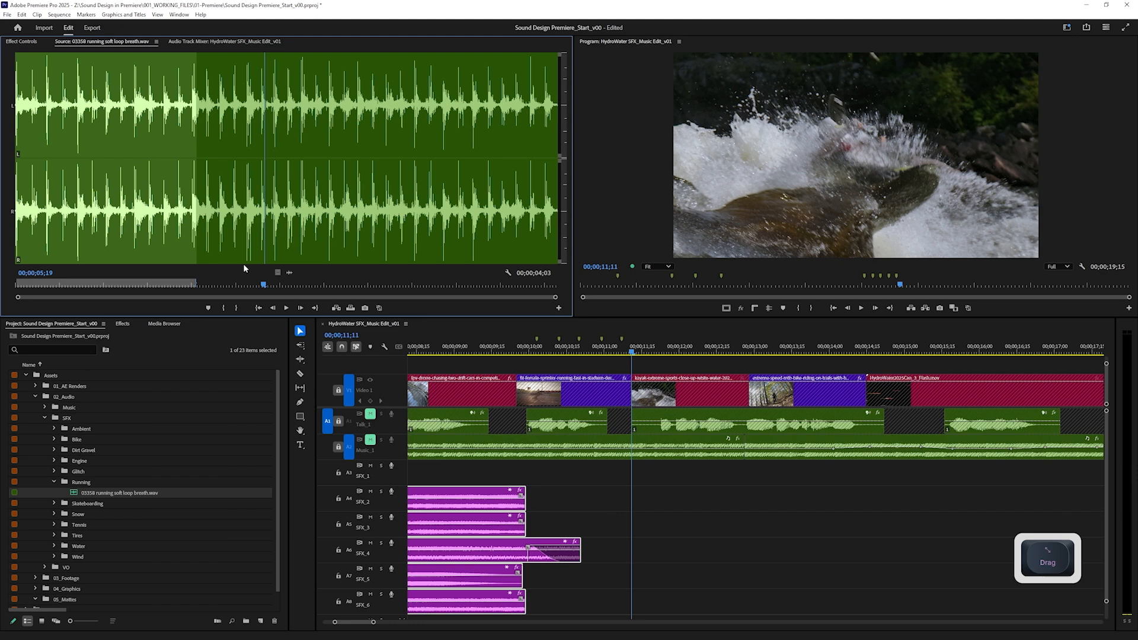
key(i)
click(356, 224)
key(o)
Place only the marked running audio on SFX_1 at the start of the sprinter shot, with the playhead at 00;00;09;25.
drag(289, 272, 556, 475)
click(516, 350)
alt+scroll(394, 484, up, 6)
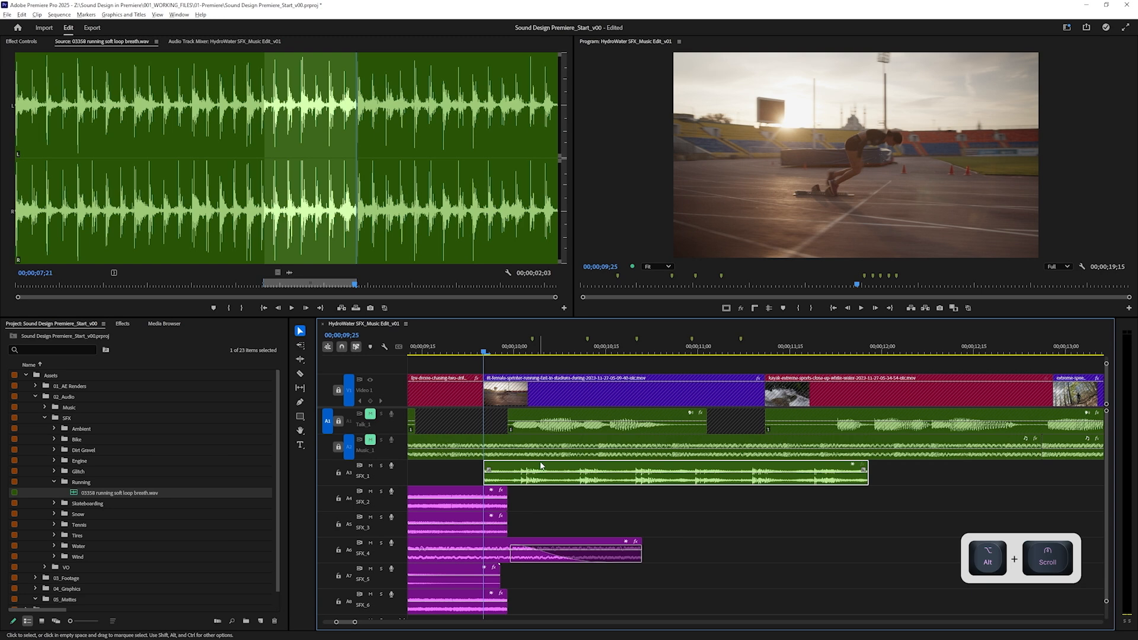
Enlarge the SFX_1 track and trim the start of the running sound clip to just before a strong footstep.
click(393, 491)
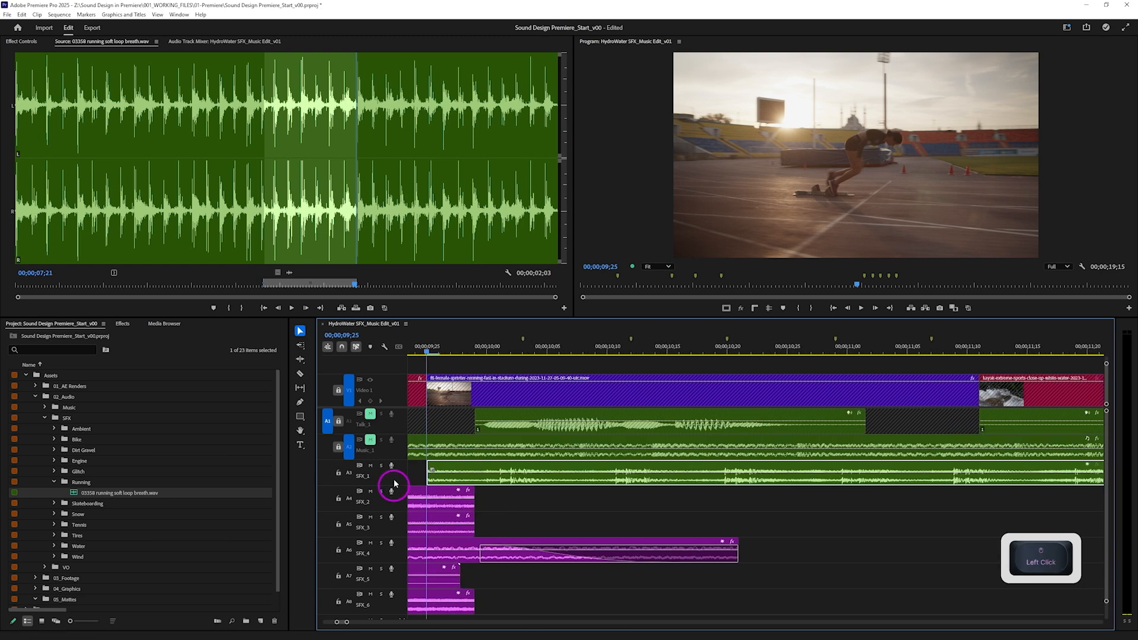
drag(394, 486, 394, 591)
drag(429, 501, 504, 503)
Show audio time units on the sequence ruler and shift the running clip so its first footstep lines up with the sprinter's first marker.
right_click(551, 342)
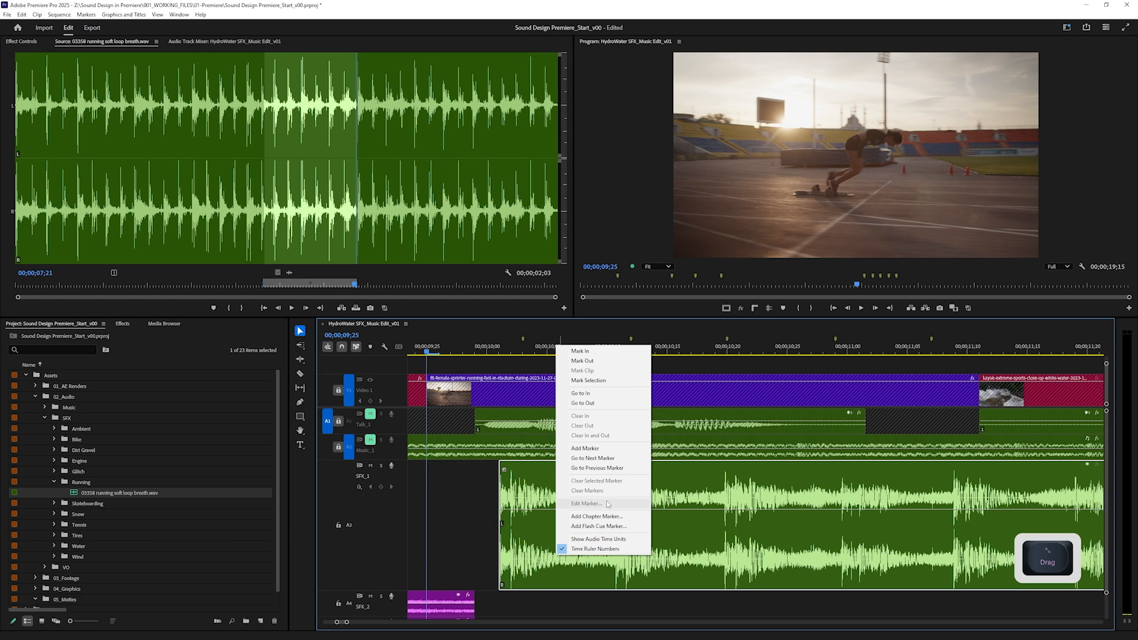
click(614, 541)
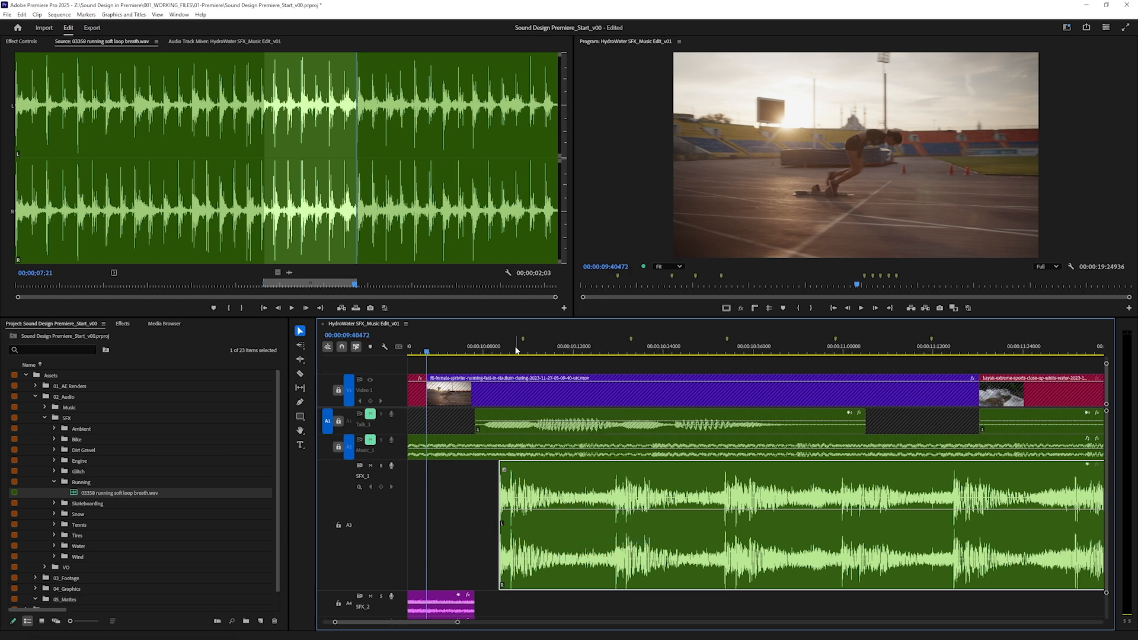
click(517, 350)
drag(525, 492, 539, 482)
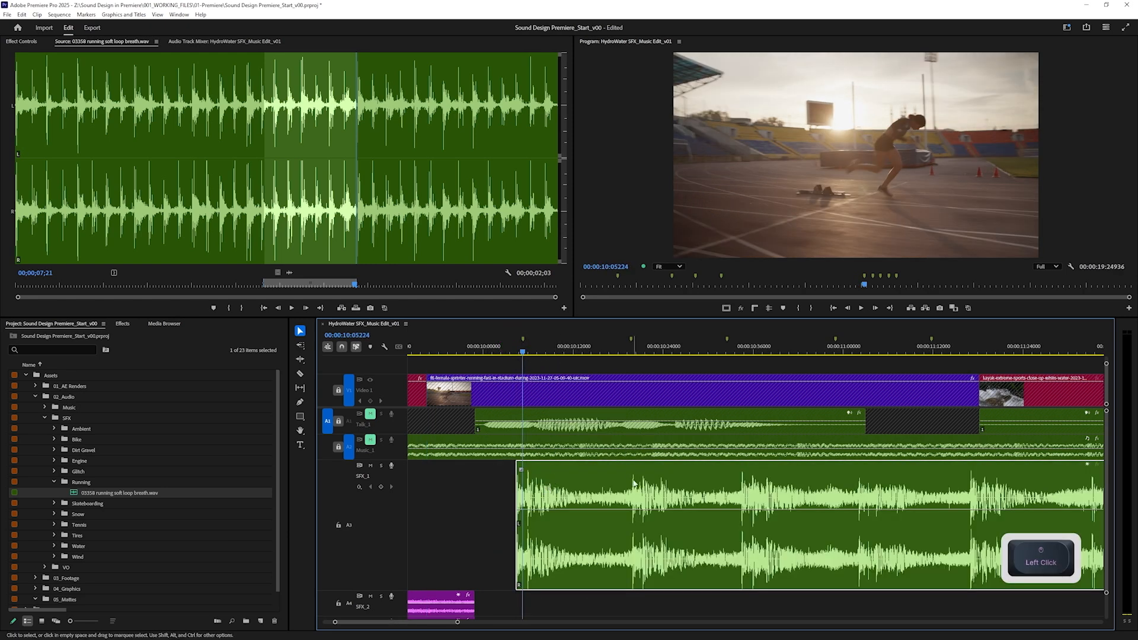
Play the source running sound from just before its marked range.
click(263, 195)
key(space)
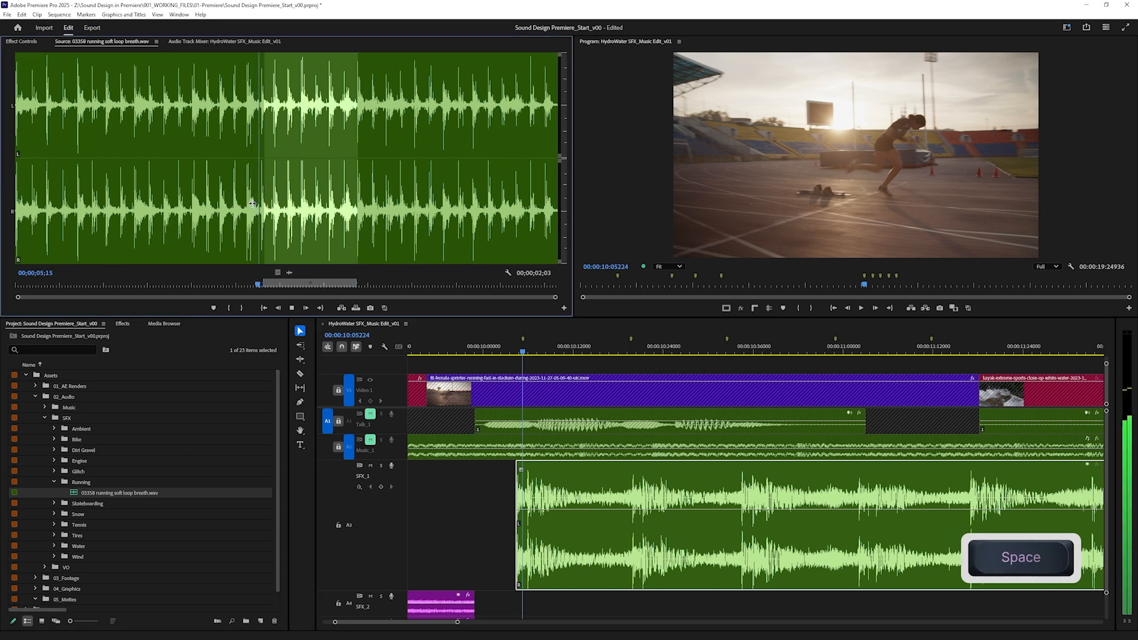
key(space)
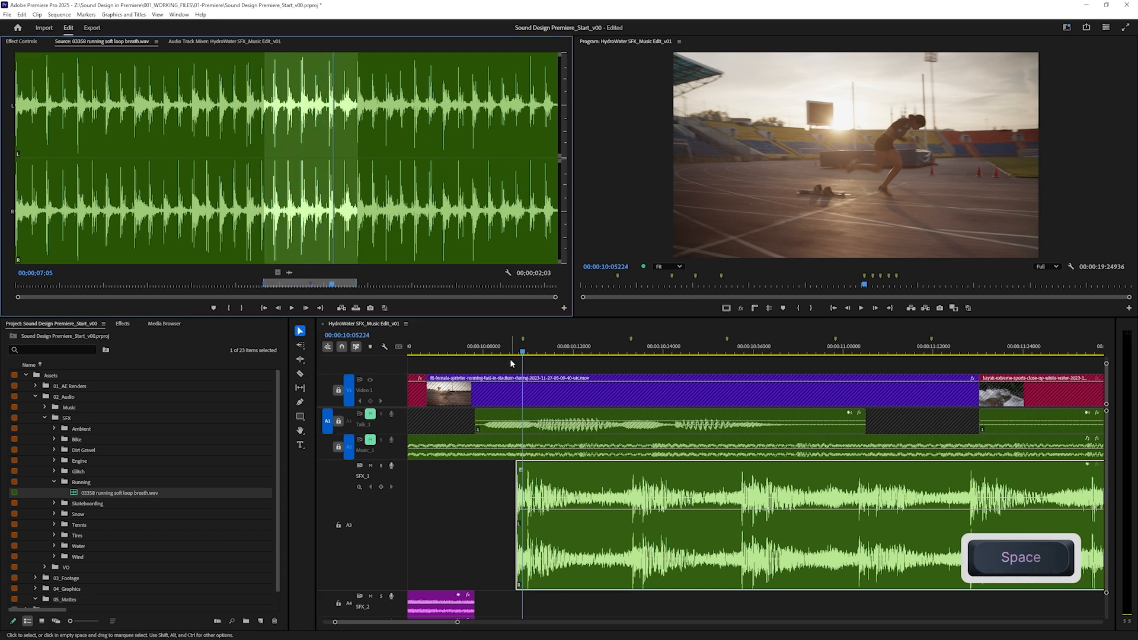
Extend the start of the running clip back to the beginning of the Talk_1 clip above the sprinter section.
click(519, 353)
drag(524, 353, 567, 389)
drag(517, 498, 473, 500)
Split the running clip before its second footstep at 00:00:10:18097 and slip the new segment to align that footstep with the second marker.
drag(589, 356, 615, 355)
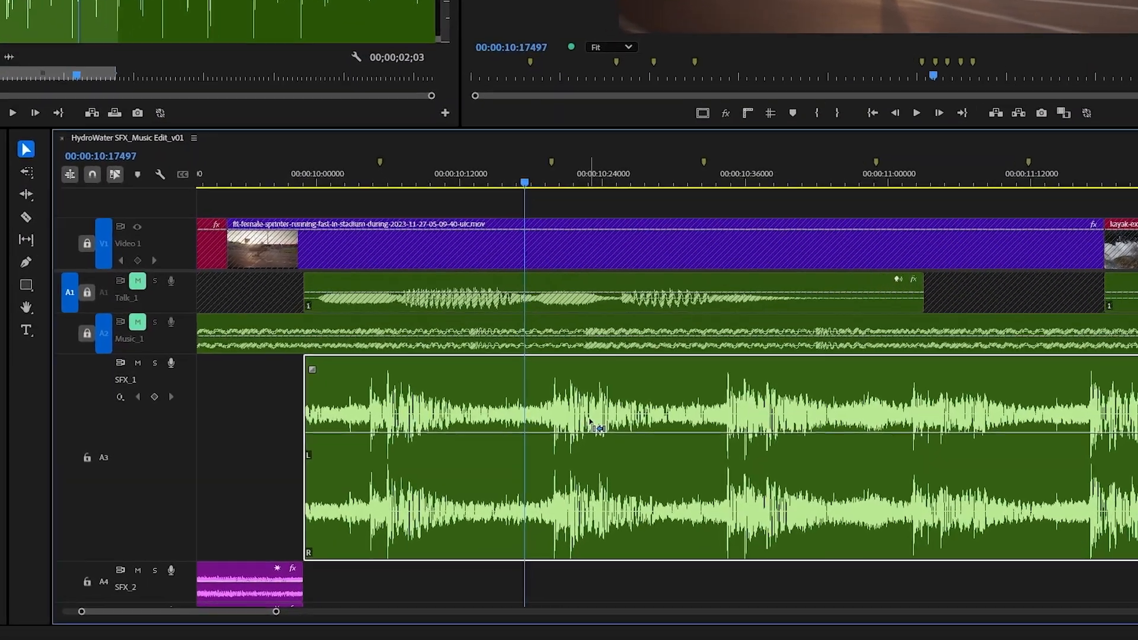
key(ctrl+k)
click(619, 448)
drag(482, 58, 499, 57)
scroll(505, 316, up, 3)
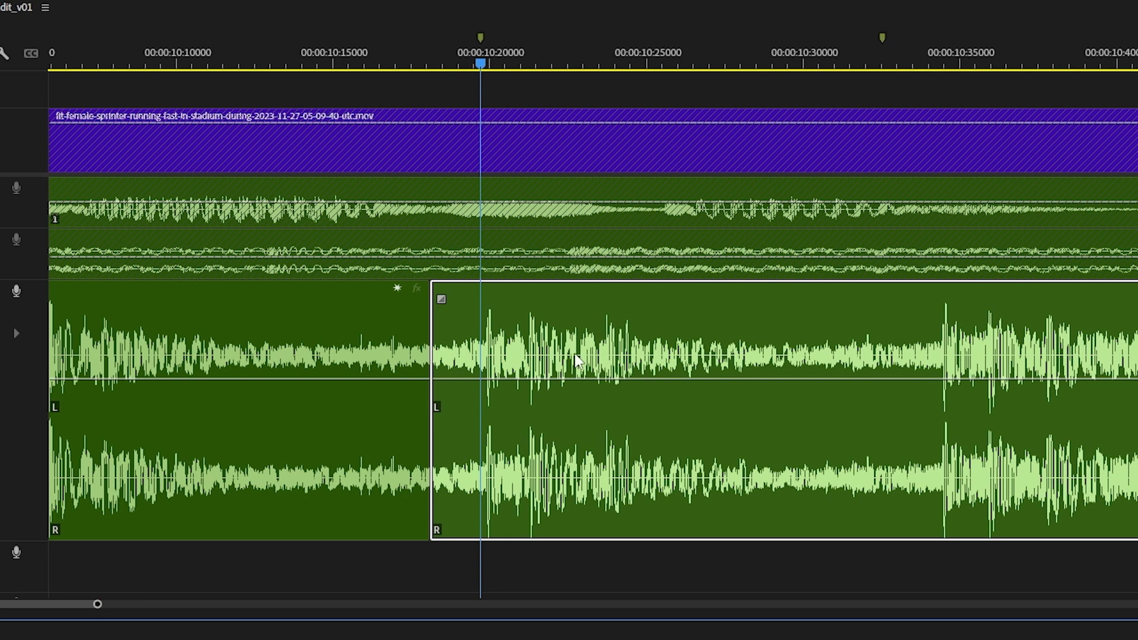
key(y)
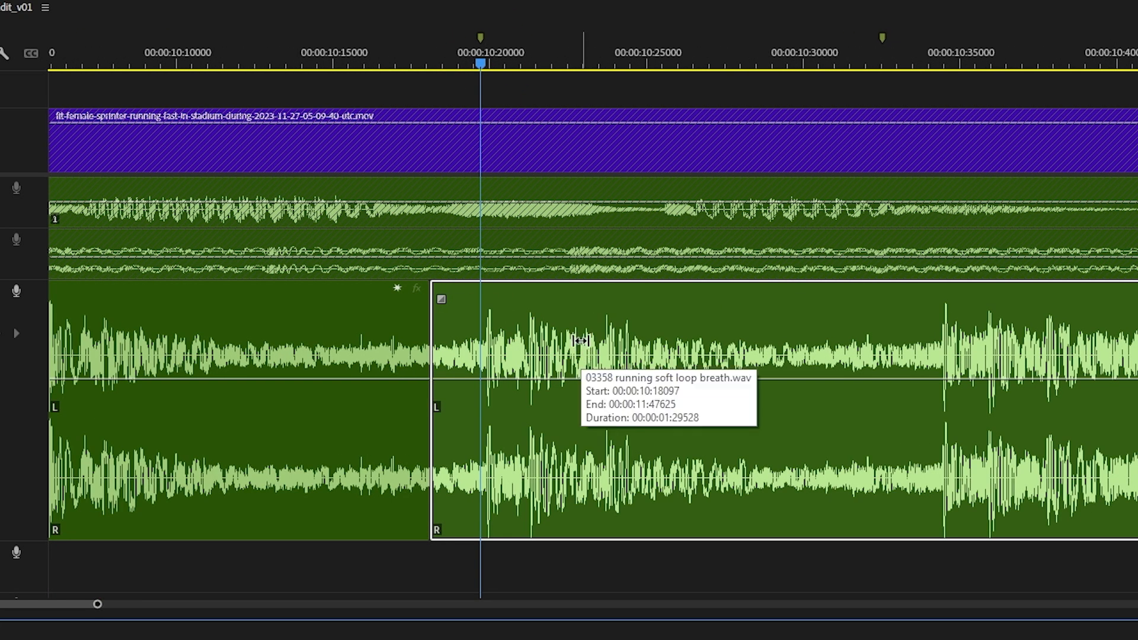
drag(635, 330, 628, 333)
Split the running clip before its third footstep and roll the edit to the playhead just ahead of the third marker.
mouse_move(856, 62)
mouse_down()
mouse_move(875, 59)
mouse_move(864, 60)
mouse_up()
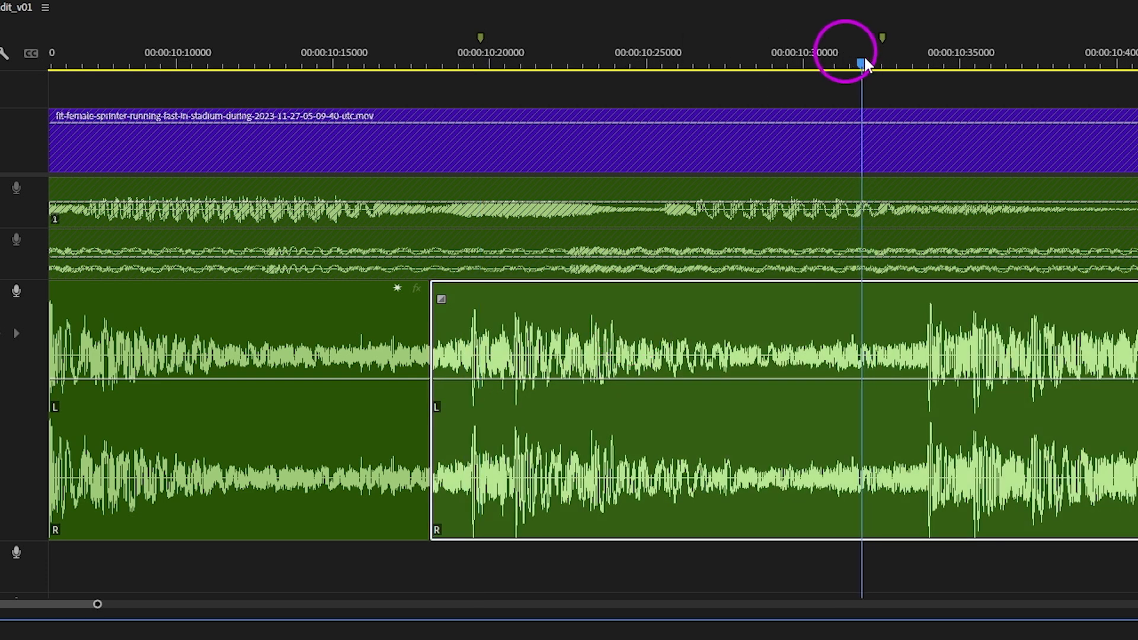
click(849, 334)
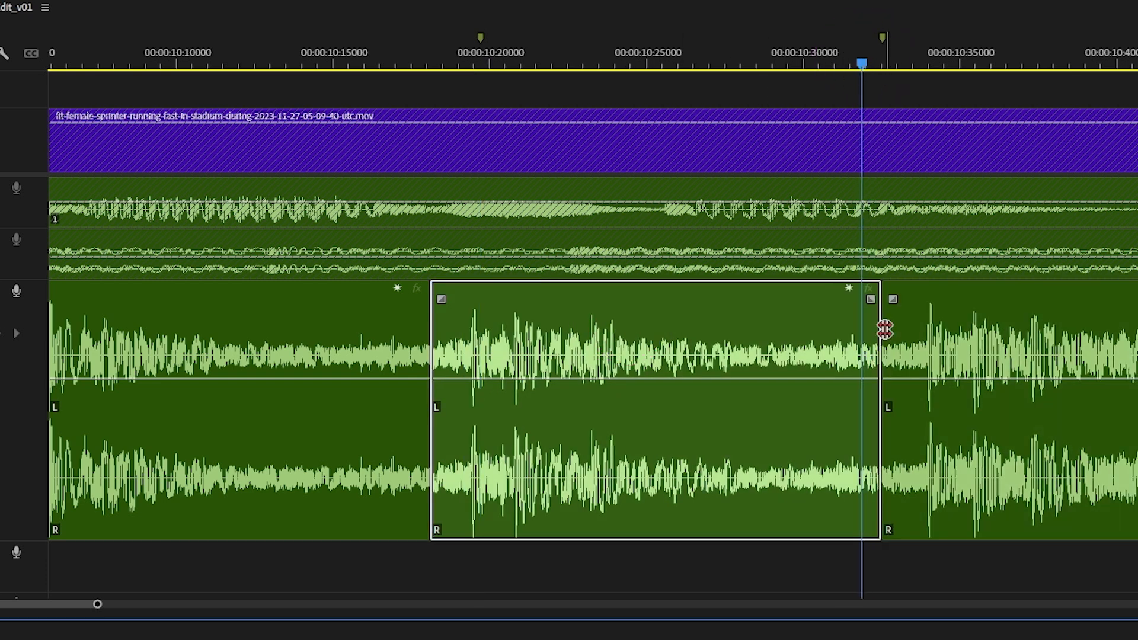
click(874, 332)
drag(877, 332, 859, 341)
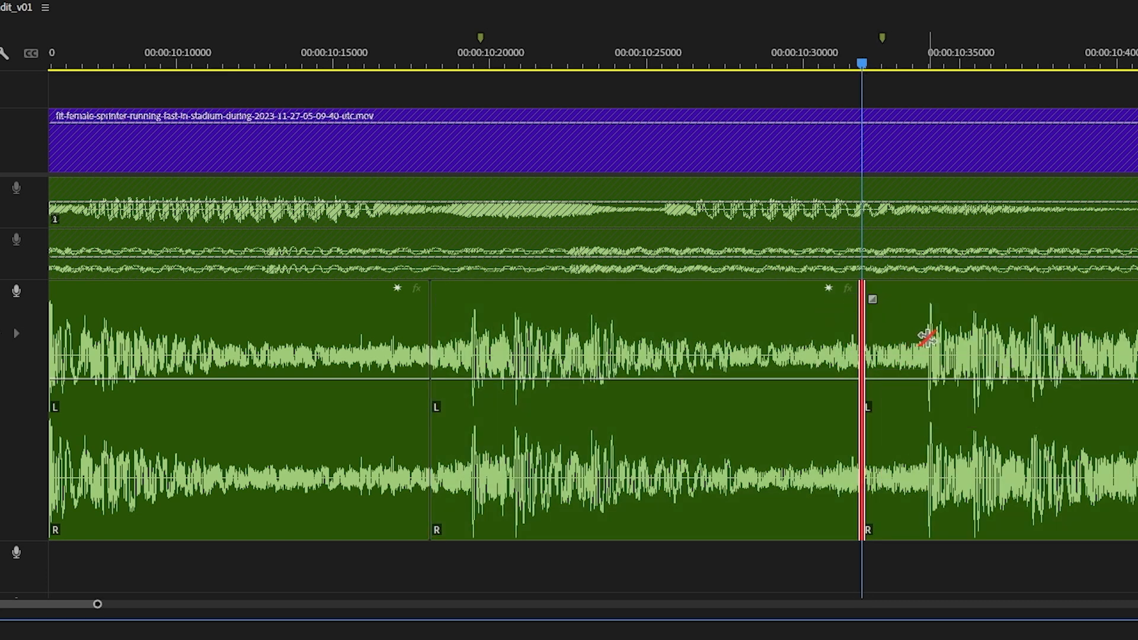
Slip the third running segment so its first footstep lands on the third marker.
click(998, 337)
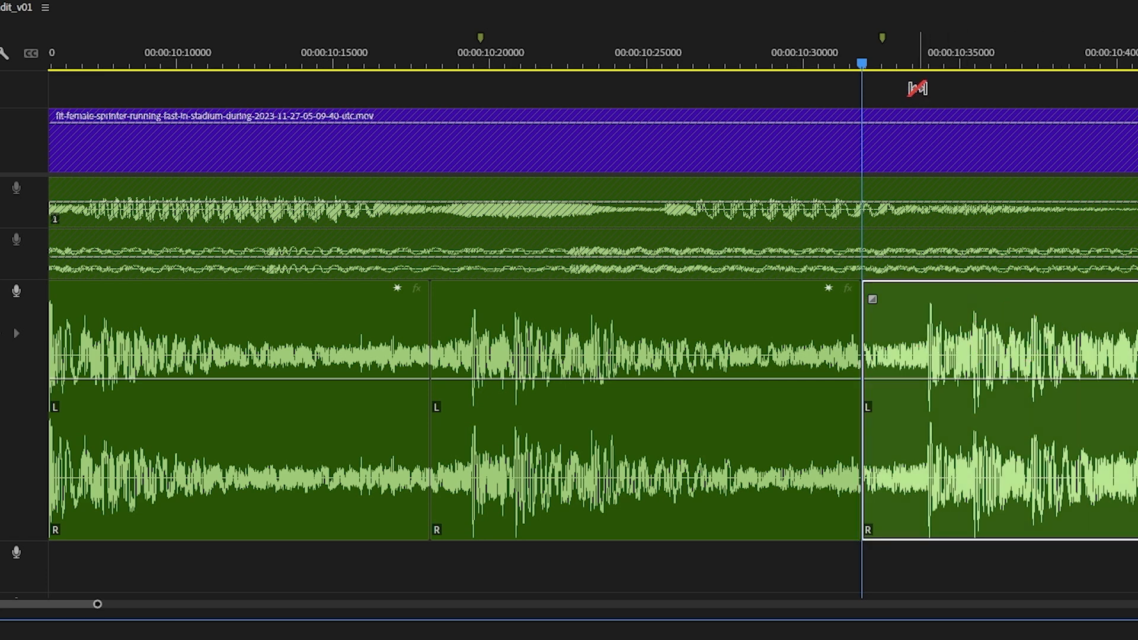
click(881, 64)
drag(1061, 326, 1028, 330)
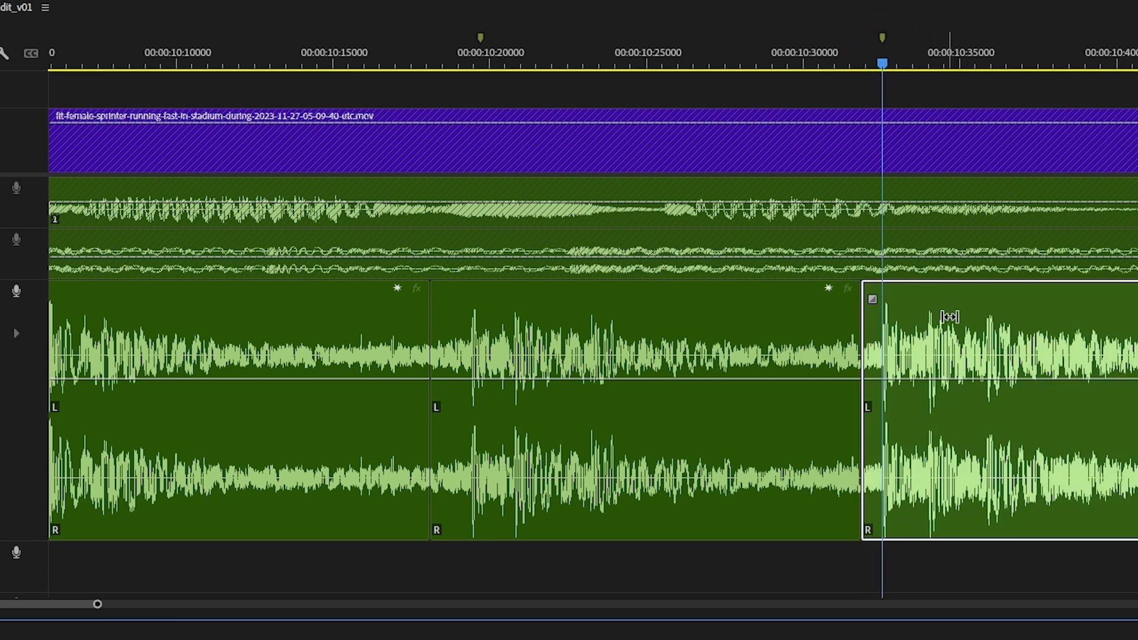
Split the running clip just before its fourth footstep, slightly ahead of the fourth marker.
scroll(1021, 334, down, 3)
drag(921, 61, 796, 67)
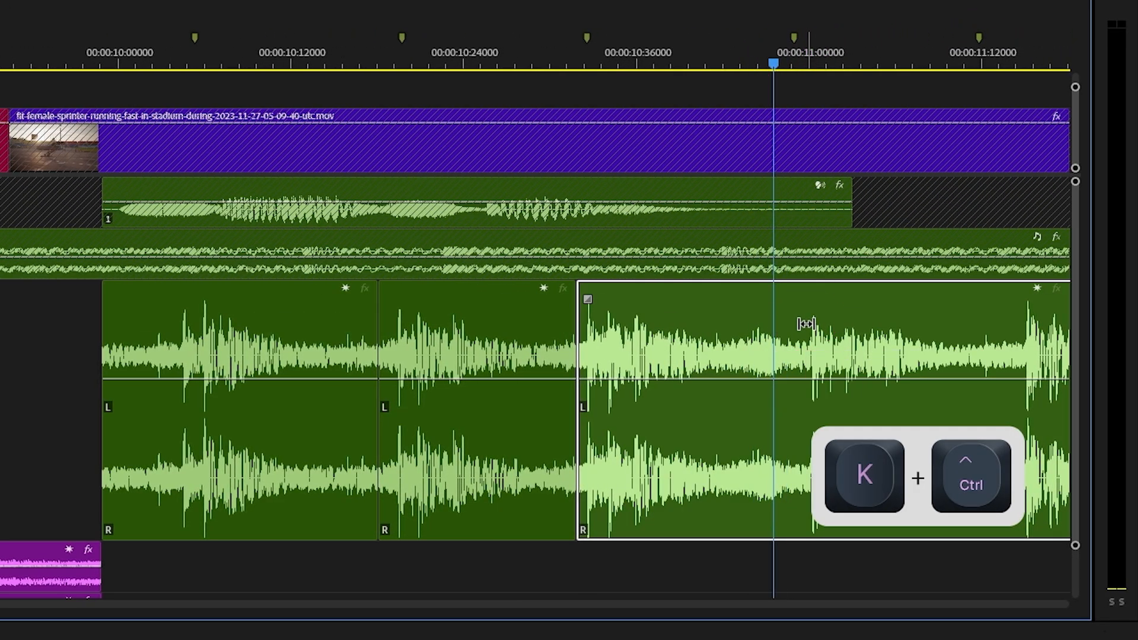
key(ctrl+k)
Slip the fourth running segment so its first footstep lands on the fourth marker.
click(801, 326)
scroll(809, 338, up, 3)
scroll(809, 340, up, 2)
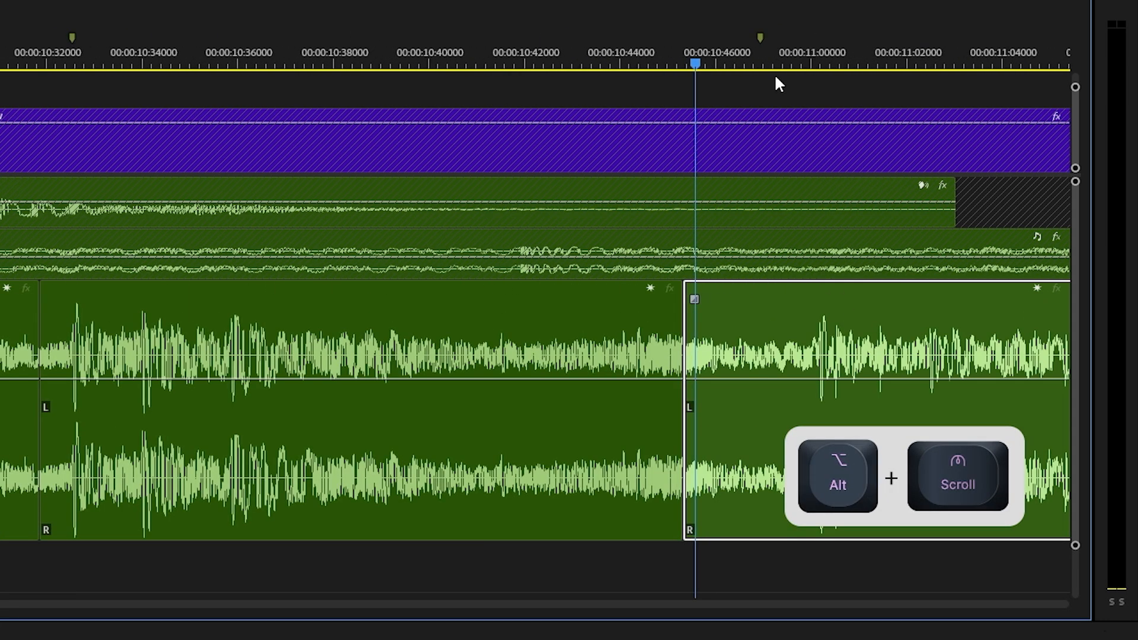
drag(731, 54, 760, 64)
key(y)
drag(875, 331, 847, 336)
scroll(827, 347, down, 2)
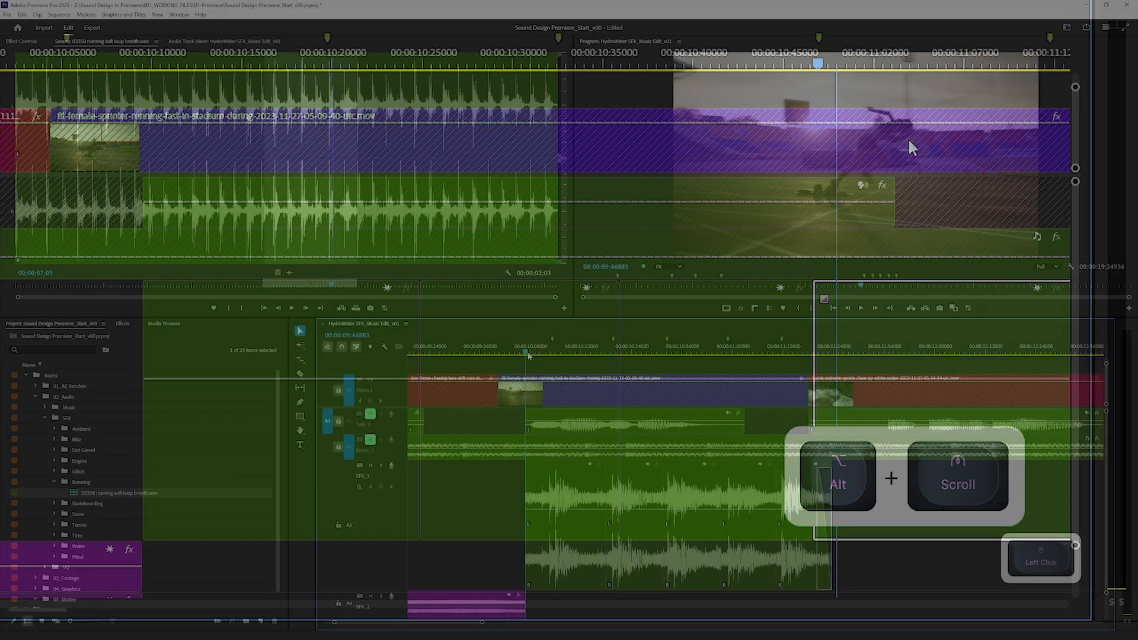
Play back the synced sprinter footsteps, collapse the Running bin and preview the kayak shot that follows.
key(space)
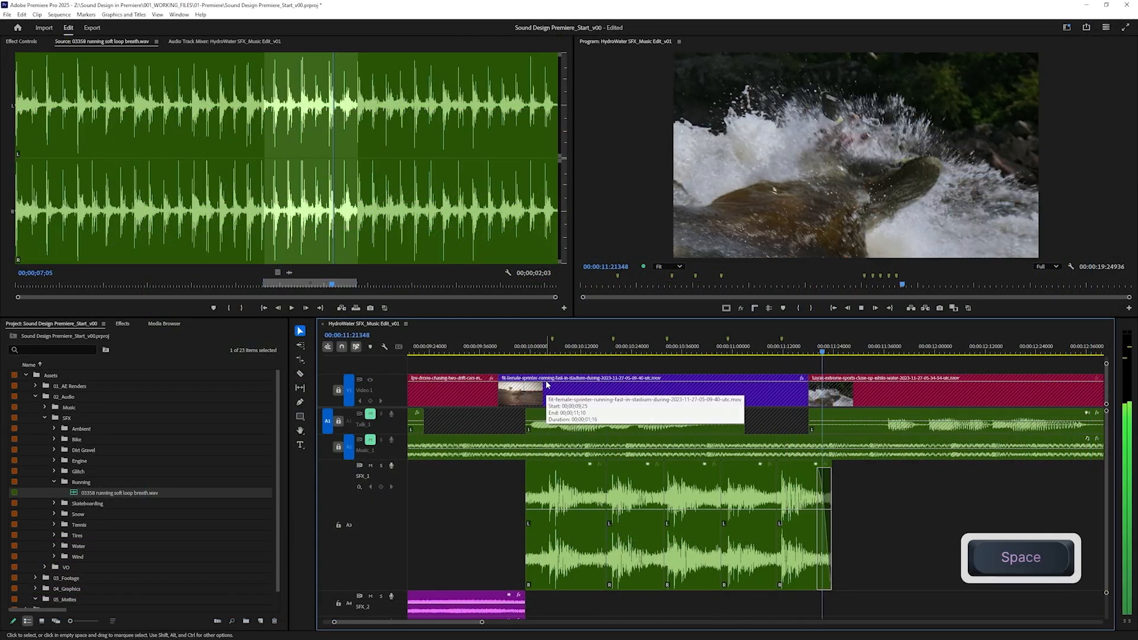
click(54, 482)
click(814, 336)
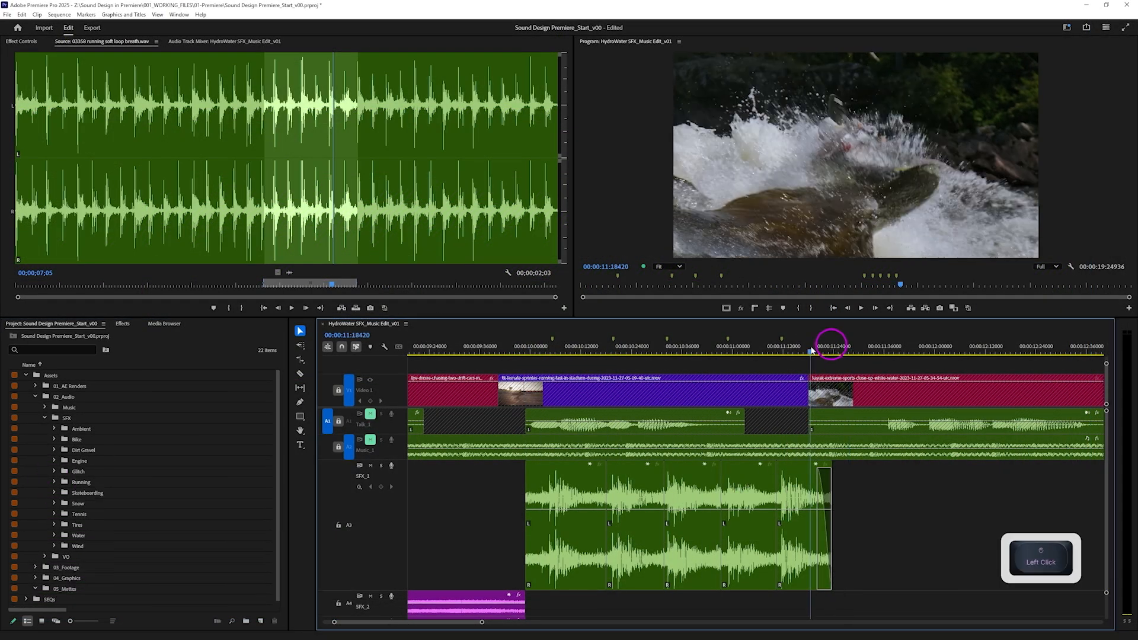
key(space)
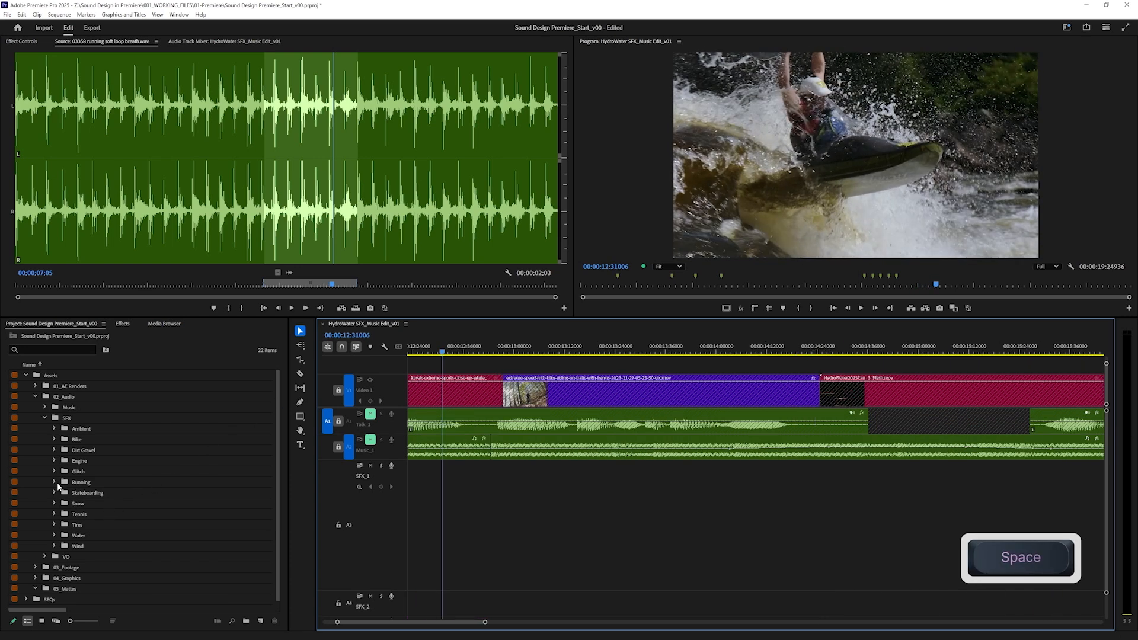
Audition River.wav from the Water bin, place its marked audio on SFX_2 beneath the kayak shot and play it back.
click(54, 536)
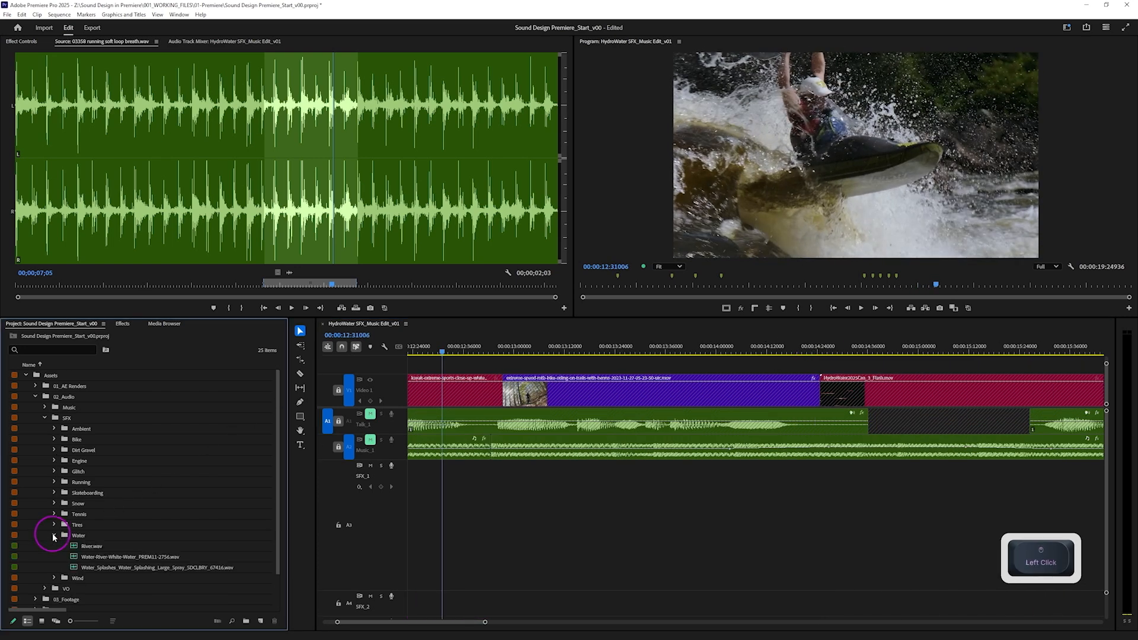
double_click(75, 548)
key(space)
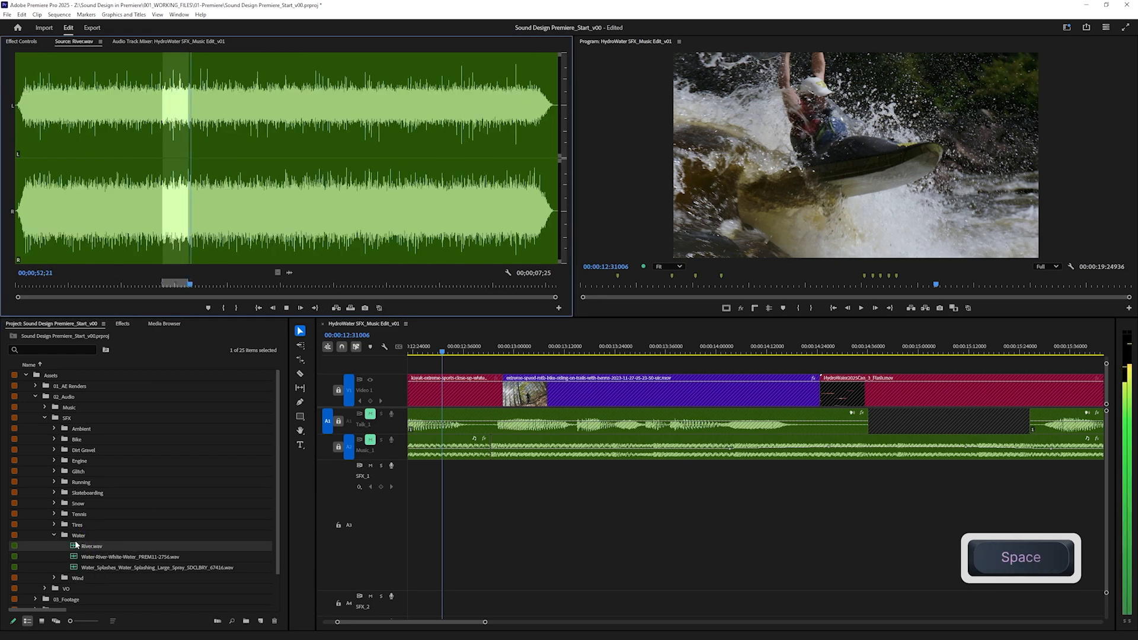
drag(288, 271, 605, 625)
key(space)
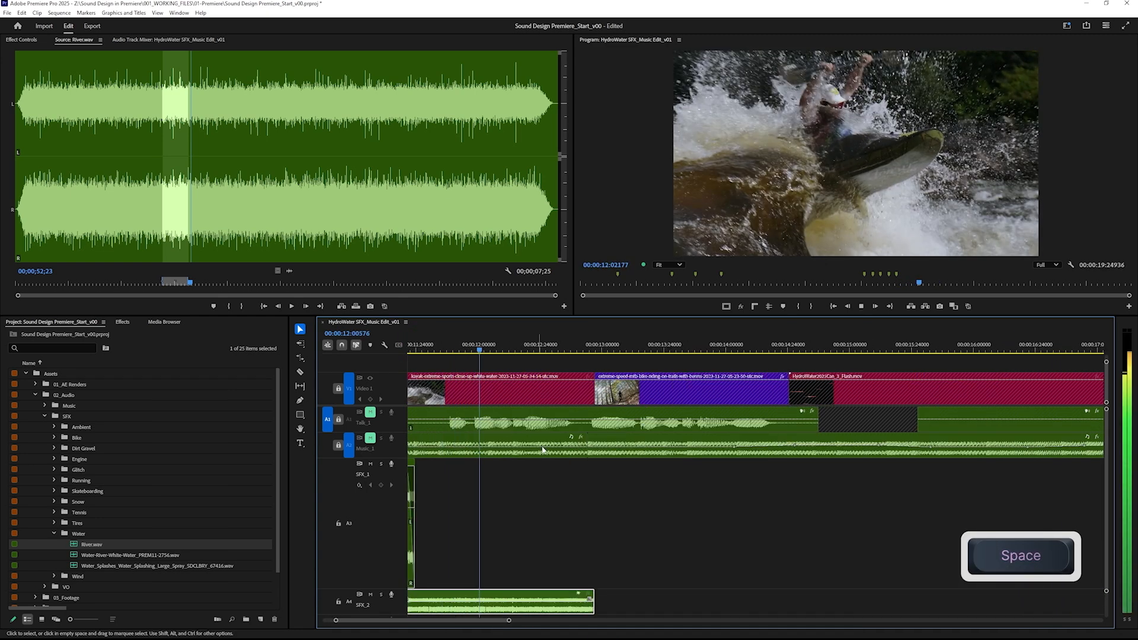
Enlarge the SFX_2 track and lower the river clip's volume to about -9.7 dB, raising it slightly after playback.
scroll(475, 554, down, 3)
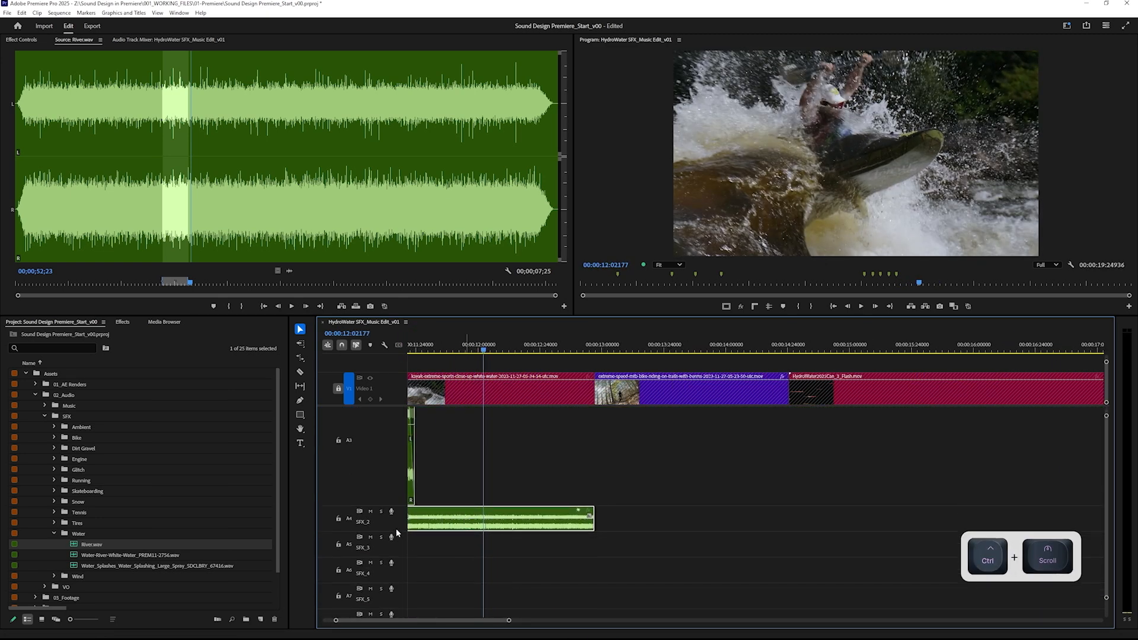
drag(442, 546, 441, 569)
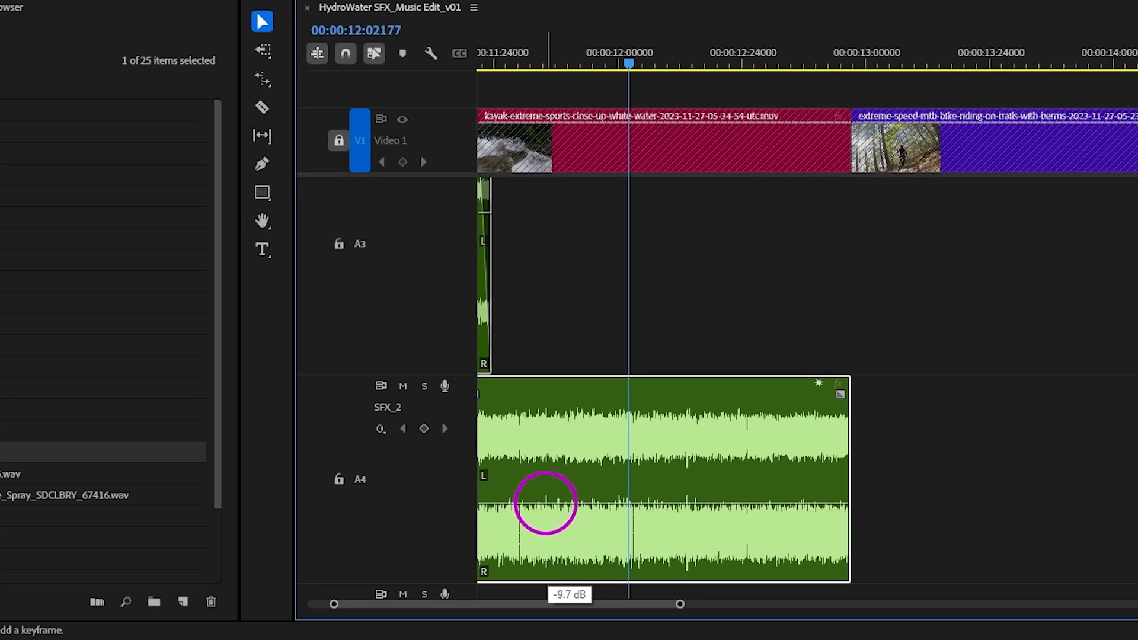
click(460, 53)
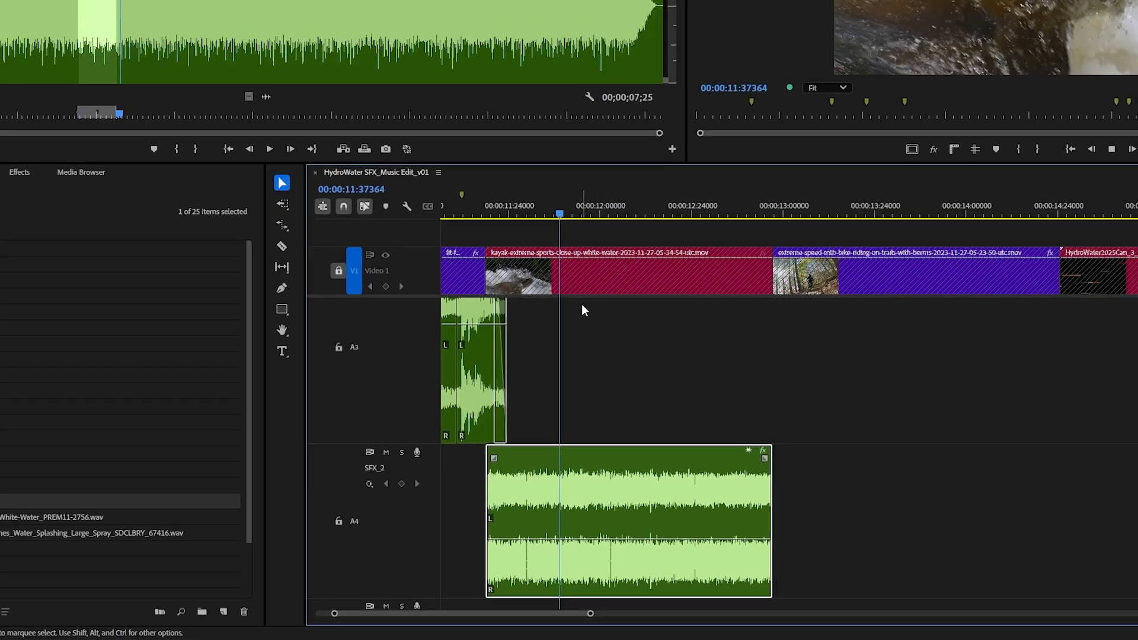
key(space)
drag(601, 539, 601, 534)
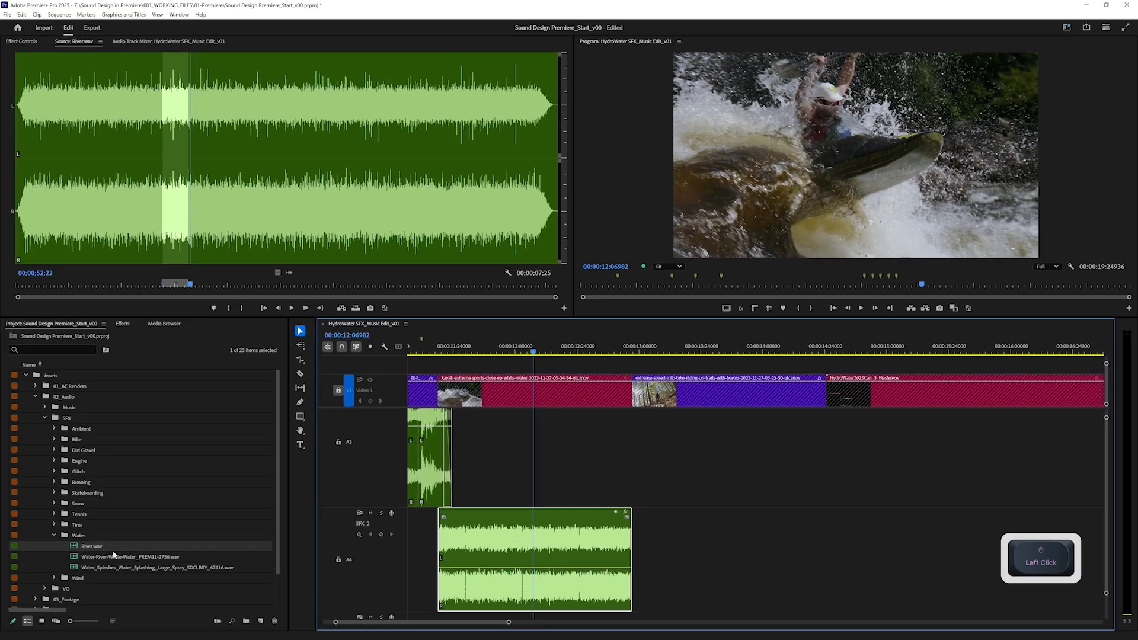
Audition Water-River-White-Water_PREM11-2756.wav and mark a 00;00;03;17 range ending at 00;00;51;18.
double_click(76, 558)
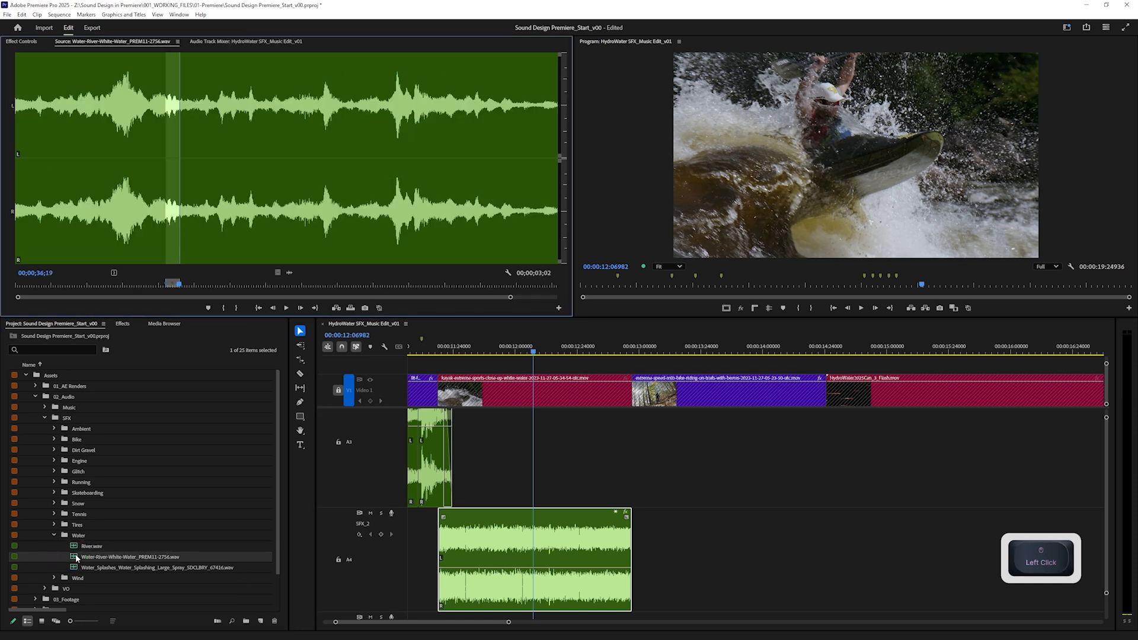
click(137, 227)
key(space)
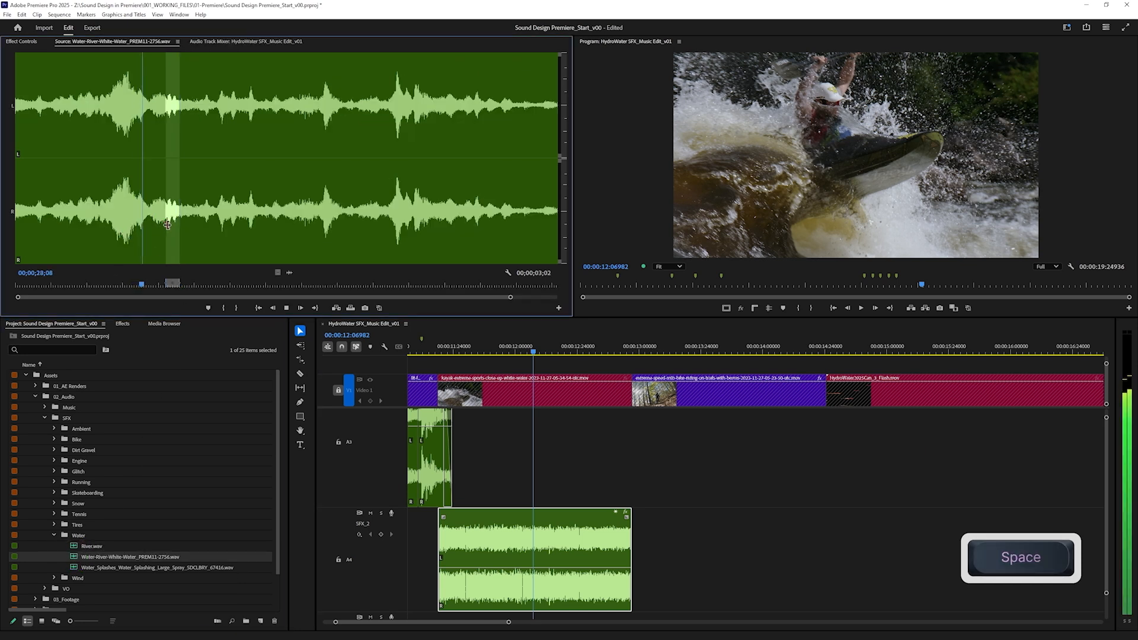
click(230, 216)
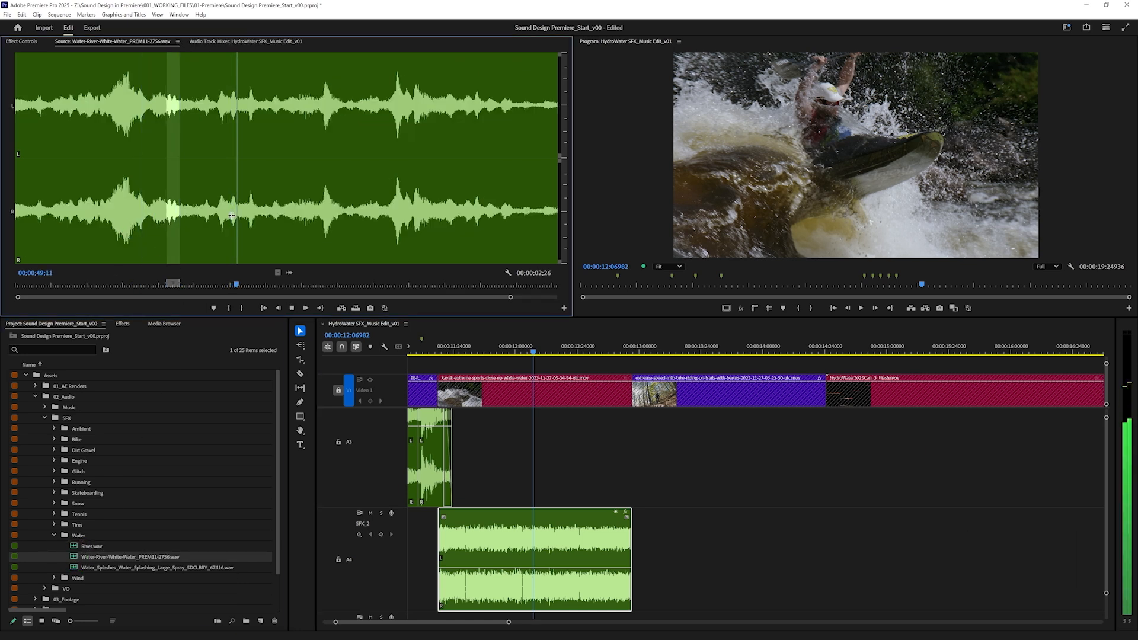
click(231, 216)
key(i)
click(248, 211)
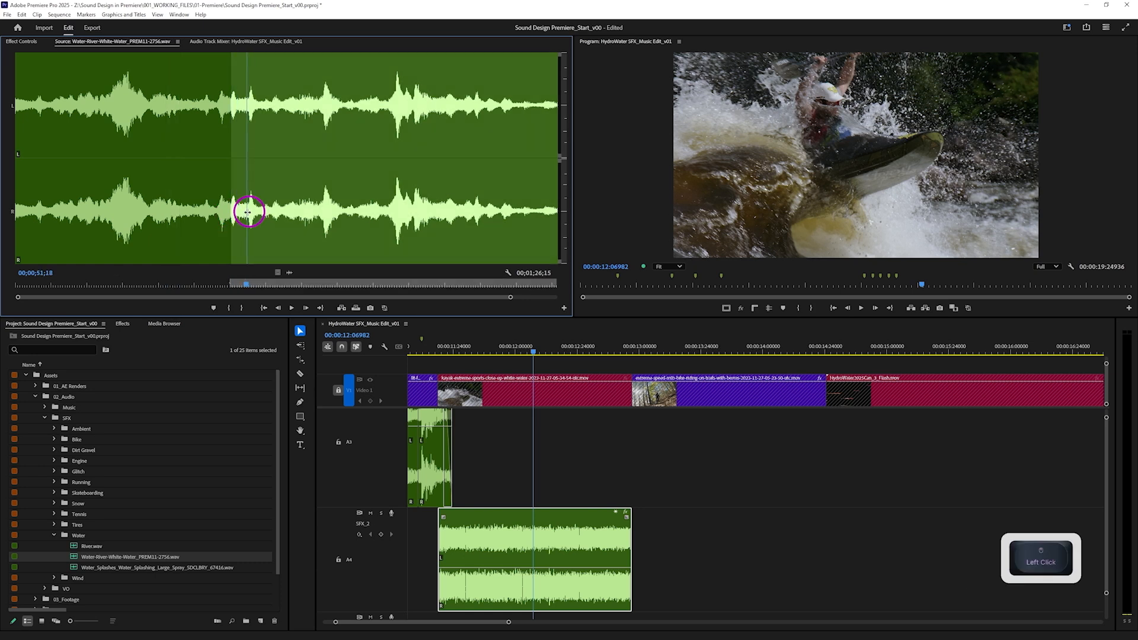
key(o)
Place the marked white-water audio on SFX_3 at the start of the kayak shot and trim its end to match the shot.
drag(295, 274, 688, 545)
scroll(703, 552, down, 2)
scroll(711, 522, down, 1)
drag(711, 496, 484, 536)
drag(863, 539, 630, 539)
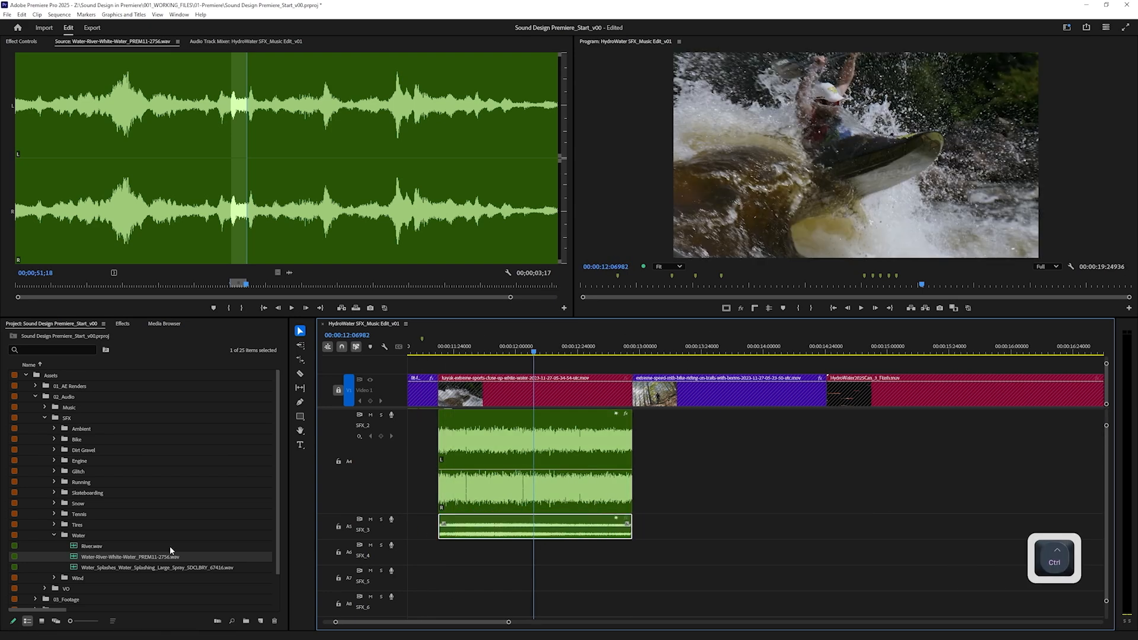
Load the large-spray water splash sound from the Water bin and play it from near its beginning.
double_click(76, 567)
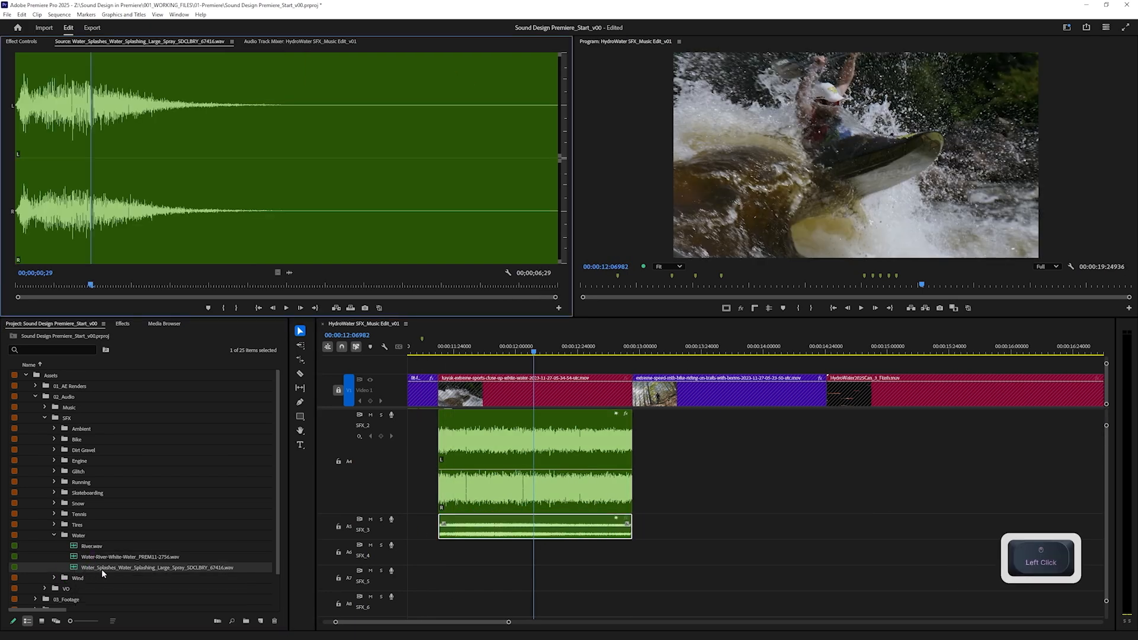
click(22, 240)
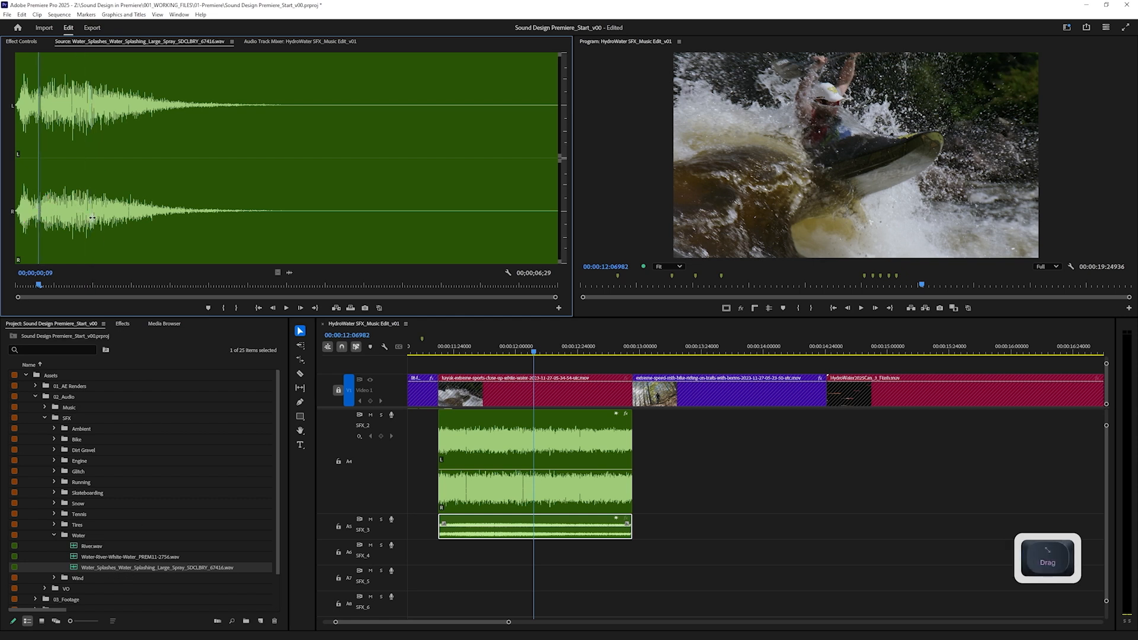
key(space)
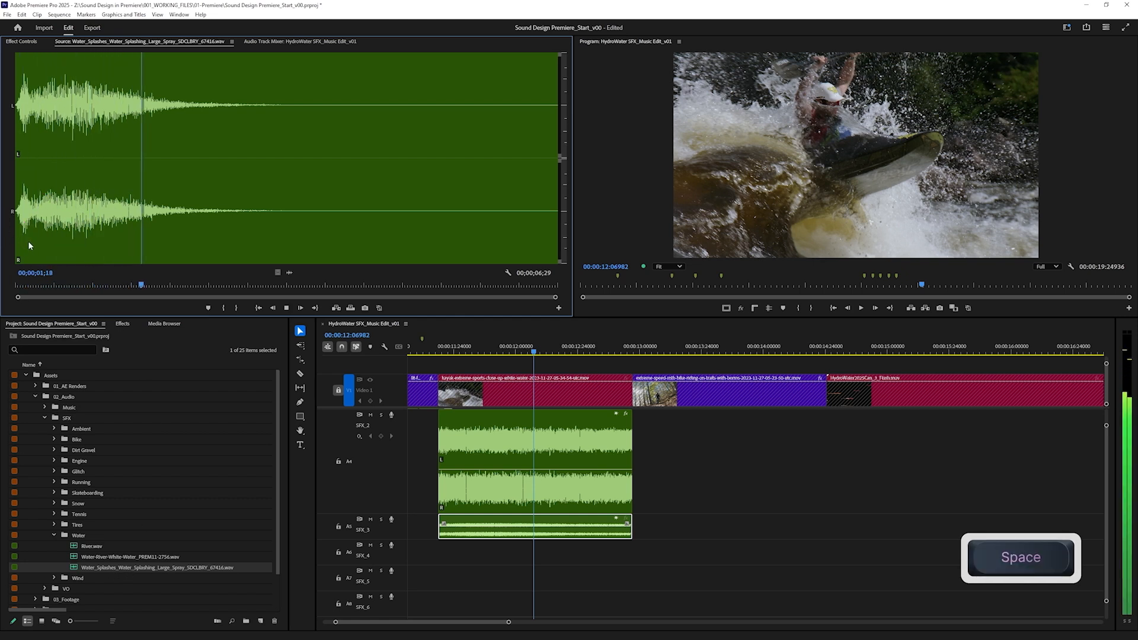
Place the water splash sound on SFX_4 under the kayak shot and trim its end to match the shot.
key(space)
drag(76, 568, 461, 556)
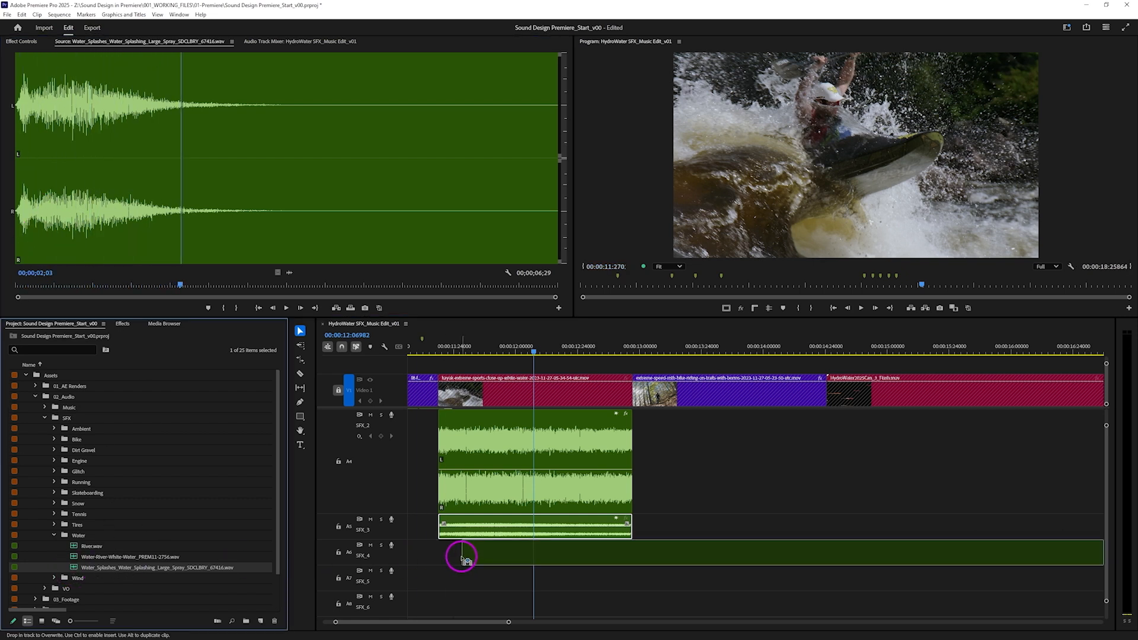
scroll(601, 522, down, 2)
ctrl+alt+scroll(601, 522, down, 3)
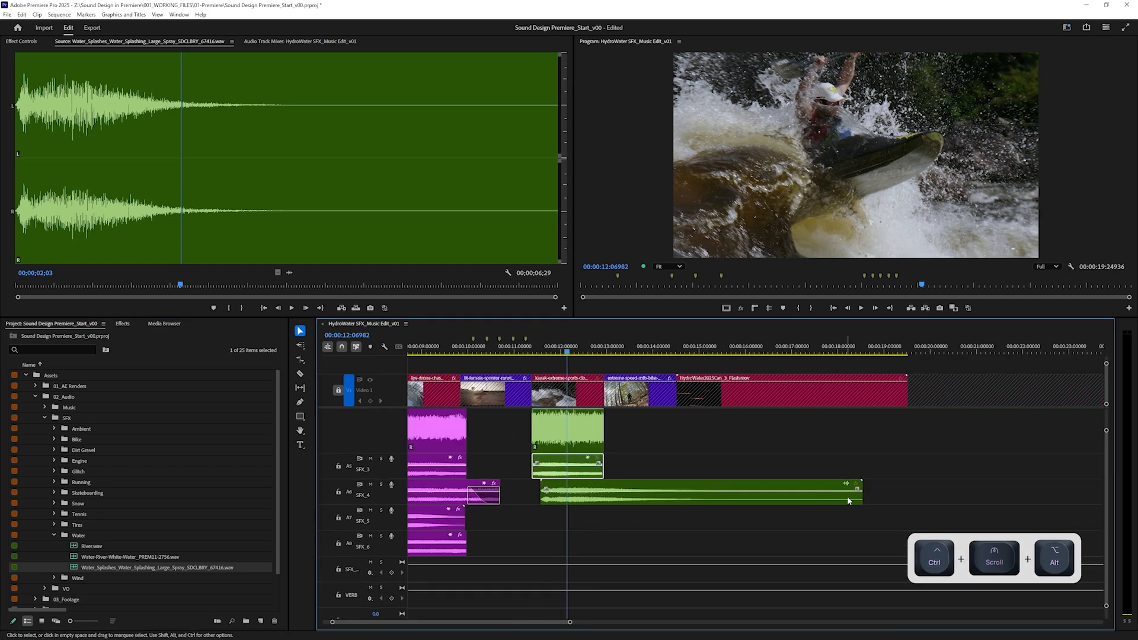
drag(848, 498, 576, 509)
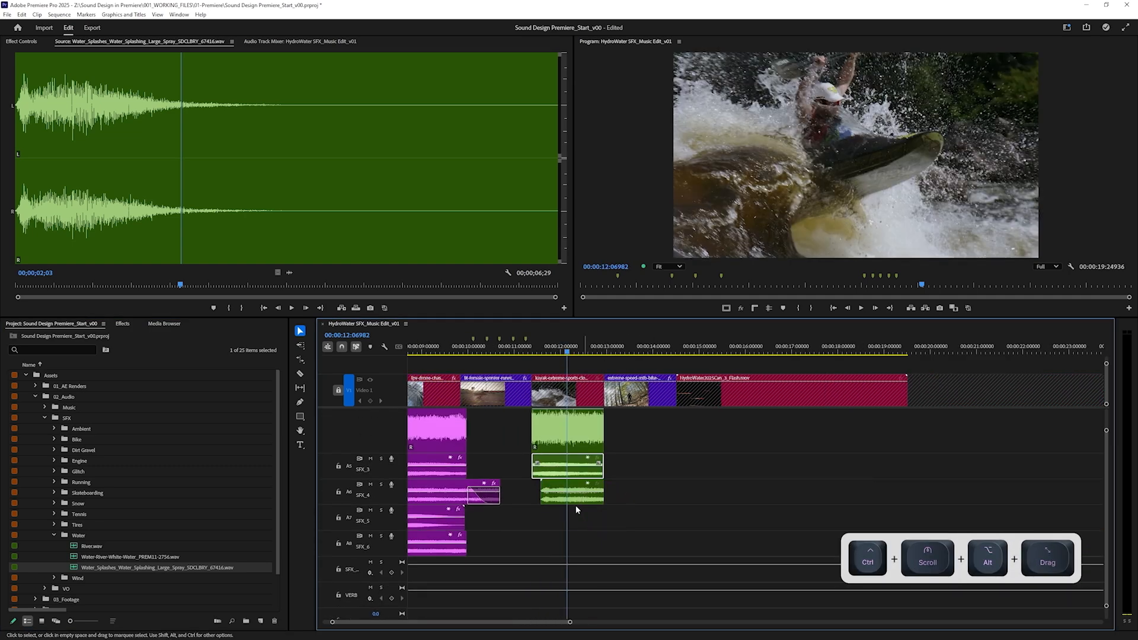
Shift the splash clip on SFX_4 to start slightly before the kayak shot, enlarge its track and play the result.
alt+scroll(576, 510, up, 3)
drag(526, 351, 541, 353)
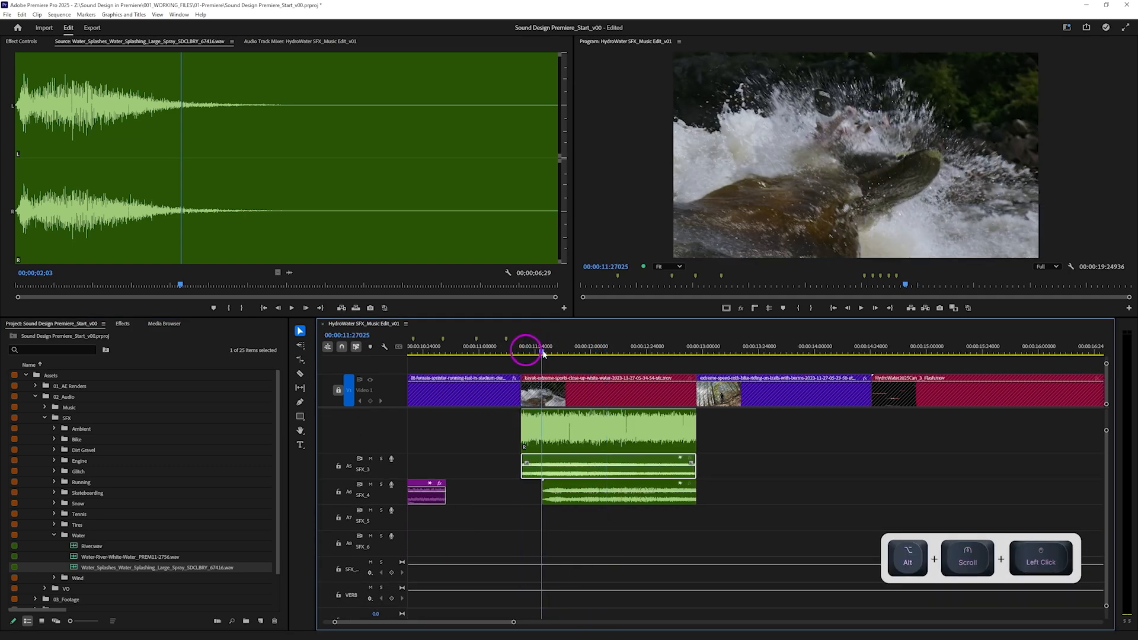
drag(572, 499, 545, 503)
alt+scroll(545, 503, up, 3)
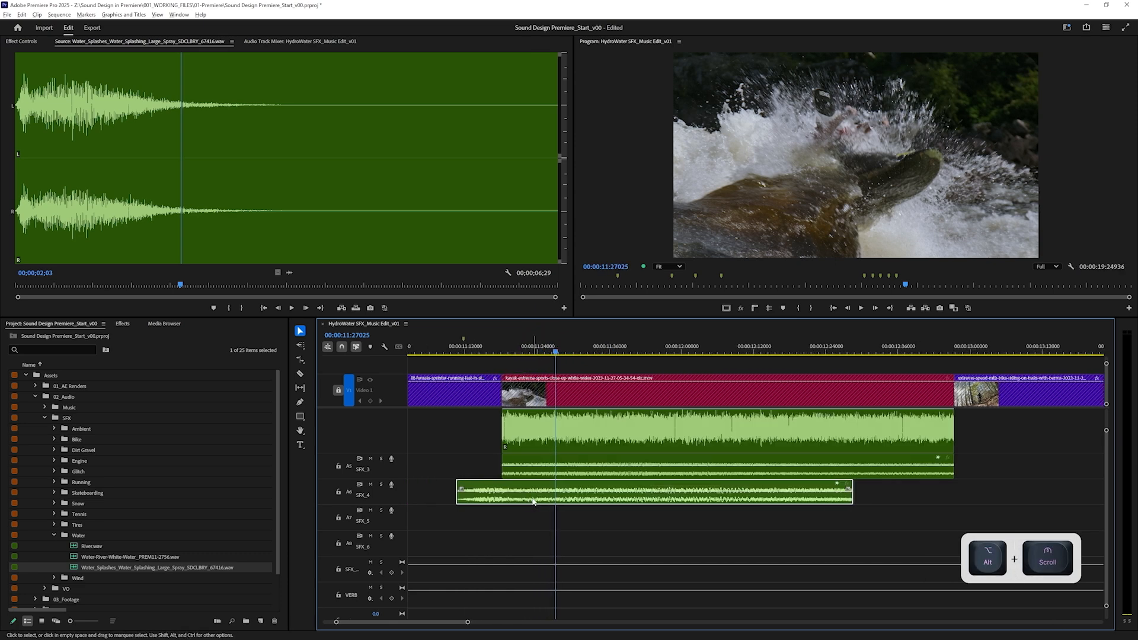
click(522, 496)
alt+scroll(417, 506, up, 3)
mouse_move(535, 546)
mouse_down()
mouse_move(573, 551)
mouse_move(556, 551)
mouse_up()
drag(499, 350, 461, 353)
key(space)
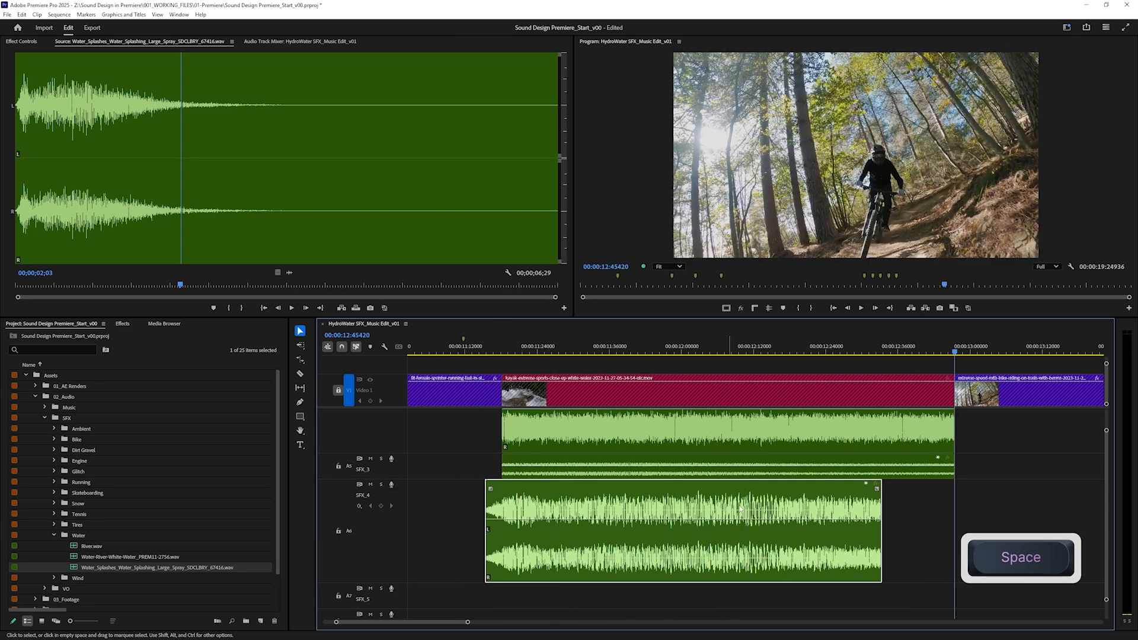
Extend the splash clip's end to the end of the kayak shot and play the section back.
drag(877, 507, 953, 507)
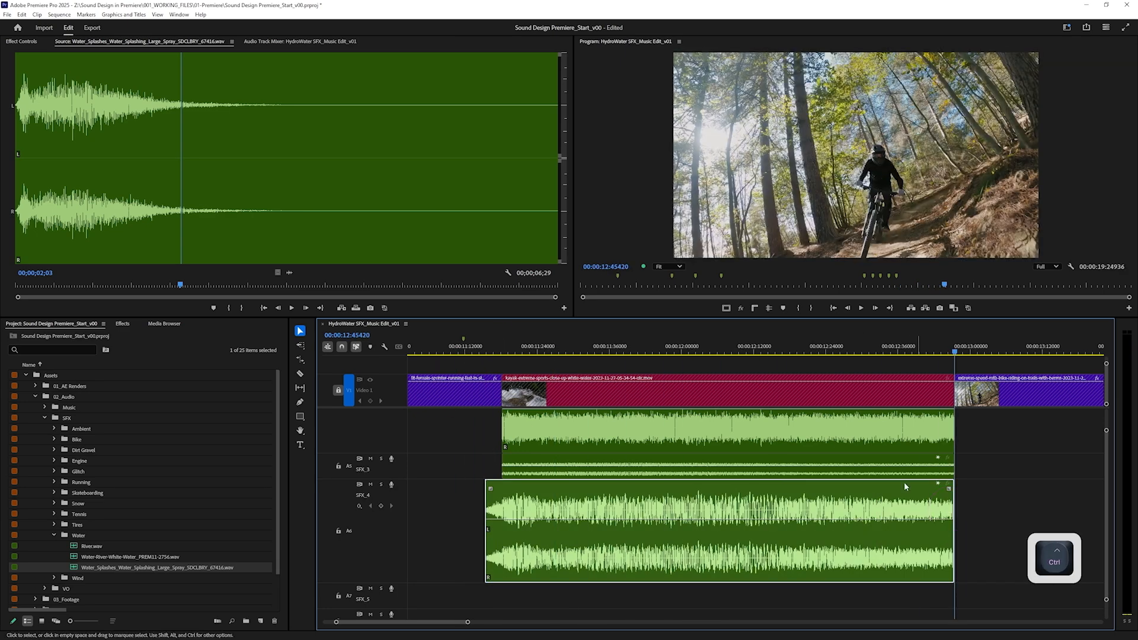
click(464, 354)
key(space)
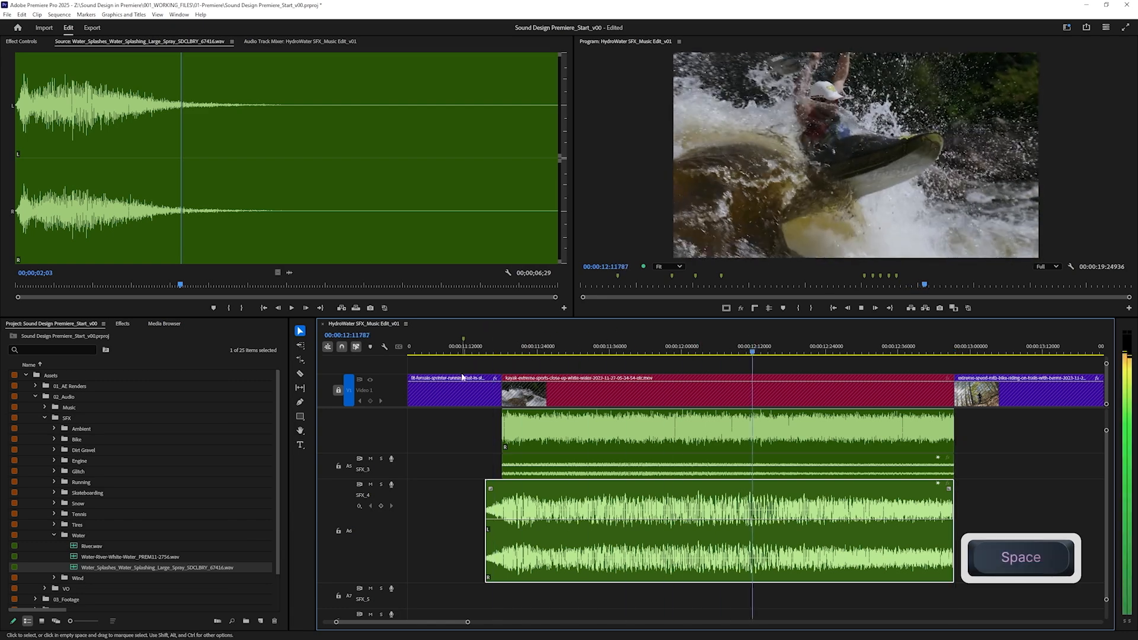
Extend the SFX_2, SFX_3 and SFX_4 water clips slightly past the kayak shot, fade out their ends and collapse the SFX_4 track.
drag(953, 501, 963, 462)
scroll(968, 421, up, 4)
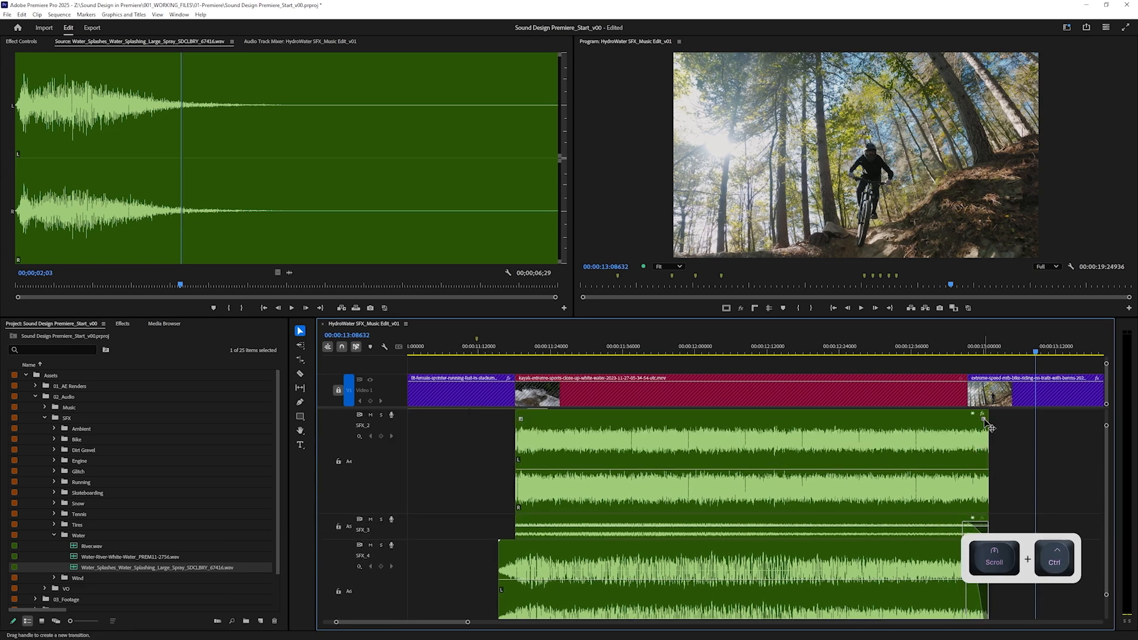
drag(984, 421, 964, 422)
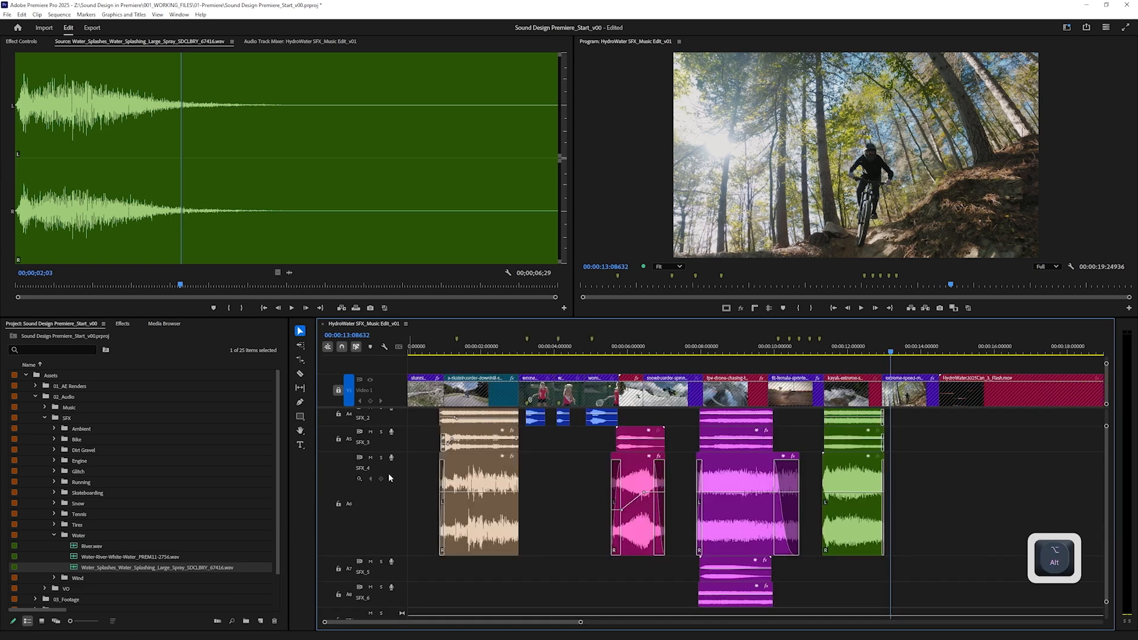
scroll(392, 481, down, 5)
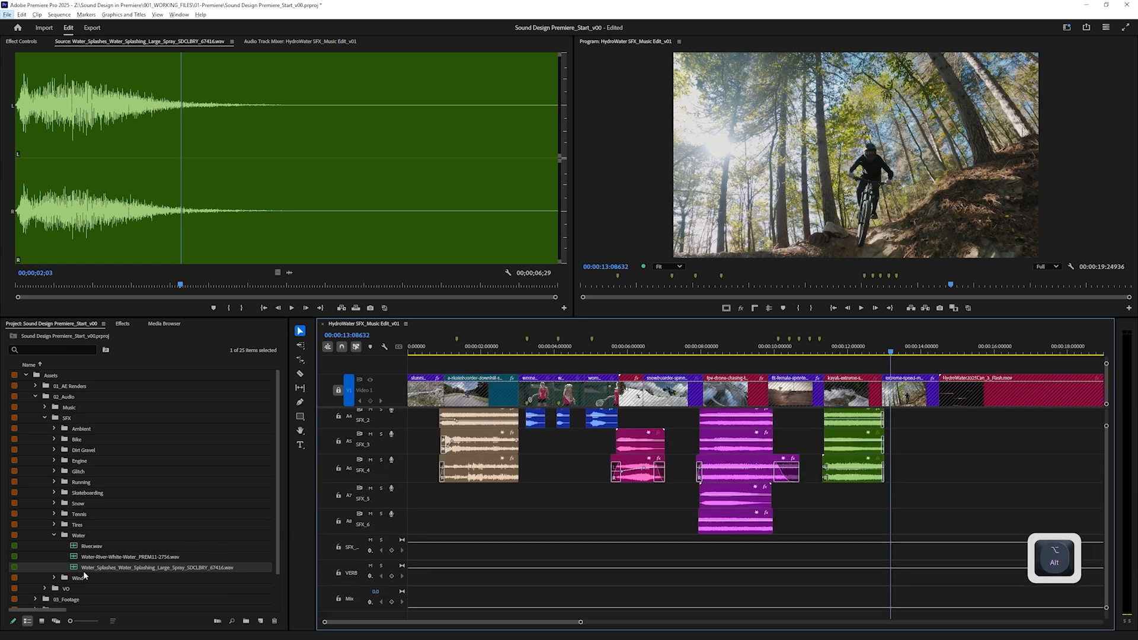
Collapse the Water bin, load Cycling.wav from the Bike bin and audition it.
click(55, 536)
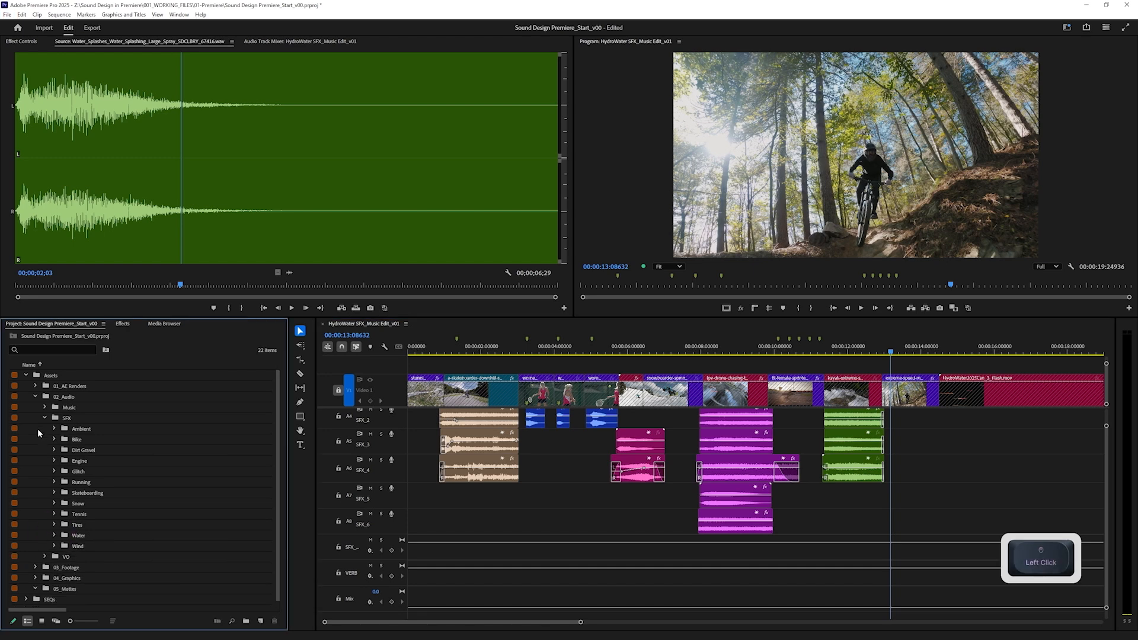
click(54, 440)
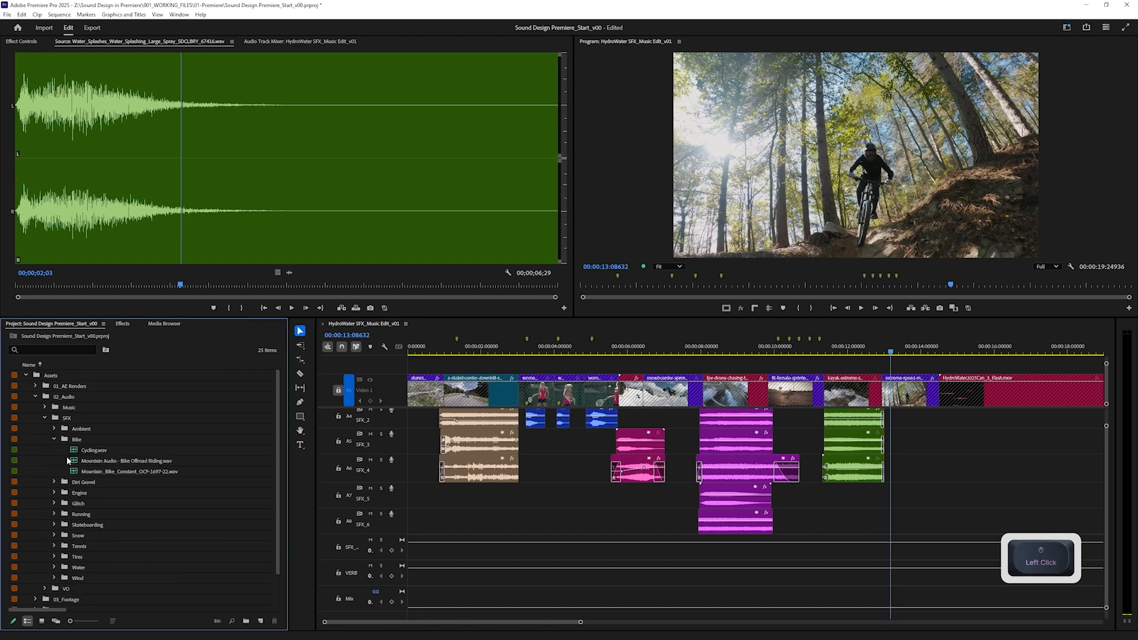
double_click(75, 453)
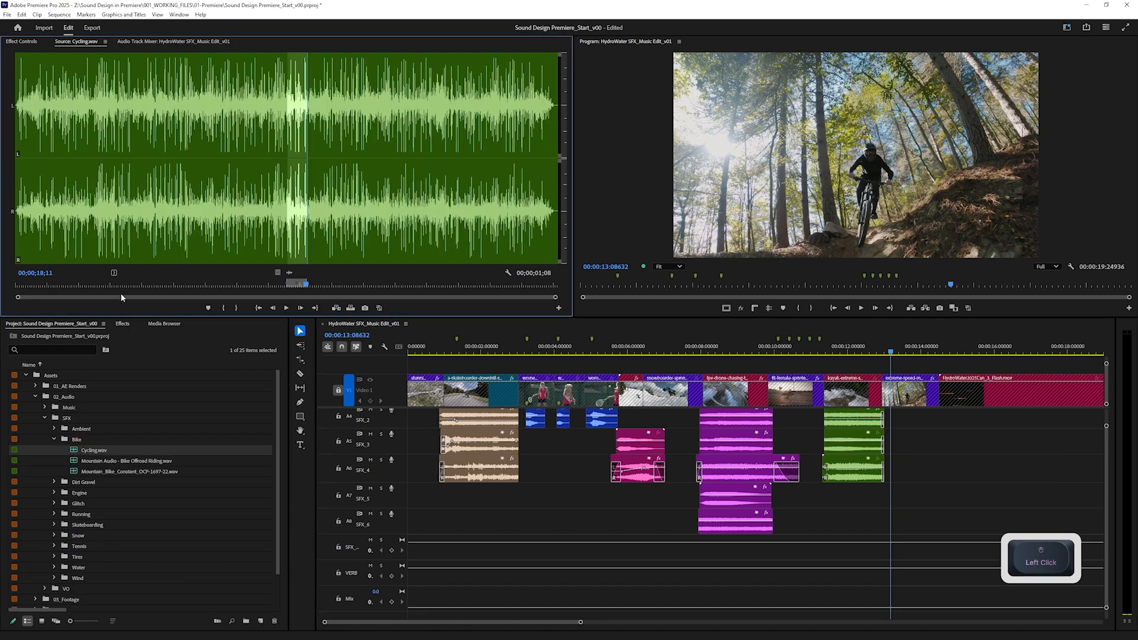
key(space)
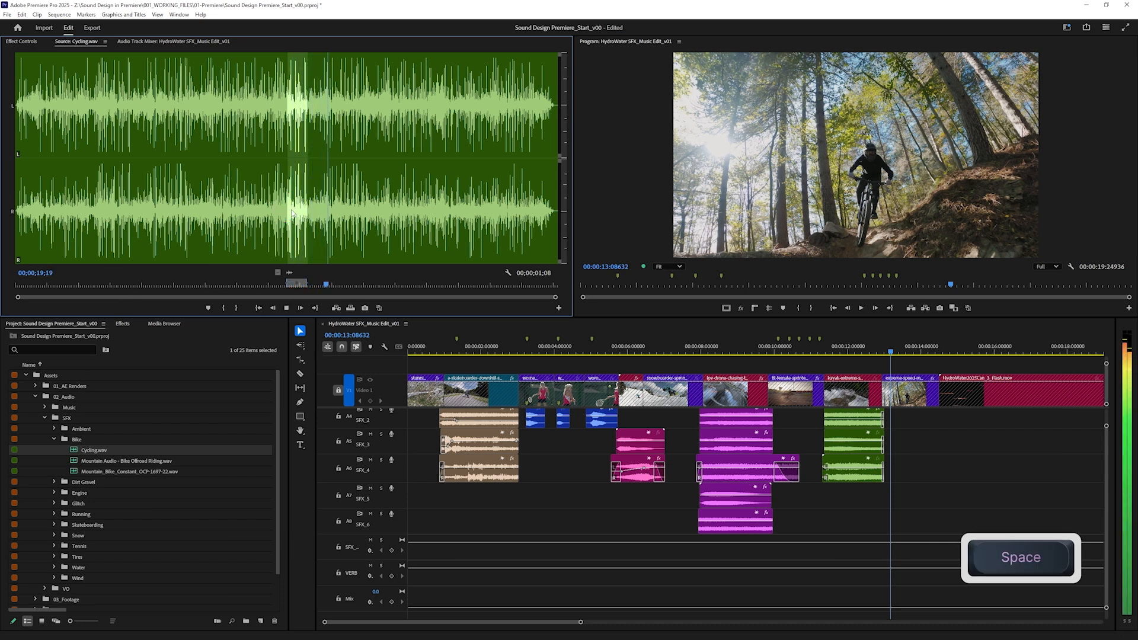
key(space)
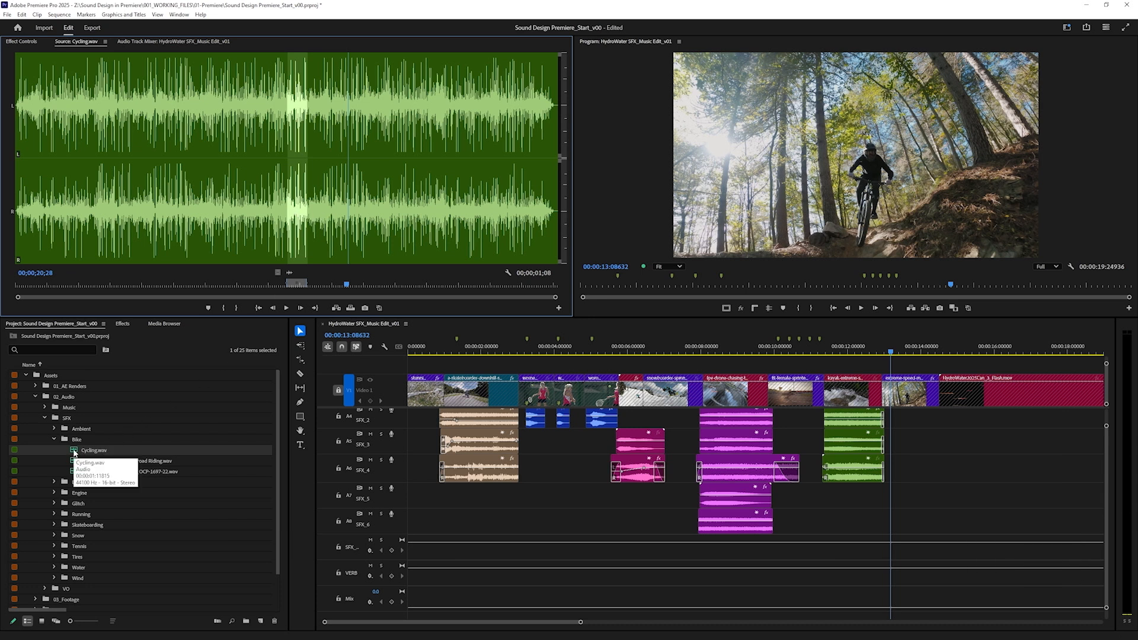
Mark the 00;00;13;17 to 00;00;14;15 range of Cycling.wav and place its audio on SFX_5 at the start of the mountain bike shot.
drag(196, 228, 239, 228)
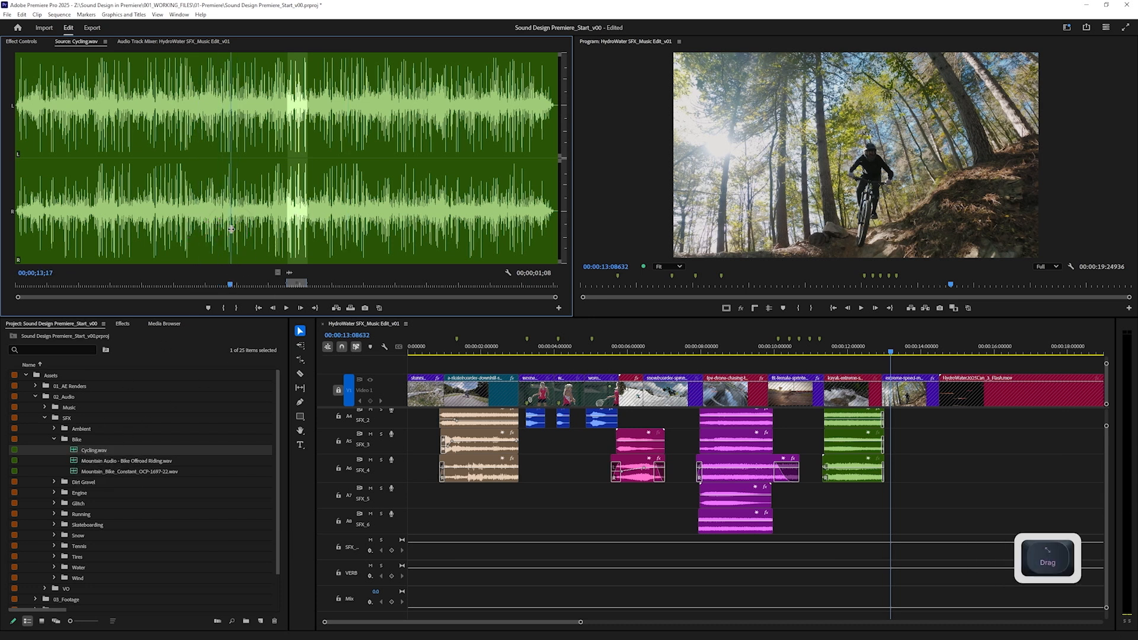
key(i)
click(259, 224)
key(o)
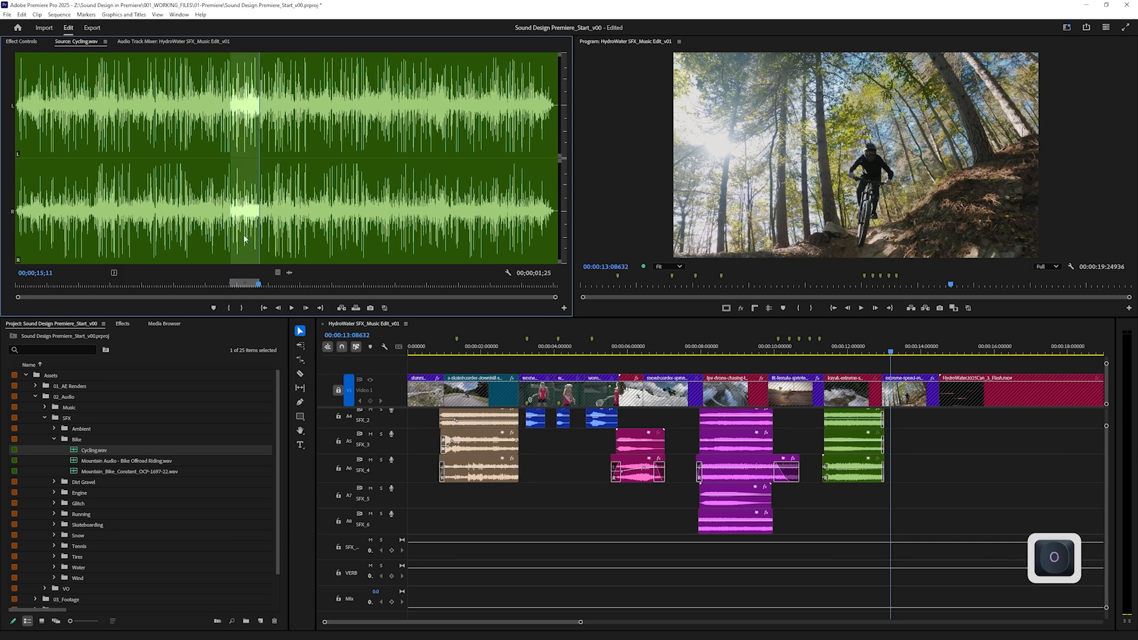
click(246, 235)
key(o)
drag(286, 273, 889, 496)
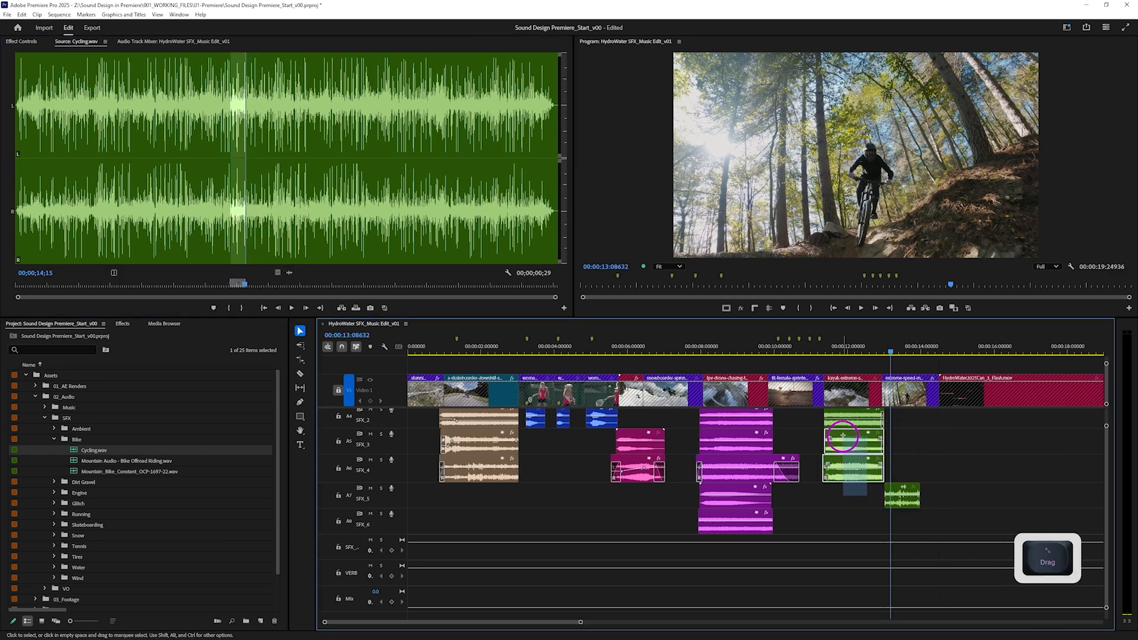
Assign the Green label colour to the three water clips under the kayak shot.
right_click(841, 423)
click(891, 275)
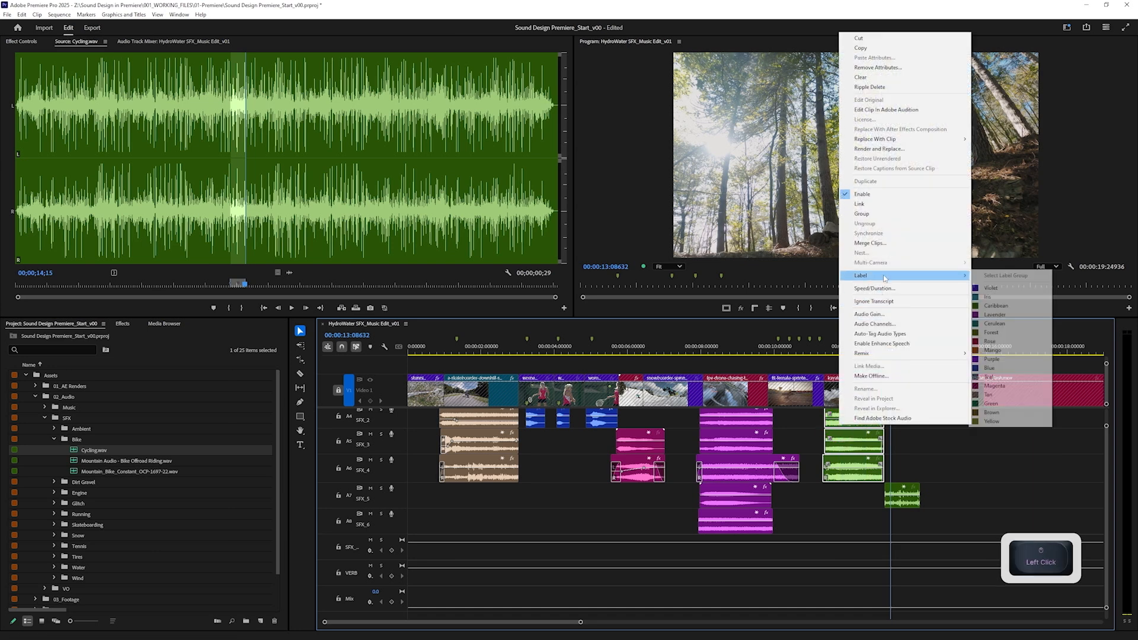
click(1007, 404)
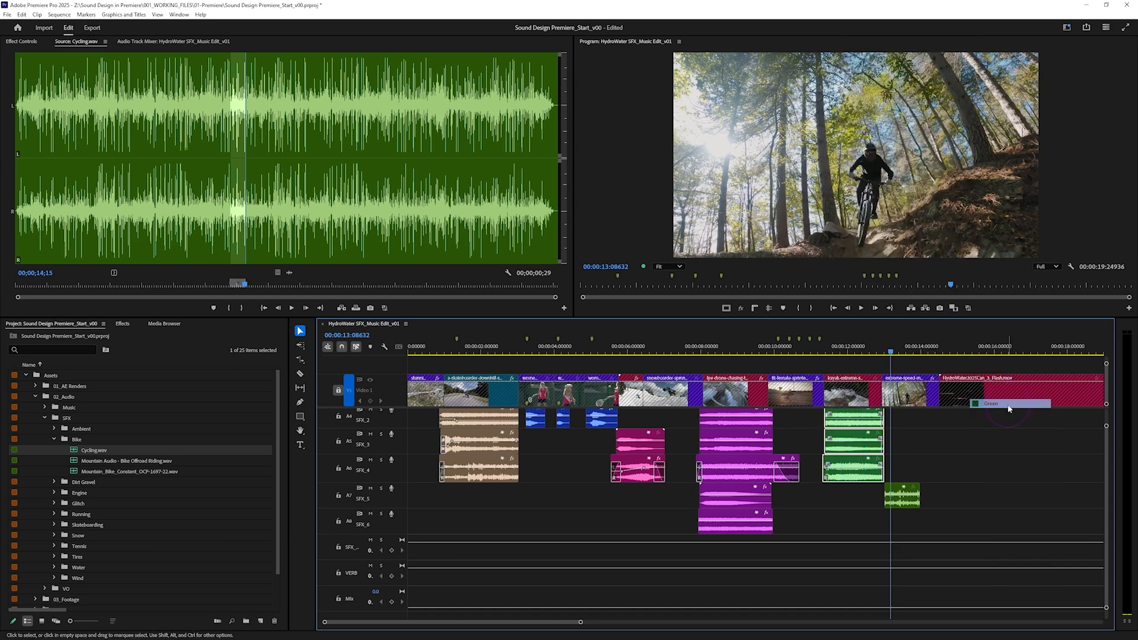
Align the cycling clip on SFX_5 with the mountain bike shot's start, extend it to the shot's end and play it back.
scroll(904, 504, up, 5)
drag(819, 504, 795, 508)
drag(928, 503, 1036, 504)
key(space)
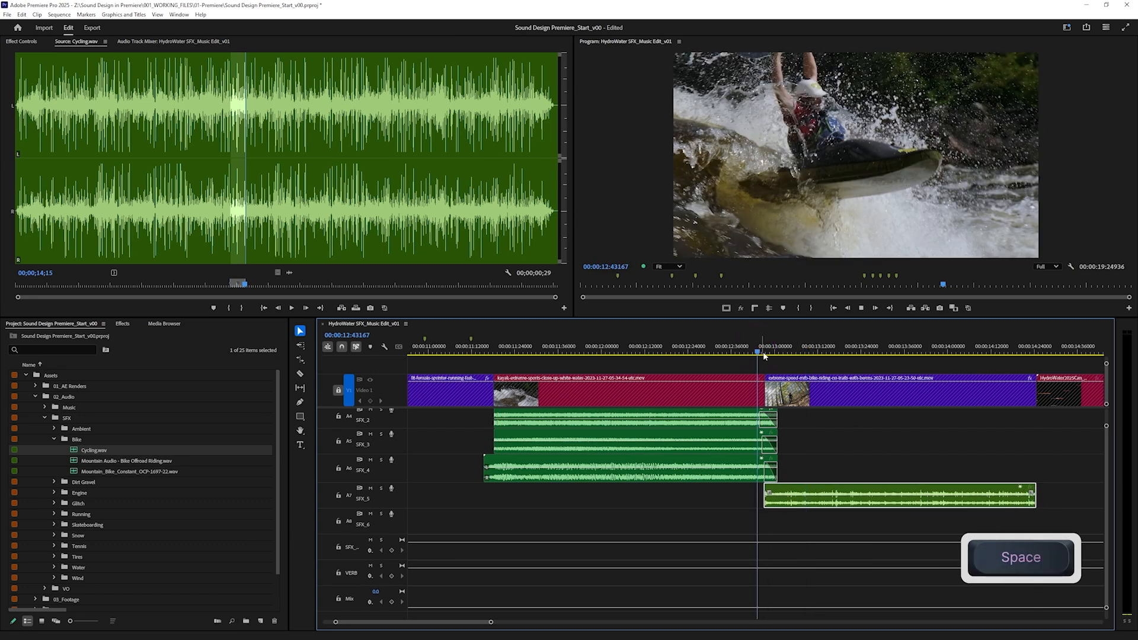
key(space)
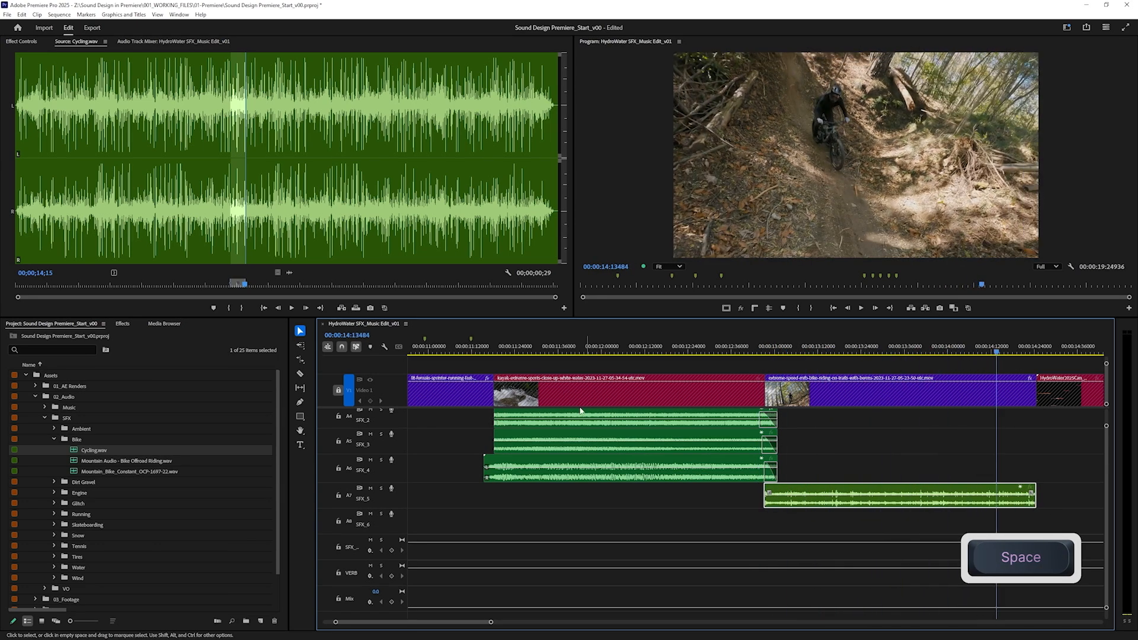
Audition Mountain Audio - Bike Offroad Riding.wav and place its marked range on SFX_6 at the start of the mountain bike shot.
double_click(74, 463)
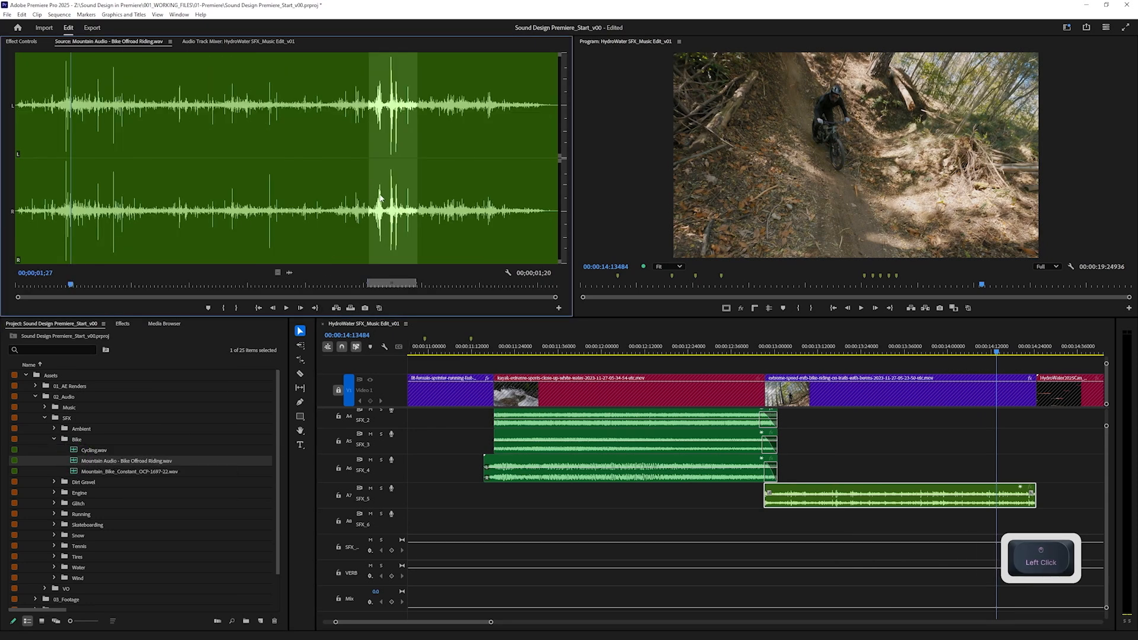
key(space)
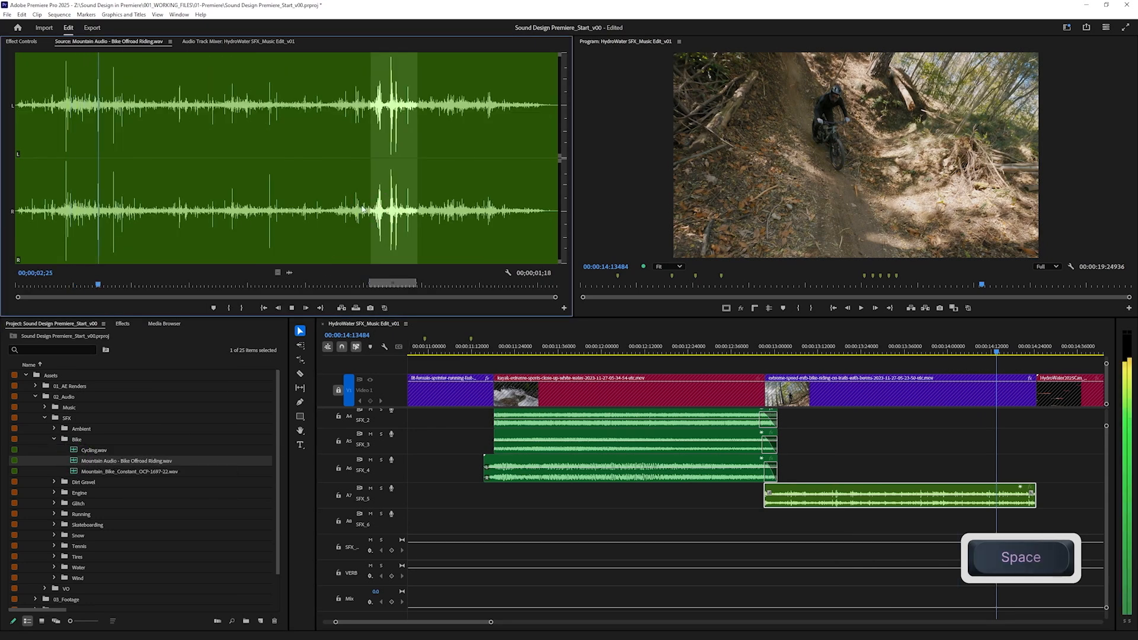
click(363, 209)
key(space)
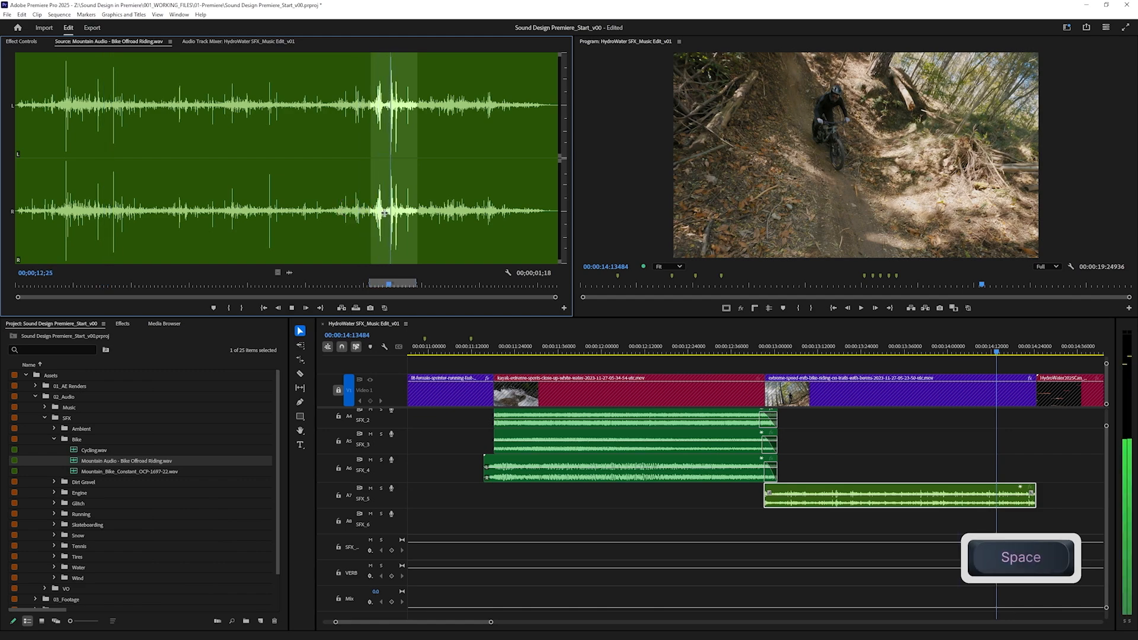
key(space)
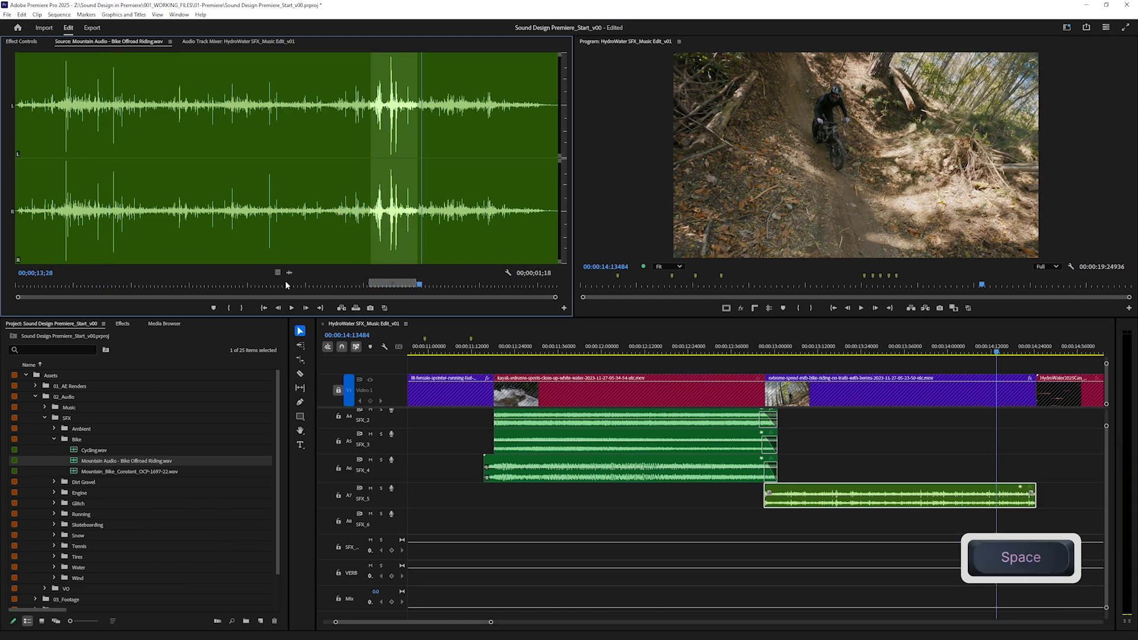
drag(291, 272, 762, 518)
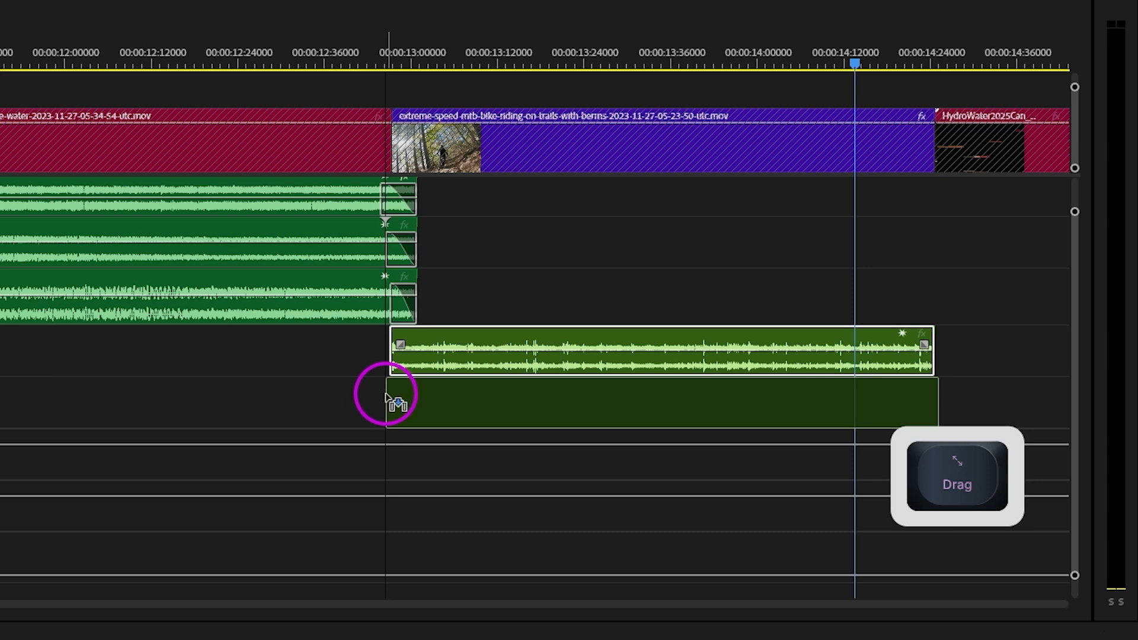
drag(386, 394, 386, 394)
Load Mountain_Bike_Constant_OCP-1697-22.wav from the Bike bin and play through its marked range.
double_click(87, 473)
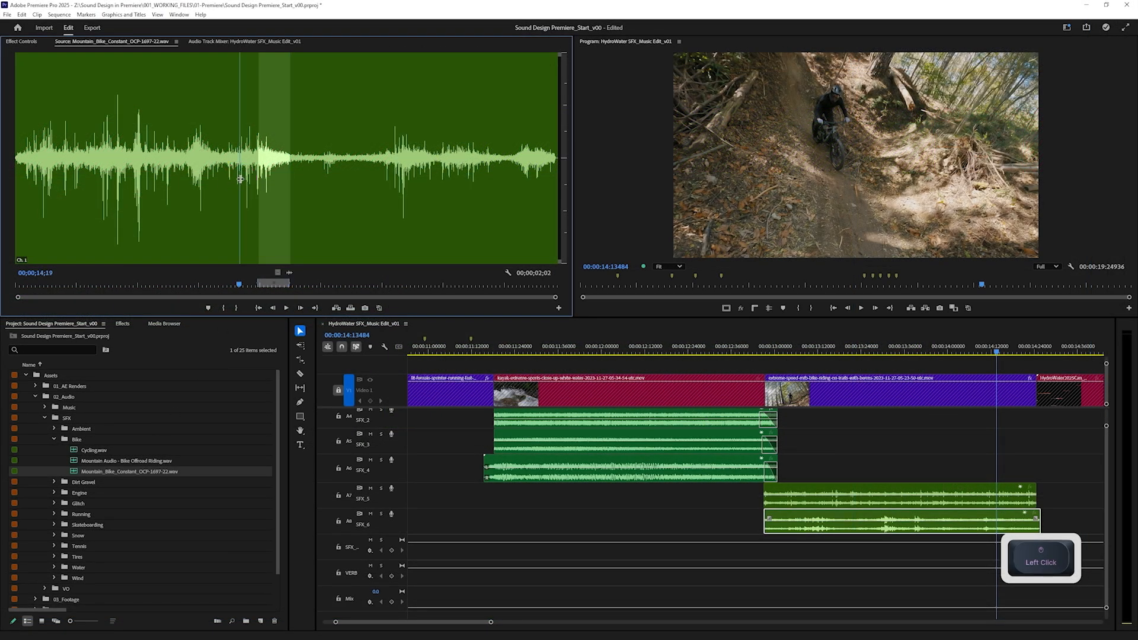
key(space)
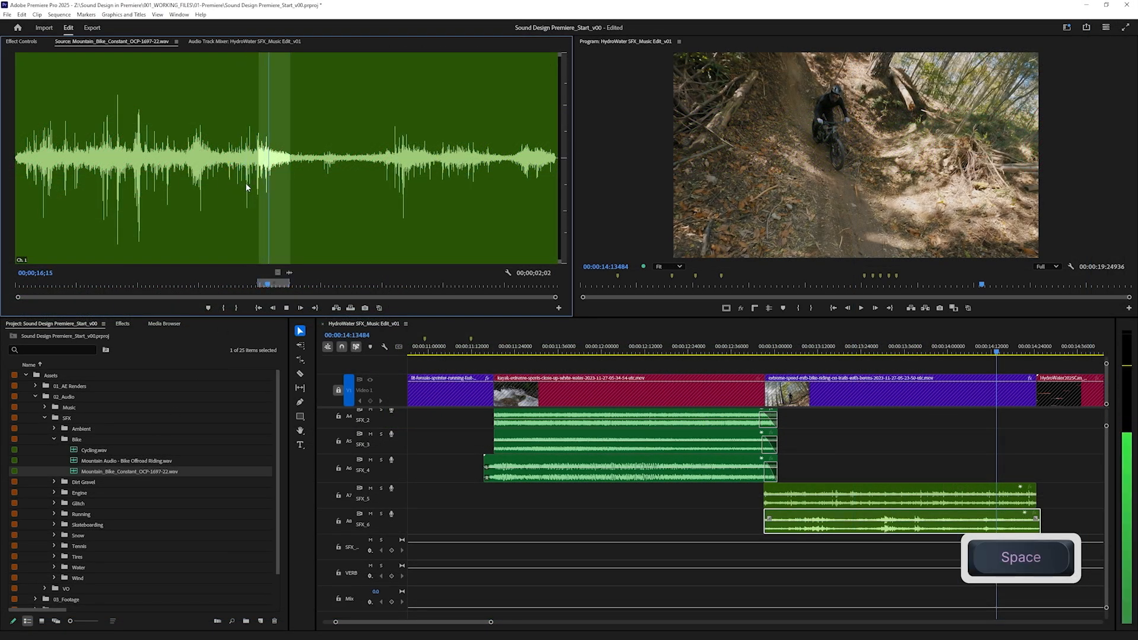
key(space)
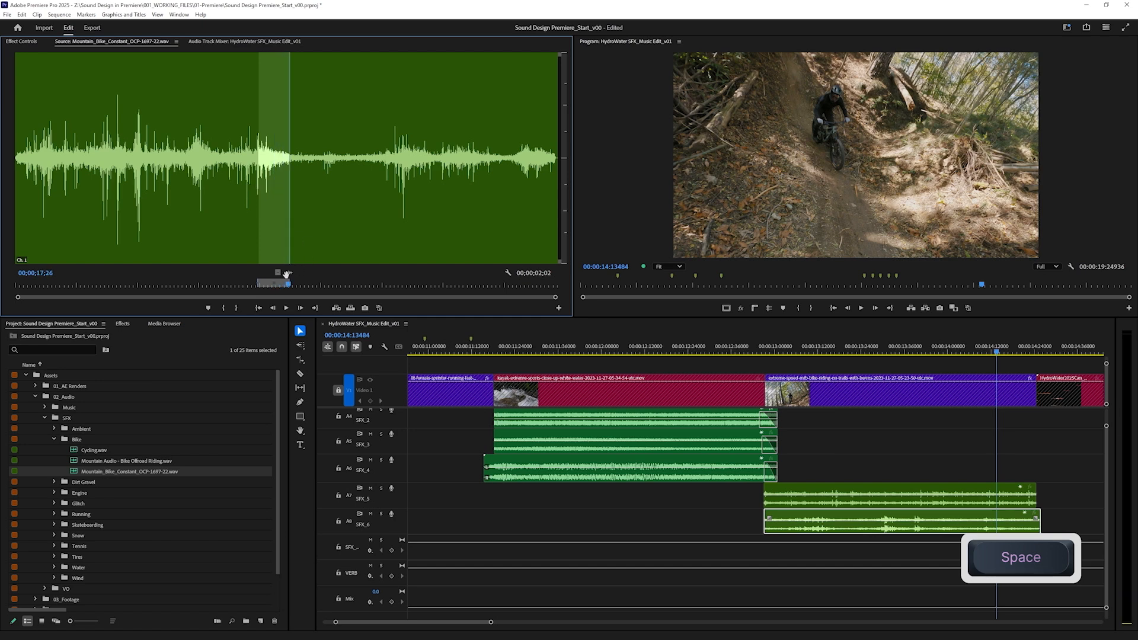
Place the marked constant mountain bike audio on SFX_1 starting just before the bike shot and trim its end to match the shot.
drag(287, 273, 1085, 594)
drag(787, 557, 779, 467)
scroll(782, 533, up, 3)
scroll(778, 467, down, 5)
drag(858, 465, 837, 469)
Extend the start of the SFX_1 mountain bike clip slightly earlier and add a short fade-in to it.
scroll(828, 472, up, 5)
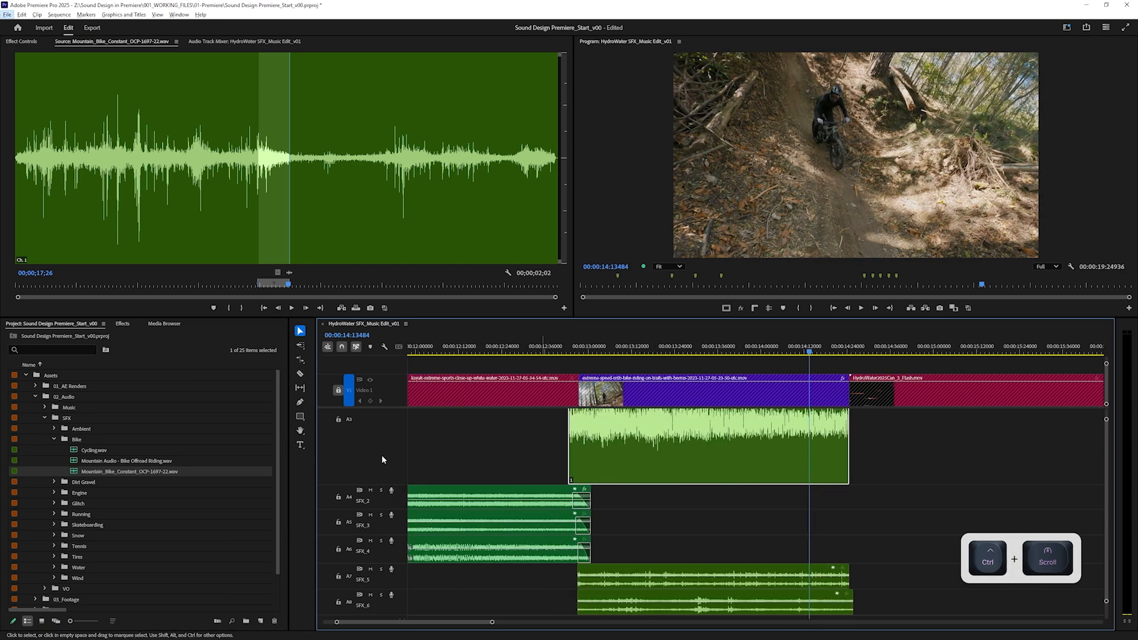
scroll(381, 456, up, 4)
scroll(386, 460, down, 5)
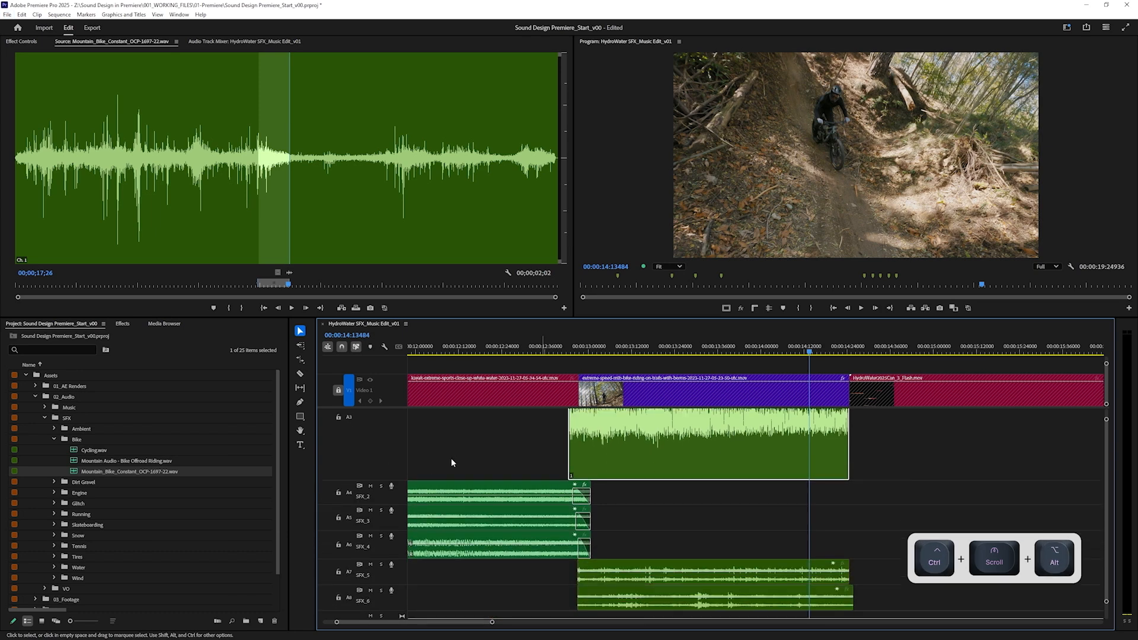
scroll(381, 457, up, 3)
scroll(534, 451, up, 2)
drag(569, 466, 556, 467)
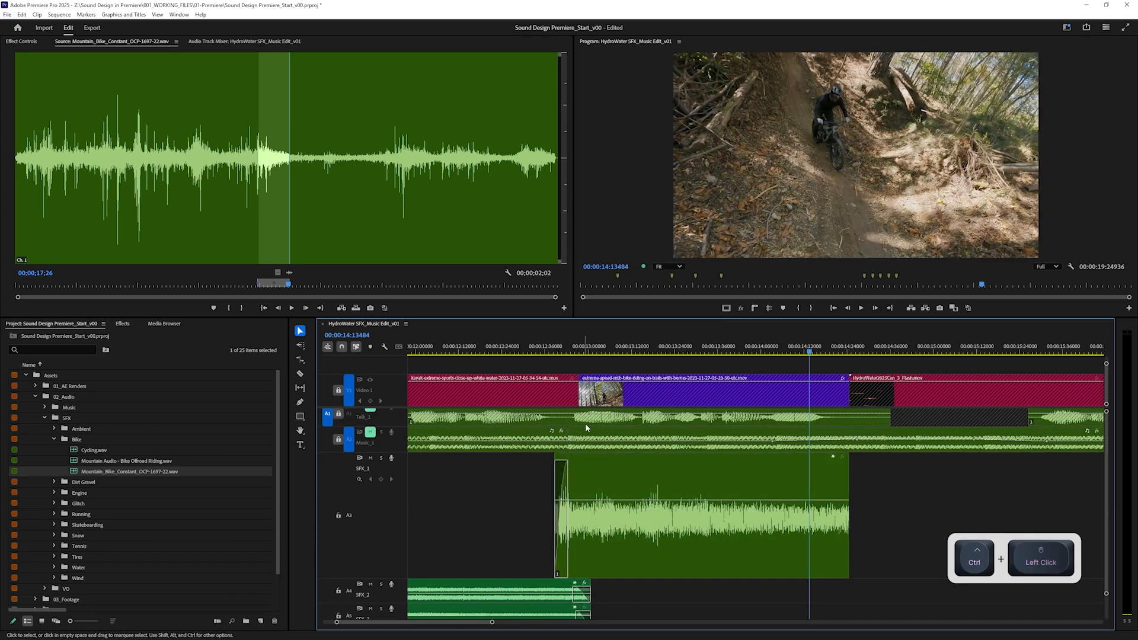
scroll(679, 527, down, 3)
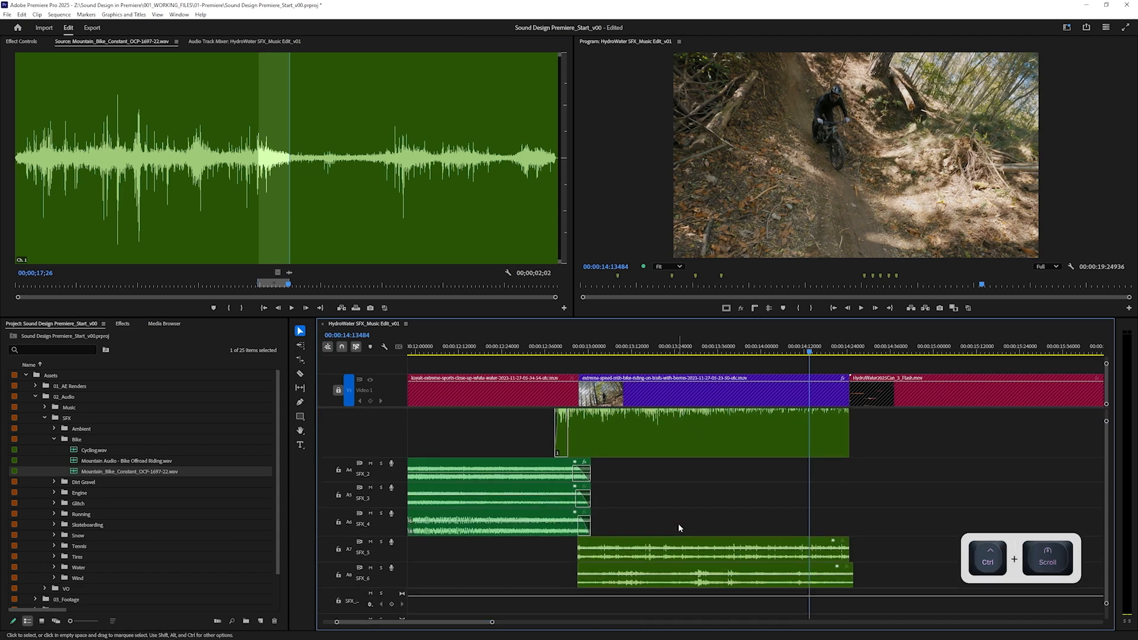
Play the mountain bike shot from just before its start to check the new SFX_1 clip.
scroll(670, 526, up, 3)
click(540, 351)
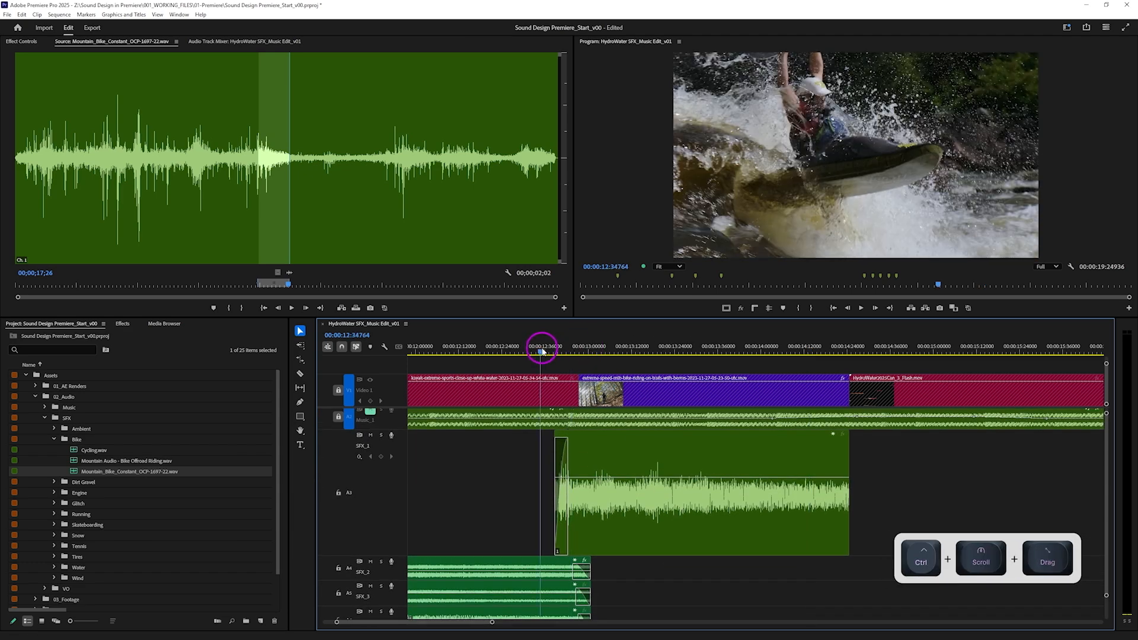
key(space)
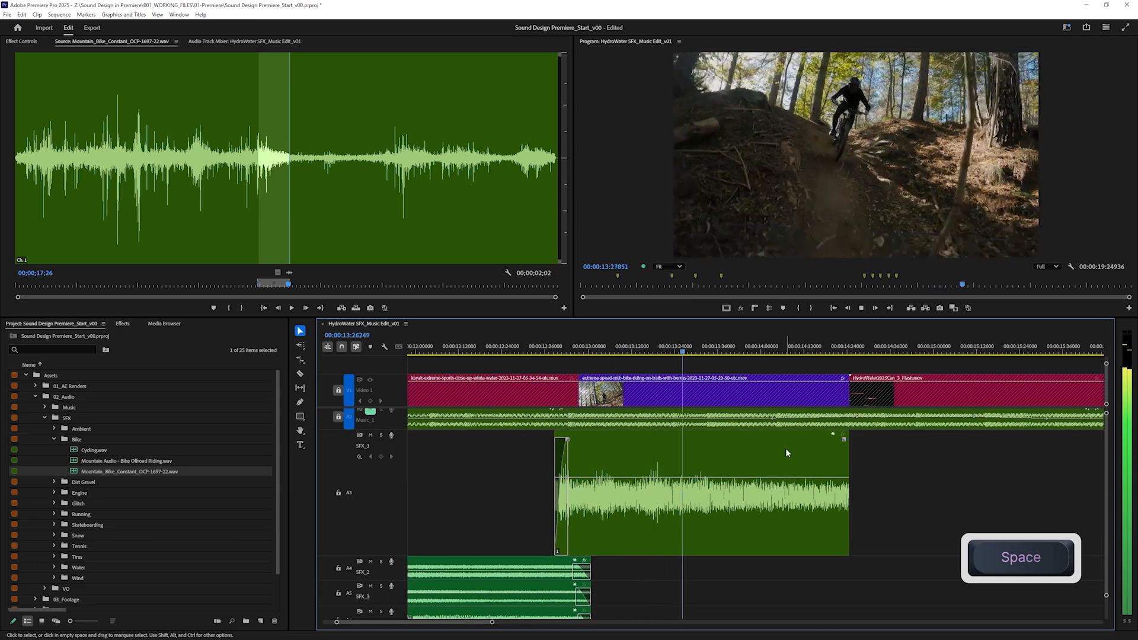
key(space)
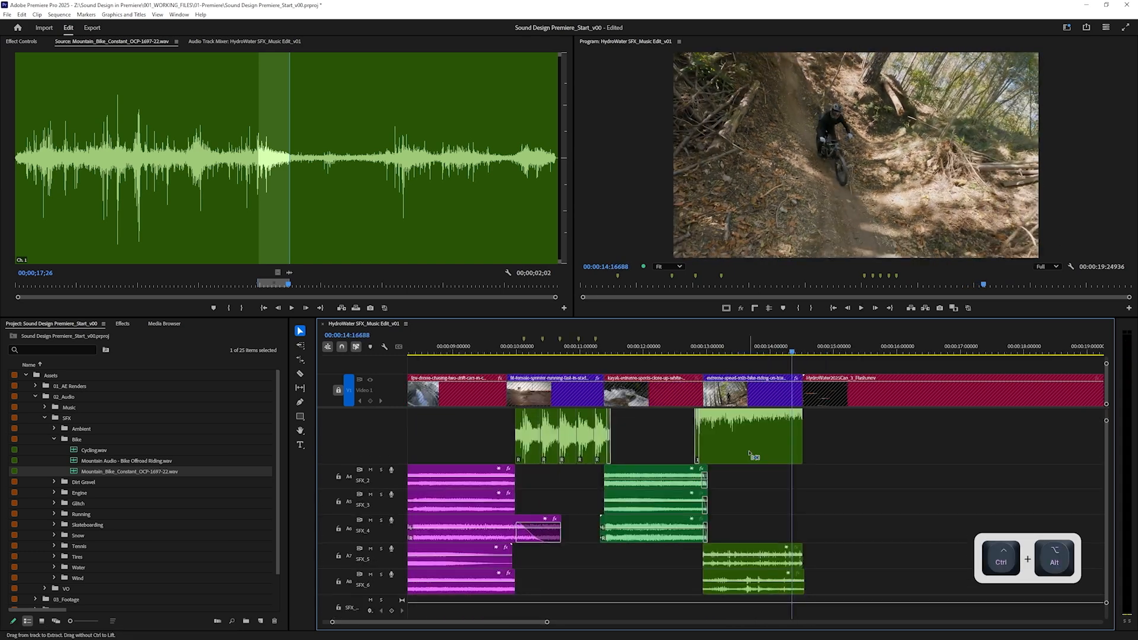
scroll(750, 453, down, 4)
scroll(748, 454, up, 4)
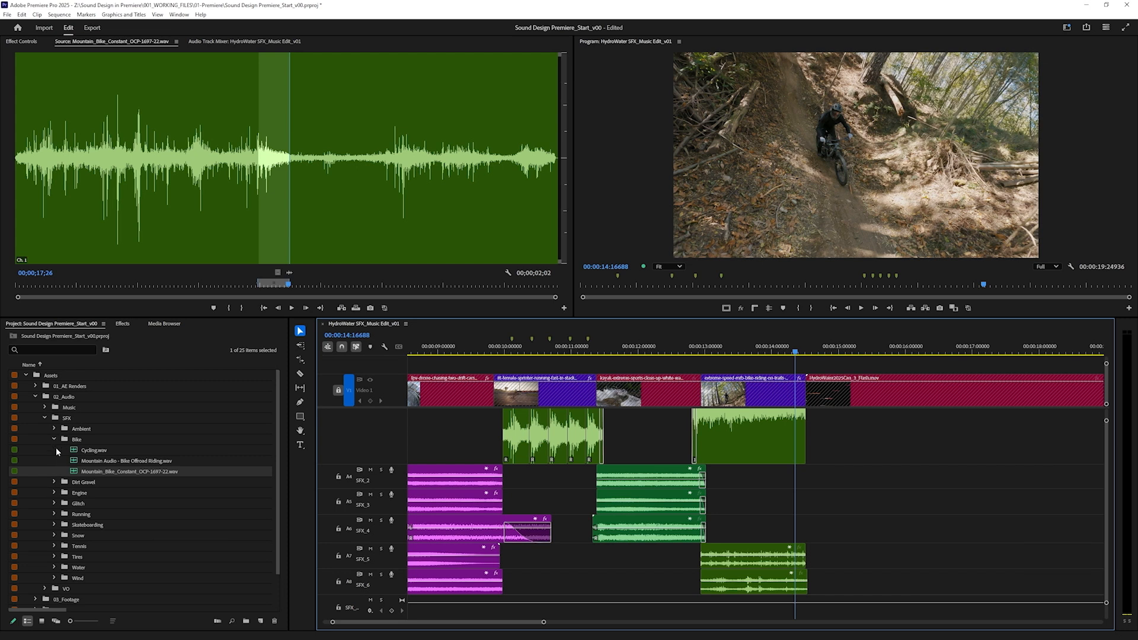
Load 06009 wheels on dirt road - looping.wav from the Dirt Gravel bin and play part of it.
click(54, 483)
double_click(73, 493)
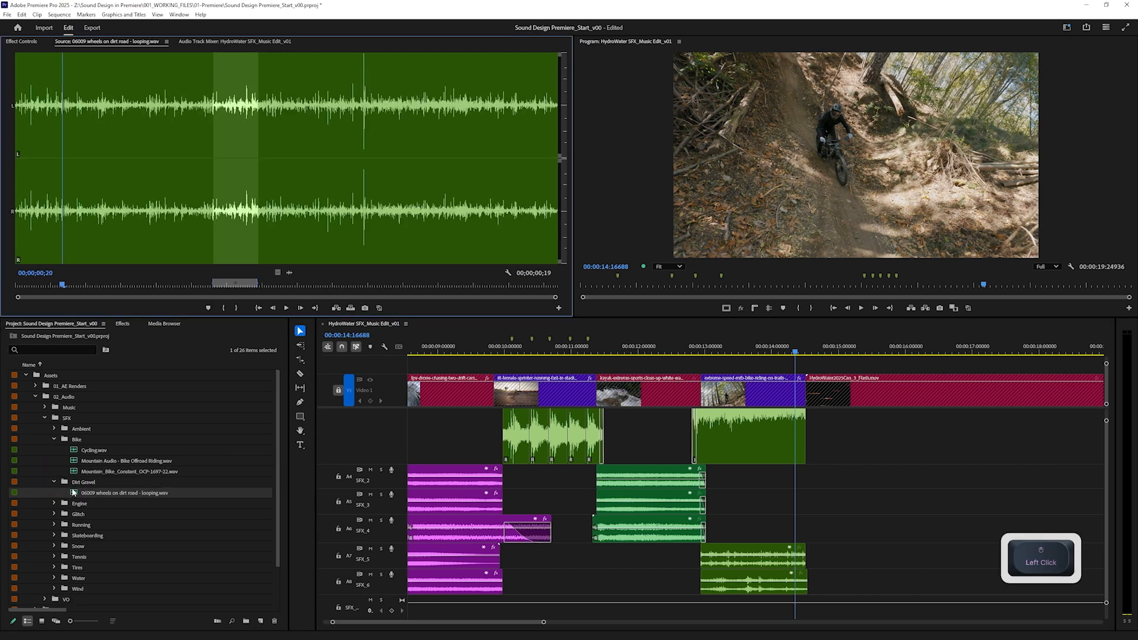
key(space)
key(space)
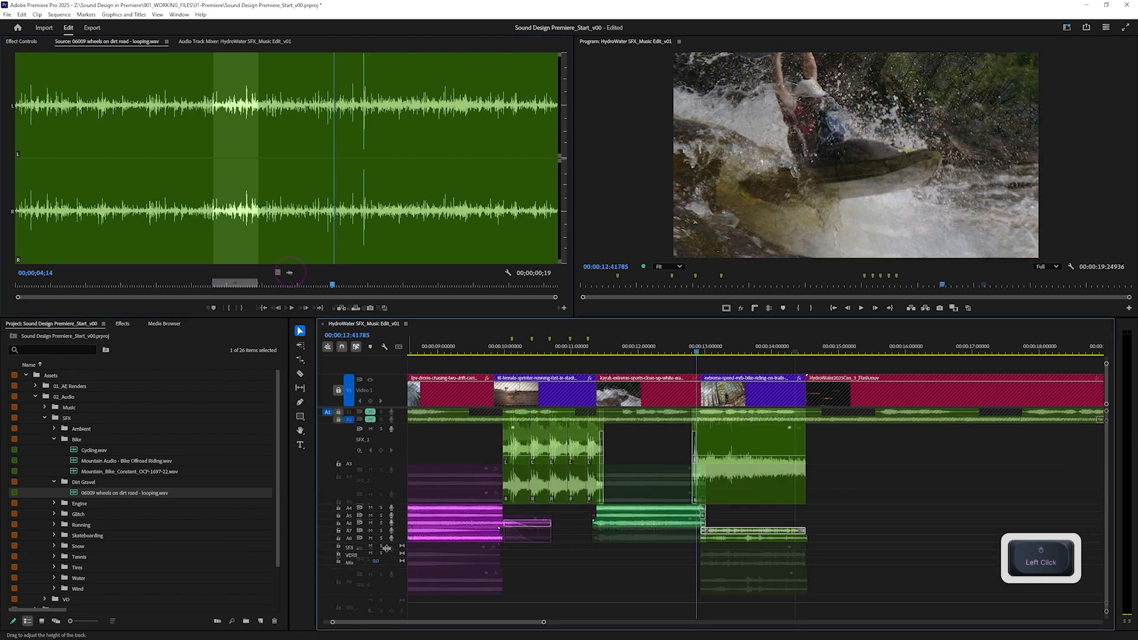
Solo SFX_6 and play through the mountain bike shot.
click(380, 545)
key(space)
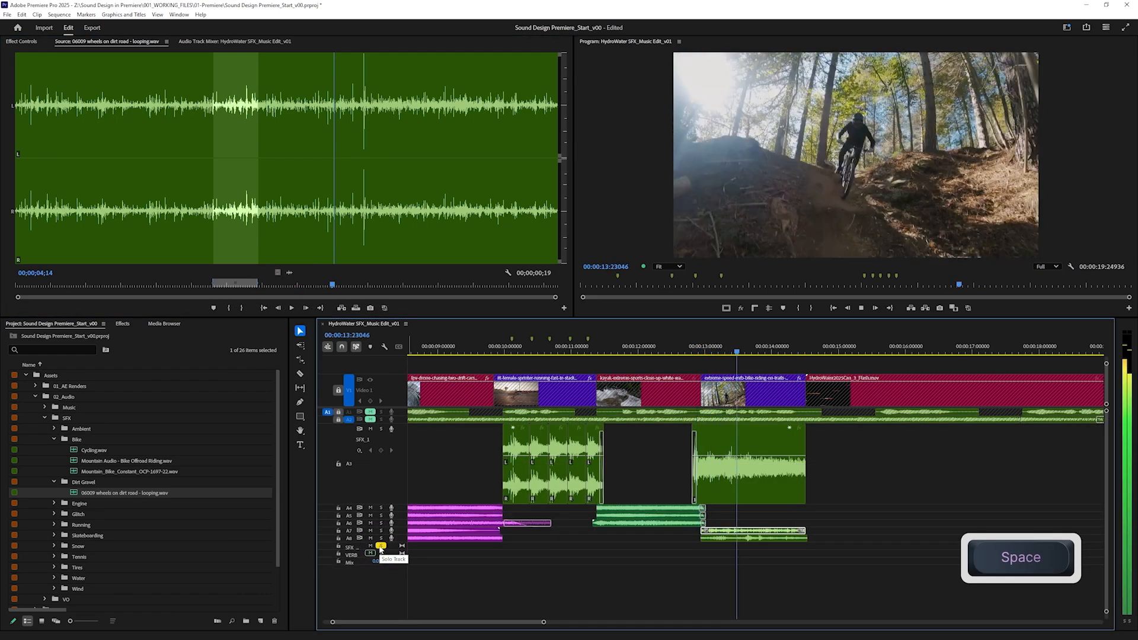
key(space)
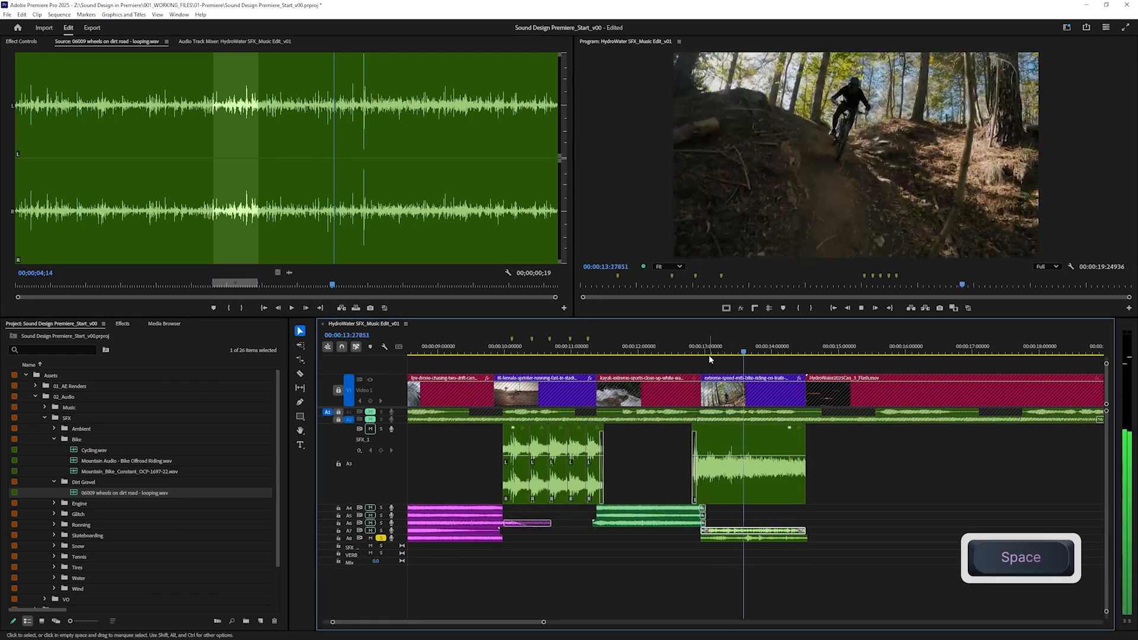
key(space)
Replace the SFX_5 clip under the mountain bike shot with the marked dirt road wheels audio and play the shot.
click(777, 525)
key(Delete)
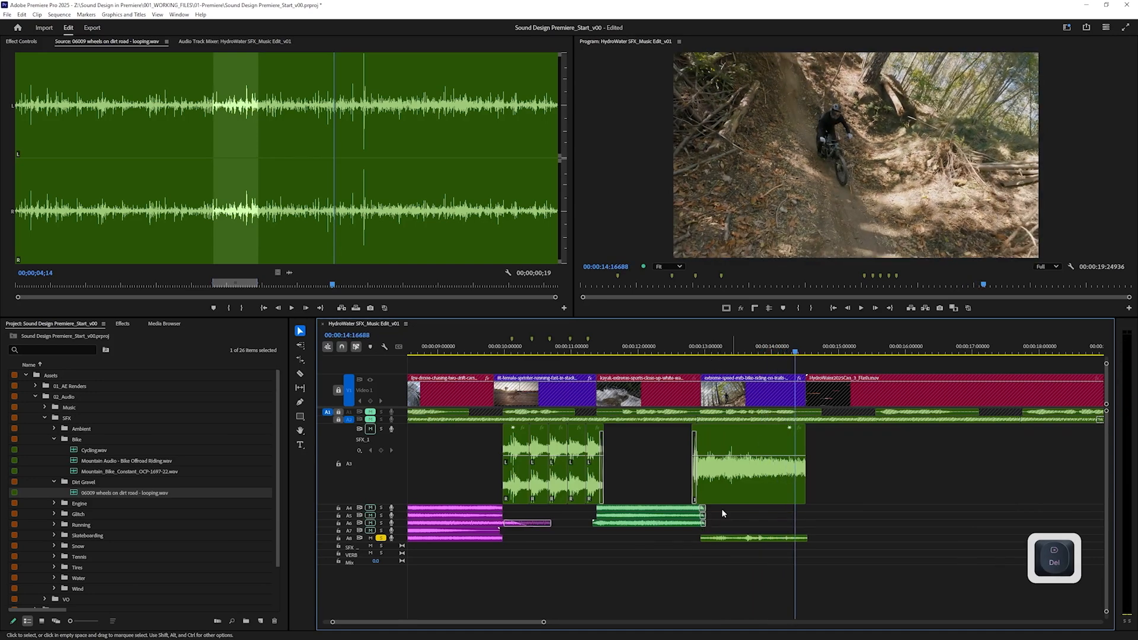
drag(290, 274, 807, 531)
key(ctrl)
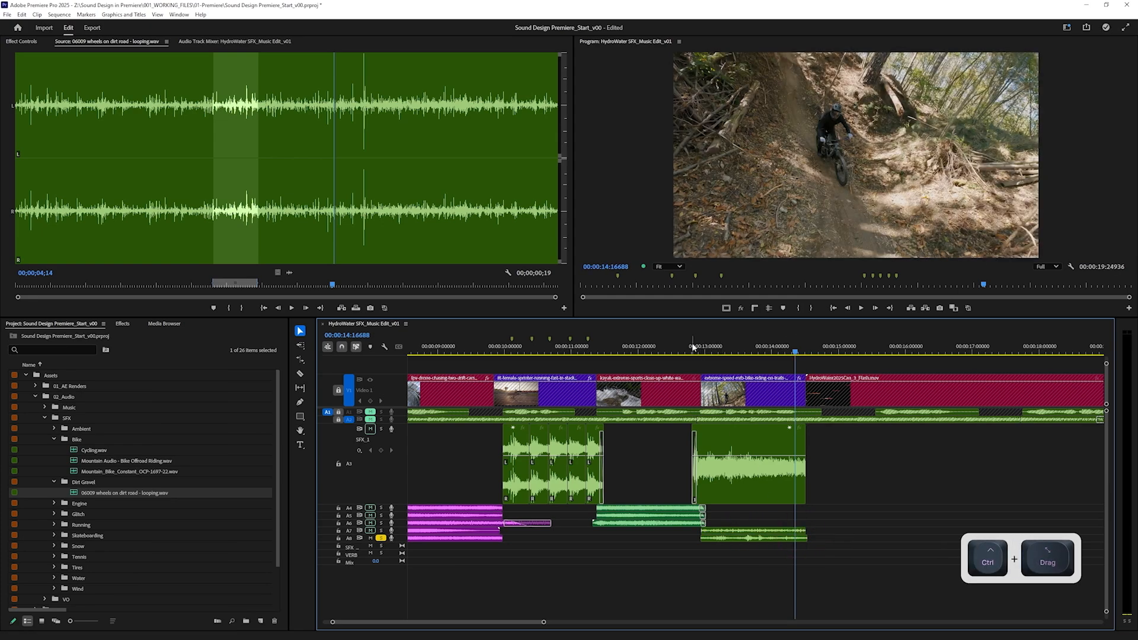
click(692, 347)
key(space)
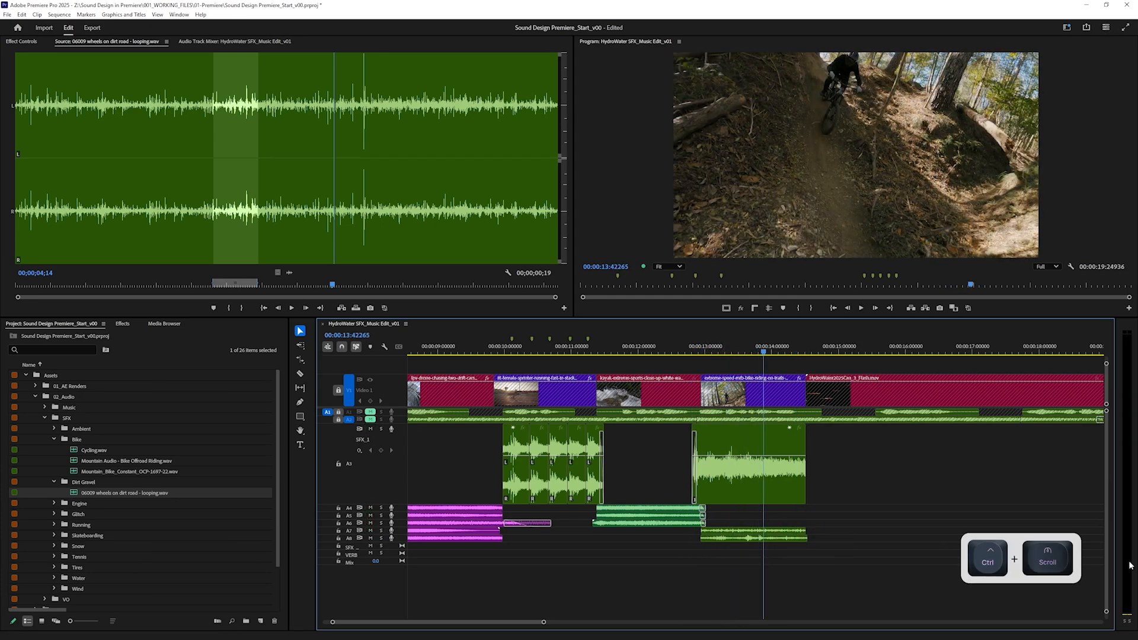
Enlarge the audio tracks, solo SFX_5 instead of SFX_6 and play its dirt road clip from the bike shot's start.
drag(1106, 611, 1096, 549)
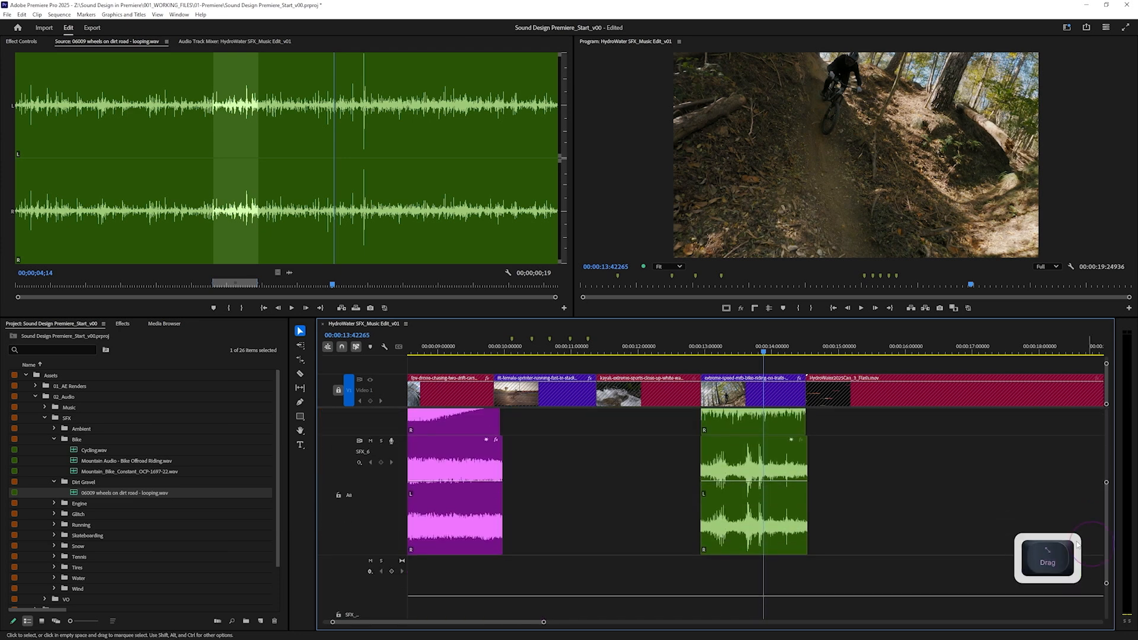
alt+scroll(1053, 487, up, 3)
drag(1106, 492, 1105, 482)
click(724, 517)
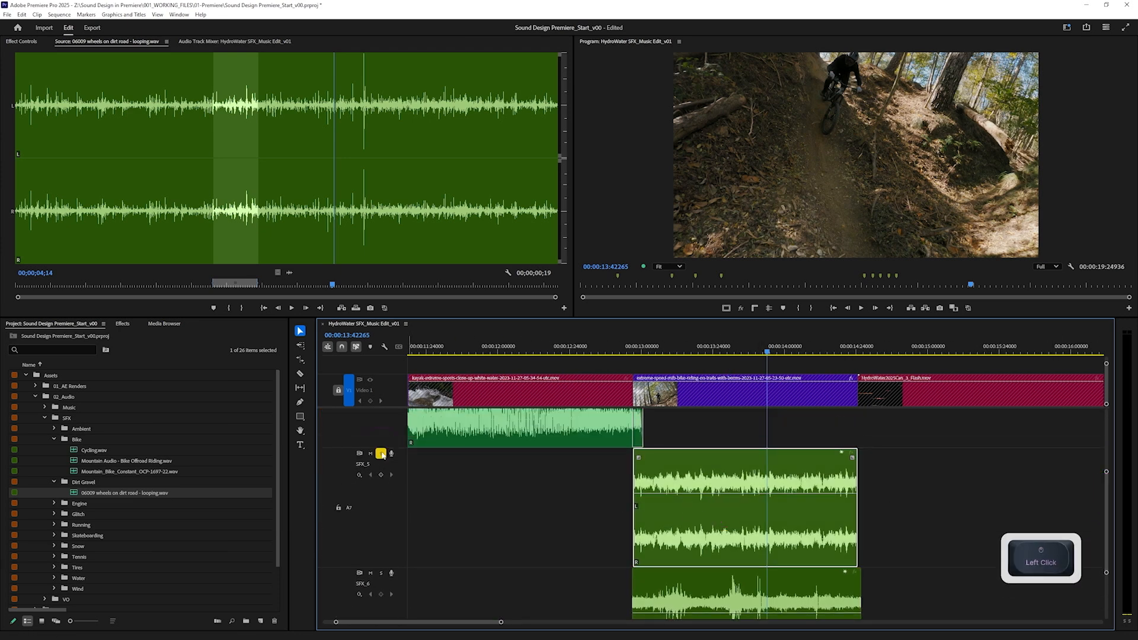
click(634, 354)
key(space)
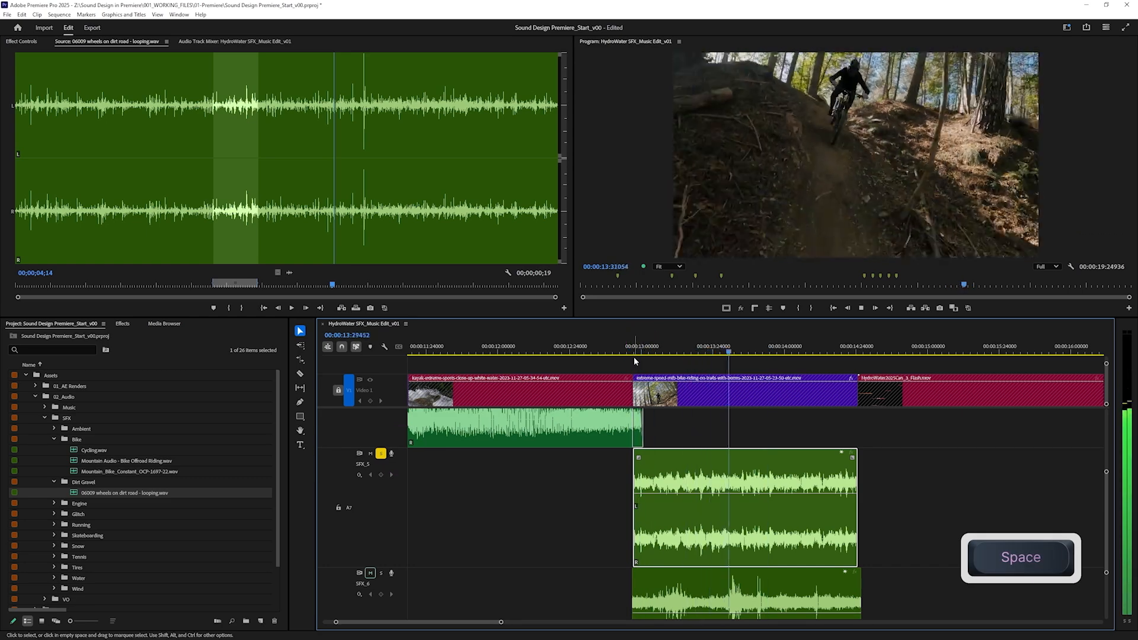
Search the effects for "nova" and apply TDR Nova to the dirt road clip on SFX_5.
click(122, 324)
click(66, 337)
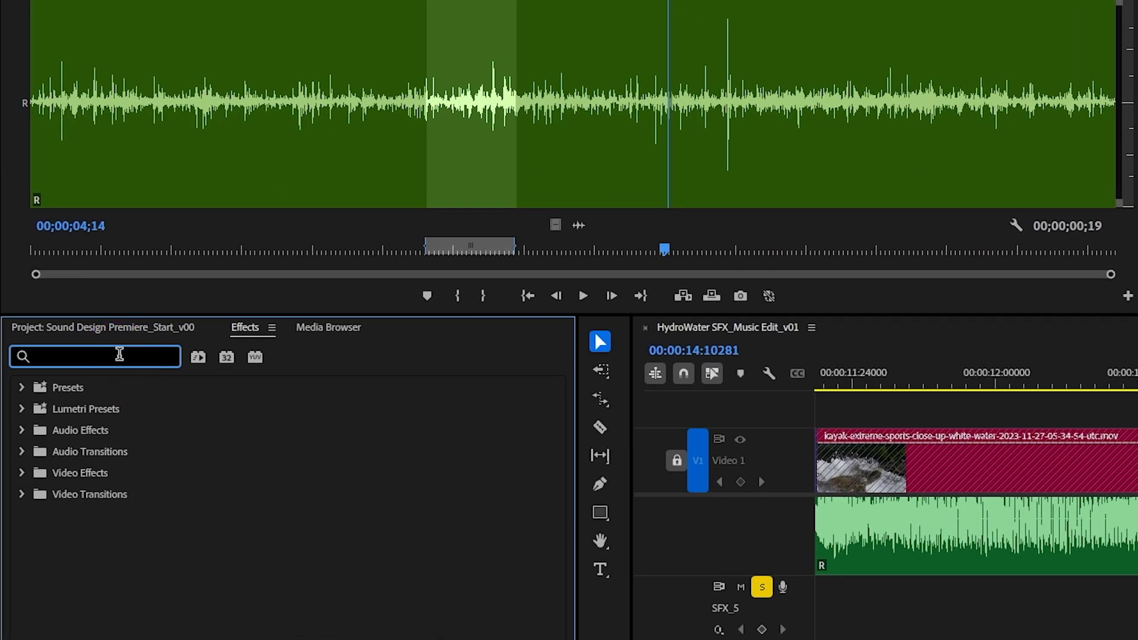
text(nova)
drag(351, 517, 1137, 639)
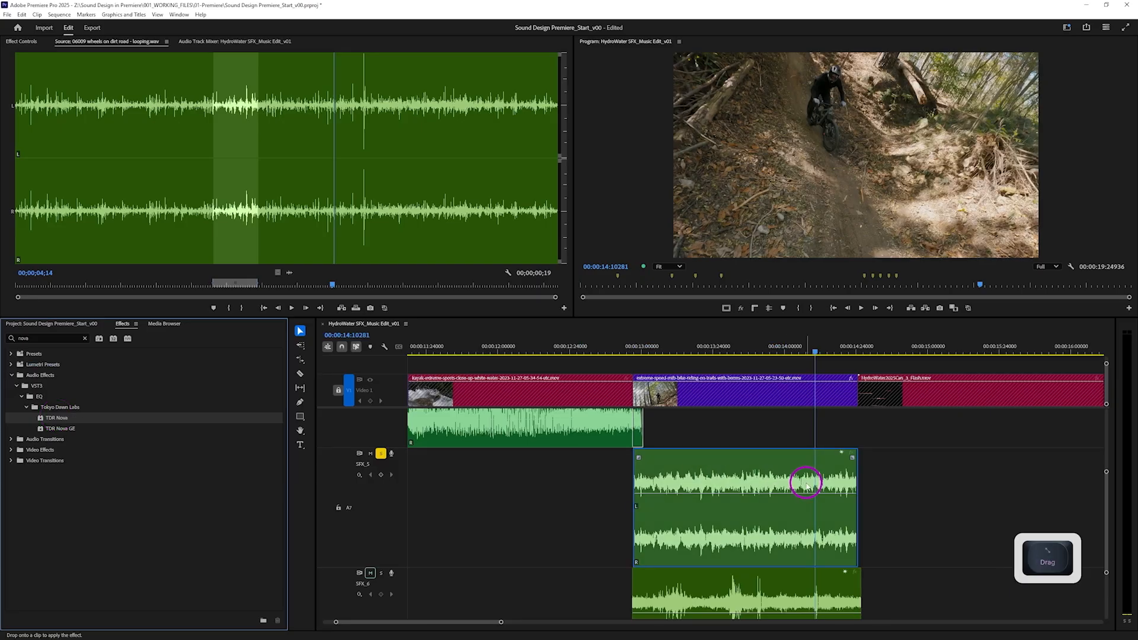
drag(807, 486, 807, 486)
click(806, 486)
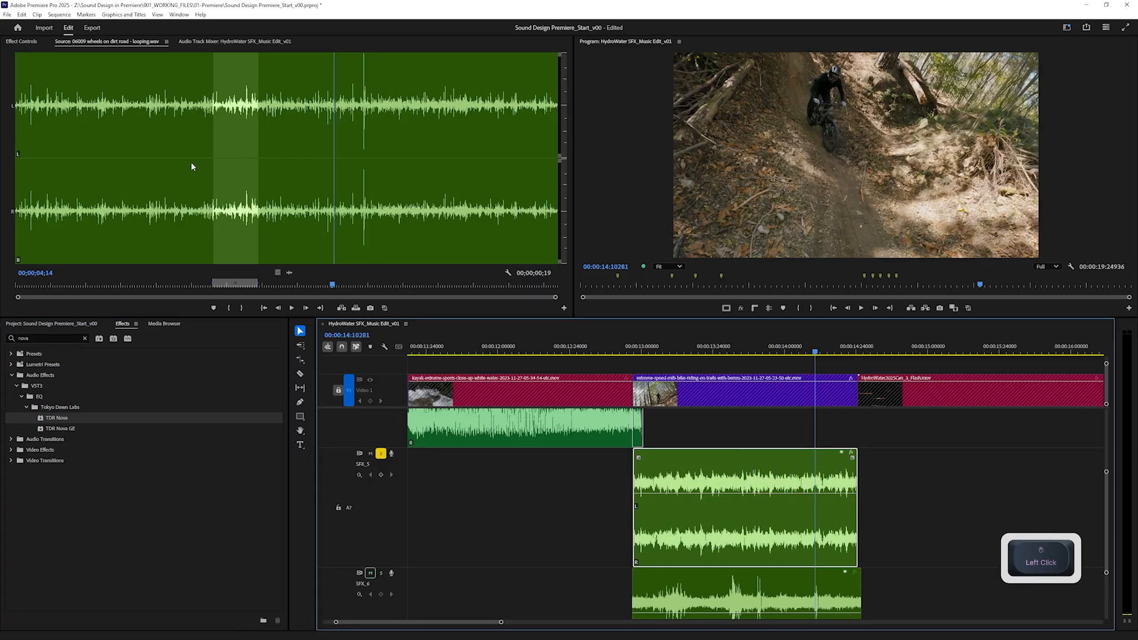
Open the dirt road clip's TDR Nova editor and boost band II by 11.0 dB at 30 Hz.
click(22, 41)
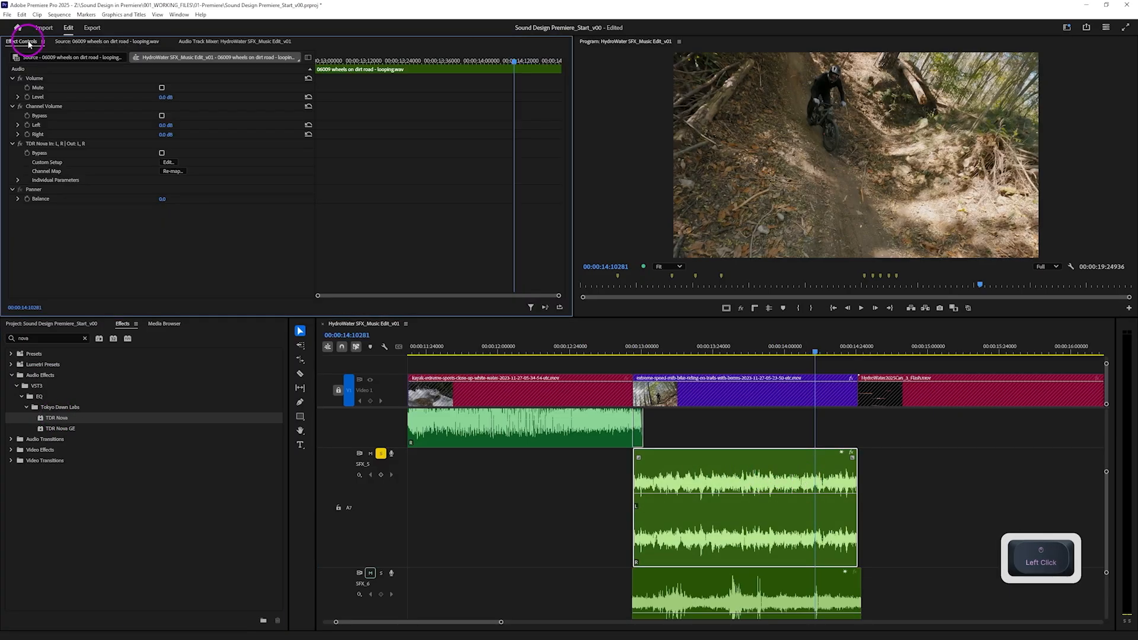
click(168, 162)
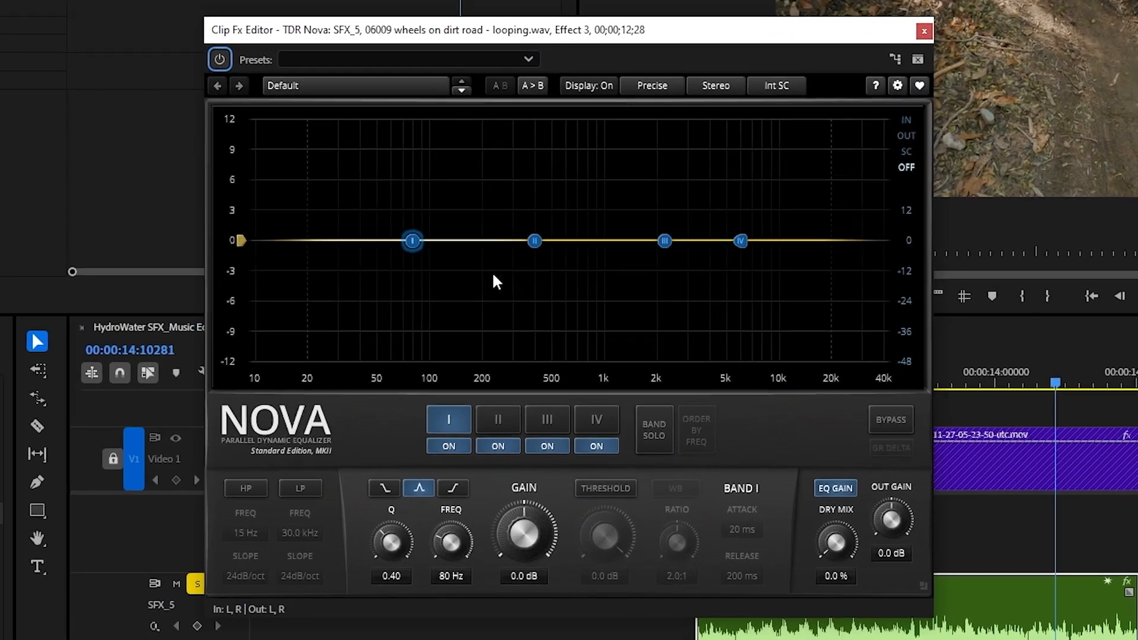
drag(551, 279, 552, 256)
drag(535, 191, 554, 139)
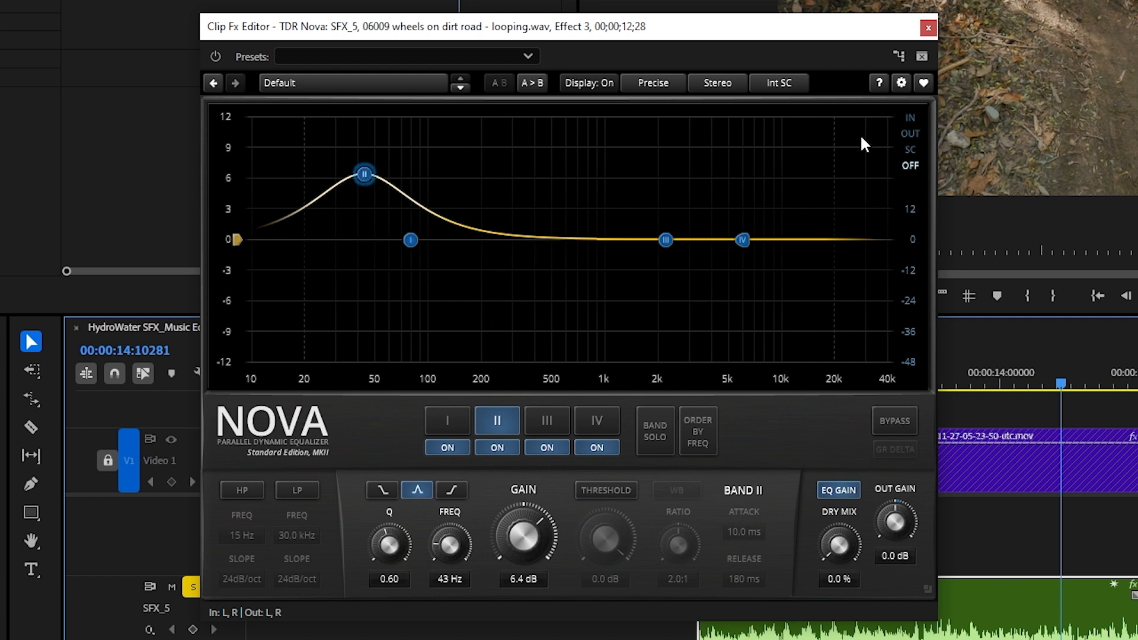
drag(366, 178, 356, 271)
drag(363, 205, 340, 131)
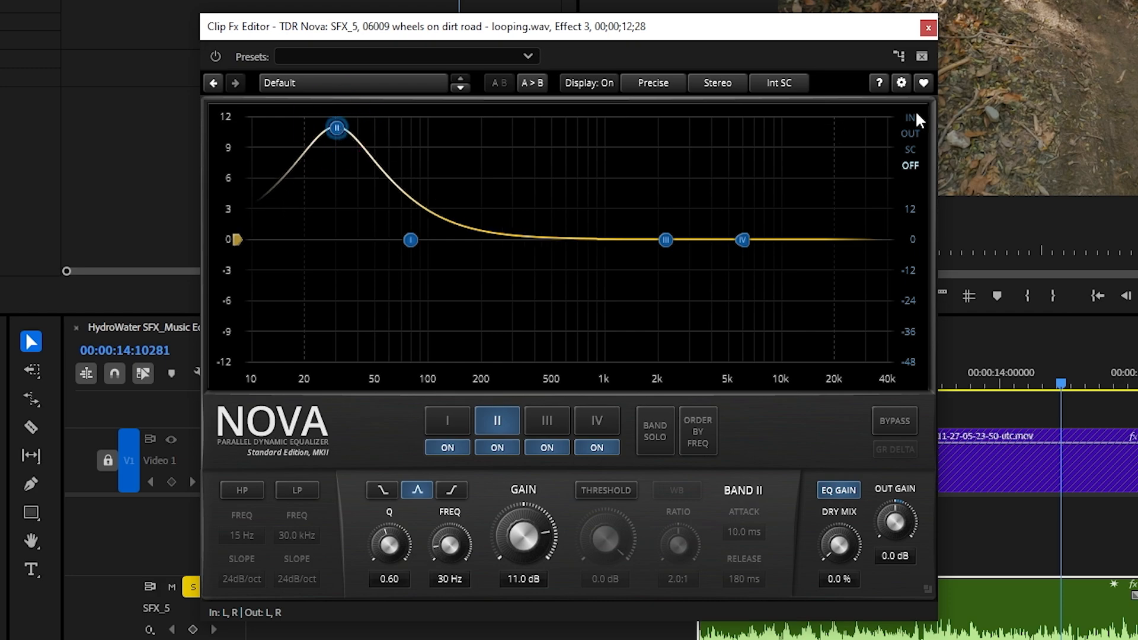
Show the input spectrum in TDR Nova, move its window clear of the timeline and play the bike shot.
drag(760, 31, 417, 0)
drag(776, 388, 698, 378)
key(space)
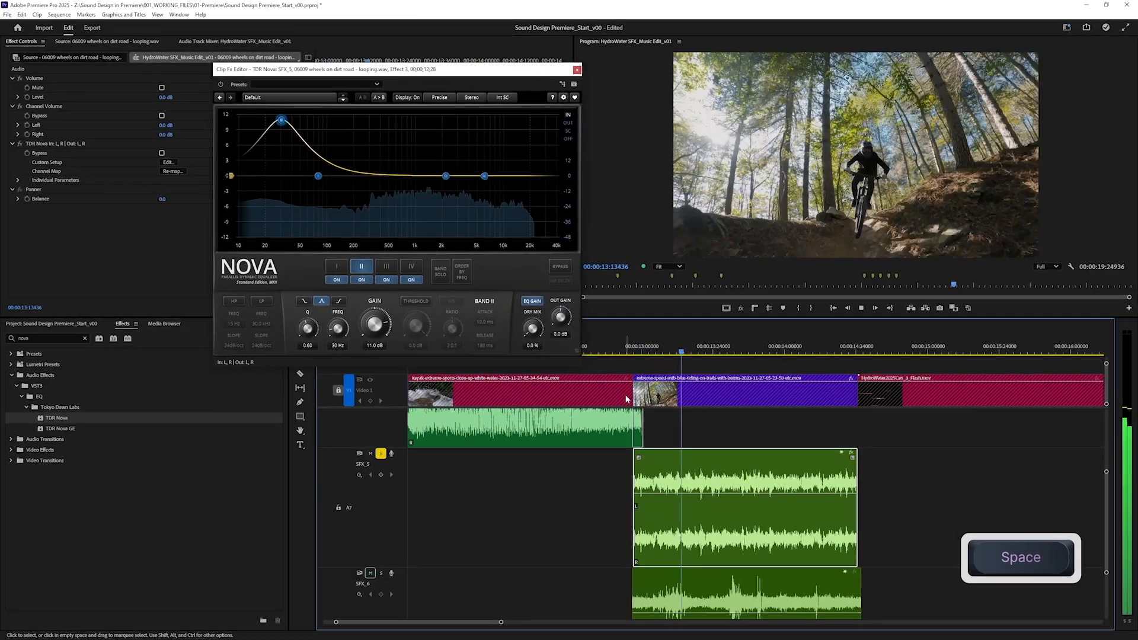
key(space)
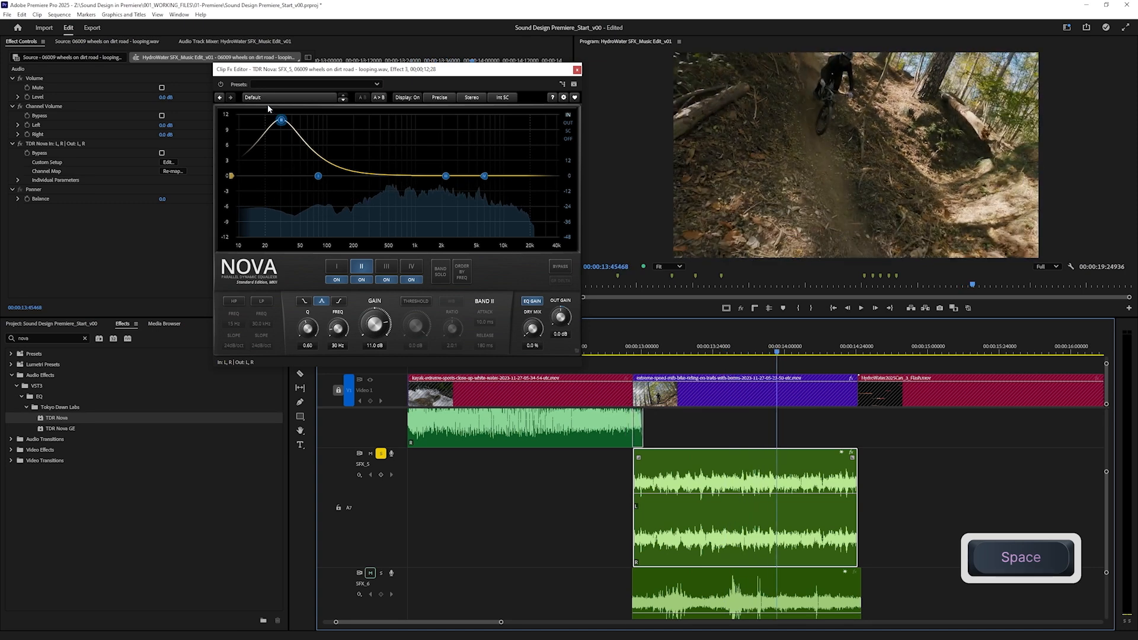
Set TDR Nova's band II to 12.0 dB at 33 Hz and replay the bike shot.
drag(285, 123, 284, 115)
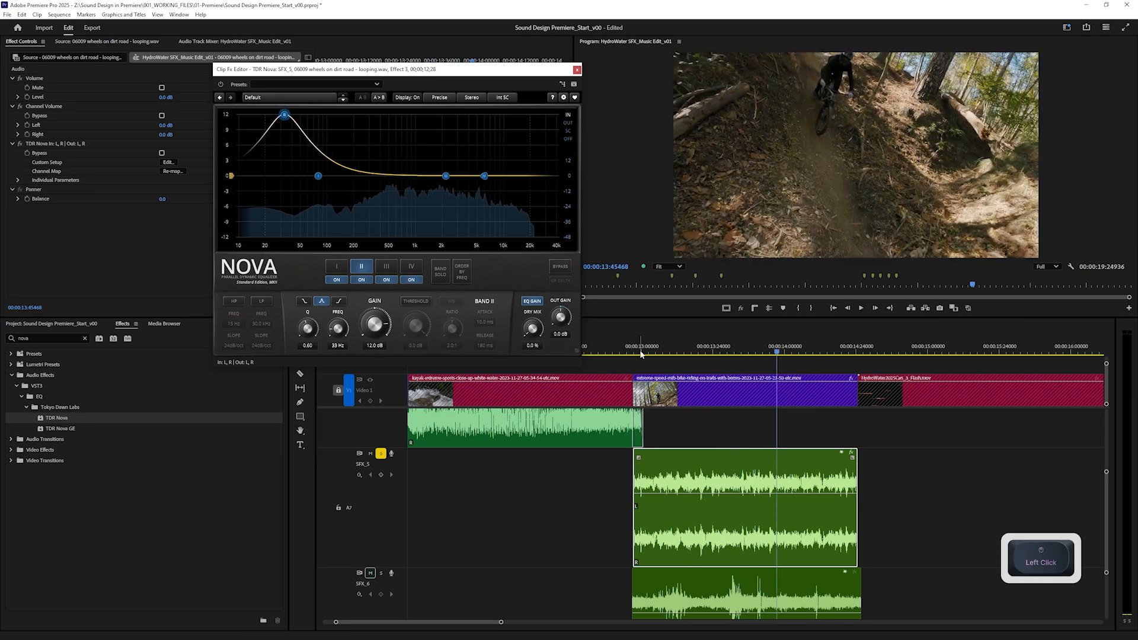
click(642, 352)
key(space)
key(space)
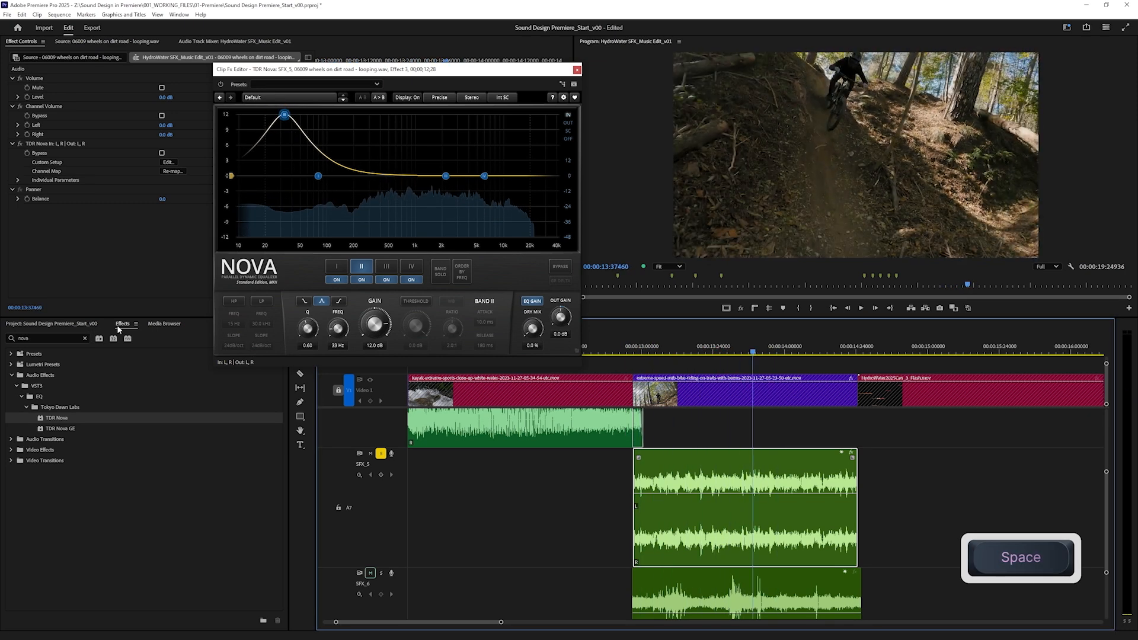
Load 27158 Wind blowing to ears noise loop-full.wav from the Wind bin, close the TDR Nova editor and audition the wind.
click(80, 324)
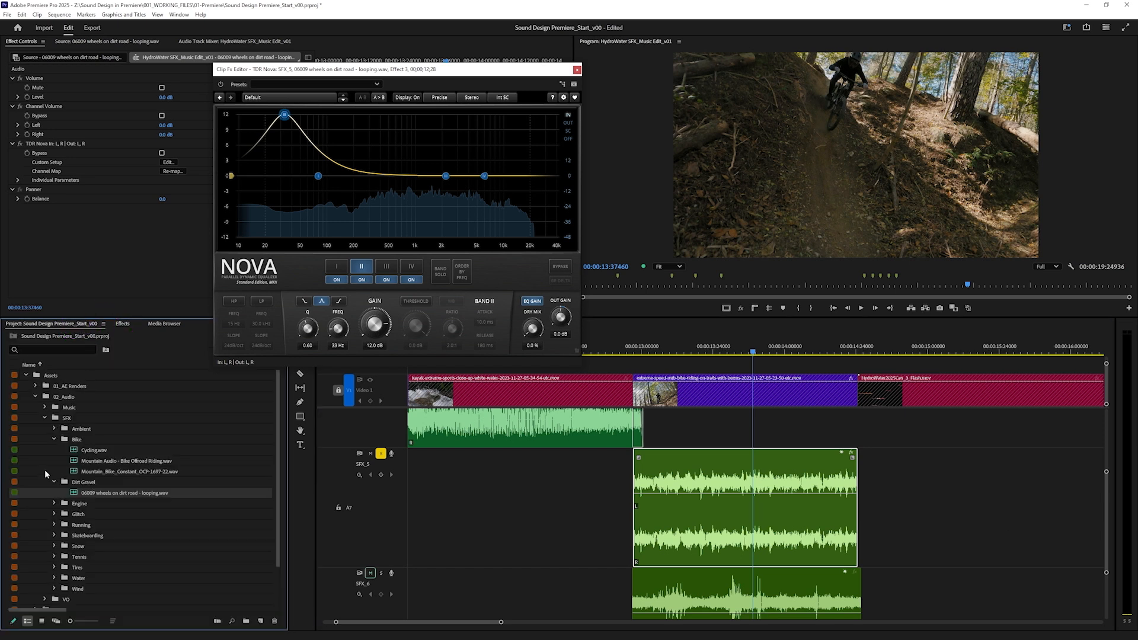
click(54, 482)
click(54, 440)
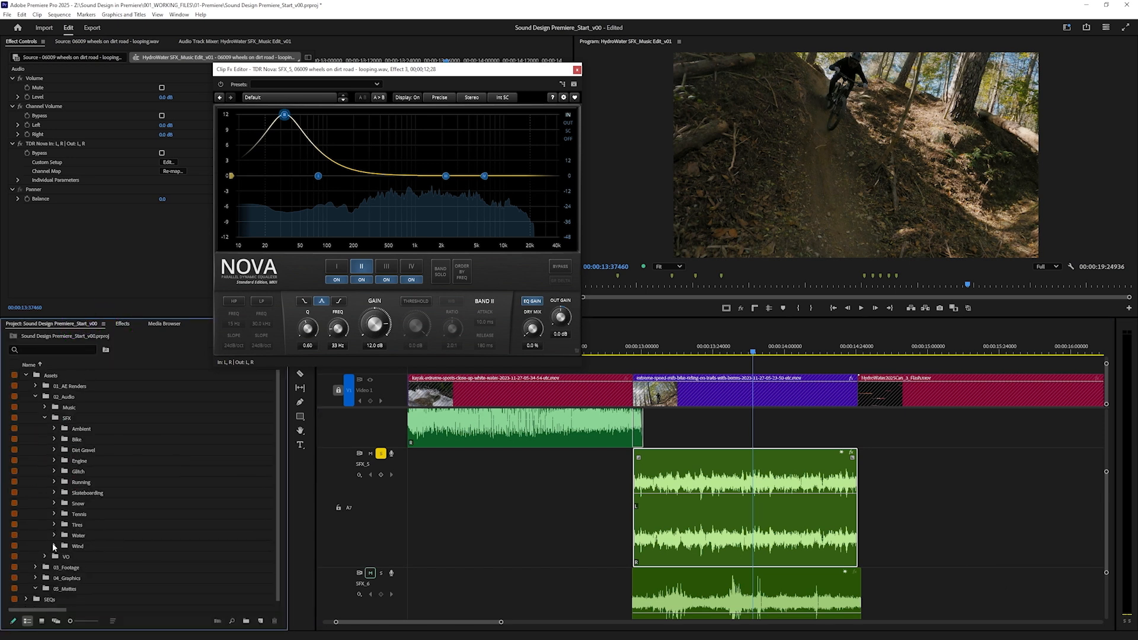
click(55, 546)
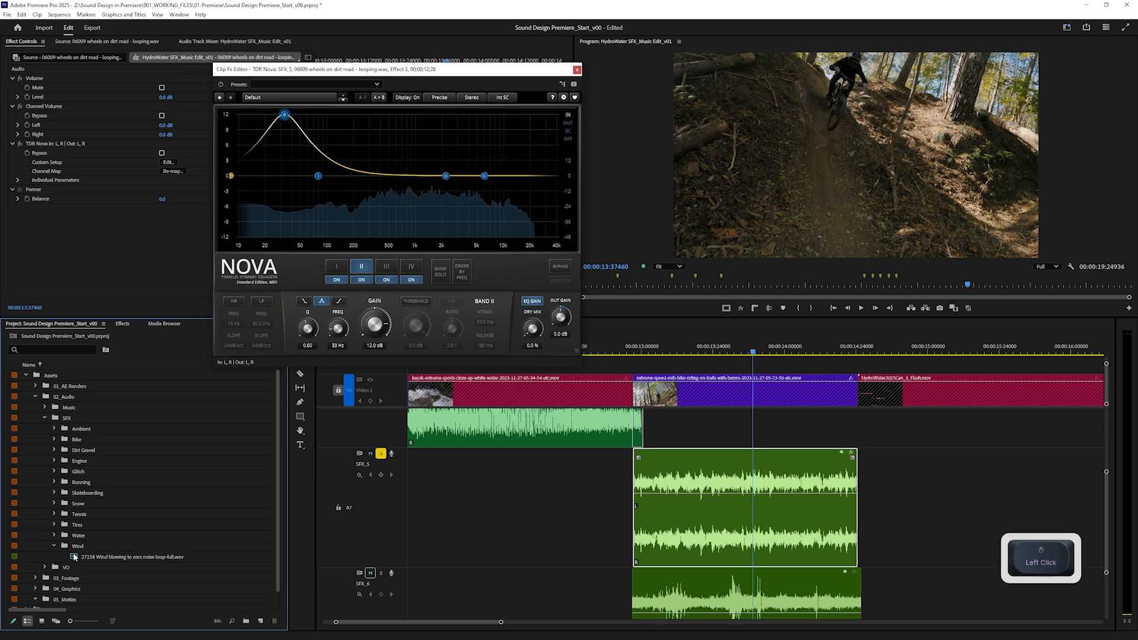
double_click(74, 557)
click(576, 70)
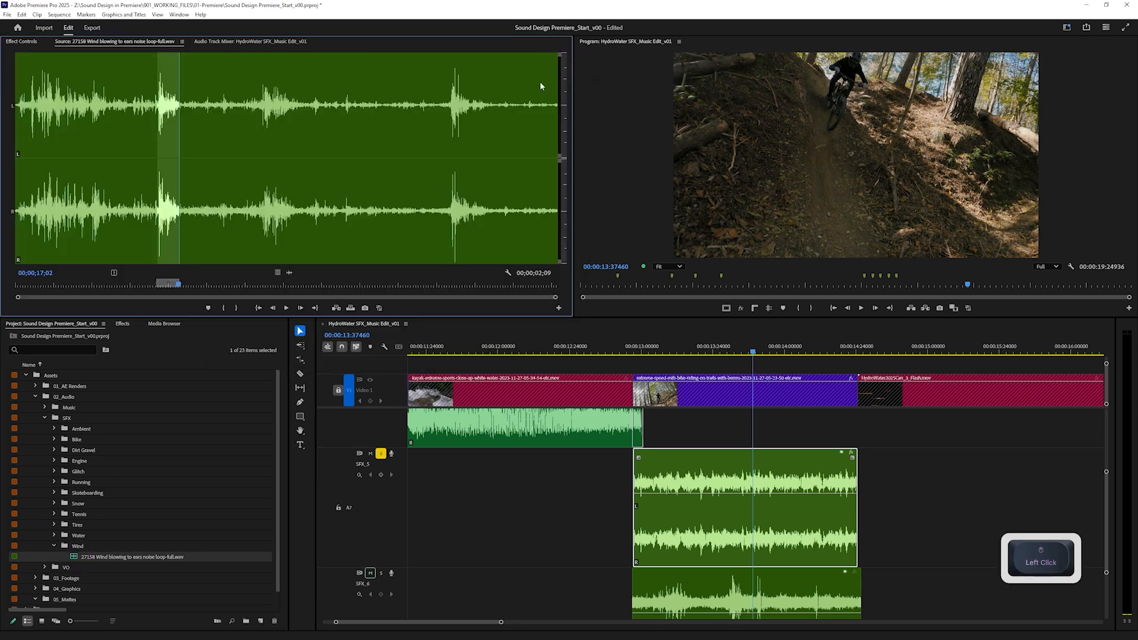
click(270, 209)
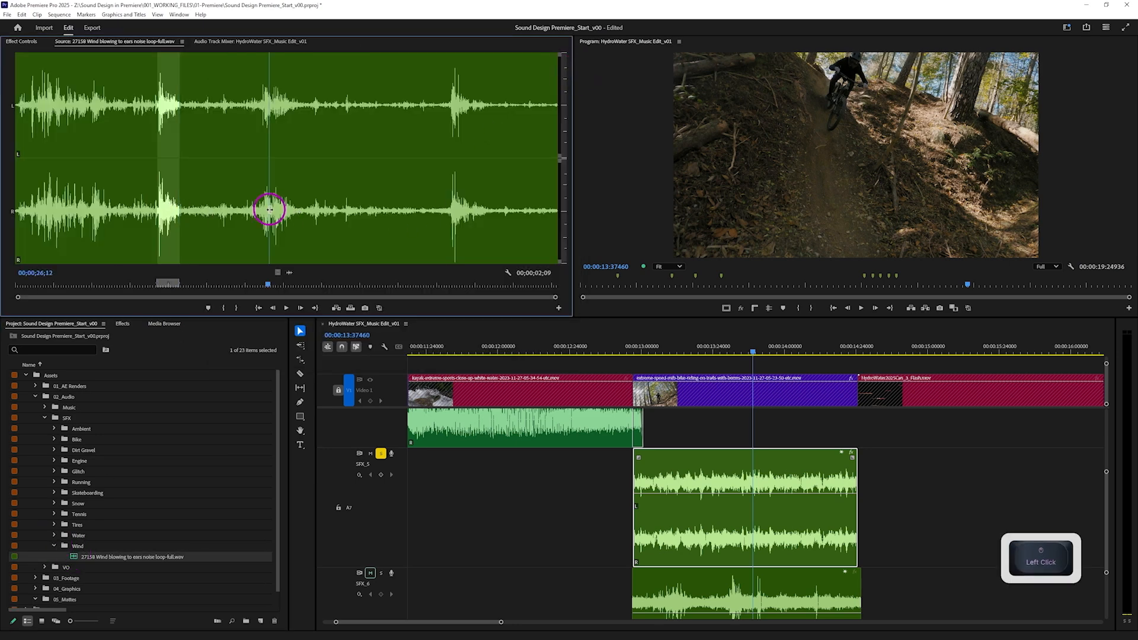
key(space)
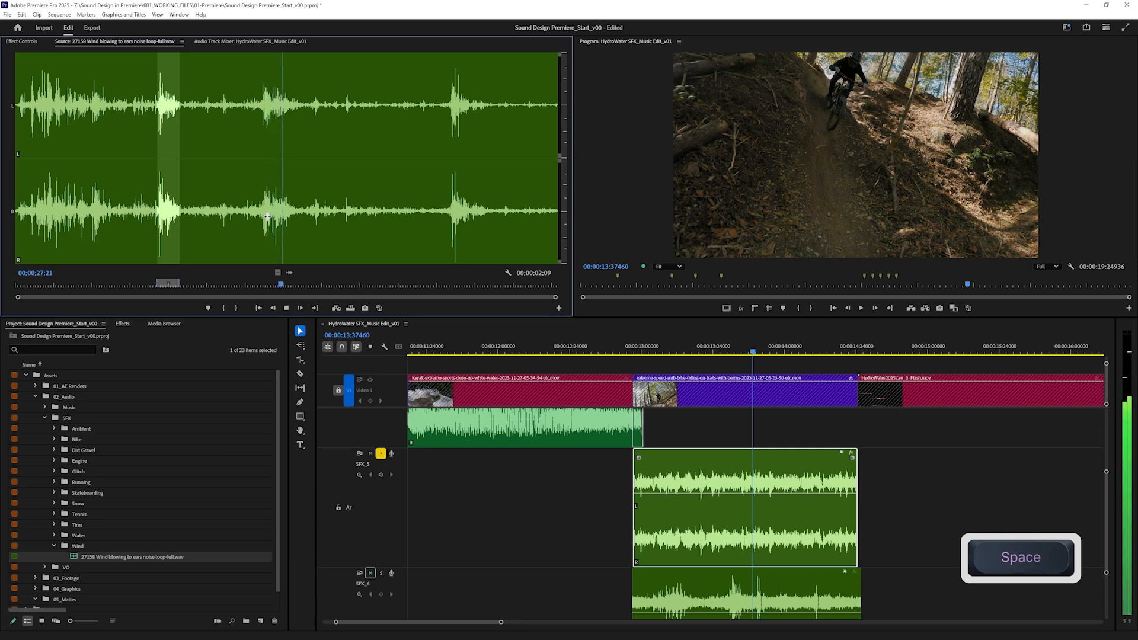
Mark a 3-second range near the start of the wind audio and replace the SFX_5 dirt road clip with it, keeping its effects.
click(48, 209)
key(i)
key(o)
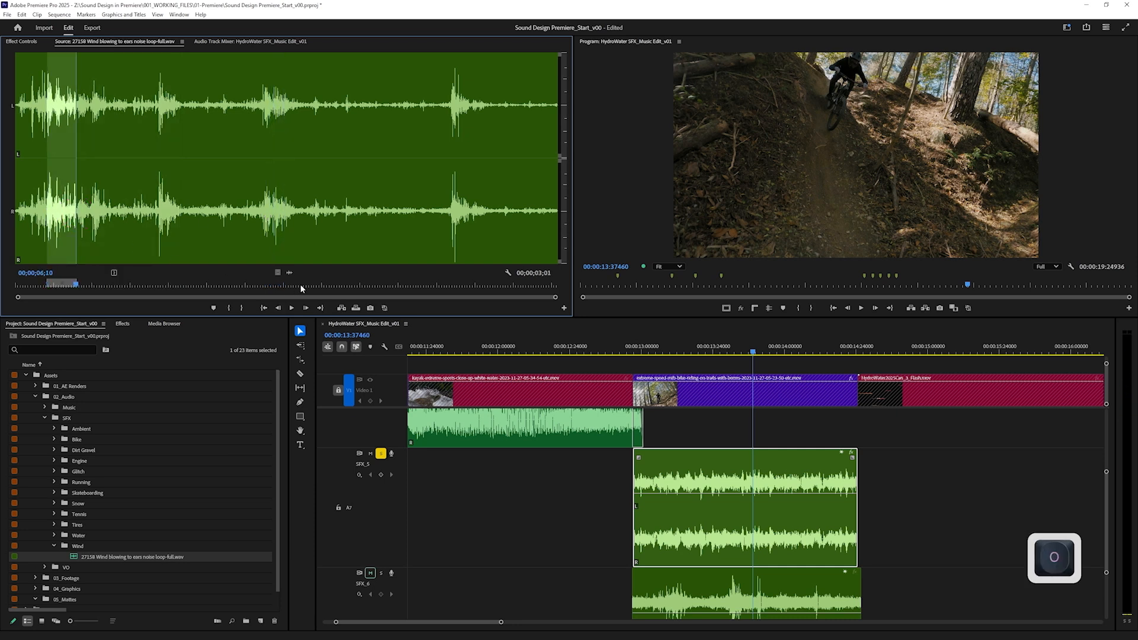
drag(289, 273, 719, 501)
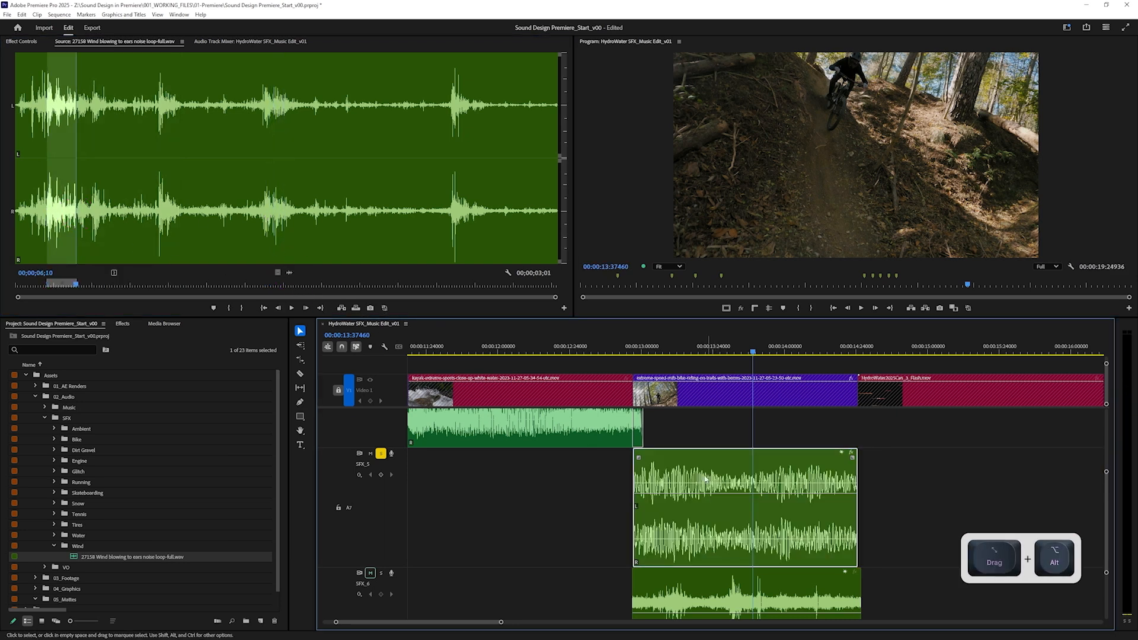
Open the TDR Nova editor for the SFX_5 wind clip and boost band II to 3.0 dB at 43 Hz, keeping the timeline visible.
shift+click(640, 348)
click(22, 41)
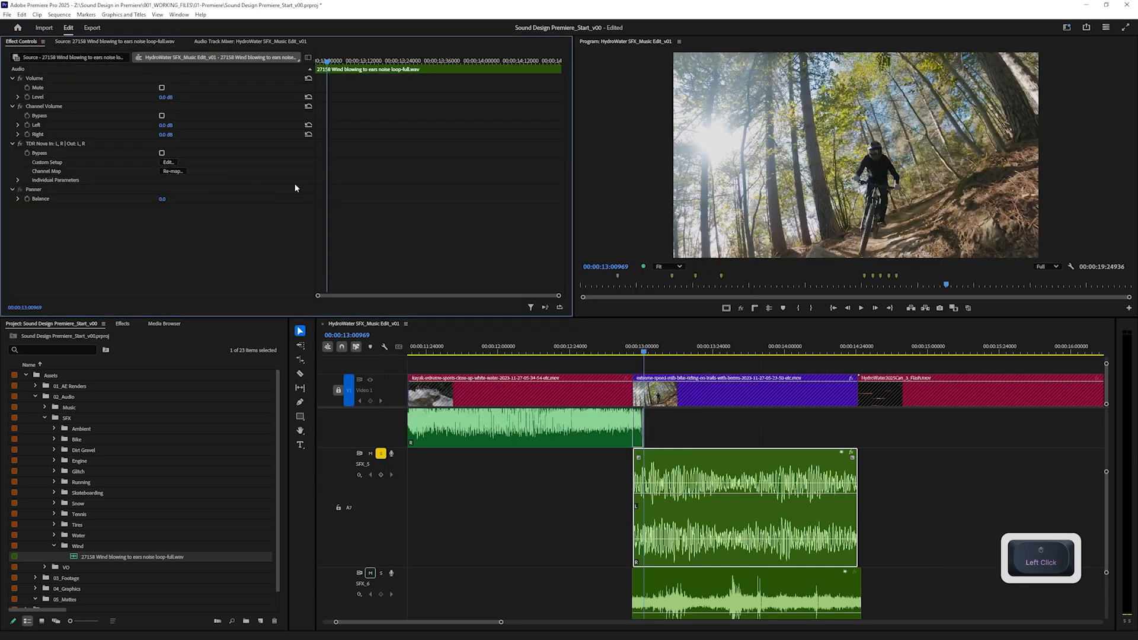
click(169, 163)
drag(456, 220, 467, 265)
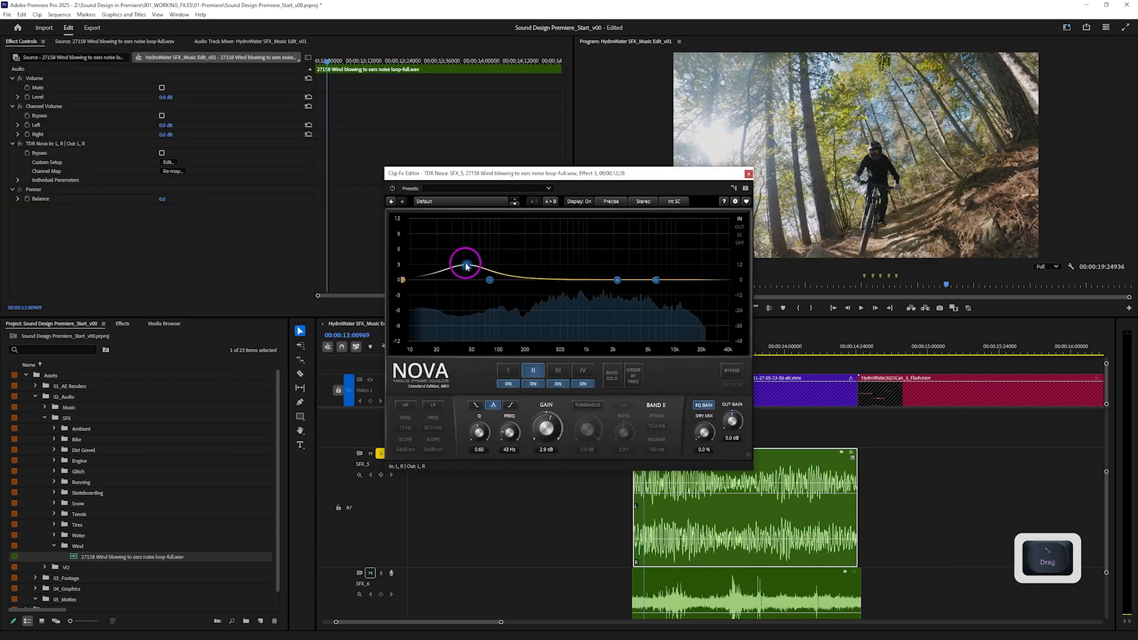
drag(527, 172, 374, 85)
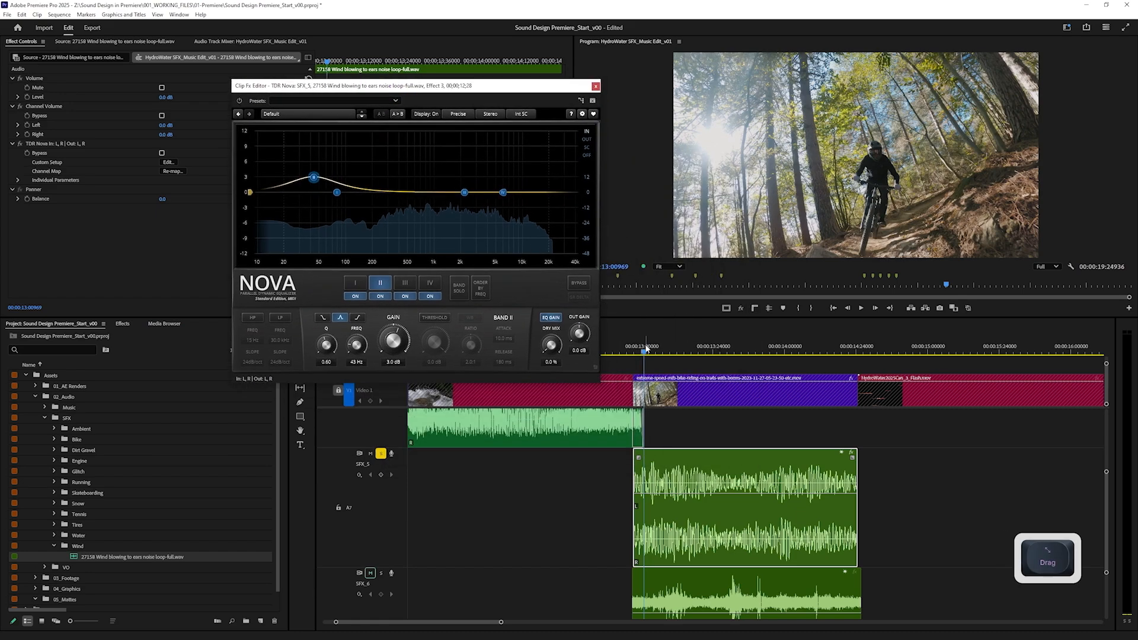
Play the soloed wind under the bike shot from just before its start to judge the low-end boost.
drag(646, 350, 630, 350)
key(space)
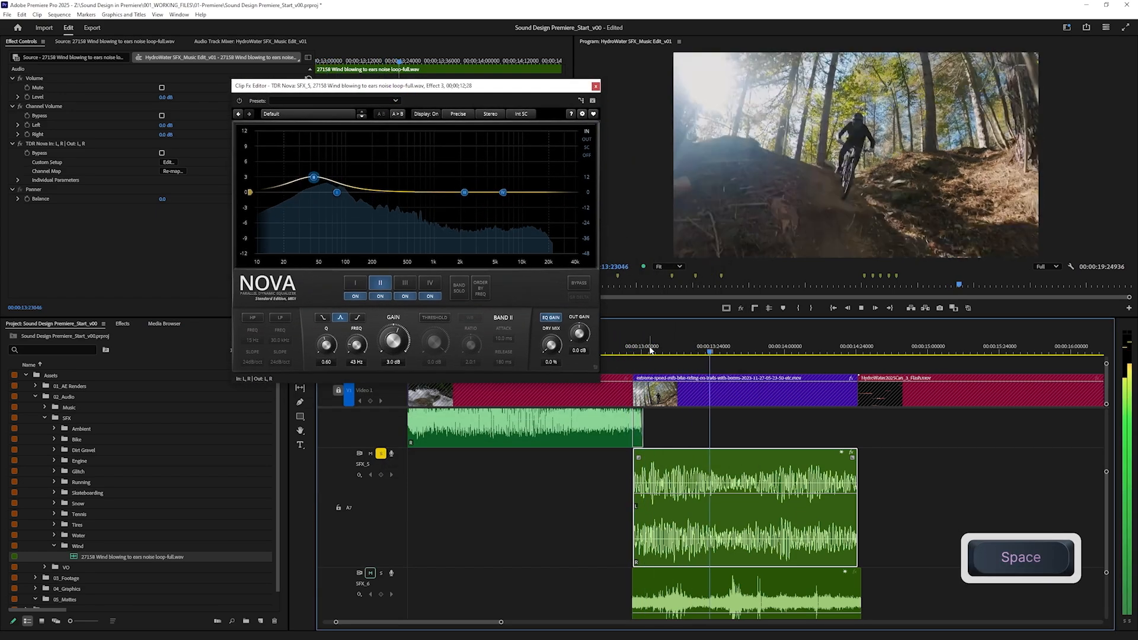
drag(661, 350, 619, 353)
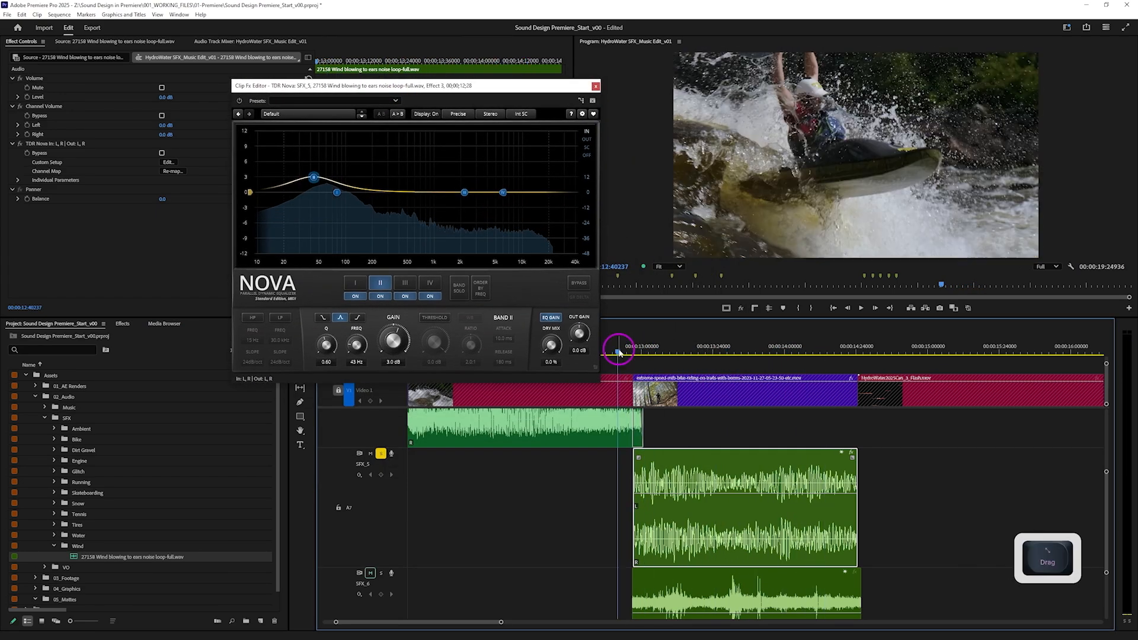
key(space)
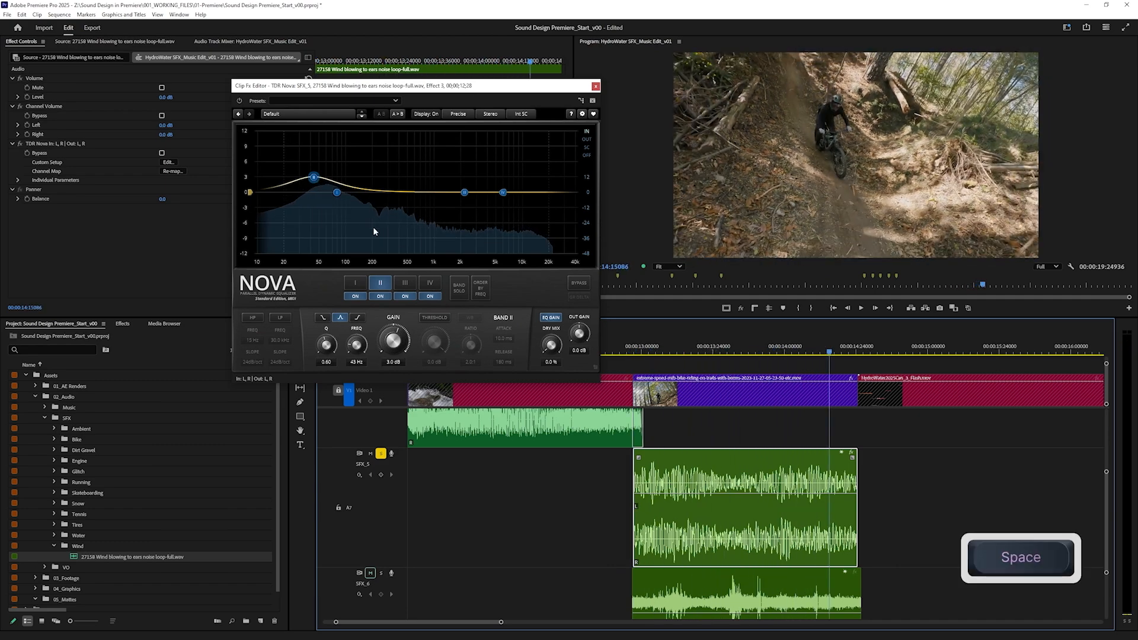
Enable TDR Nova's high-pass filter at 32 Hz, raise band II to about 6.5 dB near 50 Hz and replay the bike shot.
click(252, 318)
drag(273, 192, 303, 203)
scroll(321, 159, up, 3)
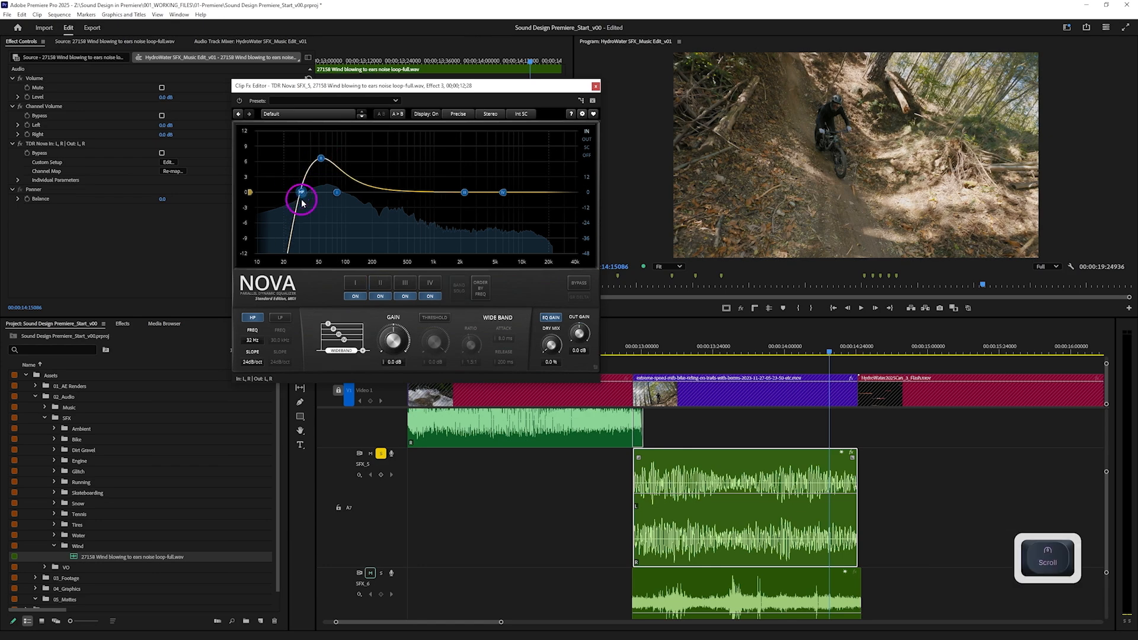
click(680, 354)
key(space)
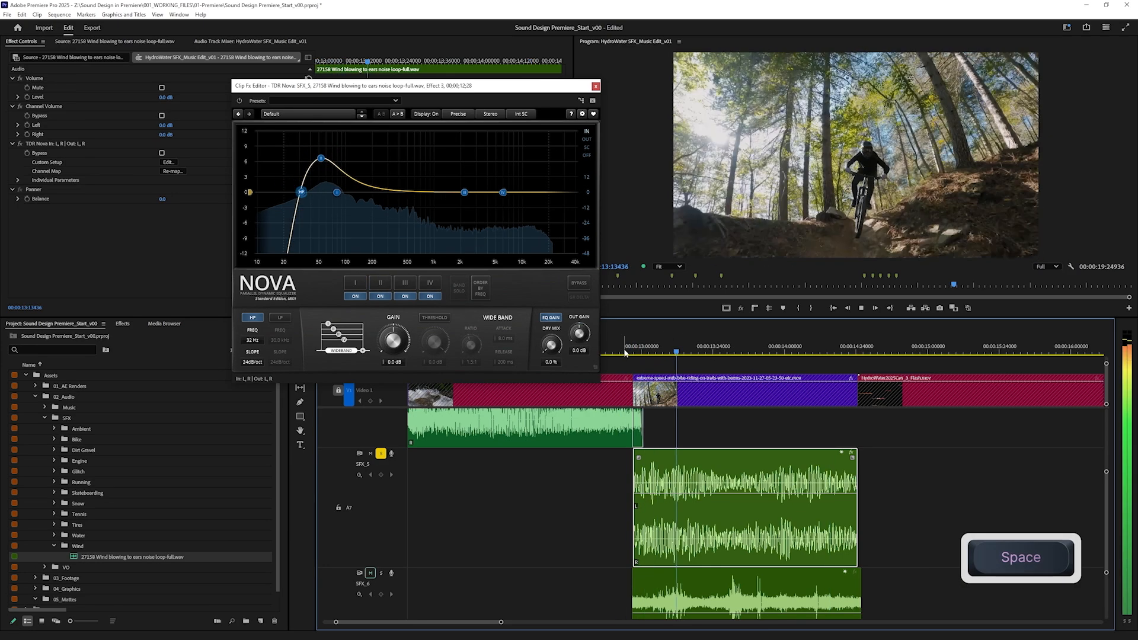
Close the TDR Nova editor, unsolo SFX_5 and play the bike shot with the full mix.
click(596, 86)
click(381, 453)
click(610, 354)
key(space)
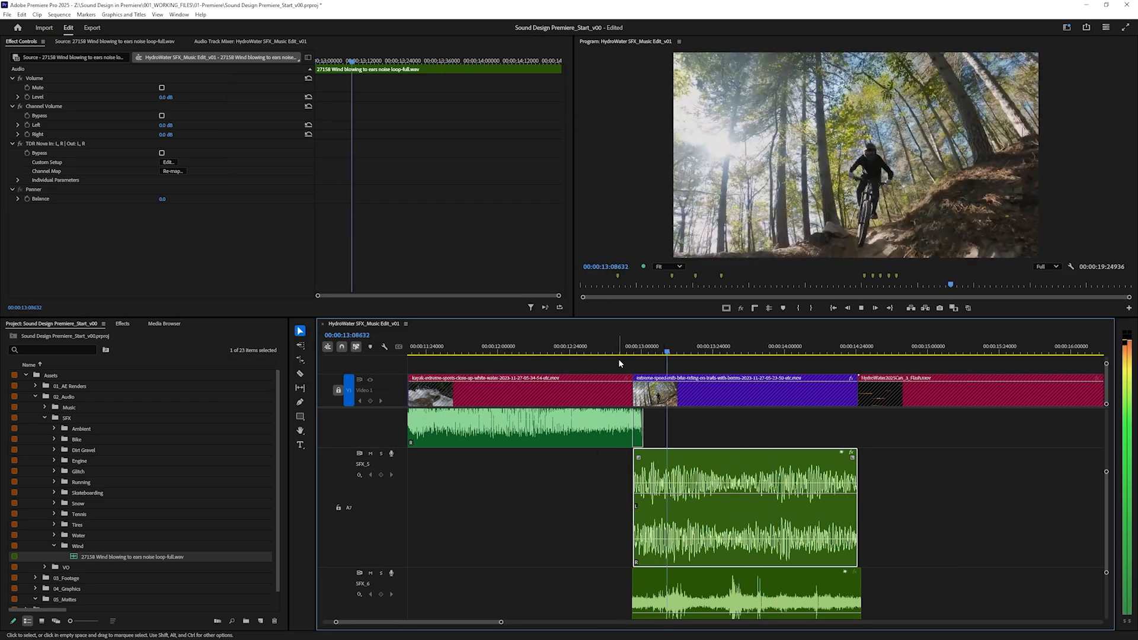
Lower the SFX_5 wind clip's volume to -3.5 dB and replay the bike shot in the mix.
click(700, 493)
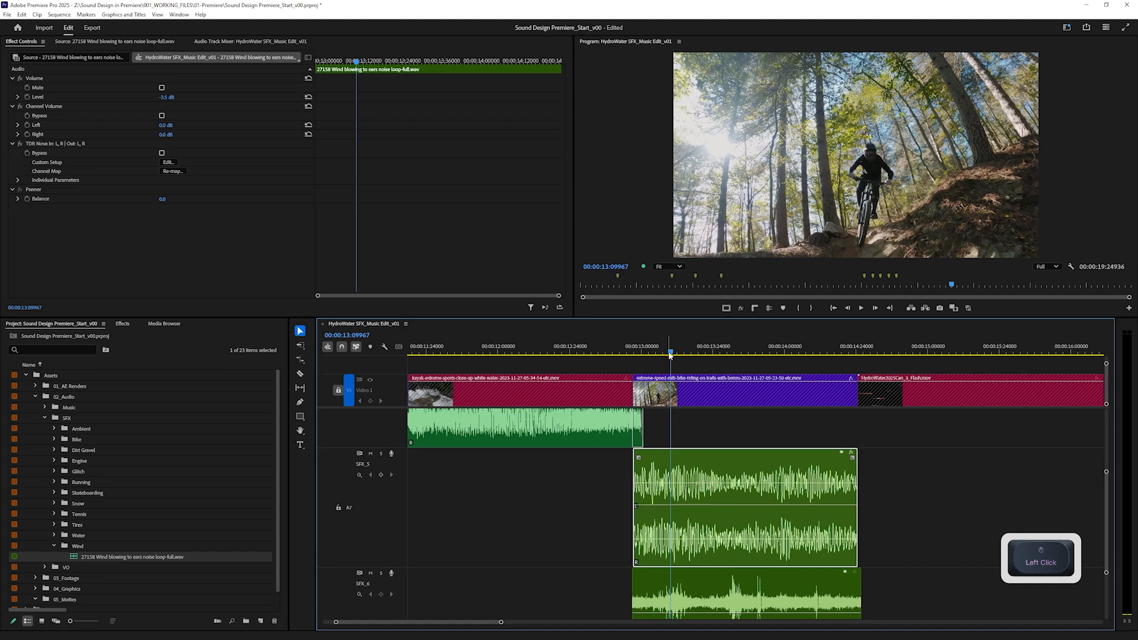
click(607, 351)
key(space)
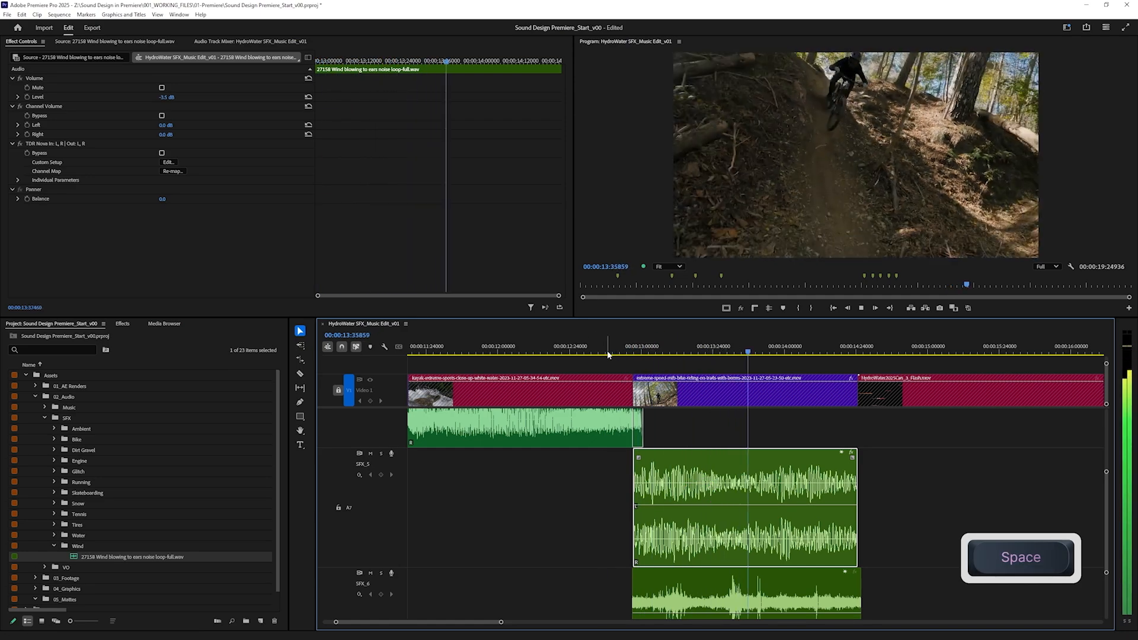
key(space)
Collapse the Wind bin and reduce the audio track heights until the whole track stack fits in the timeline.
click(54, 546)
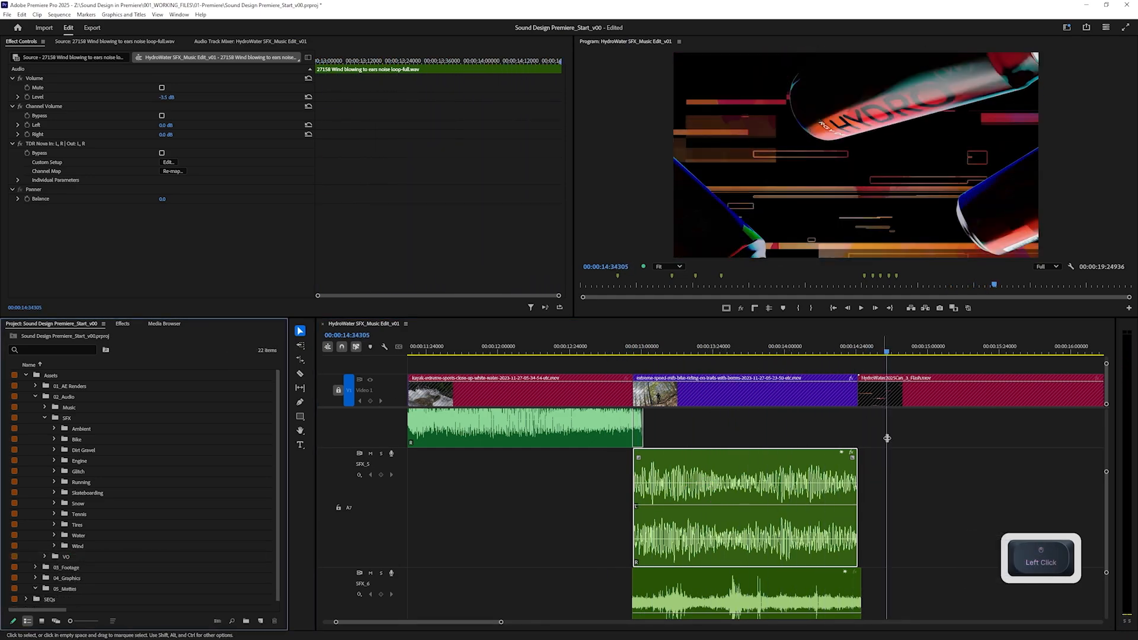
drag(1107, 574, 1097, 620)
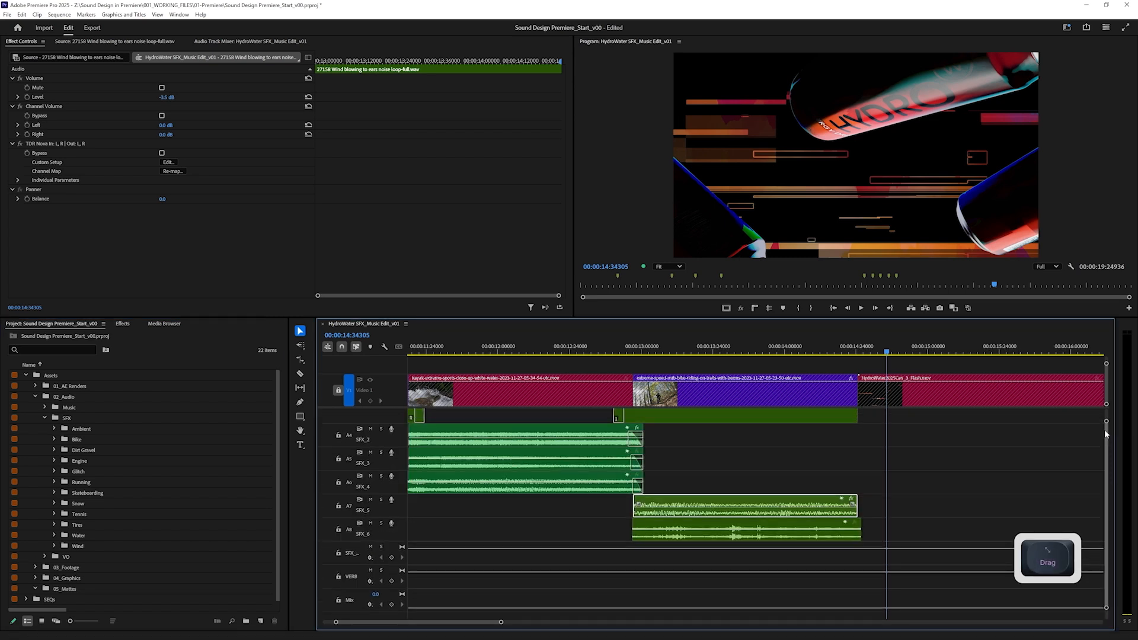
drag(1107, 422, 1106, 416)
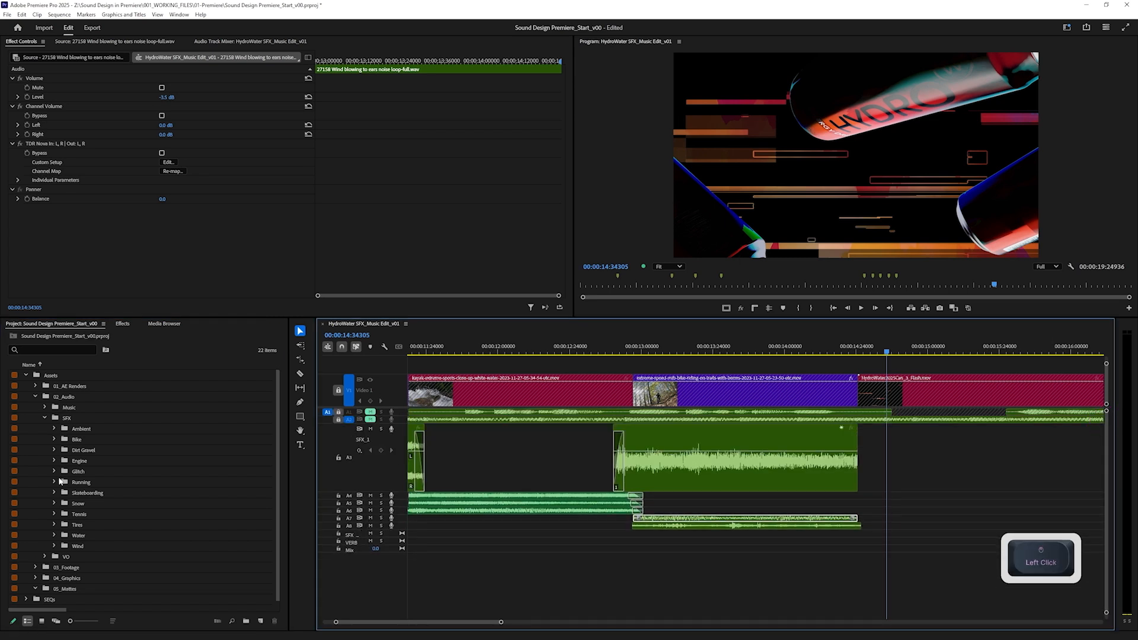
Audition Glitchy Mechanism 03.wav from the Glitch bin and place its audio on SFX_3 under the start of the can shot.
click(54, 471)
click(63, 482)
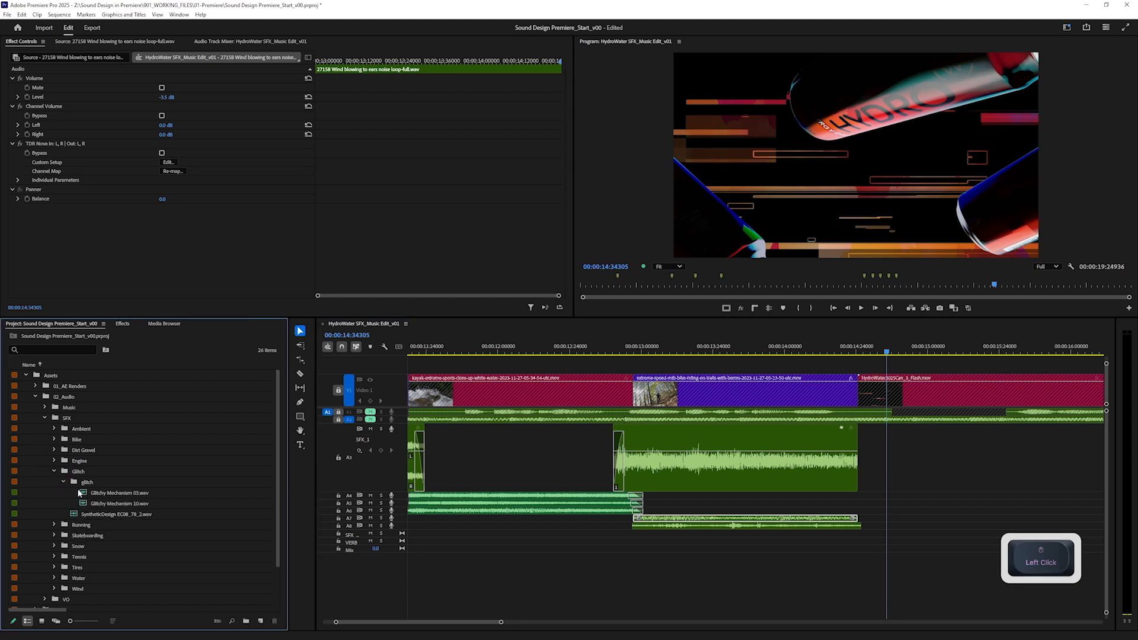
double_click(84, 493)
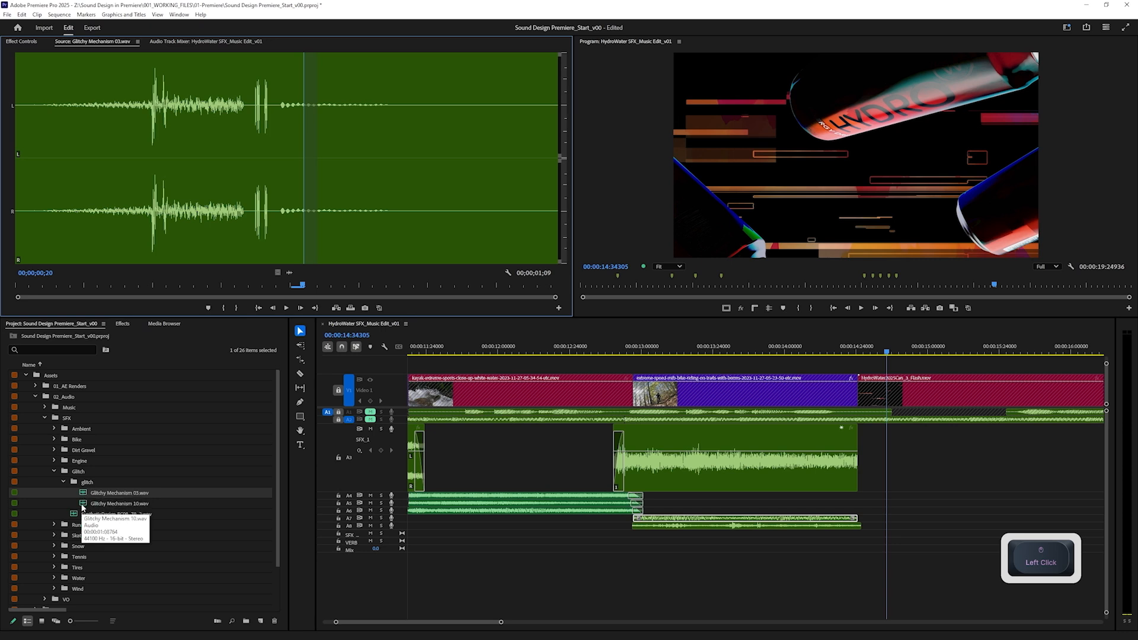
click(153, 211)
key(space)
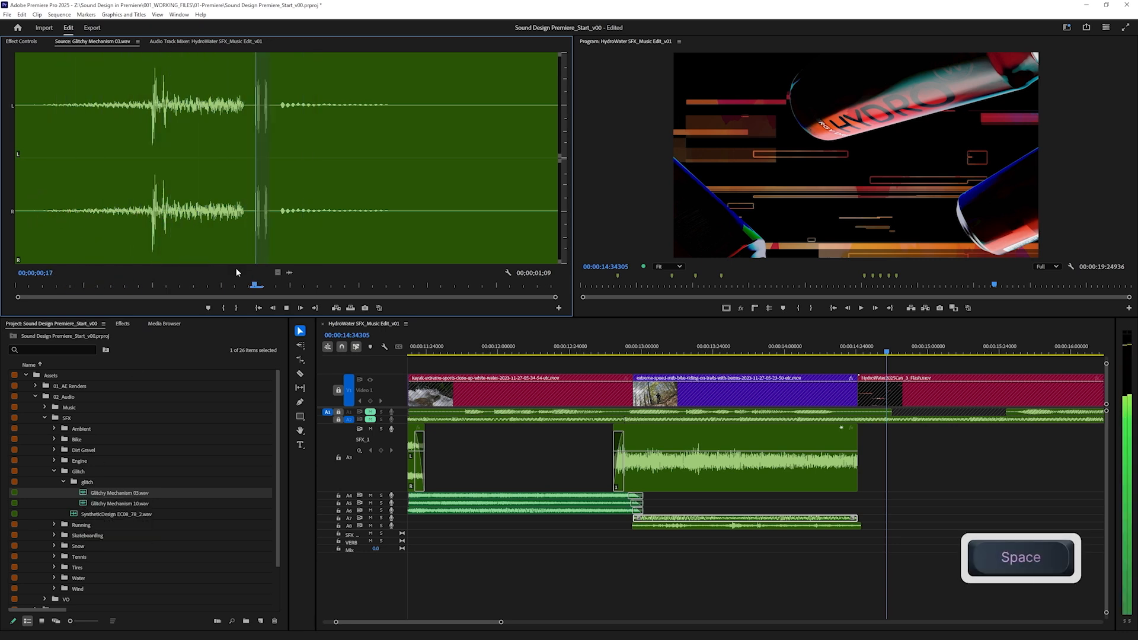
drag(293, 272, 880, 503)
Label the bike shot's sound effect clips on SFX_1, SFX_5 and SFX_6 Yellow.
drag(814, 559, 704, 453)
right_click(705, 456)
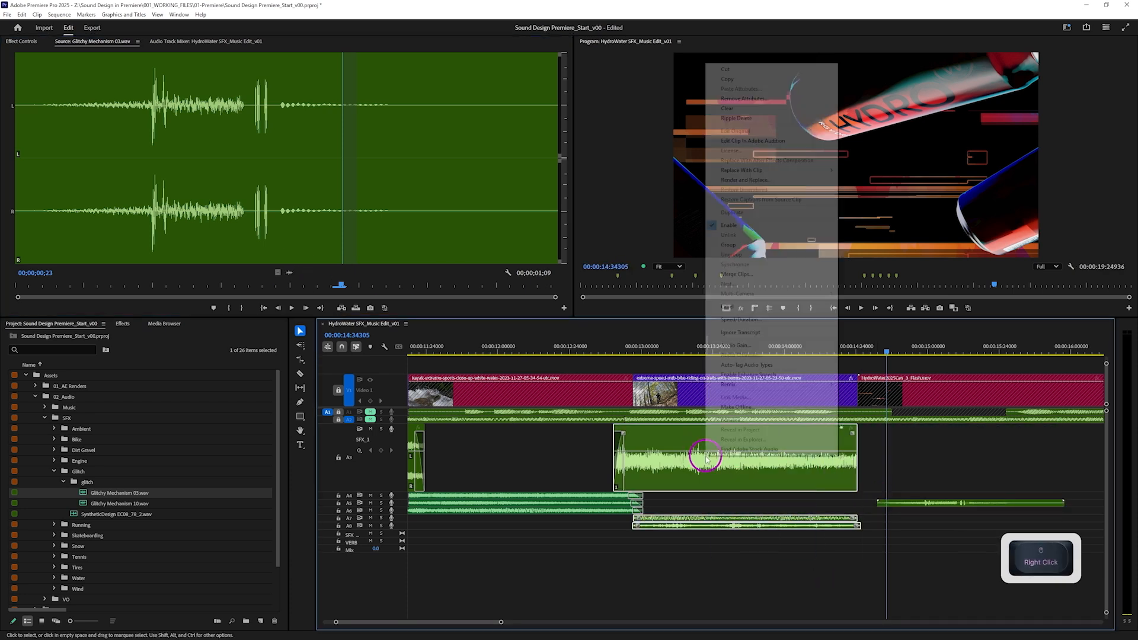
mouse_move(788, 306)
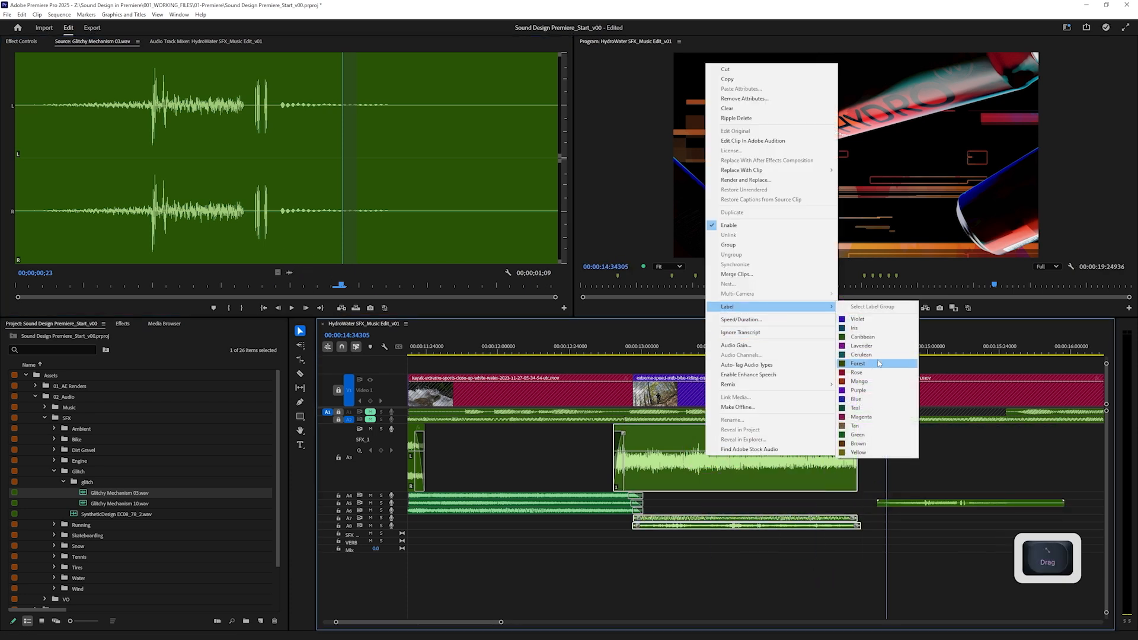
click(873, 453)
Reposition the glitch clip on SFX_3 to start just before the can shot and play it against the picture.
drag(1106, 612, 1106, 589)
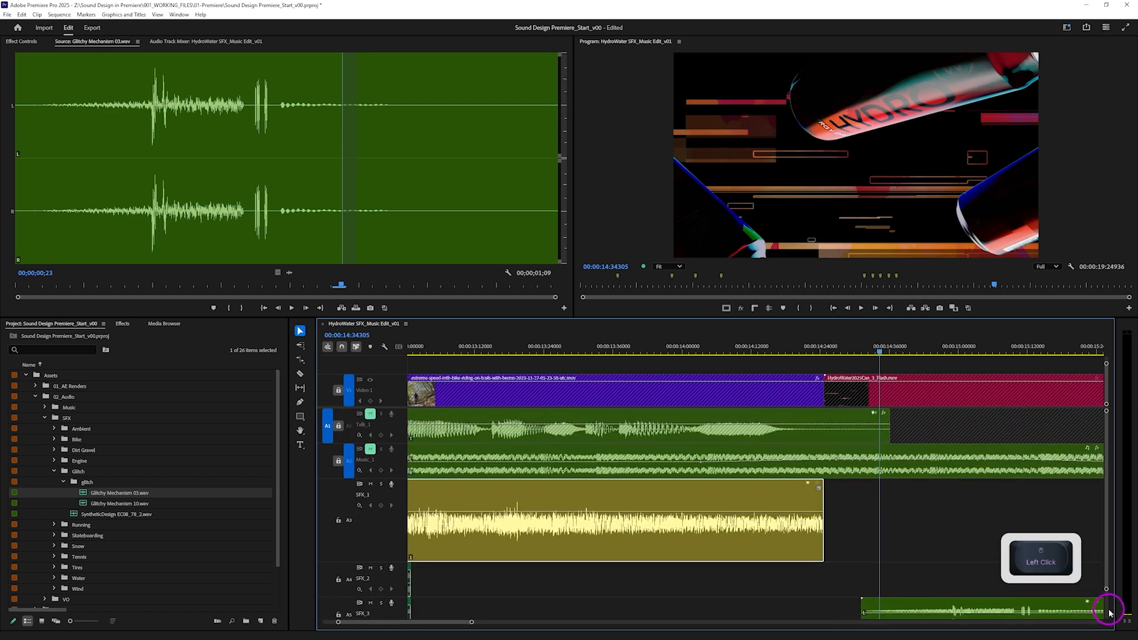
drag(1029, 605, 918, 606)
scroll(901, 593, down, 3)
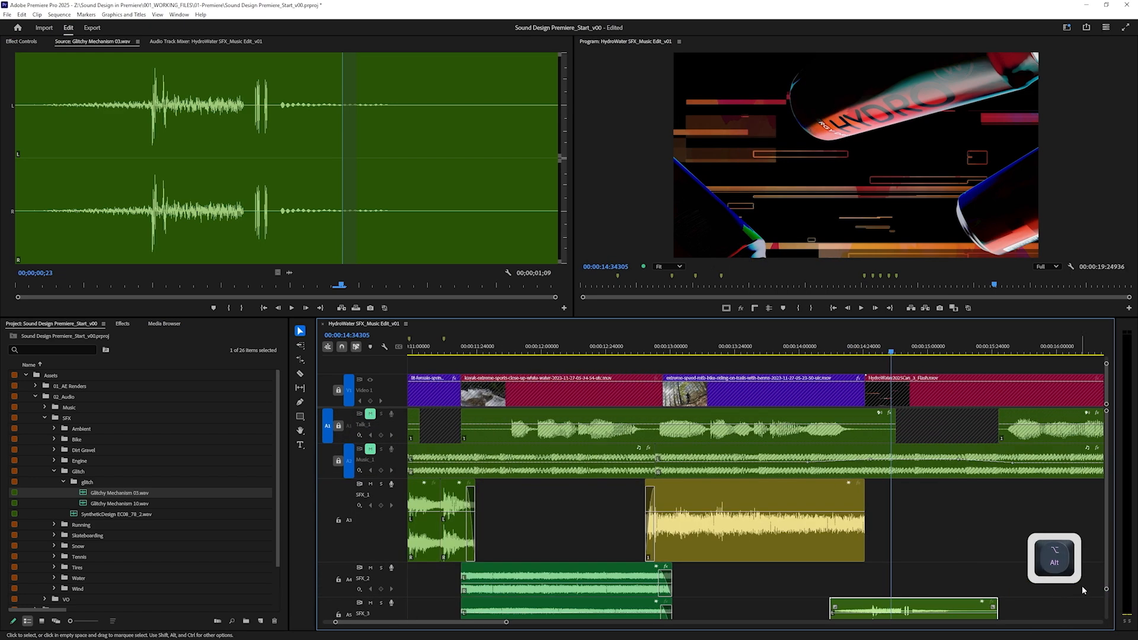
drag(1107, 548, 1107, 559)
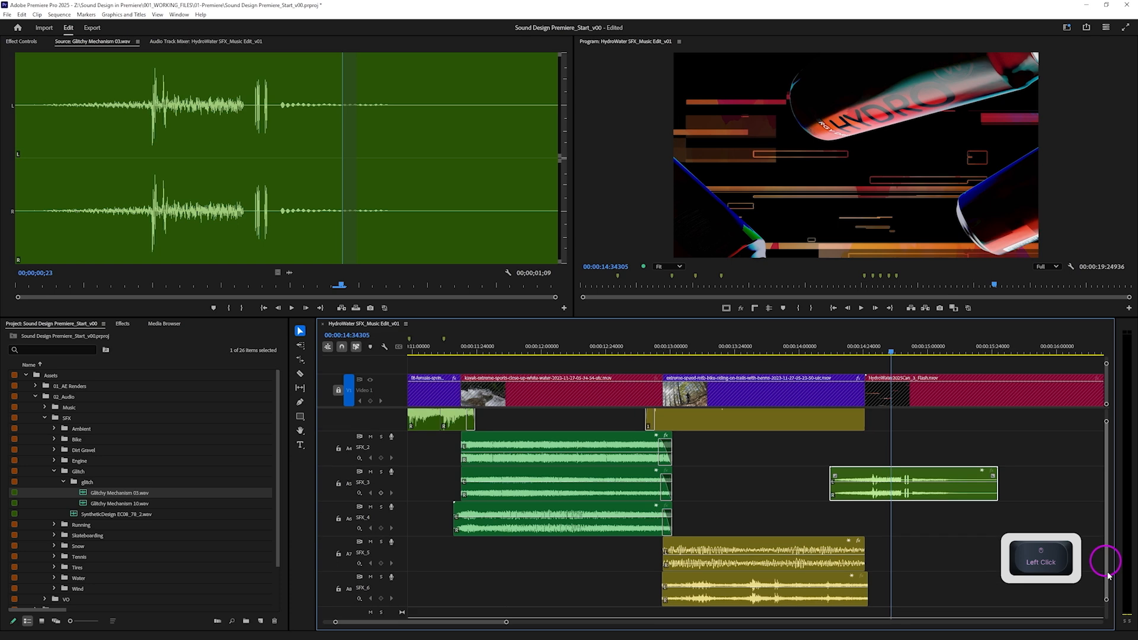
shift+click(866, 349)
shift+click(865, 348)
drag(847, 478, 874, 475)
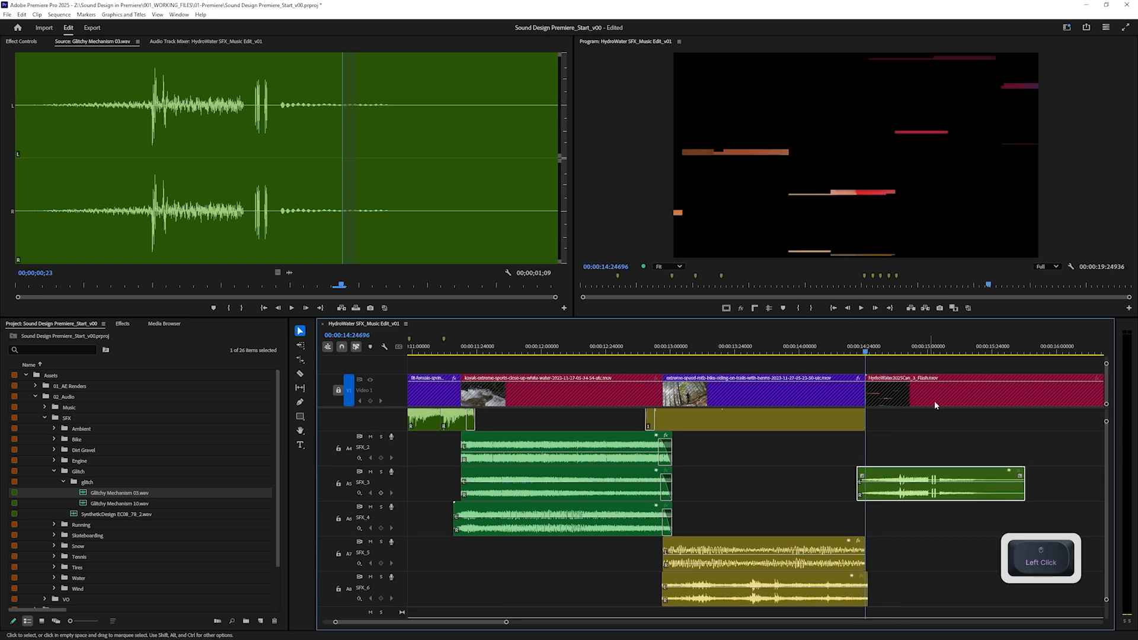
key(space)
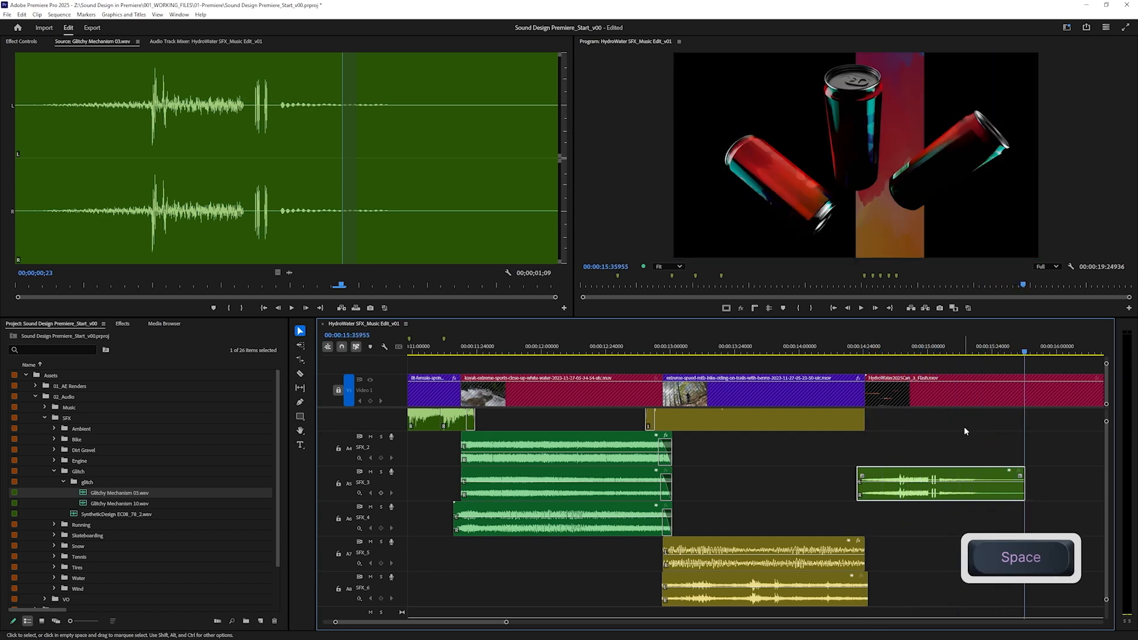
Add Glitchy Mechanism 10.wav to SFX_2 over the can shot's second glitch, play it and shift the clip slightly later.
scroll(965, 415, down, 3)
drag(960, 350, 889, 350)
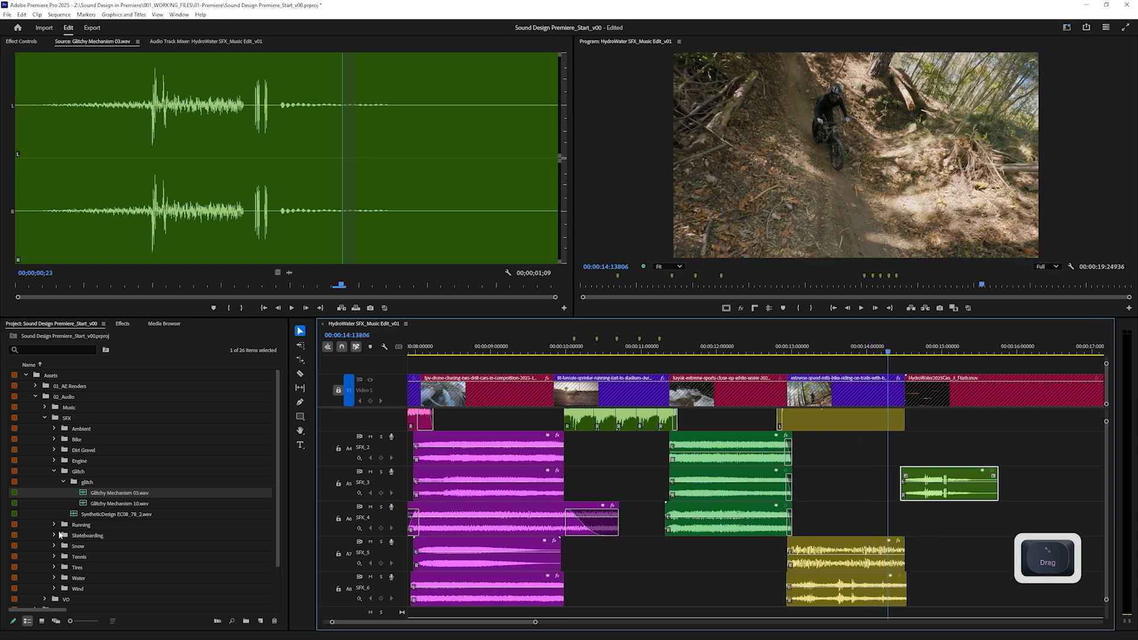
double_click(88, 504)
drag(143, 210, 58, 213)
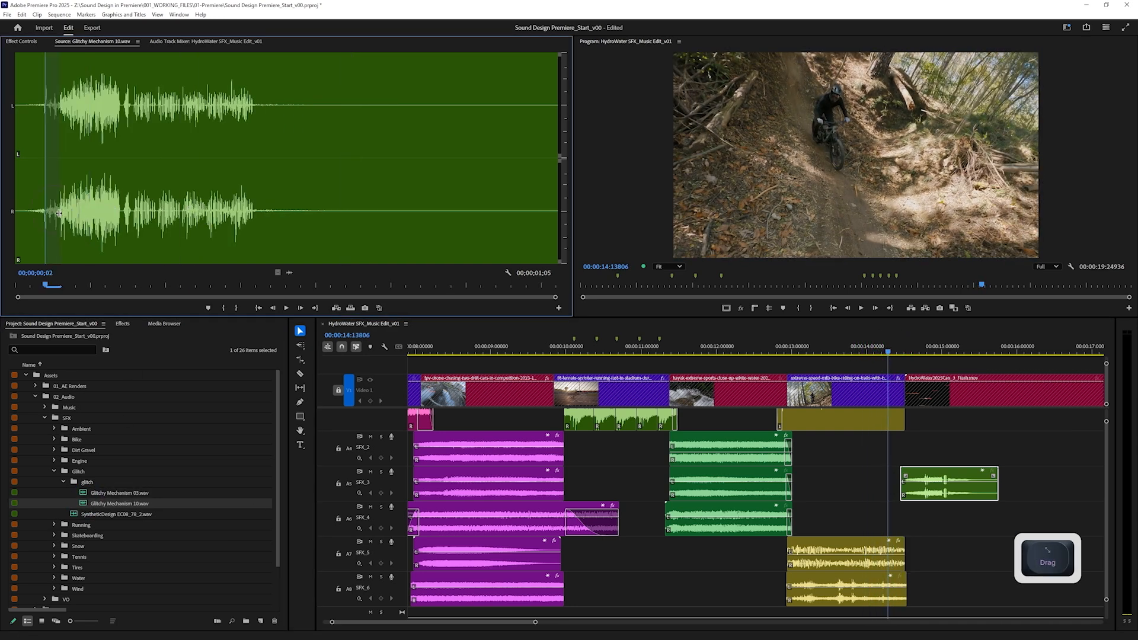
drag(288, 271, 930, 458)
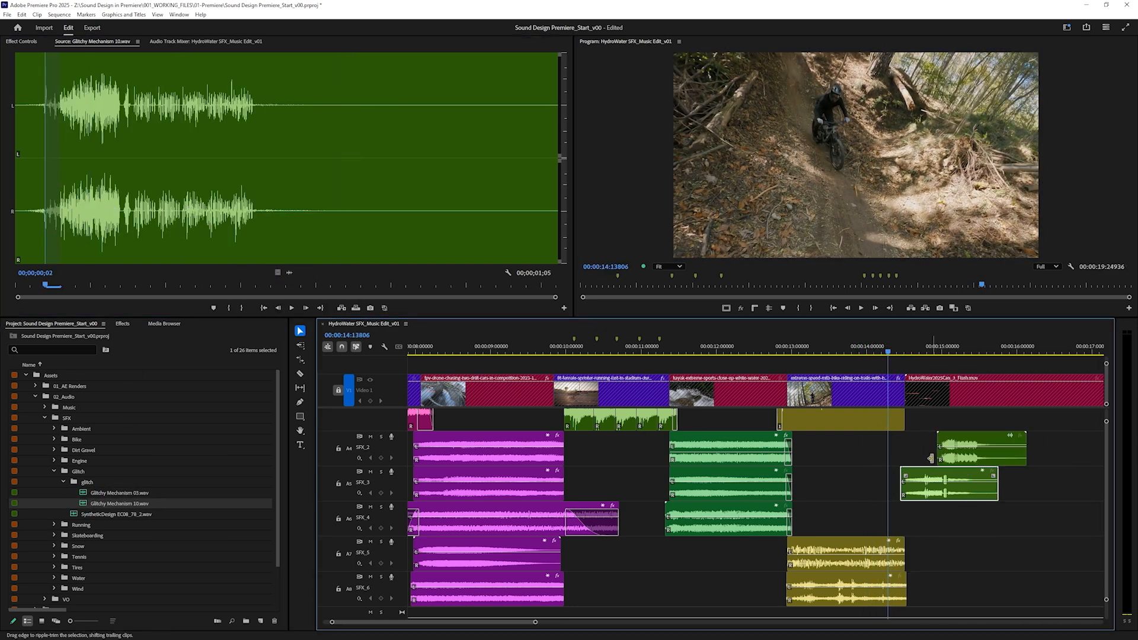
key(space)
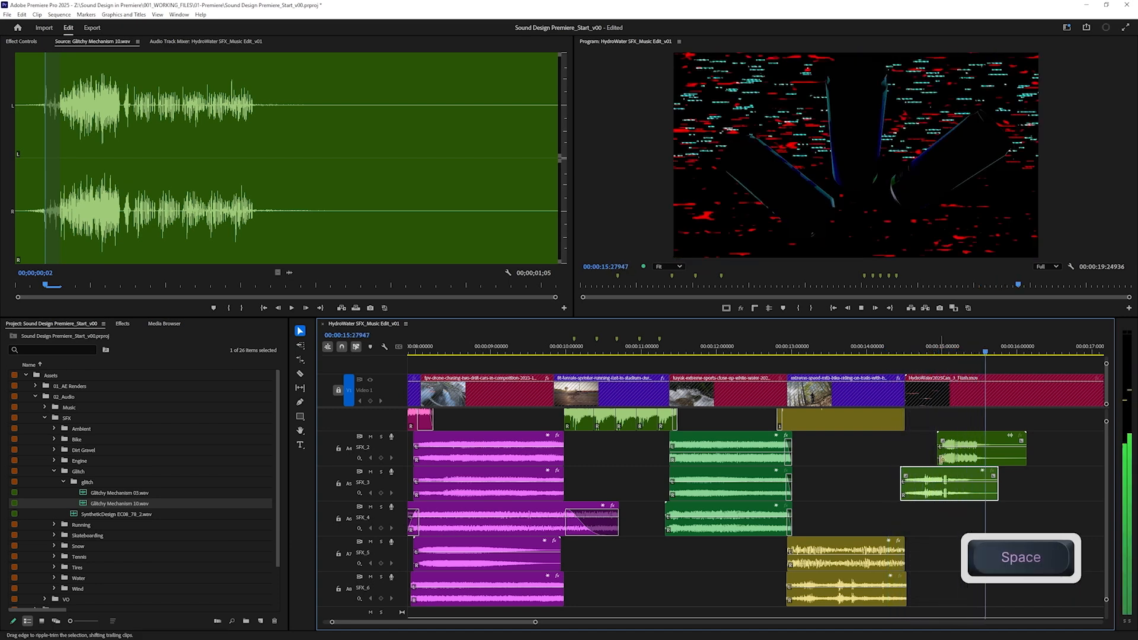
click(978, 451)
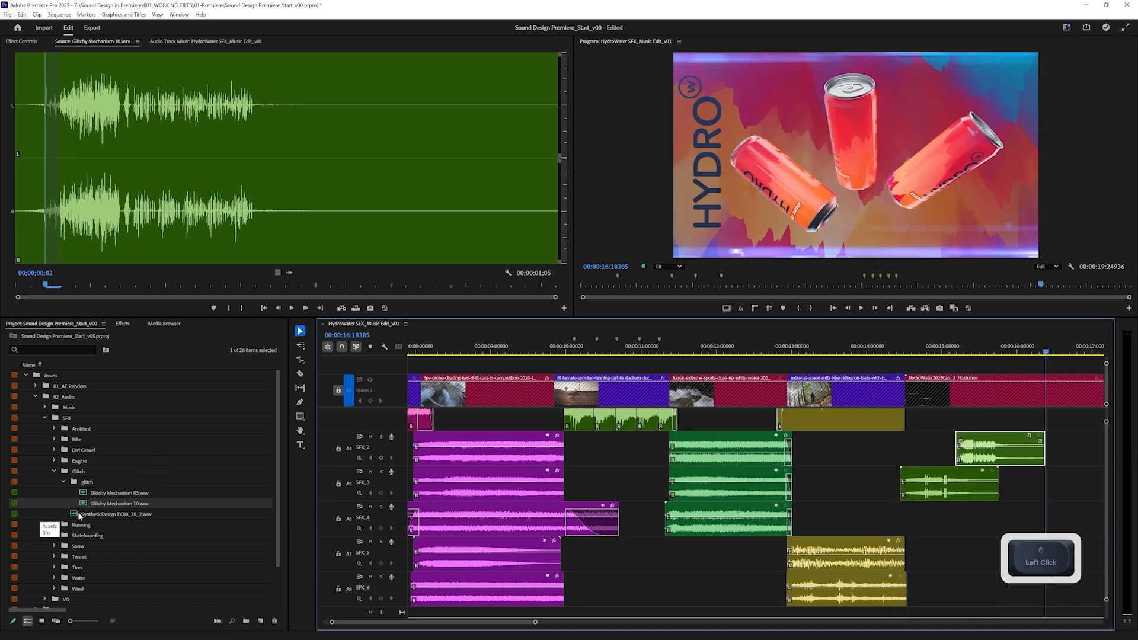
Load SyntheticDesign EC08_78_2.wav from the Glitch bin and audition its opening seconds.
double_click(89, 514)
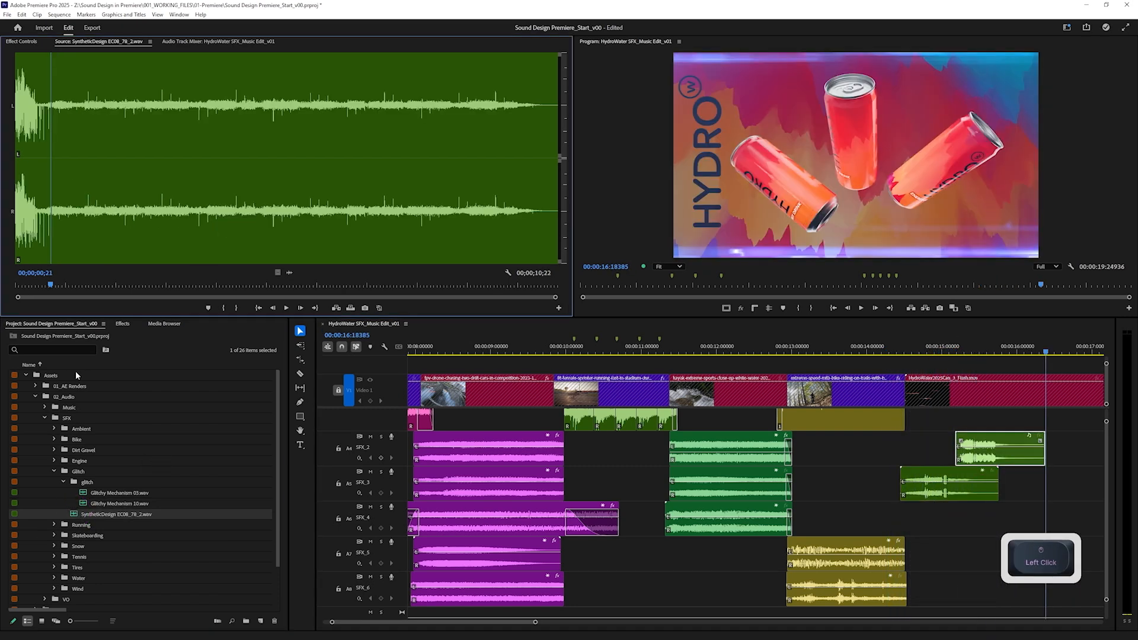
key(space)
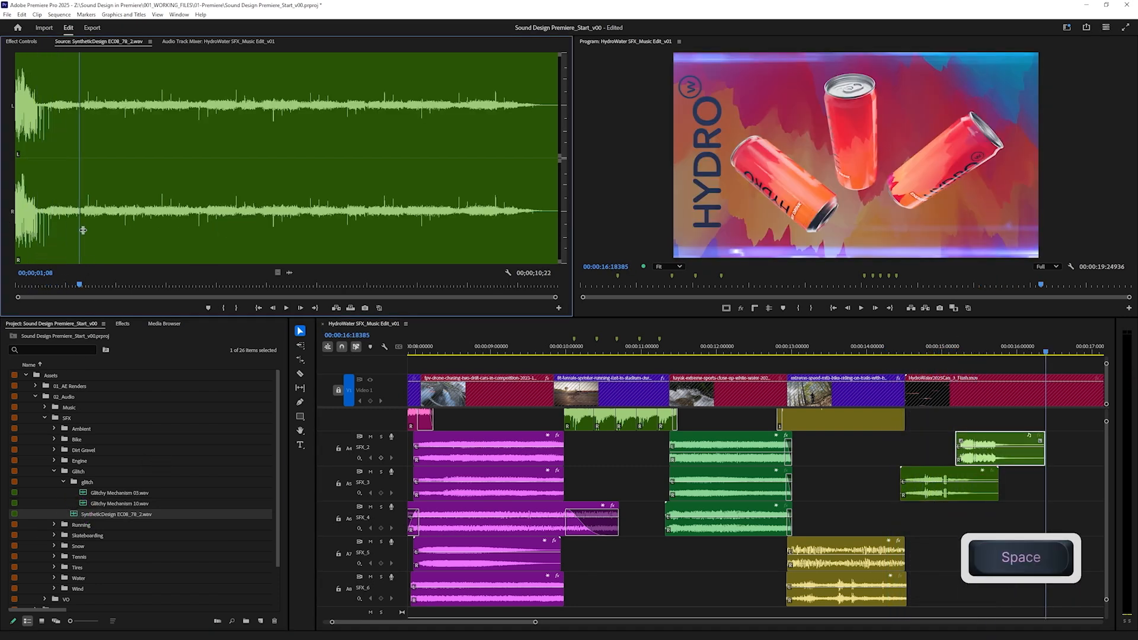
key(space)
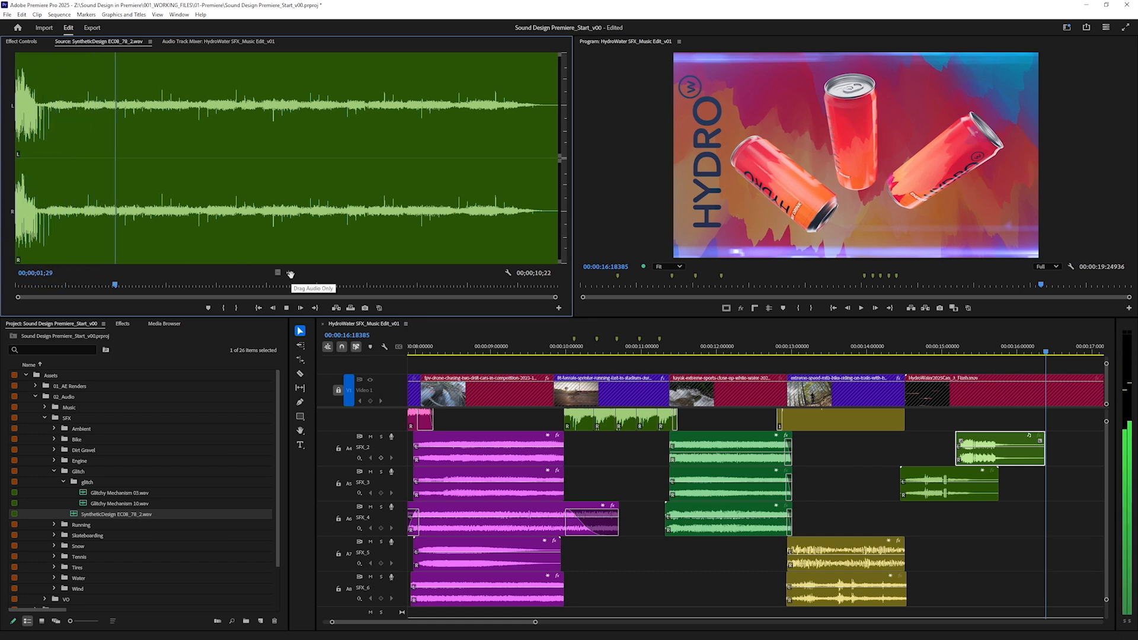
key(space)
Mark the synthetic design audio from 00;00;02;13 to 00;00;04;27 and place that range on SFX_4 at the can shot's start.
click(138, 230)
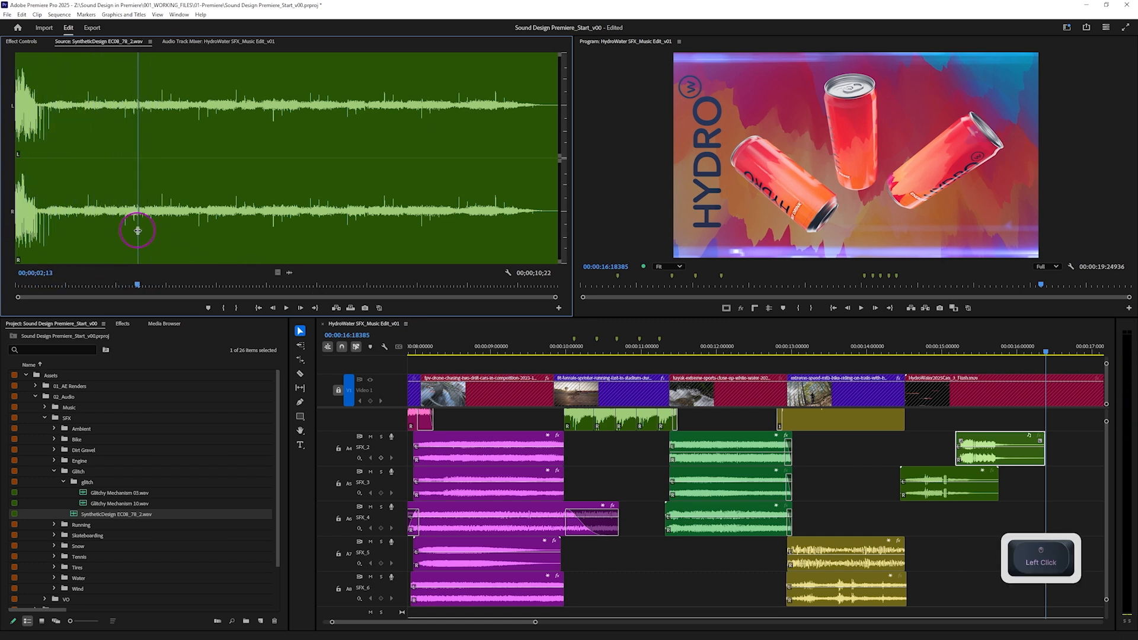
key(i)
click(263, 257)
key(o)
drag(283, 275, 906, 518)
Find the moment in the can shot where the cans light up, at 00:00:16:07529, and add a sequence marker there.
scroll(859, 516, down, 5)
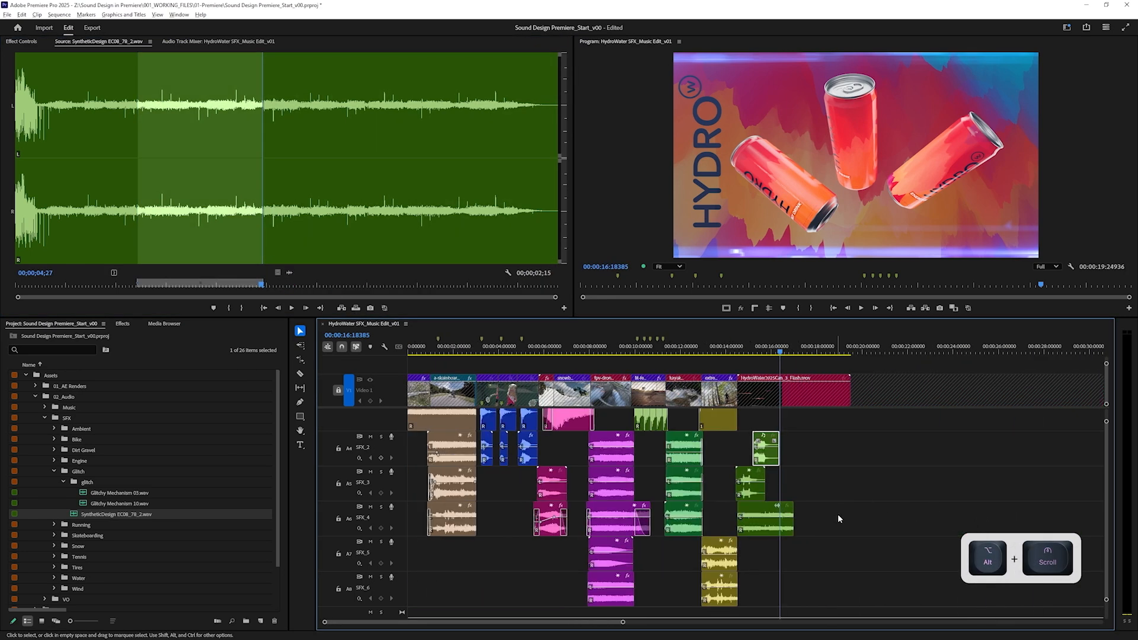
scroll(837, 515, up, 3)
drag(711, 353, 694, 403)
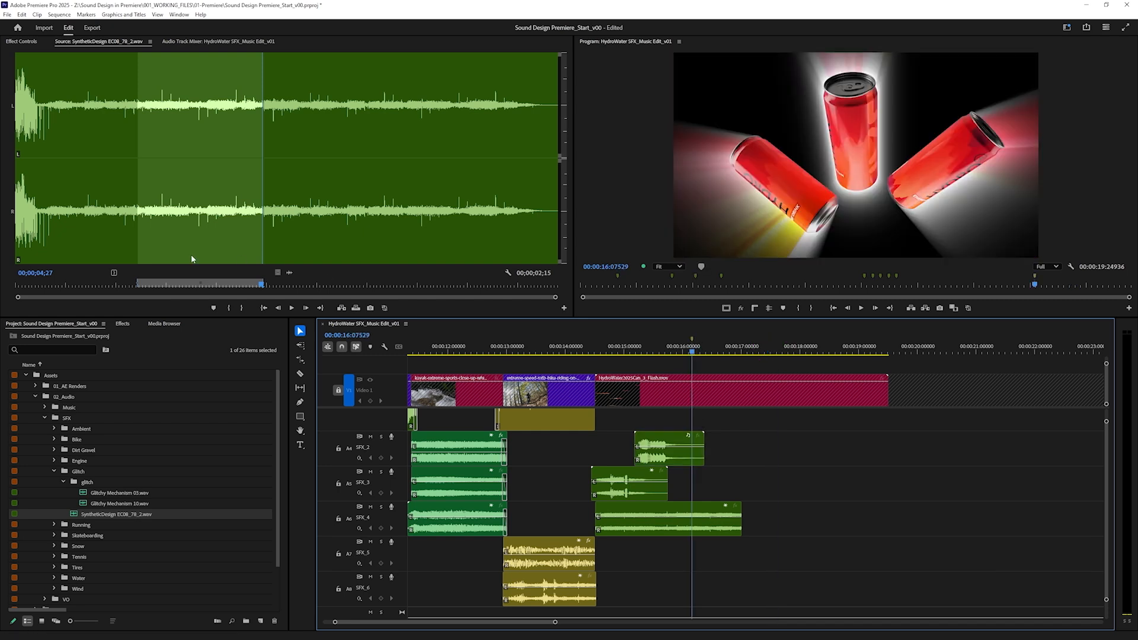
Mark the opening of the synthetic design audio up to 00;00;02;07, place it on SFX_3 at the can light-up marker and shift it slightly earlier.
click(128, 239)
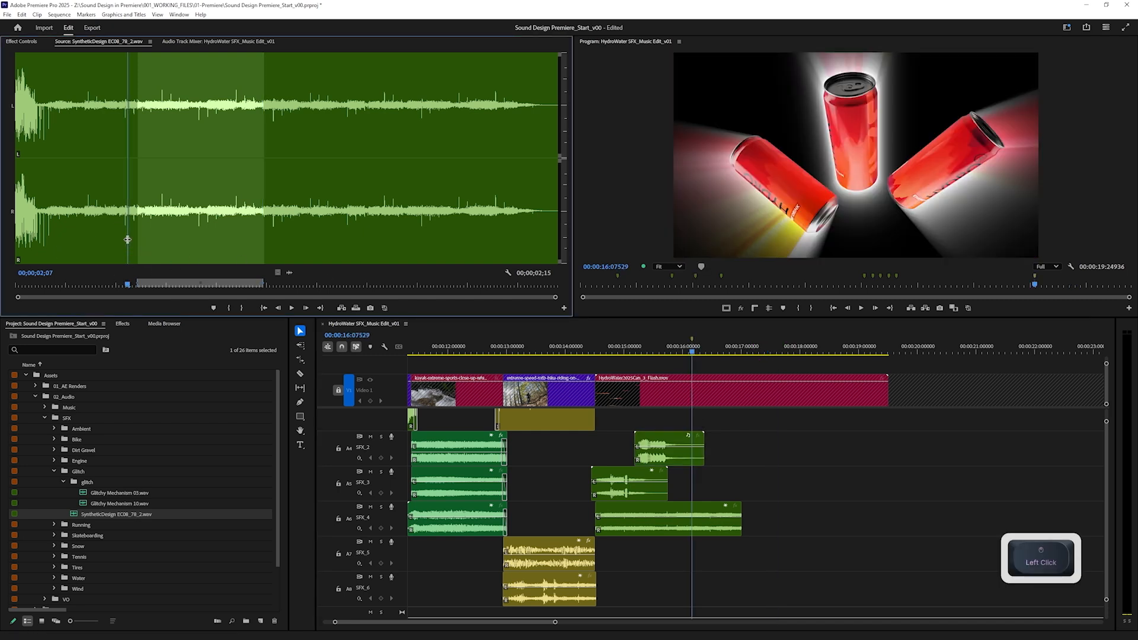
key(o)
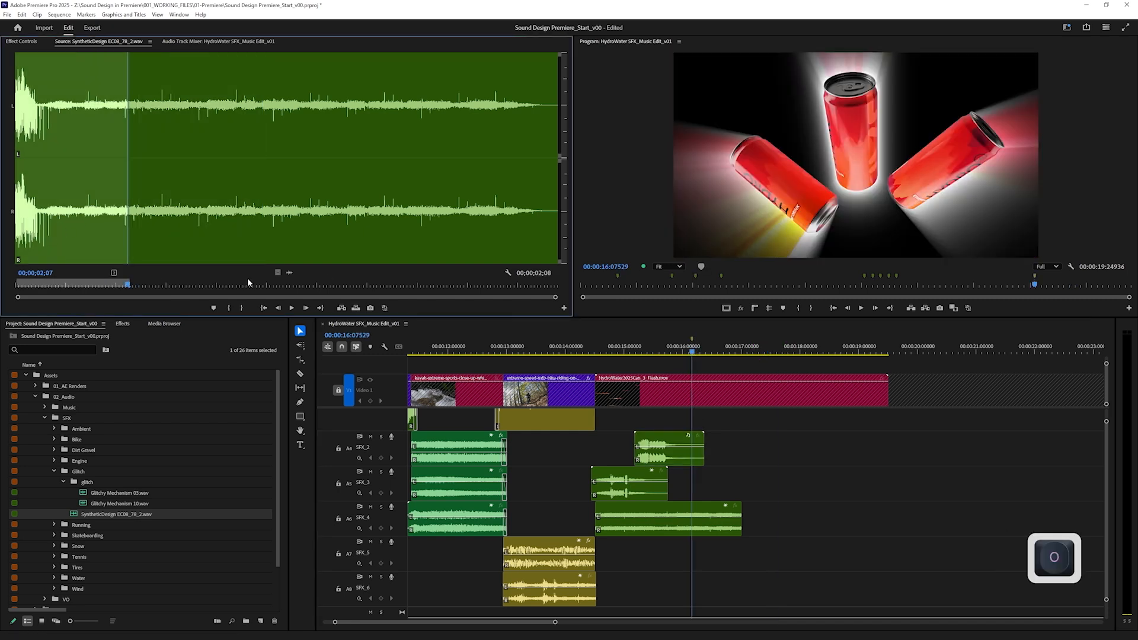
drag(290, 272, 692, 483)
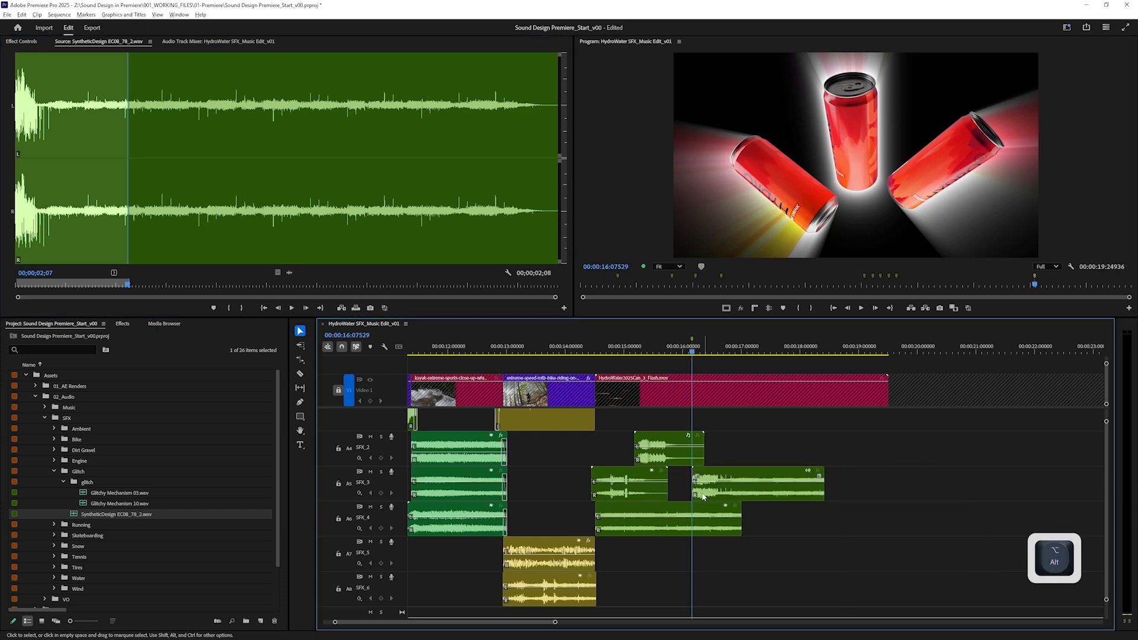
scroll(704, 495, up, 4)
click(708, 489)
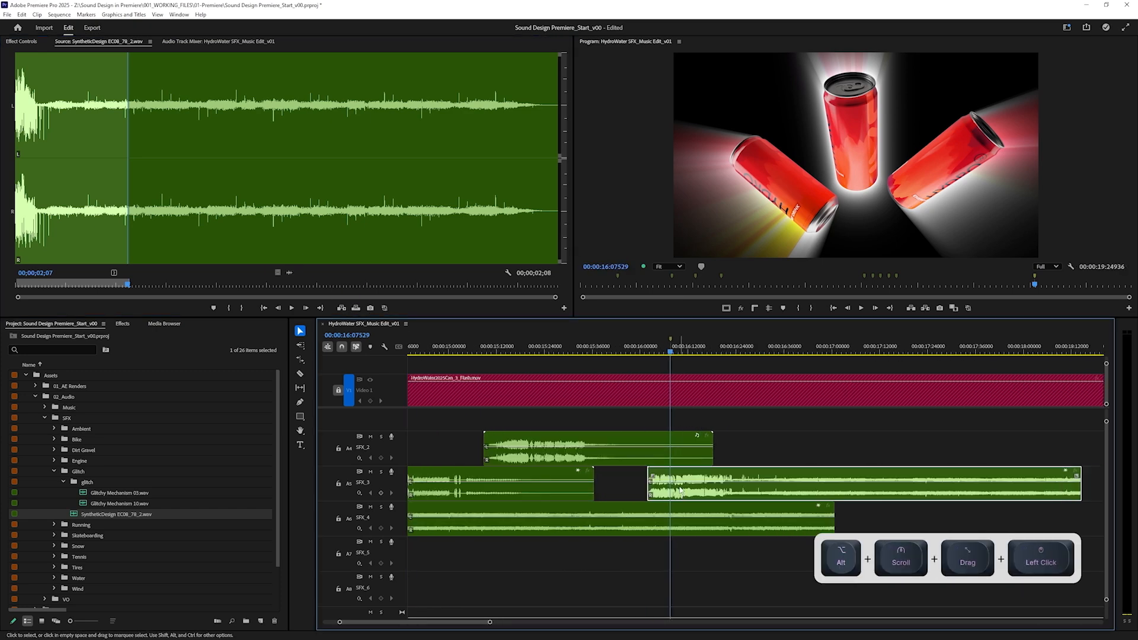
Play the can shot and add fade-outs to the ends of the synthetic design clips on SFX_3 and SFX_4.
scroll(662, 424, down, 3)
drag(672, 354, 522, 350)
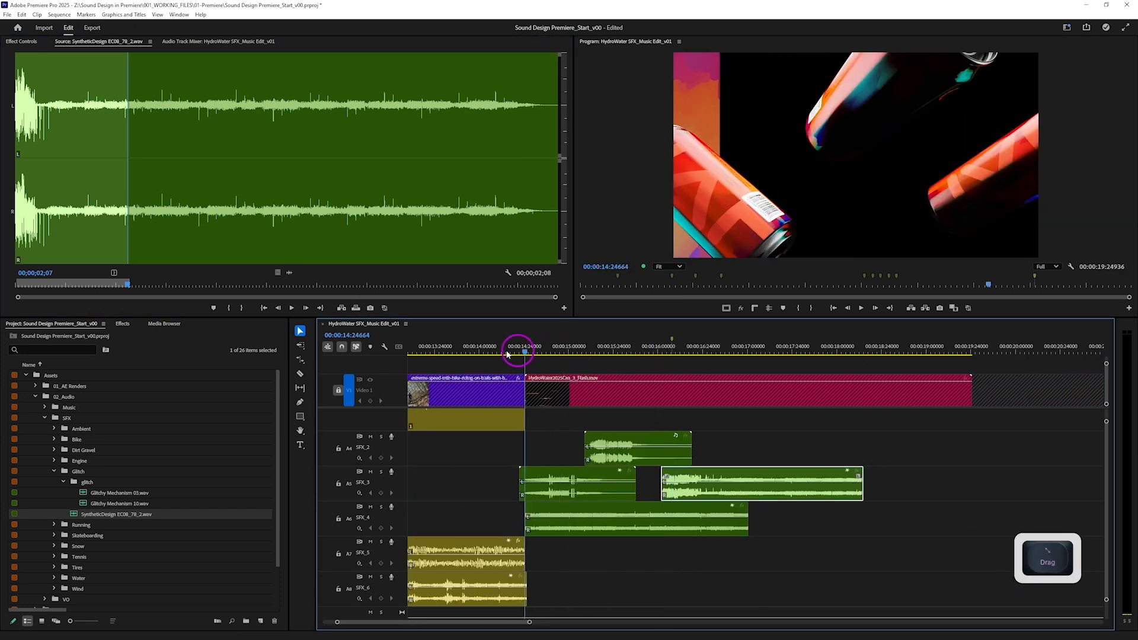
key(space)
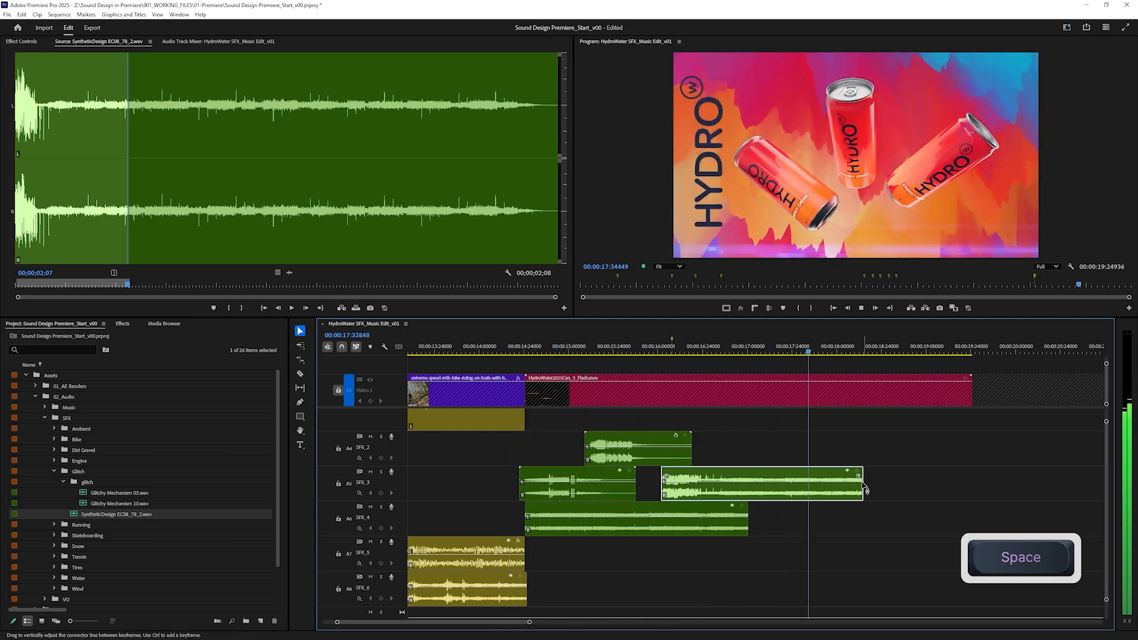
drag(861, 473, 712, 507)
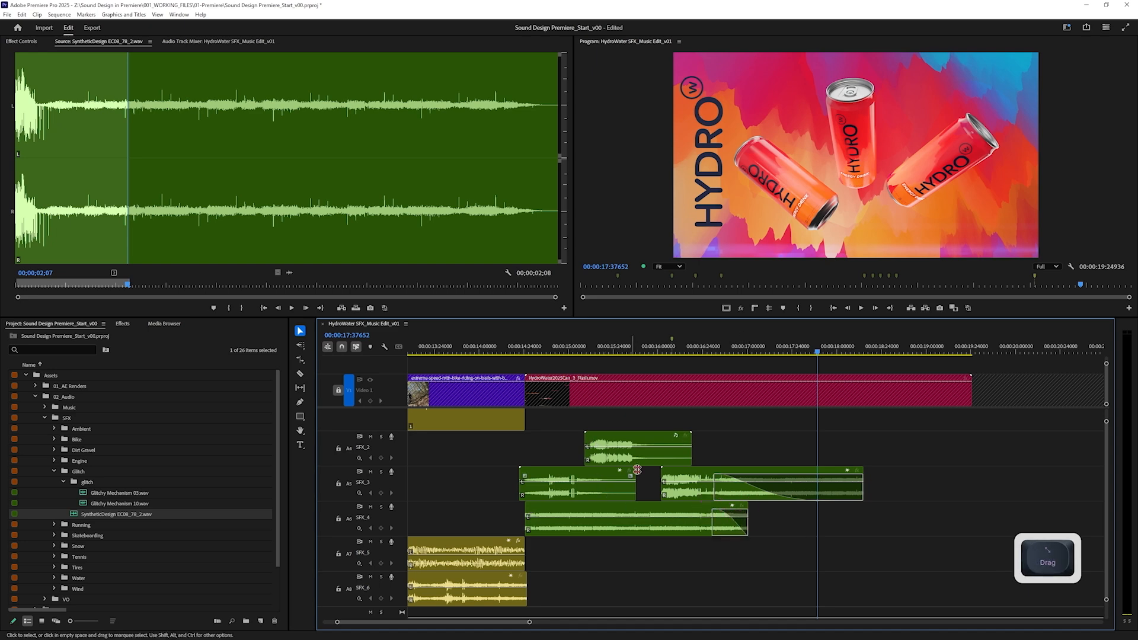
Play the edit from the early shots through the can shot to review the layered sound effects.
click(482, 350)
key(space)
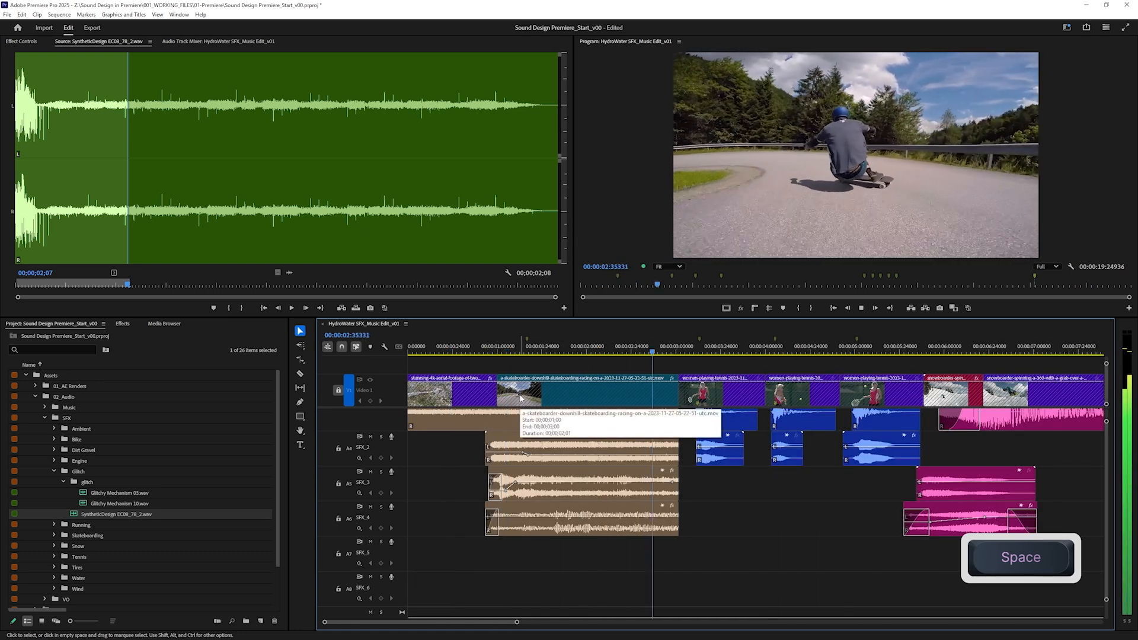
alt+scroll(516, 401, down, 6)
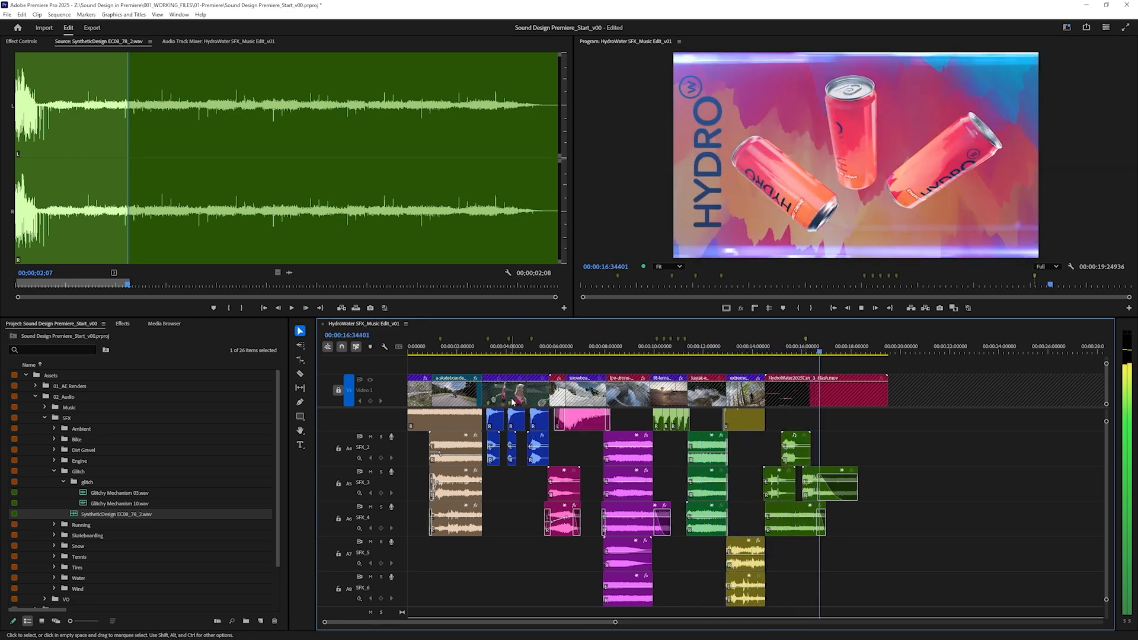
key(space)
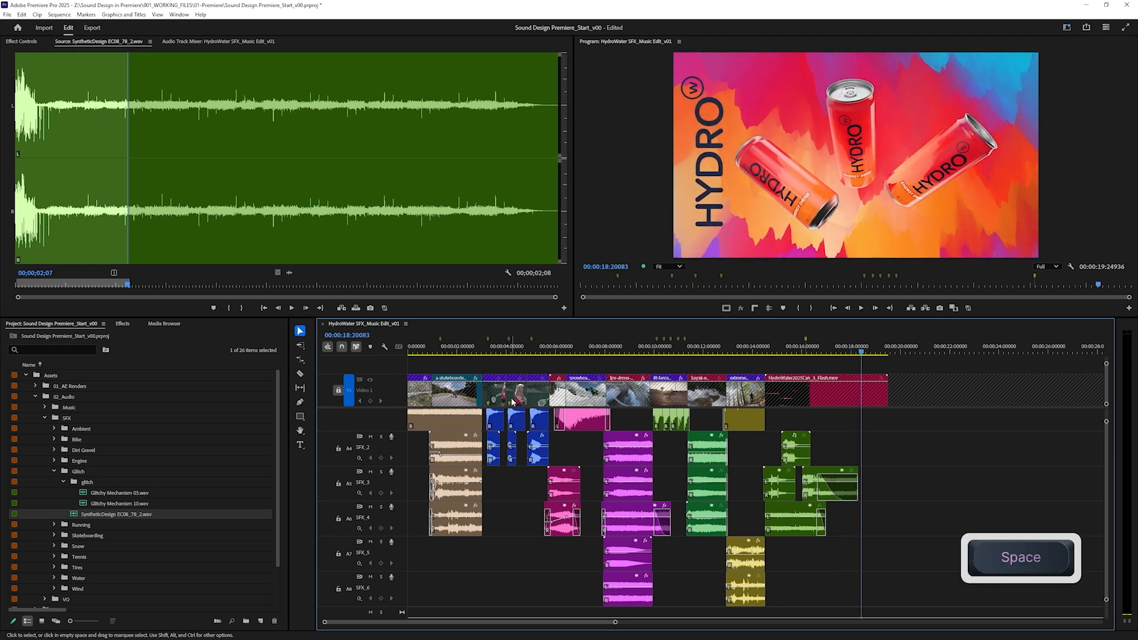
click(568, 445)
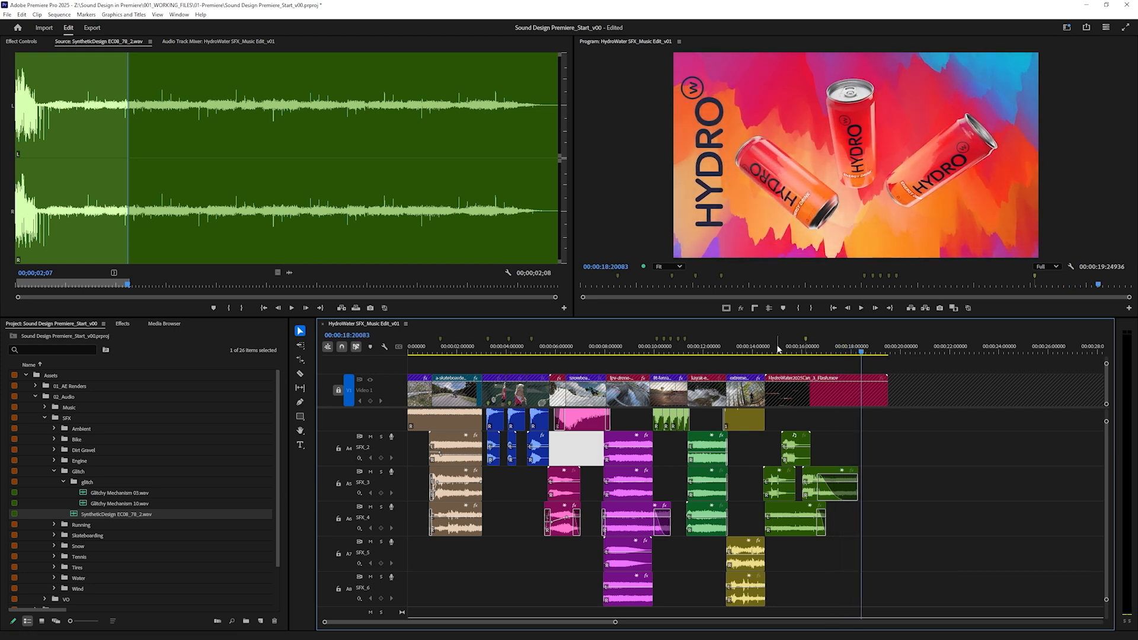
Return to the start of the can shot, load Air Whoosh 4.wav from the Snow bin's whoosh folder and audition it.
click(778, 350)
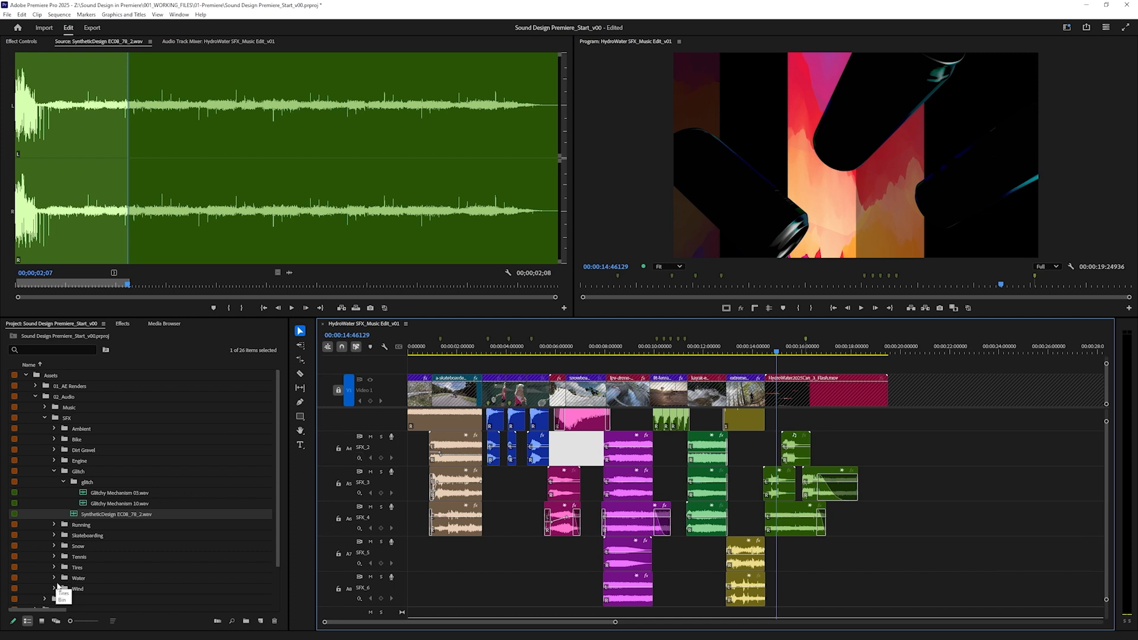
click(52, 472)
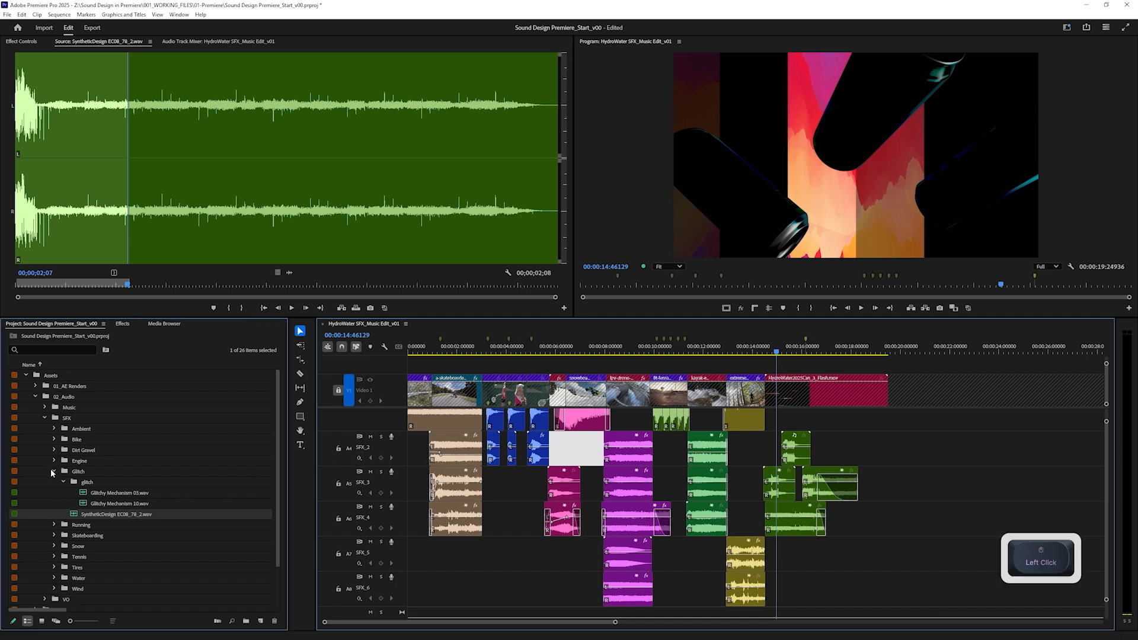
click(54, 503)
double_click(86, 536)
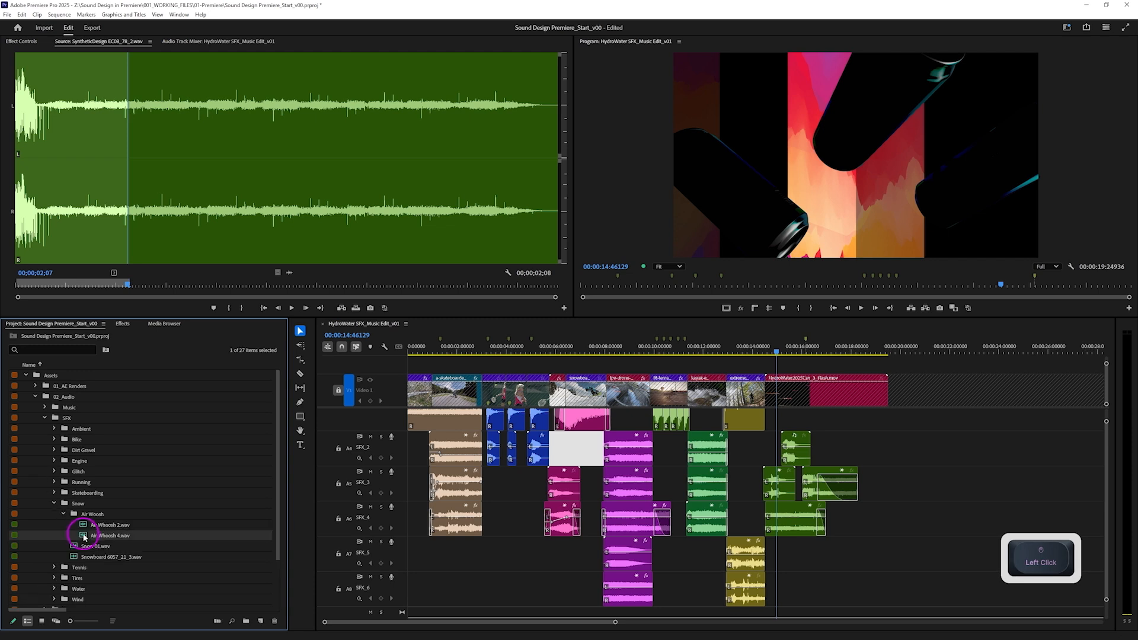
key(space)
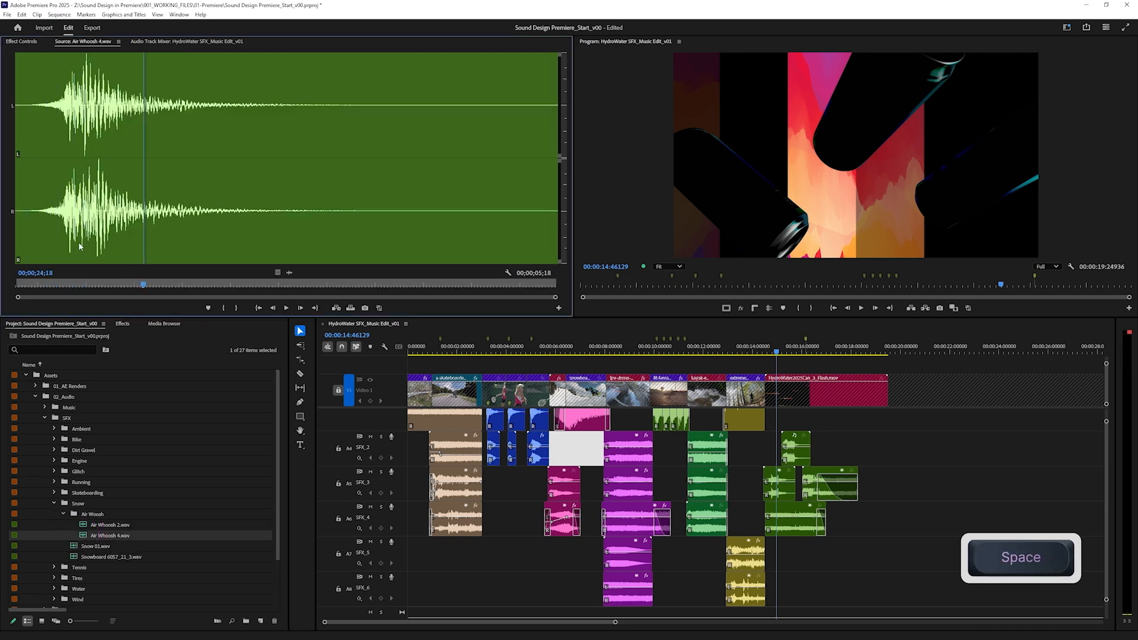
Place the Air Whoosh 4.wav audio on SFX_1 over the can shot, starting shortly before the light-up marker.
click(73, 230)
drag(289, 272, 771, 422)
alt+scroll(773, 424, up, 3)
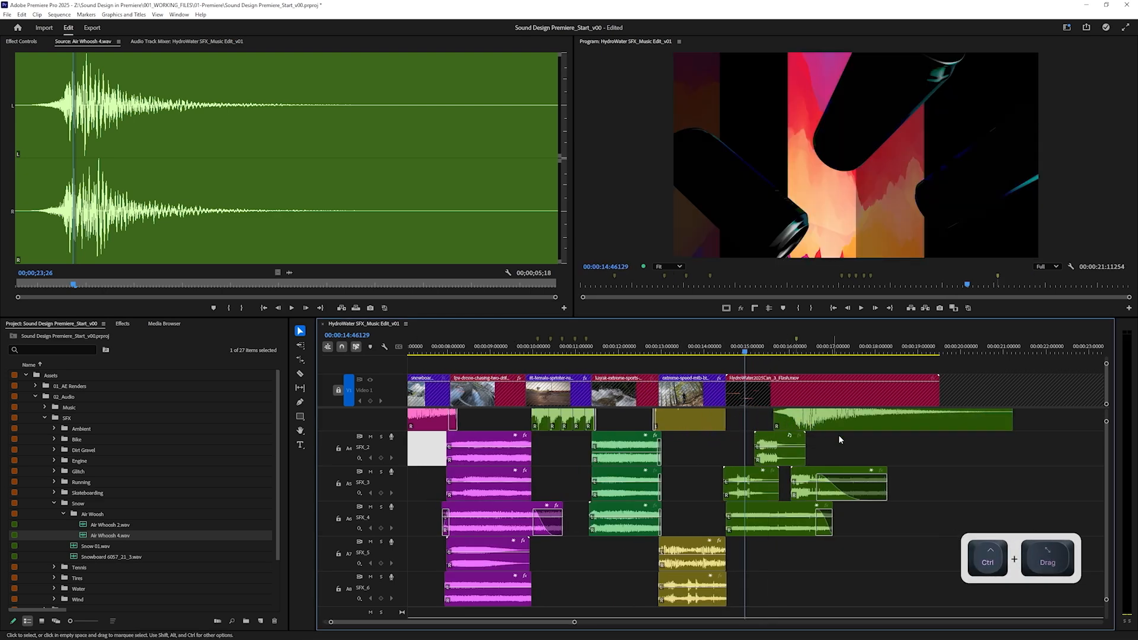
Apply a negative audio gain adjustment to the whoosh clip on SFX_1.
click(827, 445)
text(g)
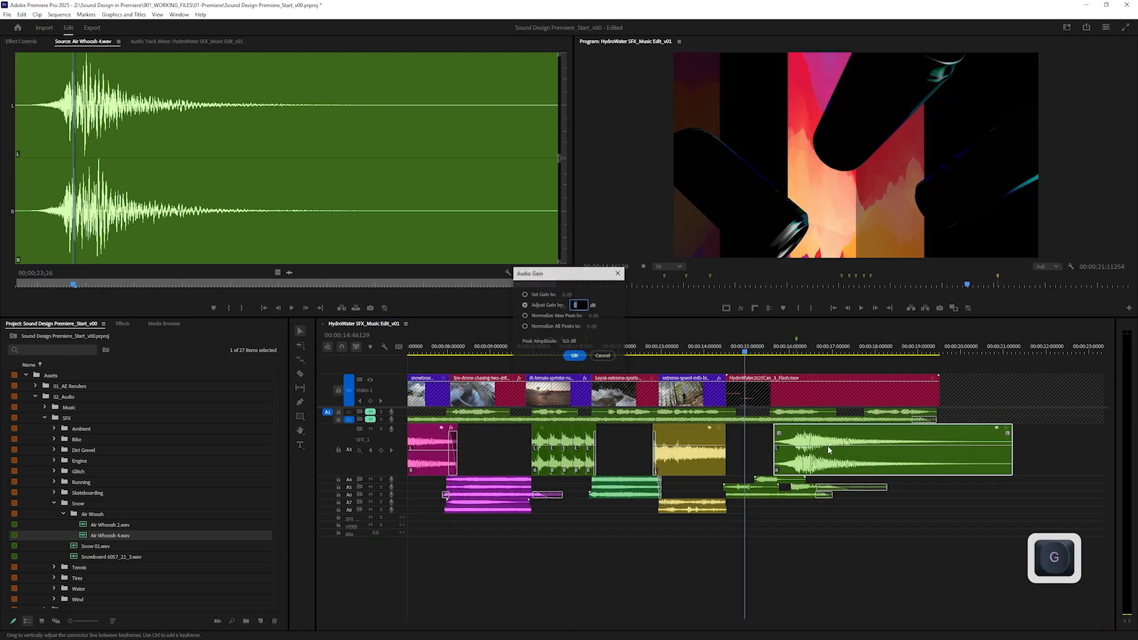
text(-)
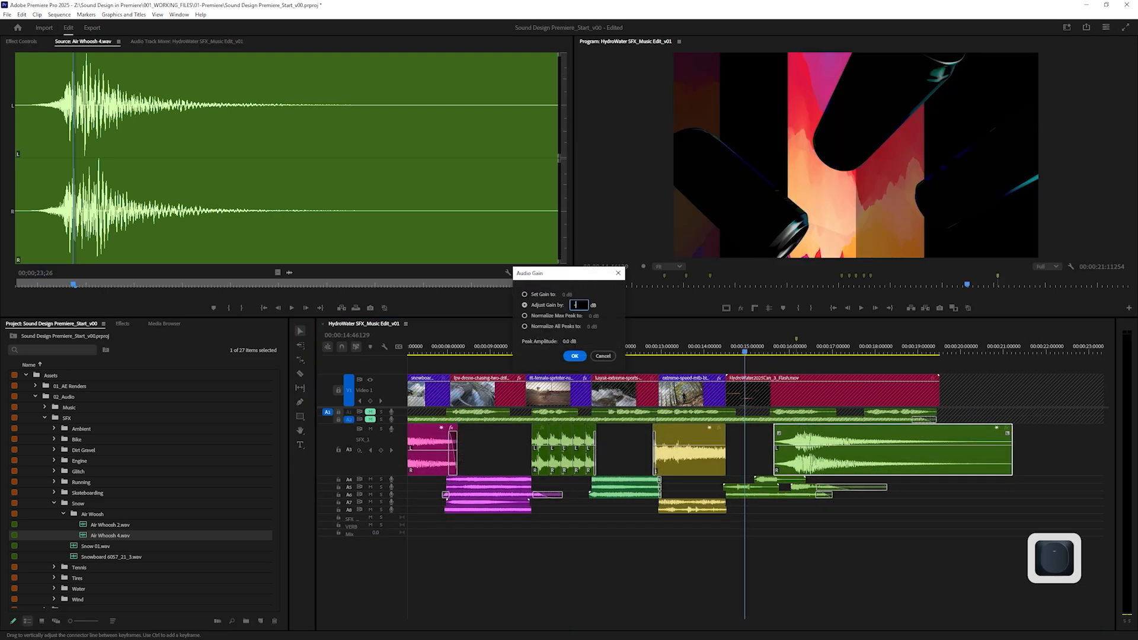
key(Return)
Shift the whoosh clip slightly earlier, play it, trim its tail to about the can shot's end and collapse the Snow bin.
mouse_move(809, 458)
mouse_down()
mouse_move(788, 460)
mouse_move(806, 461)
mouse_up()
key(space)
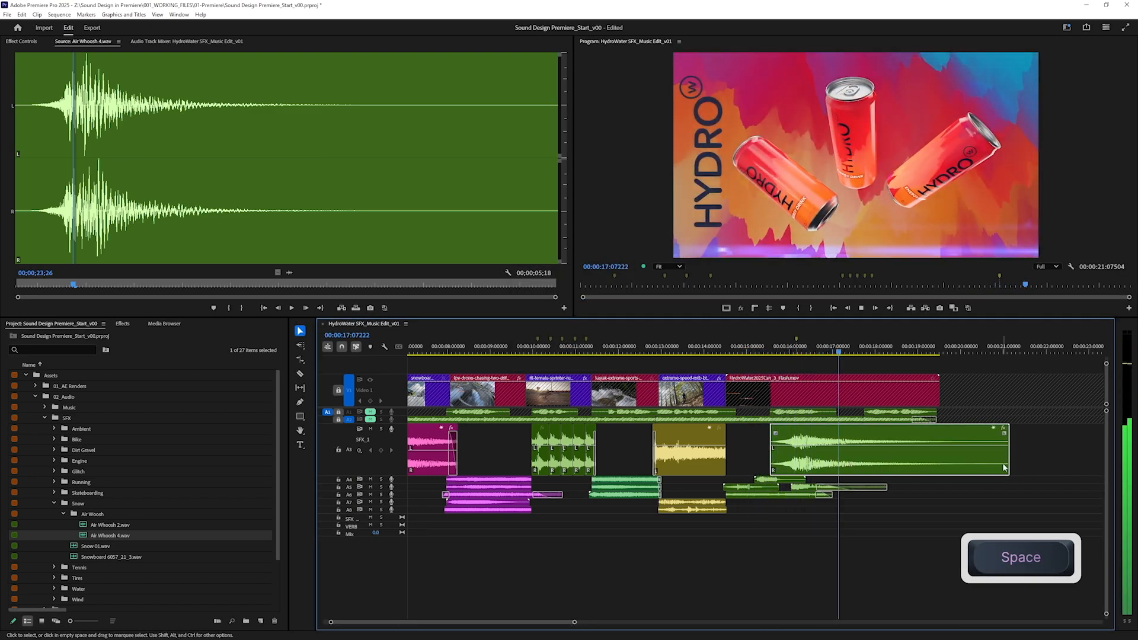
drag(1001, 465, 933, 470)
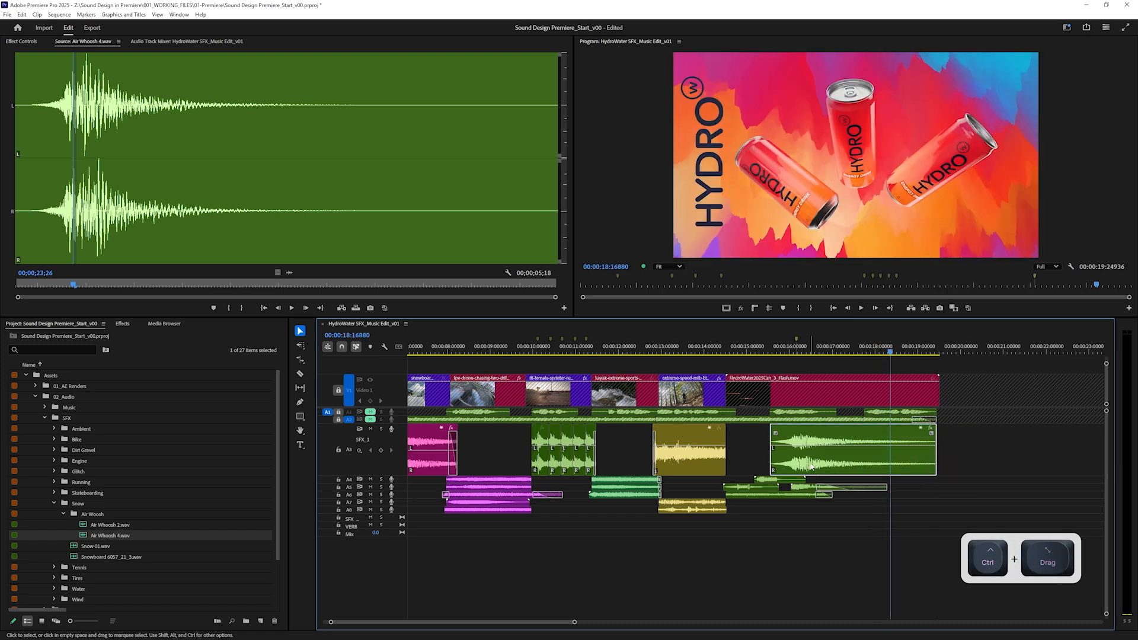
click(54, 504)
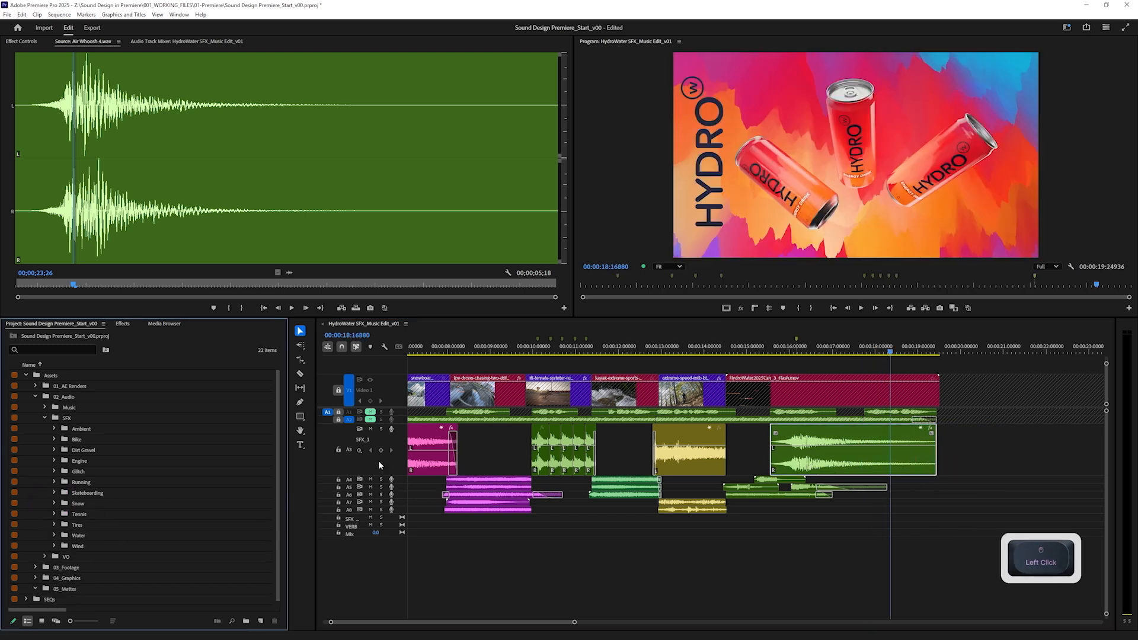
Extend the starts of the race car clips on SFX_2 and SFX_3 earlier so they begin under the end of the snowboarder shot.
drag(706, 356, 302, 357)
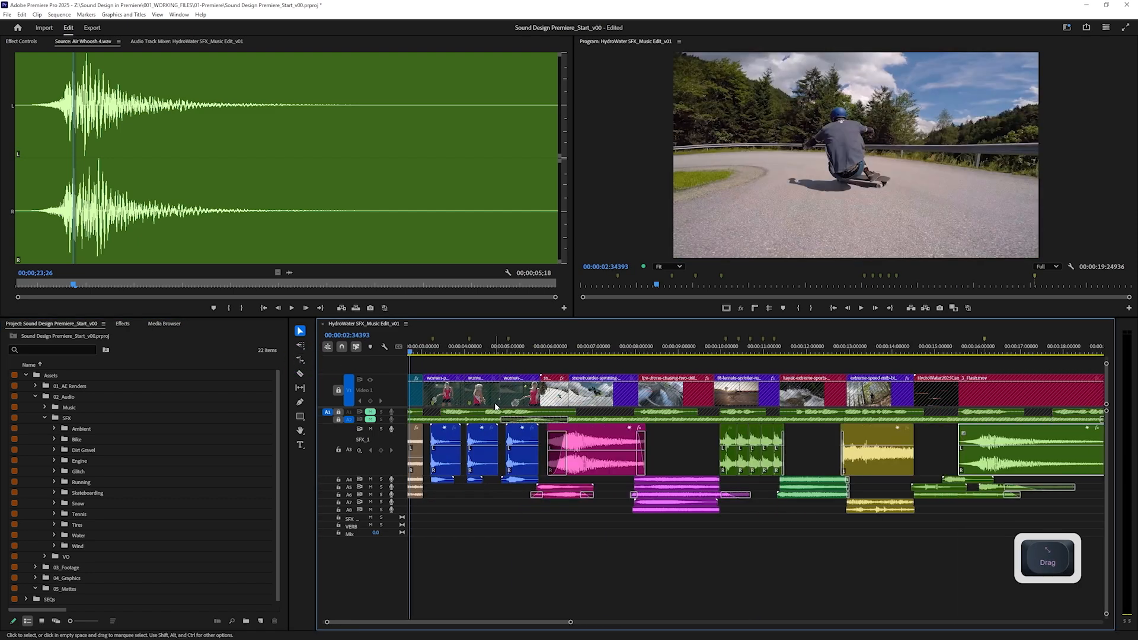
scroll(490, 404, down, 4)
drag(562, 352, 555, 354)
scroll(613, 478, up, 8)
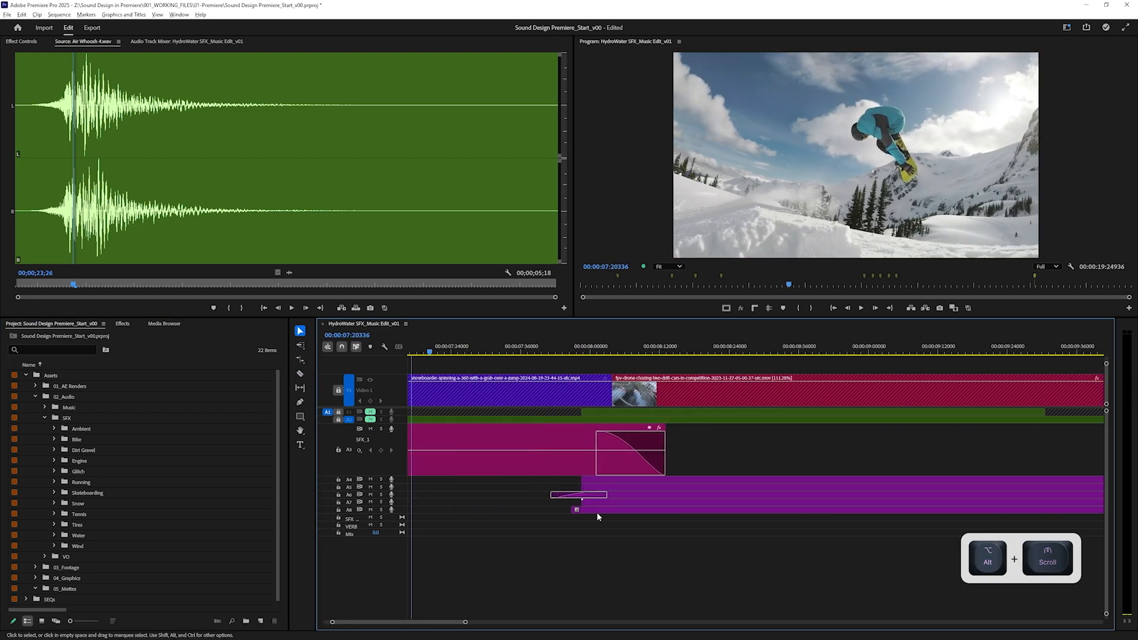
click(573, 496)
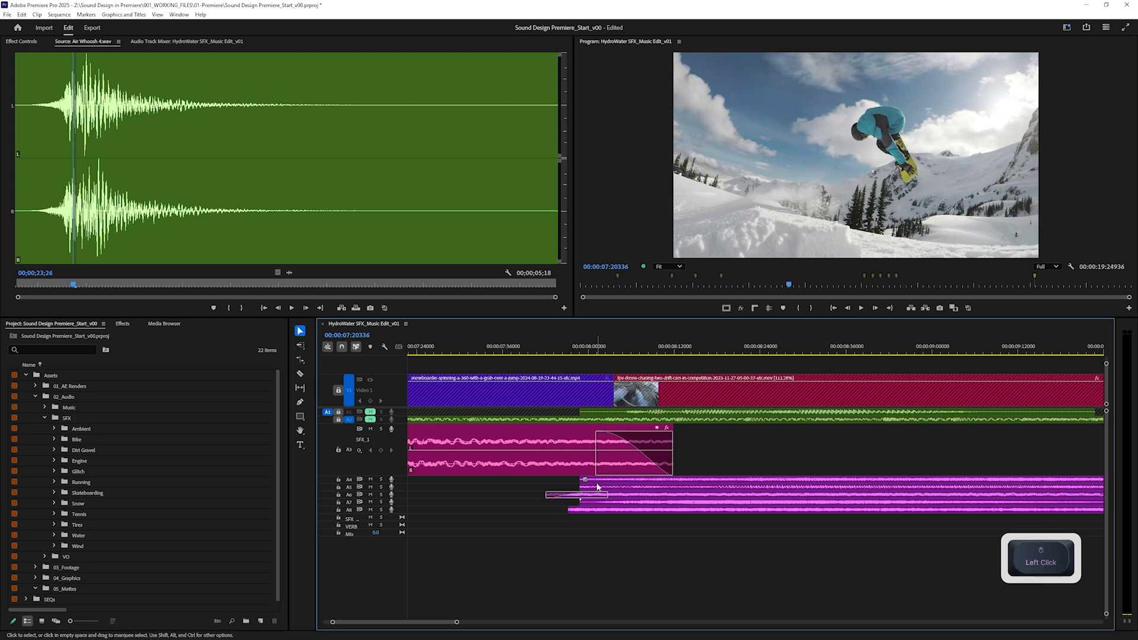
shift+click(599, 488)
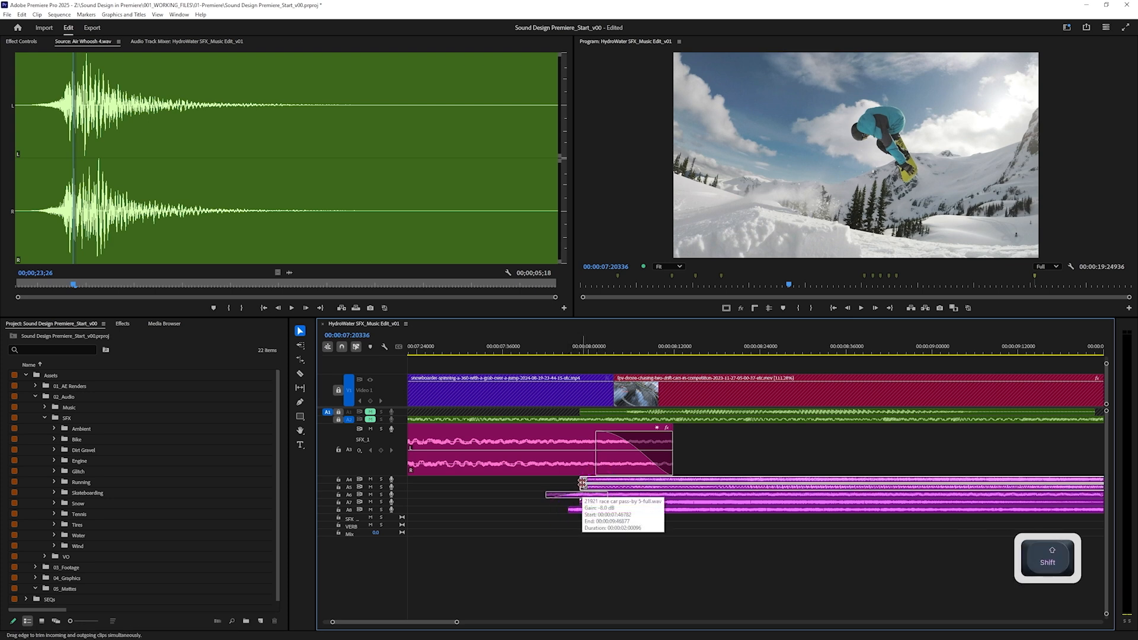
drag(582, 482, 466, 483)
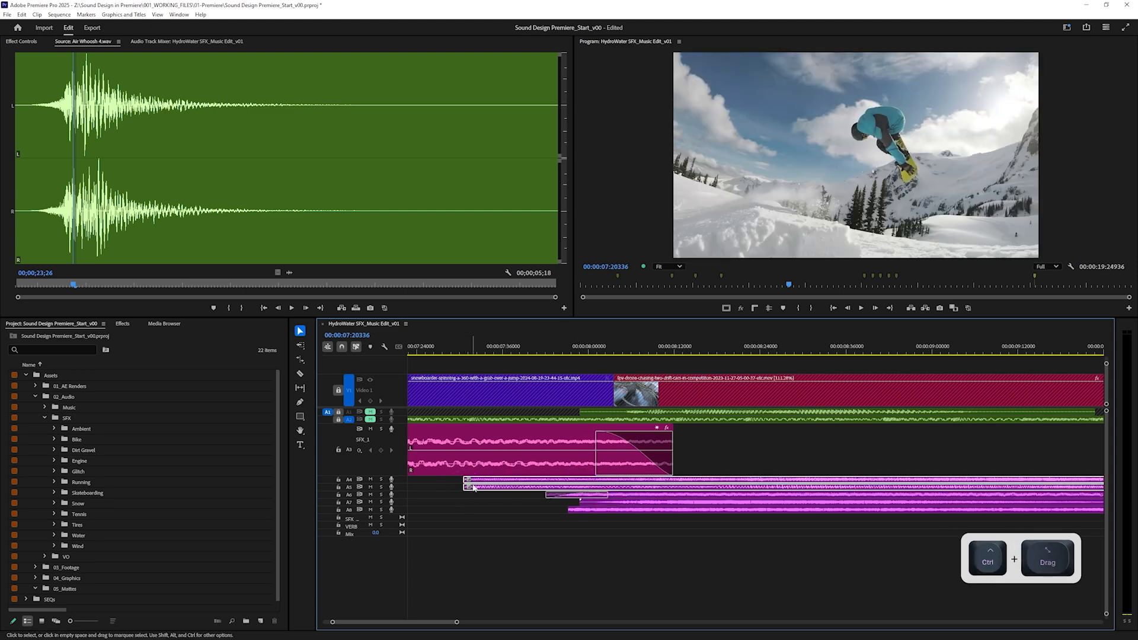
Enlarge the SFX_2 and SFX_3 tracks and add fade-ins to the starts of both race car clips.
double_click(396, 482)
scroll(400, 522, up, 5)
drag(469, 525, 582, 533)
drag(467, 486, 605, 533)
Play the edit from just before the drift car shot through the can shot to check the transitions.
scroll(557, 460, down, 5)
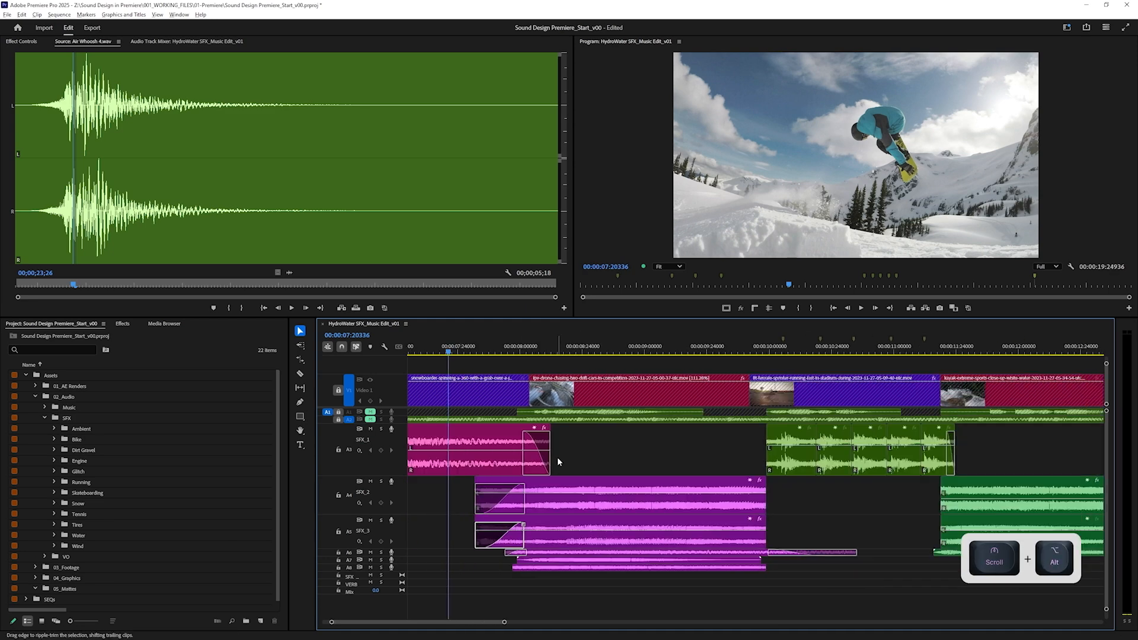
scroll(557, 462, down, 3)
drag(502, 350, 476, 347)
key(space)
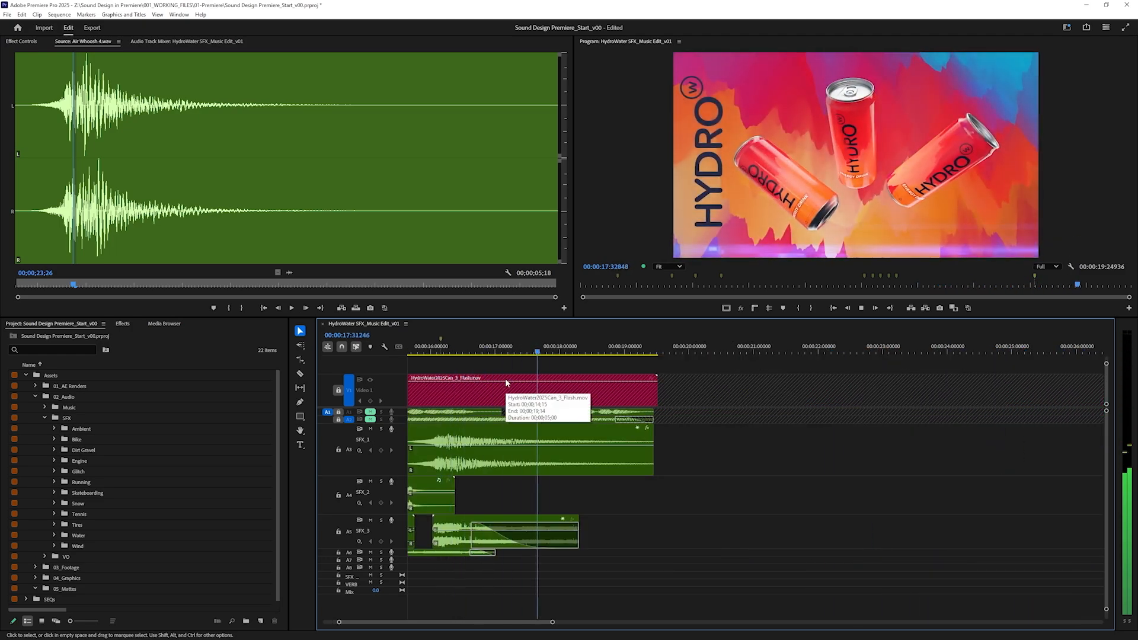
key(space)
Return to the sequence start, unmute the Talk_1 and Music_1 tracks and resize the audio tracks so all SFX layers are visible.
key(Home)
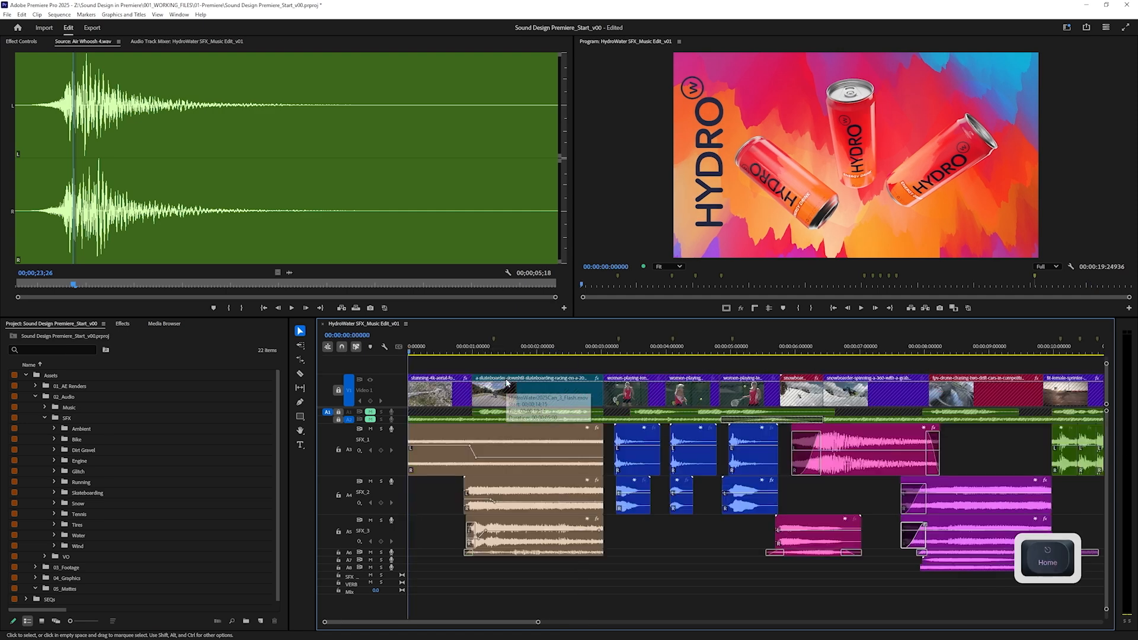
shift+click(369, 419)
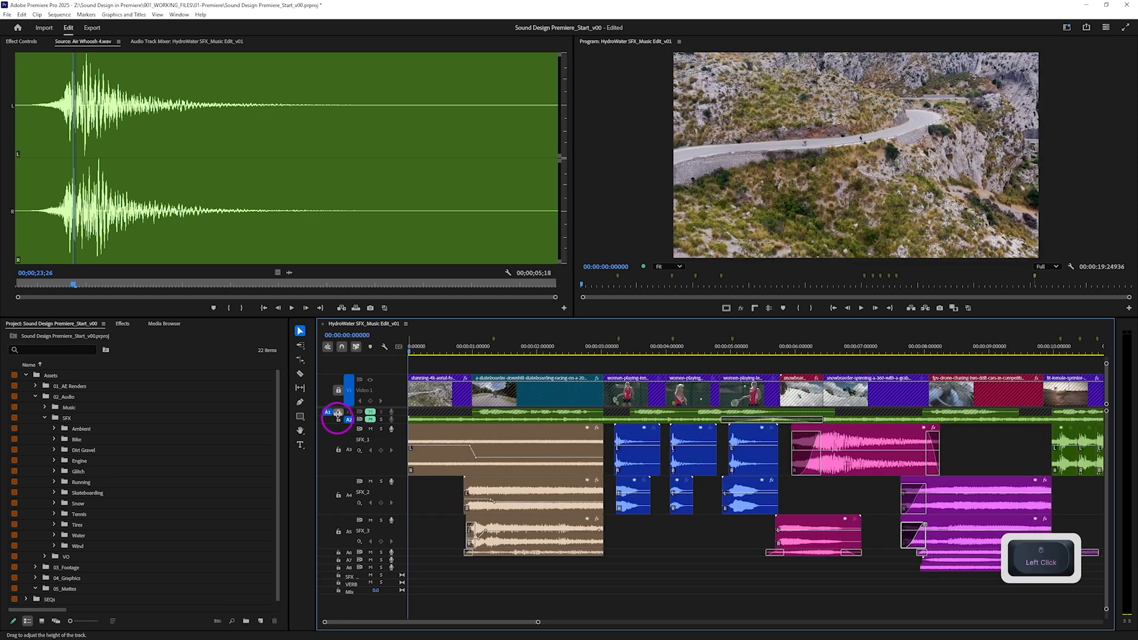
click(339, 420)
click(339, 413)
scroll(406, 425, down, 4)
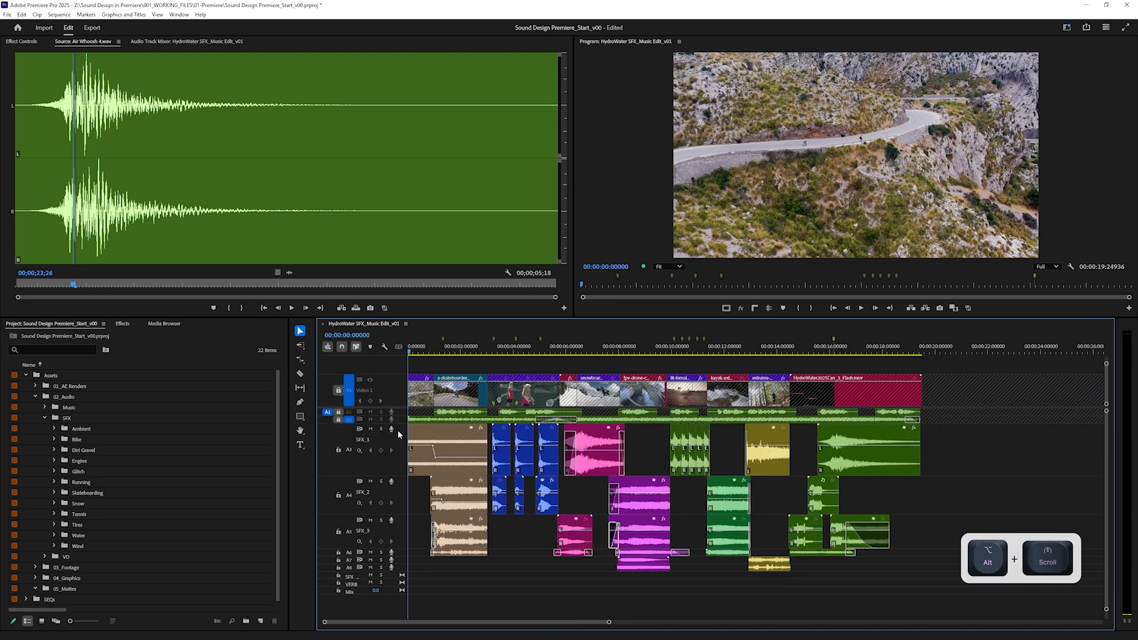
scroll(397, 435, down, 4)
mouse_move(1106, 610)
mouse_down()
mouse_move(1100, 636)
mouse_move(1106, 603)
mouse_up()
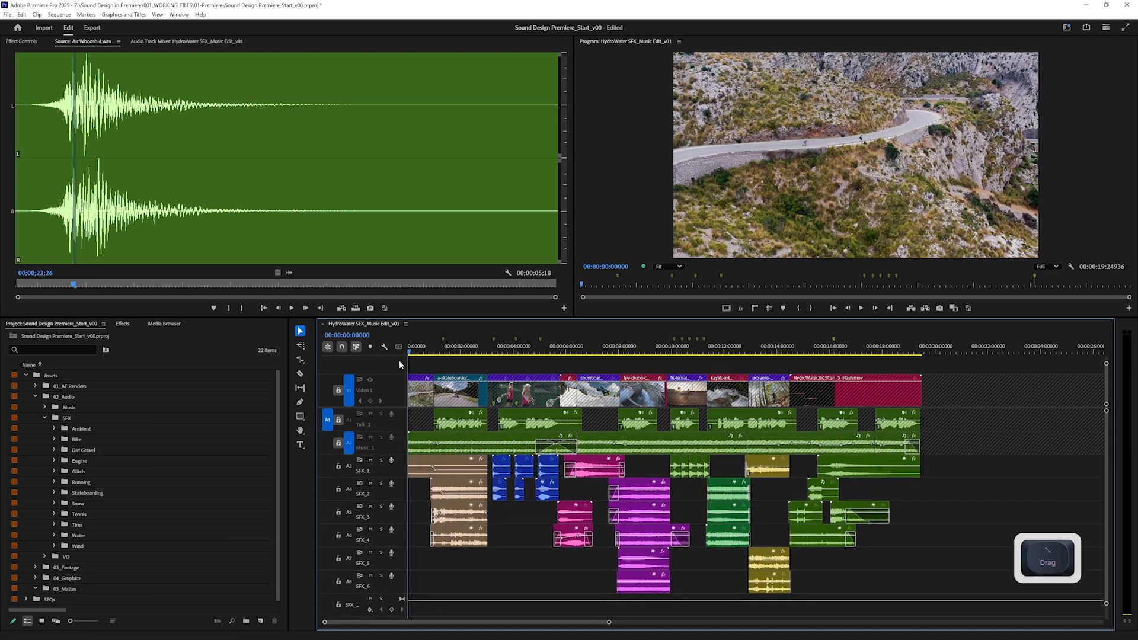
Play the complete mix with voice, music and sound effects through to the end, and replay it from the start.
key(space)
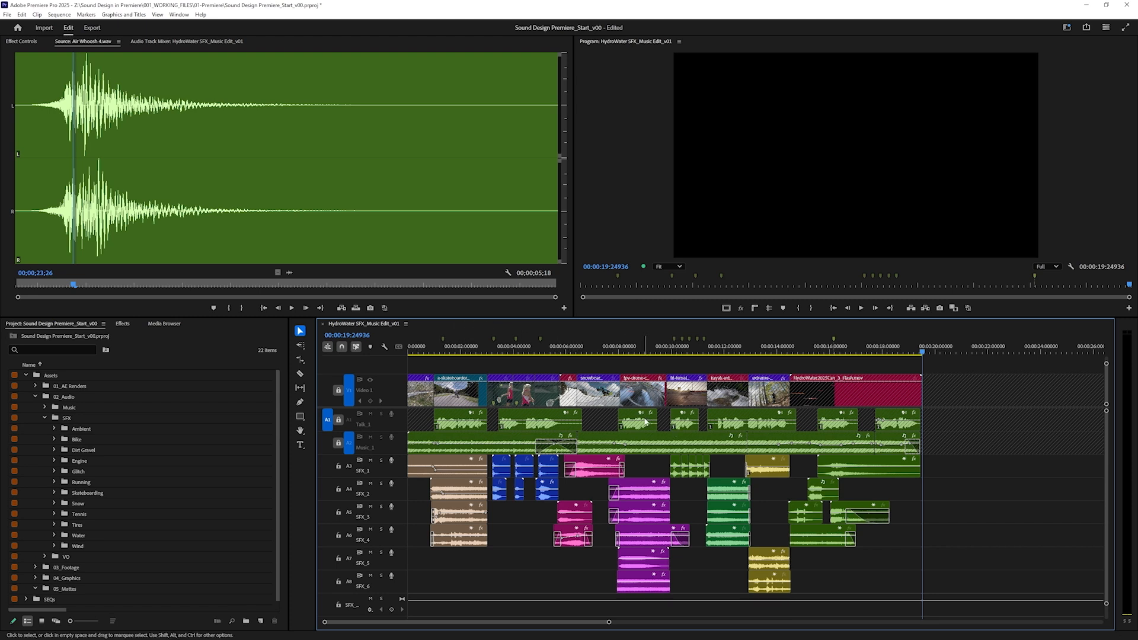
drag(618, 348, 396, 353)
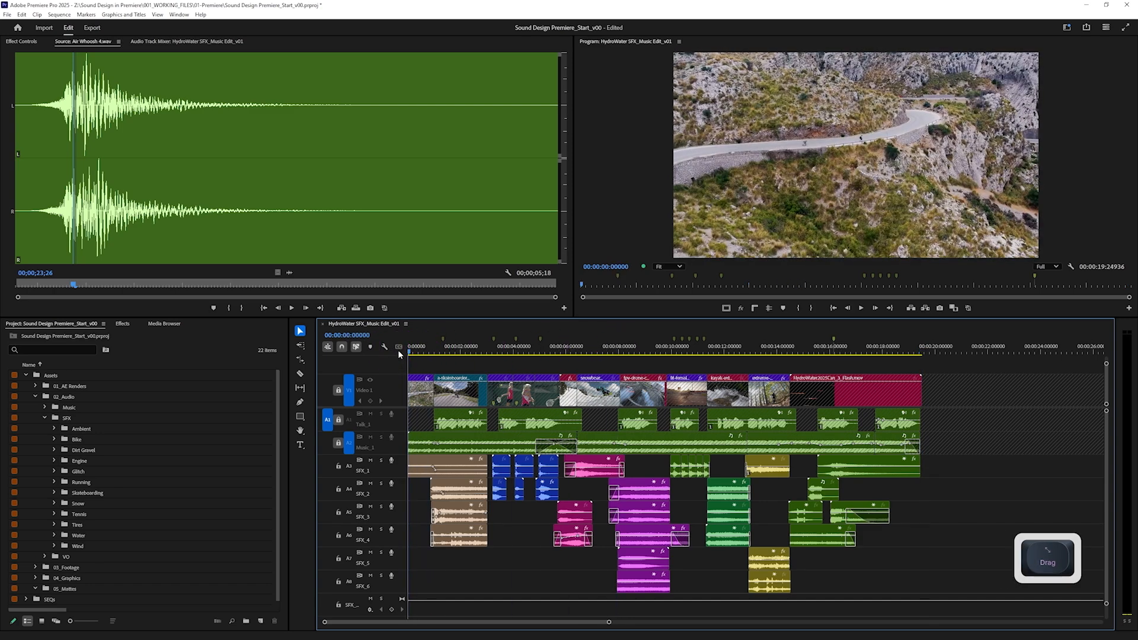
key(space)
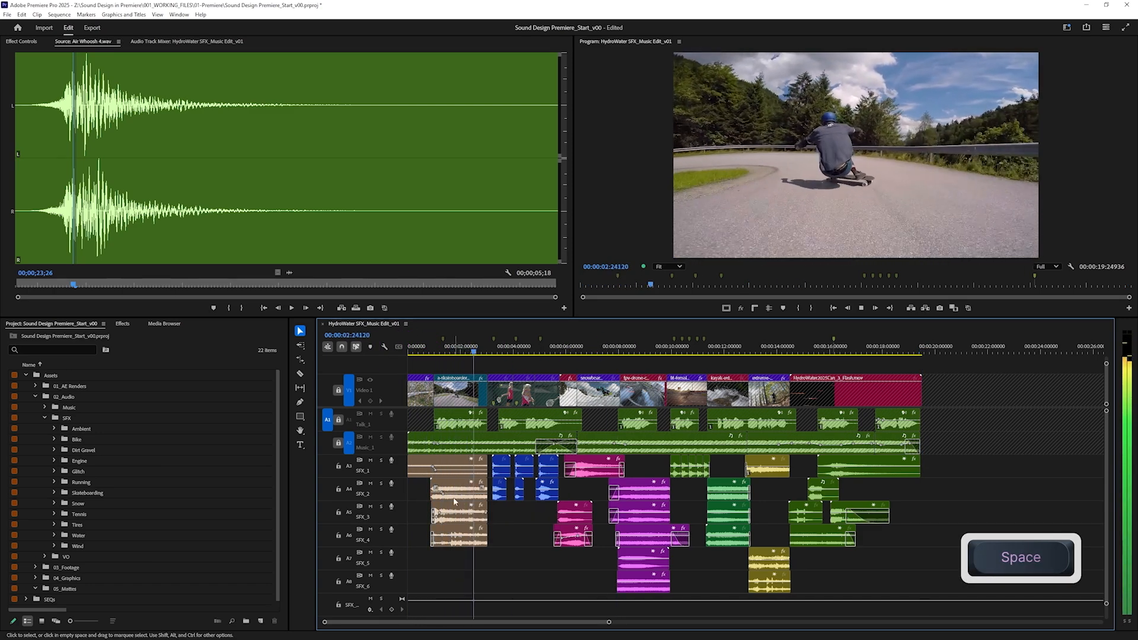
Open the Audio Track Mixer, shrink the audio tracks to reveal the submix tracks, and play the mix from the sequence start.
click(172, 42)
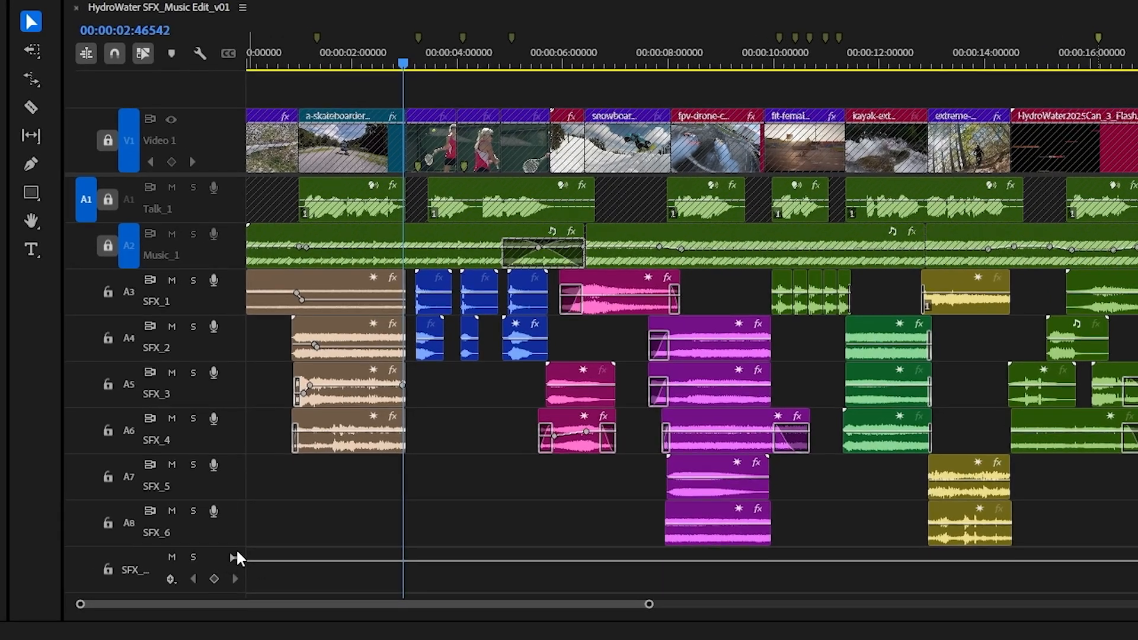
key(alt+minus)
key(alt+minus)
key(alt+minus)
key(alt+equal)
key(alt+equal)
key(alt+equal)
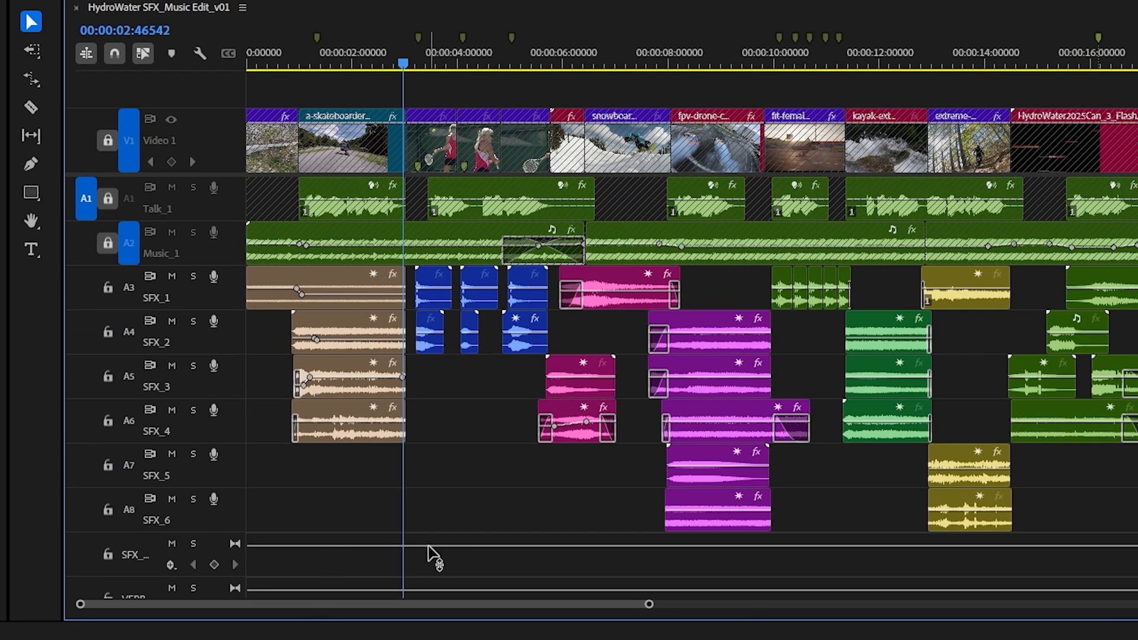
drag(426, 546, 427, 552)
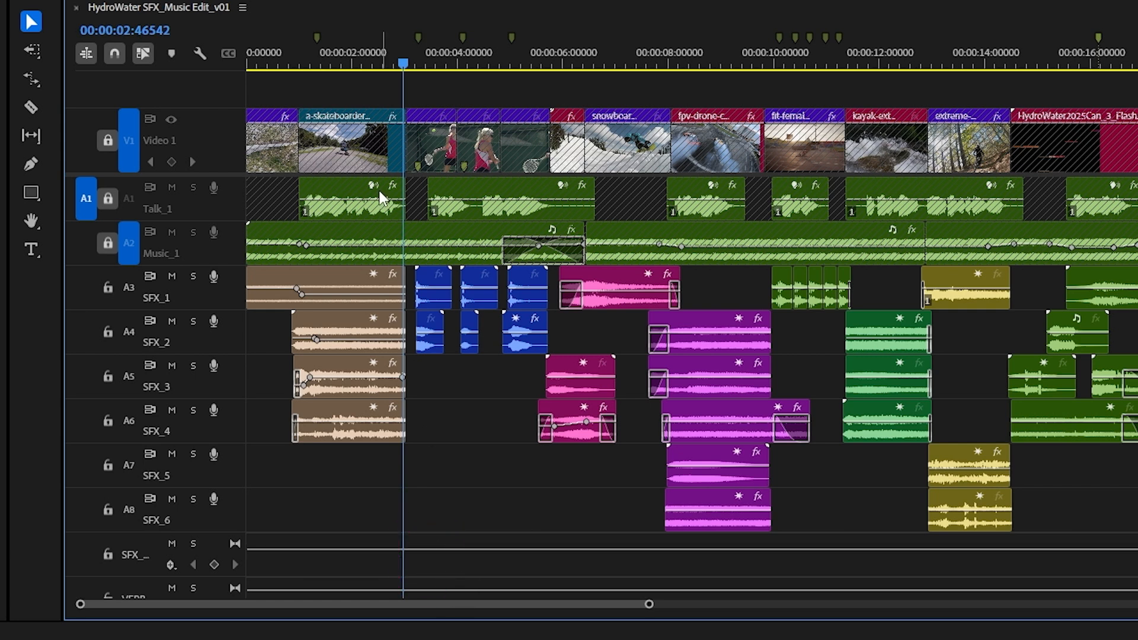
key(Home)
key(space)
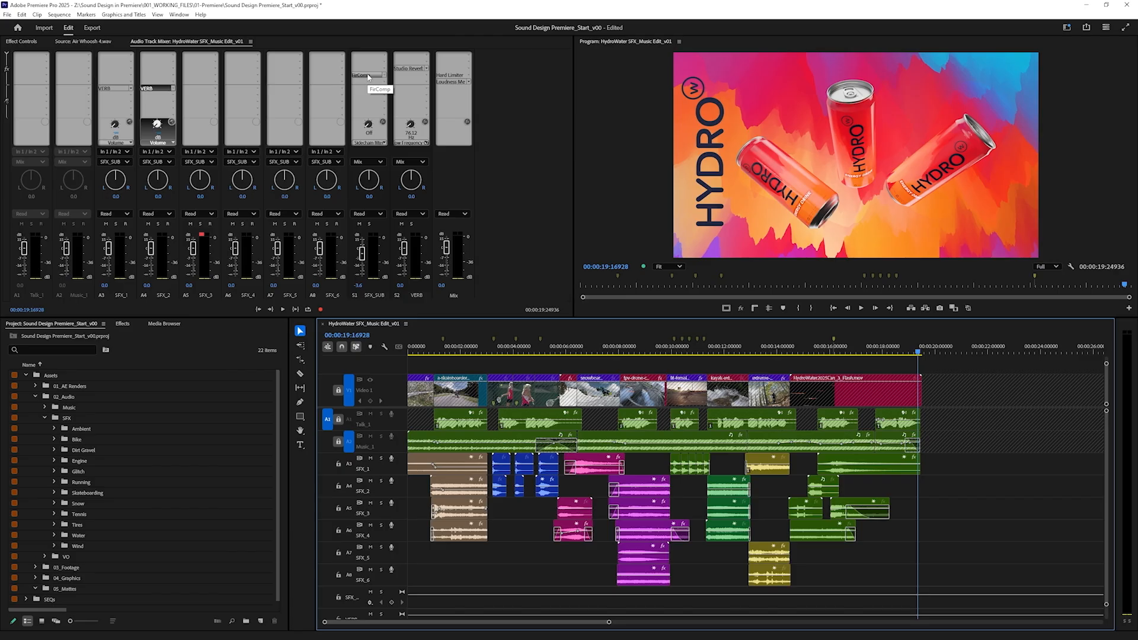
Open the FirComp compressor on the SFX_SUB submix and set its threshold to -7.4 dBFS.
double_click(368, 77)
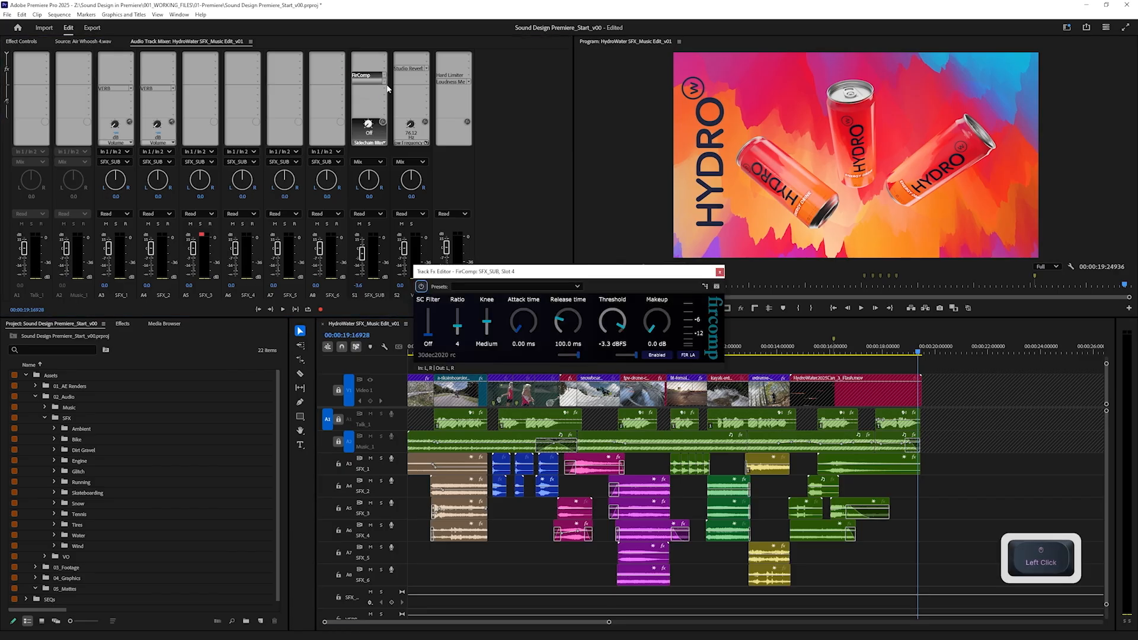
drag(558, 276, 520, 157)
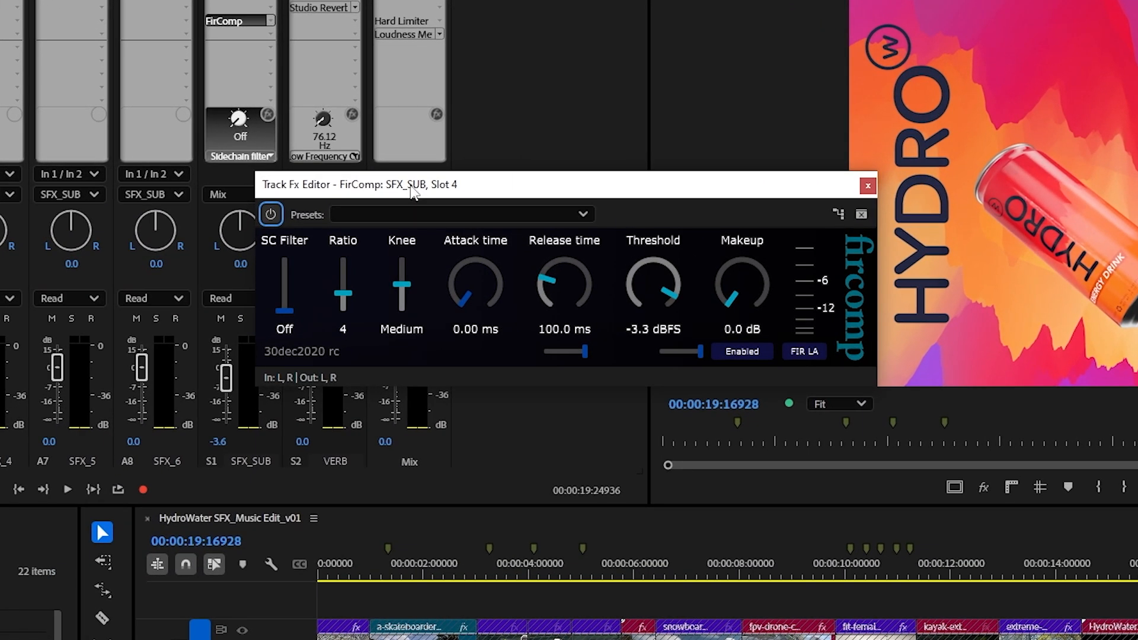
drag(640, 283, 635, 293)
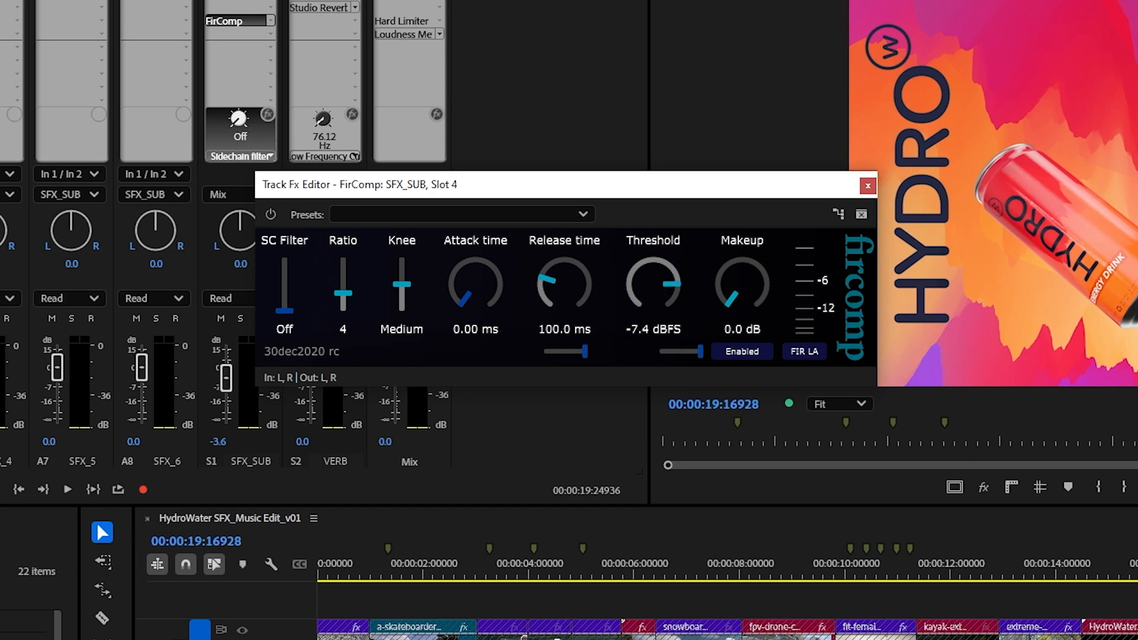
Return to the sequence start and play the mix with the compressor settings in view.
drag(879, 577, 225, 600)
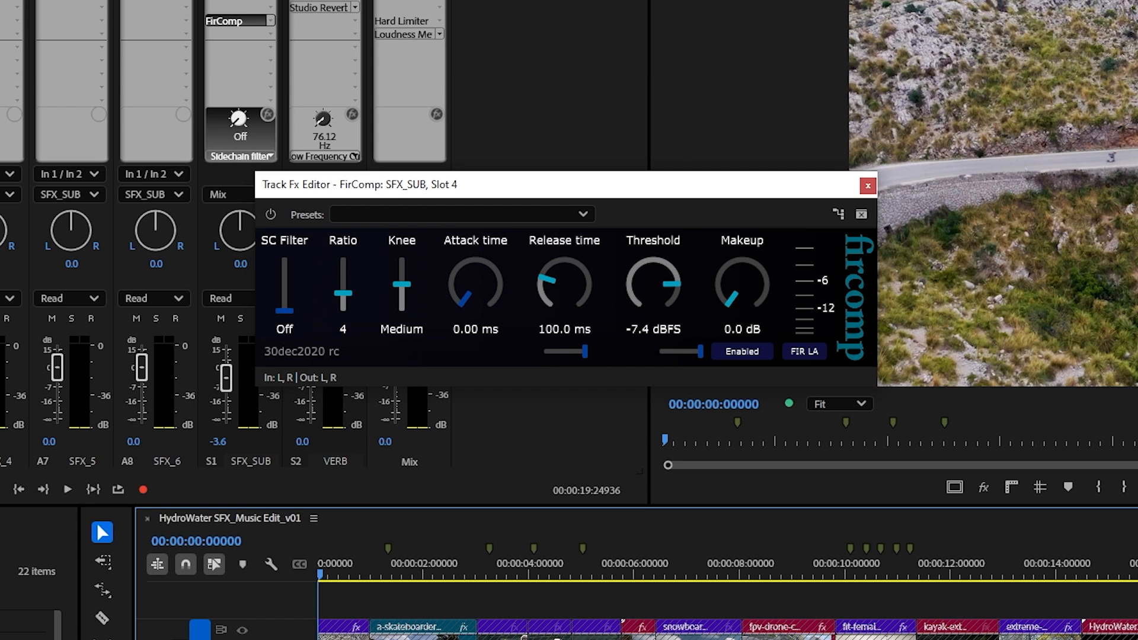
key(shift+6)
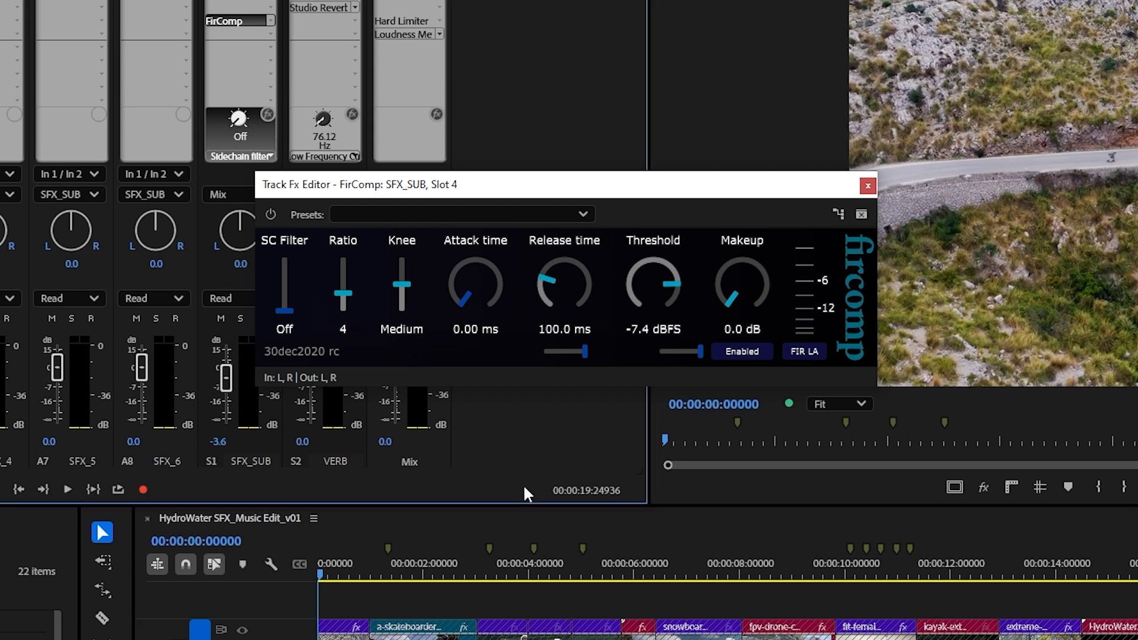
key(space)
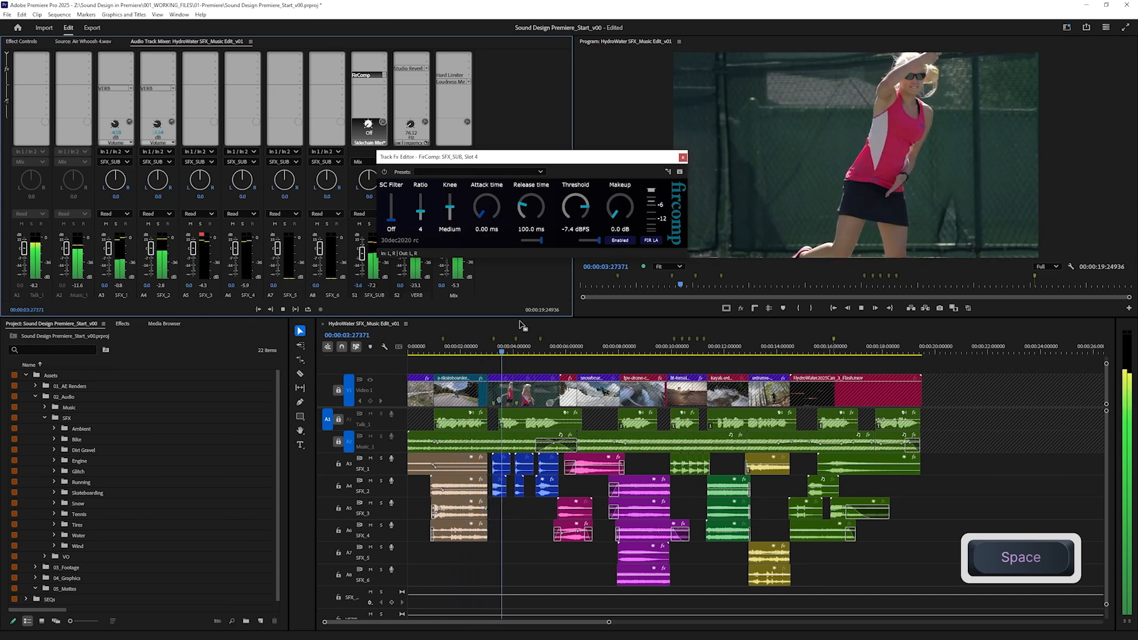
Adjust the gain of the skateboard clips on SFX_2 and SFX_3 by -3 dB and replay the shot.
click(450, 350)
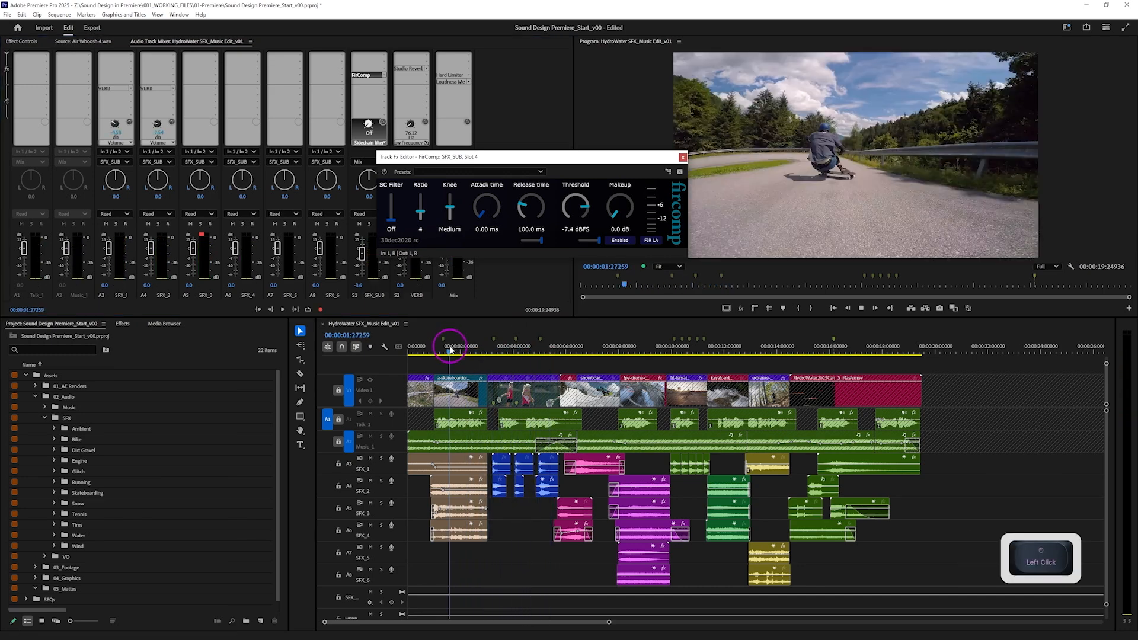
alt+scroll(537, 554, up, 5)
alt+click(524, 515)
drag(441, 489, 503, 510)
key(g)
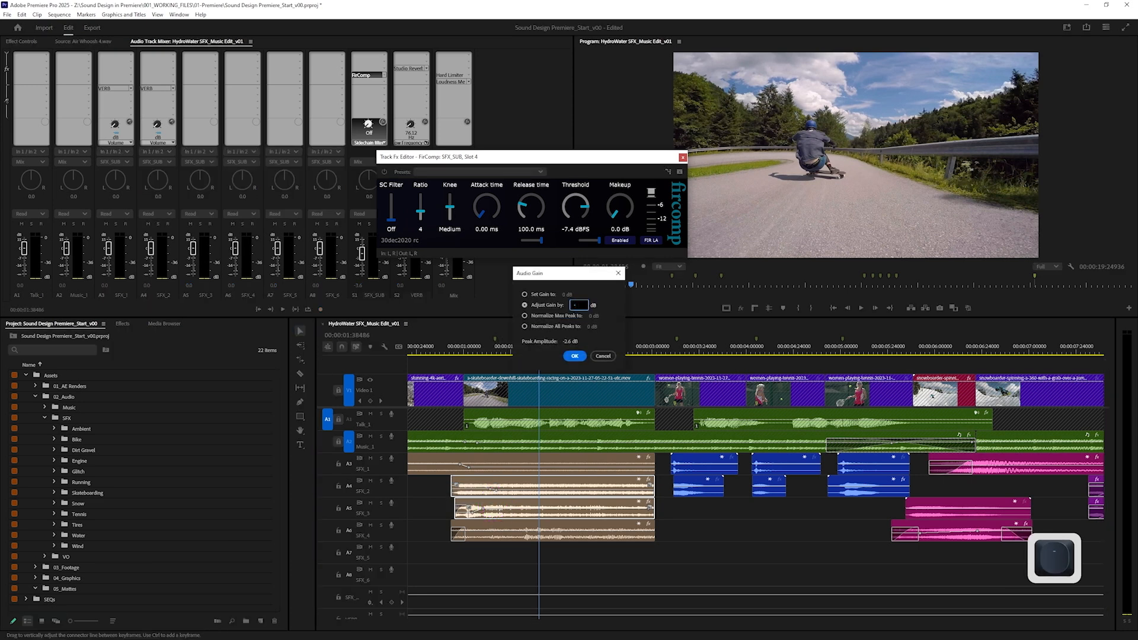
text(-3)
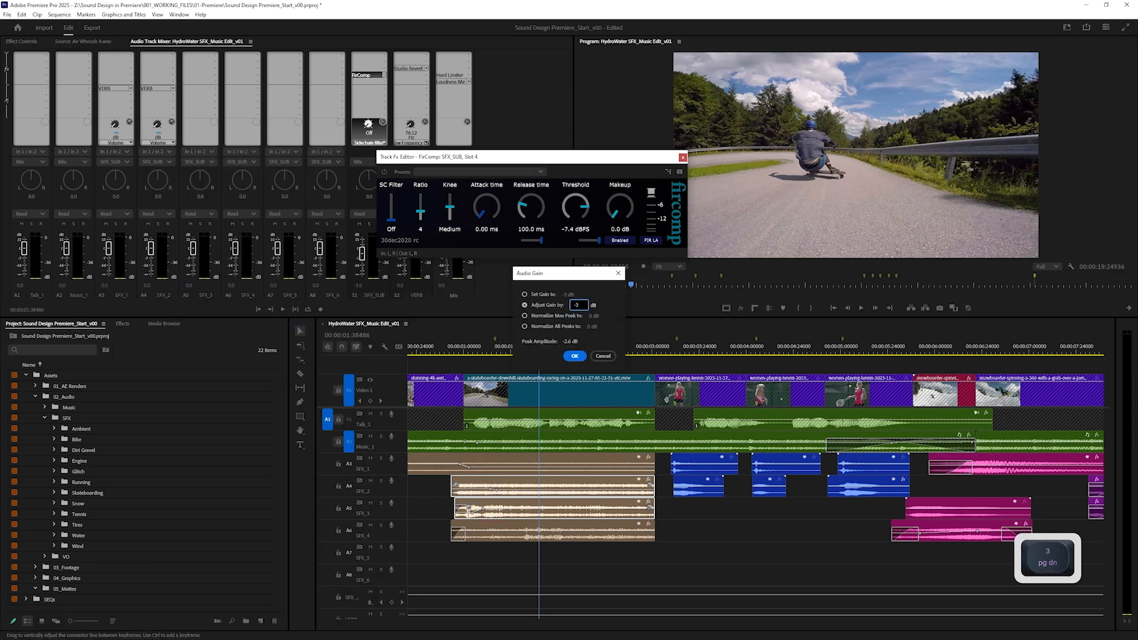
key(Return)
key(space)
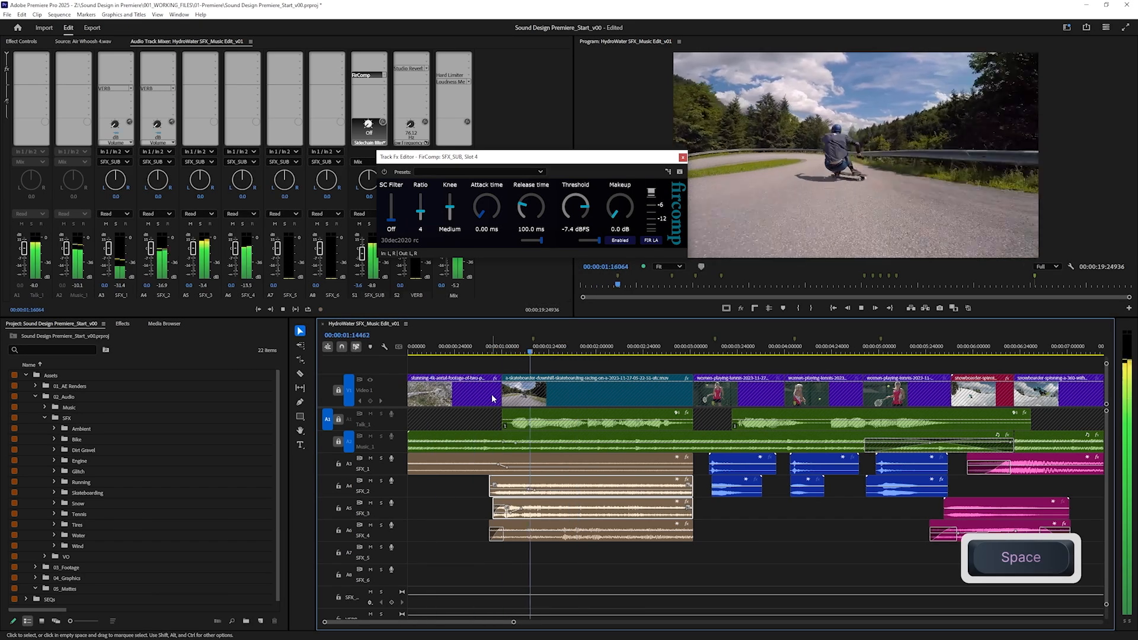
Adjust the gain of the SFX_3 skateboard clip again and play from the skateboard shot through to the drift car shot.
key(space)
click(528, 512)
key(g)
key(Return)
drag(497, 357, 470, 363)
key(space)
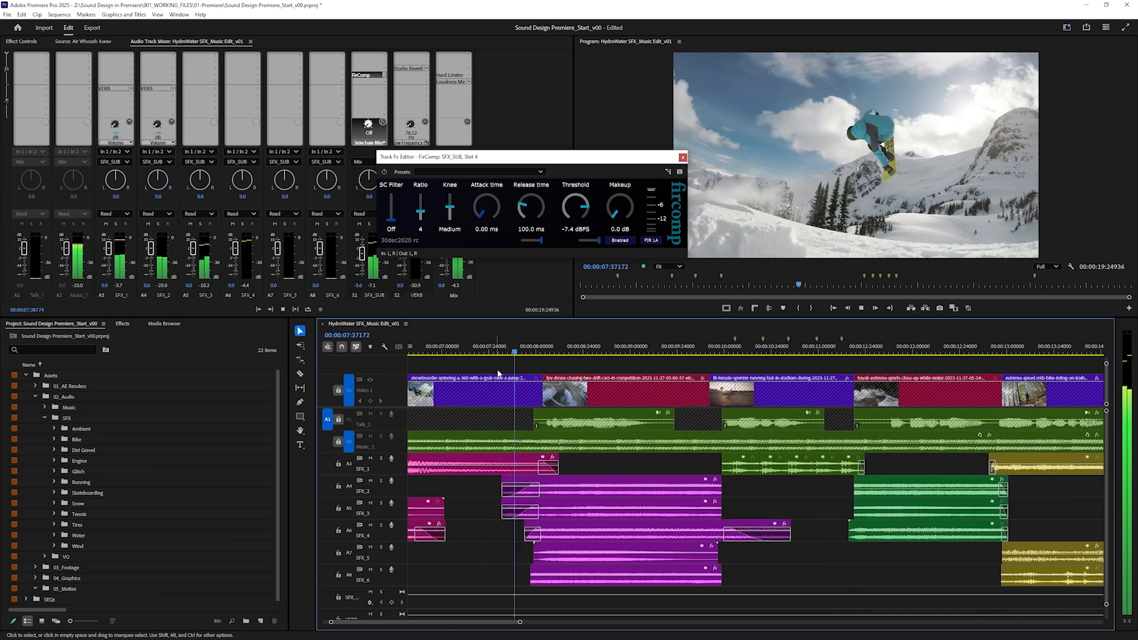
key(space)
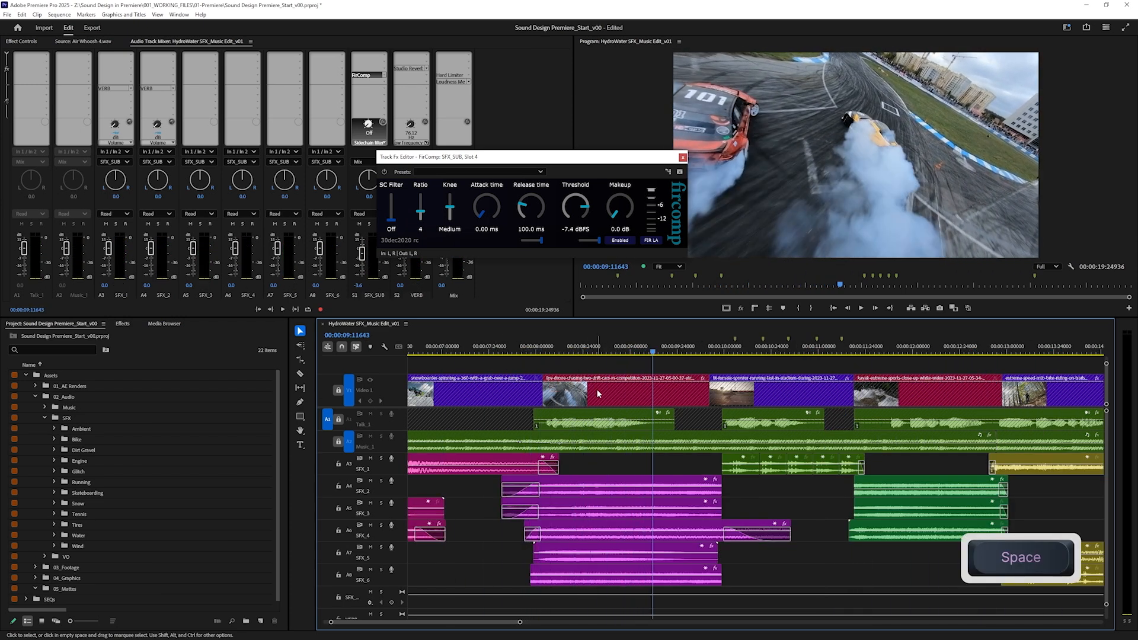
Inspect the skateboard layers once more and play the tennis shots to check their hit sounds.
alt+scroll(596, 388, down, 5)
click(426, 353)
alt+scroll(445, 475, up, 3)
alt+scroll(443, 478, down, 4)
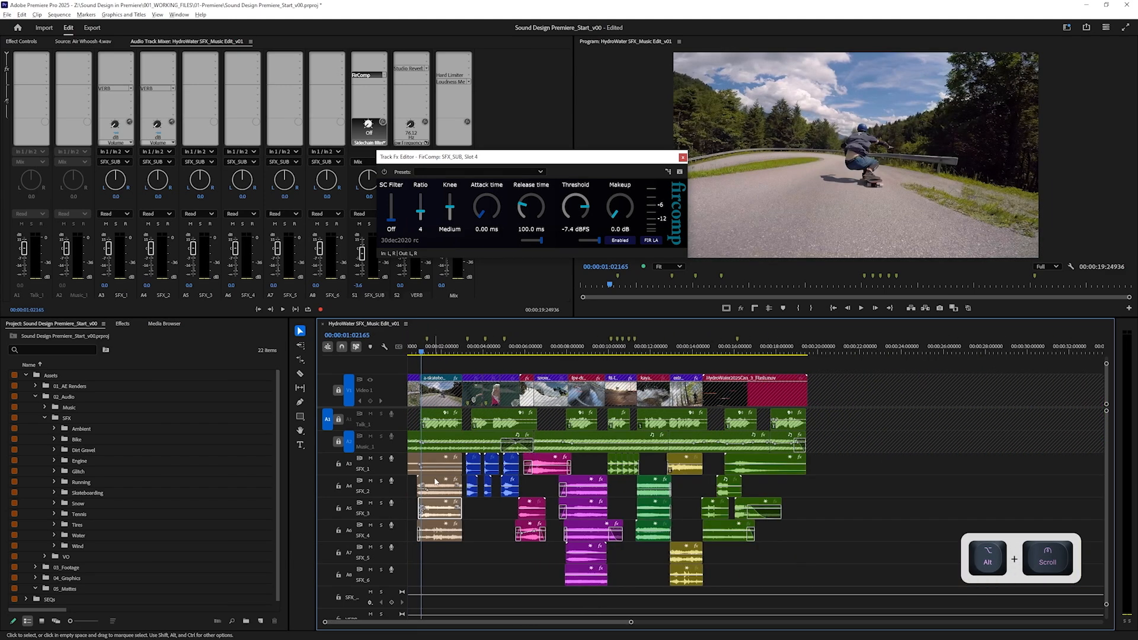
alt+scroll(433, 480, up, 4)
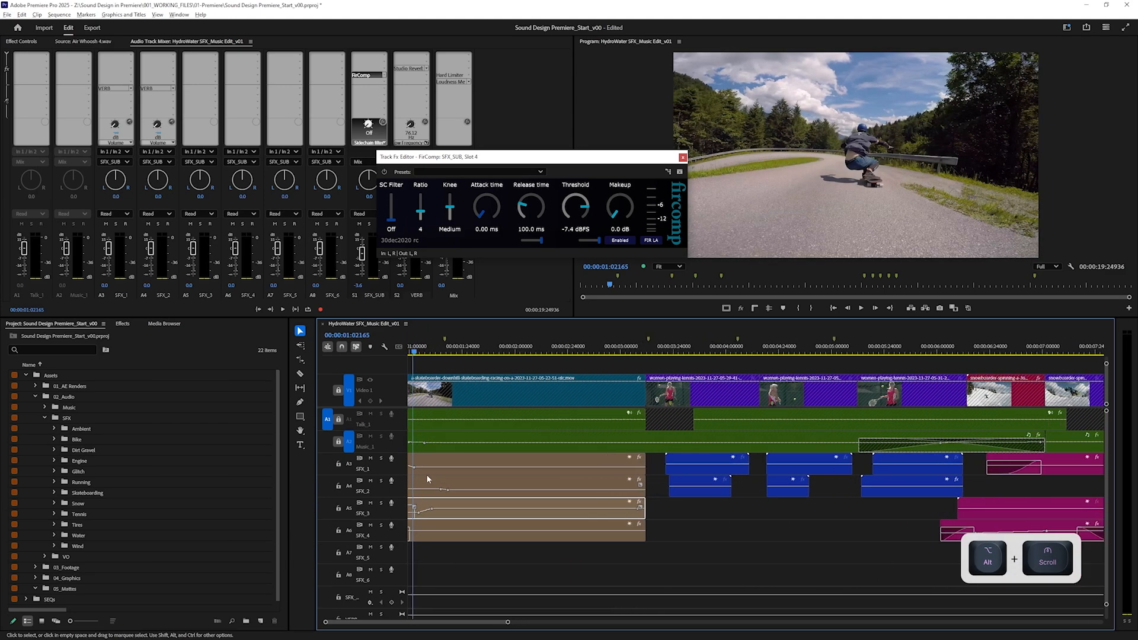
alt+scroll(427, 479, down, 2)
alt+click(556, 351)
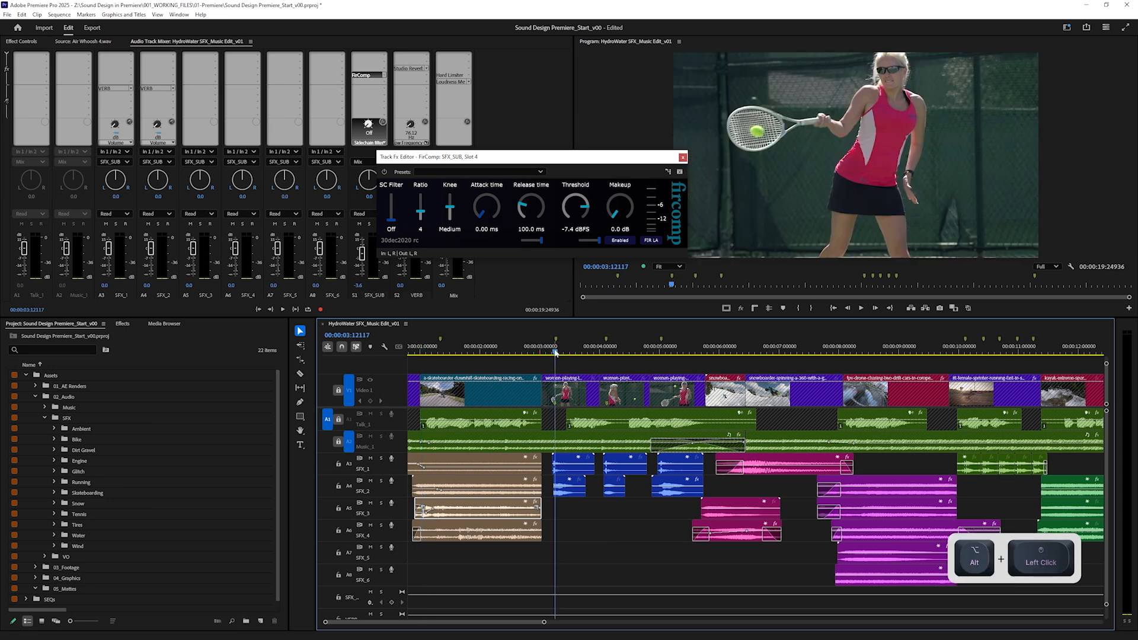
key(space)
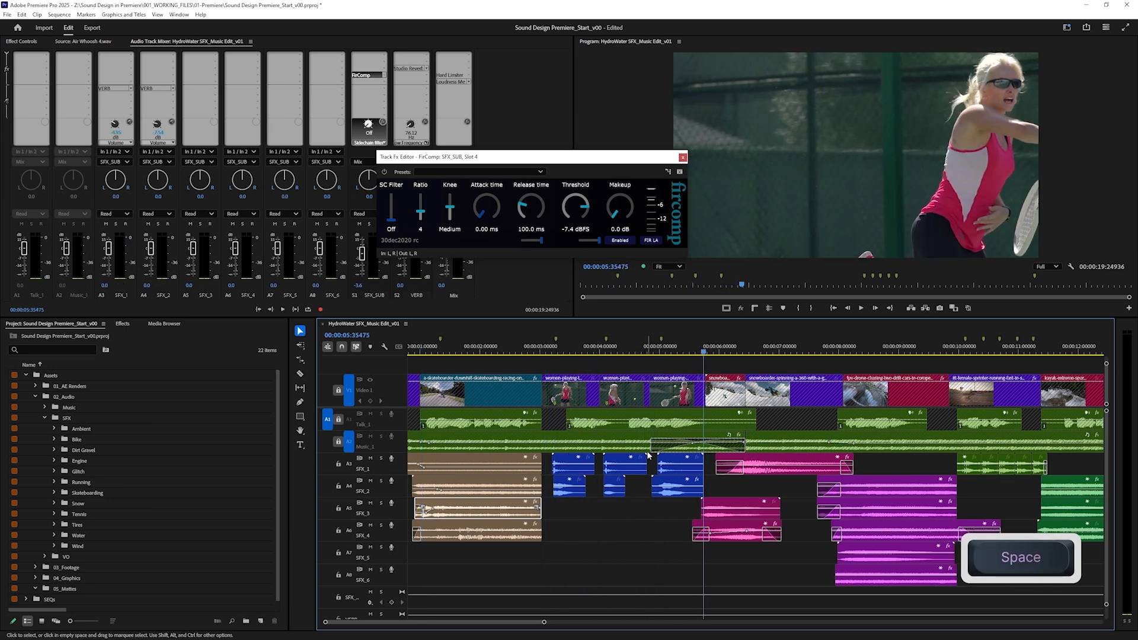
Enlarge the SFX_1 and SFX_2 tracks, adjust the volume of the third tennis shot's clips on both, and replay the tennis section.
drag(396, 474, 390, 550)
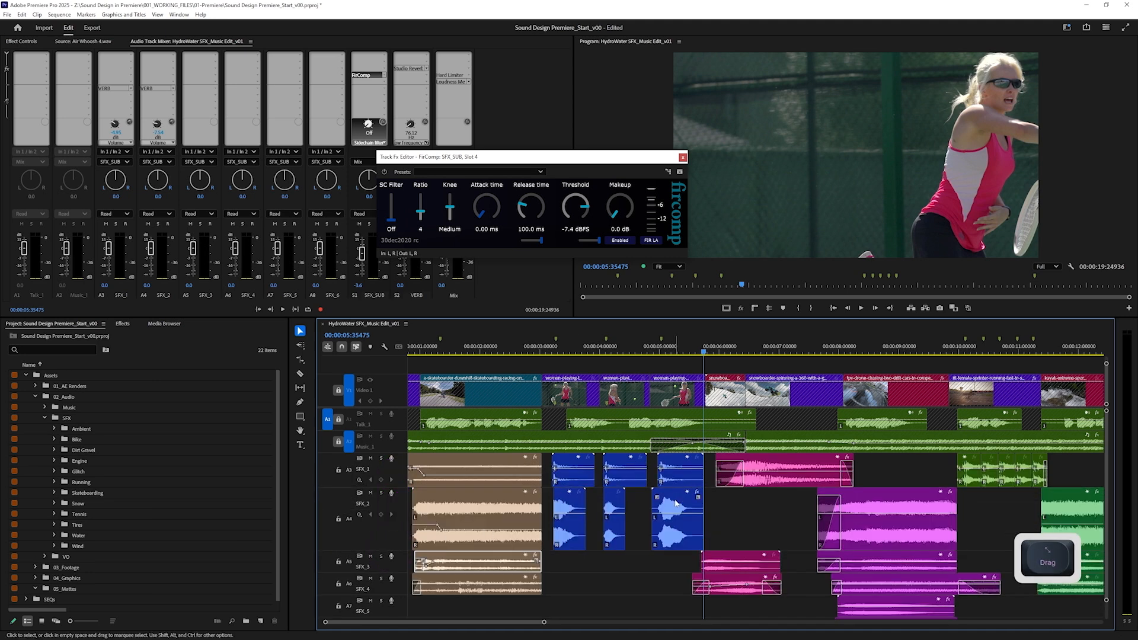
click(676, 510)
drag(676, 466, 677, 468)
drag(673, 352, 538, 346)
key(space)
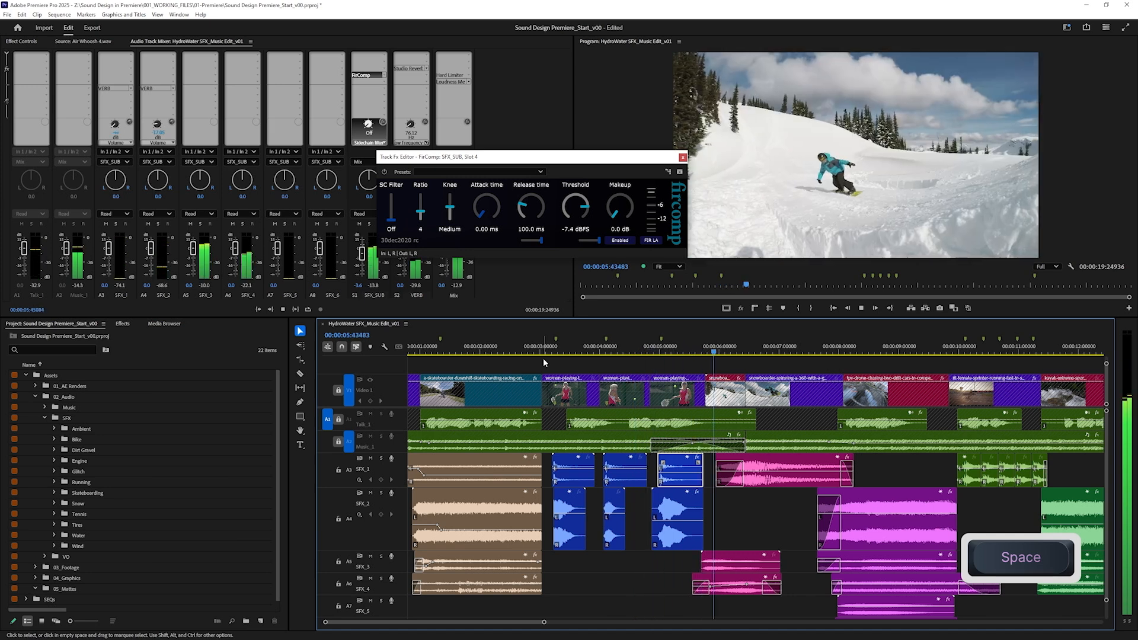
Readjust the volume lines of the third tennis shot's SFX_2 and SFX_1 clips and replay that shot.
key(space)
click(674, 519)
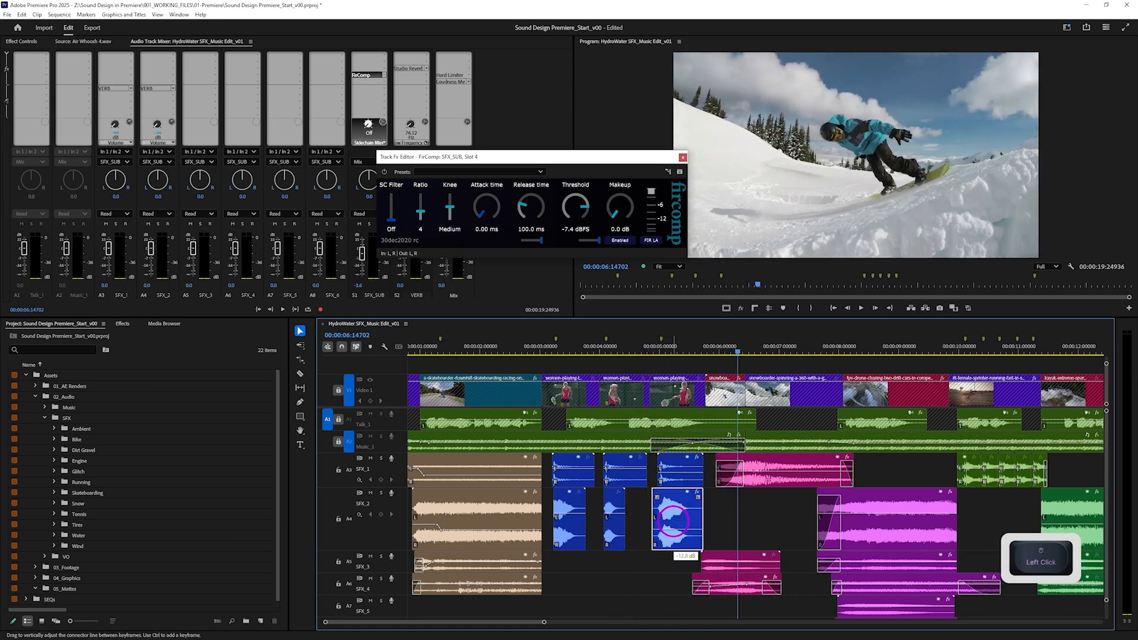
click(670, 471)
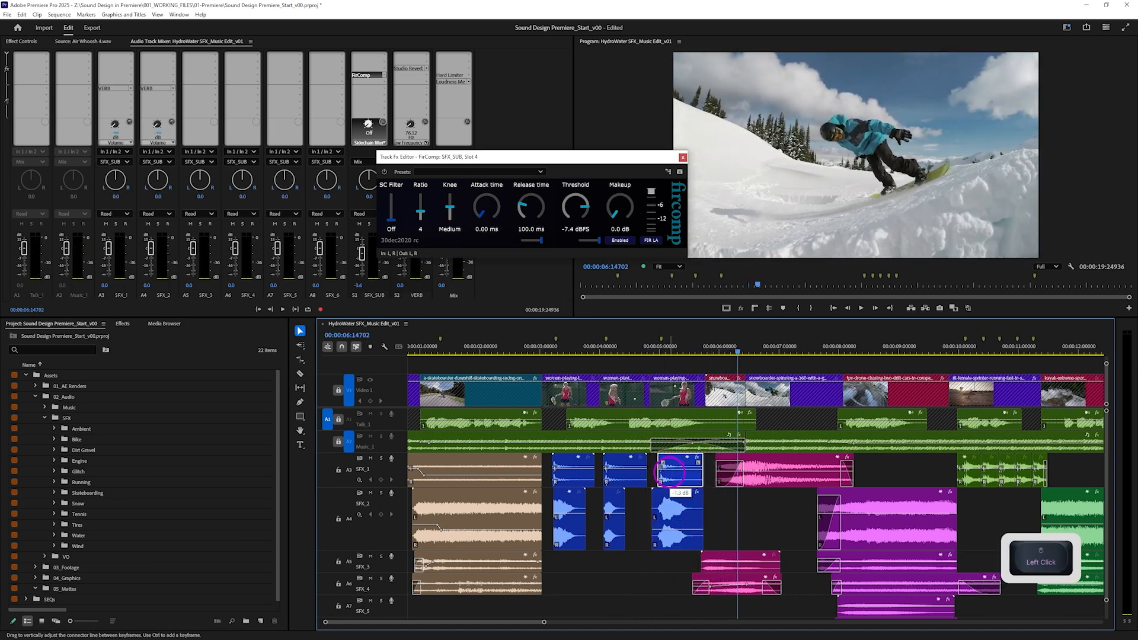
click(646, 350)
key(space)
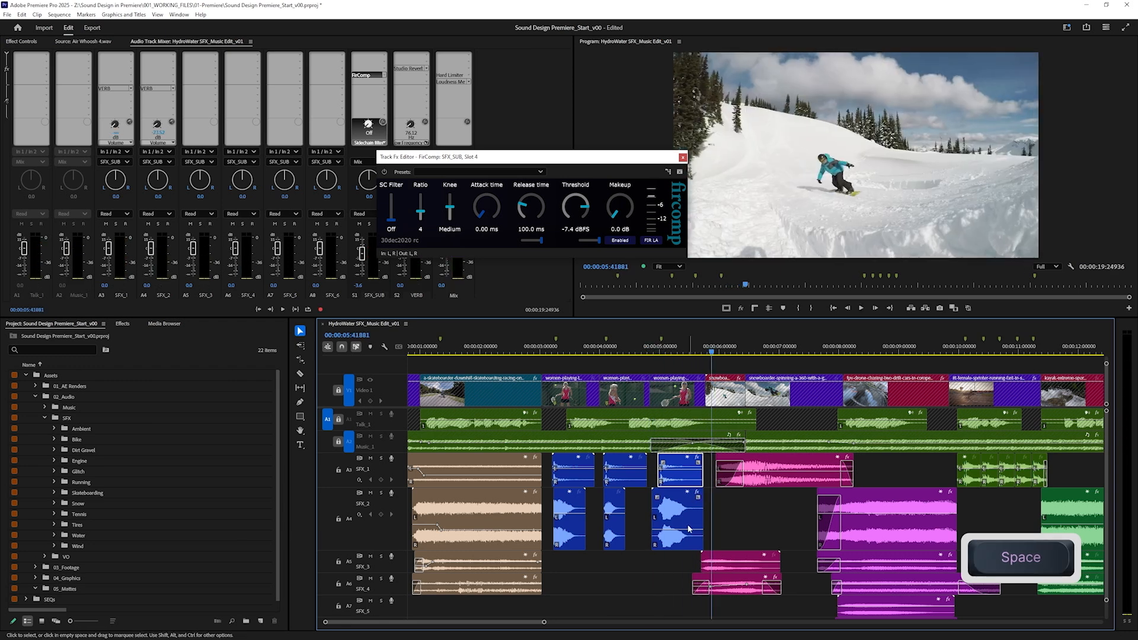
Fine-tune the volume of the third tennis shot's SFX_2 clip and play on through the snowboard shots into the drift car shot.
click(676, 522)
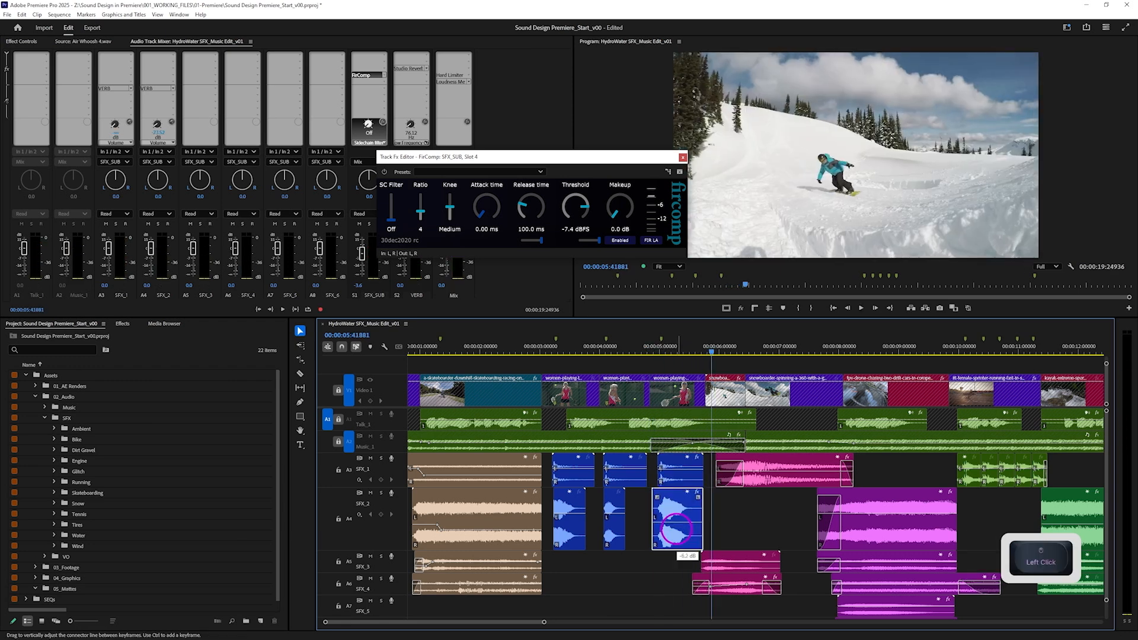
click(649, 350)
key(space)
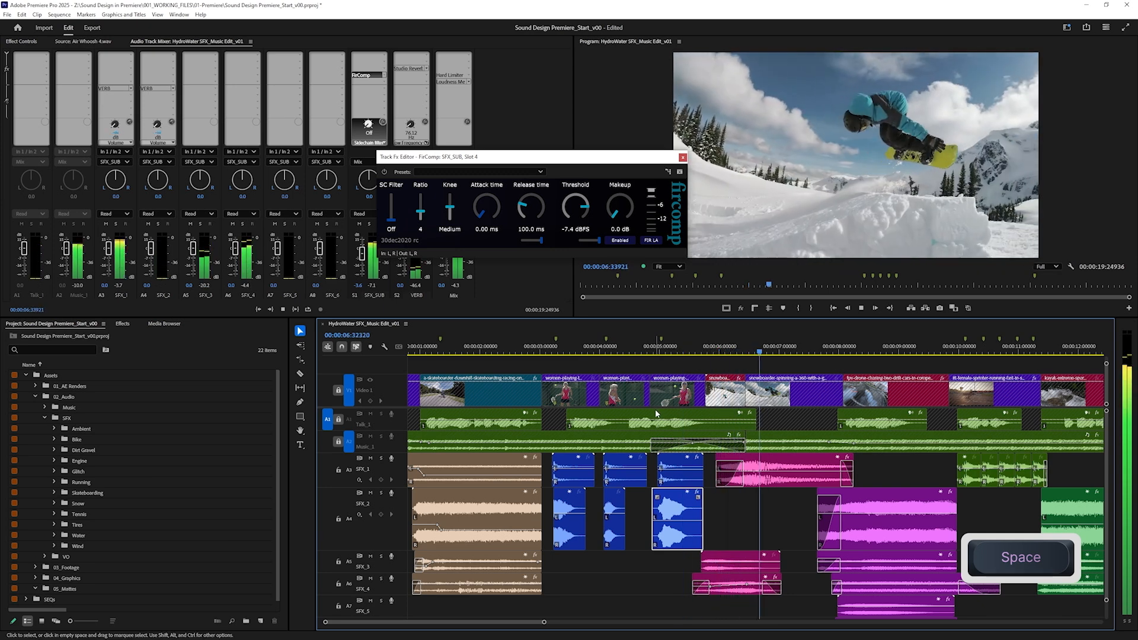
key(space)
click(711, 350)
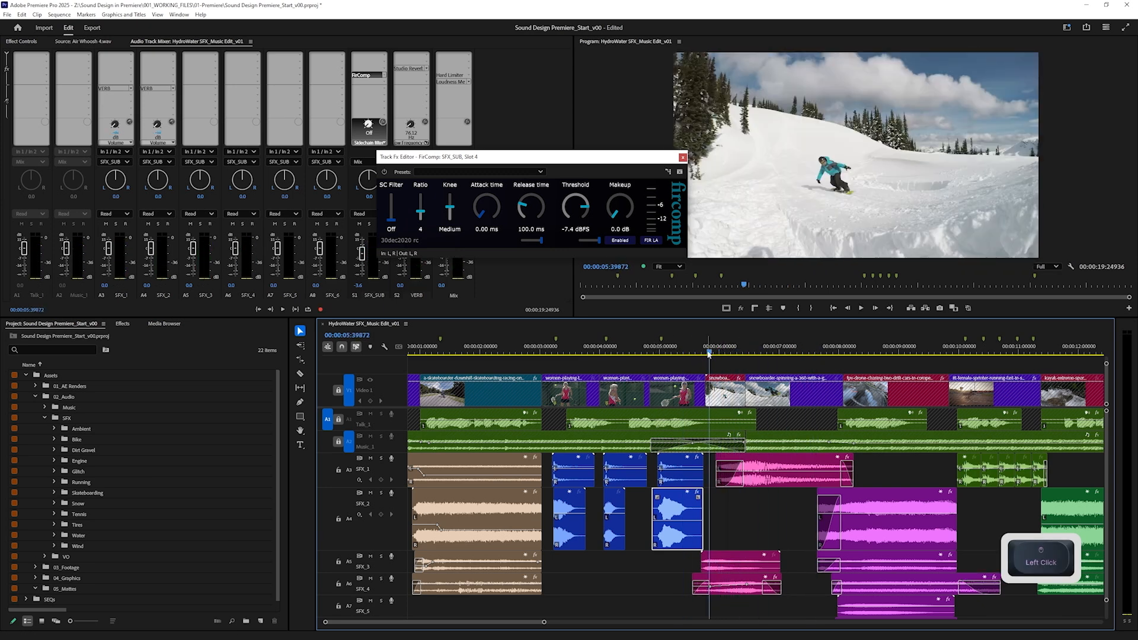
key(space)
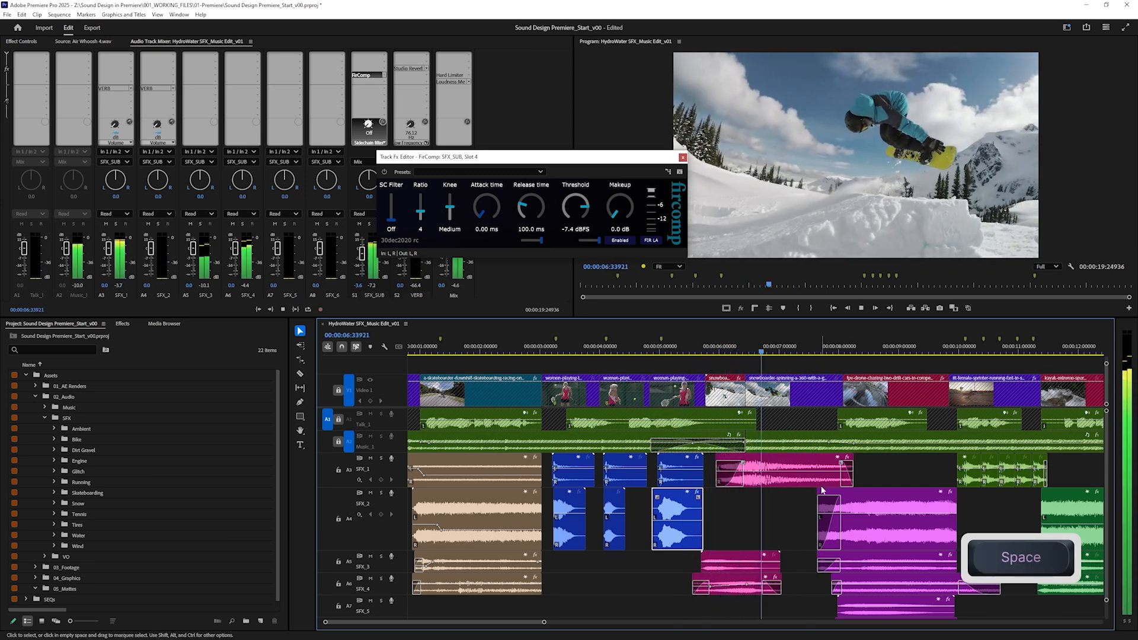
key(space)
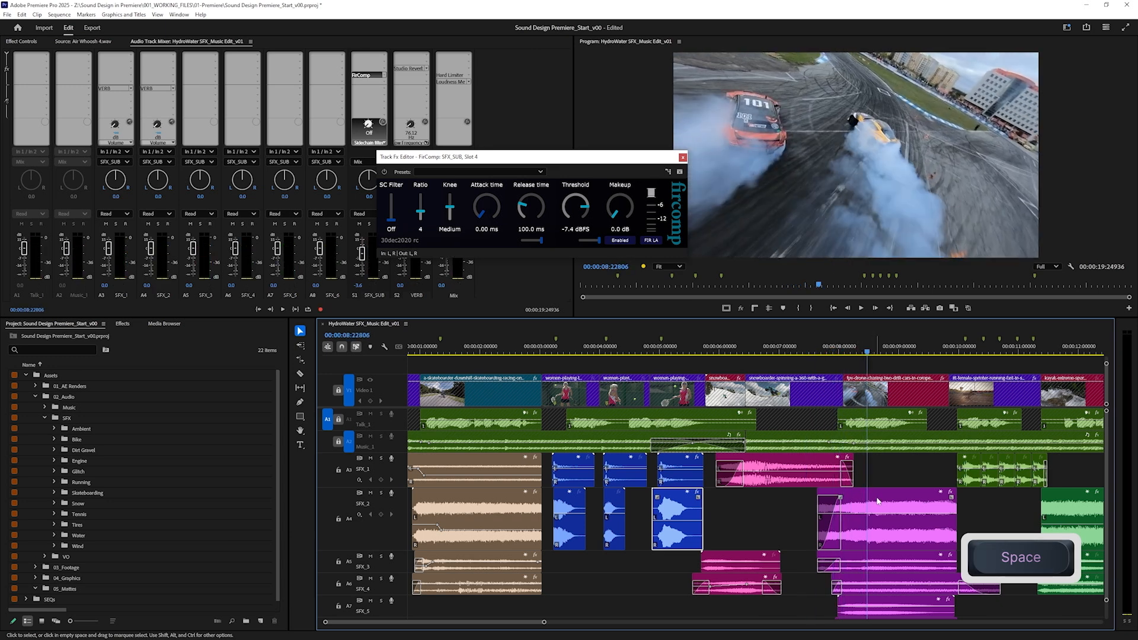
Adjust the gain of all drift car clips on SFX_2 to SFX_6 by -4 dB and replay the transition into that shot.
scroll(890, 536, up, 3)
ctrl+scroll(890, 536, down, 3)
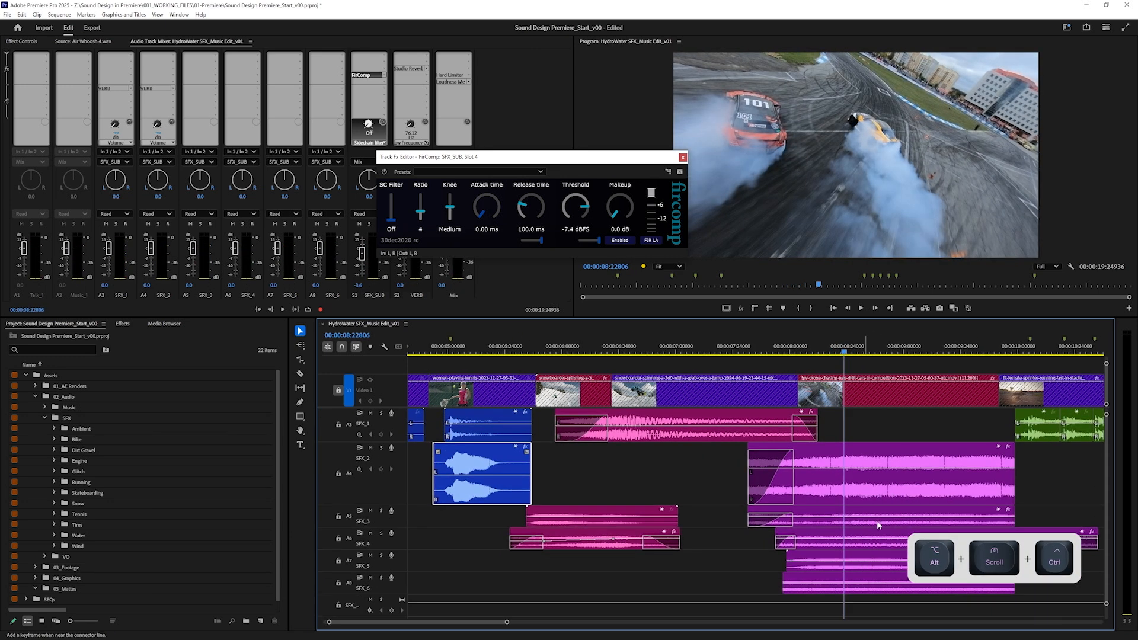
drag(897, 439, 858, 591)
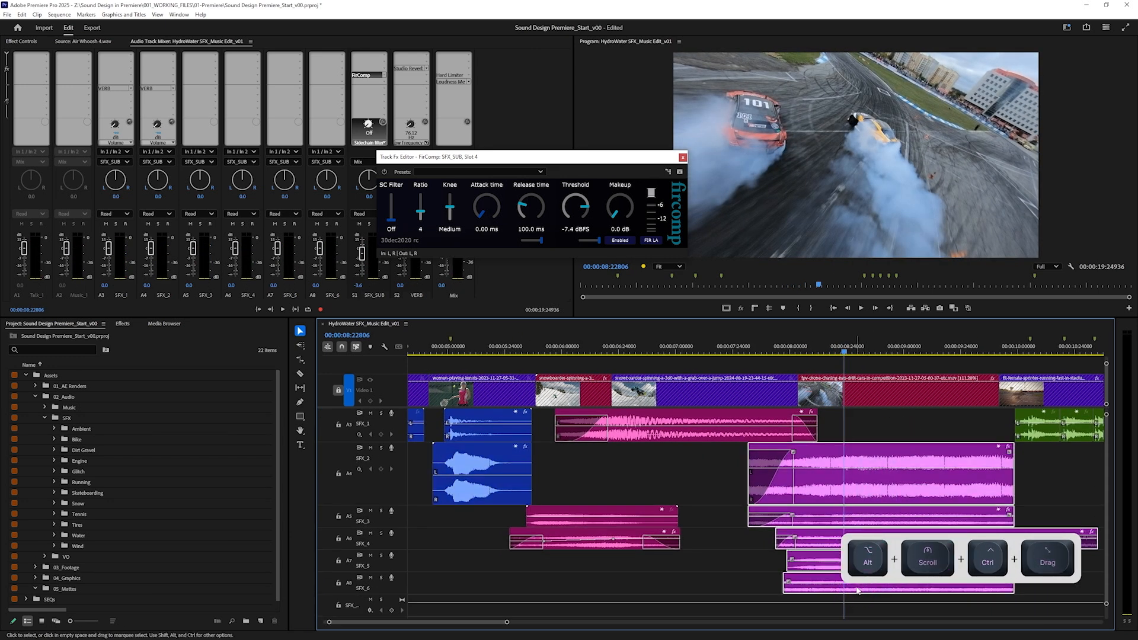
key(g)
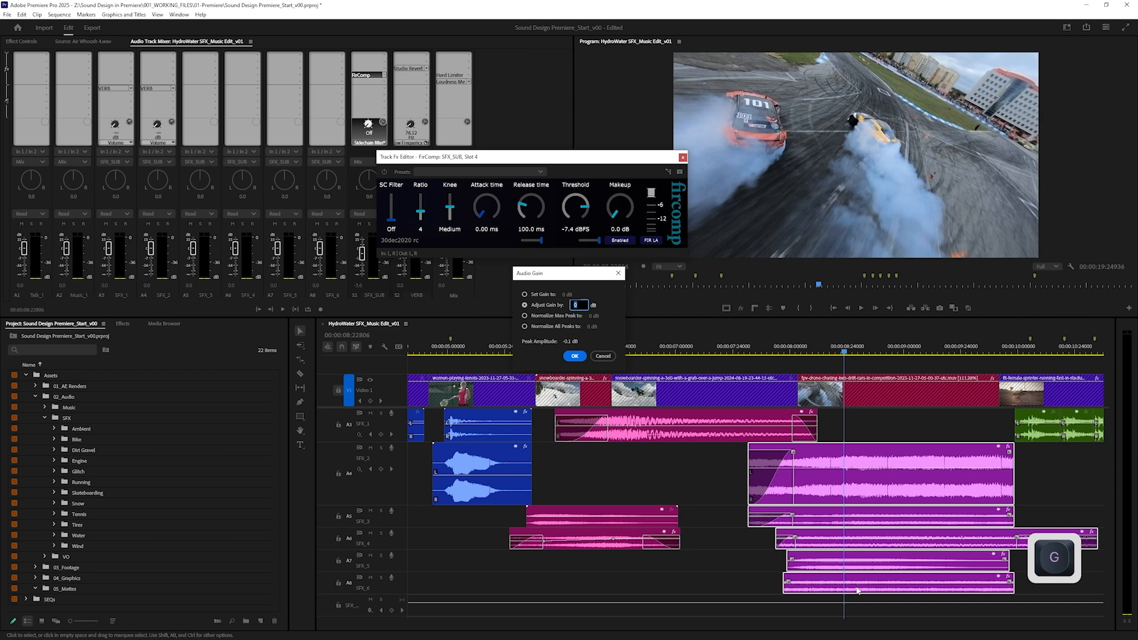
text(-4)
key(Return)
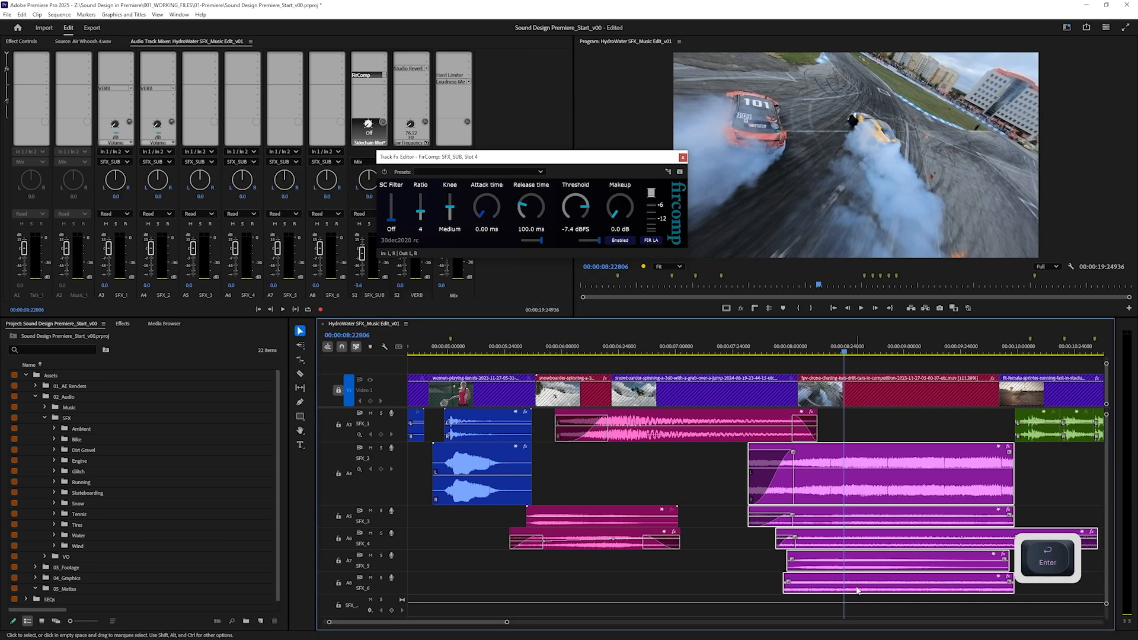
key(space)
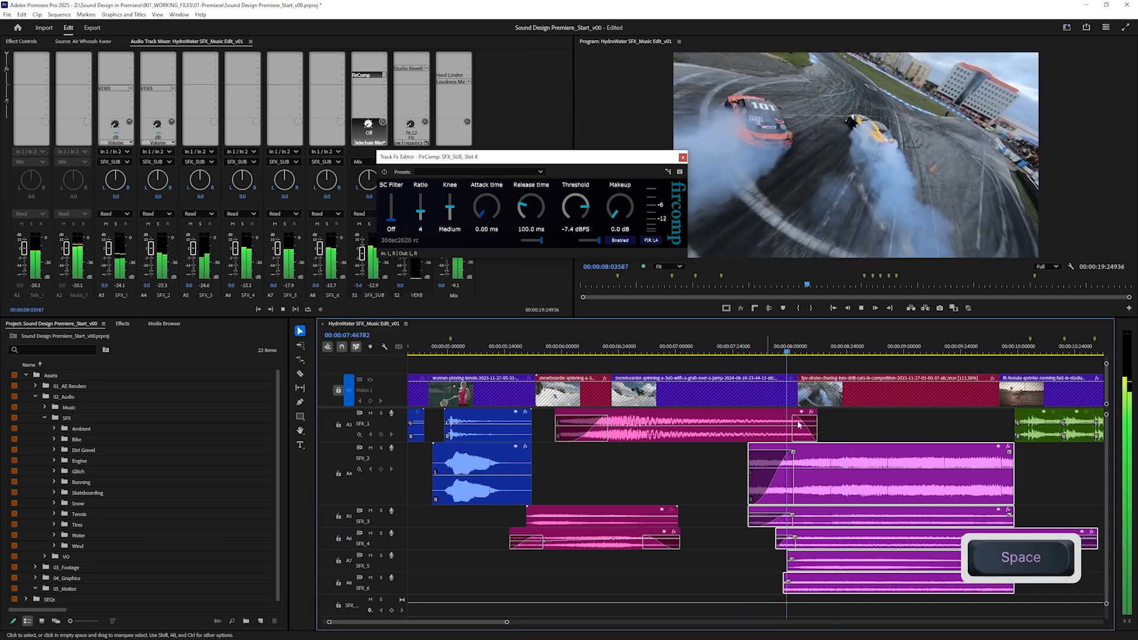
Add four volume keyframes on the SFX_SUB submix around the drift car shot and lower the level between them.
ctrl+click(811, 524)
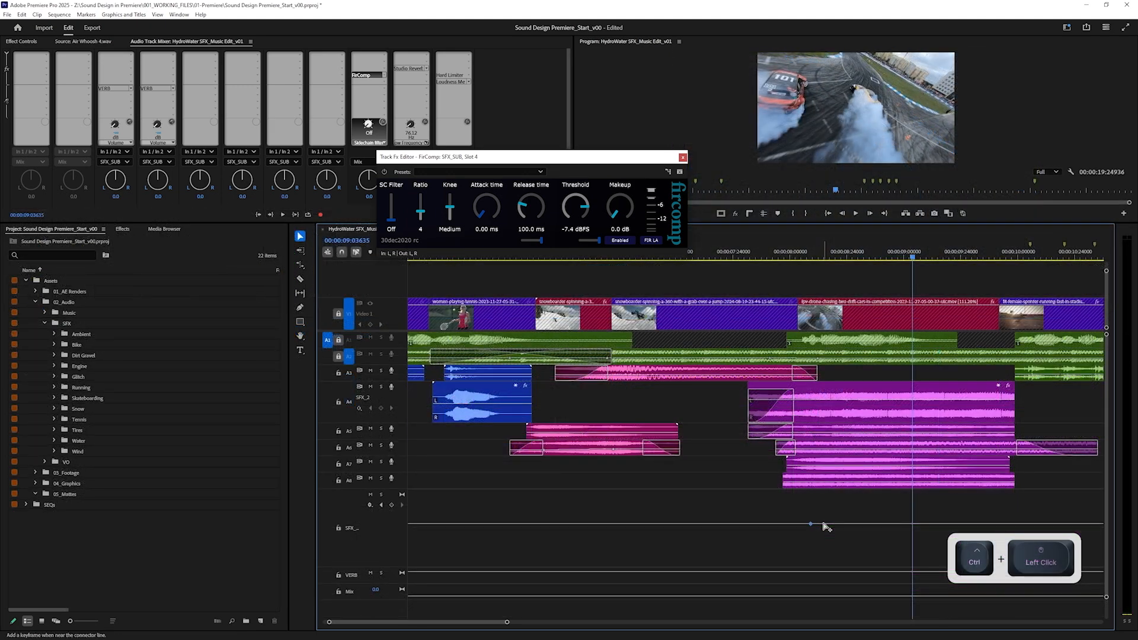
click(803, 250)
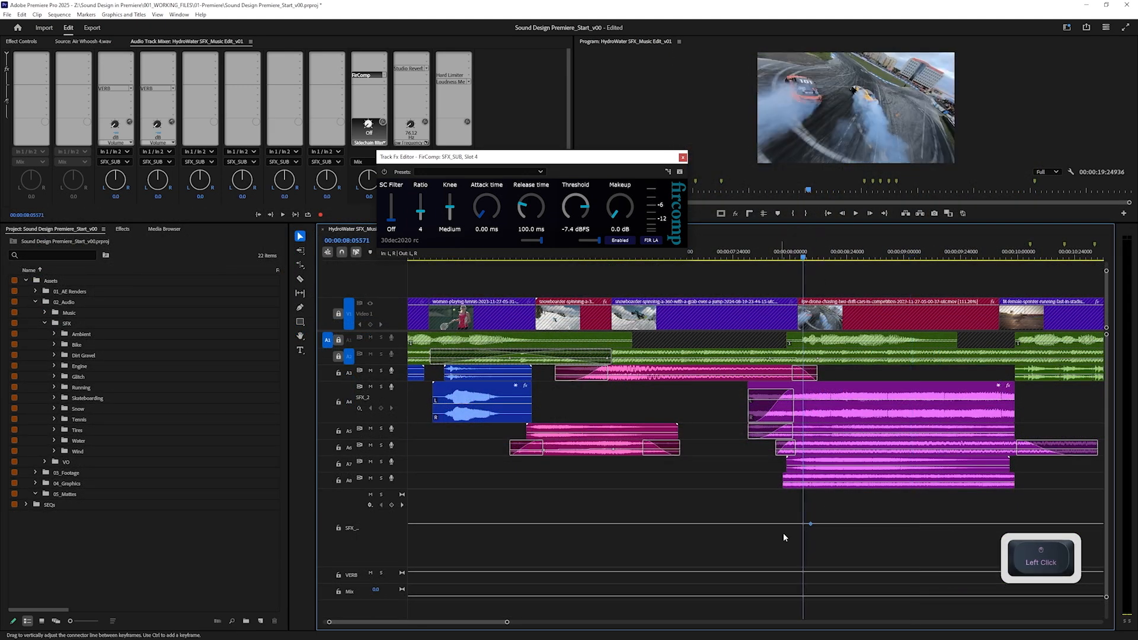
ctrl+click(799, 524)
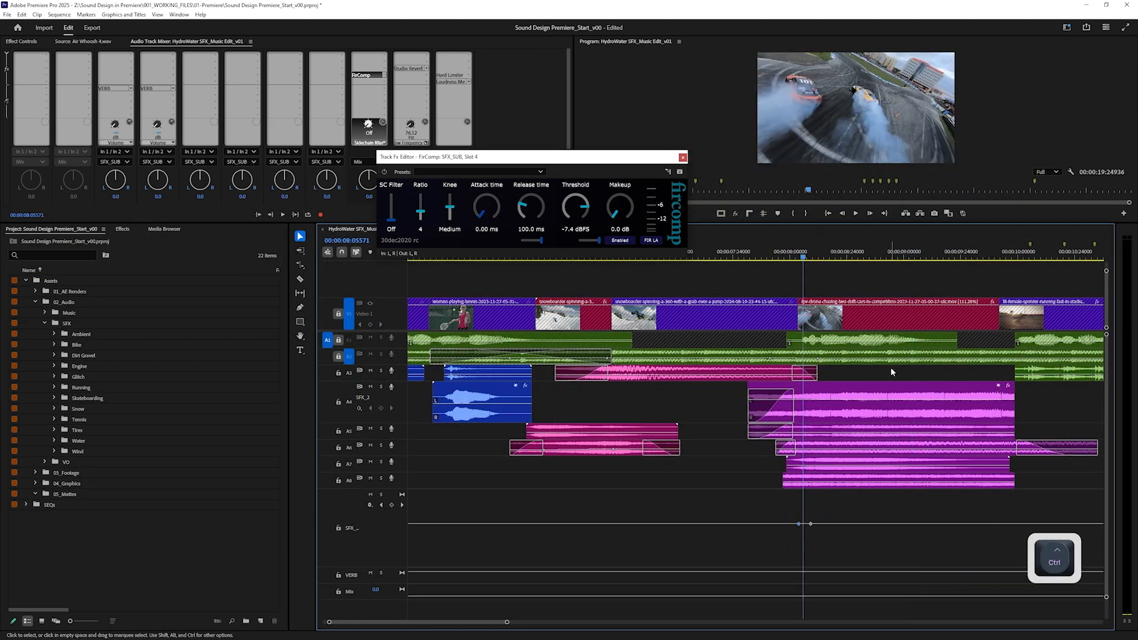
click(926, 252)
ctrl+click(946, 524)
ctrl+click(931, 524)
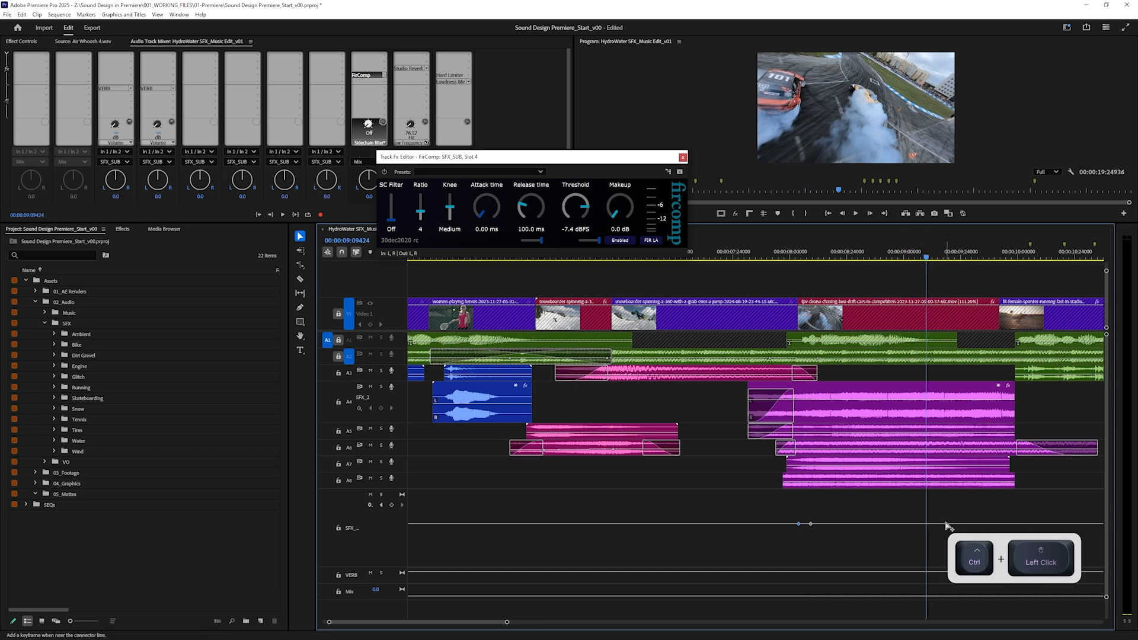
drag(910, 524, 909, 531)
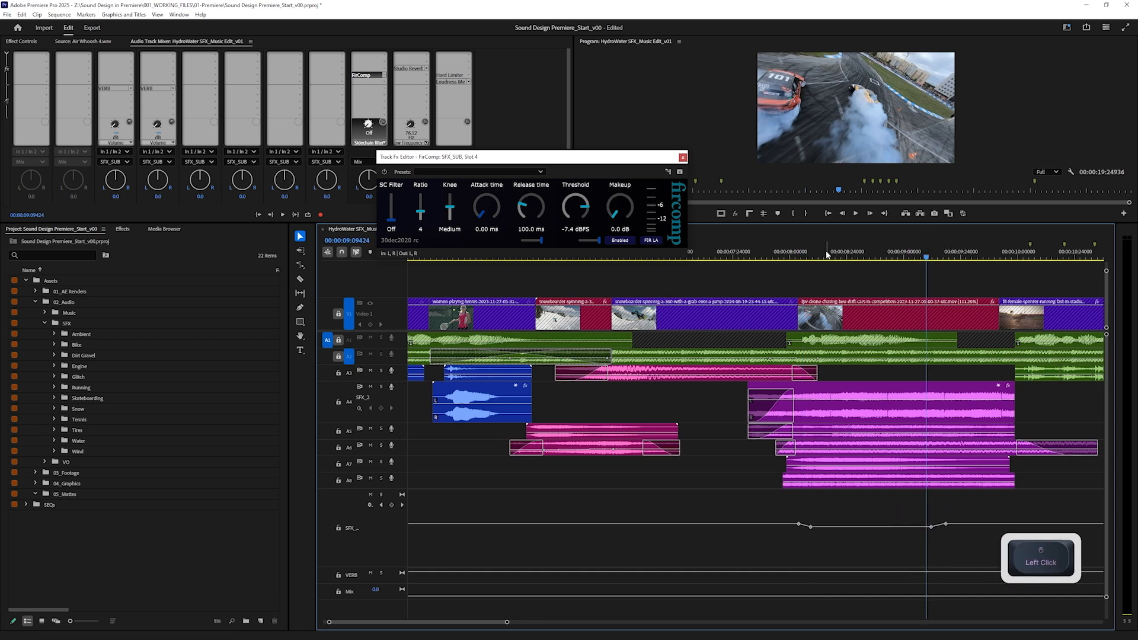
Replay the drift car shot, lower its SFX_SUB volume dip to about -12 dB, and replay it.
click(776, 252)
key(space)
key(space)
drag(864, 526, 864, 530)
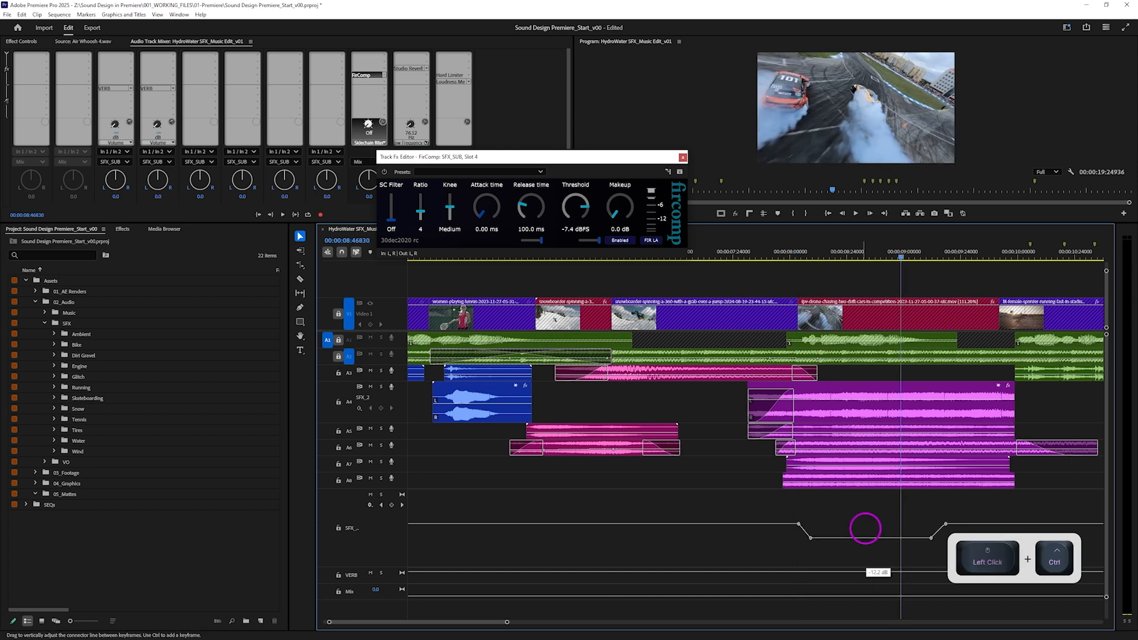
click(762, 252)
key(space)
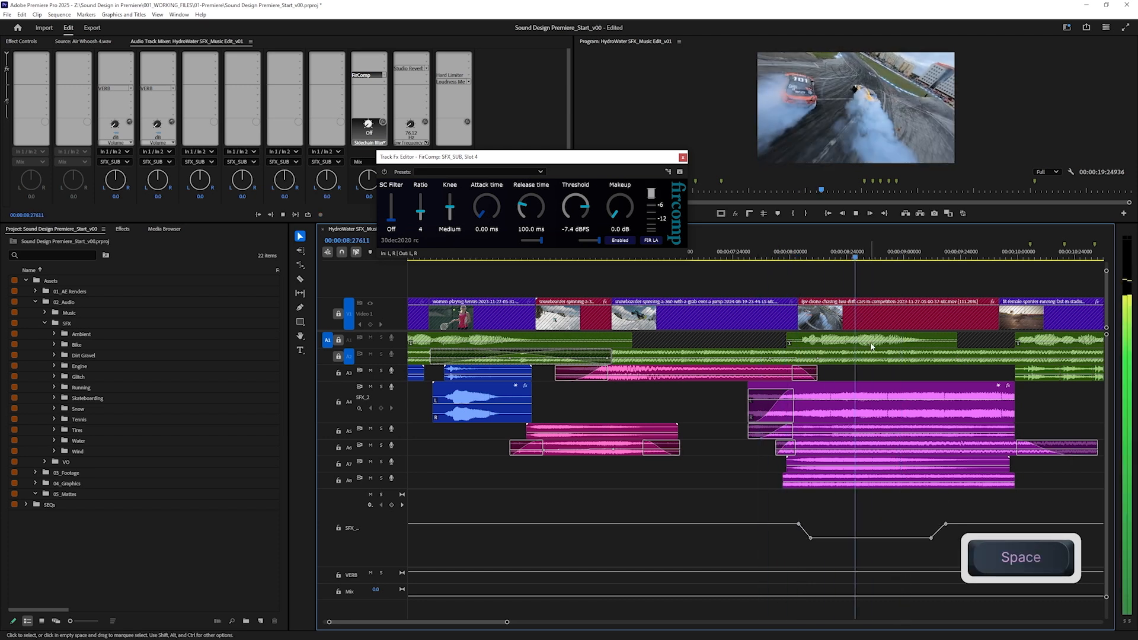
Shift the SFX_SUB keyframes at the drift car shot to make its fades longer and replay the shot.
shift+drag(931, 537, 907, 538)
shift+drag(810, 538, 790, 523)
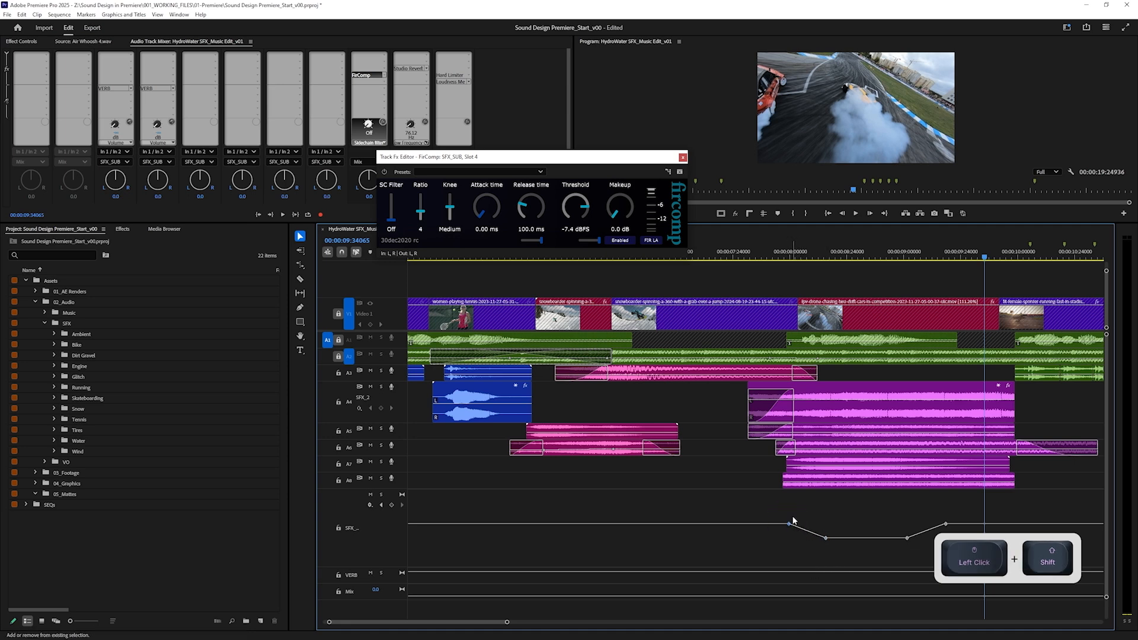
click(767, 253)
key(space)
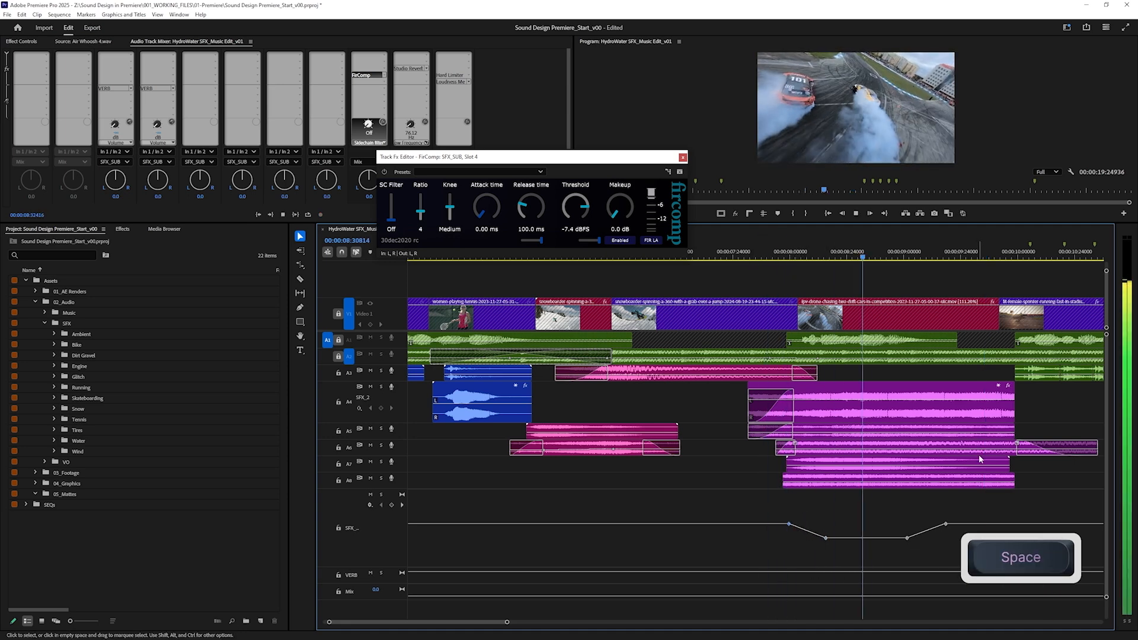
key(space)
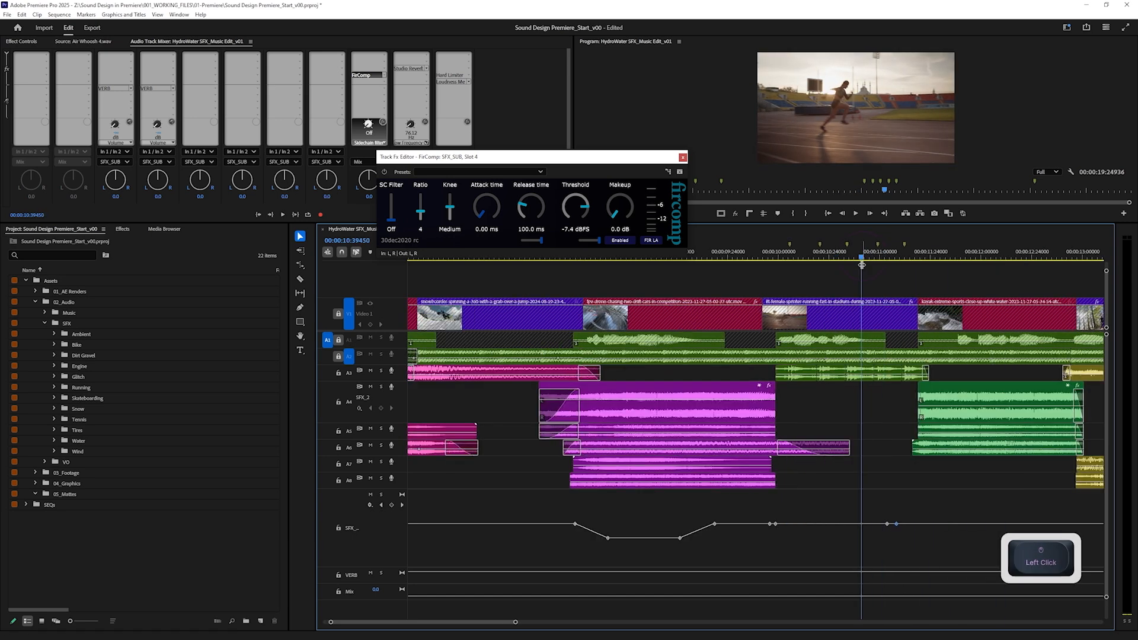
Lower the SFX_SUB volume between the keyframes at the sprinter shot and fine-tune the dip during playback.
shift+drag(800, 527, 800, 538)
key(space)
ctrl+drag(829, 534, 831, 536)
key(space)
Replay from the sprinter shot and keyframe a similar SFX_SUB volume dip under the kayak shot.
click(861, 258)
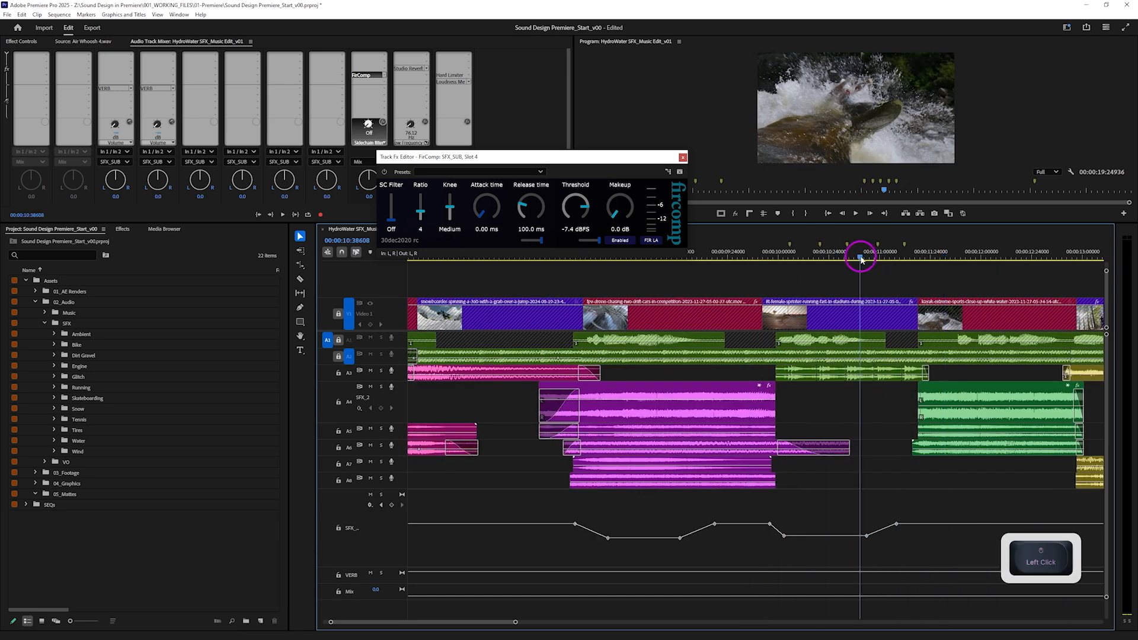
key(space)
ctrl+click(954, 524)
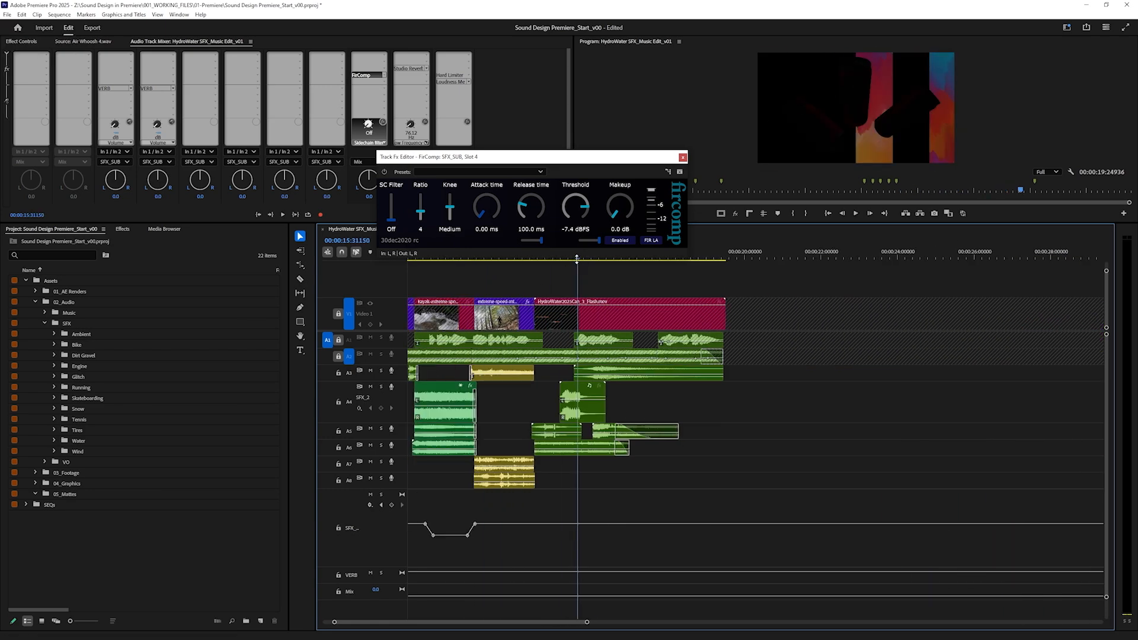
key(space)
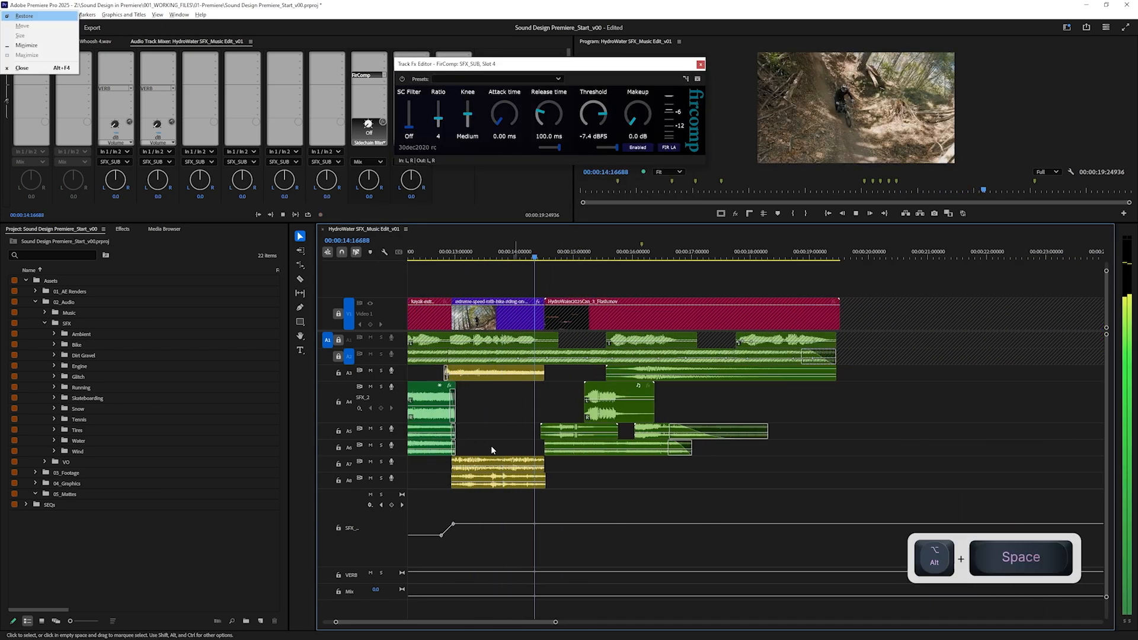
Extend the SFX_SUB volume dip through the mountain bike shot, keyframe a slightly higher level there, and replay it.
click(440, 259)
alt+scroll(439, 263, up, 3)
drag(453, 536, 746, 536)
key(space)
key(space)
ctrl+click(464, 536)
ctrl+click(478, 535)
ctrl+drag(503, 535, 504, 532)
click(460, 258)
key(space)
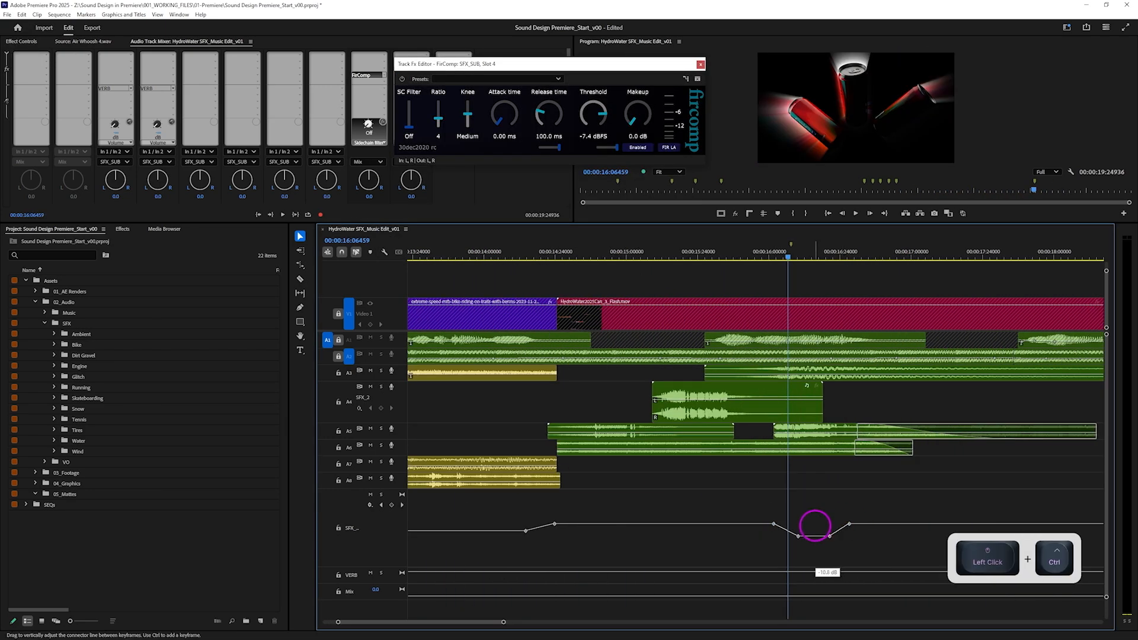
Keyframe a short SFX_SUB volume dip at the can reveal, play the edit through, and close the FirComp editor.
key(space)
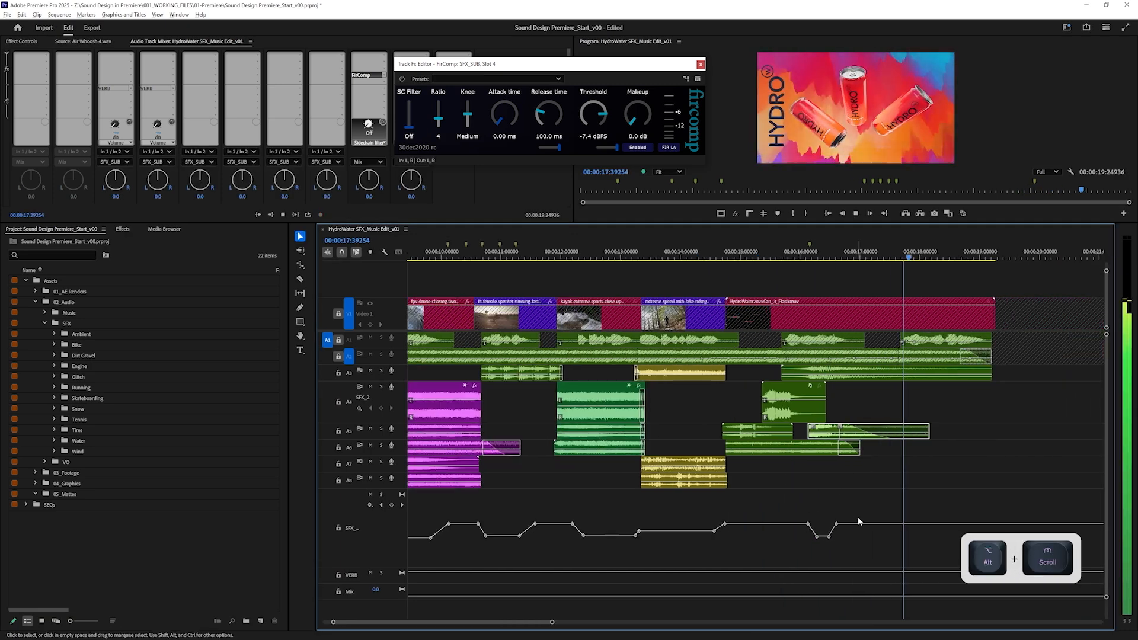
key(space)
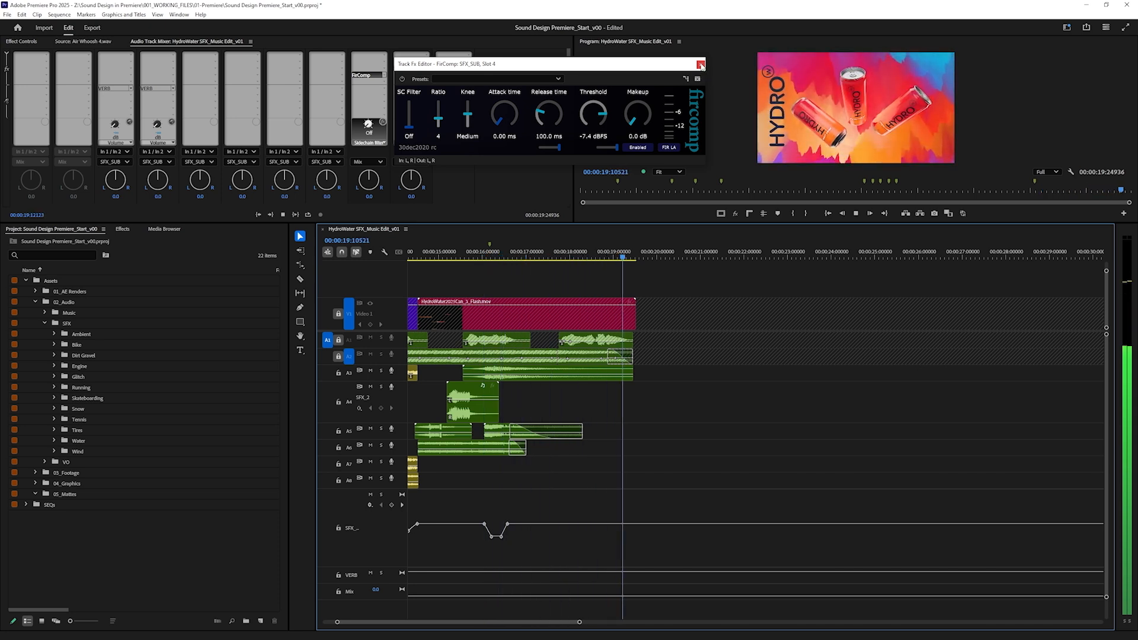
click(701, 64)
key(space)
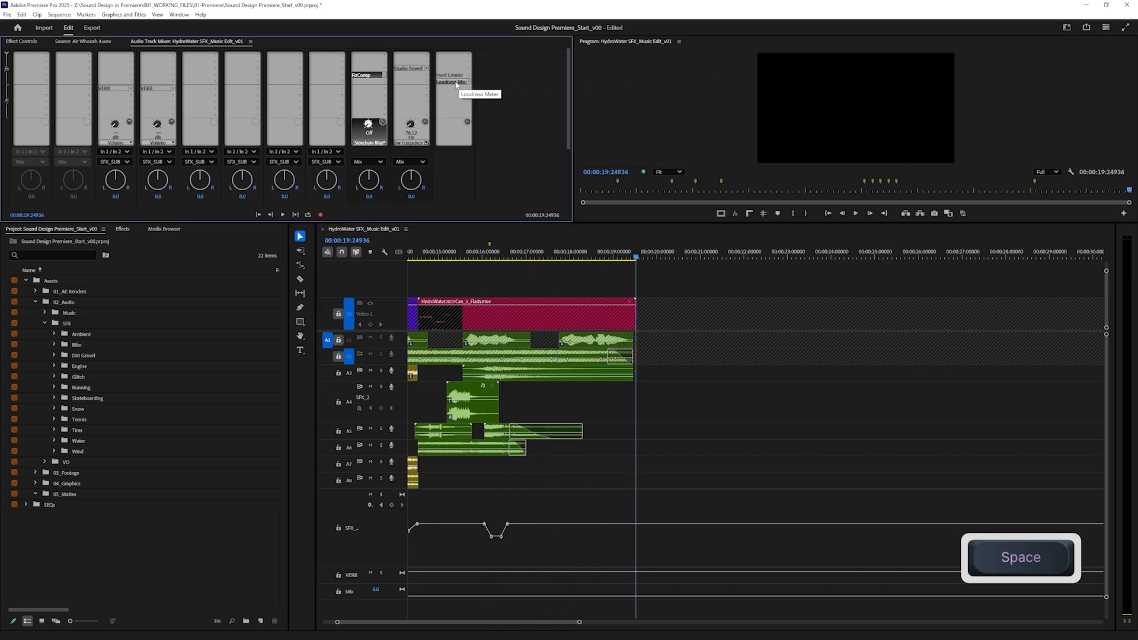
Open the Loudness Meter on the Mix track, reset it, and play the whole sequence from the start.
double_click(456, 81)
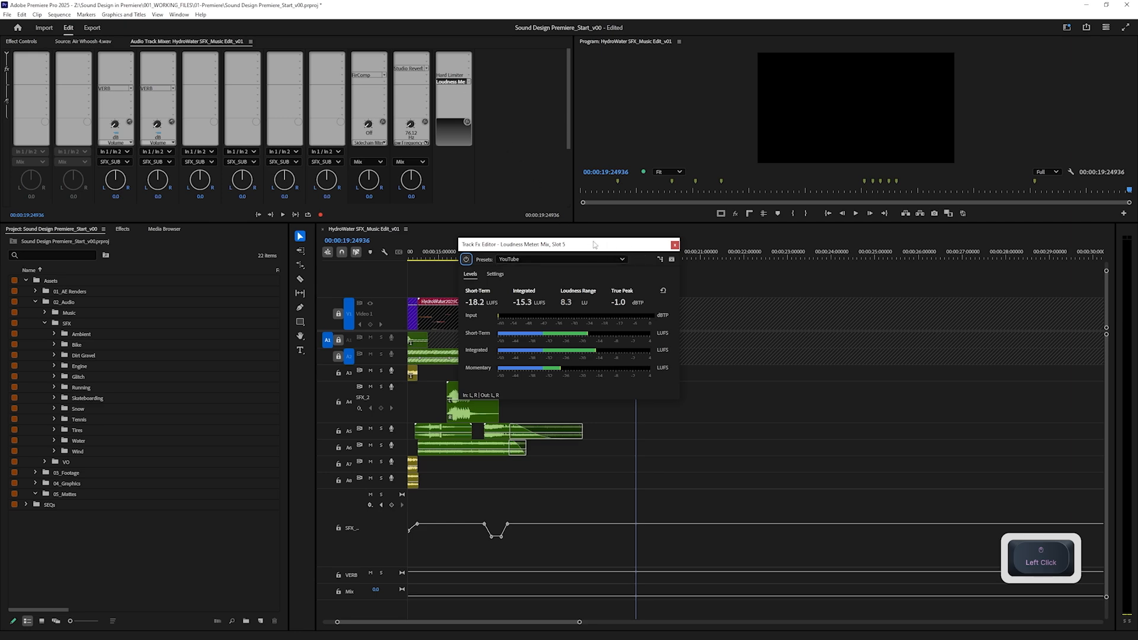
drag(508, 246, 707, 275)
drag(617, 256, 246, 278)
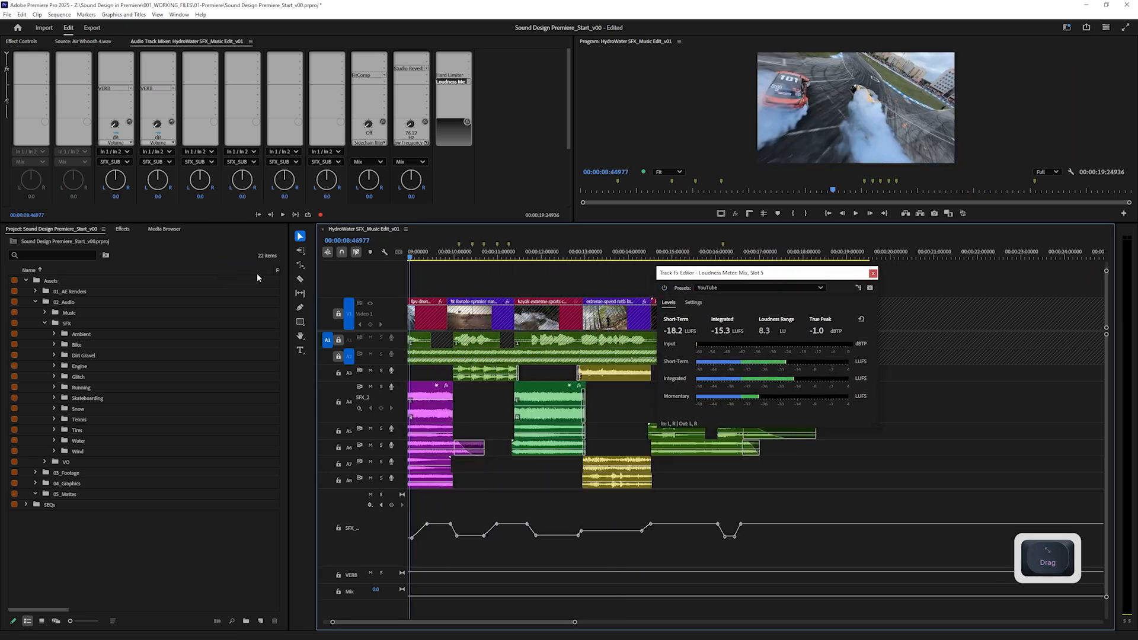
drag(346, 277, 338, 276)
drag(717, 272, 537, 95)
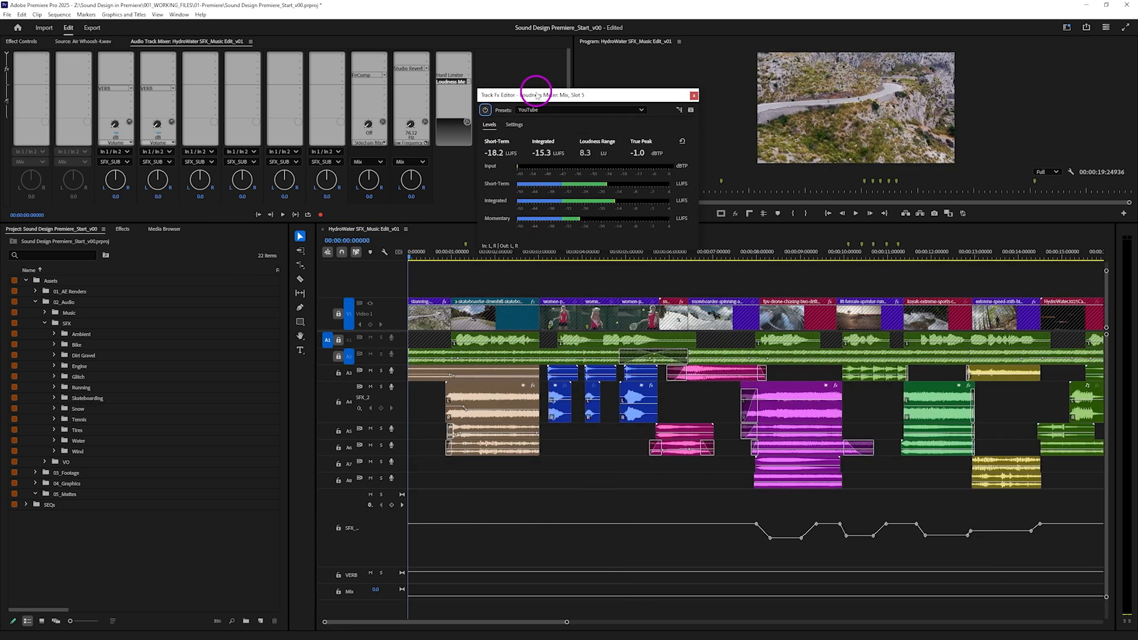
click(682, 141)
key(space)
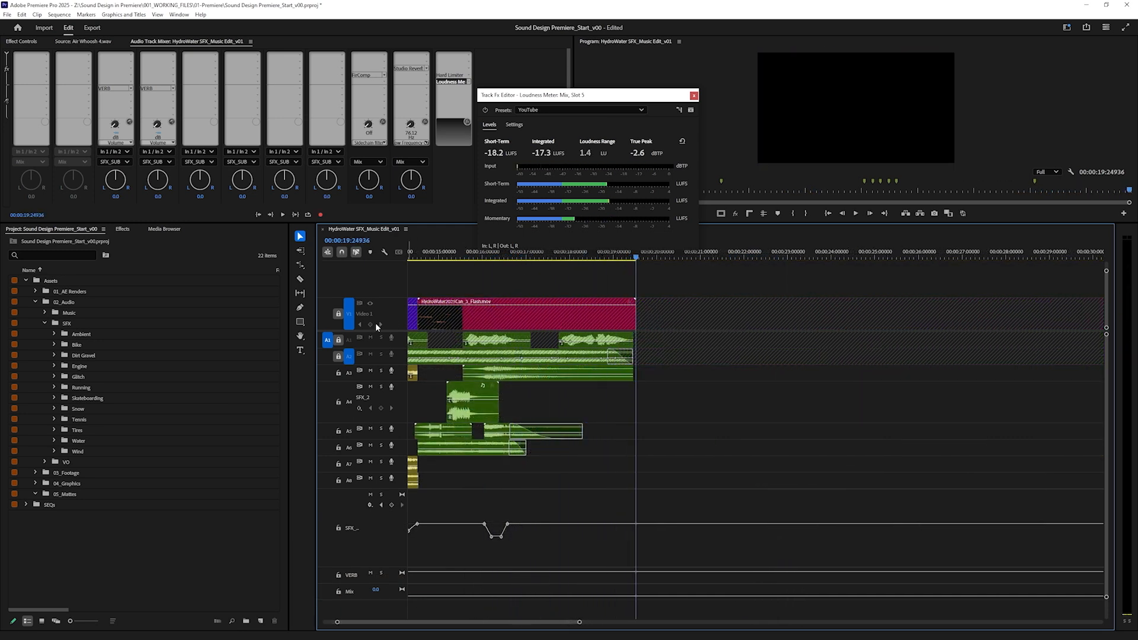
Unlock the Talk_1 and Music_1 tracks, raise the gain of all their clips, and replay the sequence against the Loudness Meter.
click(339, 340)
click(338, 357)
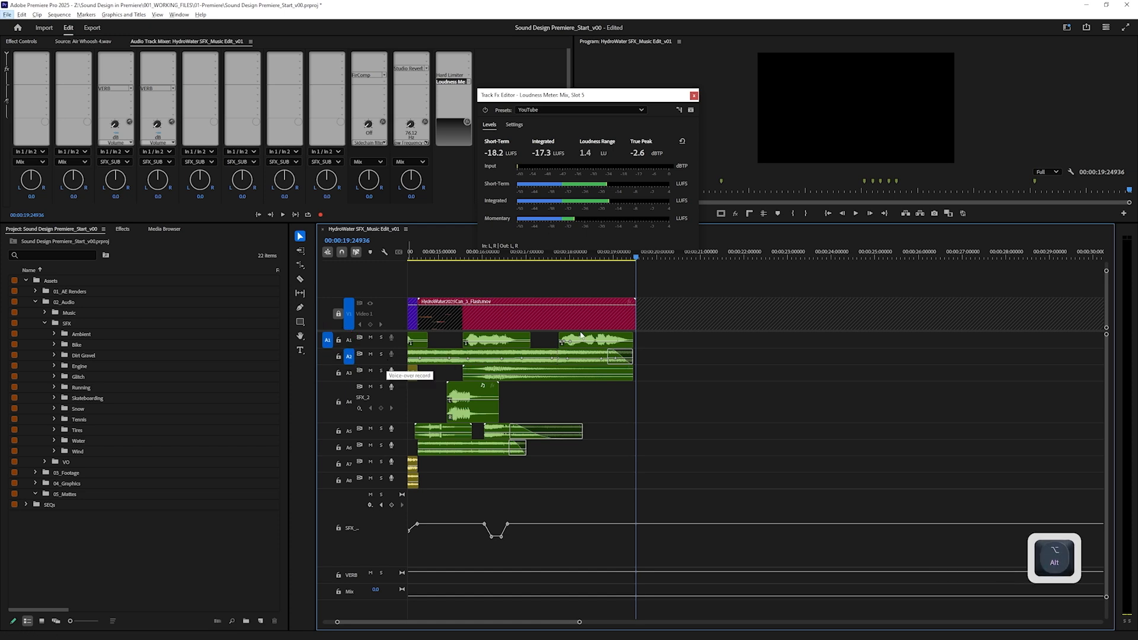
drag(550, 249, 550, 261)
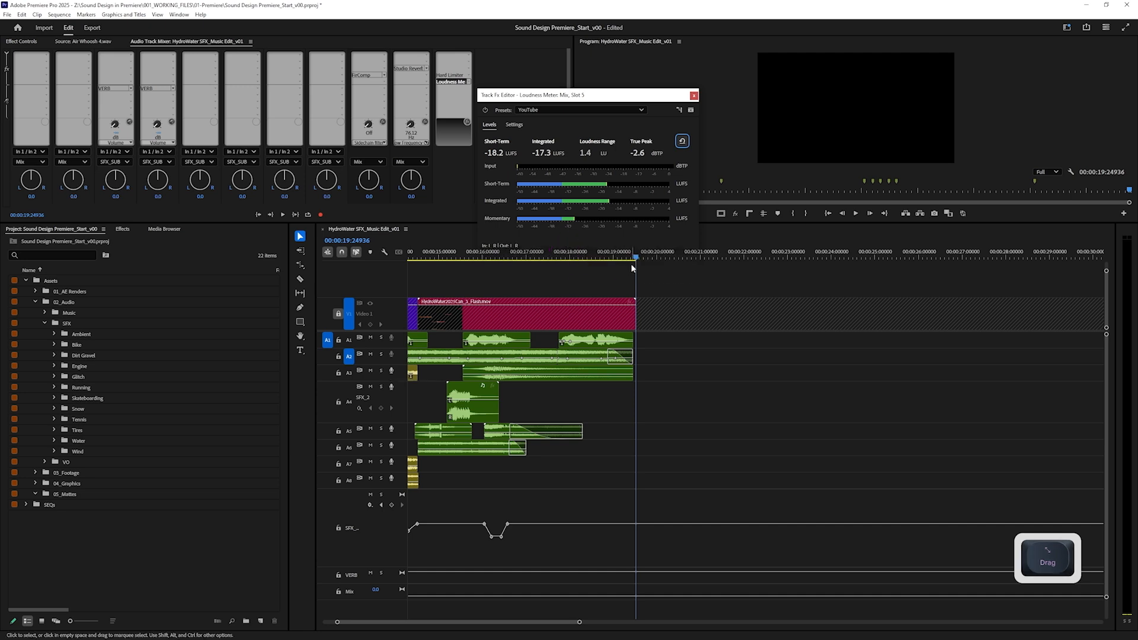
key(backslash)
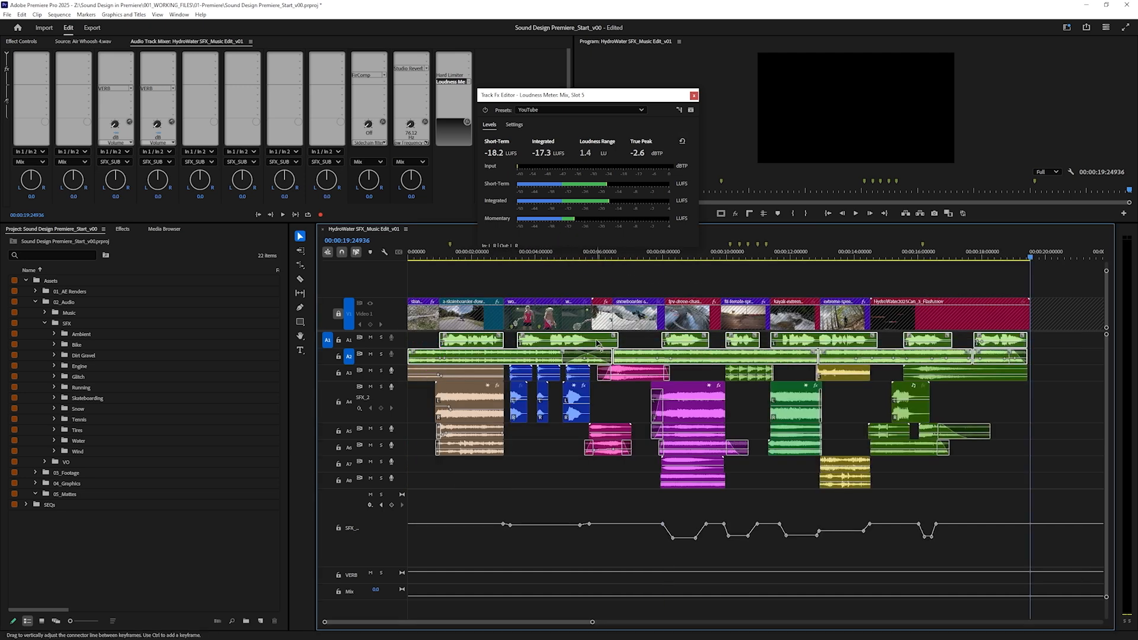
key(g)
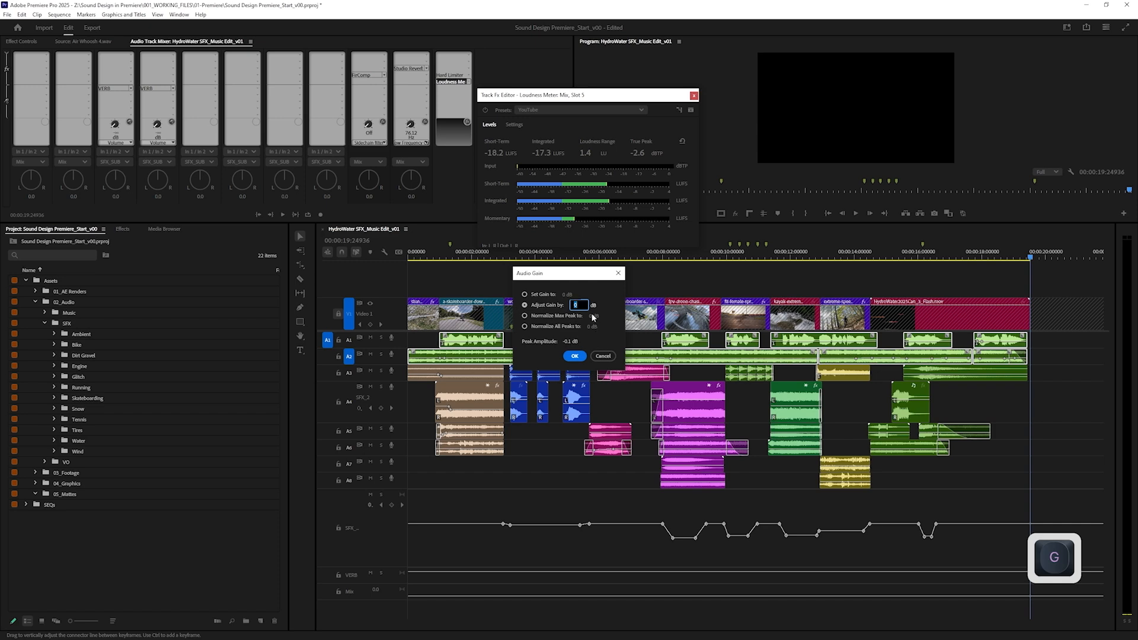
key(Return)
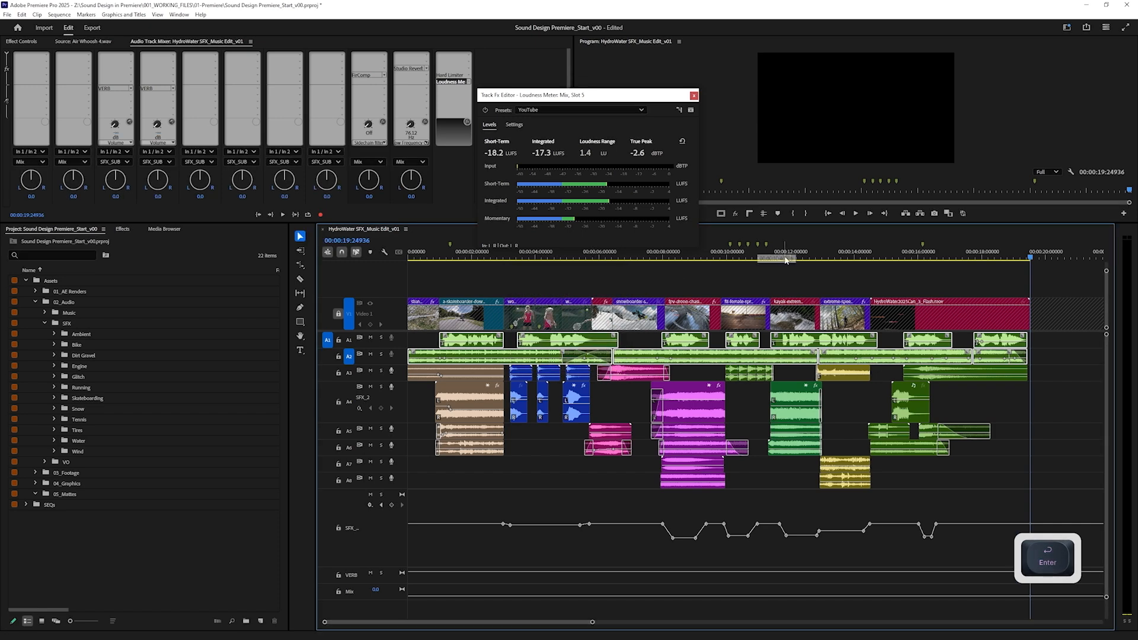
key(space)
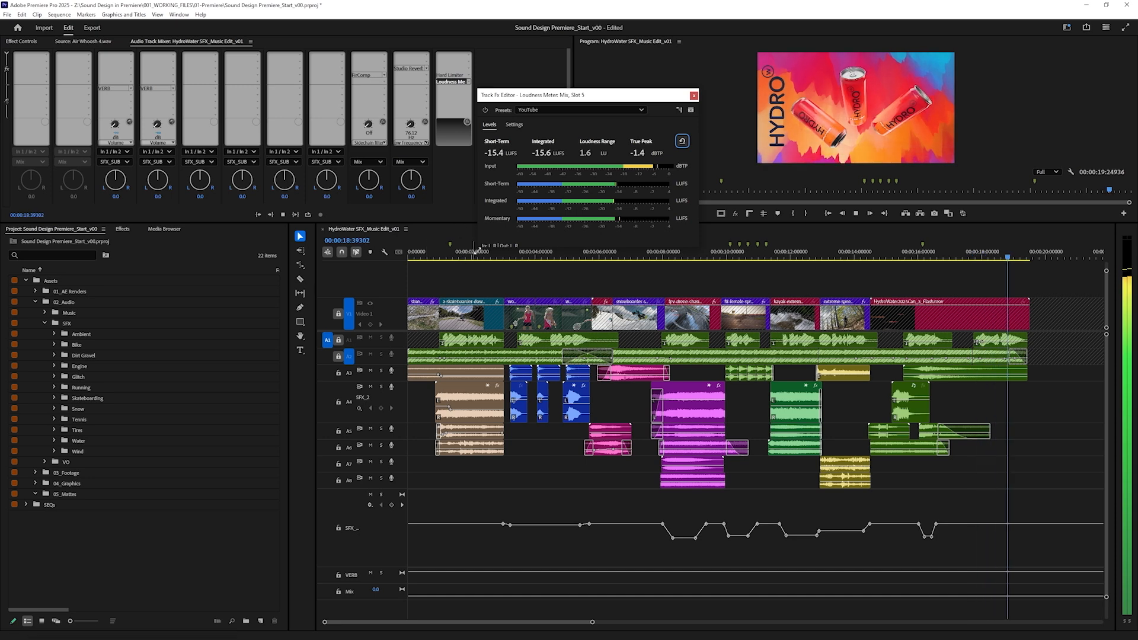
key(space)
Enlarge the Talk_1 track, adjust the gain of all its clips by 1 dB, and replay the sequence.
drag(1055, 402, 342, 391)
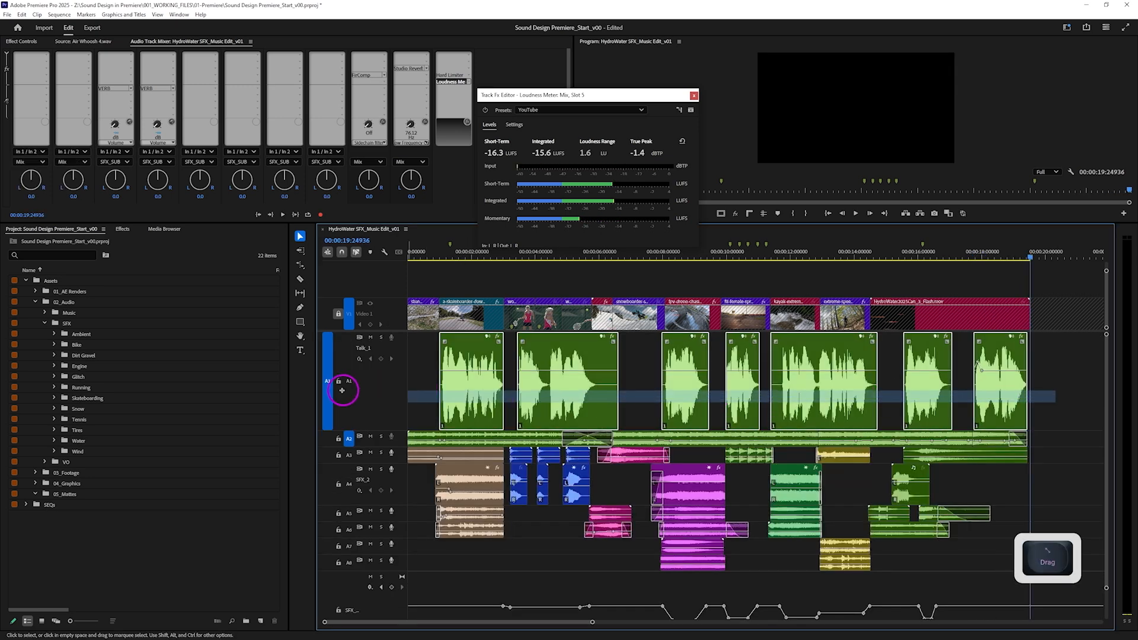
key(g)
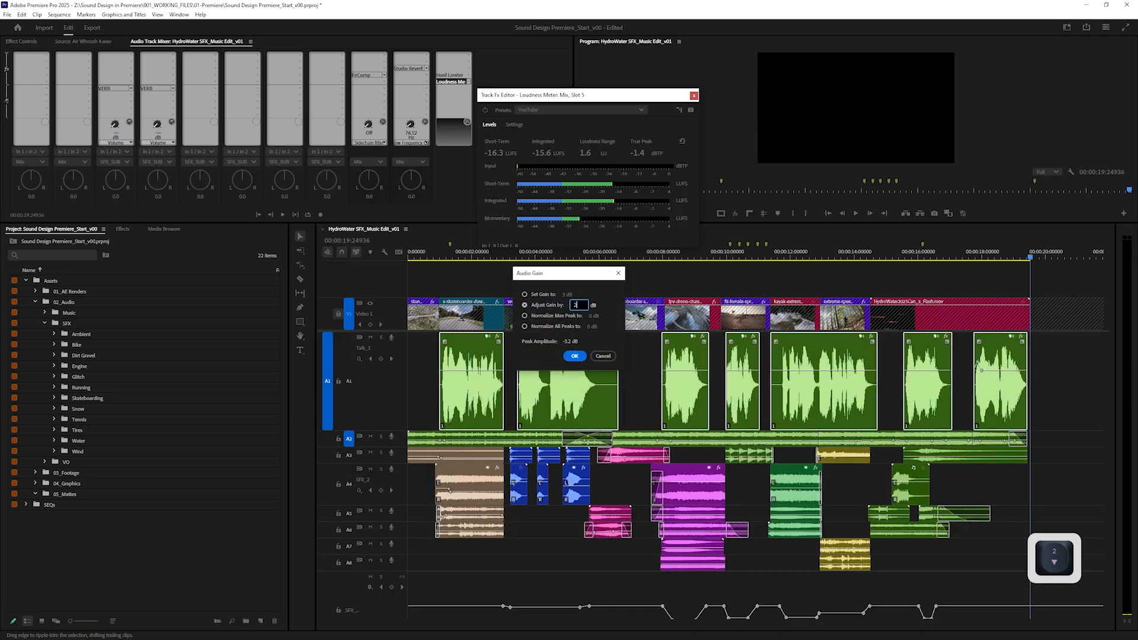
key(Return)
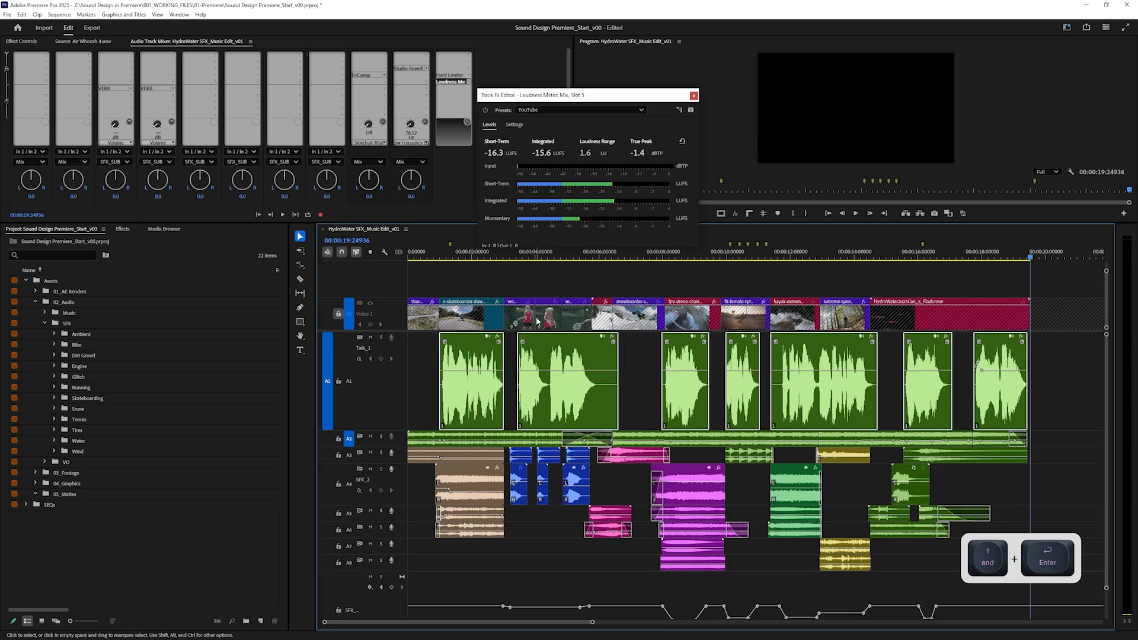
key(space)
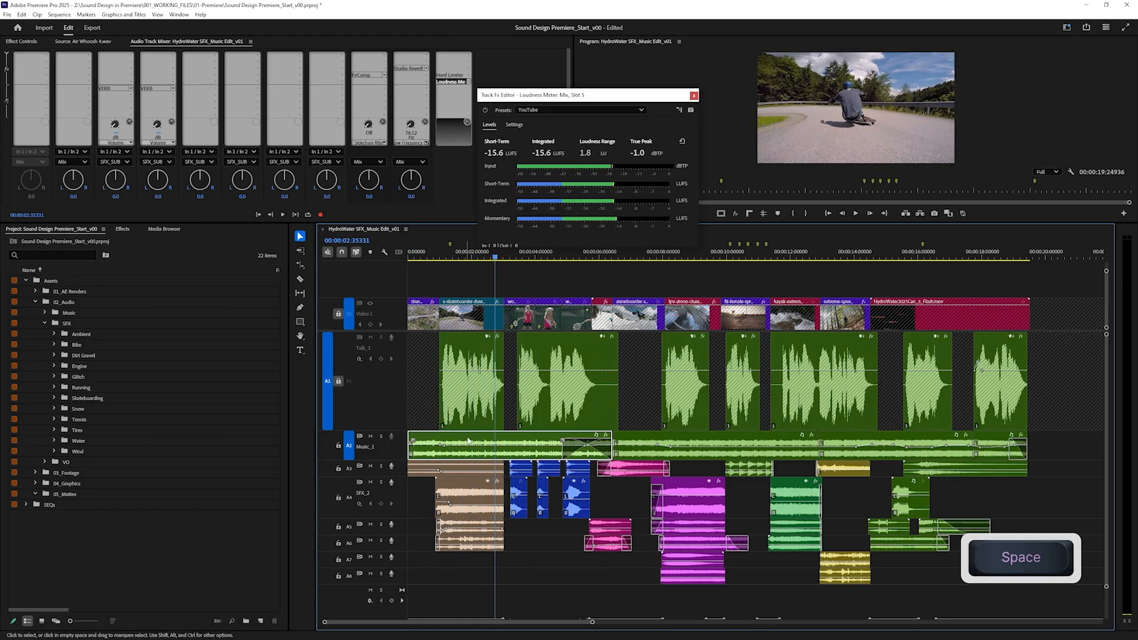
Solo the Music_1 track and play the opening from the start.
click(381, 437)
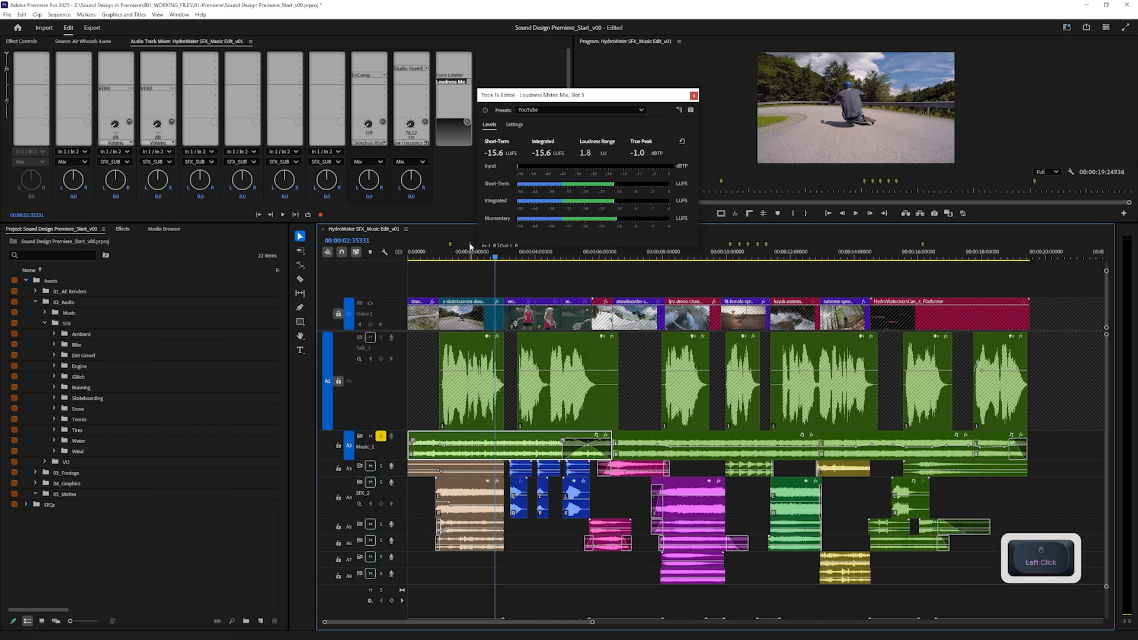
drag(470, 247, 408, 258)
key(space)
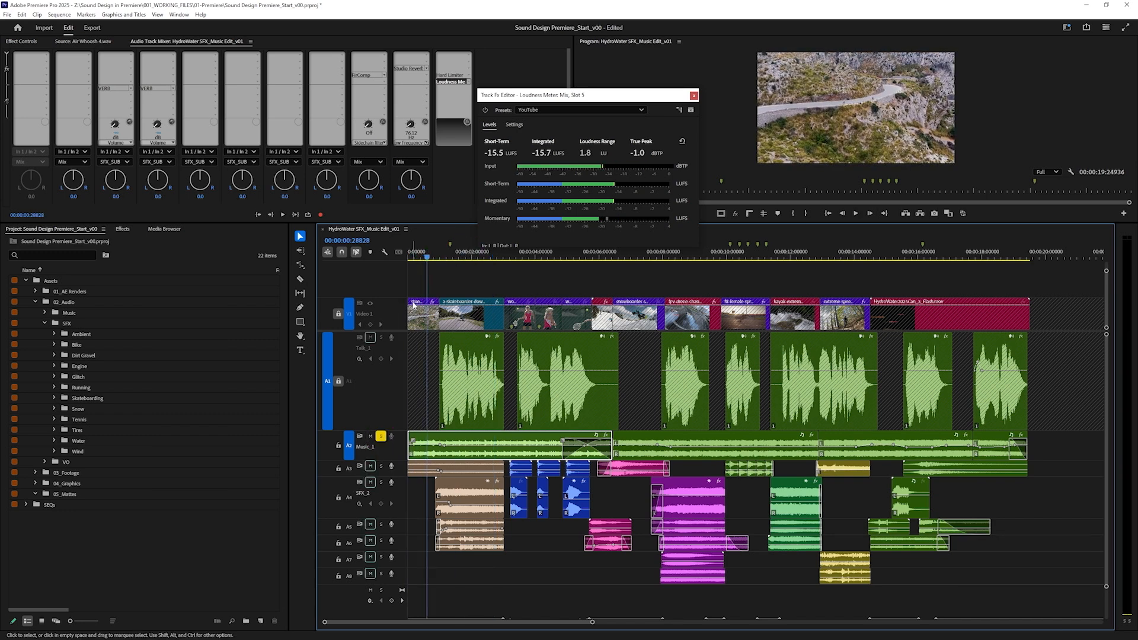
key(space)
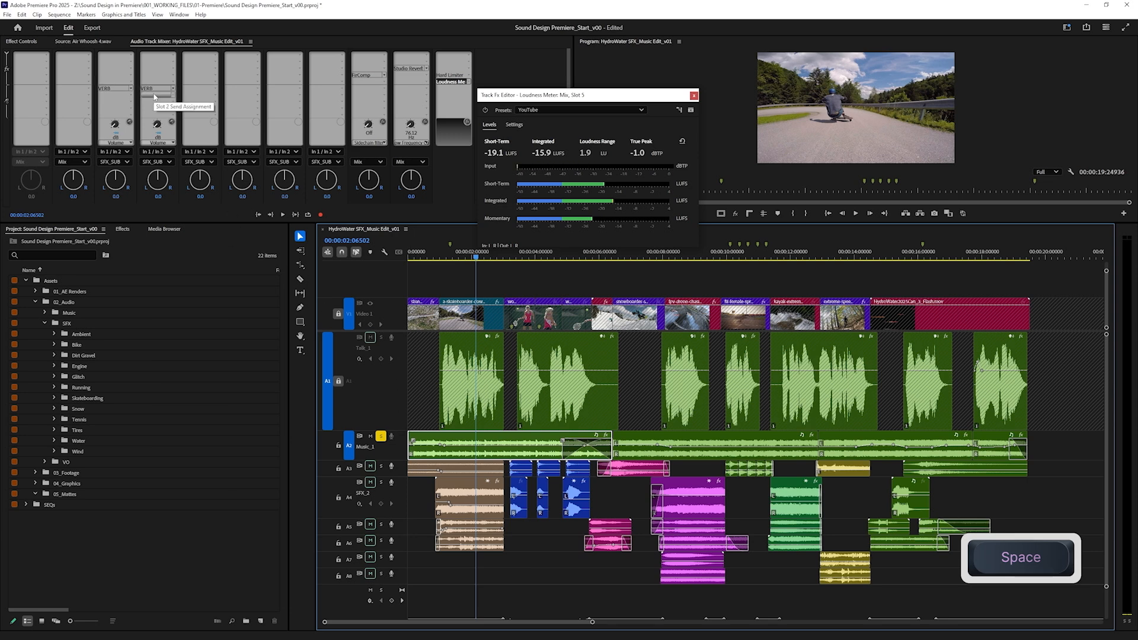
Insert the Tokyo Dawn Labs TDR Nova equalizer on the Music_1 track and open its editor.
click(77, 62)
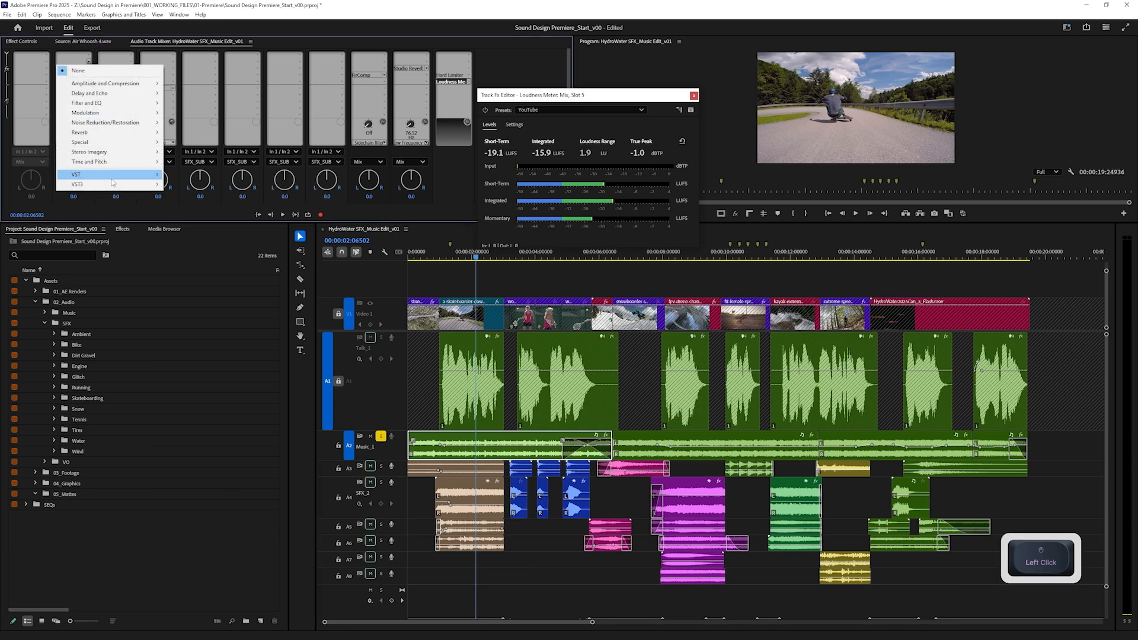
mouse_move(121, 185)
mouse_move(209, 235)
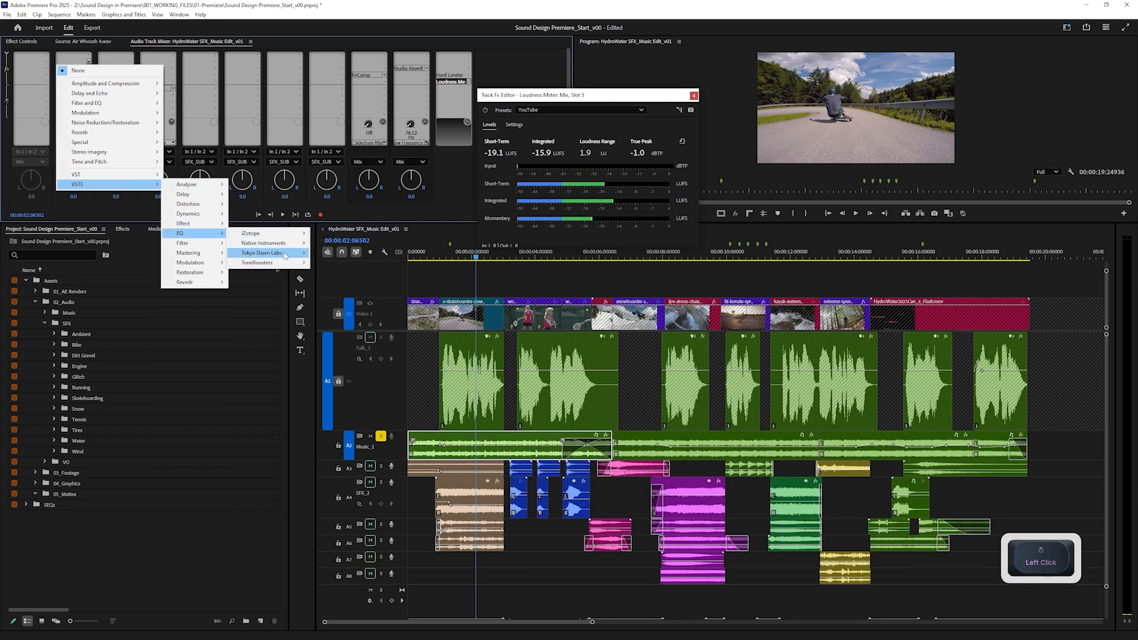
mouse_move(283, 254)
click(342, 254)
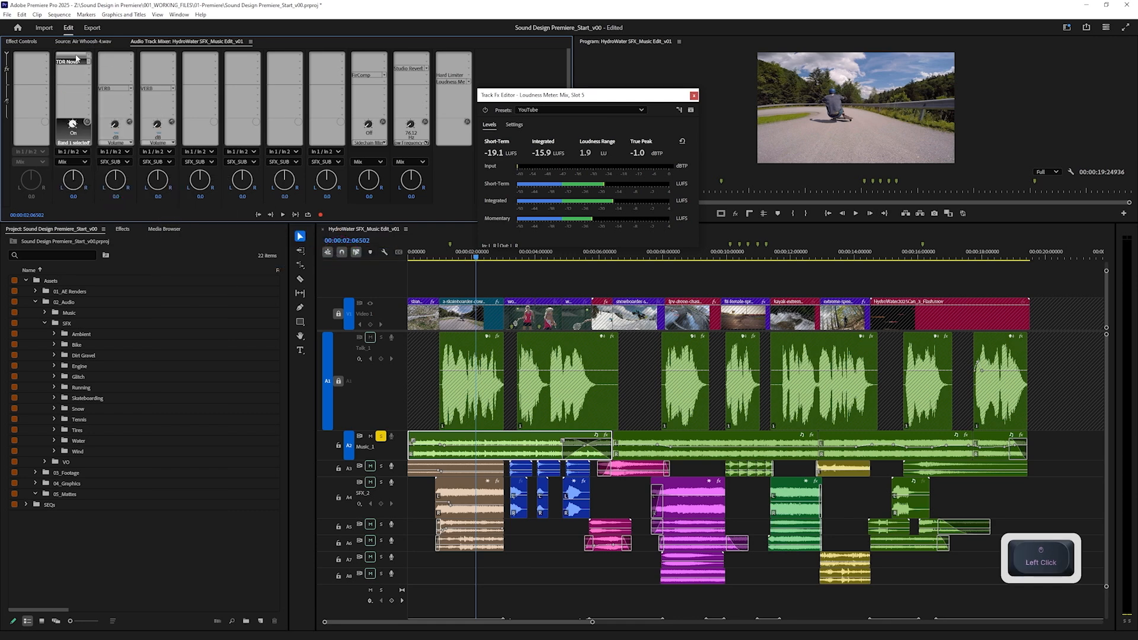
double_click(71, 62)
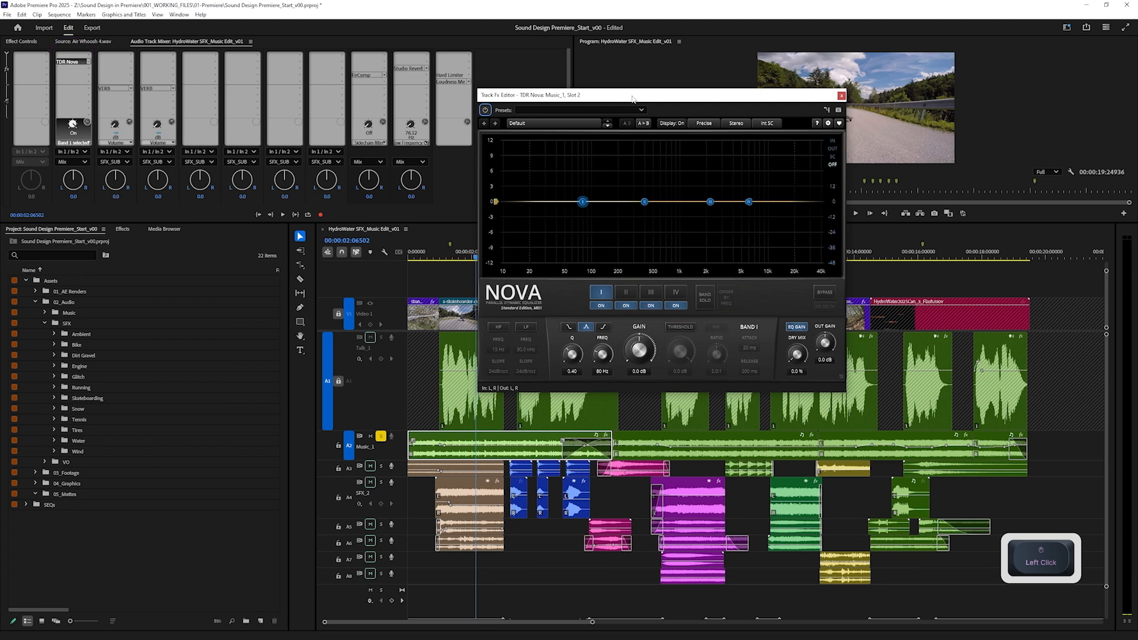
drag(632, 99, 481, 76)
Cut the Music_1 EQ's band III by about 5.5 dB at 5.2 kHz with Q 0.87 while playing, then close the editor.
drag(558, 178, 593, 208)
key(space)
scroll(602, 121, up, 3)
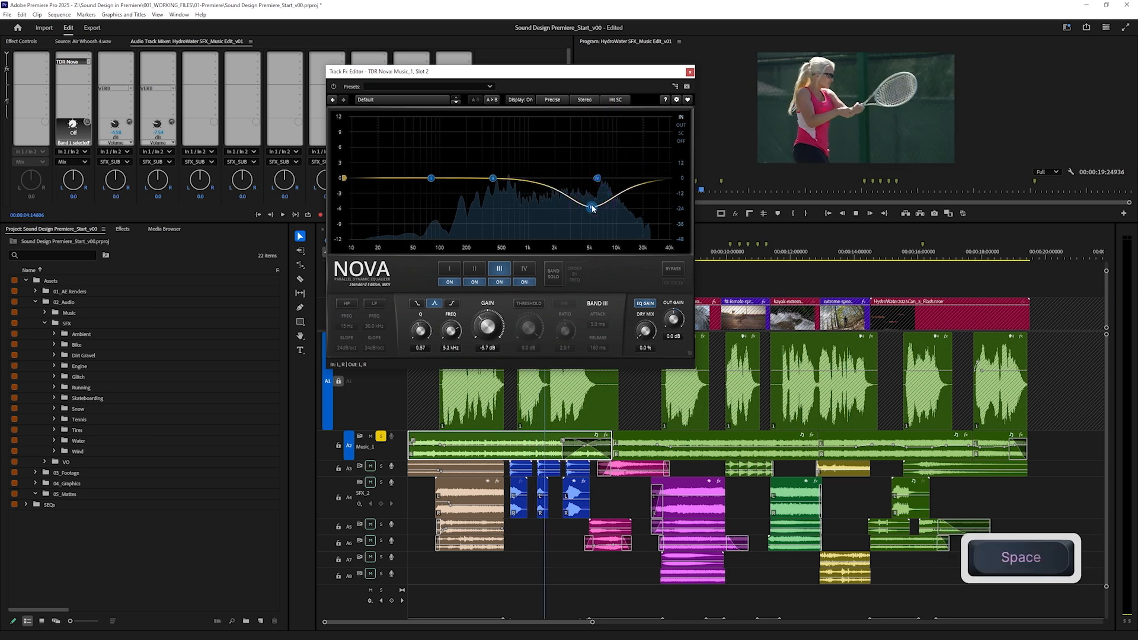
key(space)
scroll(593, 208, up, 2)
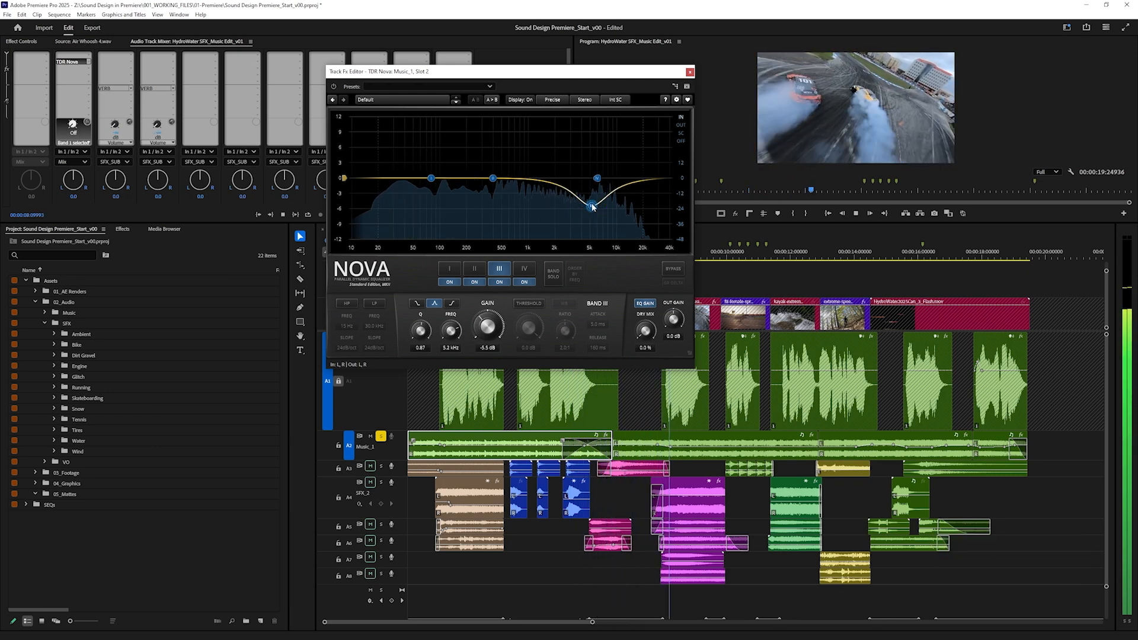
key(space)
click(689, 72)
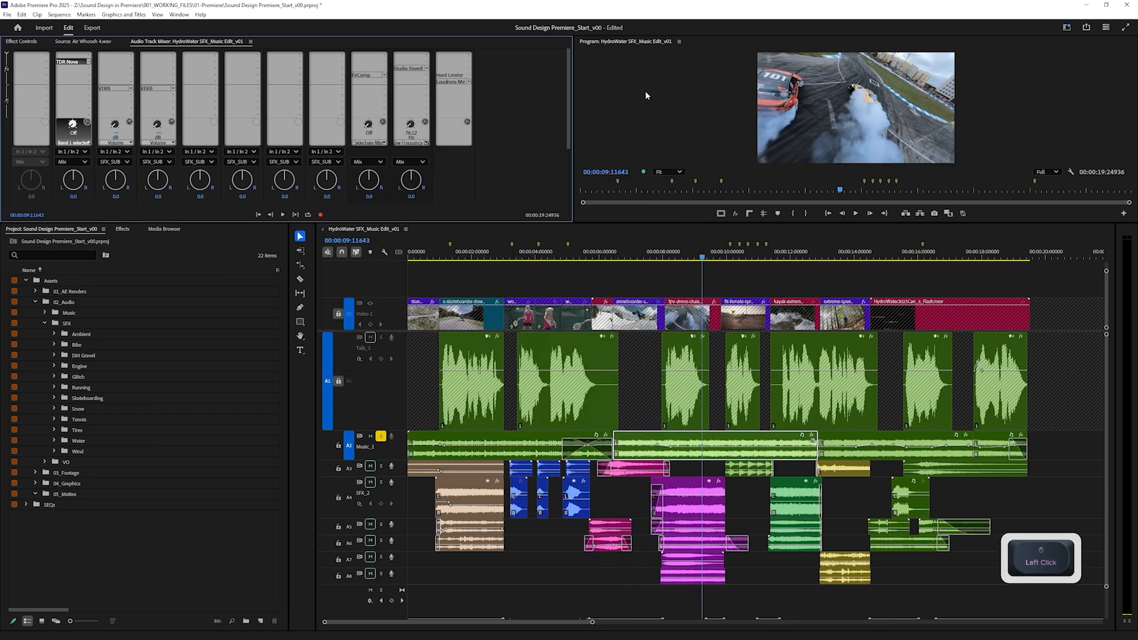
Unsolo Music_1 and replay the whole sequence against the Mix track's Loudness Meter.
click(381, 437)
drag(531, 256, 294, 259)
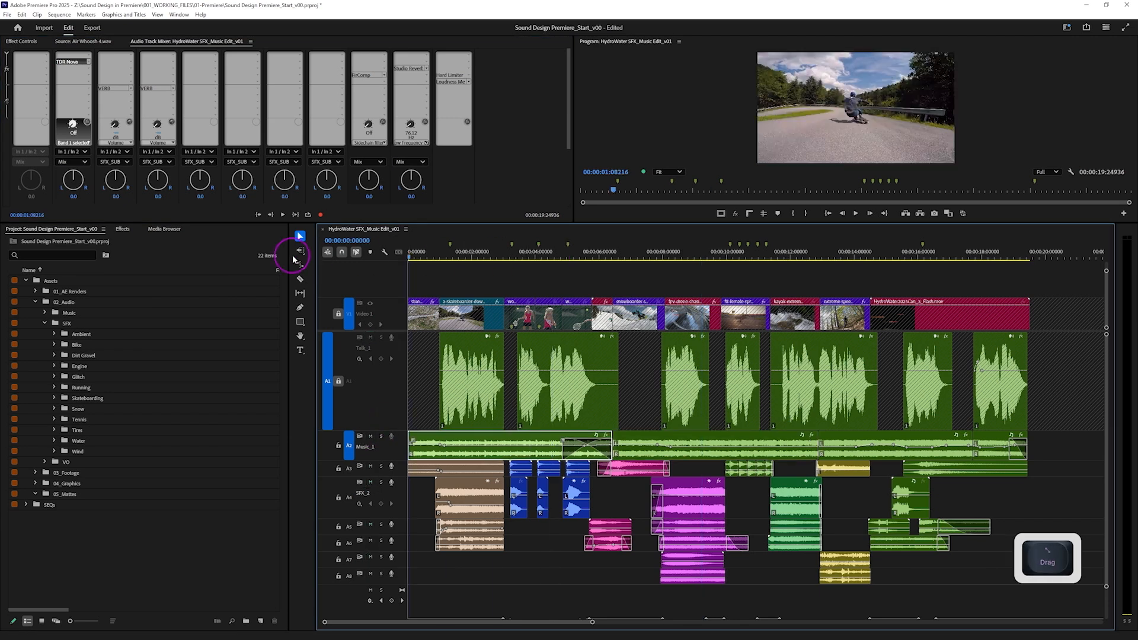
key(space)
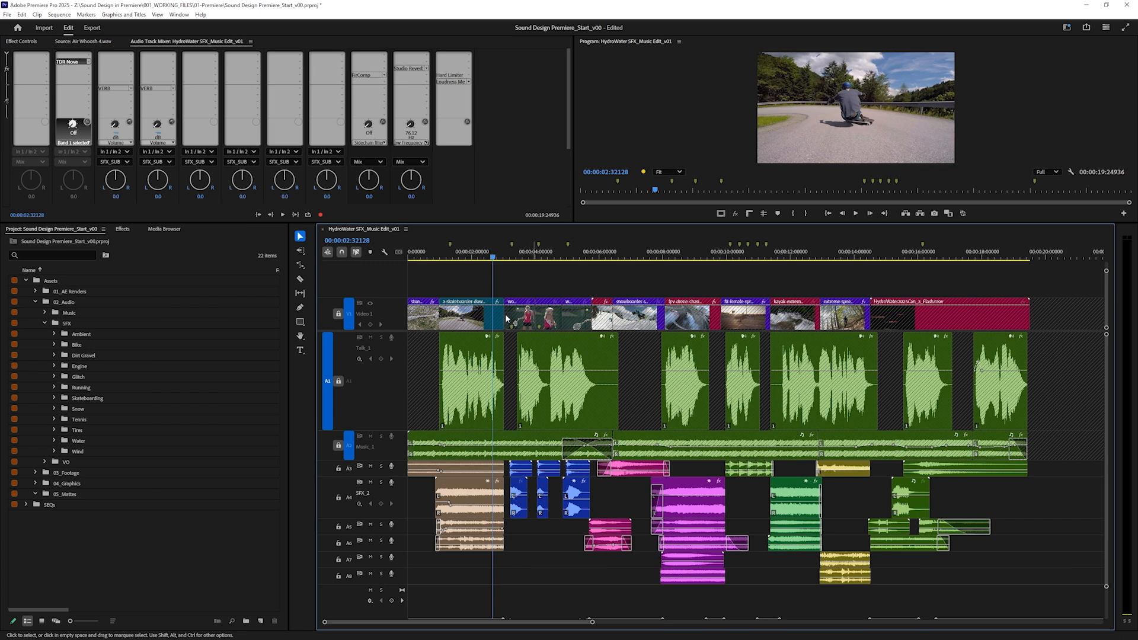
double_click(460, 86)
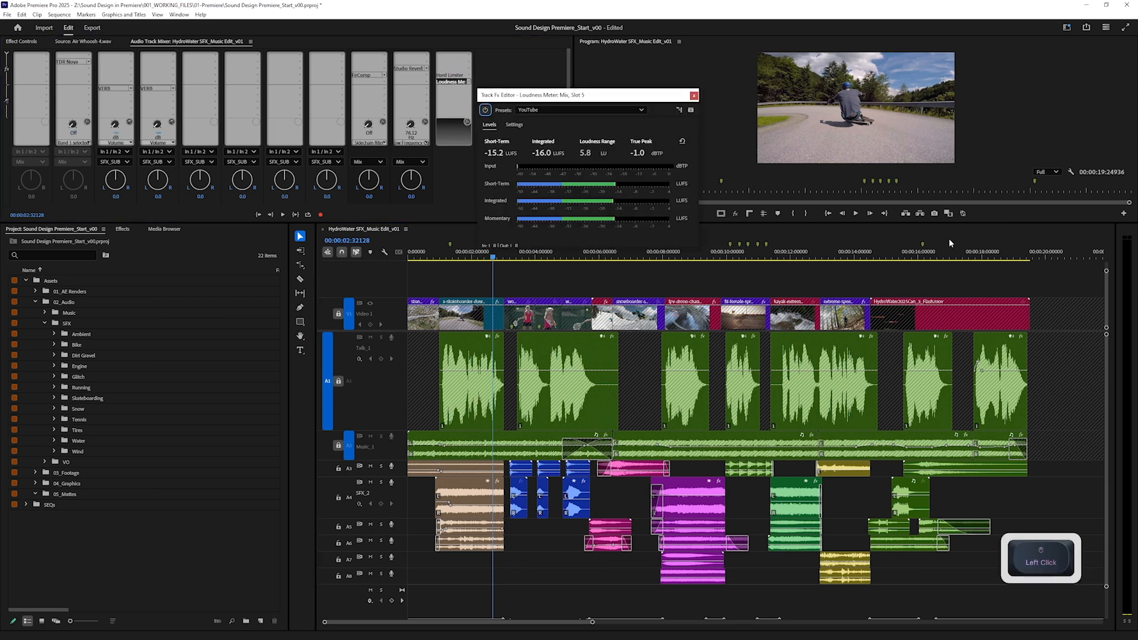
key(space)
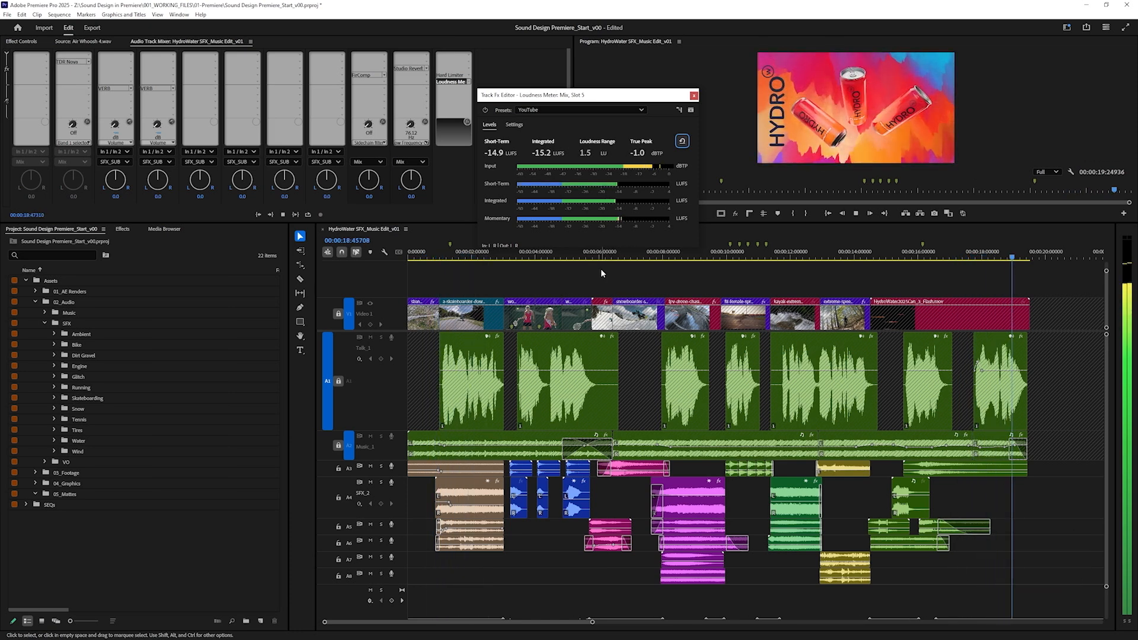
key(space)
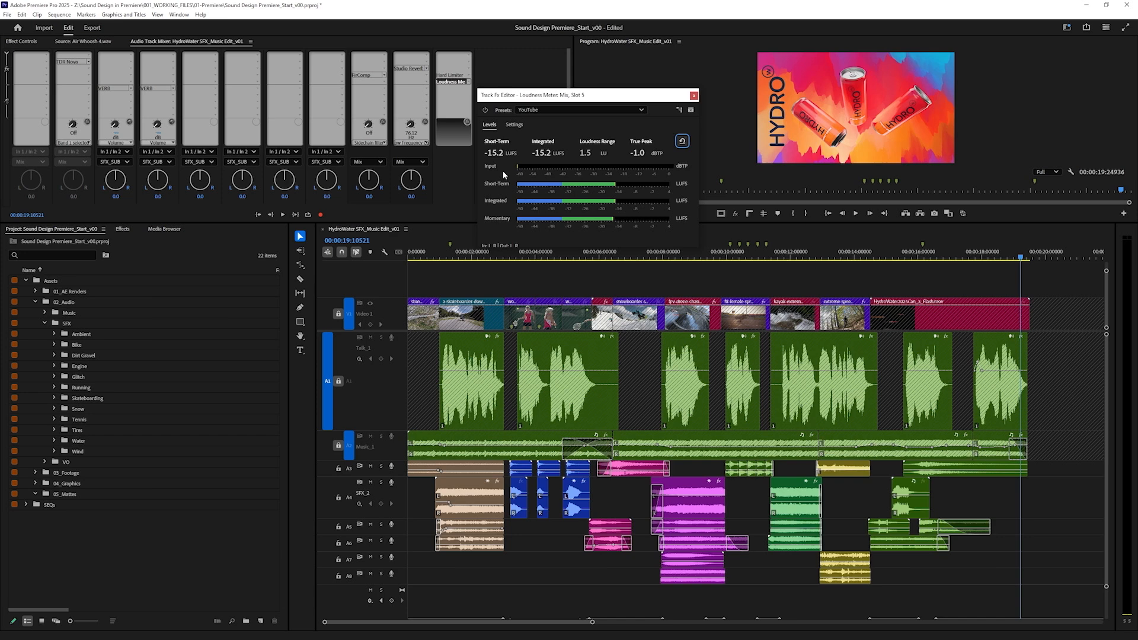
Add FirComp above the Mix track's Hard Limiter with 0.00 ms attack, -3.0 dBFS threshold and 1.0 dB makeup, and play the sequence.
drag(481, 223, 482, 301)
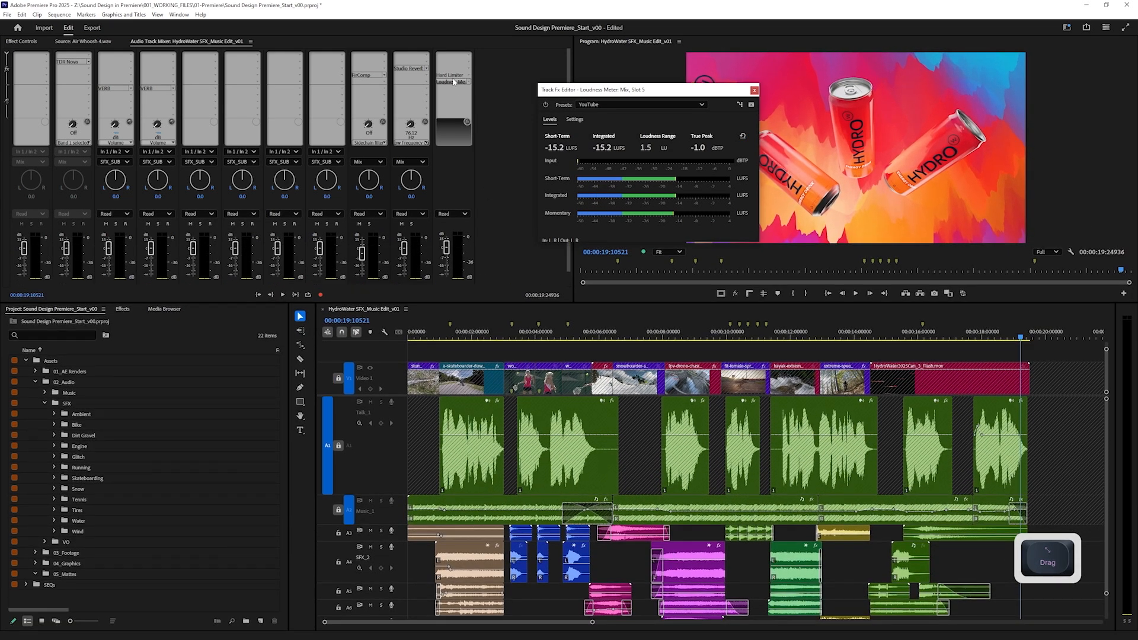
click(454, 80)
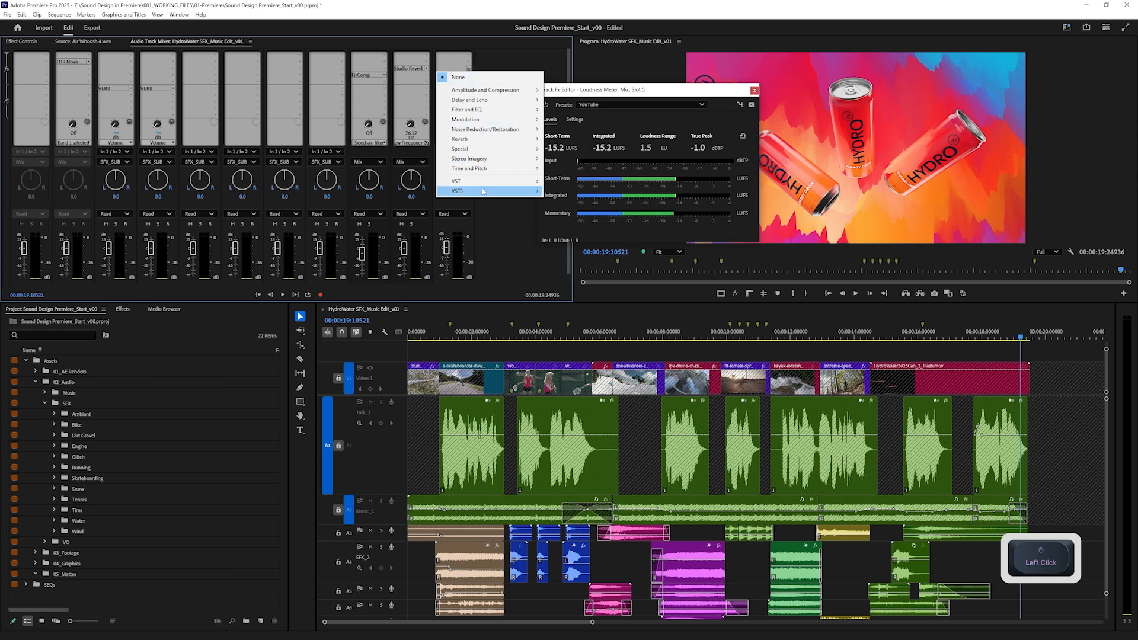
mouse_move(483, 185)
drag(484, 190, 727, 232)
double_click(449, 68)
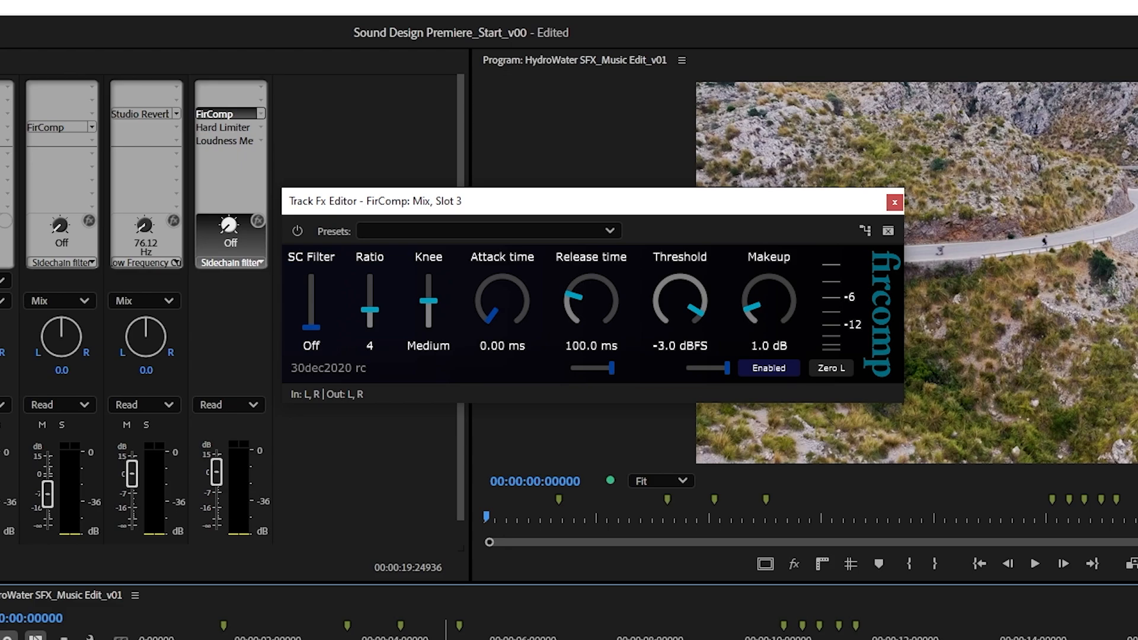
key(space)
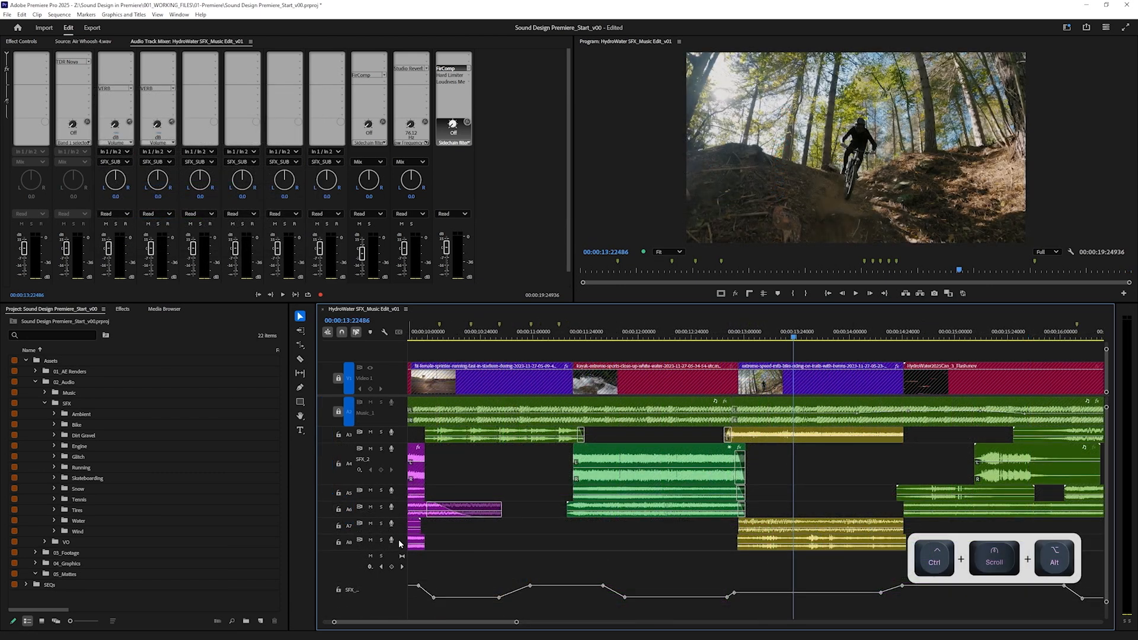
Enlarge the SFX_6 track and listen to its mountain-bike clip soloed.
drag(399, 550, 408, 627)
click(781, 599)
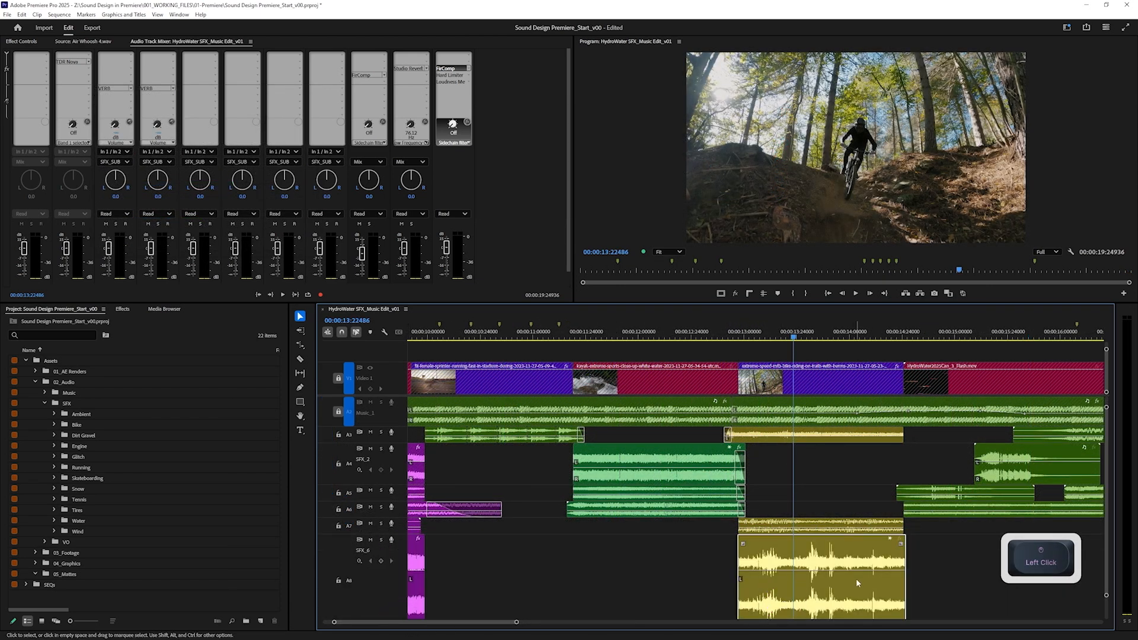
click(747, 333)
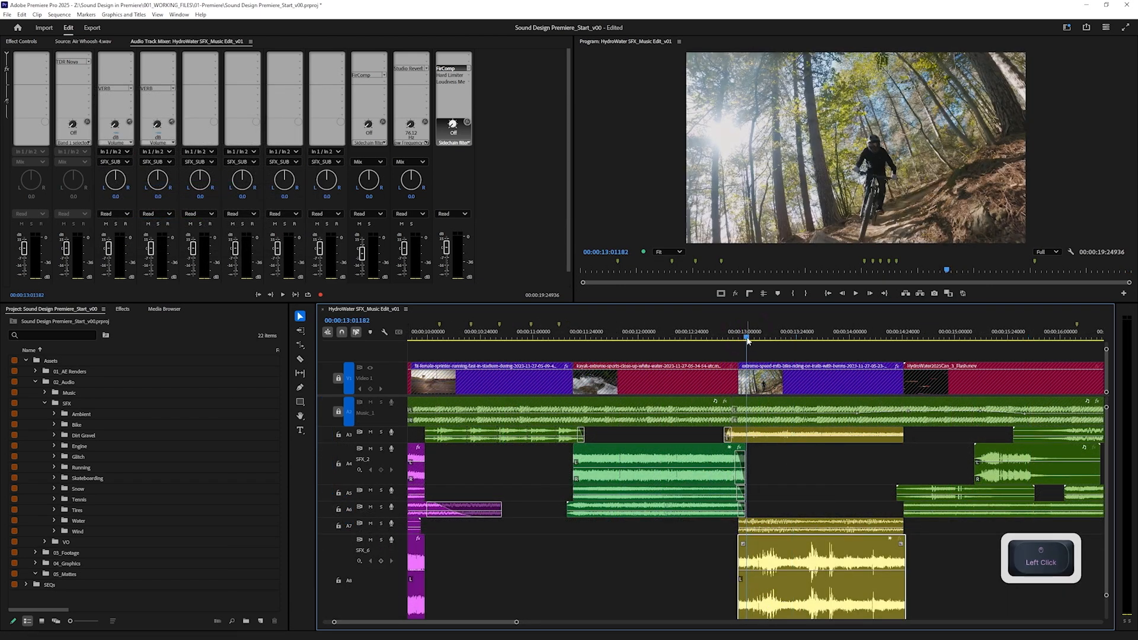
click(381, 540)
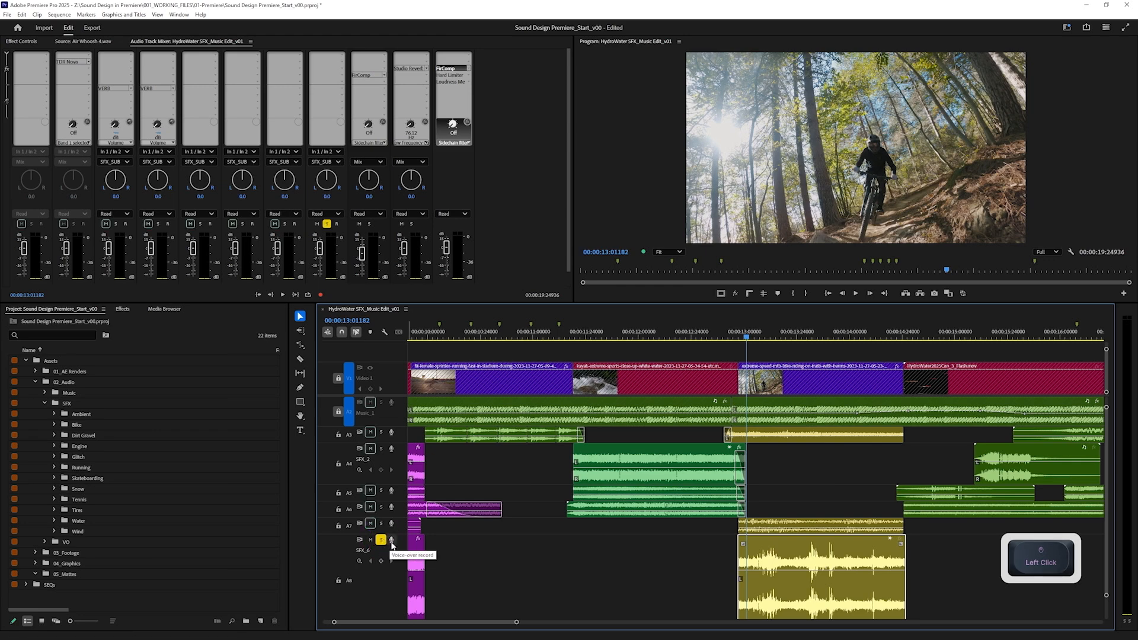
key(space)
key(space)
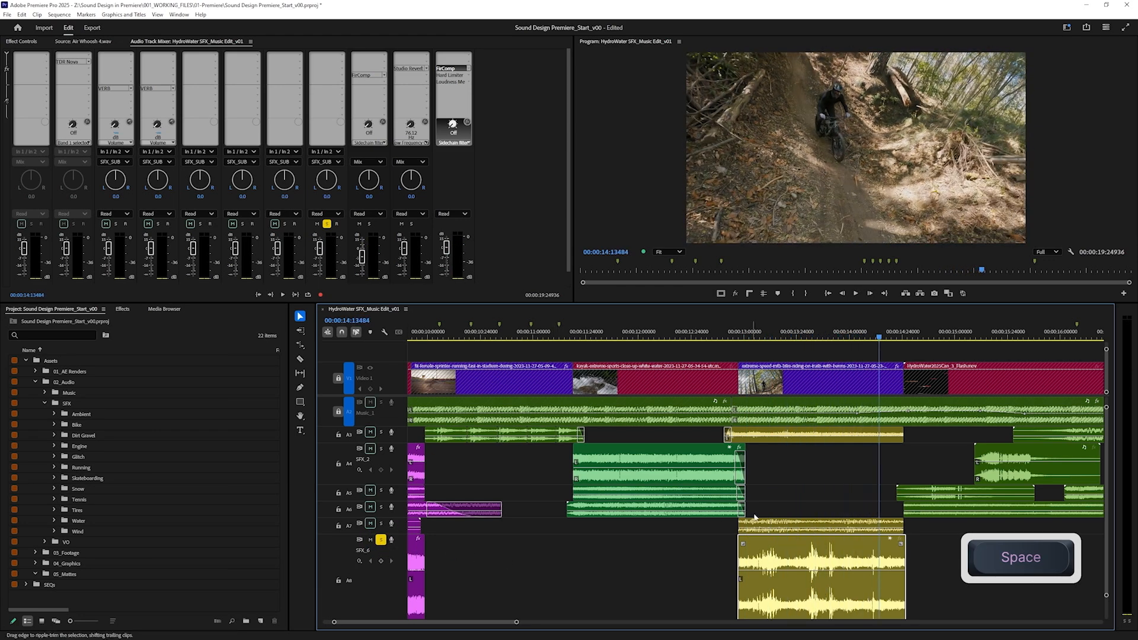
Solo track A3 instead and listen to its yellow clip under the mountain-bike shot, then unsolo the track.
click(767, 440)
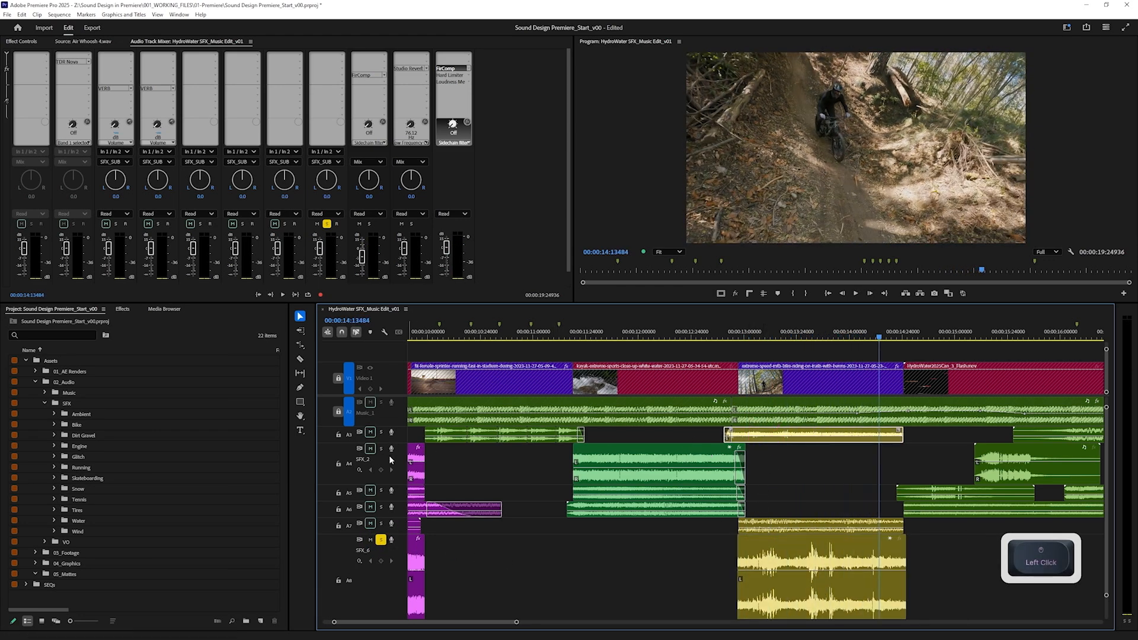
click(381, 539)
click(381, 431)
click(727, 336)
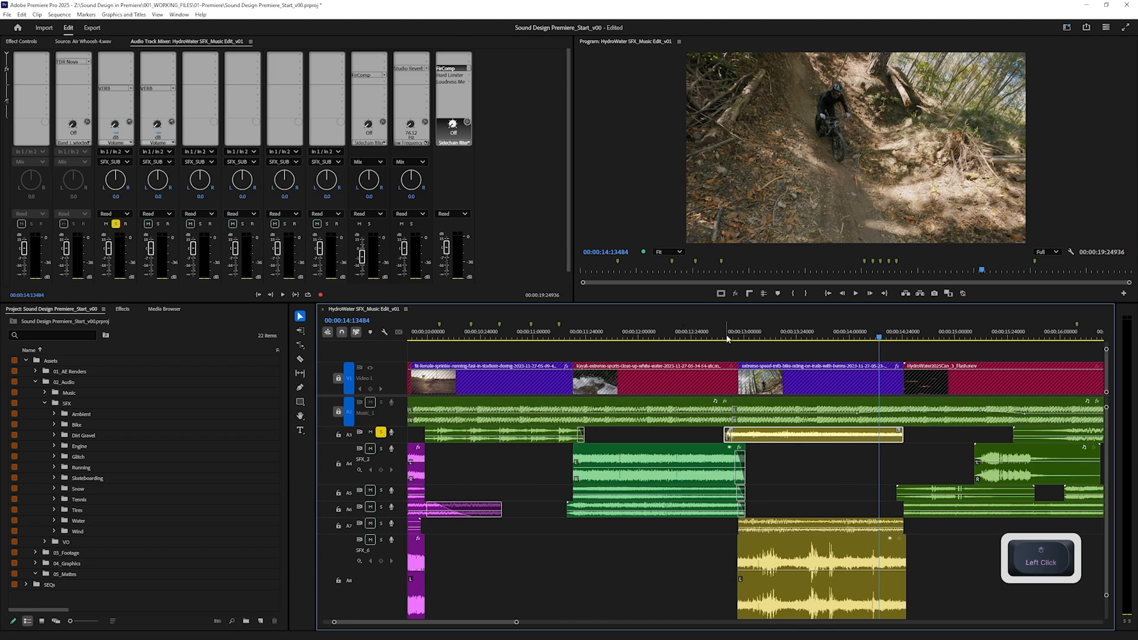
key(space)
key(space)
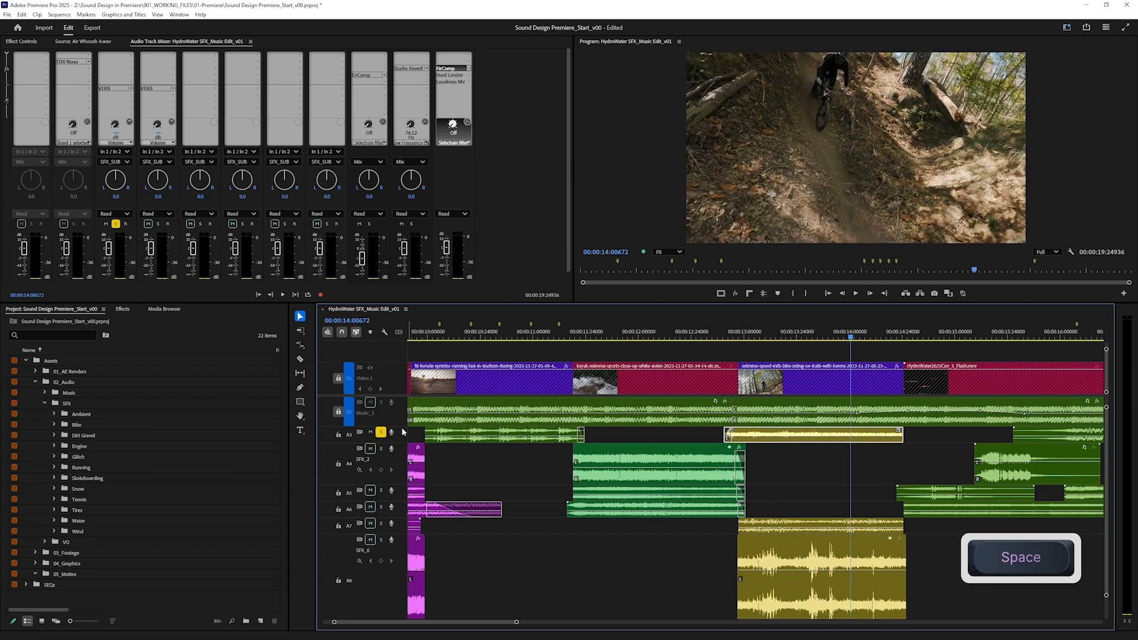
click(381, 431)
Solo SFX_6, apply FirComp to its Bike Offroad Riding clip, and open the effect's custom setup.
click(837, 585)
click(381, 540)
click(73, 336)
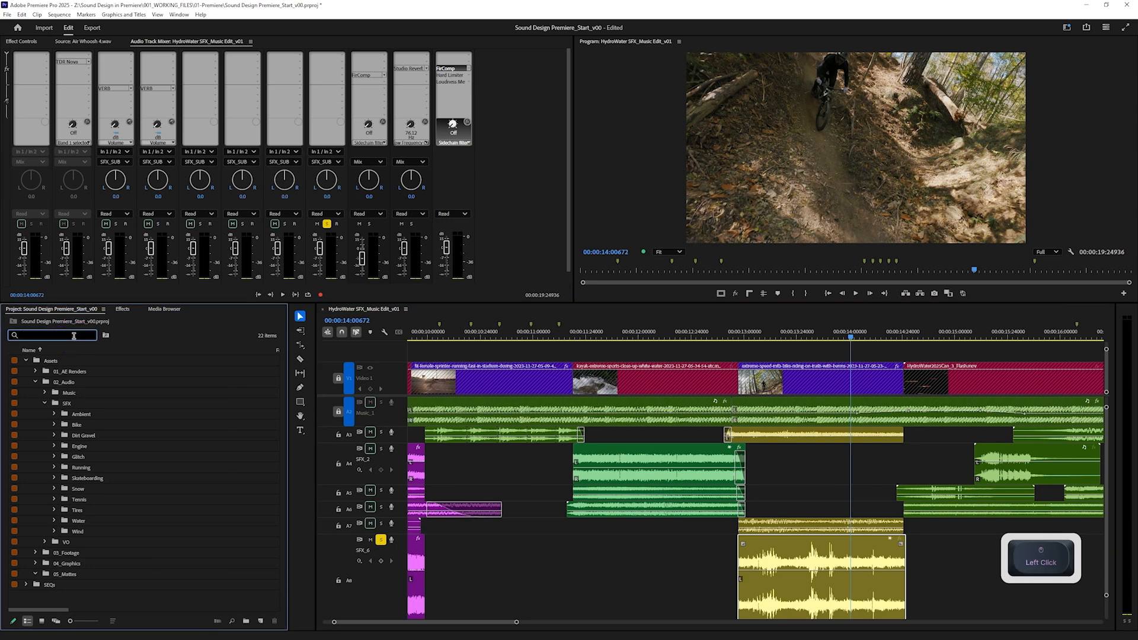
click(122, 309)
text(fir)
drag(56, 468, 838, 579)
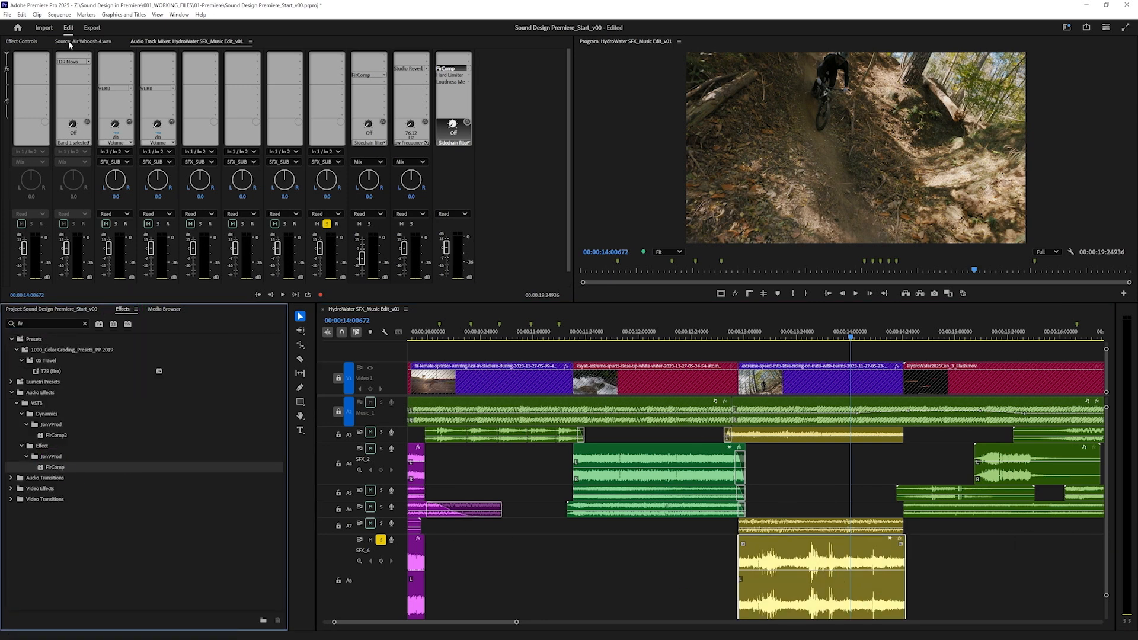
click(23, 42)
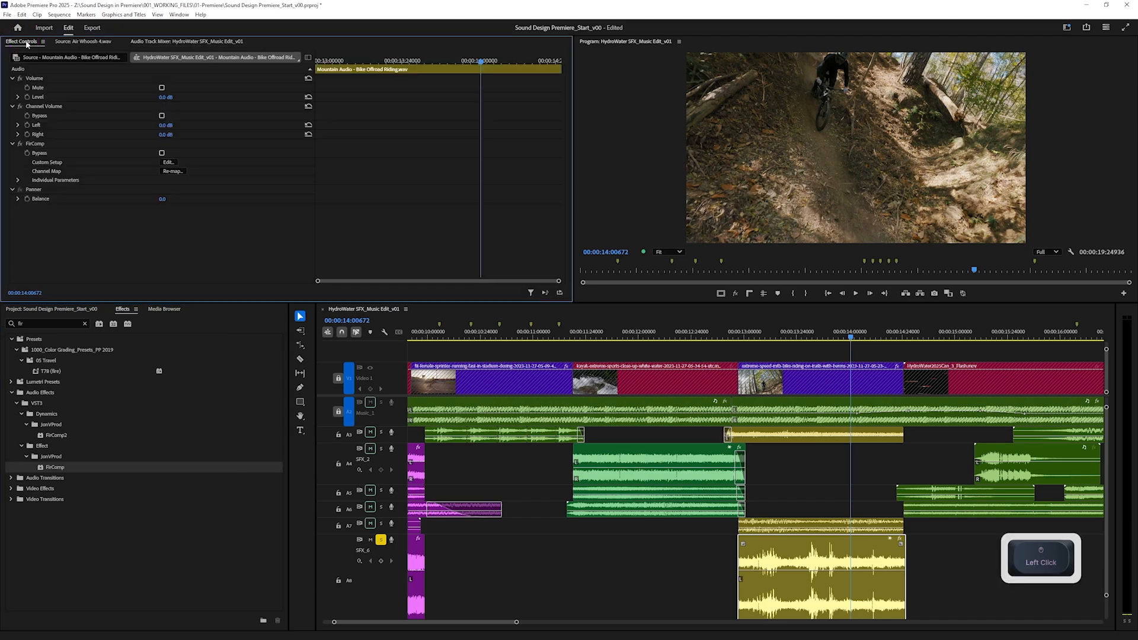
click(169, 162)
Set the bike clip's FirComp to 0.00 ms attack, FIR LA mode and 10.9 dB makeup while playing it.
drag(608, 317, 595, 369)
drag(622, 274, 450, 180)
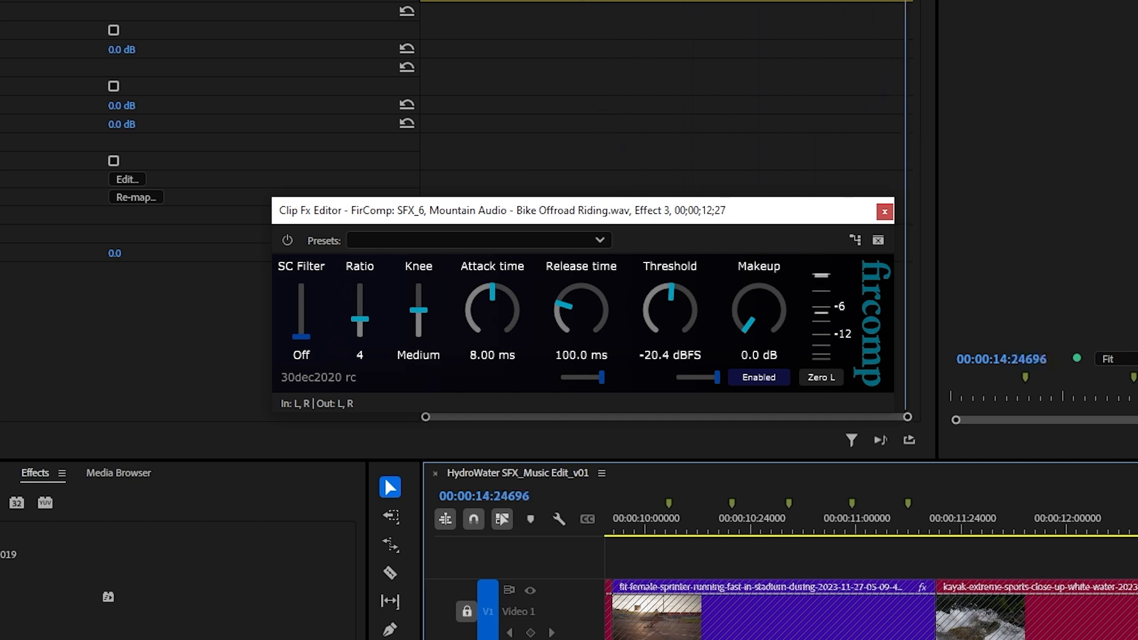
drag(463, 351, 454, 463)
click(1137, 519)
key(space)
click(809, 378)
drag(764, 251, 771, 245)
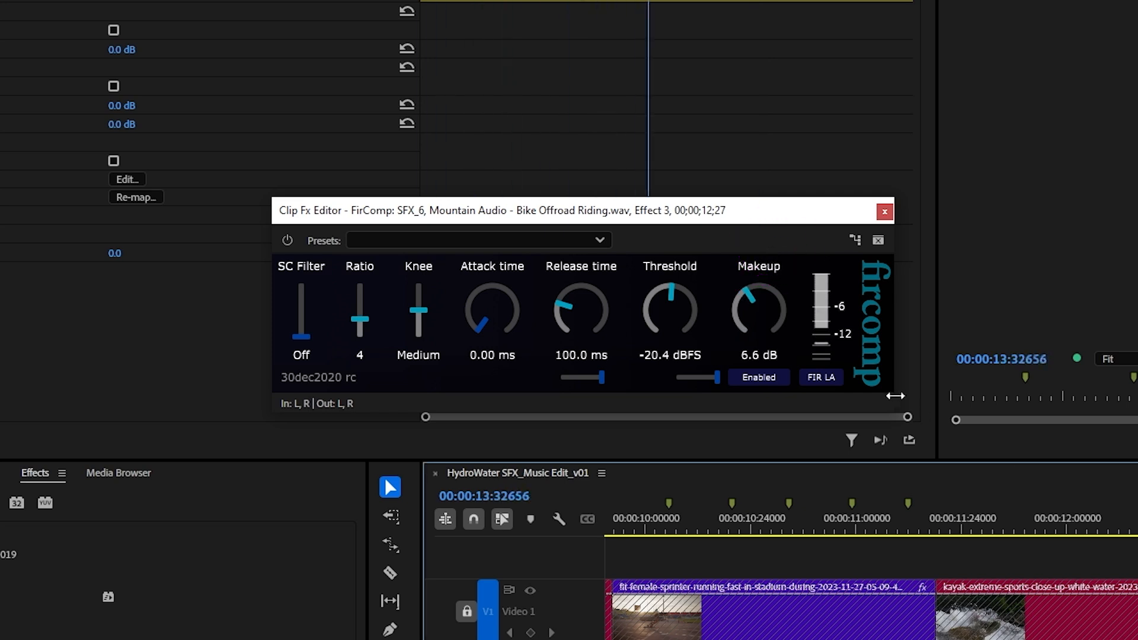
drag(776, 286, 771, 287)
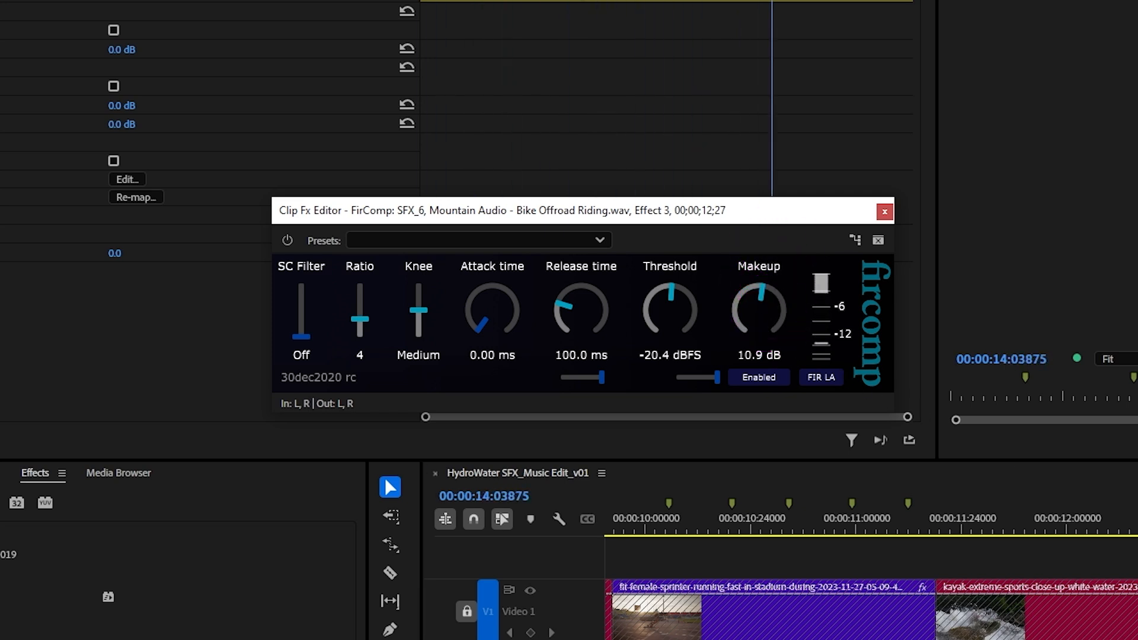
key(space)
key(space)
Raise the bike clip's FirComp threshold to -14.7 dBFS while replaying the section with the full mix.
click(706, 333)
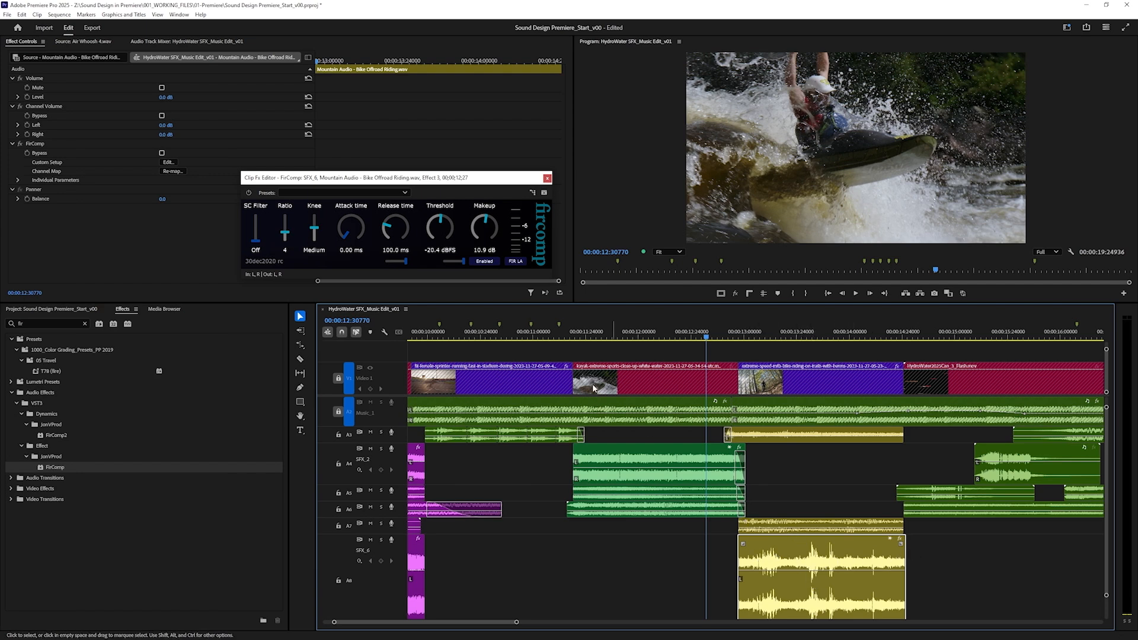
drag(434, 238, 440, 227)
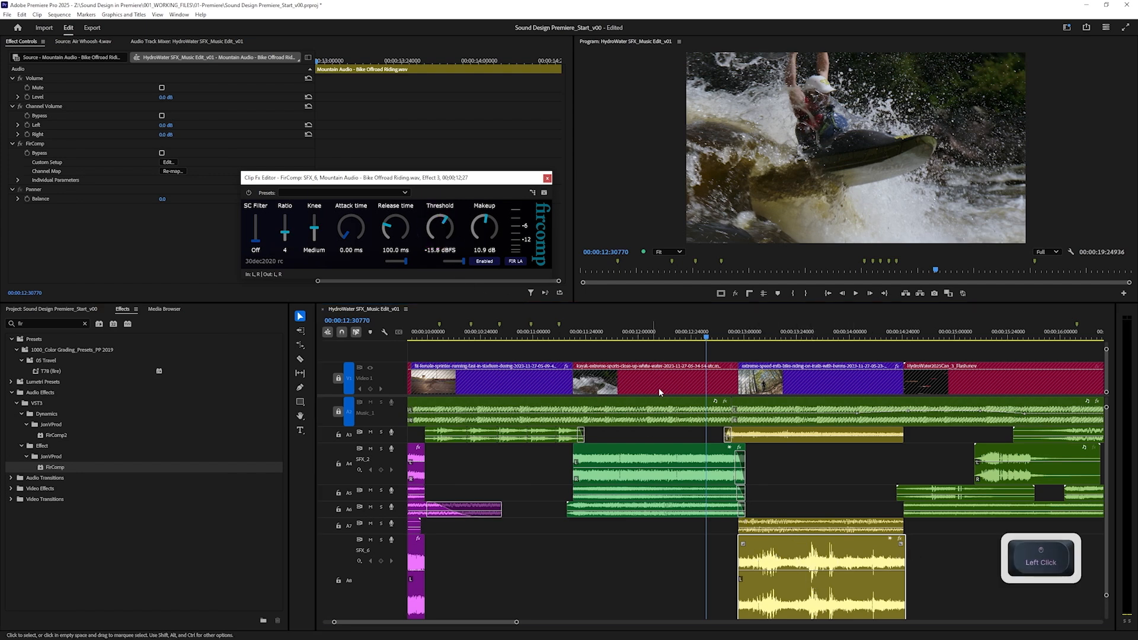
key(space)
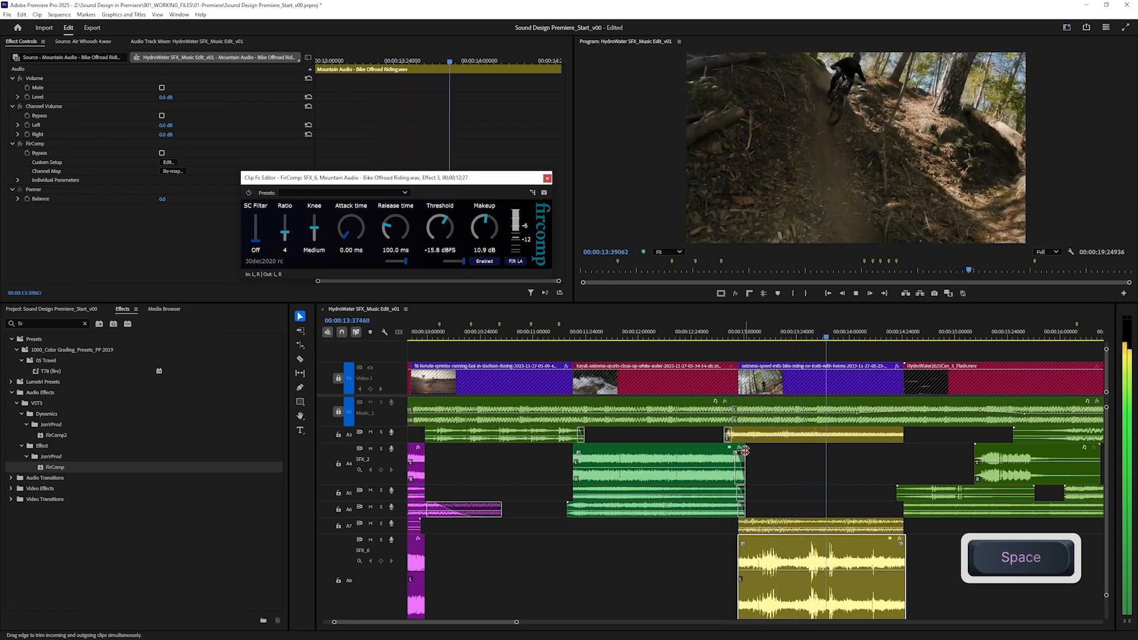
key(space)
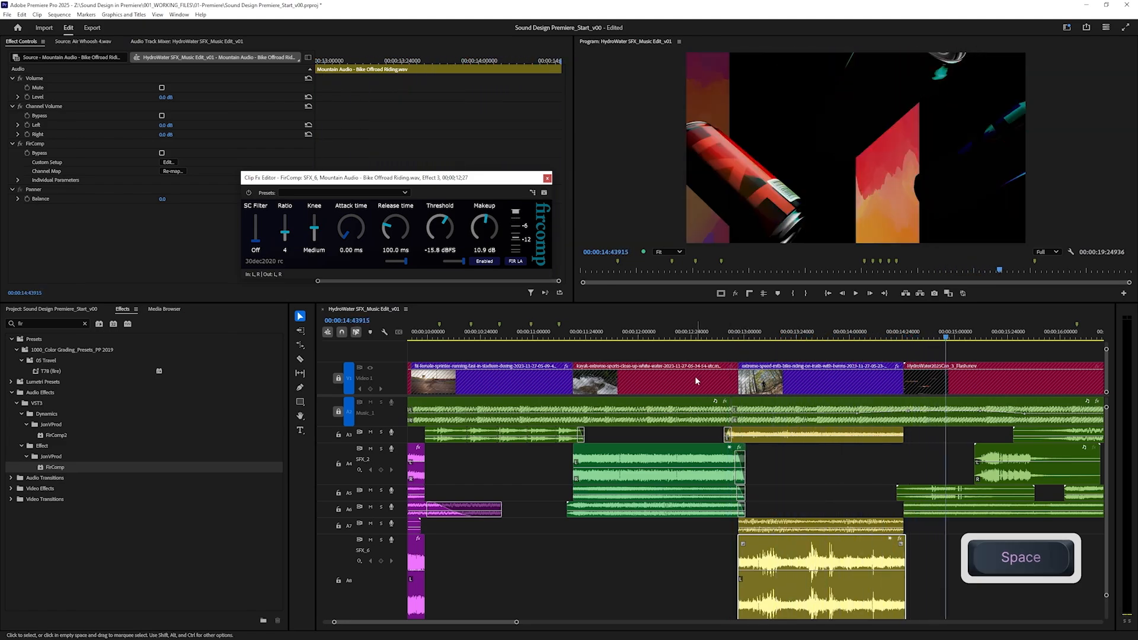
key(space)
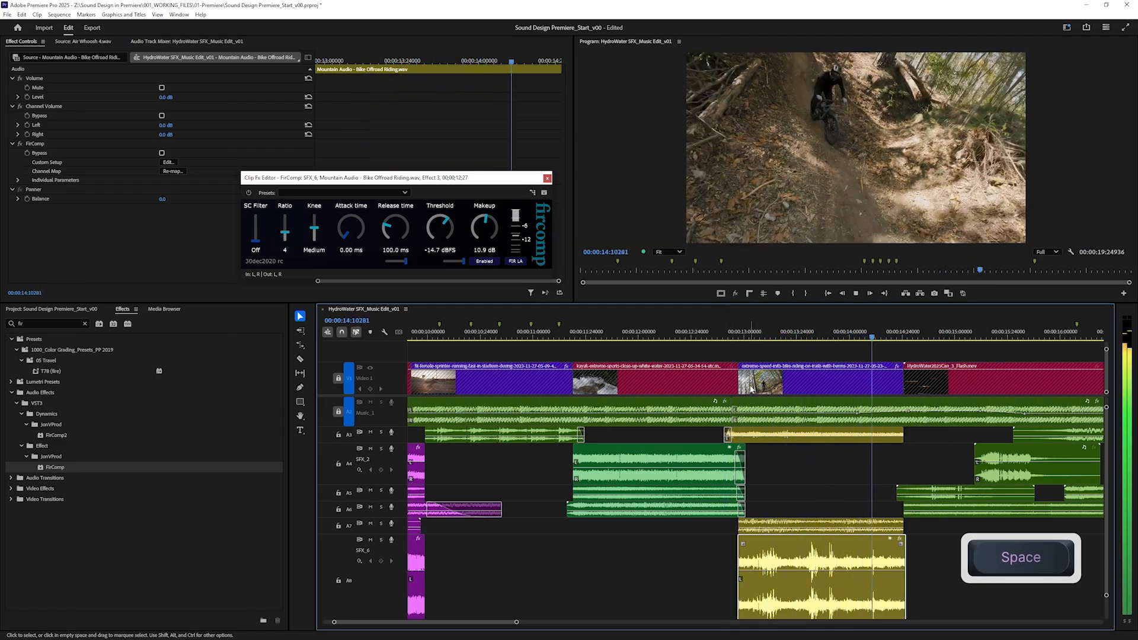
key(space)
Enlarge the SFX_5 track and raise the volume level of its wind noise clip to -0.4 dB.
drag(391, 534, 393, 613)
click(768, 569)
drag(768, 570, 769, 563)
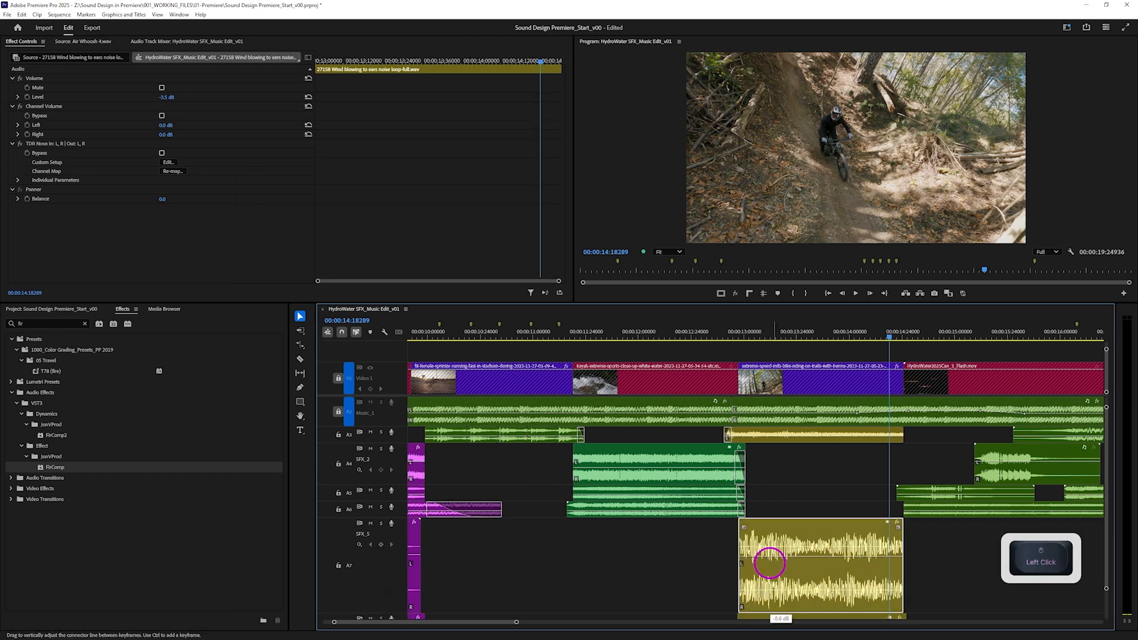
drag(770, 563, 769, 563)
scroll(773, 567, down, 5)
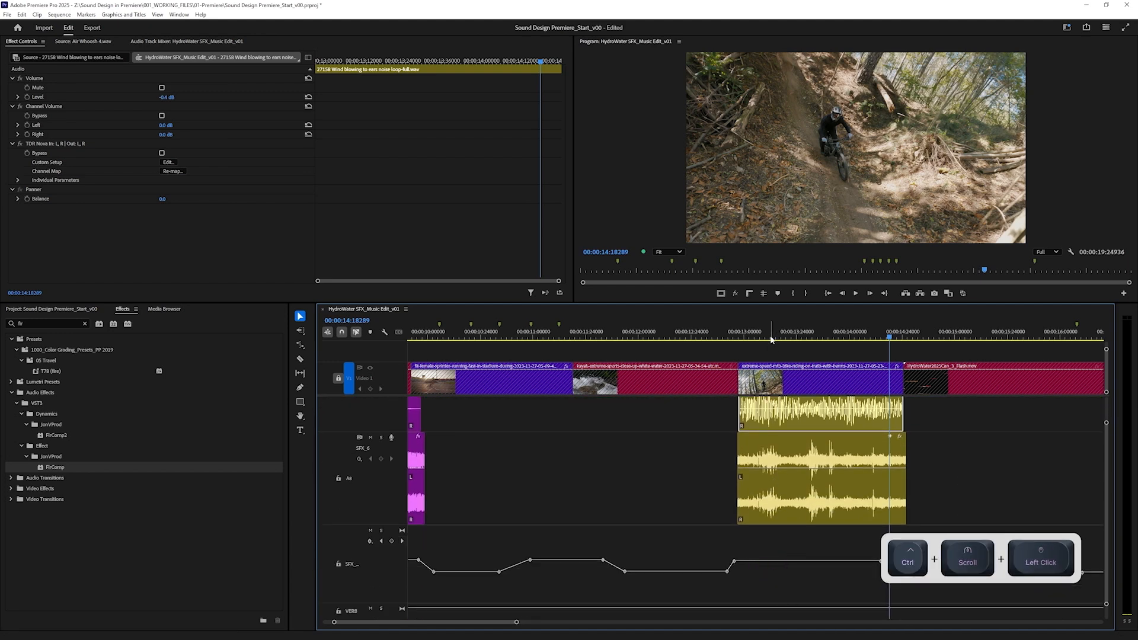
Replay the transition from the kayak shot into the mountain-bike shot to check the balance.
click(717, 334)
key(space)
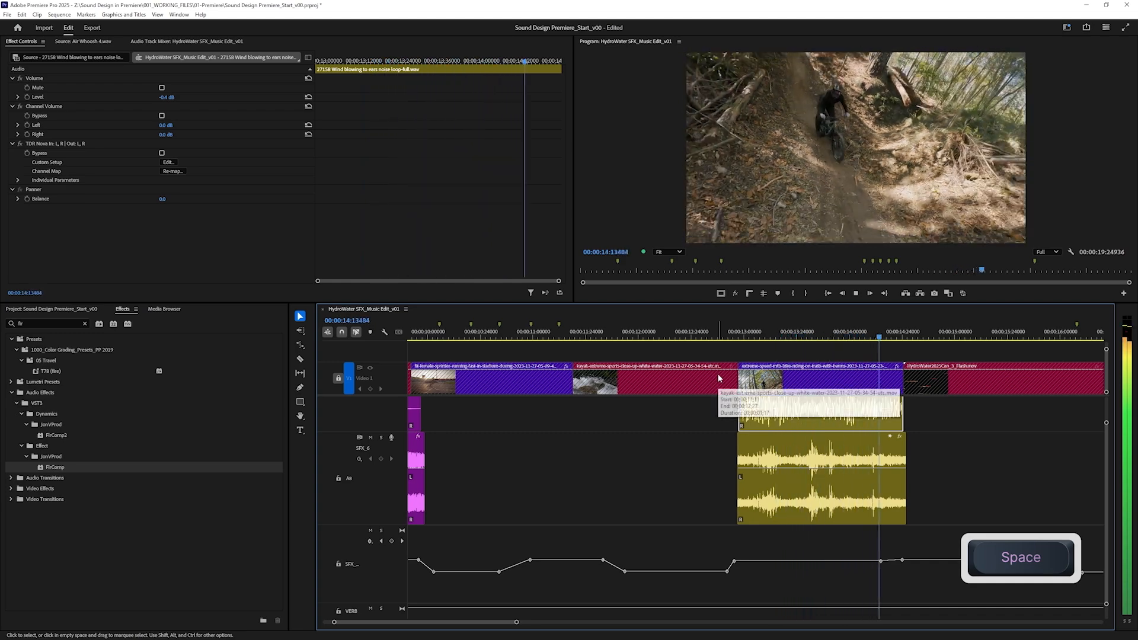
key(space)
click(665, 335)
key(space)
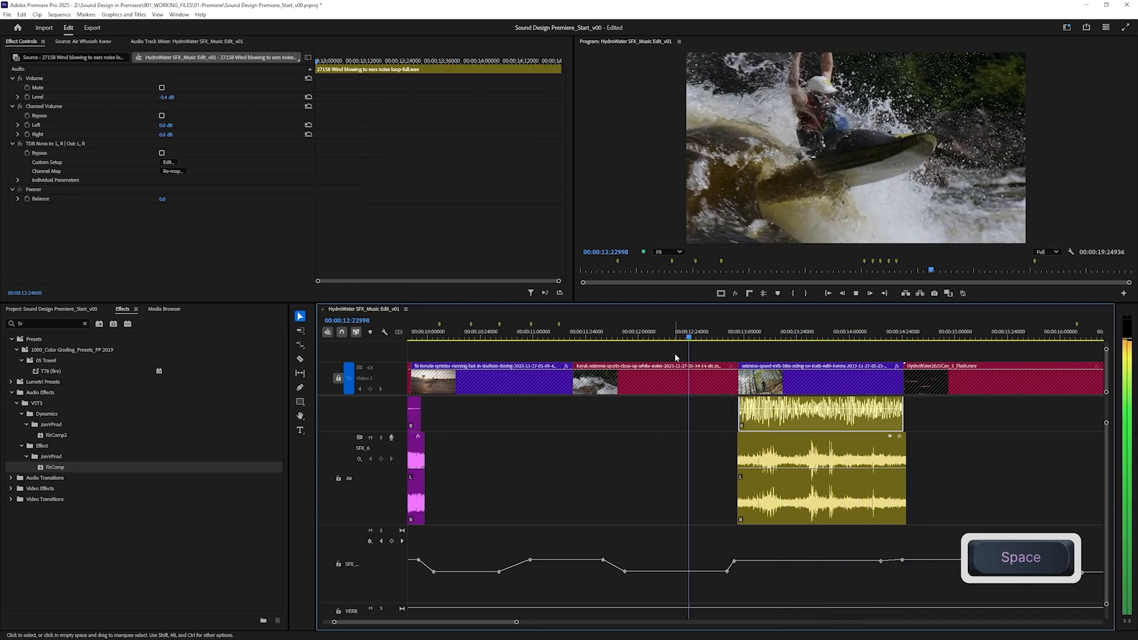
alt+scroll(648, 439, down, 4)
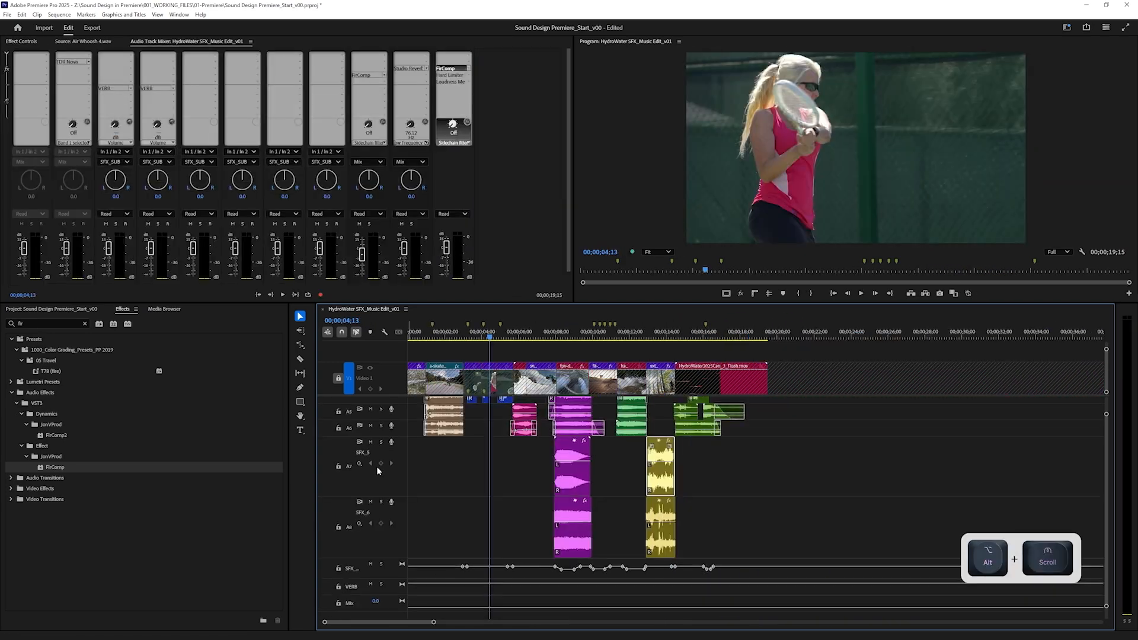